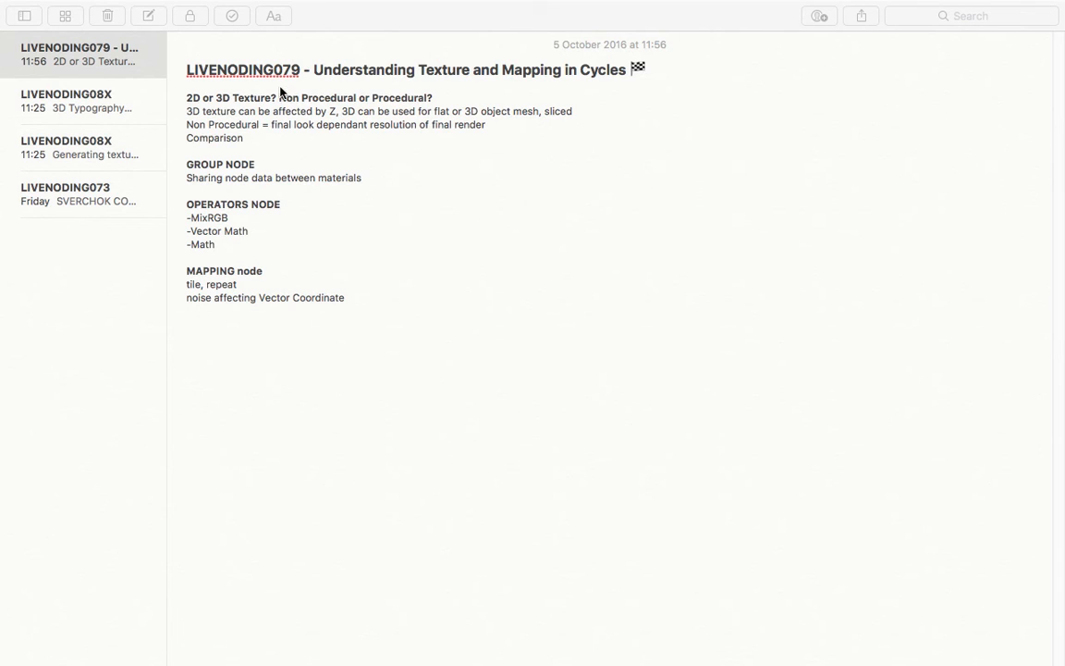
# Step: Review the LIVENODING079 note's outline on 2D/3D and procedural textures, group nodes, operator nodes and the Mapping node
pyautogui.hotkey('ctrl', 'Left')
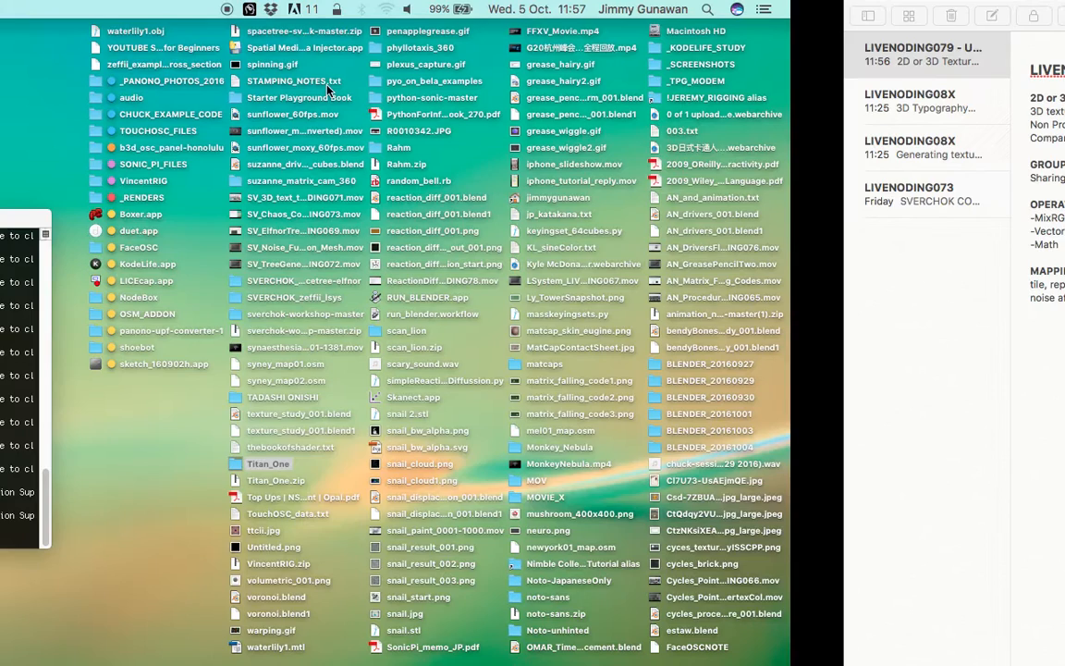
pyautogui.hotkey('ctrl', 'Right')
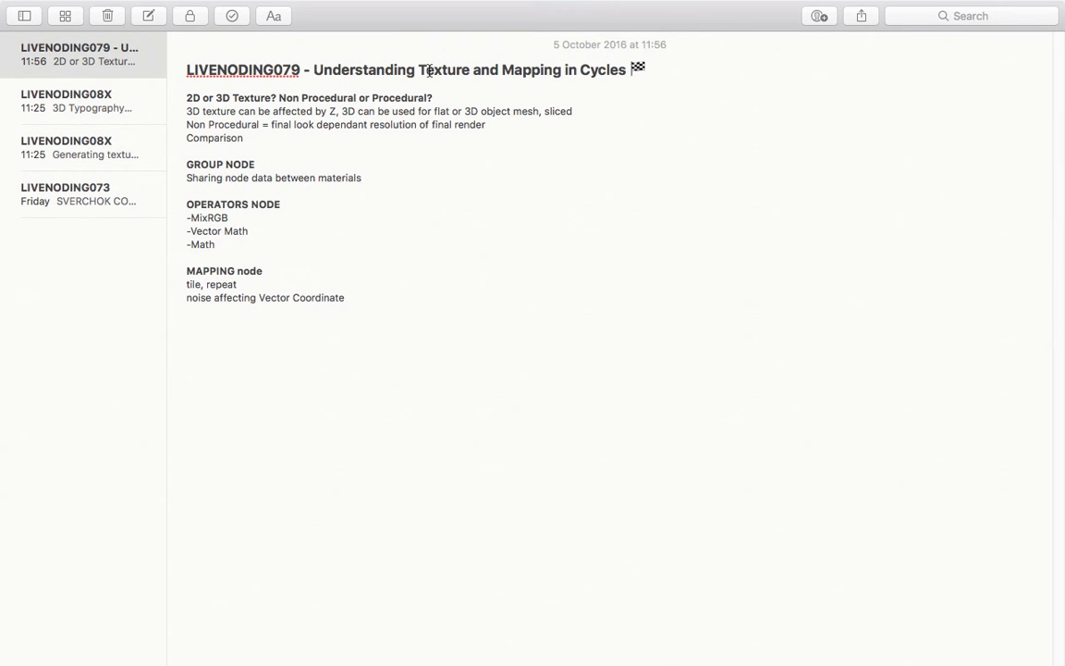
pyautogui.moveTo(419, 69); pyautogui.dragTo(558, 66)
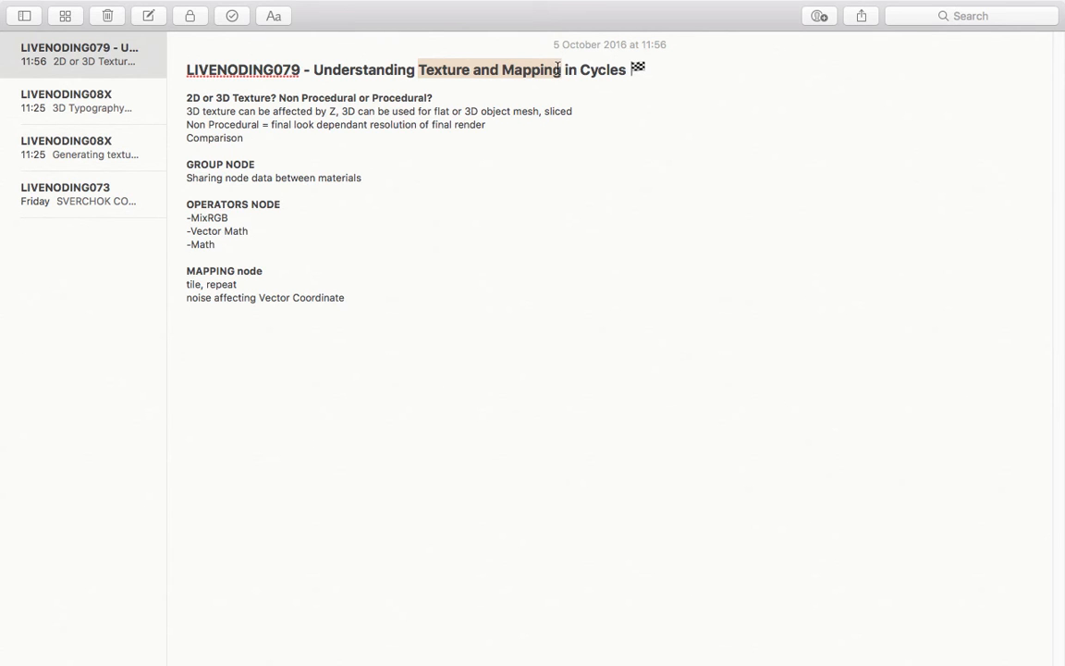
pyautogui.click(443, 122)
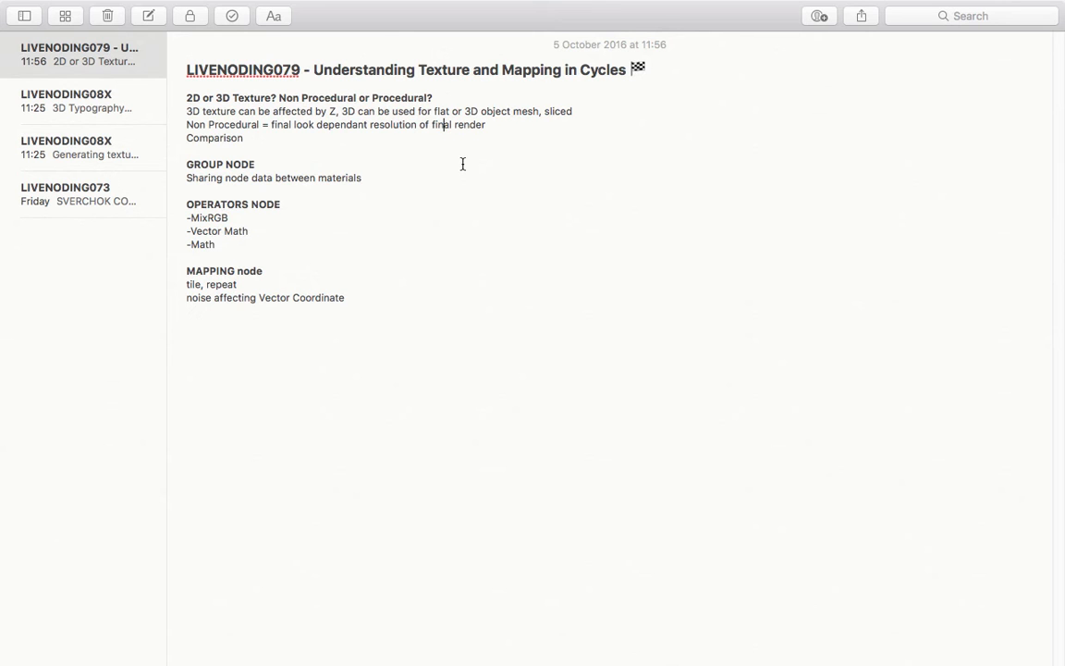
pyautogui.moveTo(335, 290); pyautogui.dragTo(188, 99)
pyautogui.click(188, 98)
pyautogui.moveTo(197, 94); pyautogui.dragTo(378, 96)
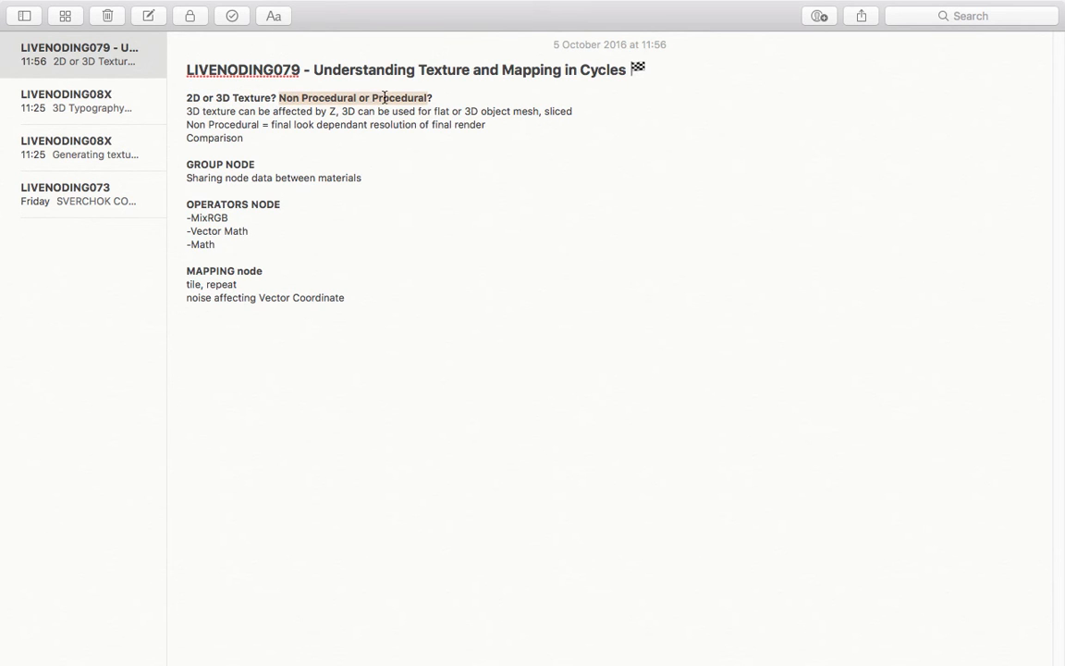
pyautogui.click(356, 96)
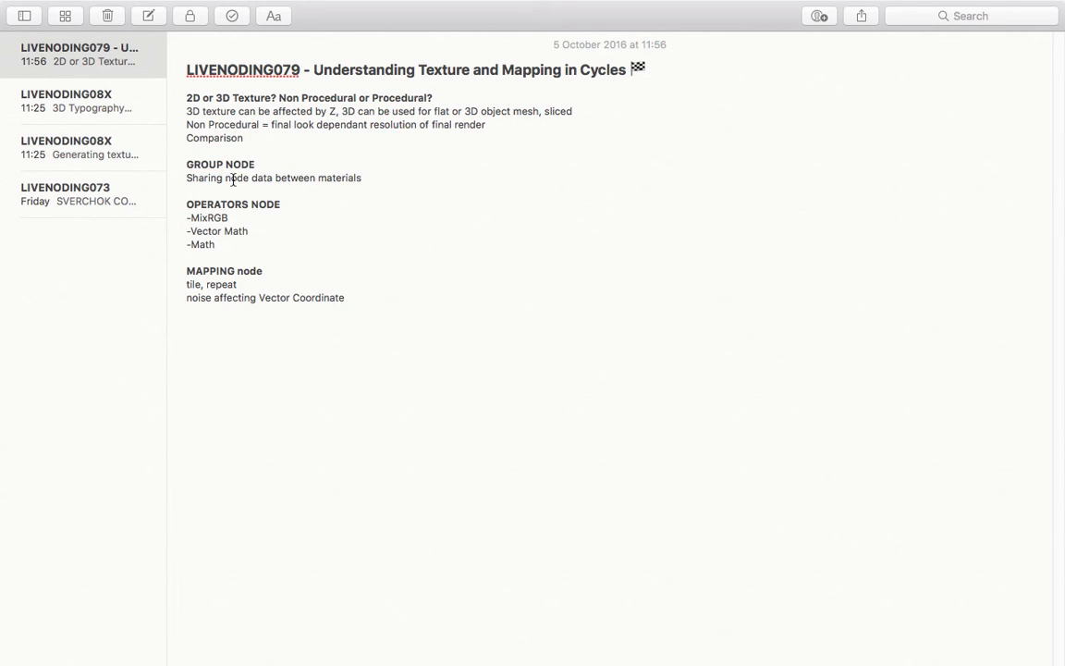
pyautogui.tripleClick(245, 203)
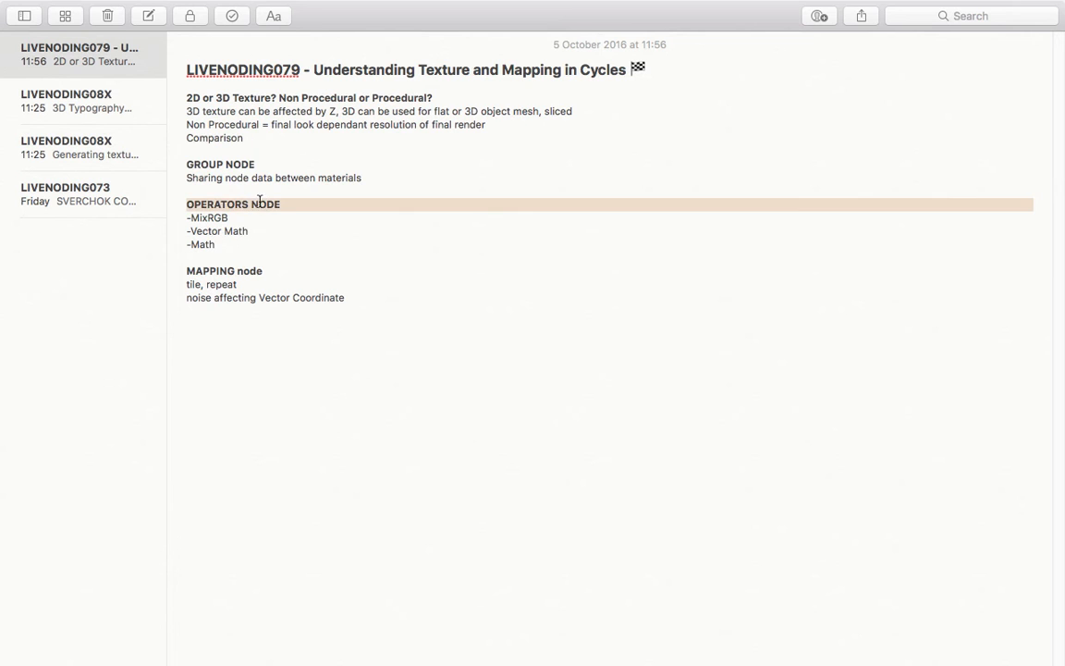
pyautogui.tripleClick(231, 270)
pyautogui.click(260, 217)
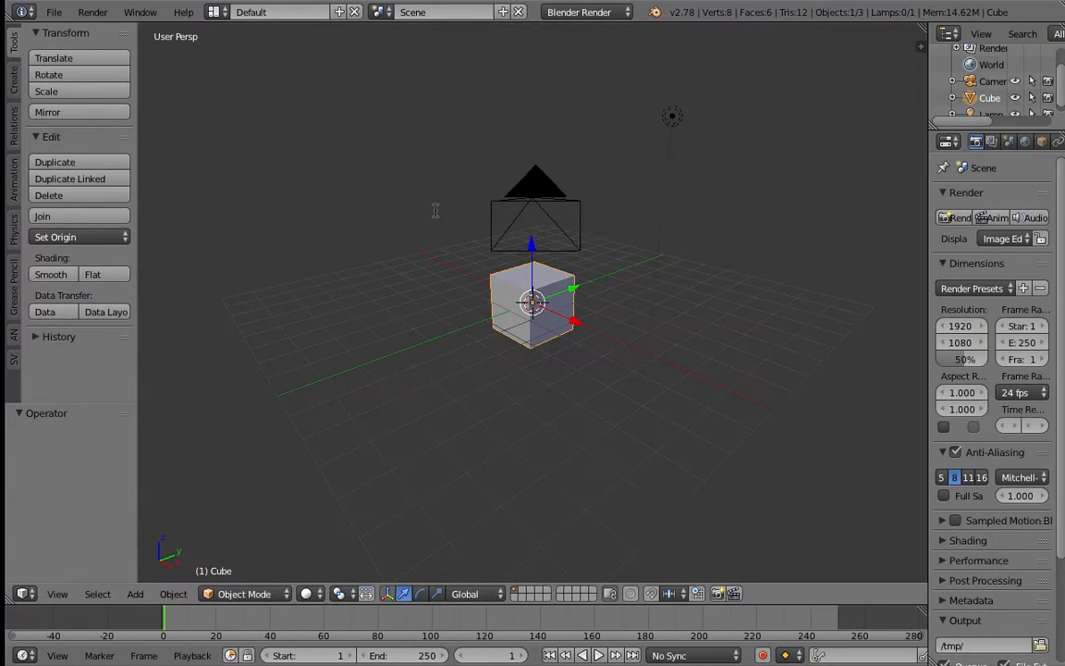
pyautogui.click(210, 12)
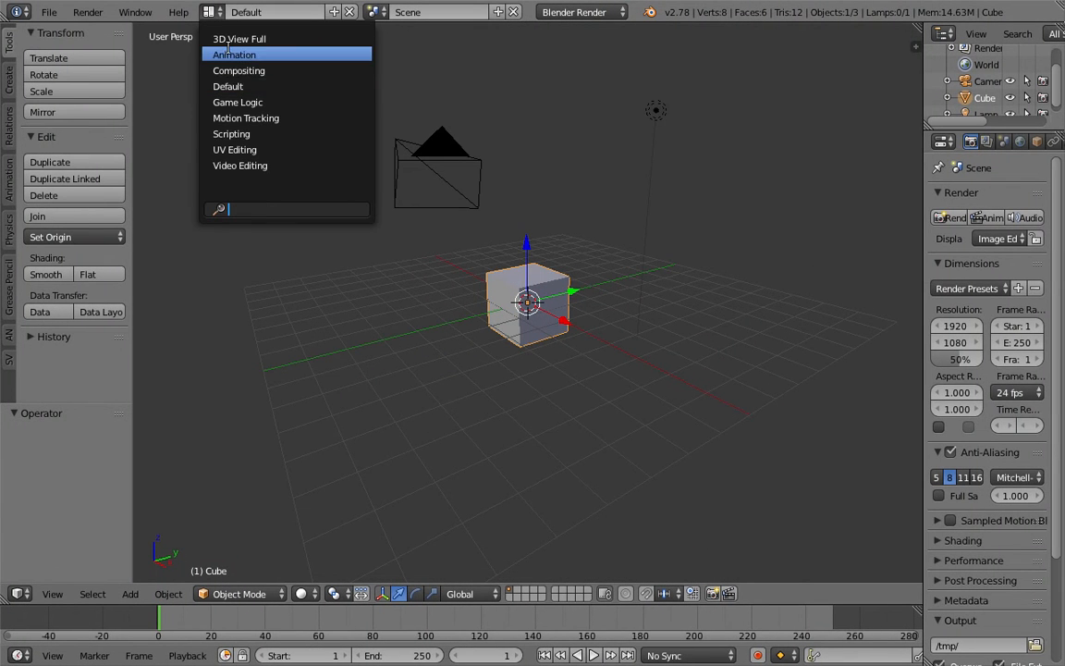
pyautogui.click(237, 69)
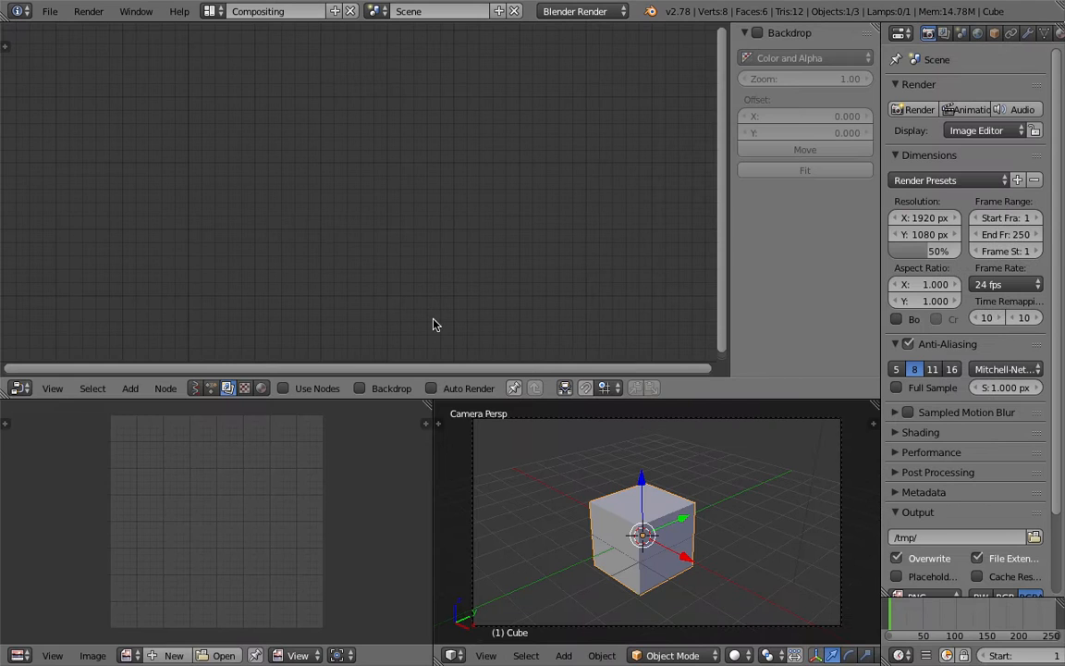
pyautogui.click(565, 11)
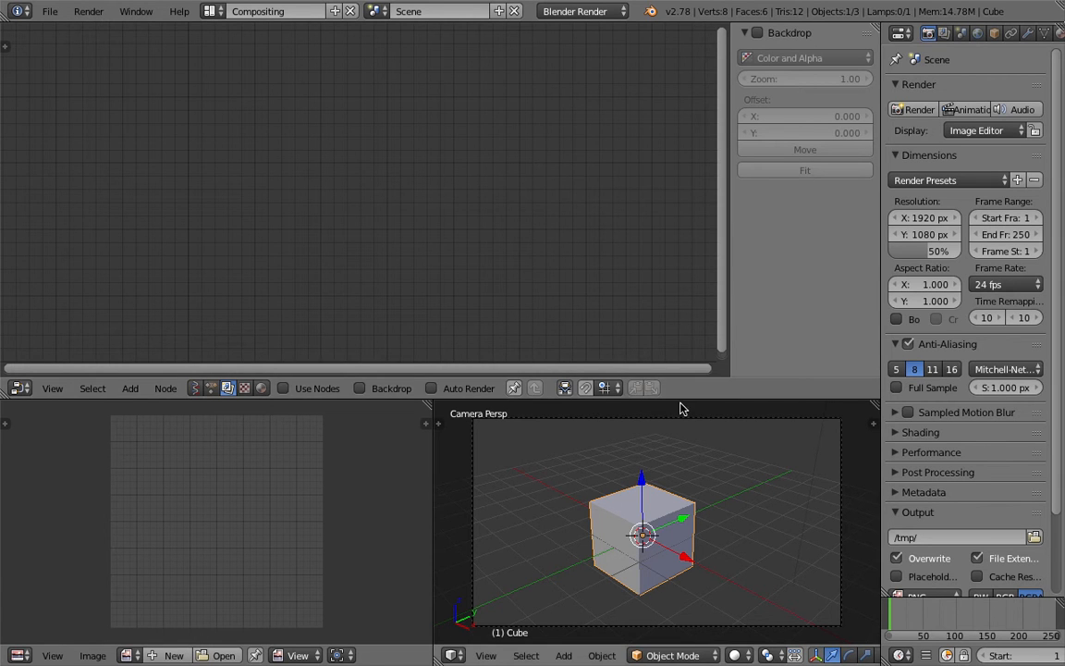
pyautogui.moveTo(682, 397); pyautogui.dragTo(683, 373)
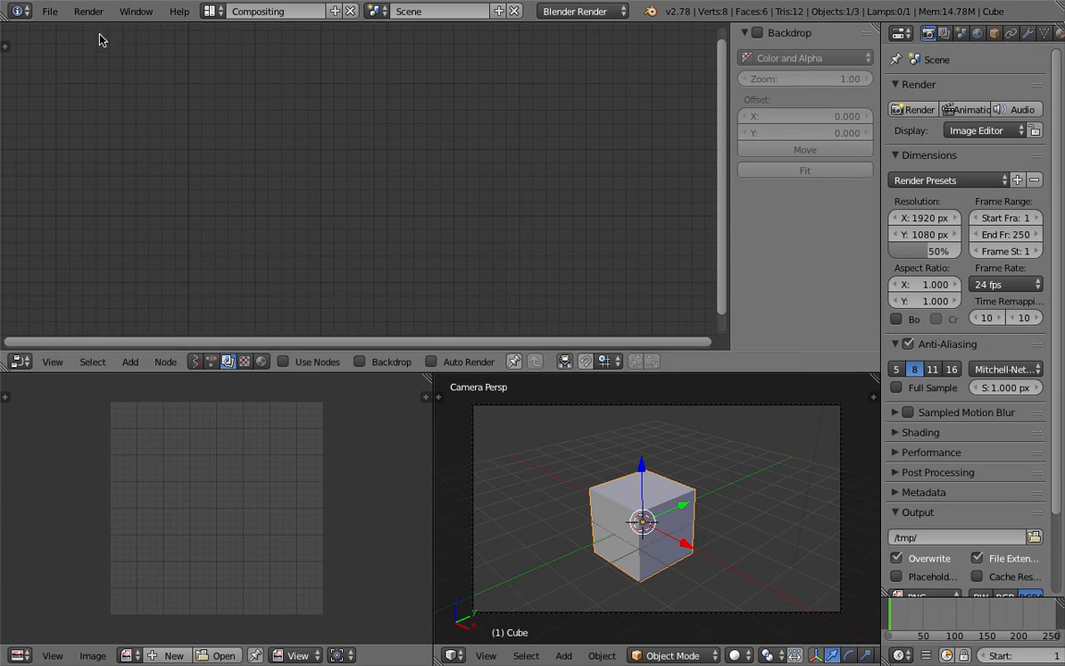
pyautogui.click(50, 11)
pyautogui.click(59, 30)
pyautogui.click(79, 41)
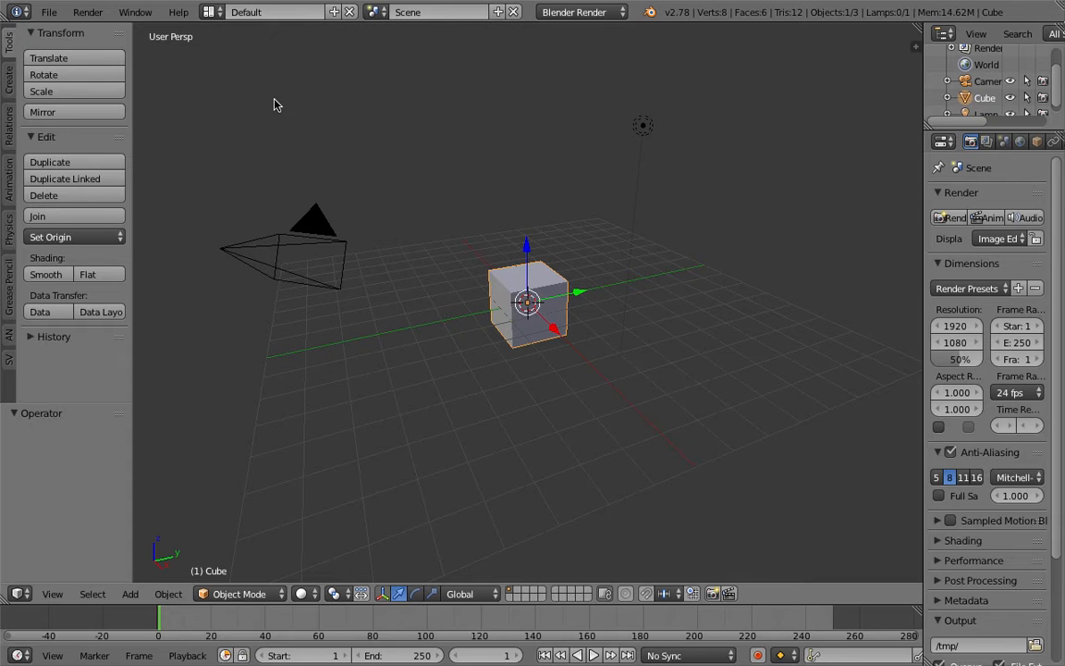
# Step: Set the render engine to Cycles Render and switch to the Compositing screen layout
pyautogui.click(574, 13)
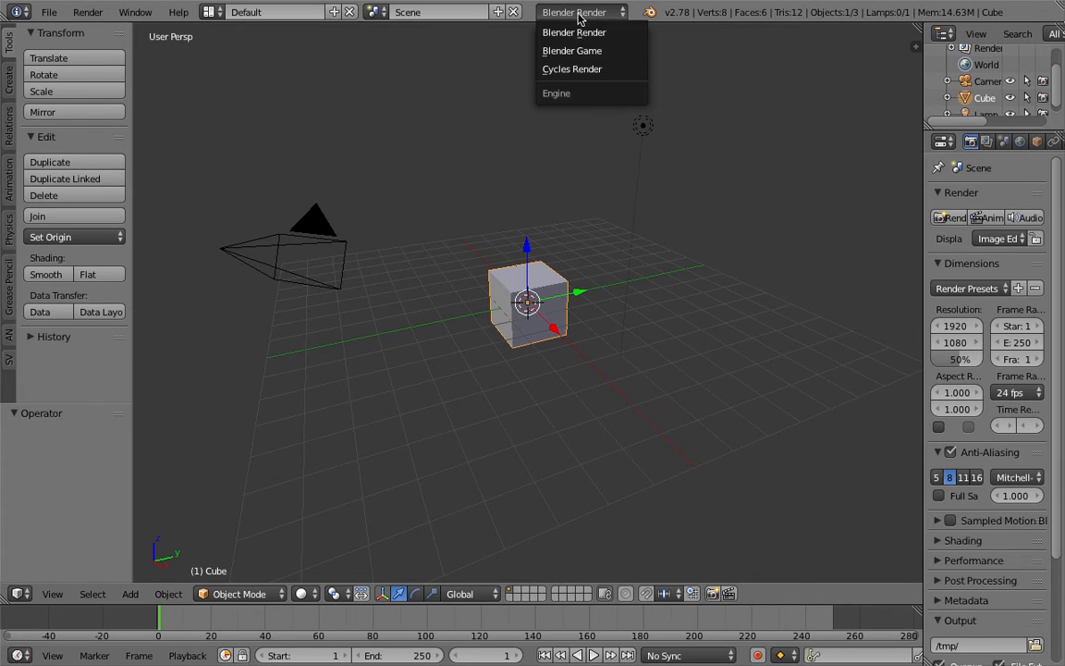
pyautogui.click(609, 73)
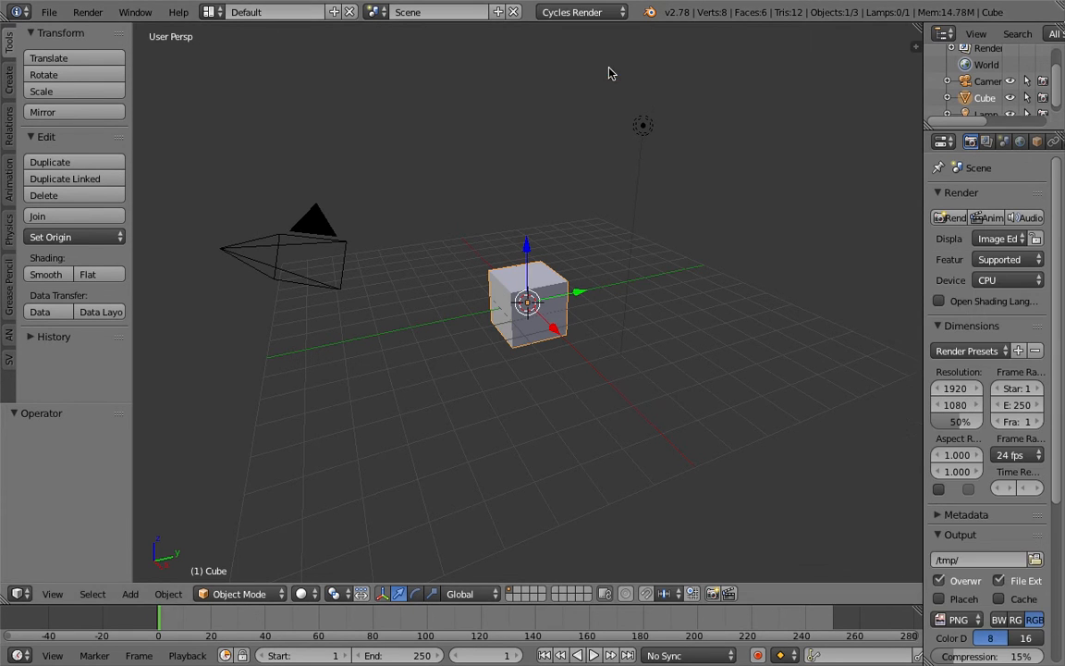
pyautogui.click(209, 12)
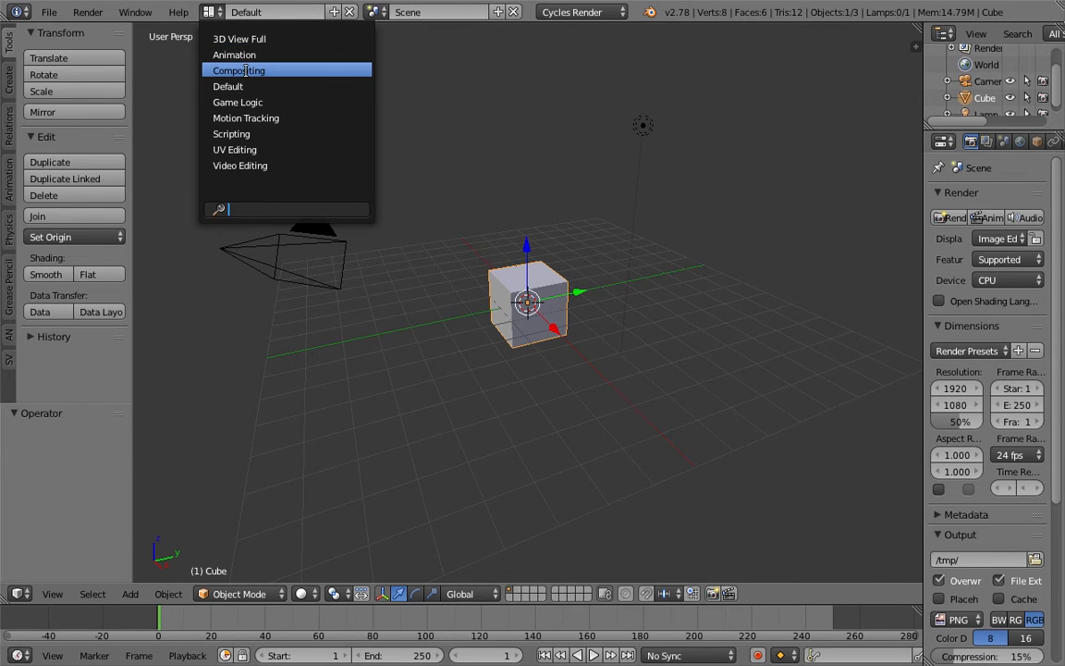
pyautogui.click(242, 71)
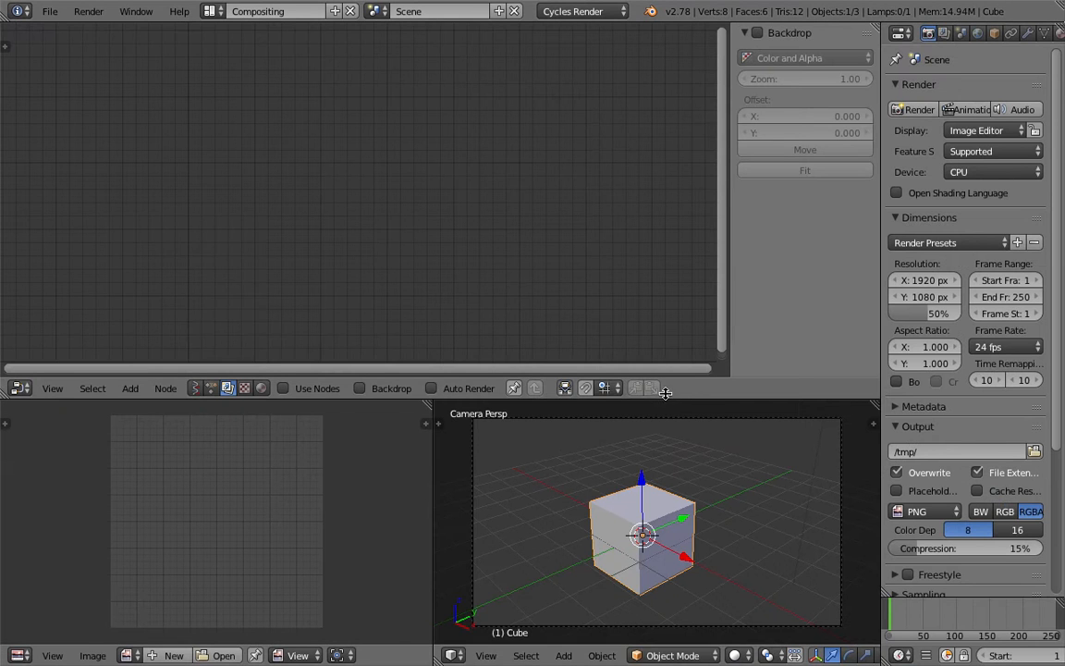
# Step: Shrink the Properties editor to a narrow strip and enlarge the 3D view showing the cube
pyautogui.moveTo(885, 347); pyautogui.dragTo(1061, 365)
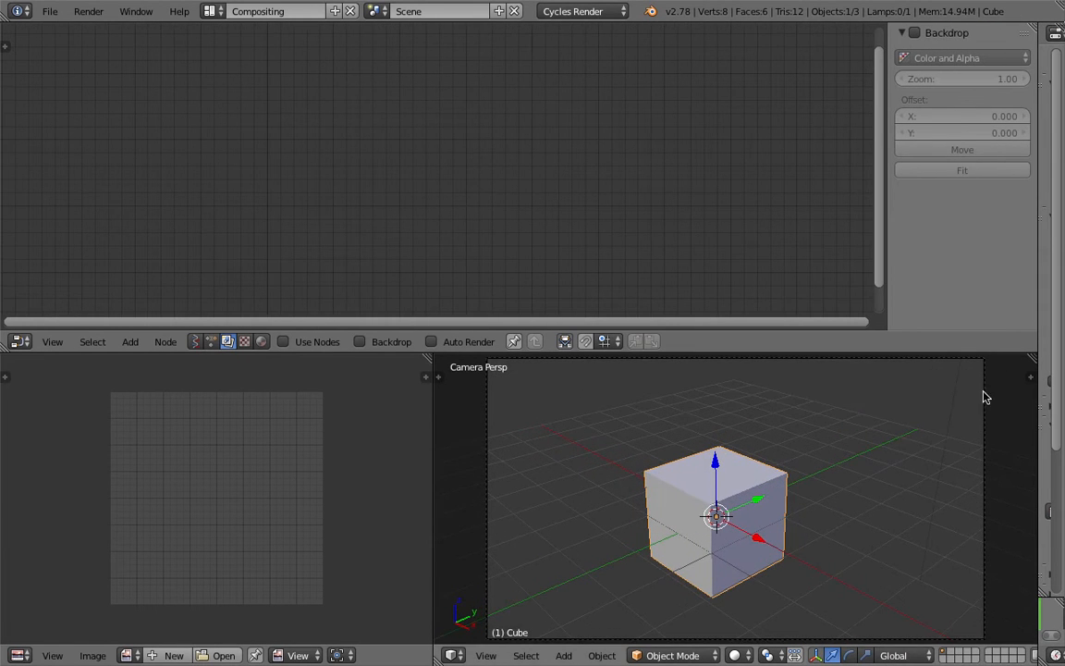
pyautogui.moveTo(732, 447); pyautogui.dragTo(725, 493, button='middle')
pyautogui.moveTo(725, 493); pyautogui.dragTo(764, 493, button='middle')
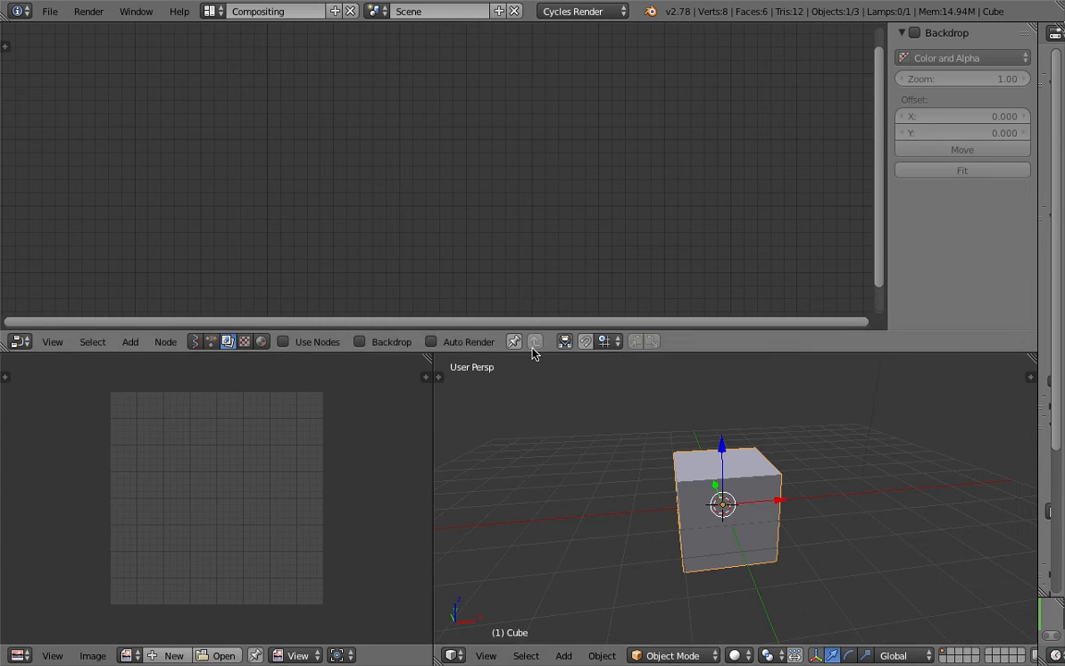
# Step: Switch the node editor to shader nodes and enable Use Nodes for the cube's material
pyautogui.click(245, 342)
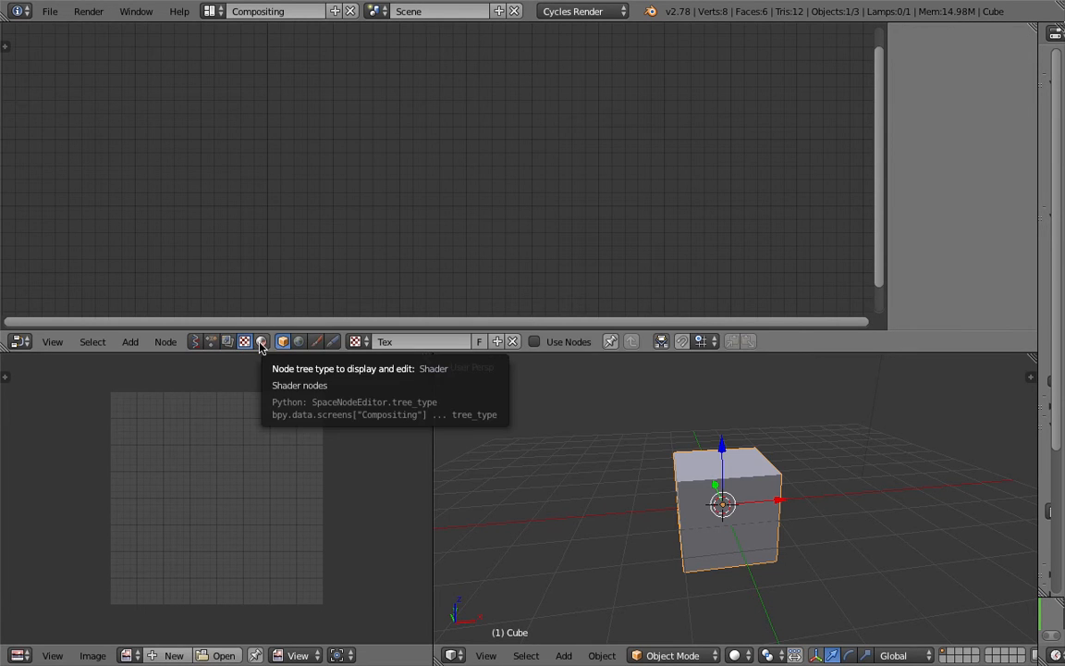
pyautogui.click(261, 342)
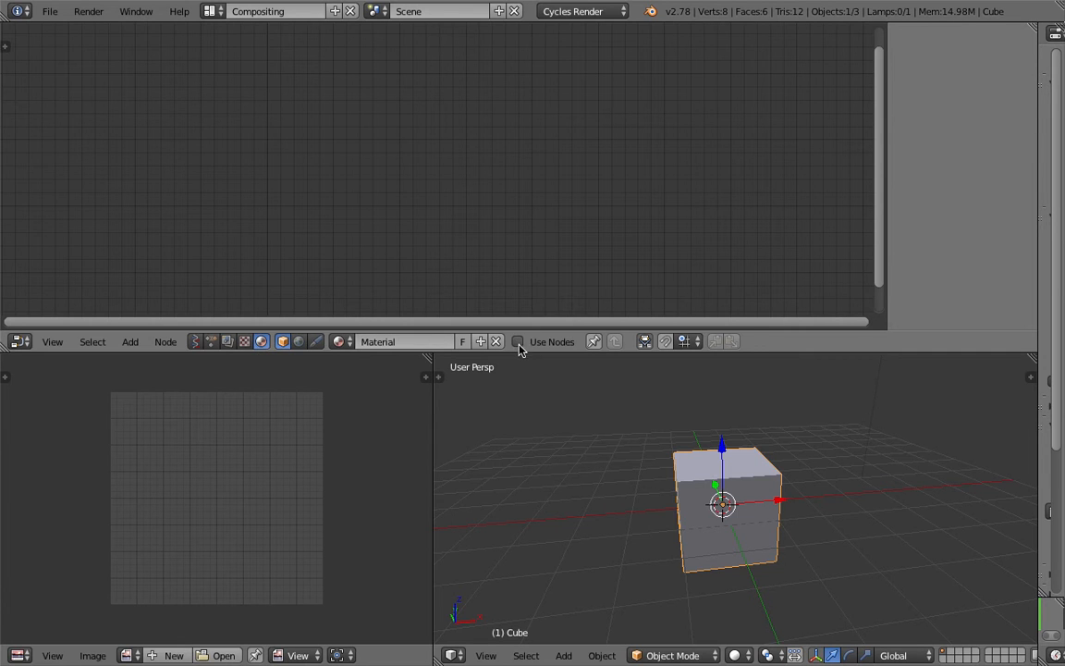
pyautogui.click(244, 343)
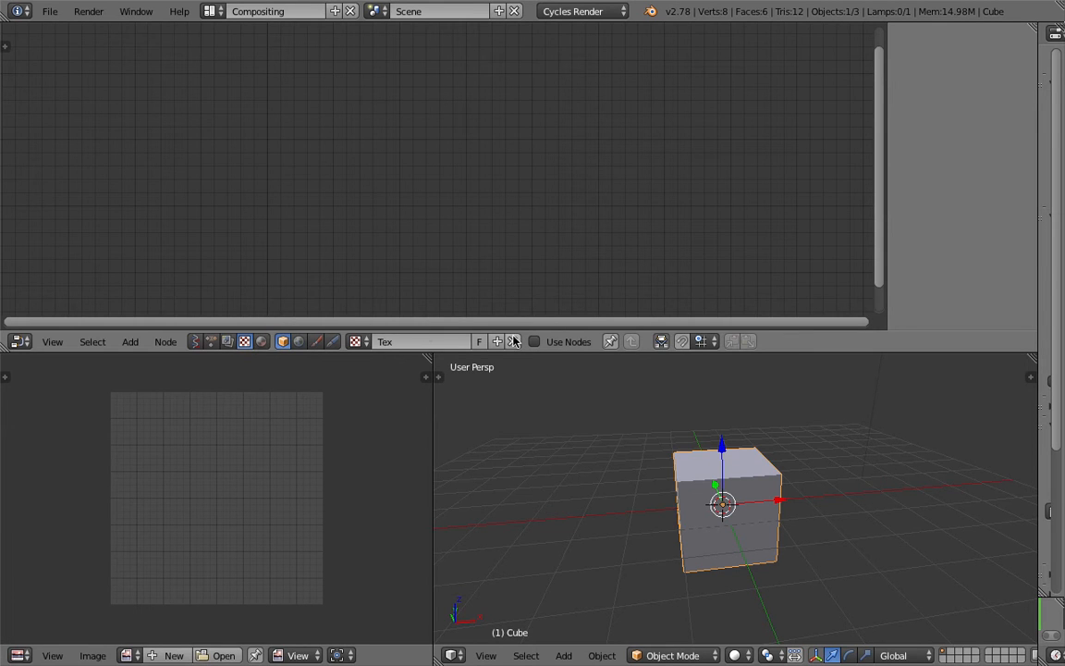
pyautogui.click(260, 342)
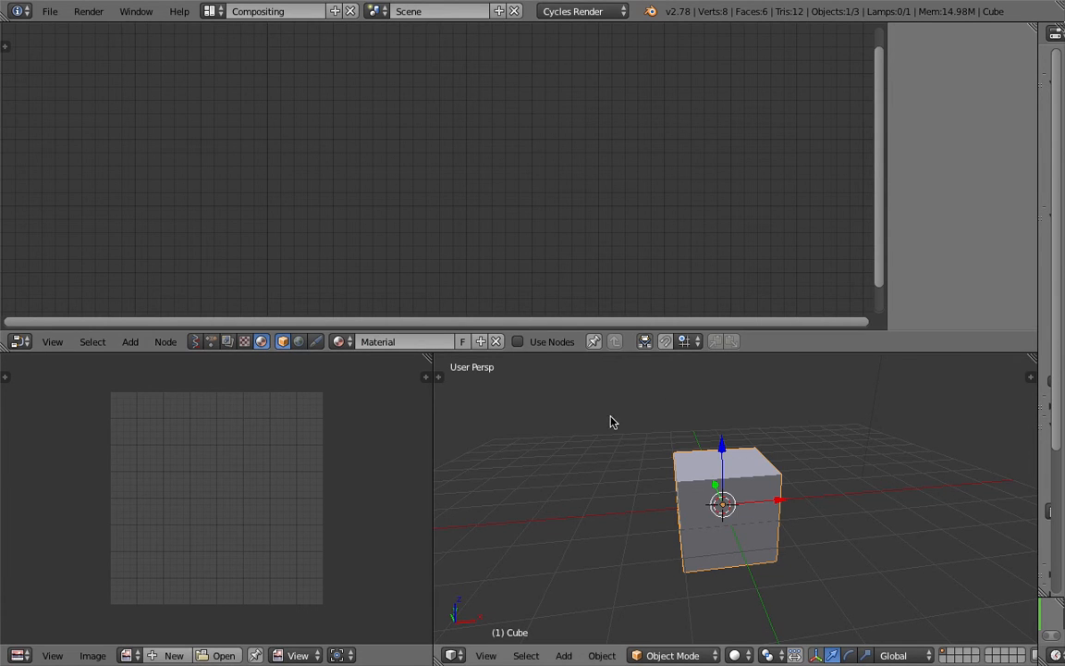
pyautogui.moveTo(611, 424); pyautogui.dragTo(668, 456, button='middle')
pyautogui.click(538, 344)
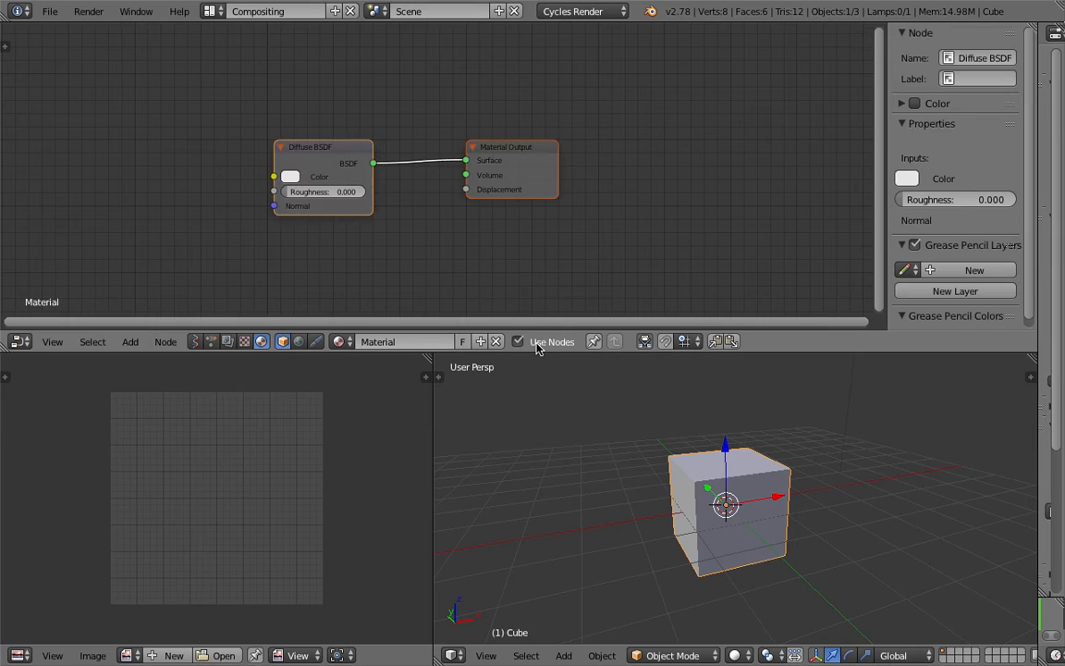
pyautogui.press('Home')
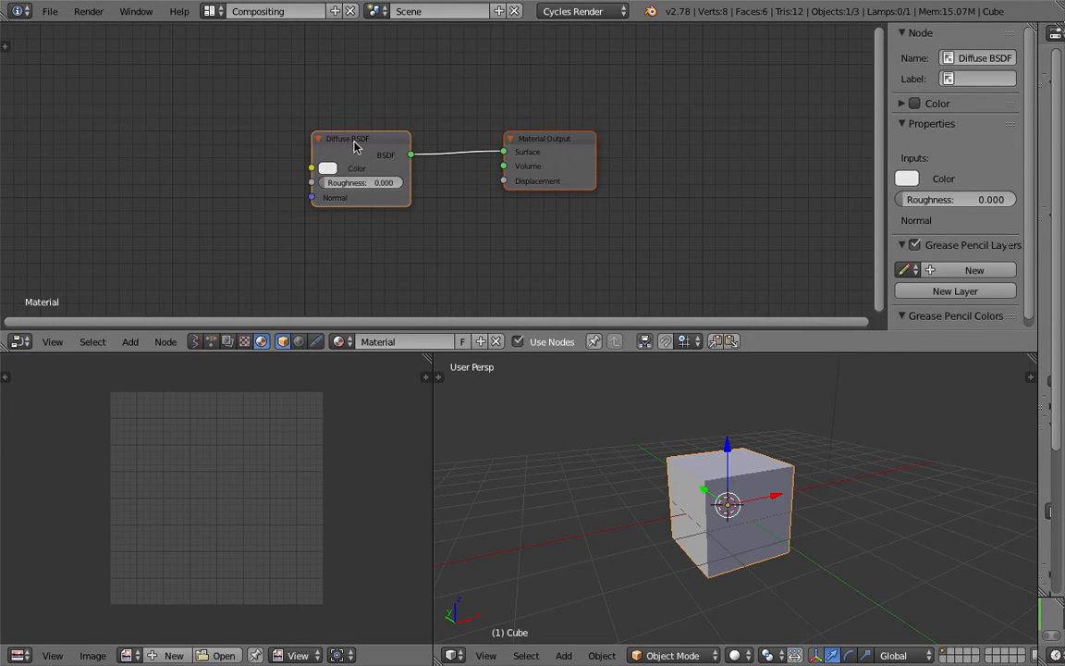
# Step: Space the Diffuse BSDF and Material Output nodes farther apart, with Diffuse BSDF placed higher
pyautogui.moveTo(545, 142); pyautogui.dragTo(600, 145)
pyautogui.moveTo(374, 140); pyautogui.dragTo(426, 82)
pyautogui.moveTo(592, 142); pyautogui.dragTo(612, 125)
pyautogui.moveTo(743, 476); pyautogui.dragTo(705, 475, button='middle')
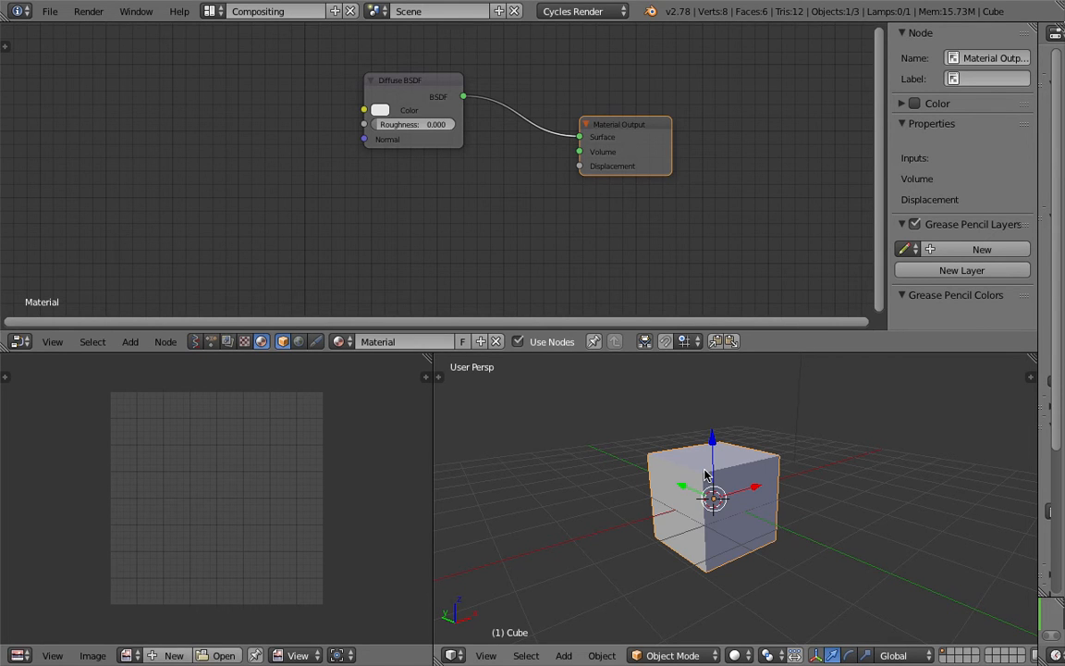
pyautogui.scroll(-1, 226, 166)
pyautogui.keyDown('ctrl'); pyautogui.scroll(3, 231, 148); pyautogui.keyUp('ctrl')
pyautogui.hotkey('shift', 'a')
pyautogui.moveTo(239, 139)
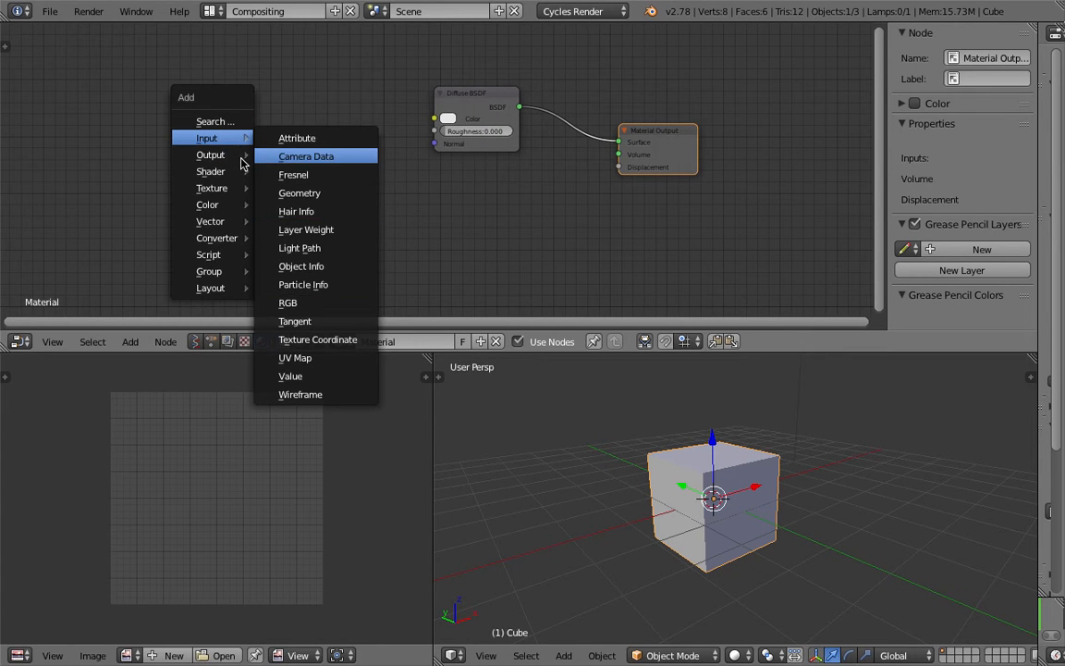
pyautogui.moveTo(232, 189)
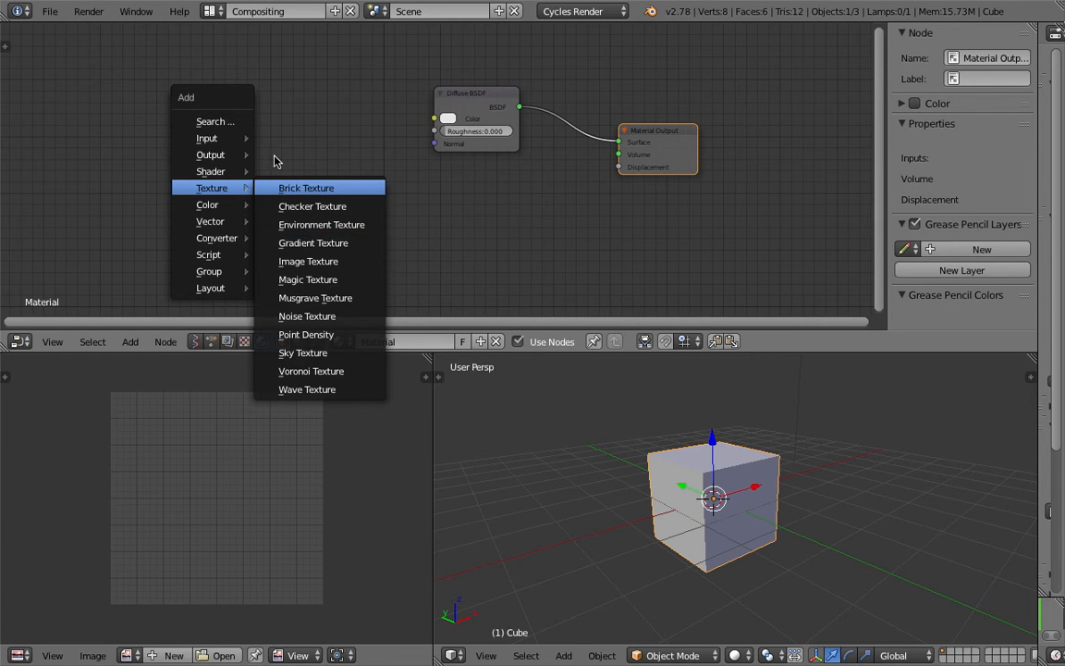
# Step: Rearrange the shader nodes so Material Output sits well below the Diffuse BSDF node, leaving free space before both
pyautogui.moveTo(363, 120); pyautogui.dragTo(427, 115, button='middle')
pyautogui.moveTo(536, 92); pyautogui.dragTo(557, 81)
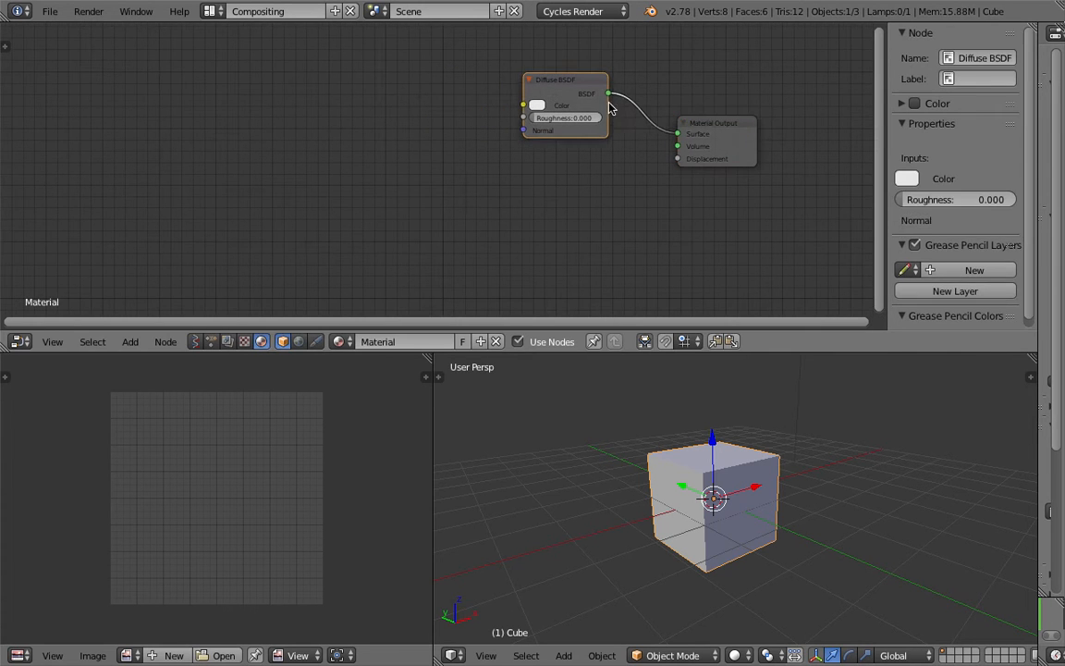
pyautogui.click(712, 136)
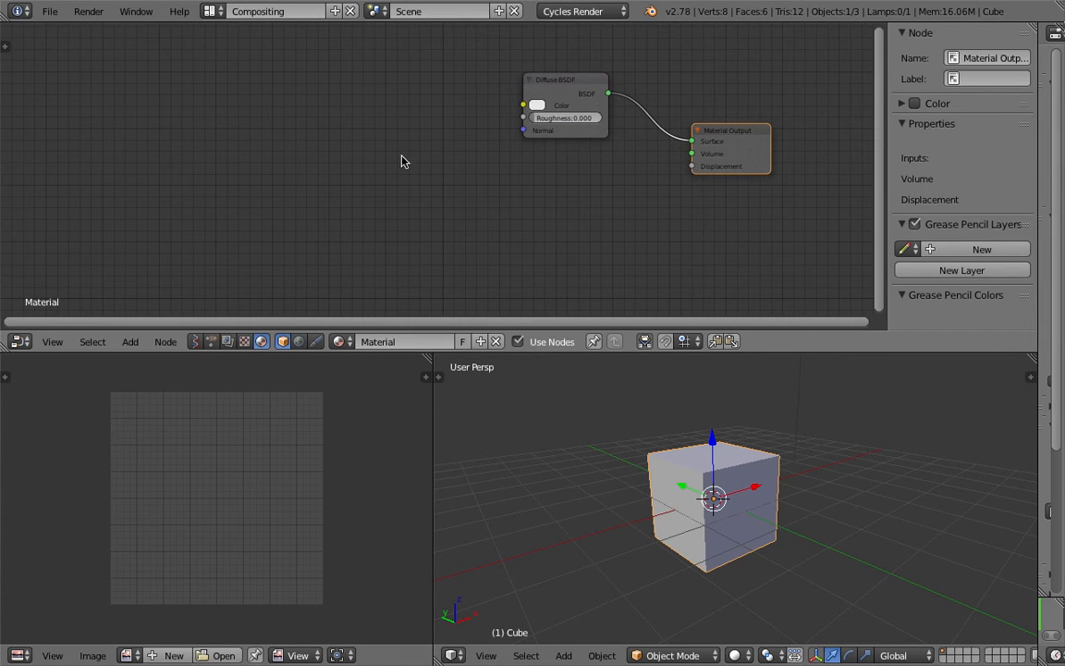
pyautogui.moveTo(328, 123); pyautogui.dragTo(324, 121, button='middle')
pyautogui.click(523, 82)
pyautogui.scroll(1, 592, 101)
pyautogui.moveTo(635, 102); pyautogui.dragTo(571, 126, button='middle')
pyautogui.scroll(-1, 509, 102)
pyautogui.moveTo(509, 102); pyautogui.dragTo(541, 105, button='middle')
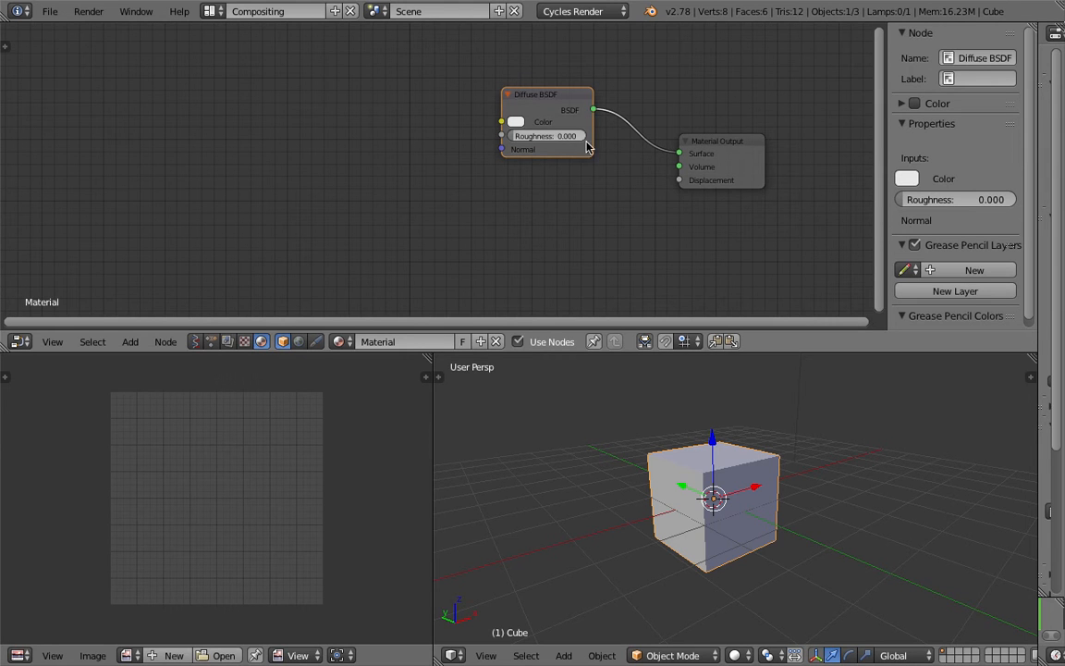
pyautogui.moveTo(697, 162); pyautogui.dragTo(690, 181)
pyautogui.moveTo(745, 444); pyautogui.dragTo(744, 480, button='middle')
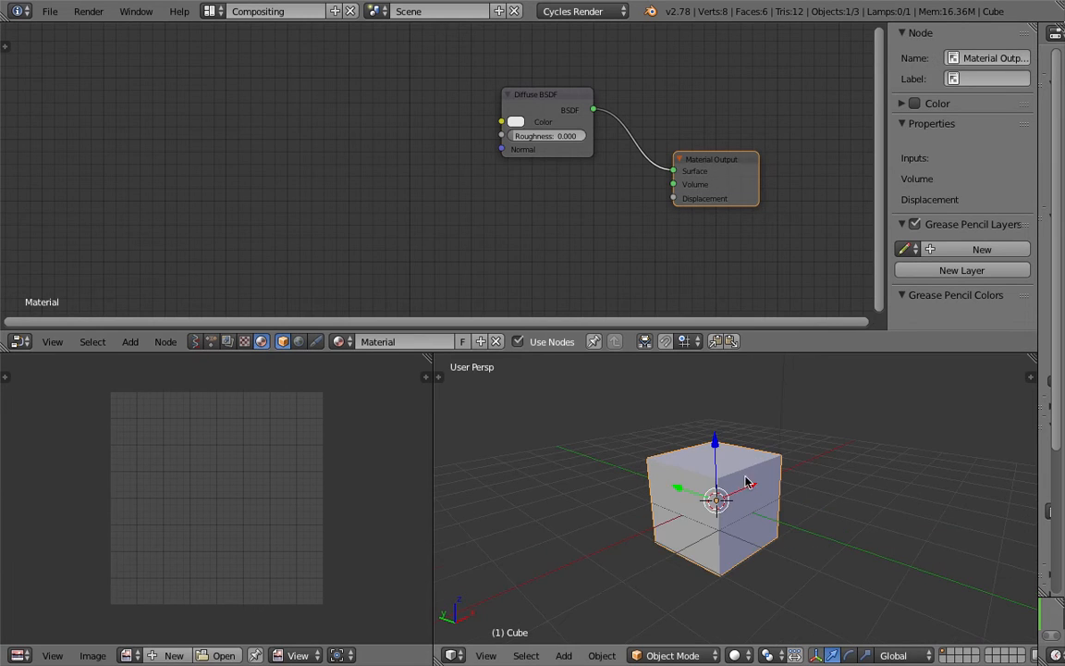
pyautogui.moveTo(644, 468); pyautogui.dragTo(656, 482, button='middle')
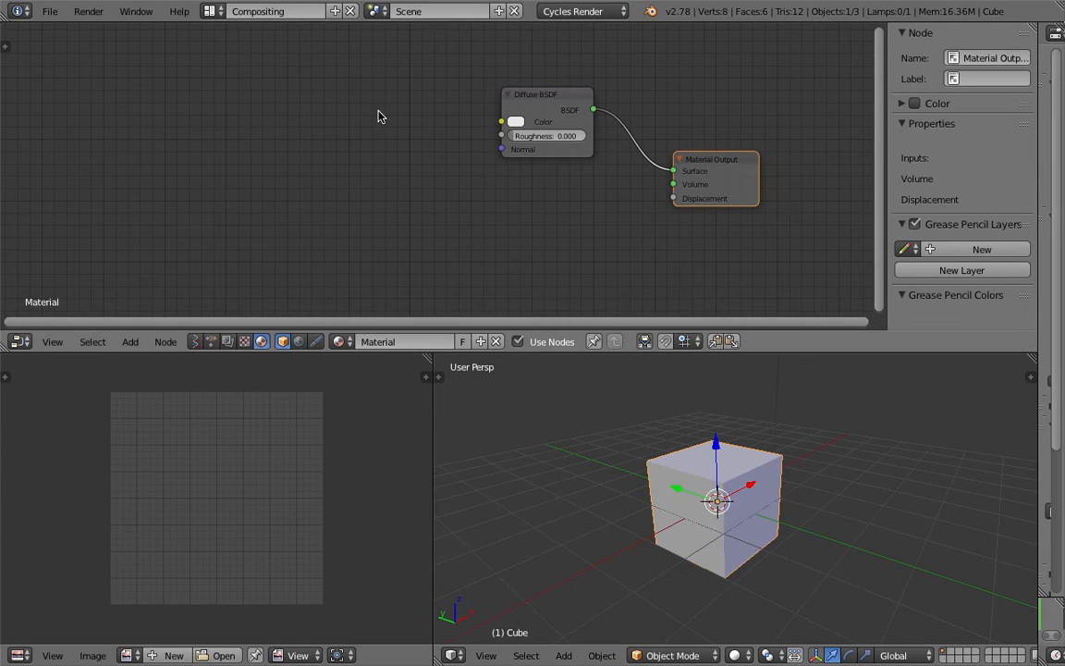
pyautogui.hotkey('shift', 'a')
pyautogui.moveTo(380, 164)
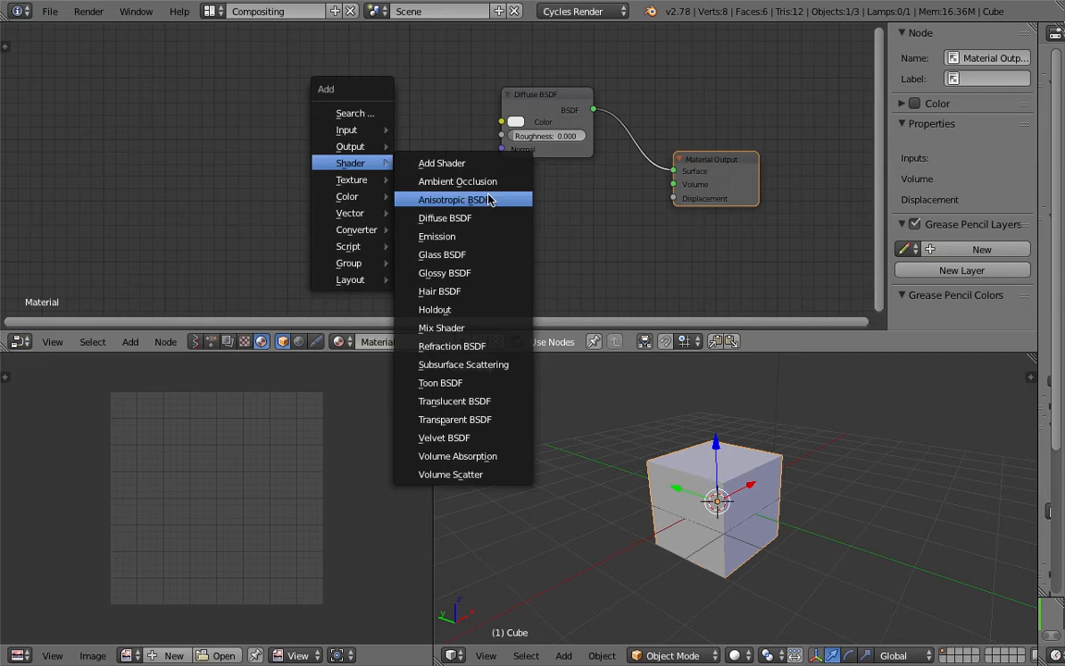
pyautogui.moveTo(728, 497); pyautogui.dragTo(707, 486, button='middle')
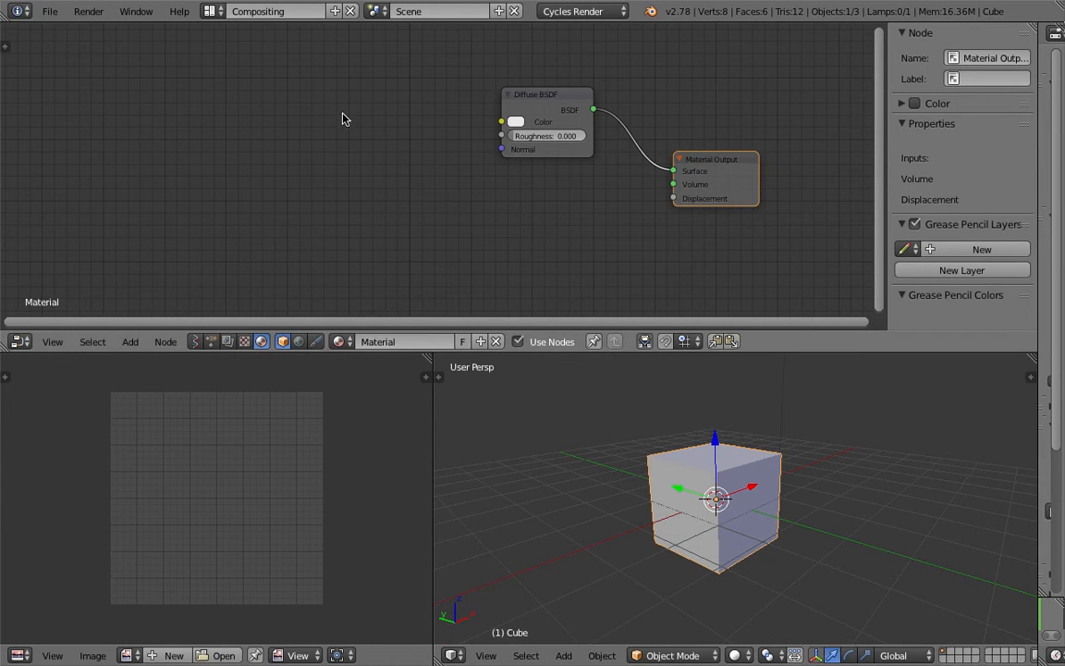
# Step: Add a Checker Texture node and place it in the free space before the Diffuse BSDF node
pyautogui.hotkey('shift', 'a')
pyautogui.moveTo(294, 129)
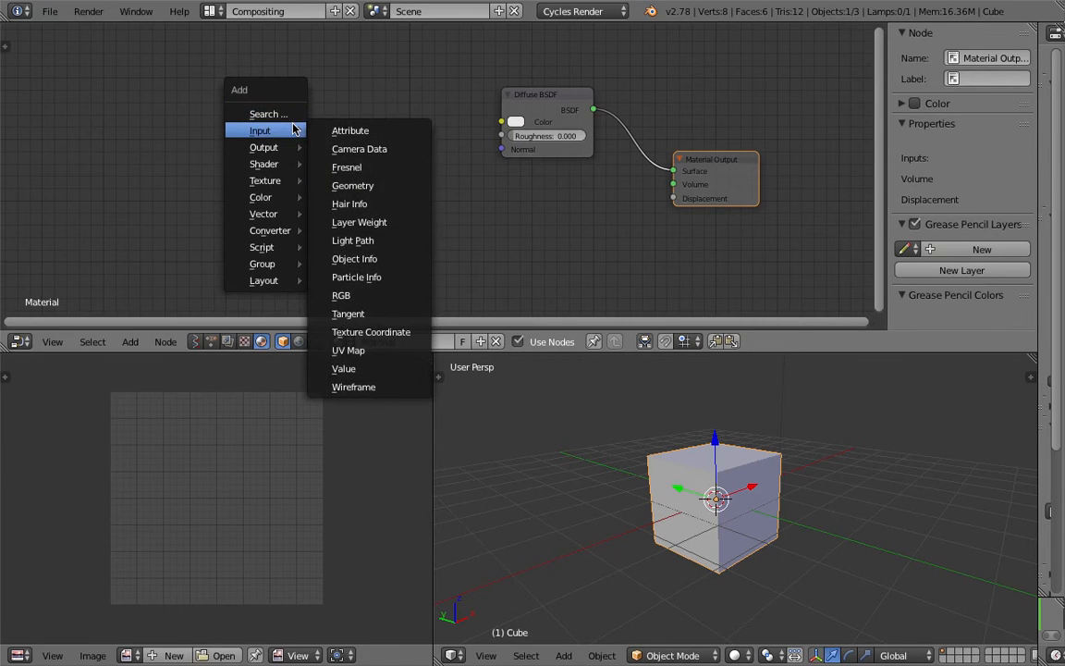
pyautogui.moveTo(278, 180)
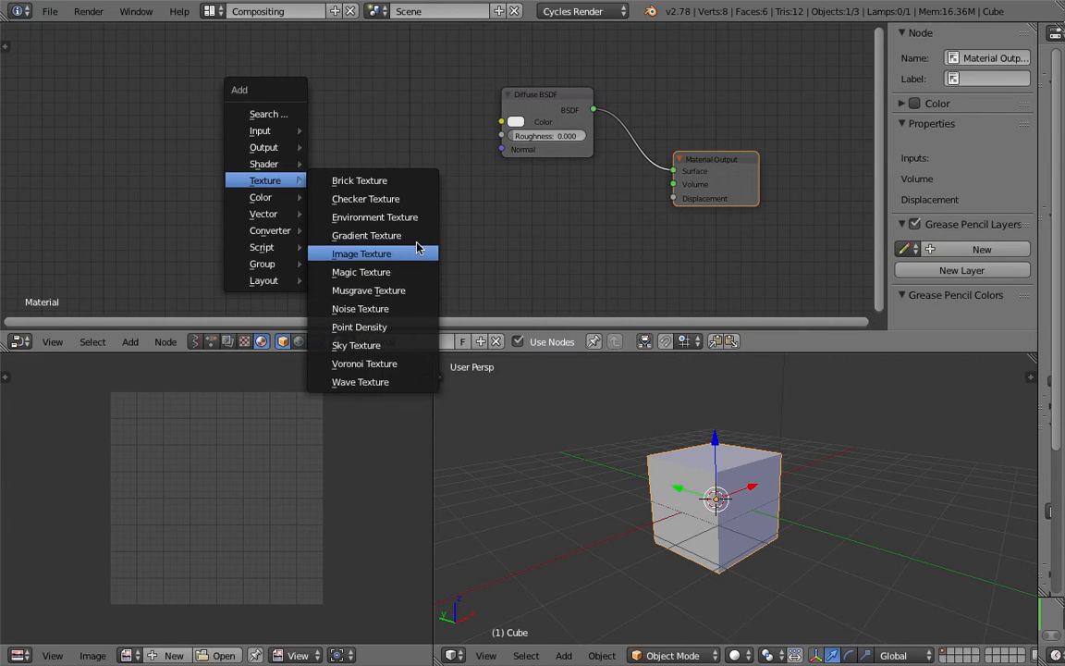
pyautogui.click(380, 199)
pyautogui.click(351, 132)
pyautogui.moveTo(426, 147); pyautogui.dragTo(450, 122)
# Step: Reposition the Diffuse BSDF node between the Checker Texture and Material Output nodes, slightly above Material Output
pyautogui.moveTo(506, 100); pyautogui.dragTo(525, 120)
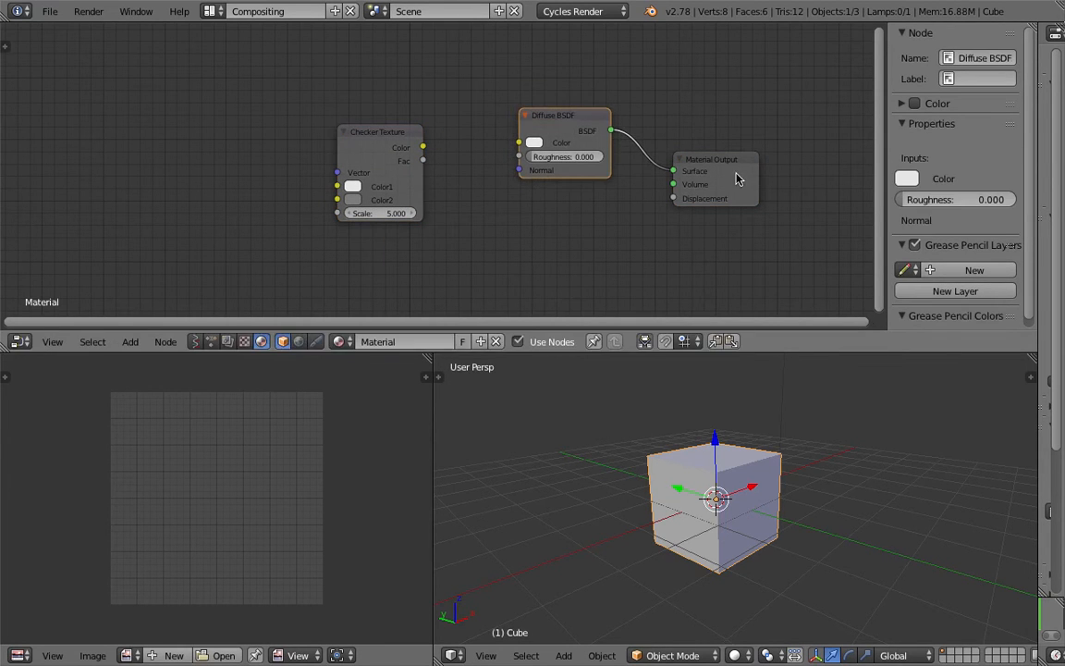
pyautogui.click(740, 178)
pyautogui.scroll(1, 644, 133)
pyautogui.moveTo(740, 179); pyautogui.dragTo(628, 136, button='middle')
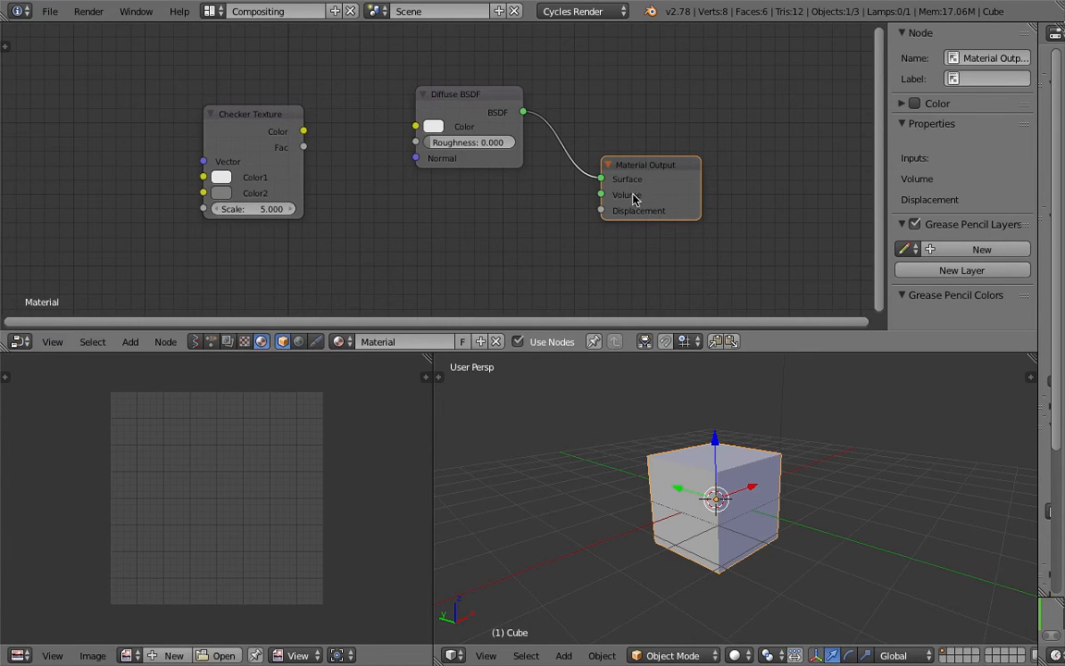
pyautogui.moveTo(647, 116); pyautogui.dragTo(663, 119, button='middle')
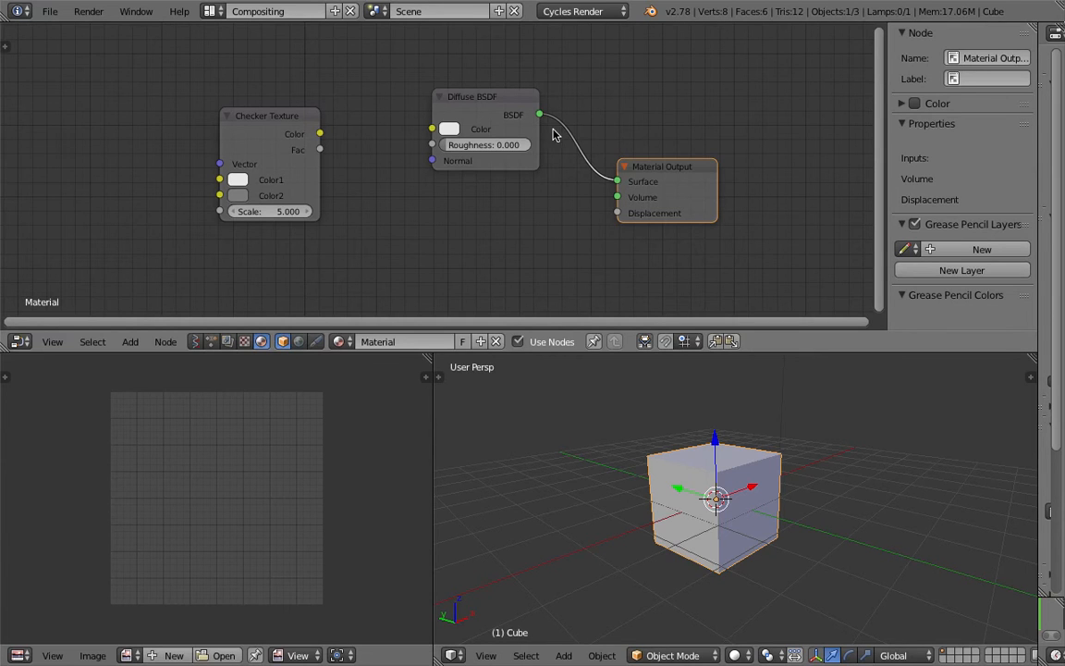
pyautogui.moveTo(506, 107)
pyautogui.mouseDown()
pyautogui.moveTo(502, 100)
pyautogui.moveTo(499, 111)
pyautogui.mouseUp()
pyautogui.moveTo(688, 531); pyautogui.dragTo(673, 433, button='middle')
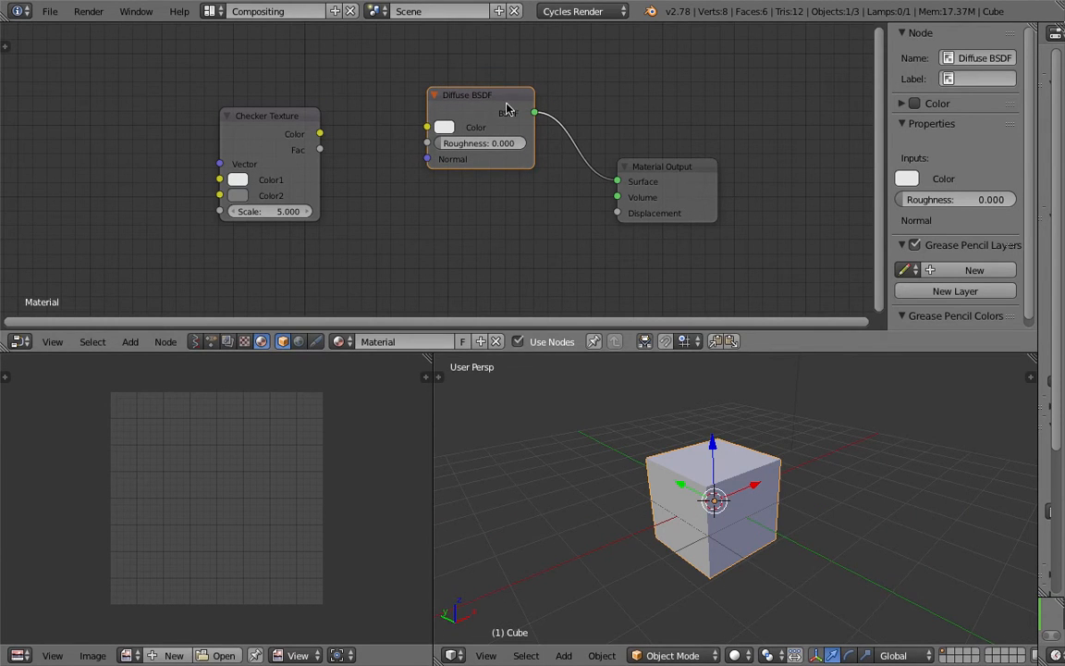
pyautogui.moveTo(454, 95); pyautogui.dragTo(467, 100)
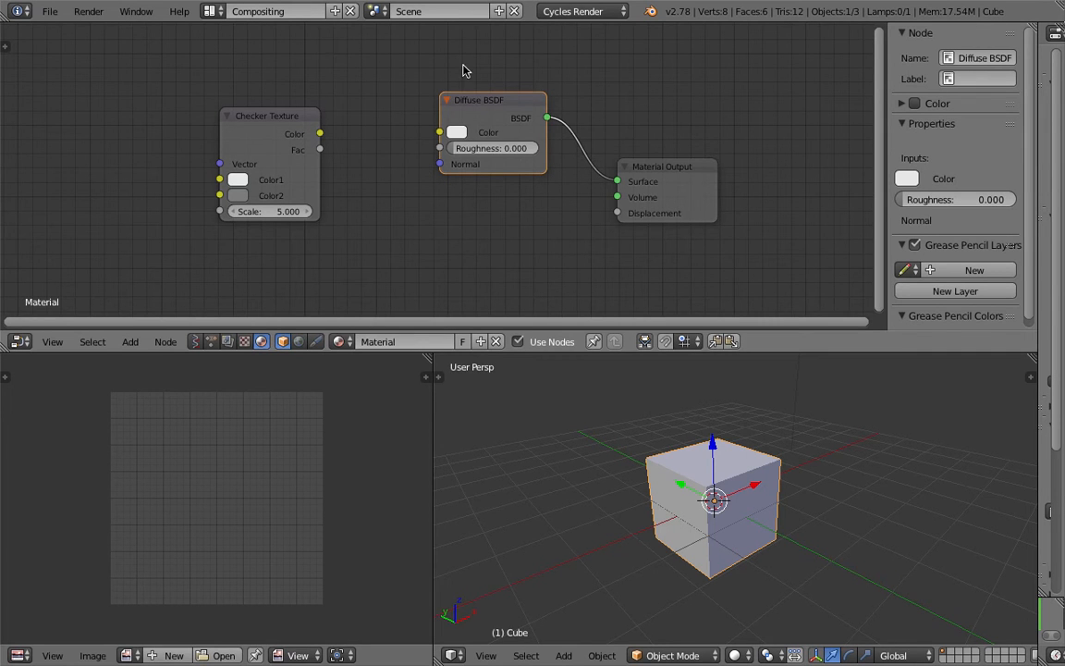
# Step: Connect the Checker Texture's Color output to the Diffuse BSDF's Color input
pyautogui.scroll(-1, 462, 106)
pyautogui.moveTo(478, 109); pyautogui.dragTo(484, 108, button='middle')
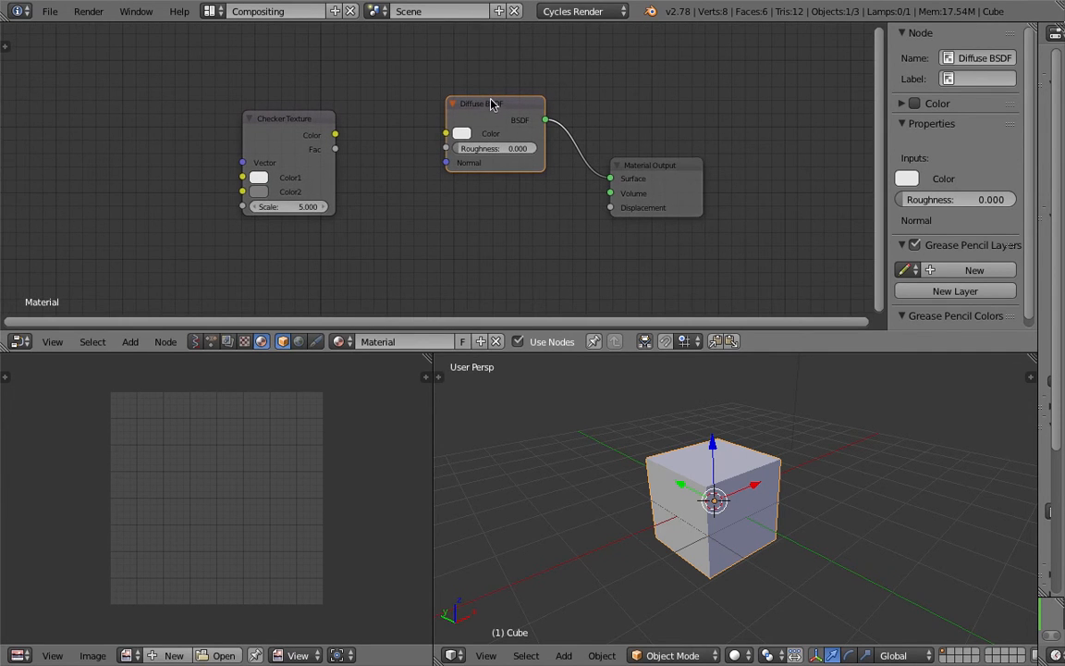
pyautogui.moveTo(308, 118); pyautogui.dragTo(445, 134)
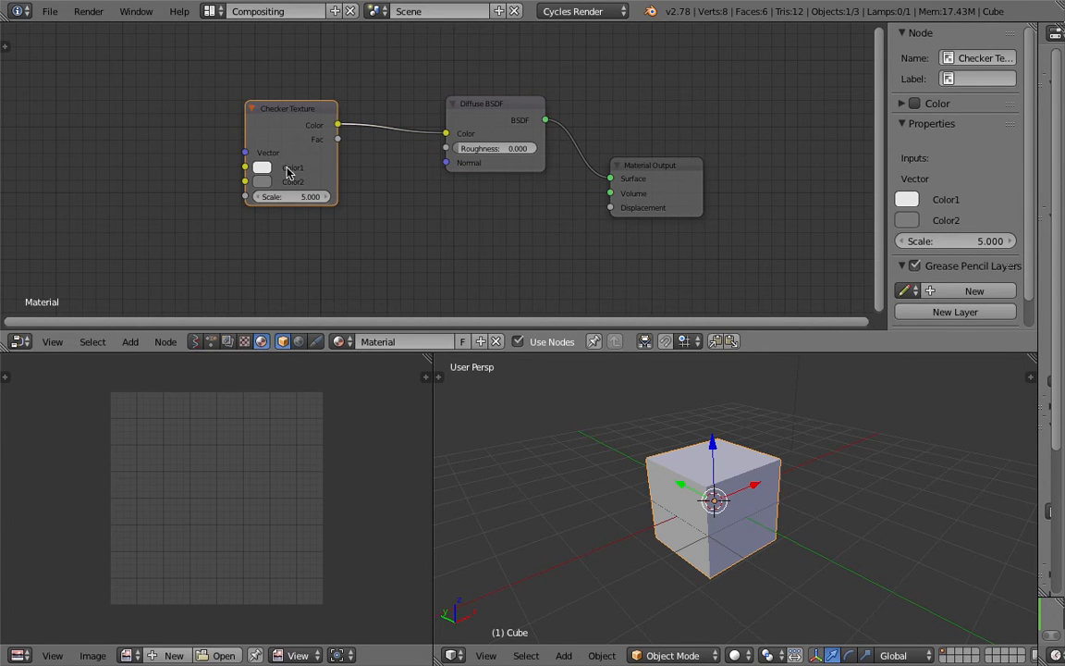
# Step: Preview the cube in Rendered viewport shading and return the 3D view to Solid
pyautogui.click(740, 655)
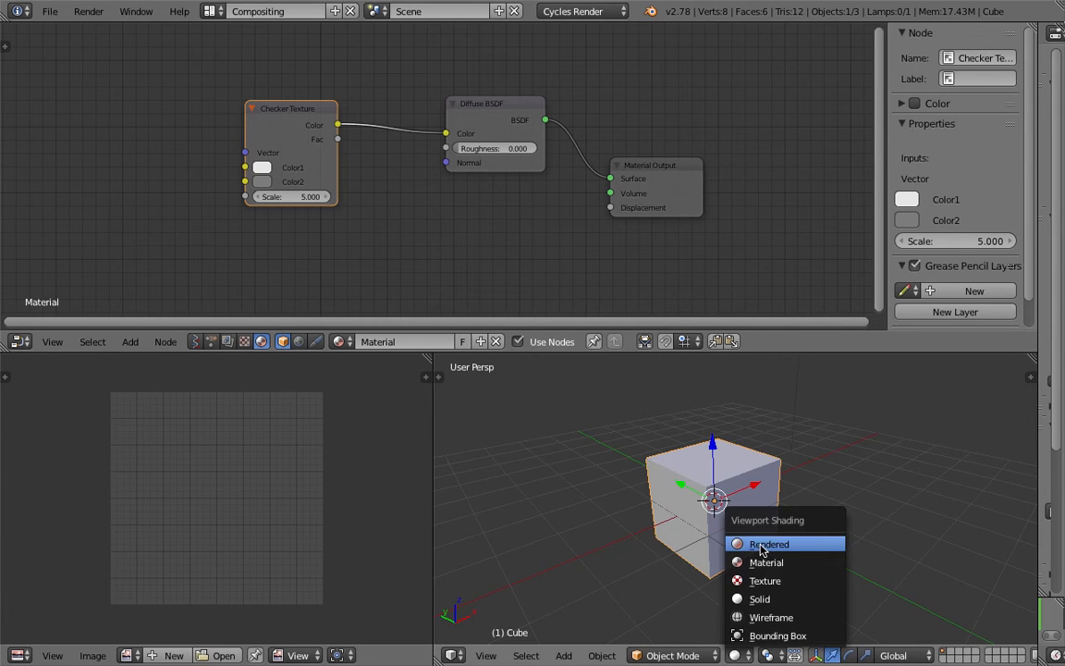
pyautogui.click(747, 544)
pyautogui.moveTo(725, 529)
pyautogui.mouseDown(button='middle')
pyautogui.moveTo(794, 508)
pyautogui.moveTo(756, 446)
pyautogui.moveTo(732, 518)
pyautogui.moveTo(749, 525)
pyautogui.moveTo(720, 561)
pyautogui.moveTo(748, 575)
pyautogui.moveTo(637, 475)
pyautogui.moveTo(754, 516)
pyautogui.moveTo(730, 472)
pyautogui.moveTo(785, 499)
pyautogui.moveTo(641, 475)
pyautogui.moveTo(661, 480)
pyautogui.mouseUp(button='middle')
pyautogui.click(739, 655)
pyautogui.click(759, 599)
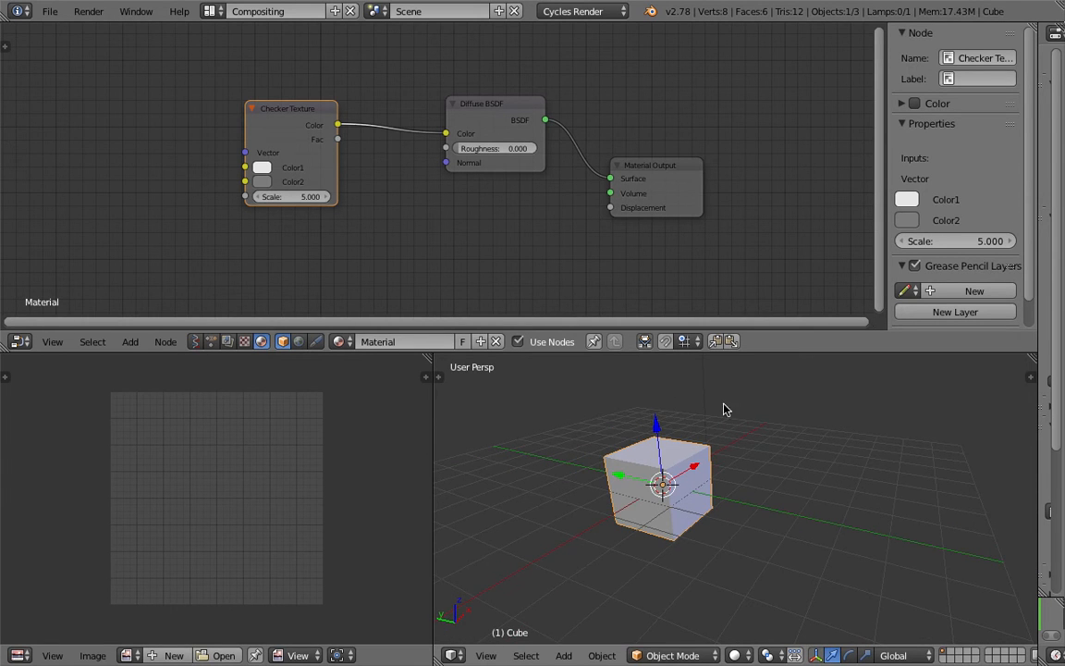
# Step: Add a mesh plane, move it beside the cube and enlarge it to about twice the cube's width
pyautogui.scroll(-1, 738, 449)
pyautogui.moveTo(738, 449); pyautogui.dragTo(718, 430, button='middle')
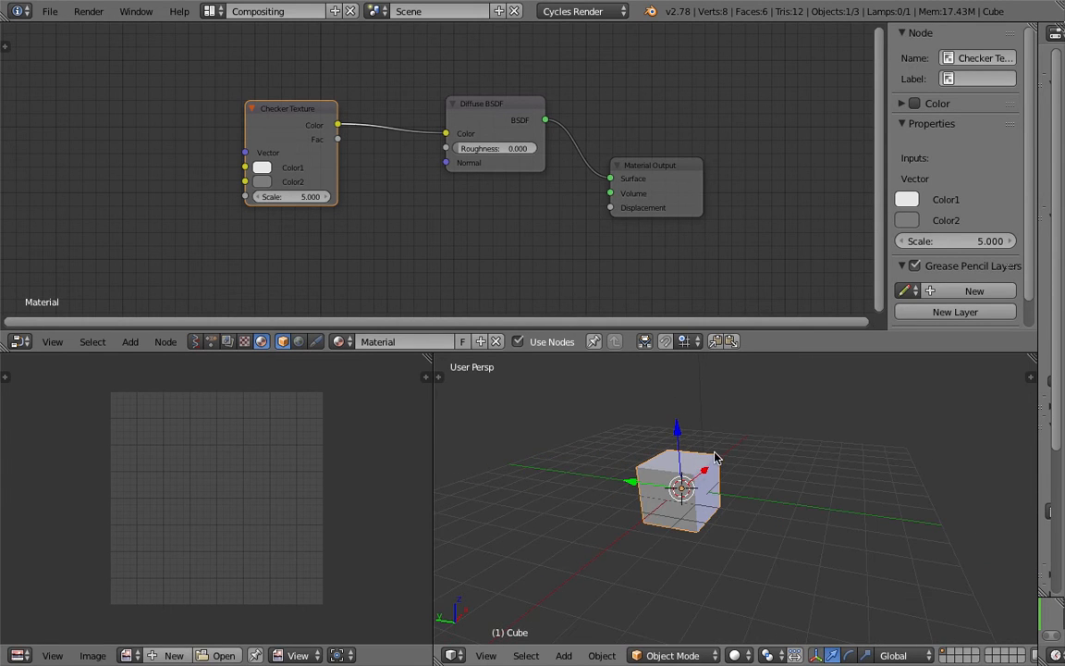
pyautogui.scroll(-2, 703, 460)
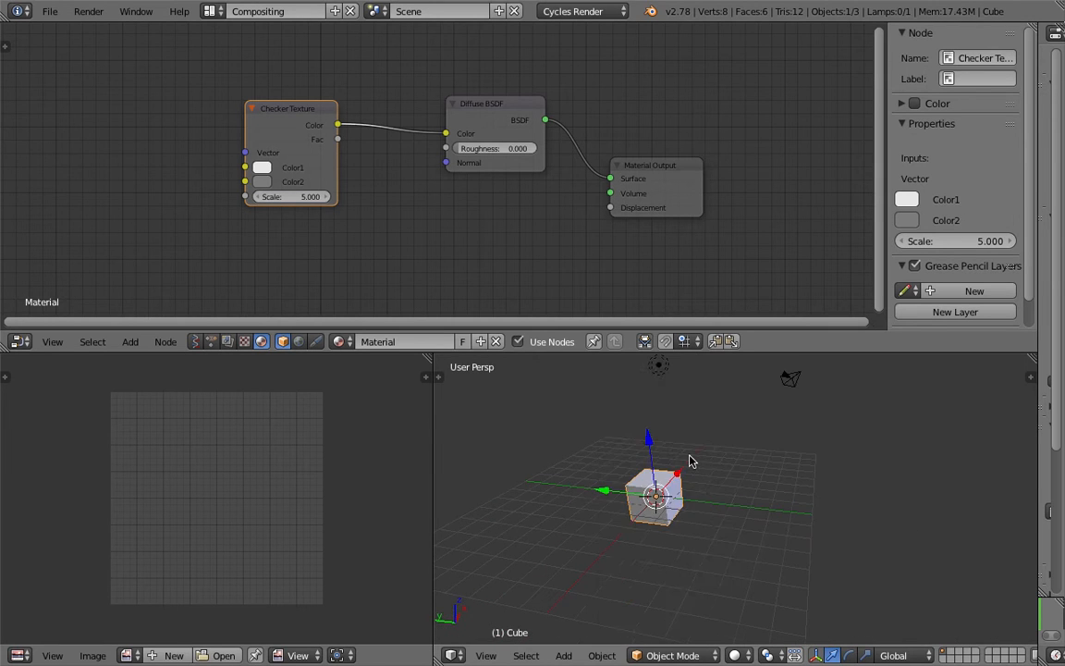
pyautogui.hotkey('shift', 'a')
pyautogui.moveTo(647, 408)
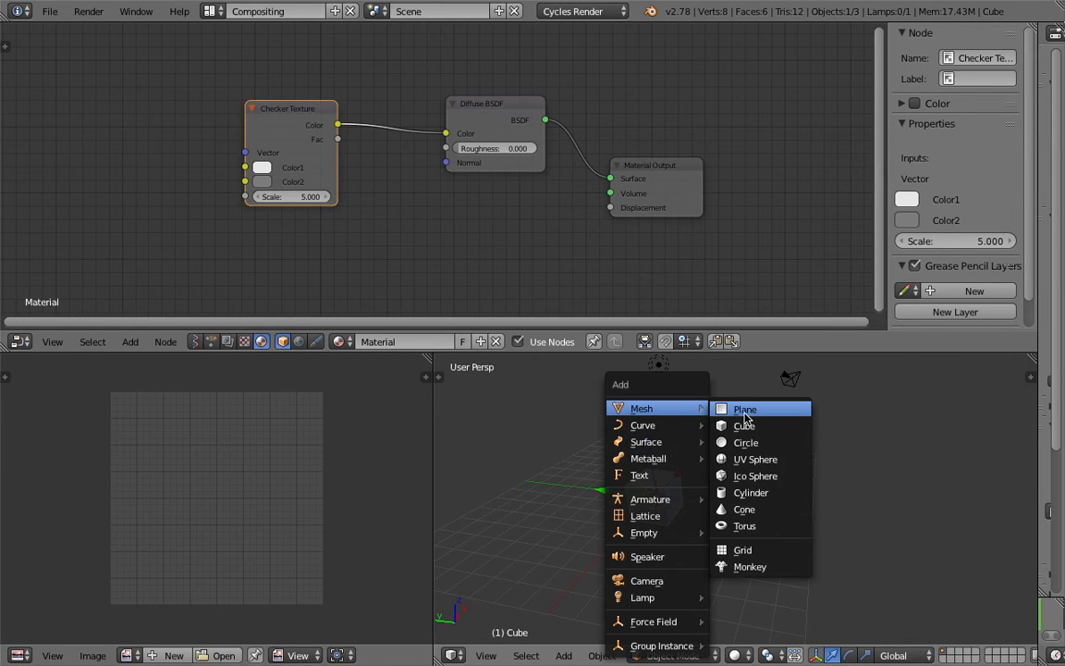
pyautogui.press('g')
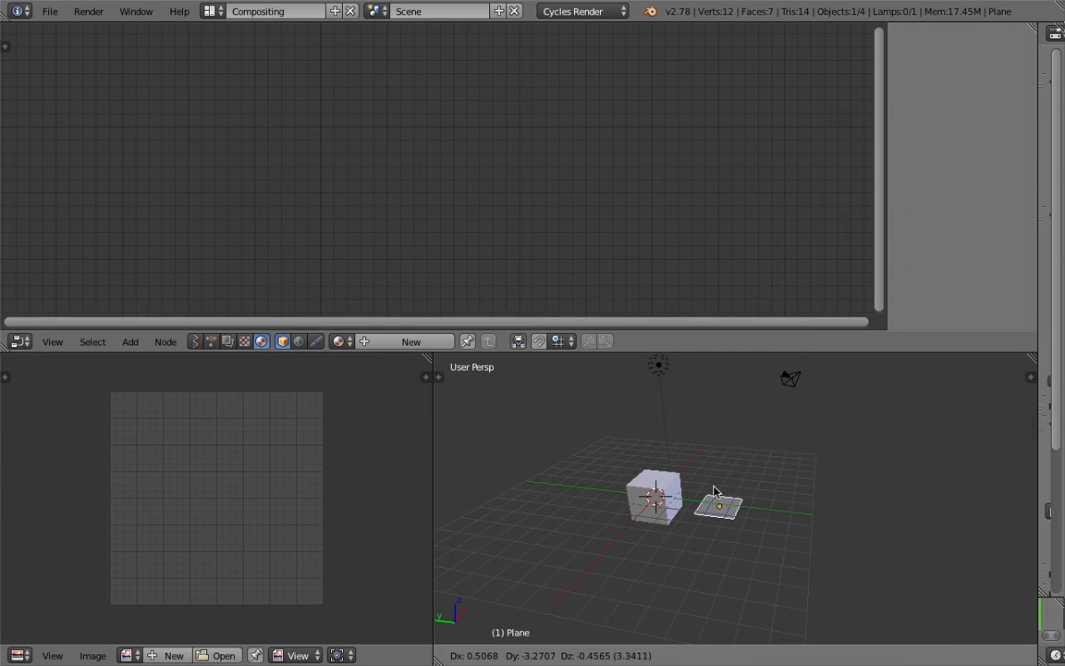
pyautogui.click(708, 491)
pyautogui.scroll(2, 710, 490)
pyautogui.press('s')
pyautogui.press('Escape')
# Step: Assign the existing material named Material to the plane
pyautogui.moveTo(823, 551); pyautogui.dragTo(555, 389, button='middle')
pyautogui.click(340, 341)
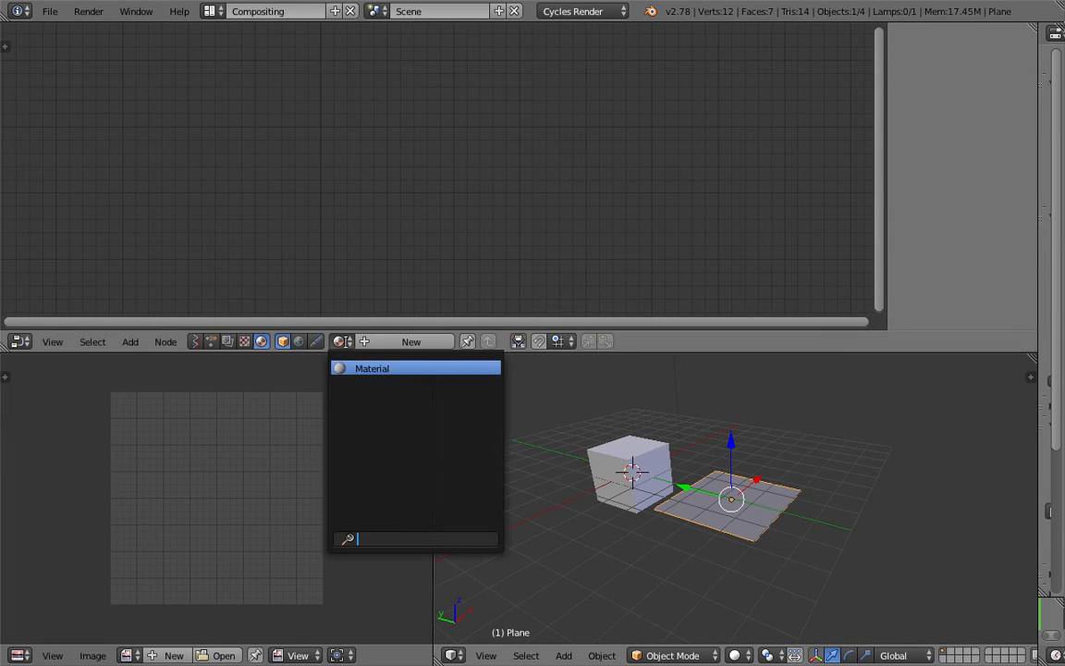
pyautogui.click(370, 366)
# Step: Examine the checker pattern on the cube and plane in Rendered shading, and return the 3D view to Solid
pyautogui.moveTo(692, 523)
pyautogui.keyDown('shift'); pyautogui.mouseDown(button='middle')
pyautogui.moveTo(706, 500)
pyautogui.moveTo(849, 459)
pyautogui.moveTo(741, 482)
pyautogui.moveTo(730, 508)
pyautogui.moveTo(752, 509)
pyautogui.moveTo(761, 492)
pyautogui.moveTo(661, 487)
pyautogui.moveTo(581, 526)
pyautogui.mouseUp(button='middle'); pyautogui.keyUp('shift')
pyautogui.click(736, 656)
pyautogui.click(758, 545)
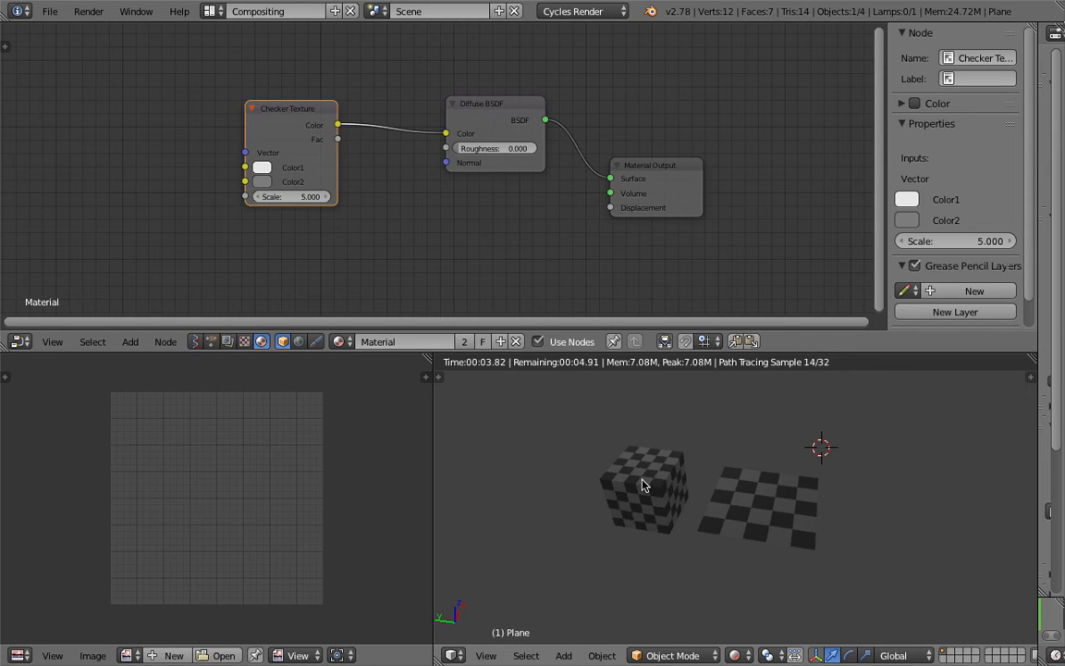
pyautogui.moveTo(631, 470); pyautogui.dragTo(712, 519, button='middle')
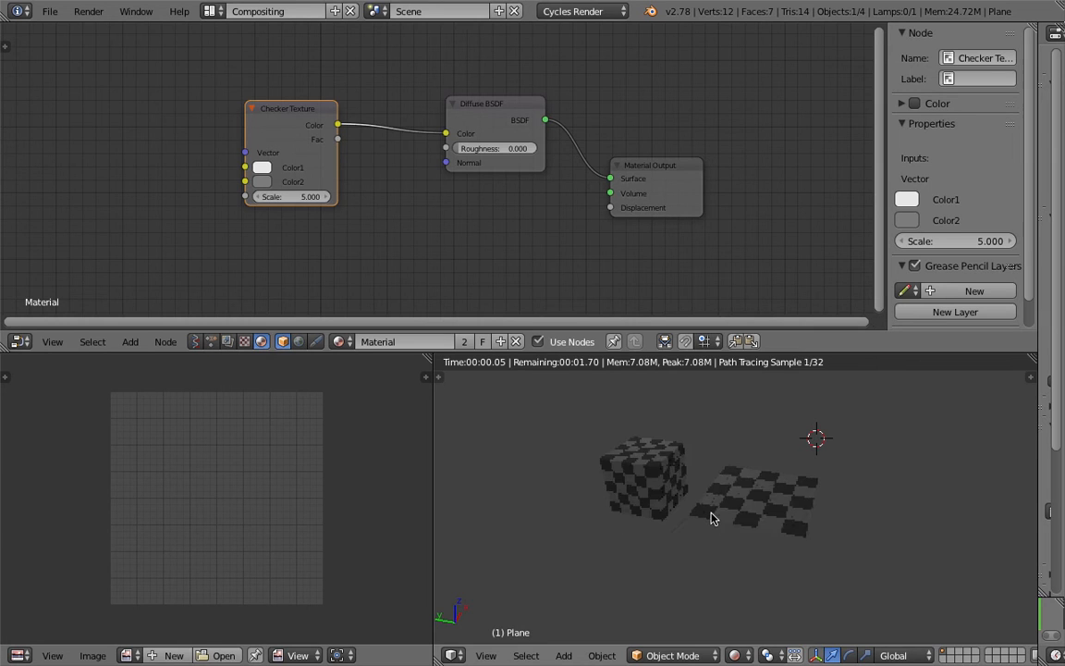
pyautogui.click(734, 655)
pyautogui.click(766, 594)
# Step: Add a UV Sphere and place it on the opposite side of the cube from the plane
pyautogui.hotkey('shift', 'a')
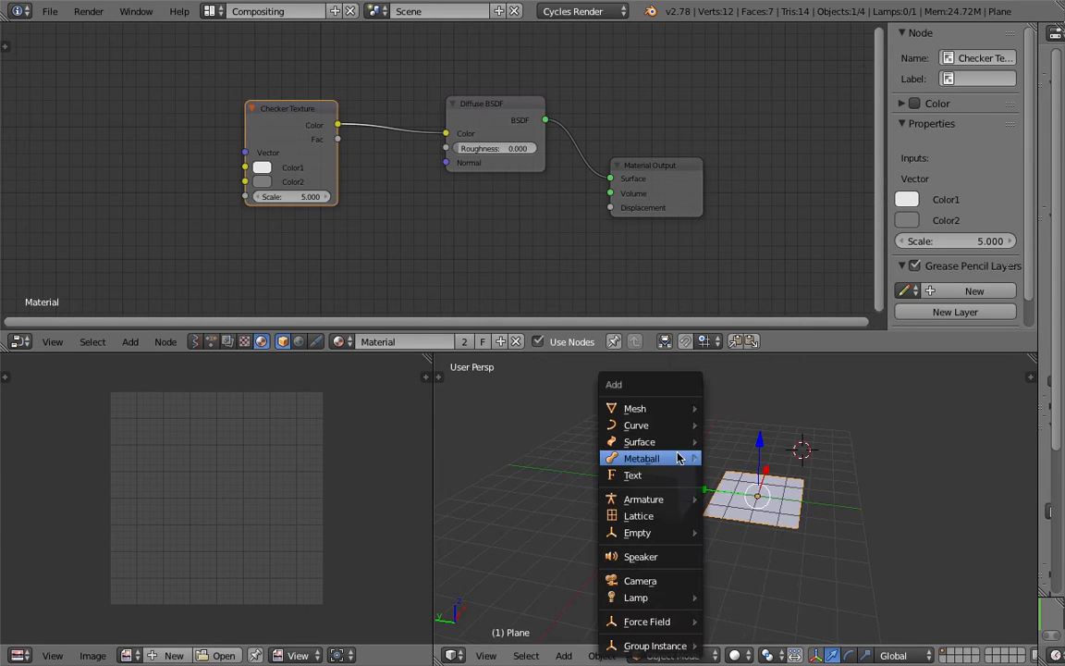
pyautogui.moveTo(671, 418)
pyautogui.click(747, 458)
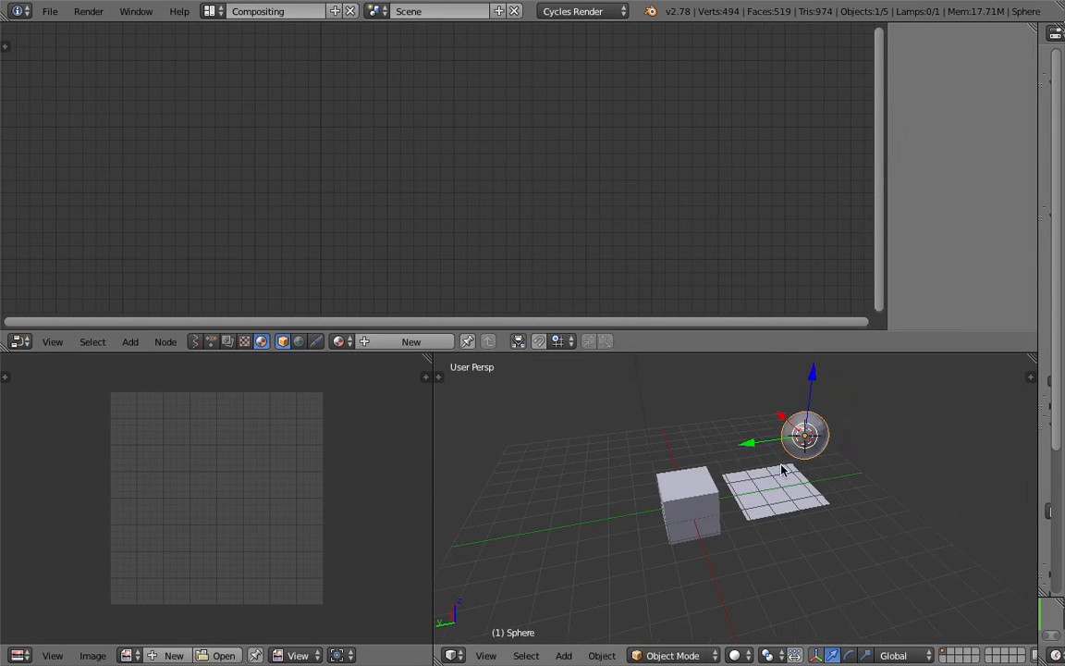
pyautogui.press('g')
pyautogui.click(613, 551)
pyautogui.moveTo(613, 551); pyautogui.dragTo(641, 477, button='middle')
pyautogui.press('g')
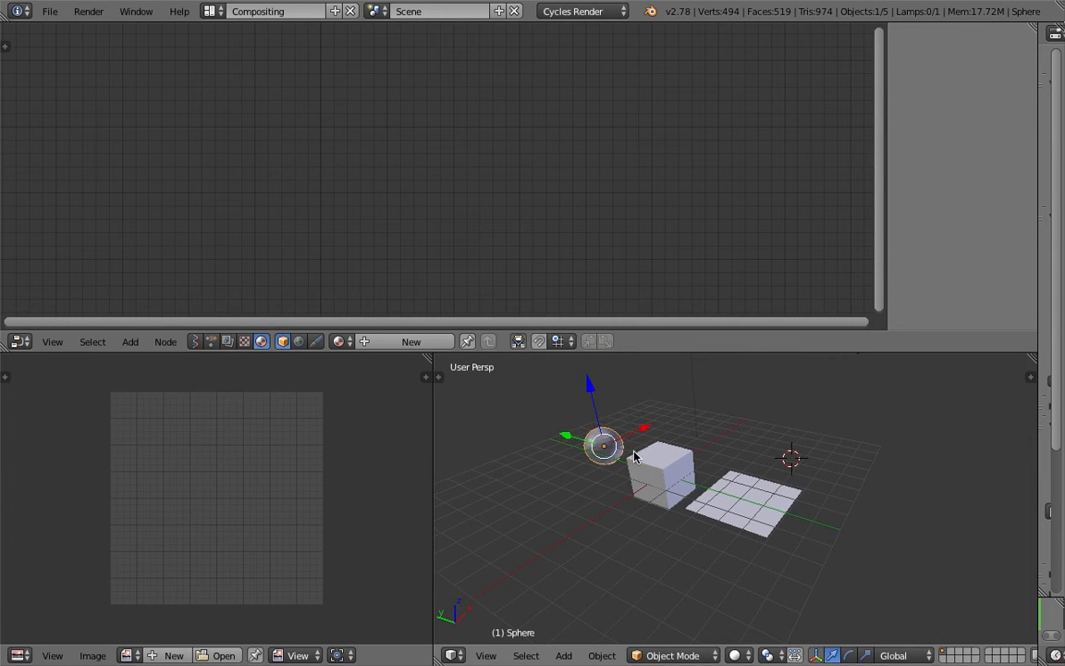
pyautogui.click(589, 465)
# Step: Save the scene on the Desktop as a new blend file with a name ending in 01
pyautogui.hotkey('ctrl', 's')
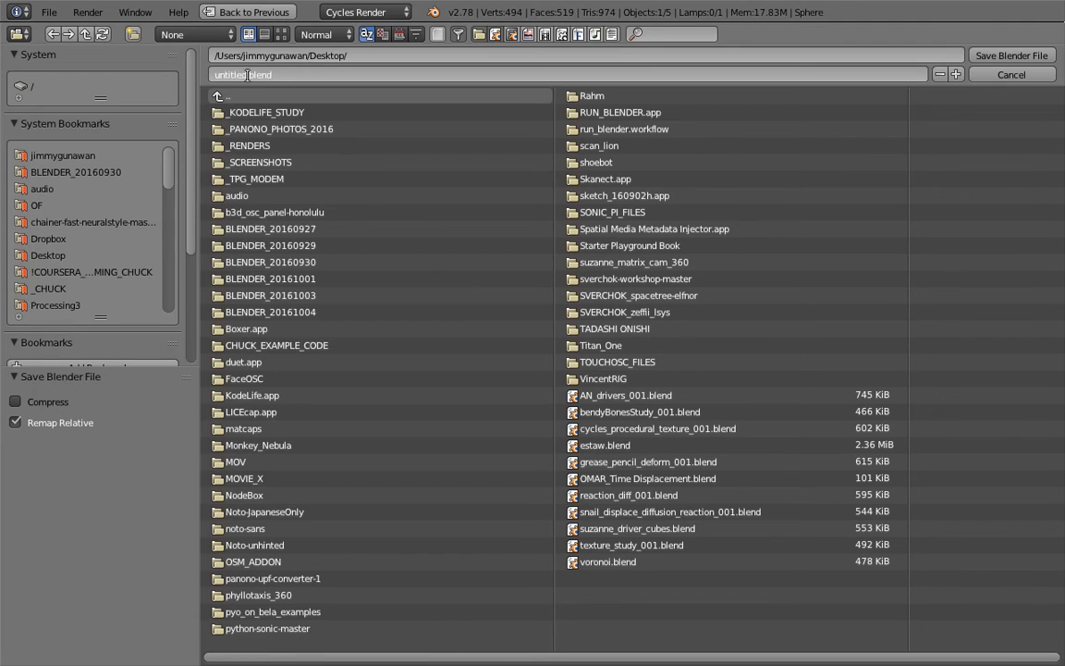
pyautogui.write('cyce')
pyautogui.write('01')
pyautogui.click(1003, 56)
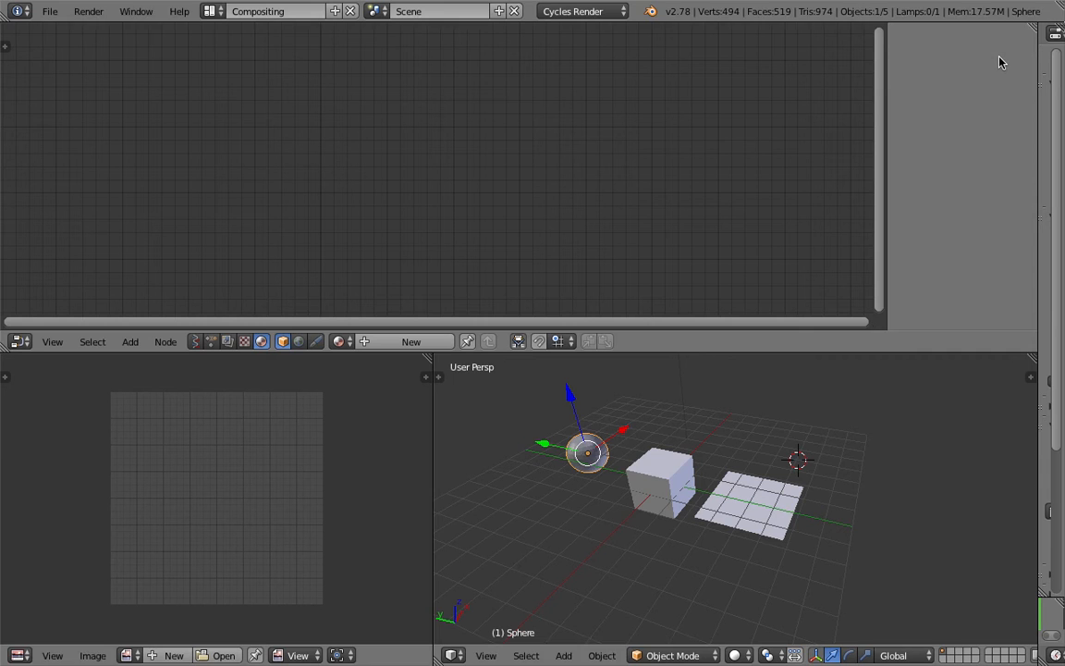
# Step: Assign the existing material named Material to the sphere
pyautogui.moveTo(625, 417); pyautogui.dragTo(637, 439, button='middle')
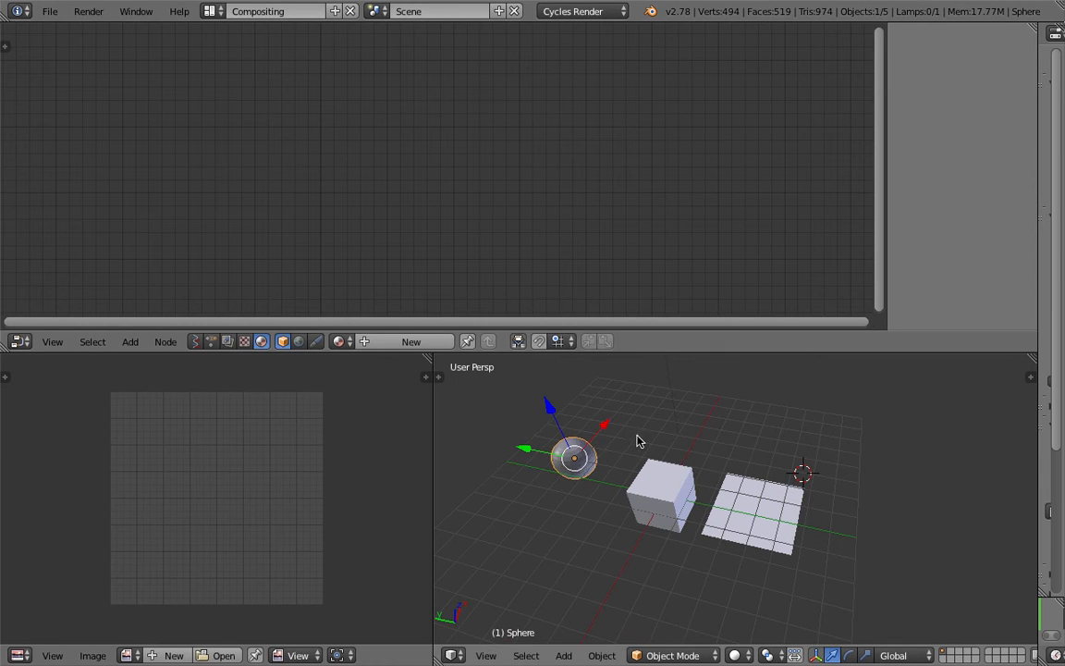
pyautogui.click(341, 342)
pyautogui.click(351, 369)
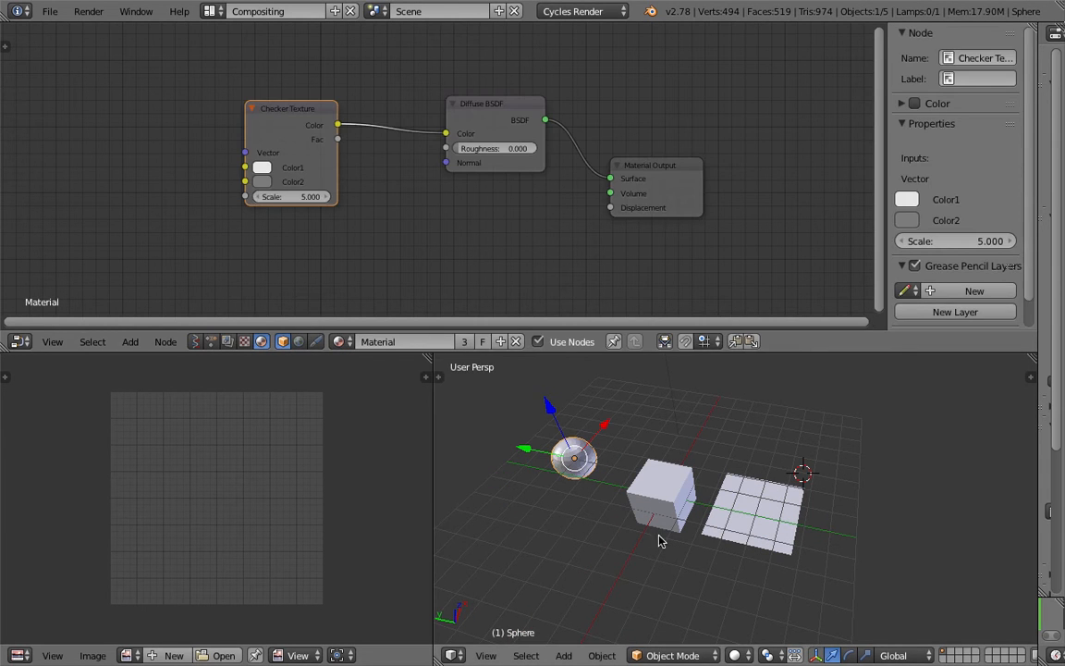
# Step: Examine the checker pattern on the sphere, cube and plane in Rendered shading, and return the 3D view to Solid
pyautogui.click(733, 654)
pyautogui.click(758, 542)
pyautogui.moveTo(756, 542)
pyautogui.mouseDown(button='middle')
pyautogui.moveTo(630, 502)
pyautogui.moveTo(657, 486)
pyautogui.moveTo(695, 488)
pyautogui.mouseUp(button='middle')
pyautogui.scroll(5, 701, 492)
pyautogui.moveTo(761, 499); pyautogui.dragTo(689, 467, button='middle')
pyautogui.scroll(-4, 675, 496)
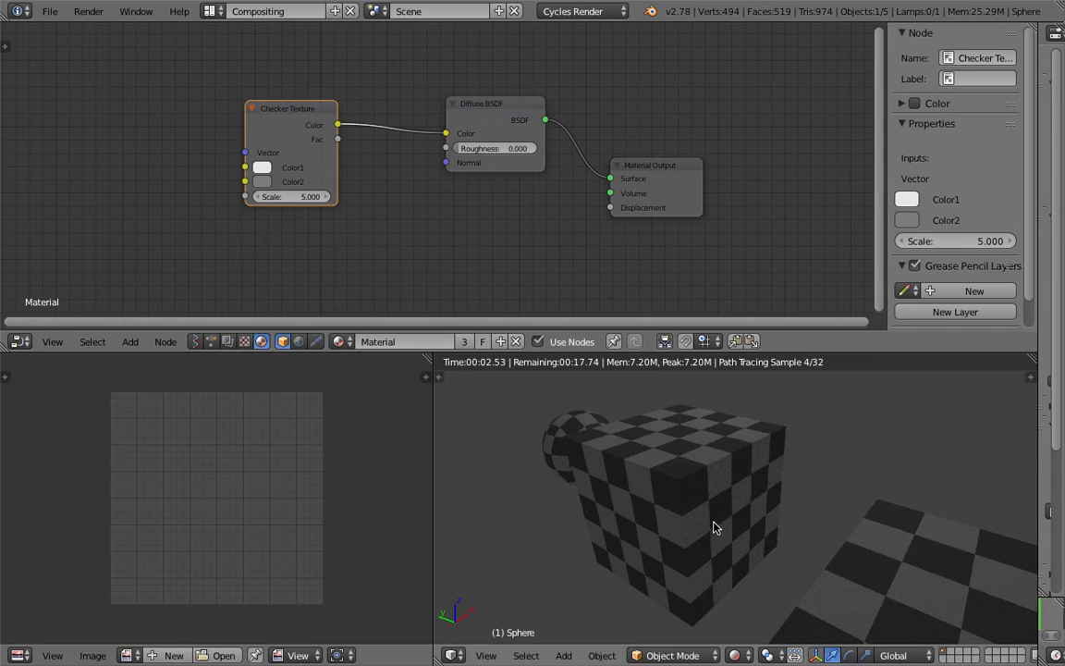
pyautogui.scroll(-6, 720, 534)
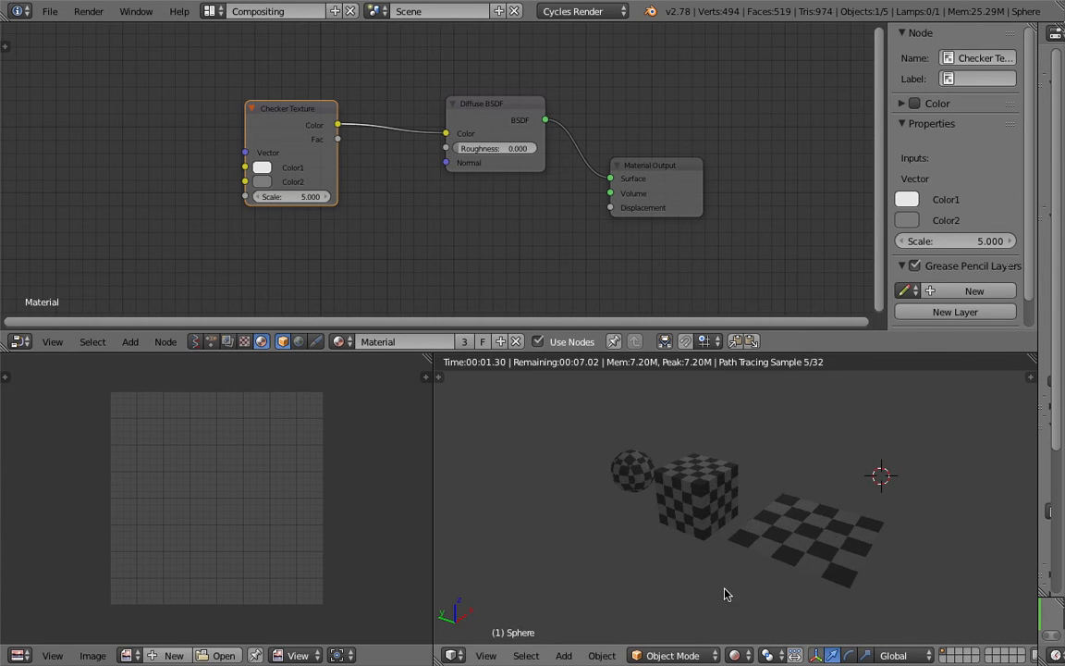
pyautogui.moveTo(749, 534); pyautogui.dragTo(767, 541, button='middle')
pyautogui.click(735, 655)
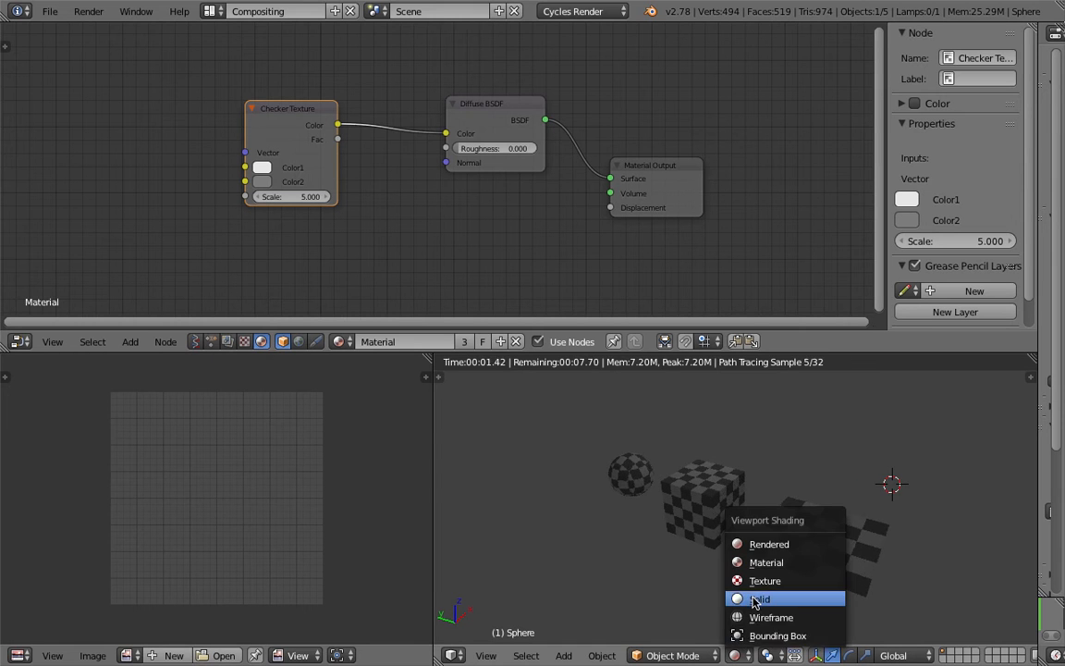
pyautogui.click(749, 599)
# Step: Move the sphere about 0.69 units, bringing it closer to the cube
pyautogui.moveTo(670, 483); pyautogui.dragTo(702, 484, button='middle')
pyautogui.press('g')
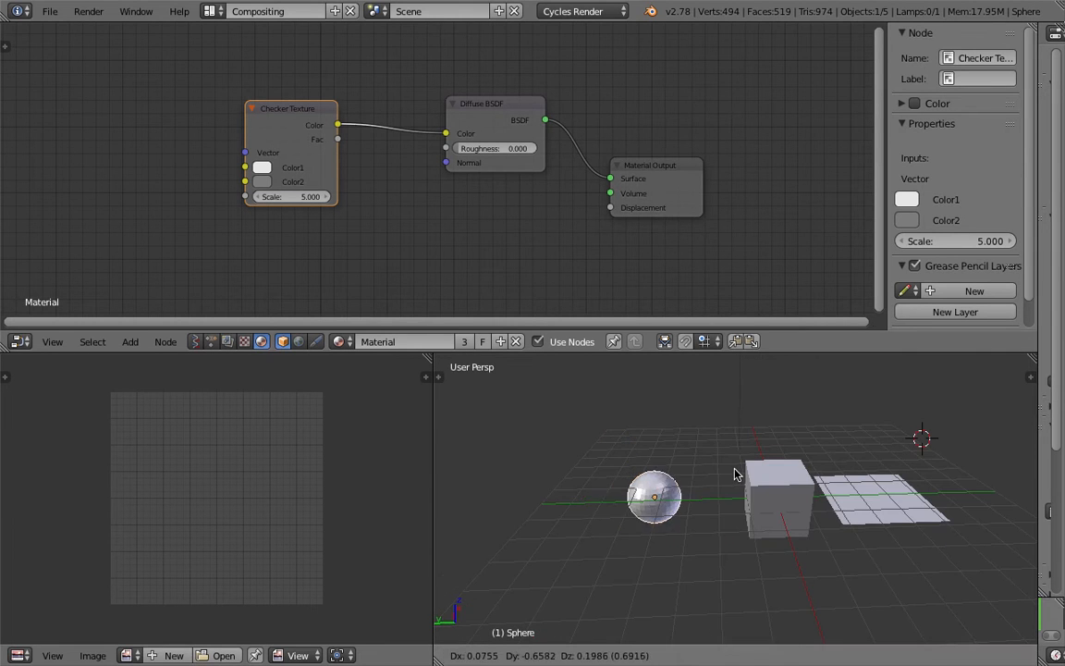
pyautogui.click(736, 473)
# Step: Add a Monkey mesh, place it beyond the sphere at the end of the row, and rotate it freely to tilt it
pyautogui.hotkey('shift', 'a')
pyautogui.moveTo(712, 409)
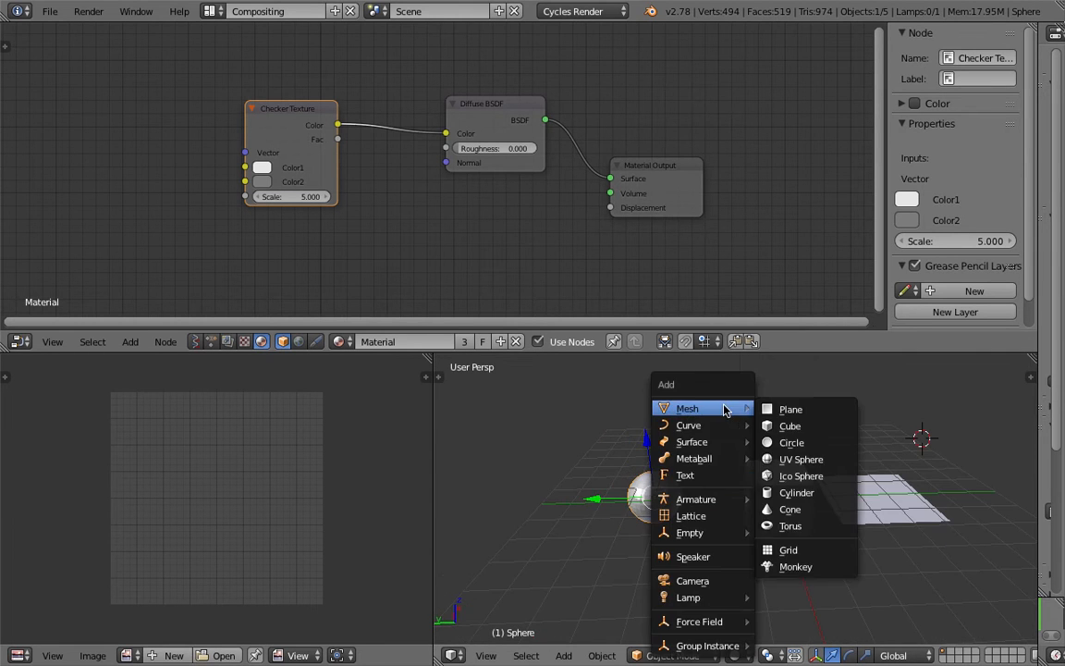
pyautogui.click(796, 566)
pyautogui.press('g')
pyautogui.click(608, 483)
pyautogui.press('r')
pyautogui.press('r')
pyautogui.click(647, 469)
# Step: Assign the existing material named Material to the monkey head
pyautogui.click(338, 341)
pyautogui.click(388, 364)
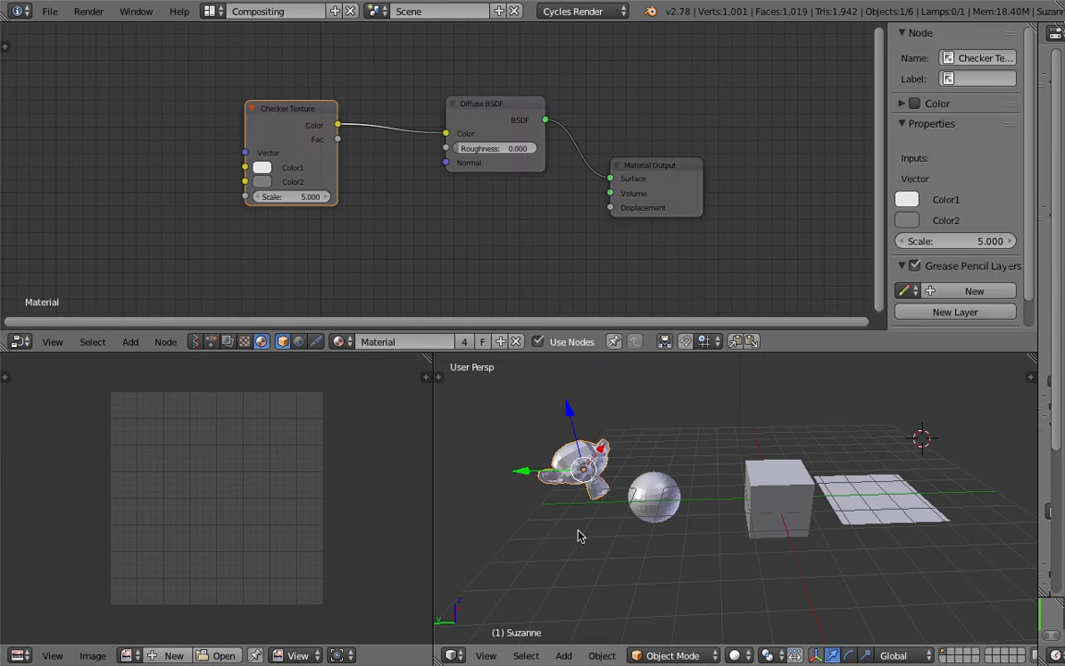
# Step: Switch the 3D view to Rendered shading and adjust the monkey head's position beside the sphere
pyautogui.click(734, 654)
pyautogui.click(762, 544)
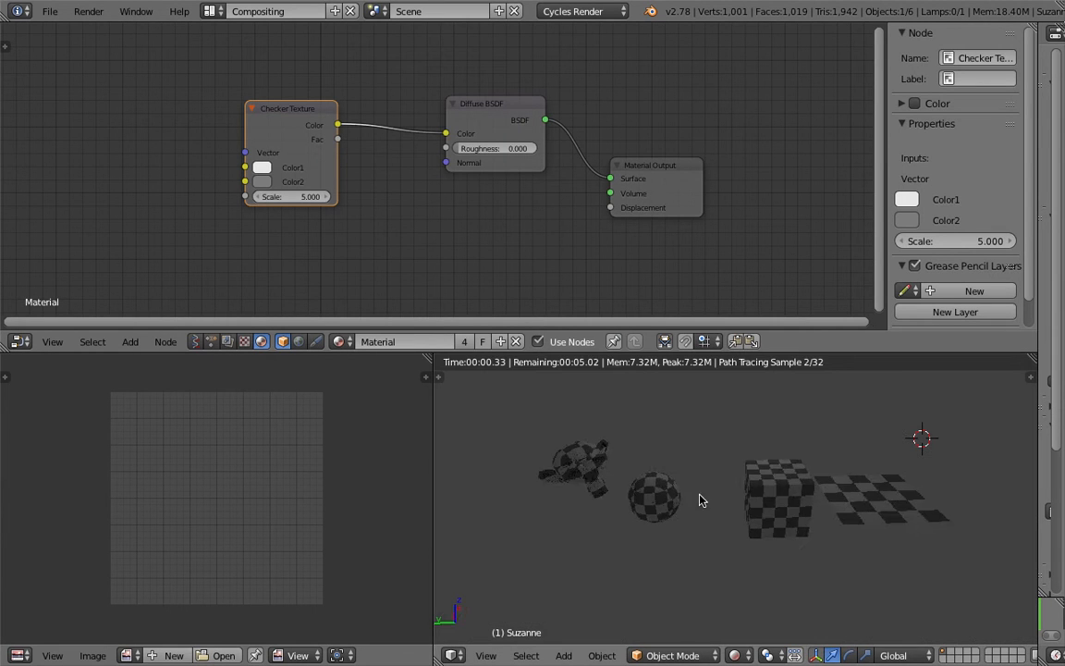
pyautogui.press('g')
pyautogui.click(561, 458)
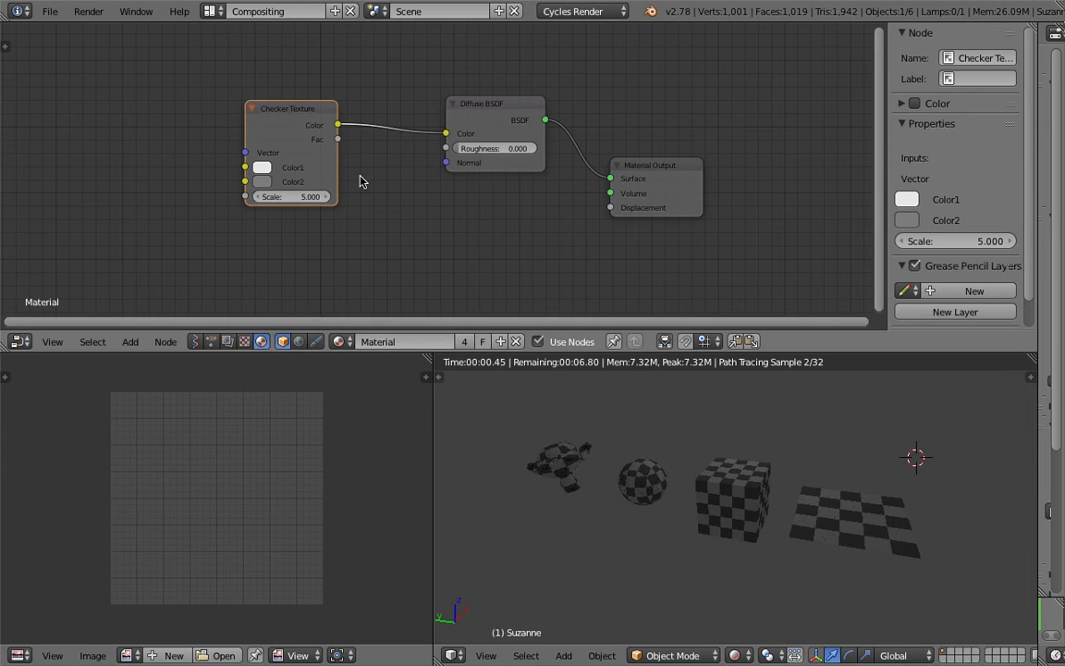
# Step: Move the Checker Texture node slightly lower, leaving free space before it in the node editor
pyautogui.scroll(-2, 209, 125)
pyautogui.hotkey('shift', 'a')
pyautogui.moveTo(167, 171)
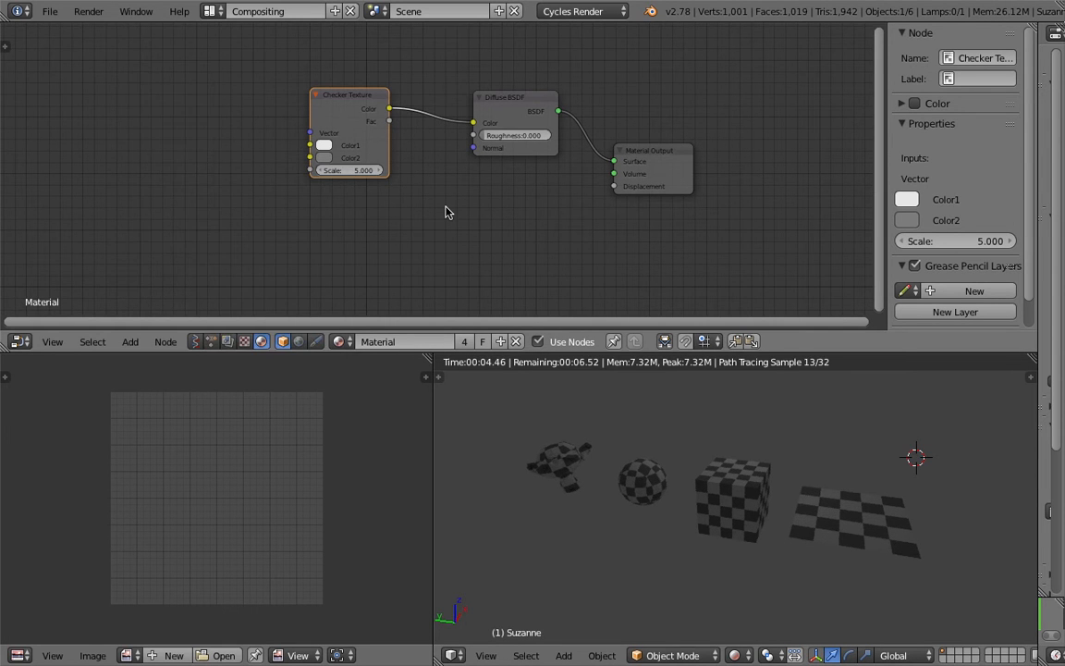
pyautogui.moveTo(365, 119); pyautogui.dragTo(384, 136)
pyautogui.scroll(3, 377, 163)
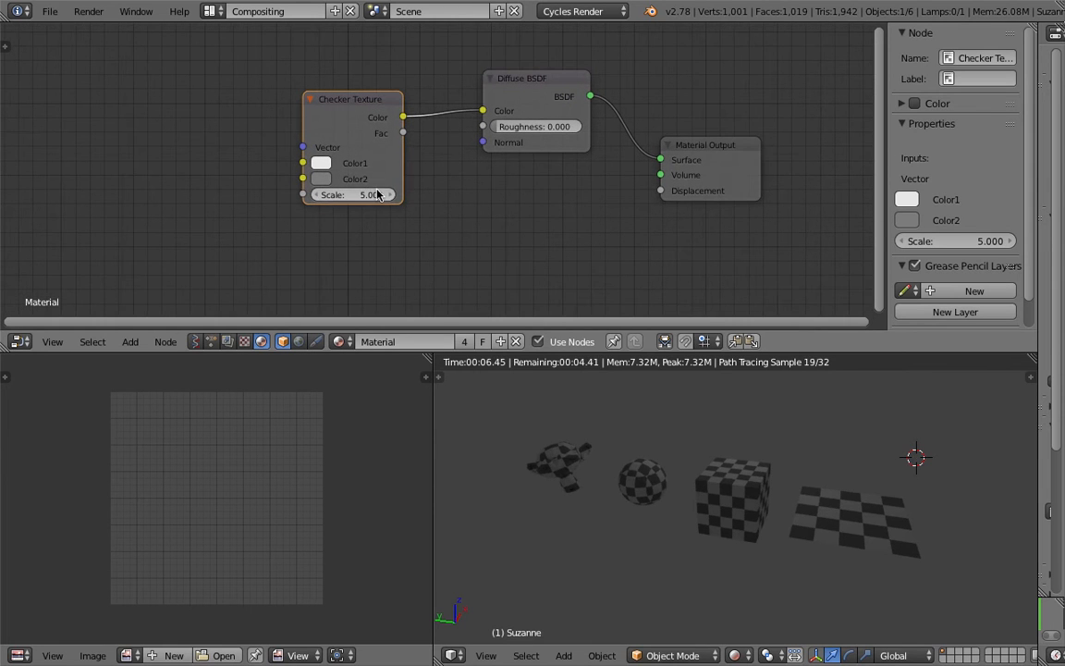
# Step: Widen the 3D view at the image editor's expense and switch it to Solid shading
pyautogui.moveTo(607, 474); pyautogui.dragTo(594, 479, button='middle')
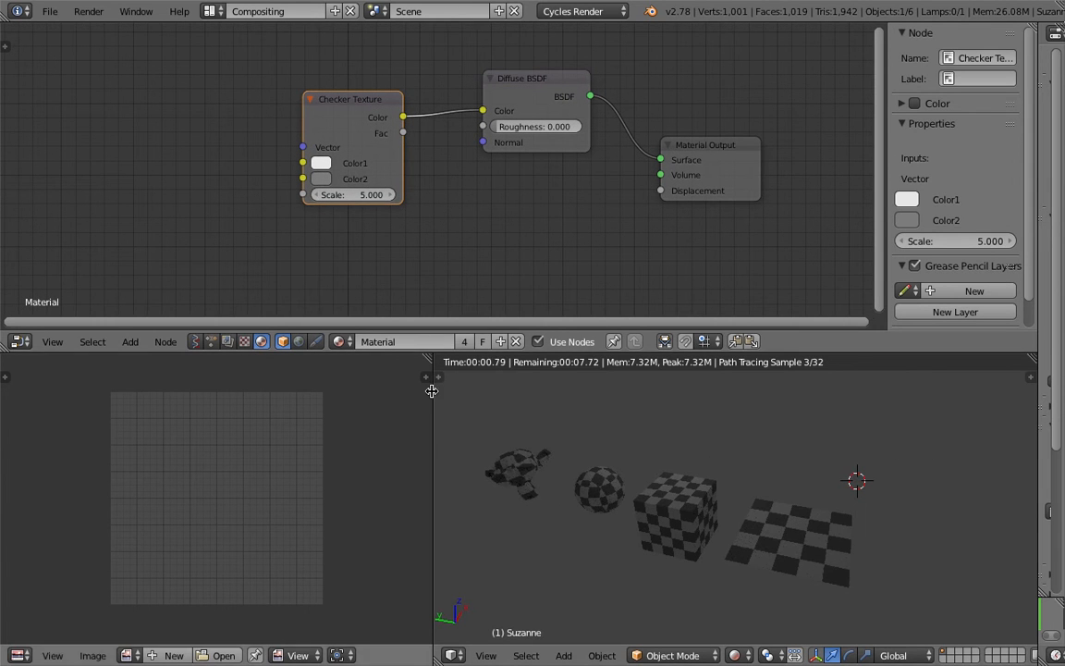
pyautogui.moveTo(431, 391); pyautogui.dragTo(340, 390)
pyautogui.moveTo(623, 457)
pyautogui.mouseDown(button='middle')
pyautogui.moveTo(616, 479)
pyautogui.moveTo(641, 483)
pyautogui.moveTo(647, 499)
pyautogui.moveTo(642, 471)
pyautogui.moveTo(676, 447)
pyautogui.moveTo(702, 454)
pyautogui.moveTo(692, 440)
pyautogui.moveTo(730, 426)
pyautogui.mouseUp(button='middle')
pyautogui.click(640, 655)
pyautogui.click(659, 604)
pyautogui.scroll(-3, 641, 521)
pyautogui.scroll(-2, 641, 471)
pyautogui.scroll(2, 704, 452)
# Step: Move the lamp to a spot above the row of objects and widen the Properties editor
pyautogui.rightClick(819, 394)
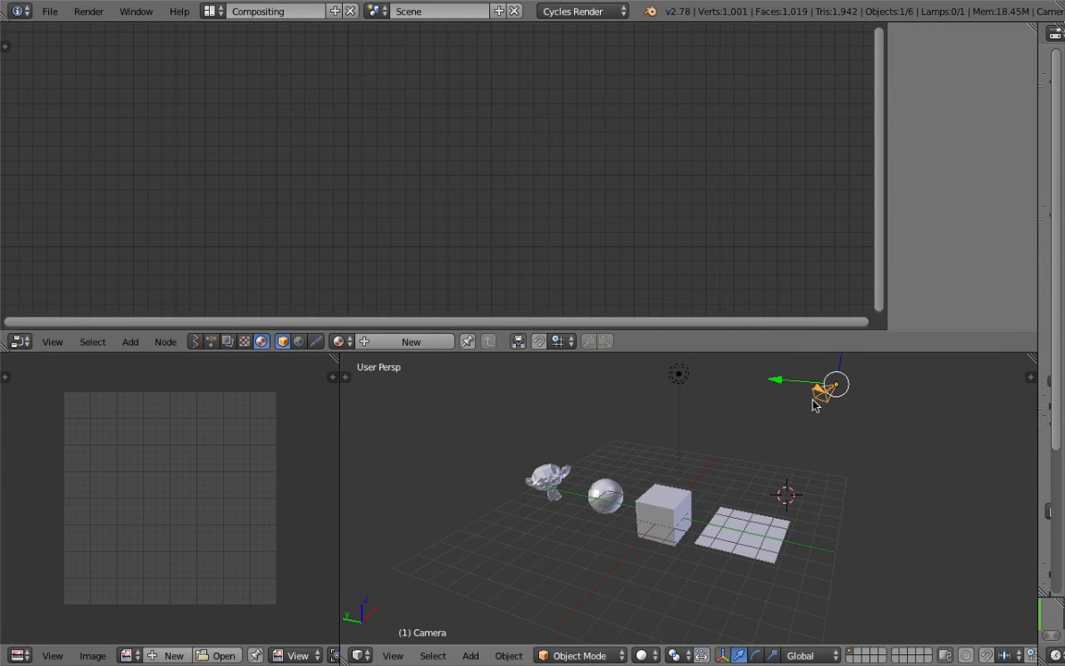
pyautogui.rightClick(680, 387)
pyautogui.moveTo(729, 408); pyautogui.dragTo(703, 434, button='middle')
pyautogui.press('g')
pyautogui.click(691, 462)
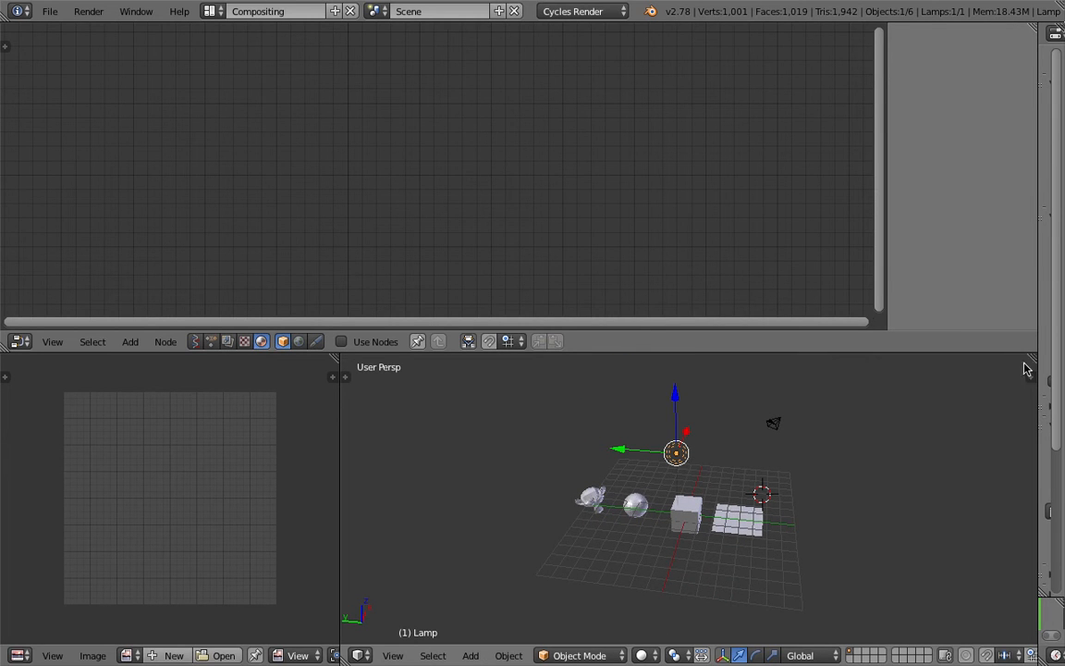
pyautogui.moveTo(1038, 361); pyautogui.dragTo(775, 358)
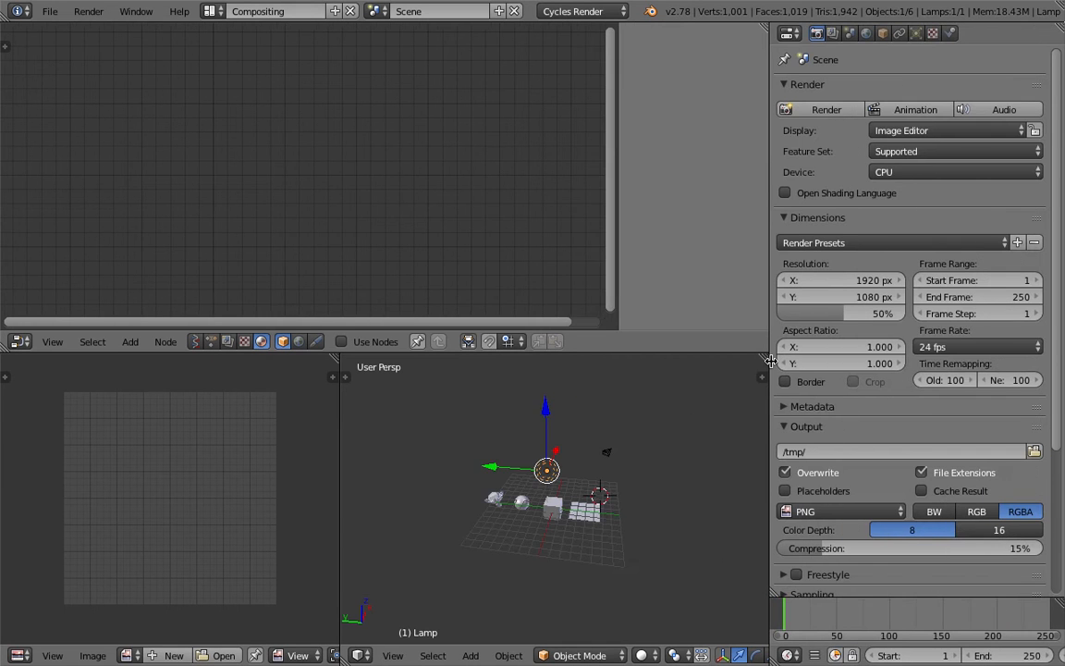
pyautogui.moveTo(572, 473); pyautogui.dragTo(559, 472, button='middle')
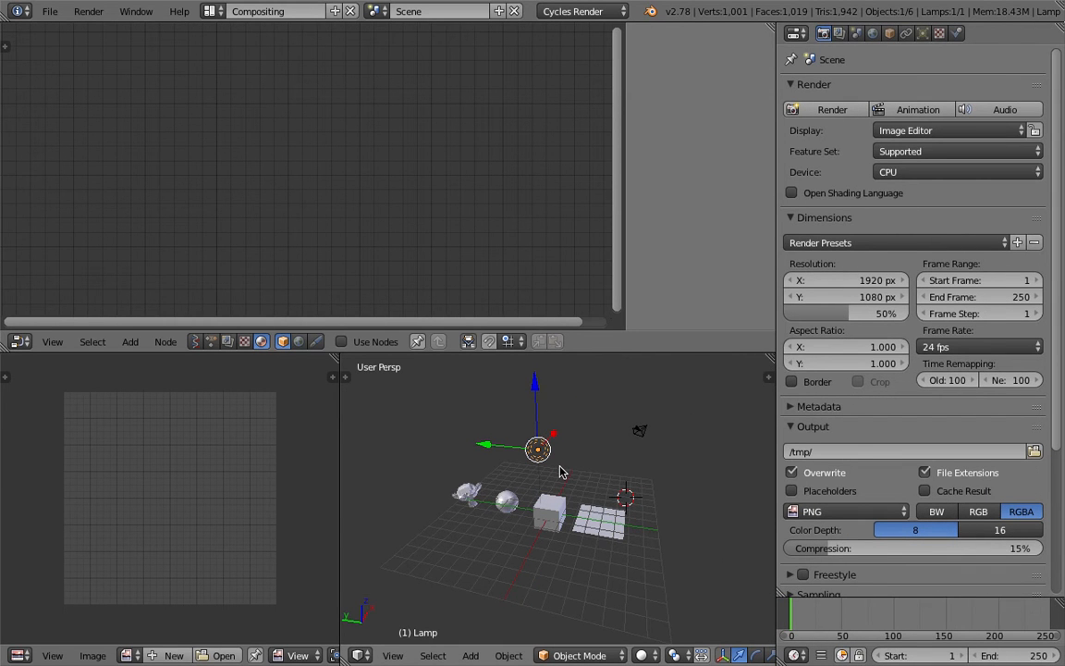
# Step: Move the lamp to layer 2 and preview the remaining objects in Rendered shading
pyautogui.press('m')
pyautogui.press('2')
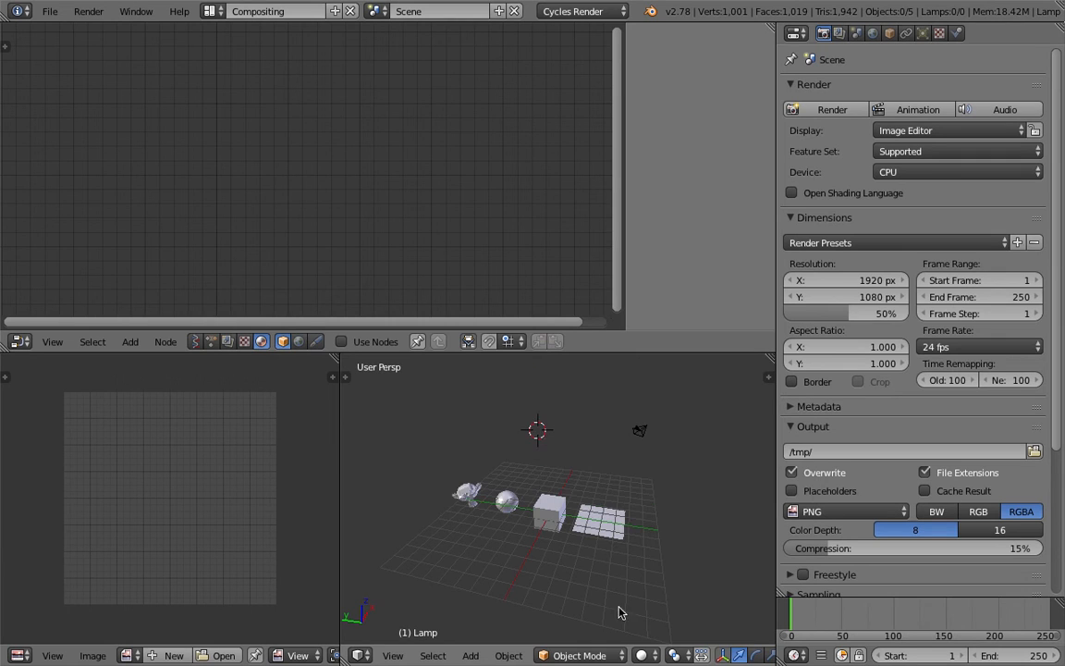
pyautogui.click(642, 655)
pyautogui.click(661, 544)
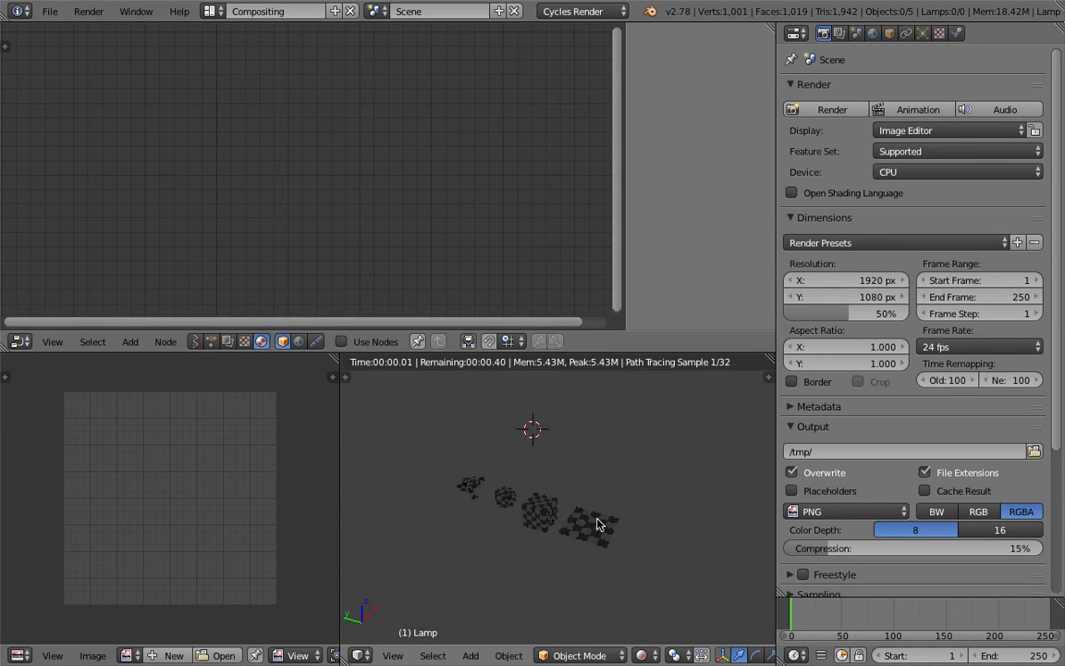
pyautogui.click(643, 656)
pyautogui.click(661, 599)
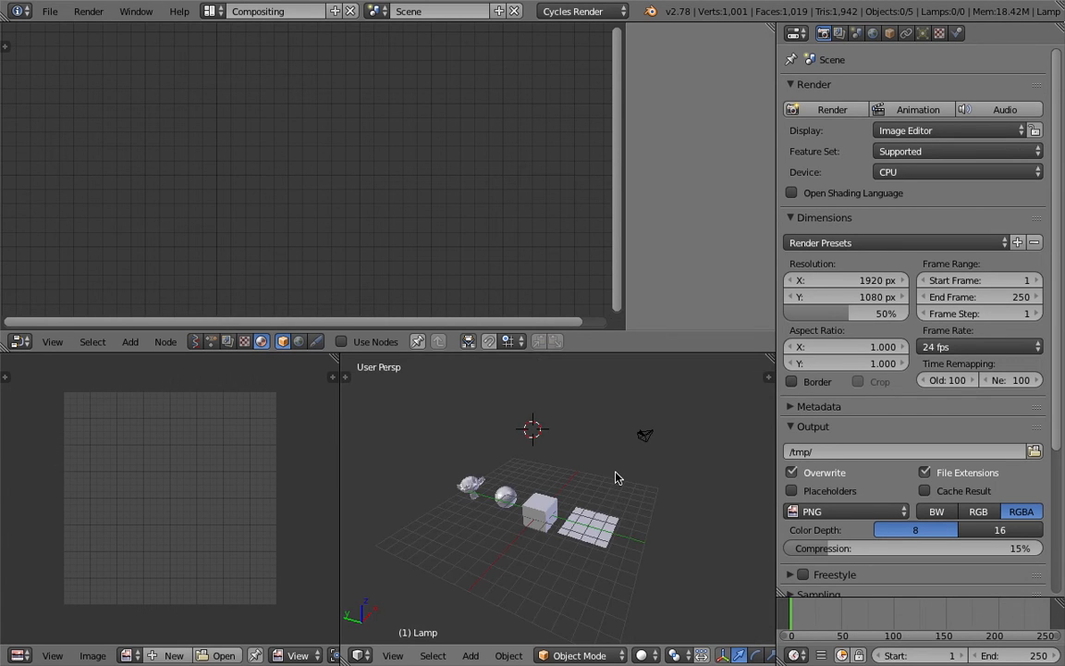
pyautogui.click(642, 655)
pyautogui.click(661, 545)
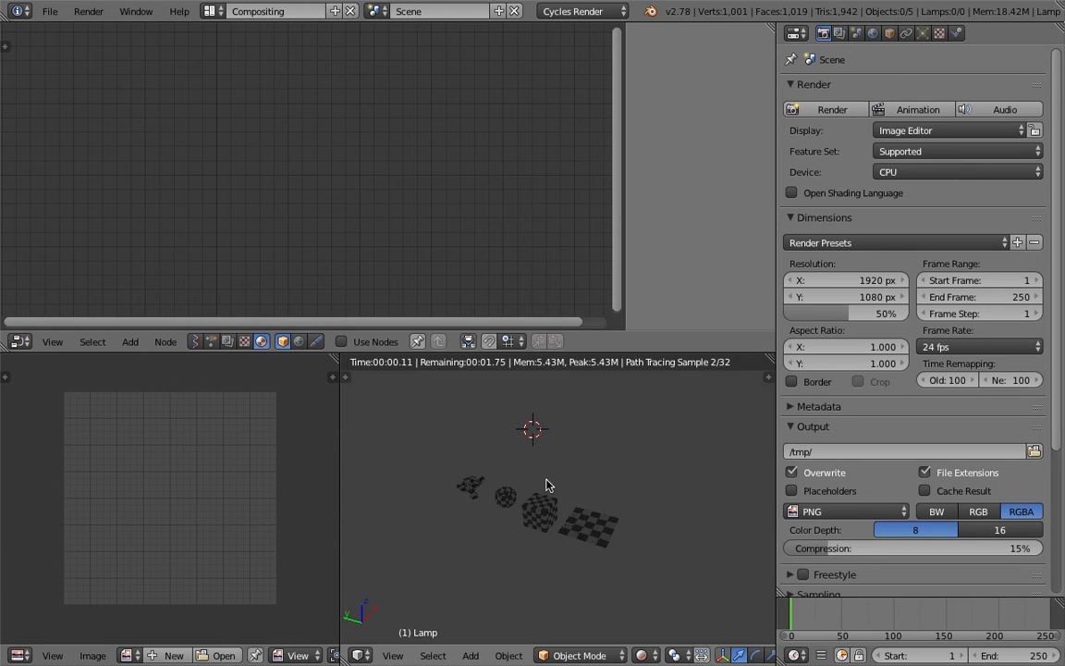
# Step: Set the World surface color to full white
pyautogui.click(872, 33)
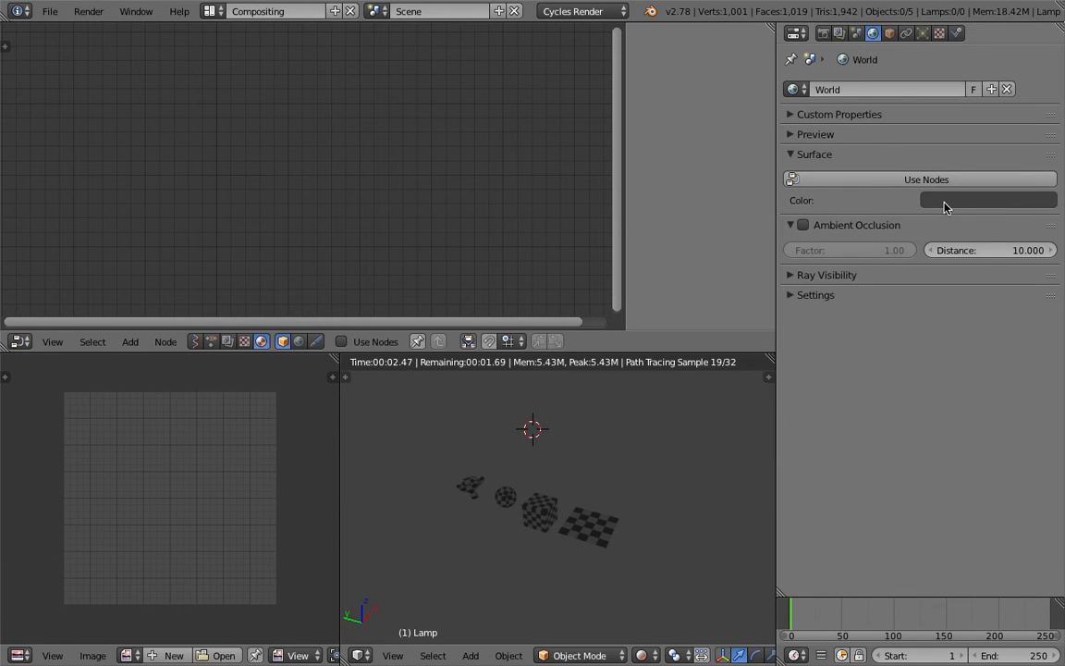
pyautogui.click(947, 202)
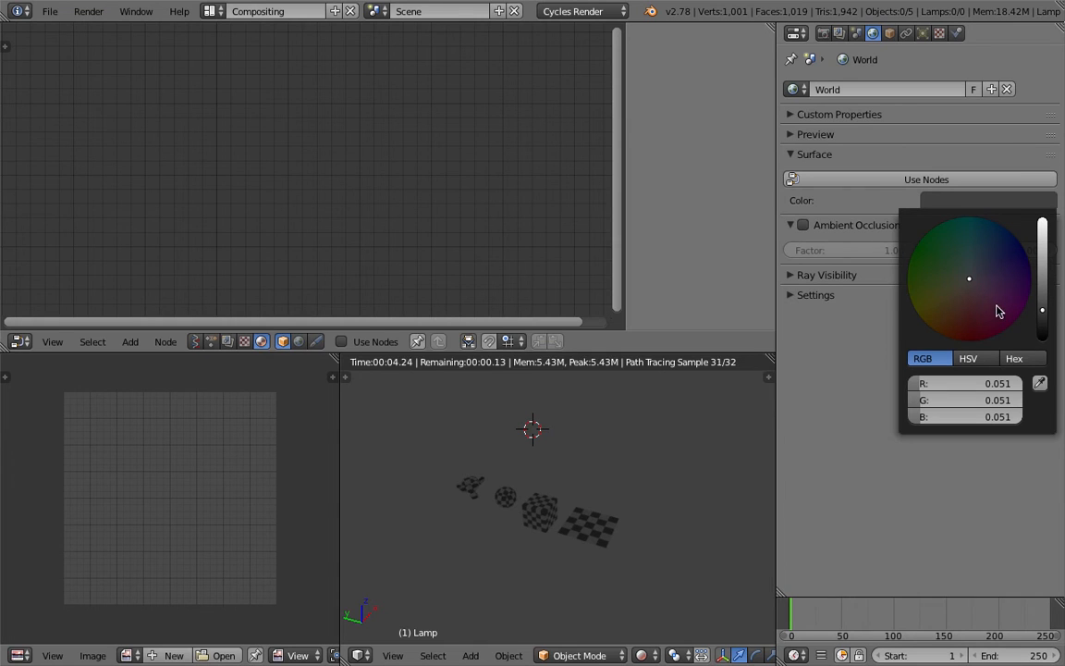
pyautogui.moveTo(1045, 310); pyautogui.dragTo(1043, 220)
pyautogui.scroll(2, 568, 427)
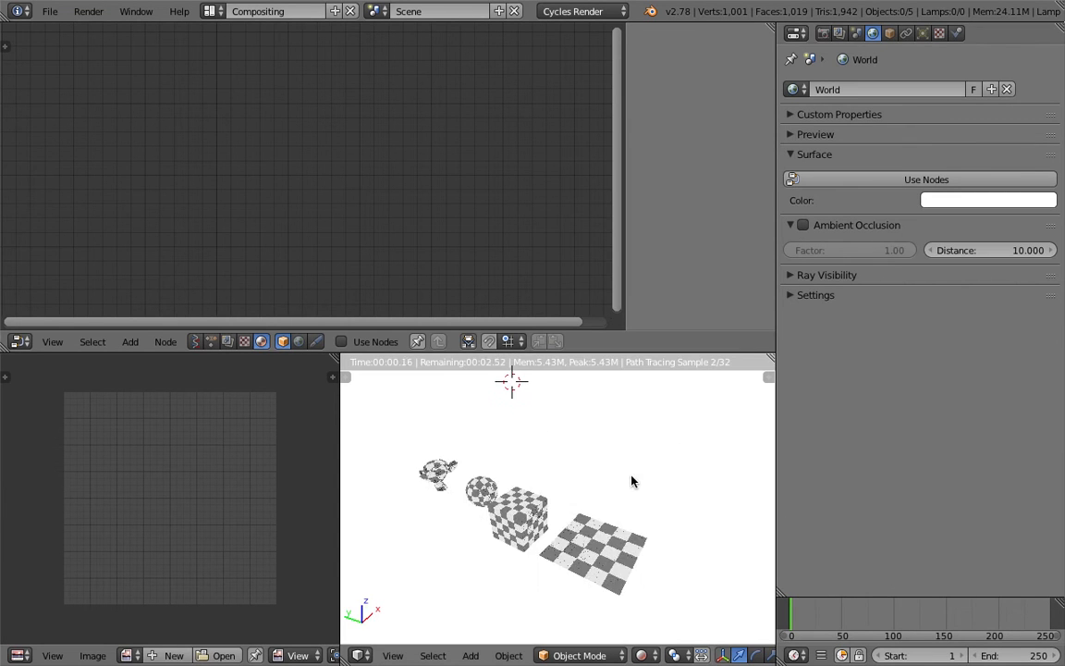
pyautogui.moveTo(508, 452); pyautogui.dragTo(631, 502, button='middle')
# Step: Darken the World surface color to a grey with R, G and B at 0.080
pyautogui.click(975, 202)
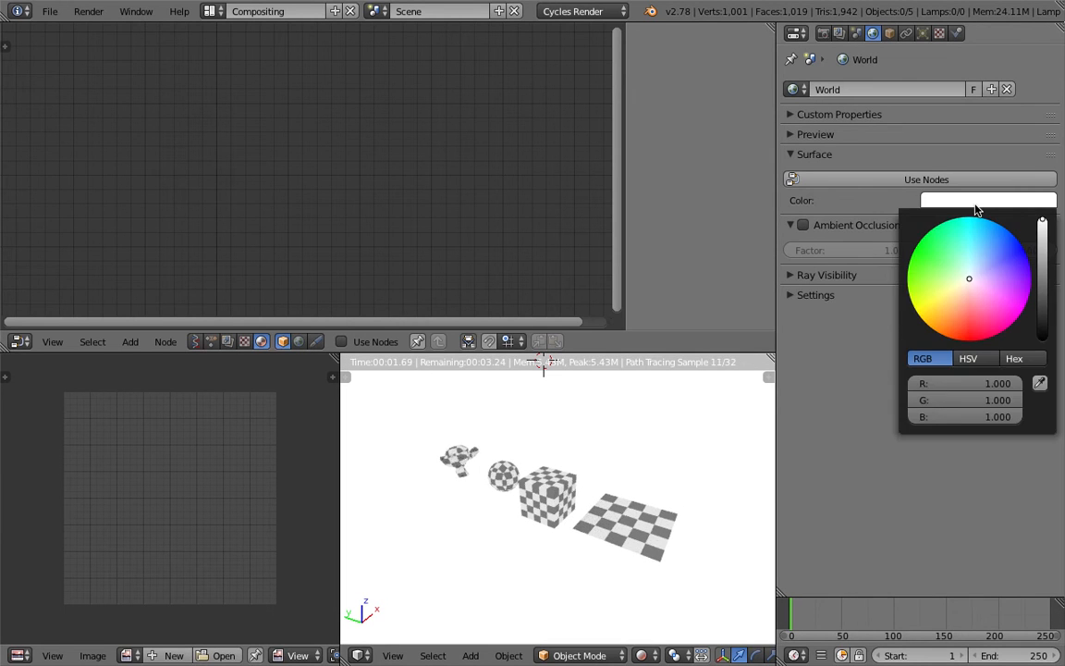
pyautogui.moveTo(702, 444); pyautogui.dragTo(763, 416, button='middle')
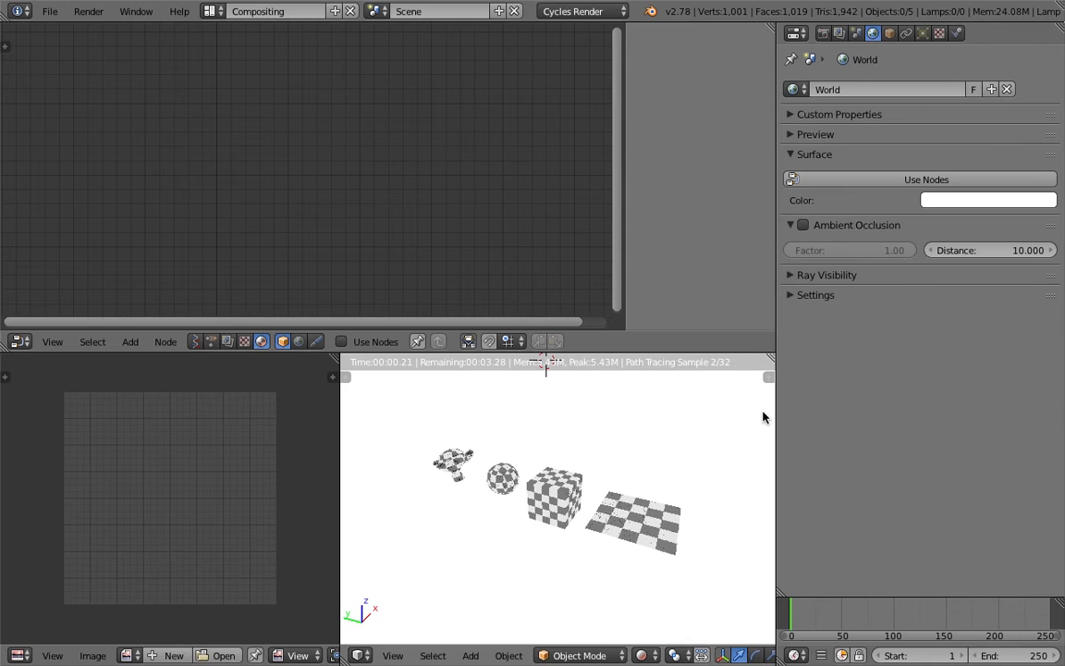
pyautogui.click(962, 201)
pyautogui.moveTo(1042, 222); pyautogui.dragTo(1051, 299)
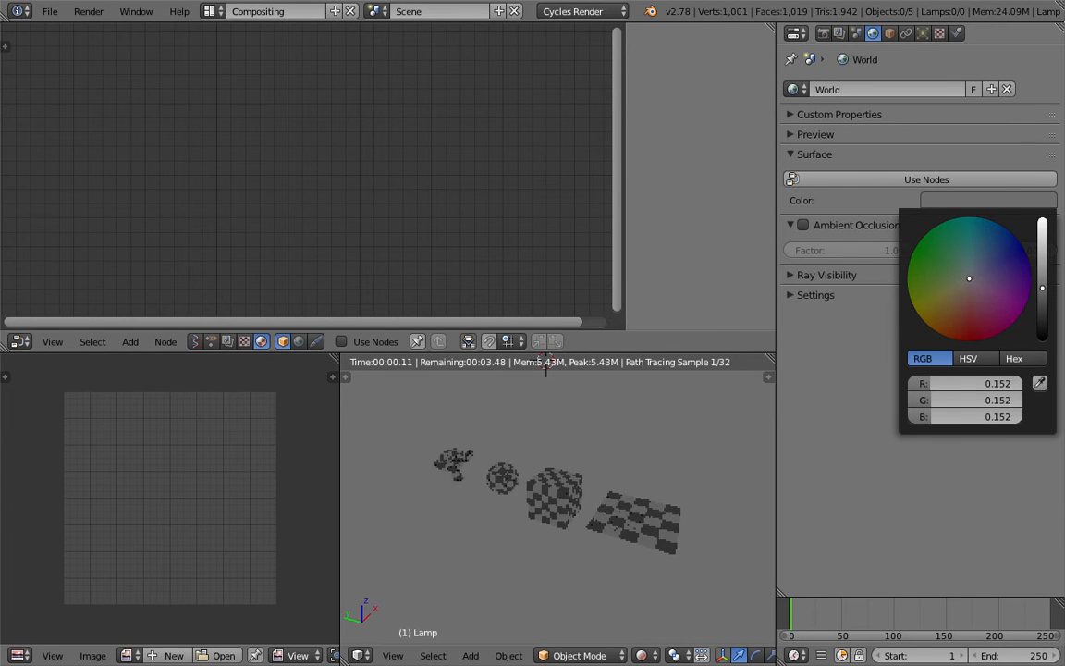
pyautogui.click(982, 202)
pyautogui.moveTo(1042, 286); pyautogui.dragTo(1042, 302)
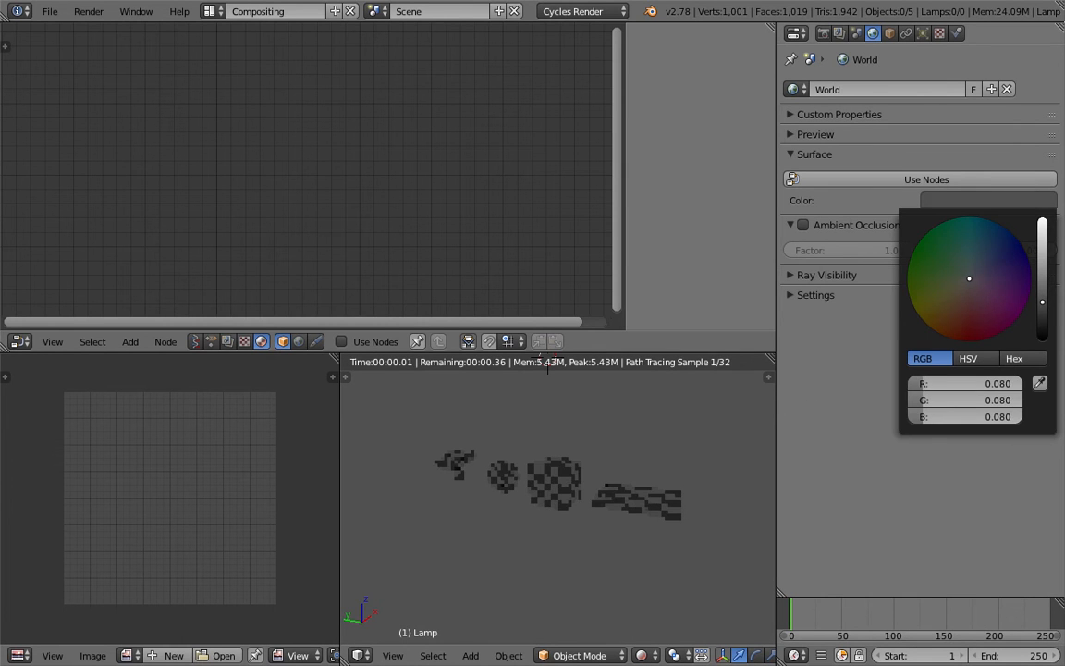
pyautogui.moveTo(470, 446); pyautogui.dragTo(464, 470, button='middle')
pyautogui.moveTo(534, 472); pyautogui.dragTo(590, 434, button='middle')
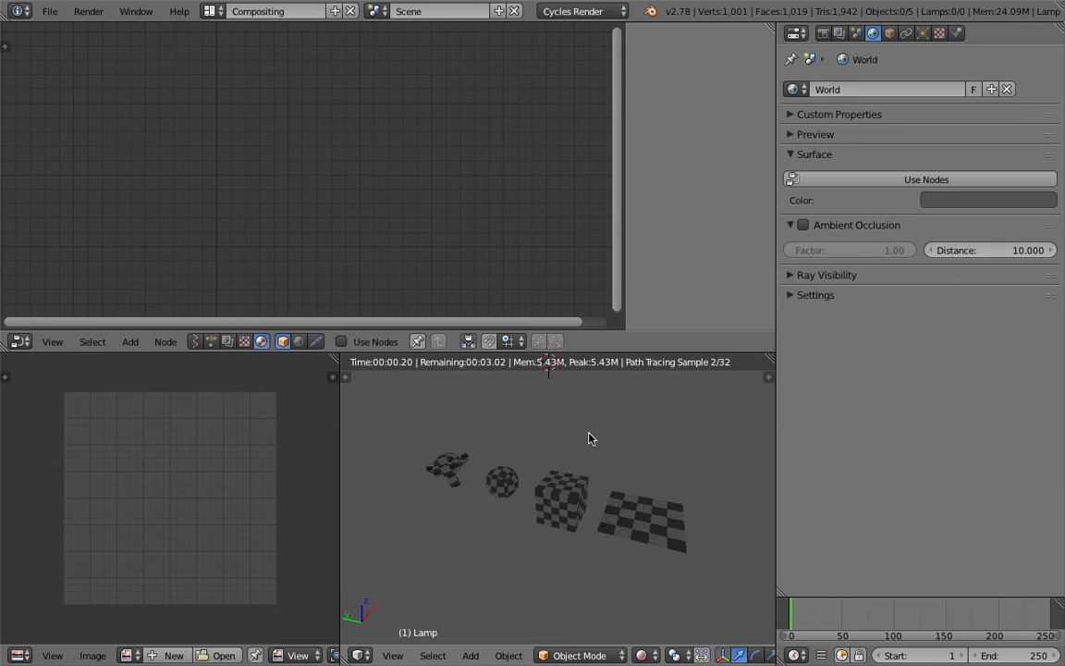
pyautogui.moveTo(568, 492); pyautogui.dragTo(557, 487, button='middle')
# Step: Show only layer 2, move the lamp back to layer 1, and return to layer 1 in Solid shading
pyautogui.rightClick(595, 522)
pyautogui.hotkey('shift', 'h')
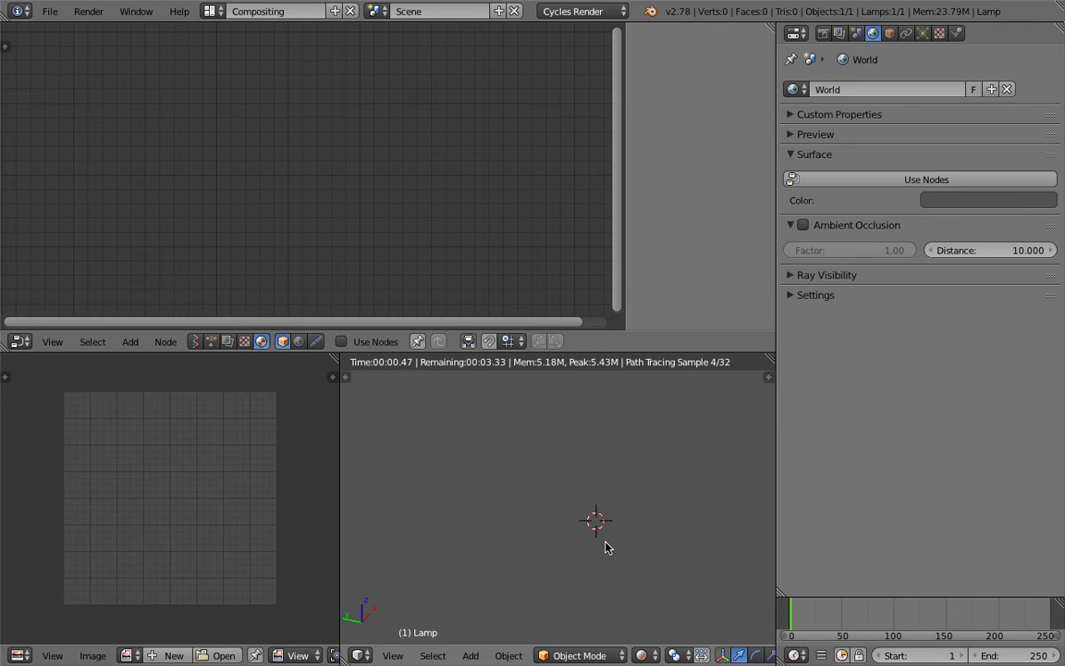
pyautogui.click(641, 655)
pyautogui.click(671, 596)
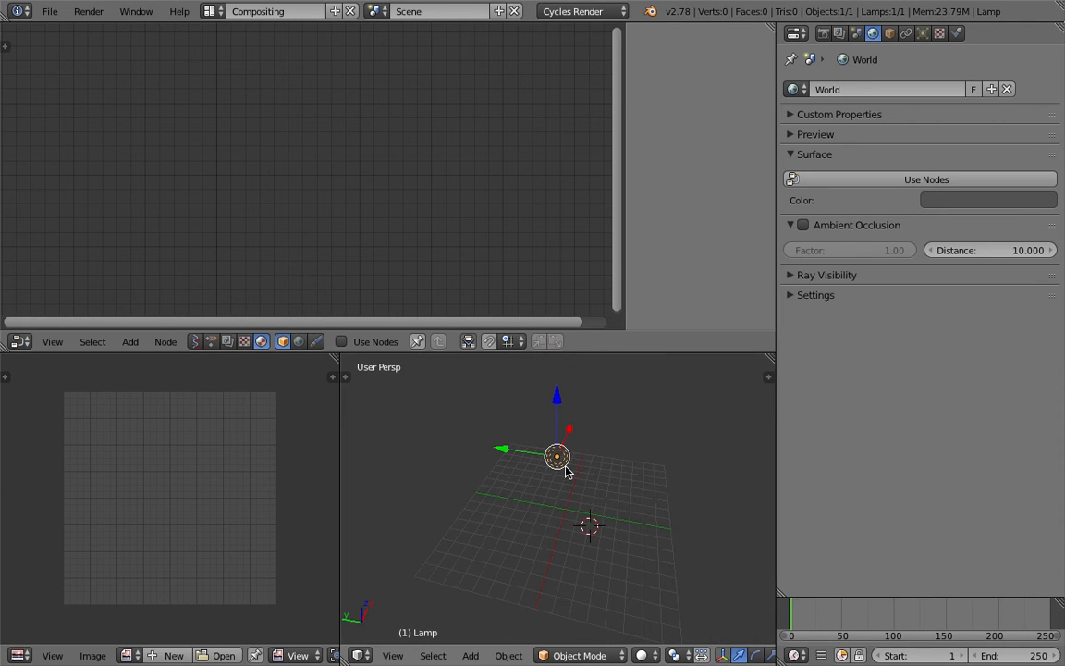
pyautogui.press('m')
pyautogui.press('2')
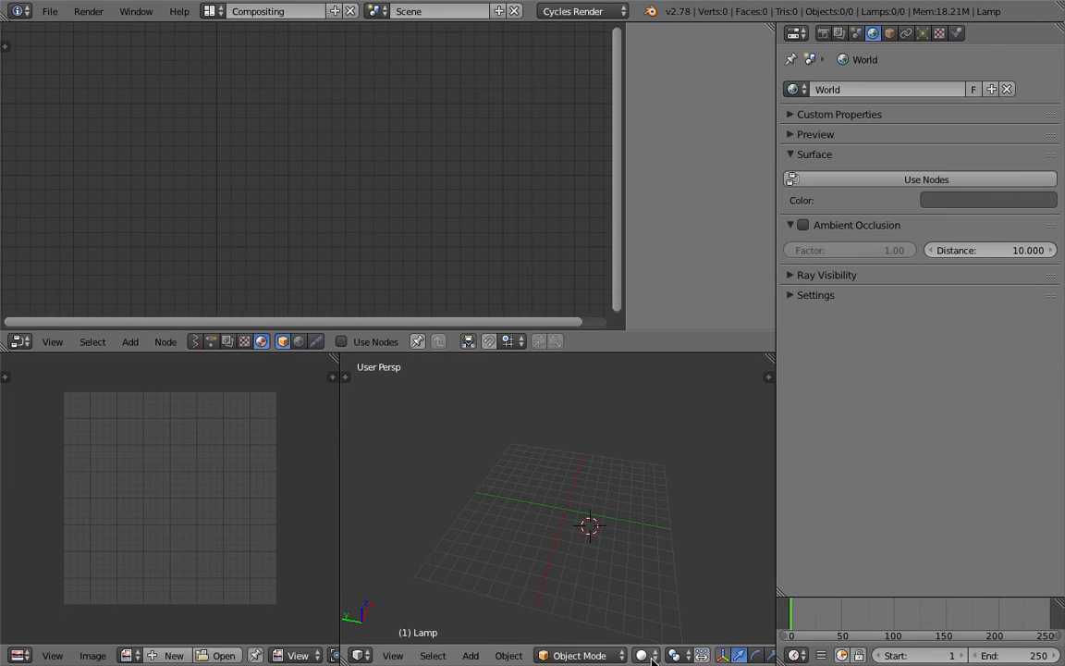
pyautogui.click(641, 655)
pyautogui.click(676, 544)
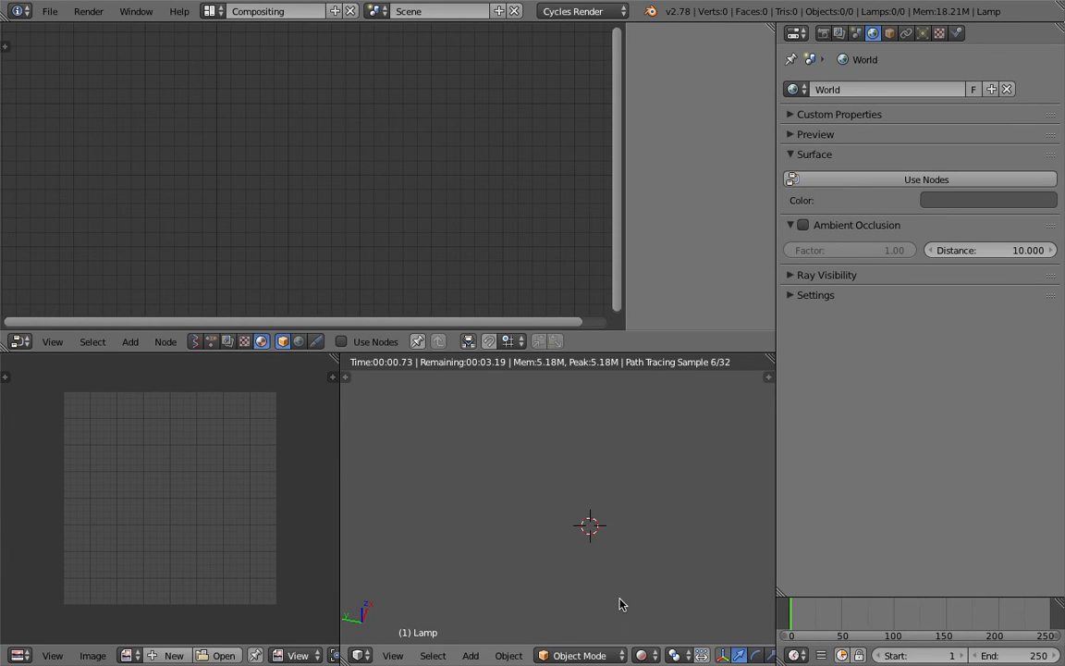
pyautogui.click(641, 654)
pyautogui.click(649, 597)
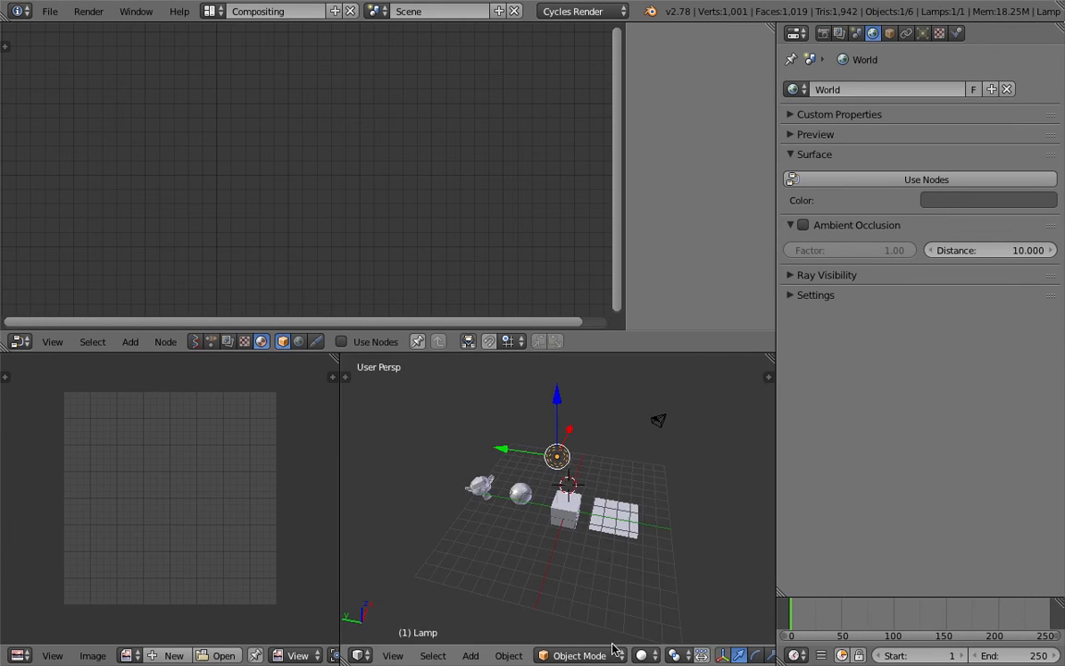
# Step: Examine the checker-textured objects under the lamp in Rendered shading
pyautogui.click(641, 654)
pyautogui.click(676, 543)
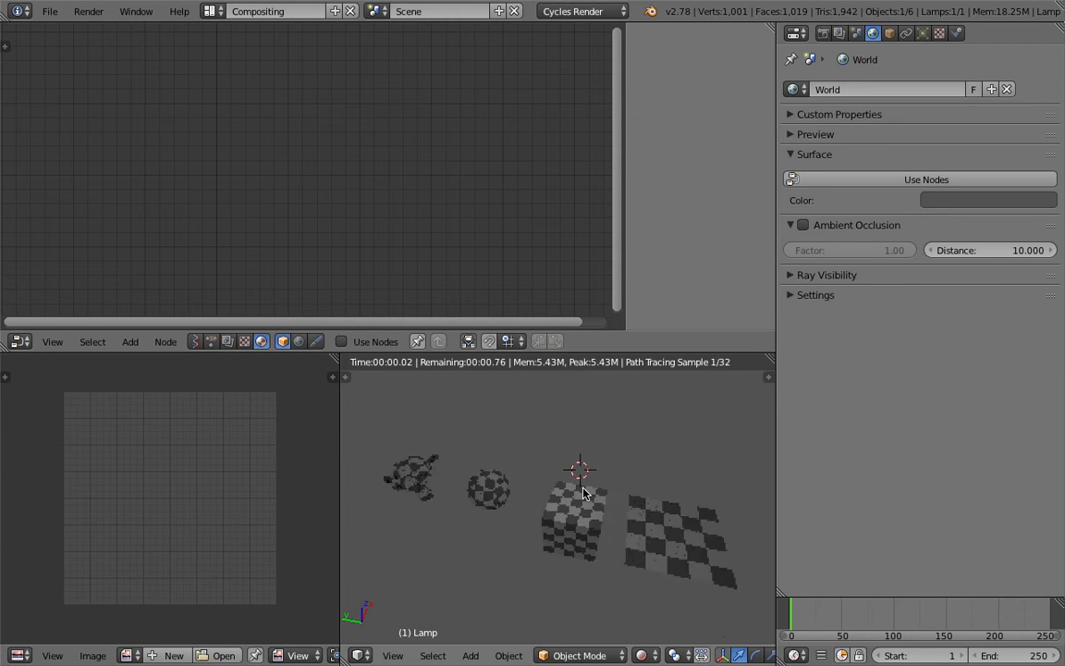
pyautogui.scroll(4, 582, 492)
pyautogui.moveTo(602, 492); pyautogui.dragTo(533, 469, button='middle')
pyautogui.scroll(-2, 533, 468)
pyautogui.scroll(-3, 504, 467)
# Step: Return to Solid shading and expand the 3D view over the image editor's area
pyautogui.click(641, 655)
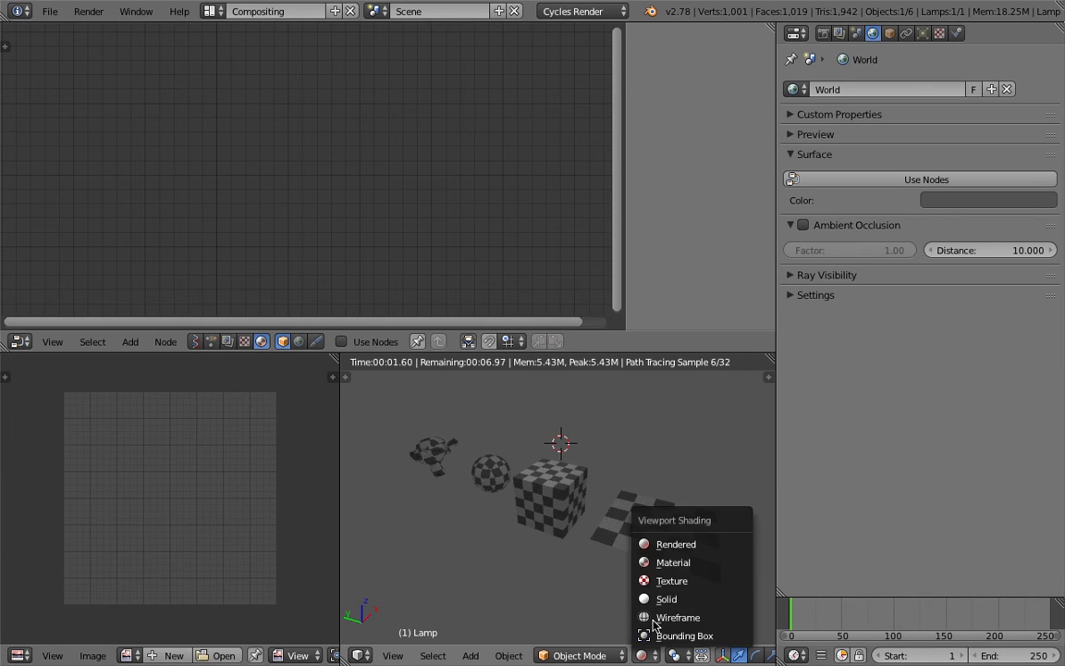
pyautogui.click(665, 596)
pyautogui.moveTo(353, 363); pyautogui.dragTo(190, 358)
pyautogui.keyDown('shift'); pyautogui.moveTo(479, 446); pyautogui.dragTo(495, 592, button='middle'); pyautogui.keyUp('shift')
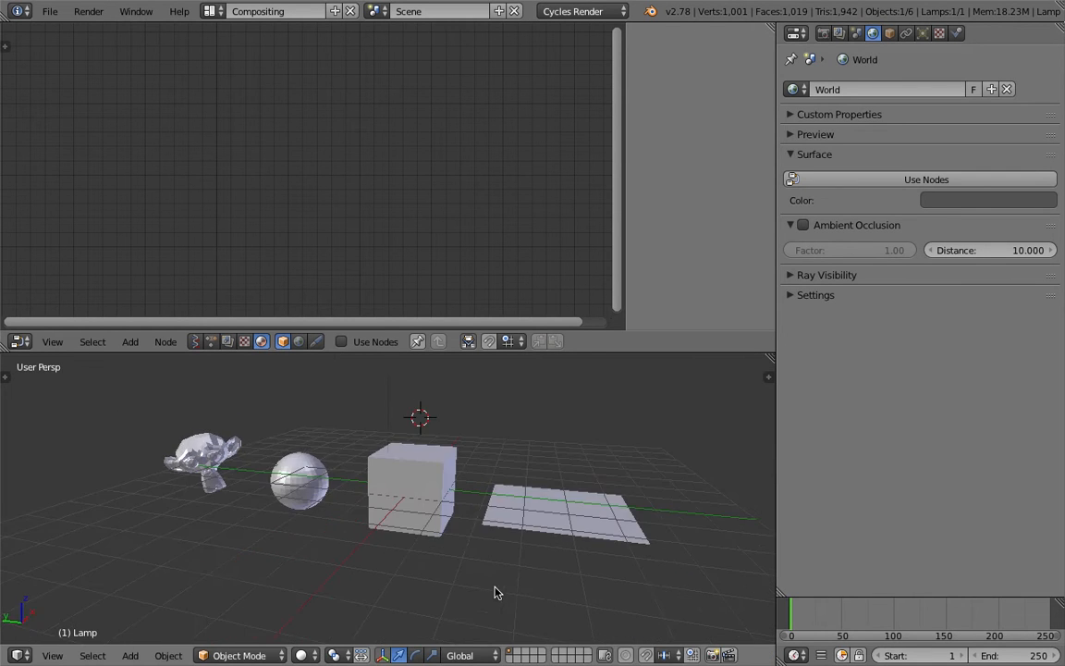
# Step: Preview the row of objects in Rendered shading in the enlarged 3D view
pyautogui.click(352, 657)
pyautogui.moveTo(331, 399); pyautogui.dragTo(325, 661, button='middle')
pyautogui.click(303, 655)
pyautogui.click(349, 543)
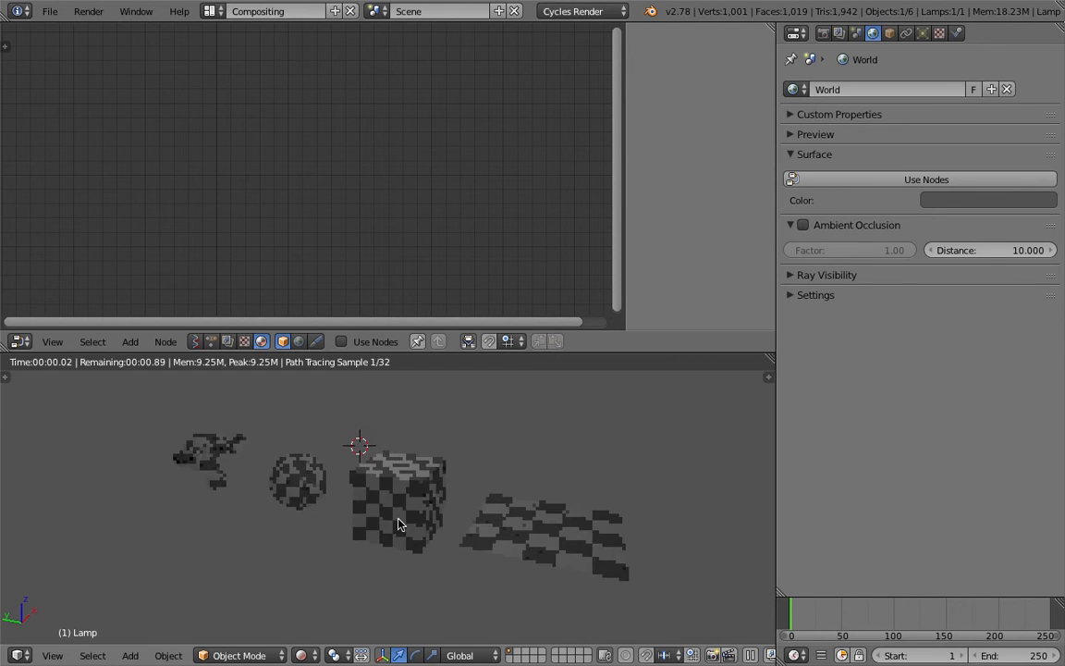
# Step: Switch to Solid shading, move the lamp along the row towards the plane, and rotate it
pyautogui.click(301, 655)
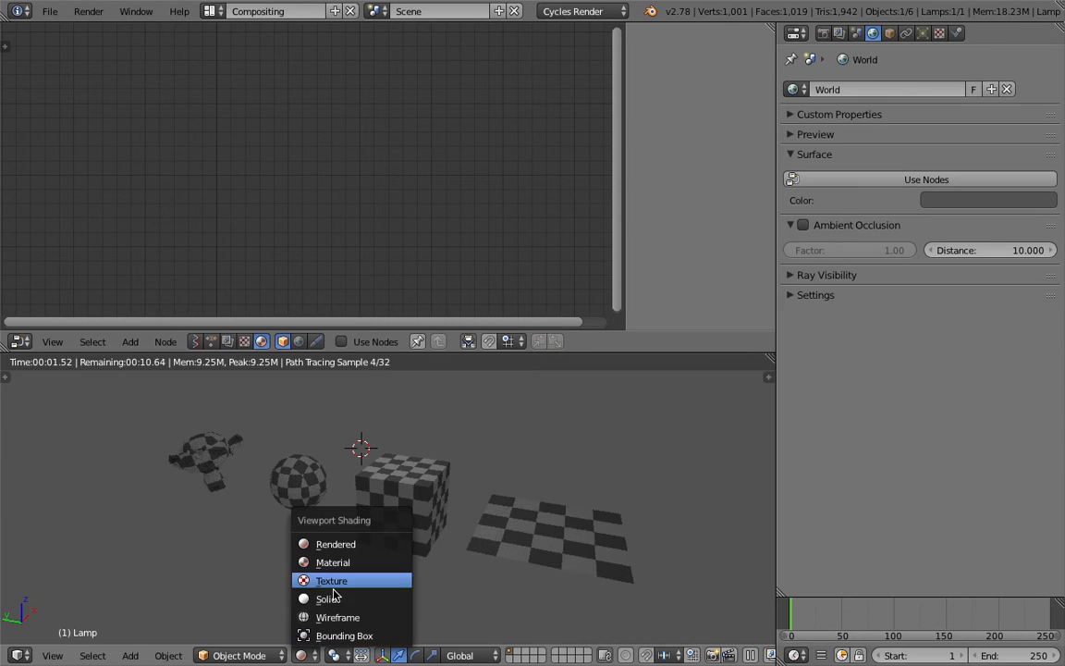
pyautogui.click(330, 605)
pyautogui.scroll(-4, 404, 521)
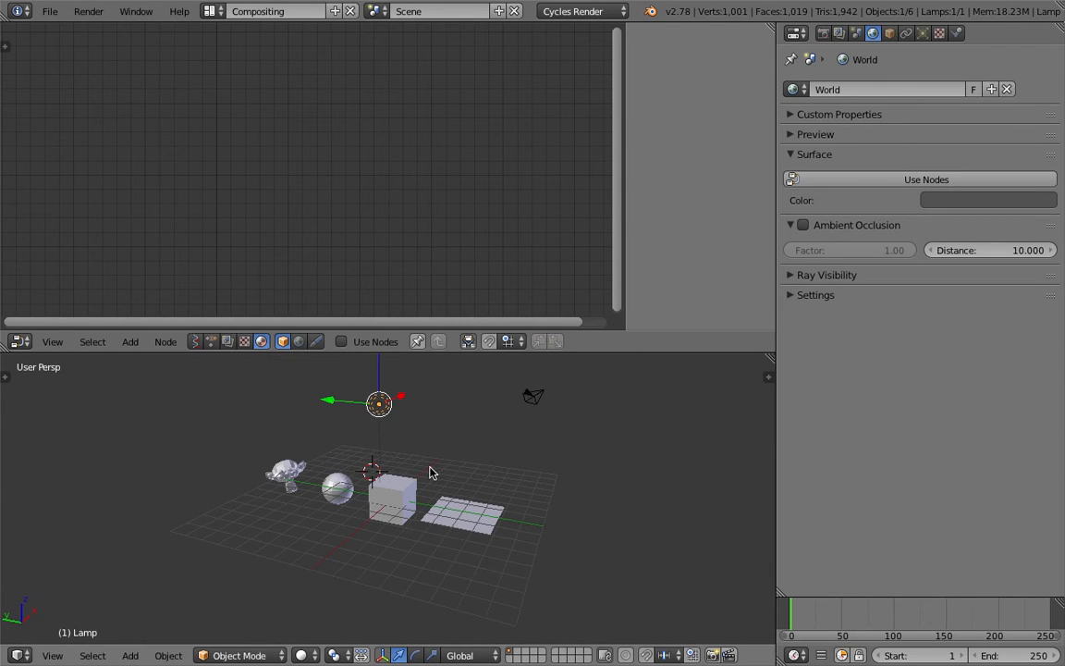
pyautogui.press('g')
pyautogui.click(459, 425)
pyautogui.press('r')
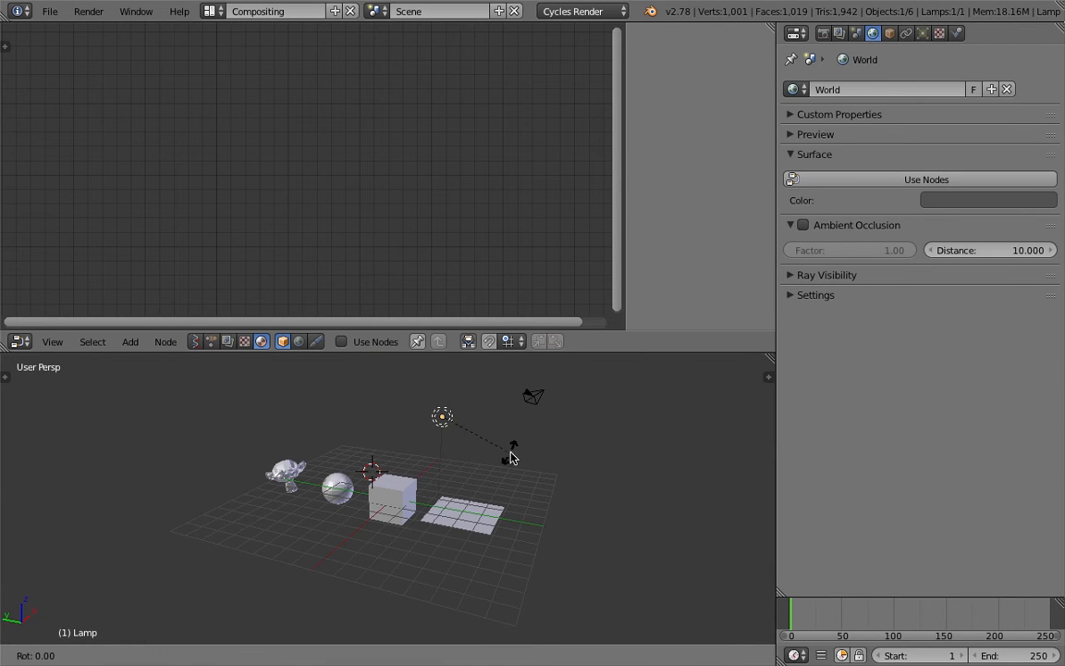
pyautogui.click(497, 469)
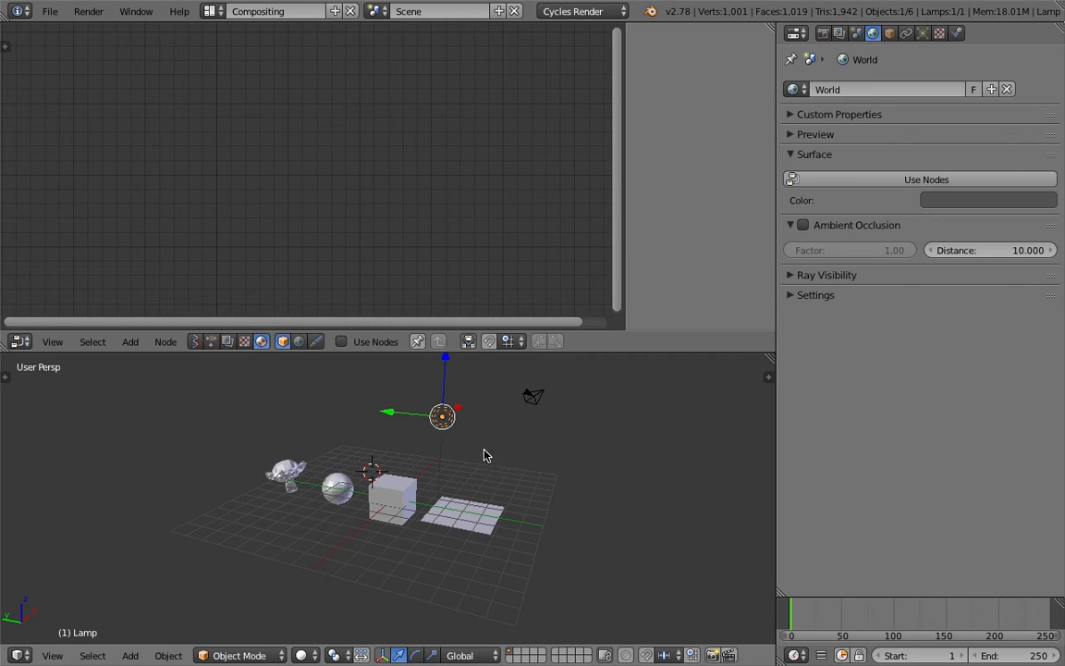
pyautogui.scroll(1, 462, 450)
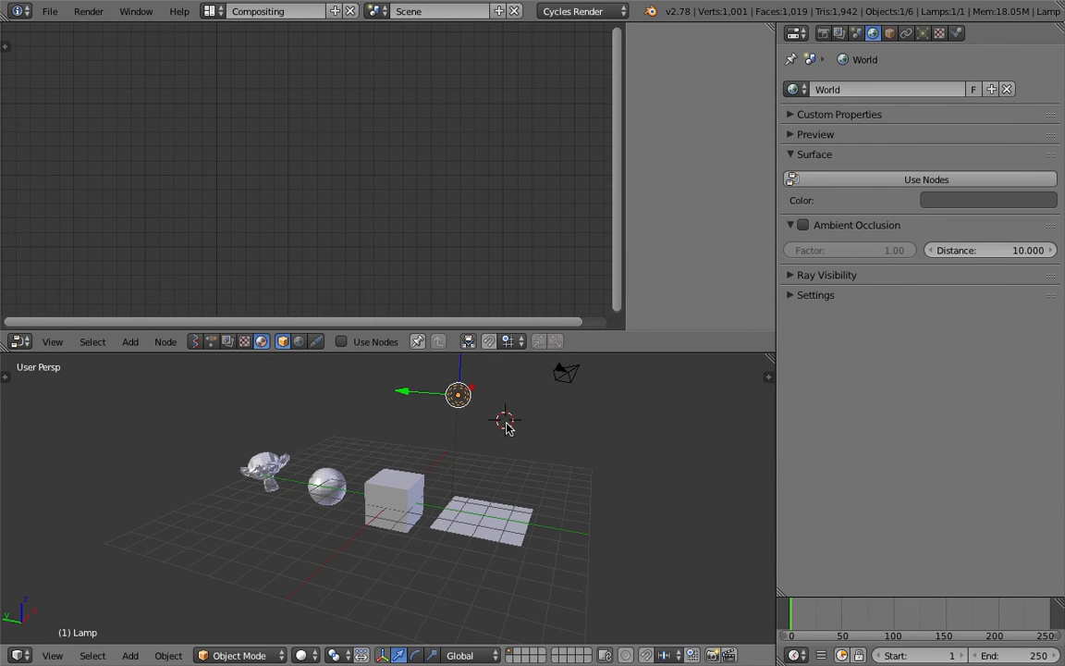
# Step: Switch the 3D view to Rendered shading and select the monkey head to bring up its material nodes
pyautogui.click(305, 654)
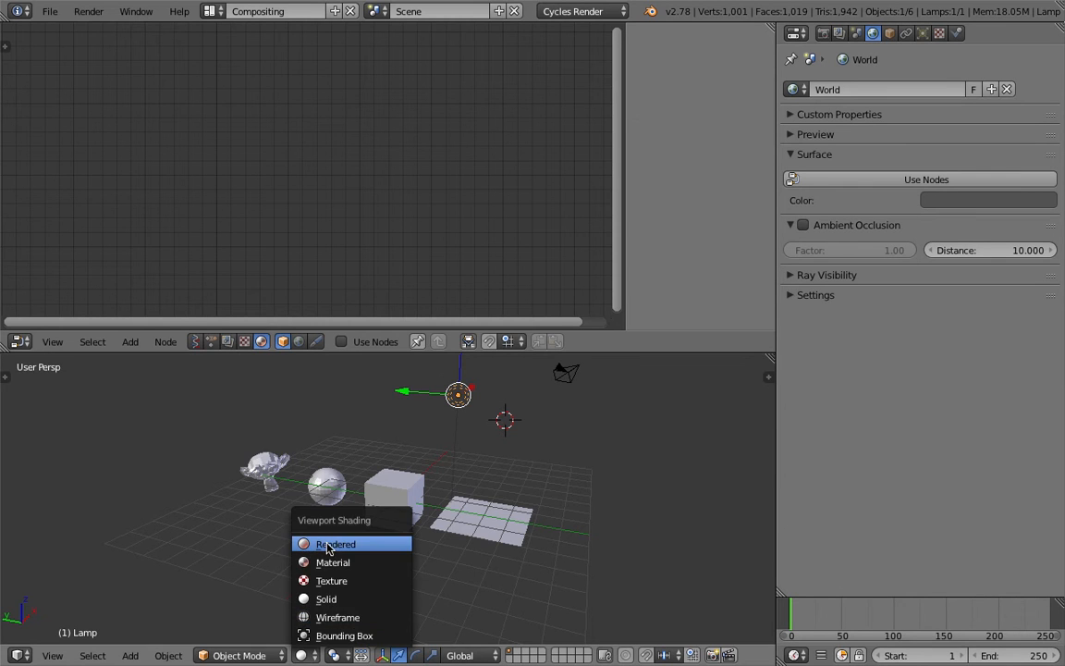
pyautogui.click(328, 546)
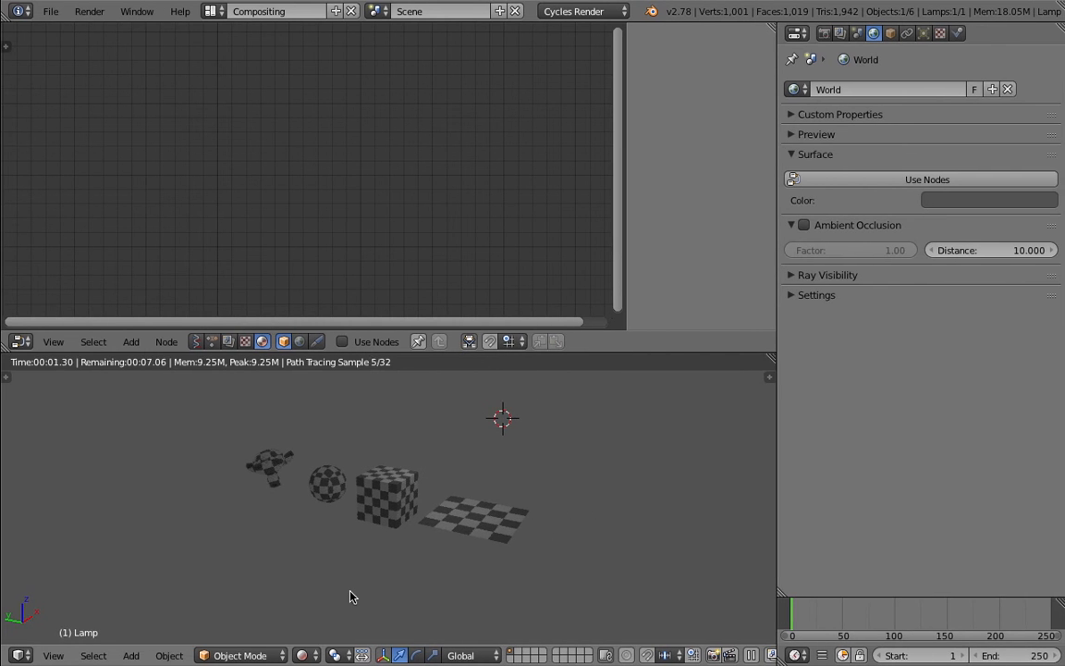
pyautogui.click(302, 655)
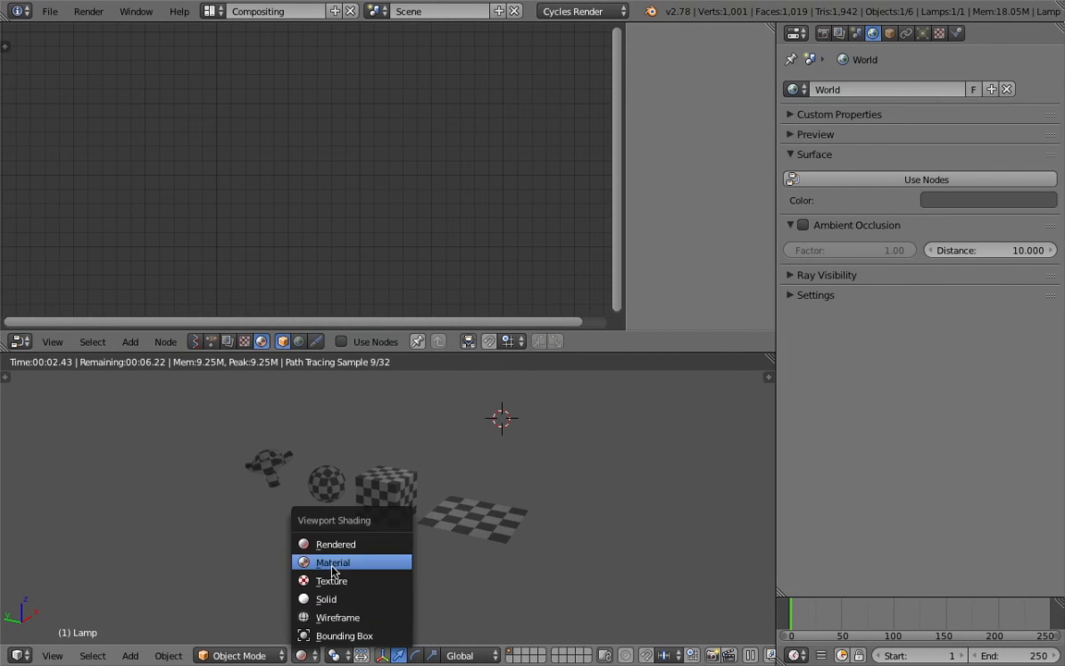
pyautogui.rightClick(277, 465)
pyautogui.scroll(-1, 316, 269)
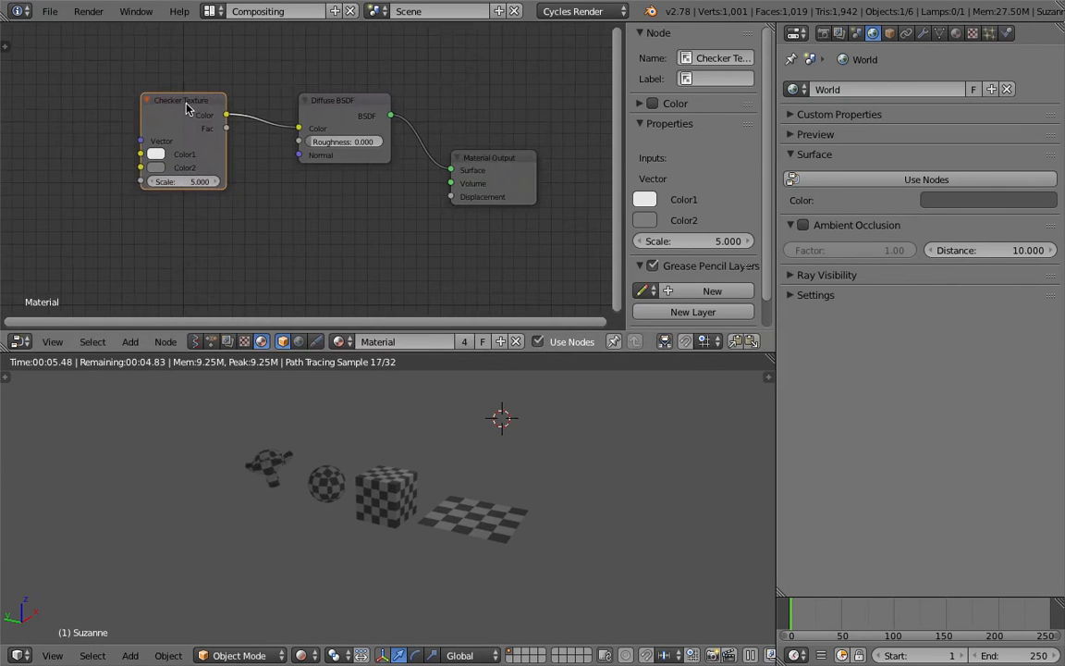
pyautogui.hotkey('shift', 'a')
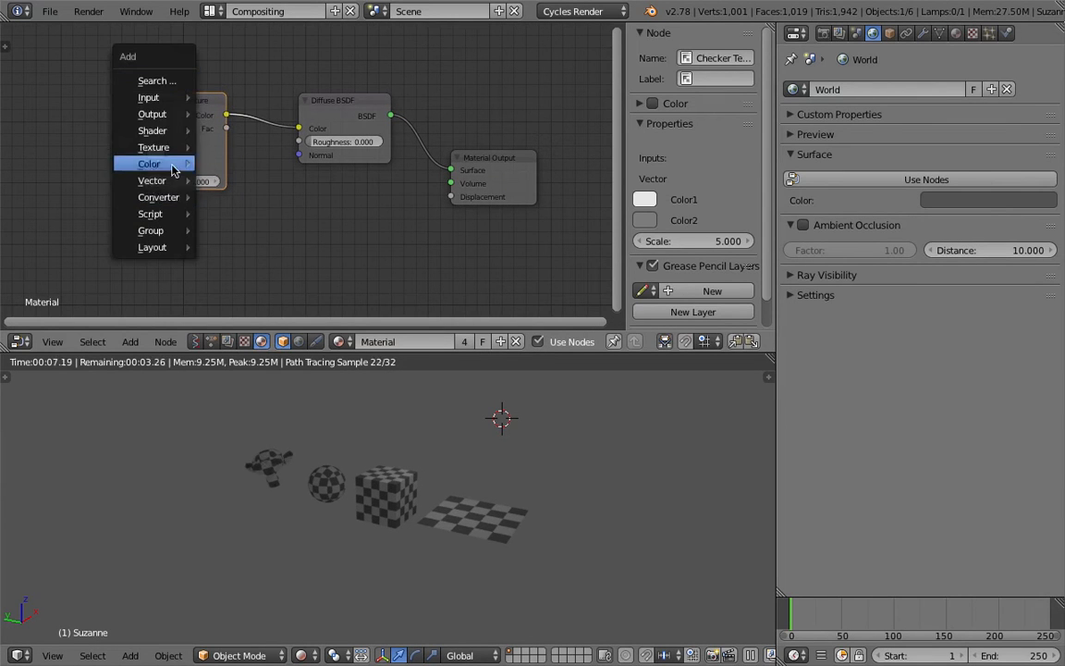
pyautogui.press('Escape')
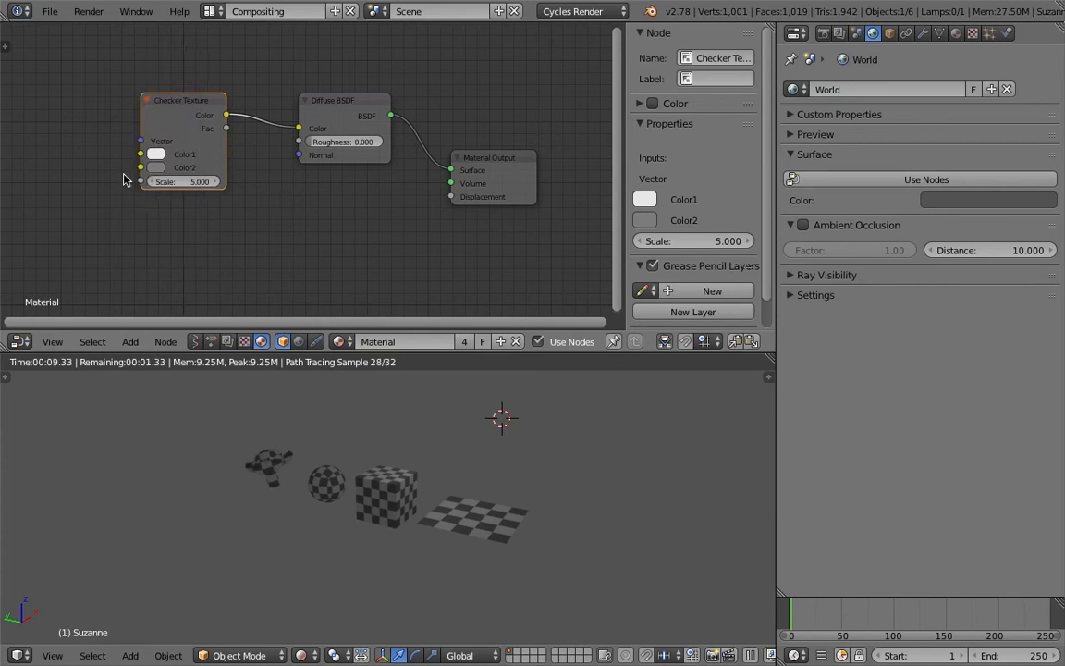
pyautogui.moveTo(389, 472); pyautogui.dragTo(409, 492, button='middle')
pyautogui.scroll(1, 465, 516)
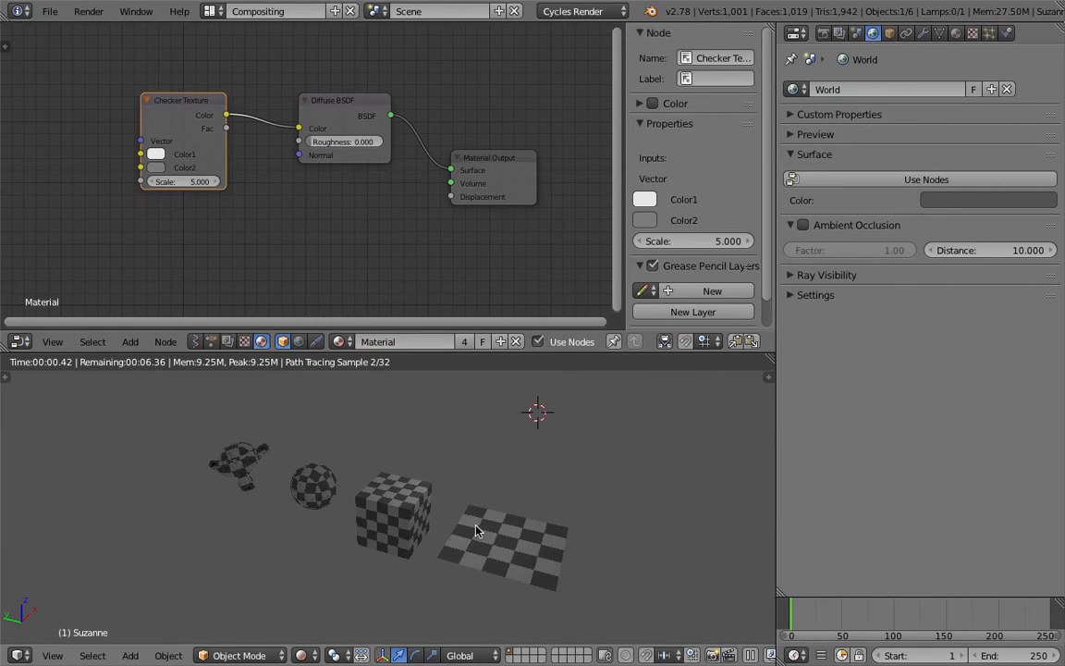
pyautogui.moveTo(480, 516); pyautogui.dragTo(465, 477, button='middle')
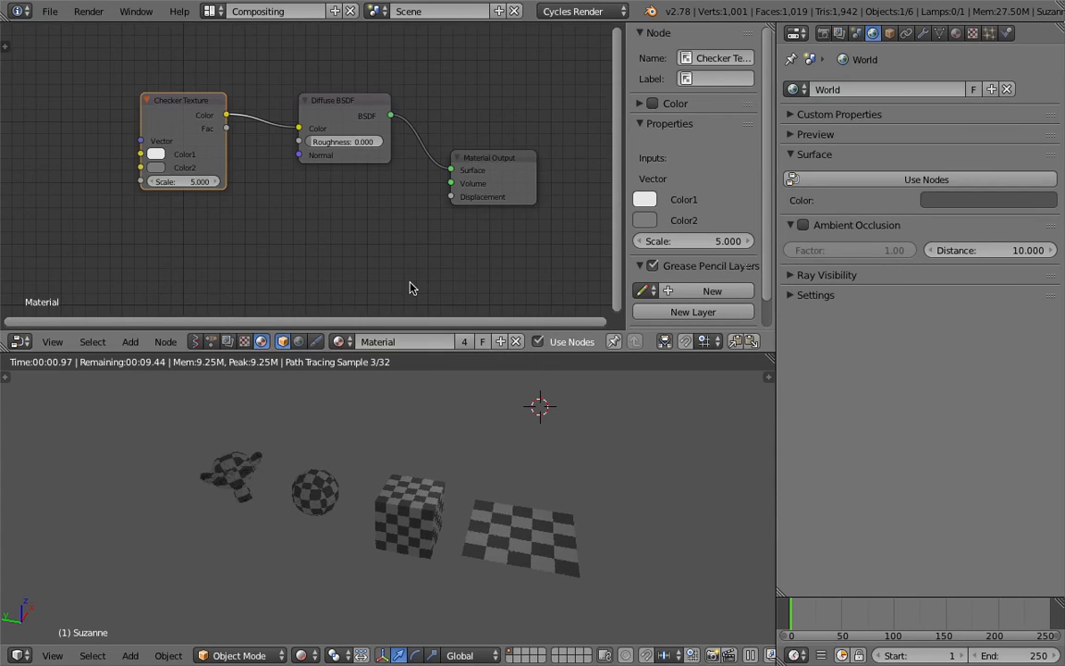
# Step: Spread out the material nodes and cut the link between the Checker Texture and the Diffuse BSDF
pyautogui.scroll(-1, 412, 284)
pyautogui.moveTo(301, 182); pyautogui.dragTo(369, 178, button='middle')
pyautogui.moveTo(276, 114); pyautogui.dragTo(265, 86)
pyautogui.moveTo(381, 105); pyautogui.dragTo(354, 91)
pyautogui.moveTo(527, 155); pyautogui.dragTo(520, 140)
pyautogui.moveTo(247, 74); pyautogui.dragTo(230, 70)
pyautogui.keyDown('ctrl'); pyautogui.moveTo(282, 93); pyautogui.dragTo(292, 71, button='right'); pyautogui.keyUp('ctrl')
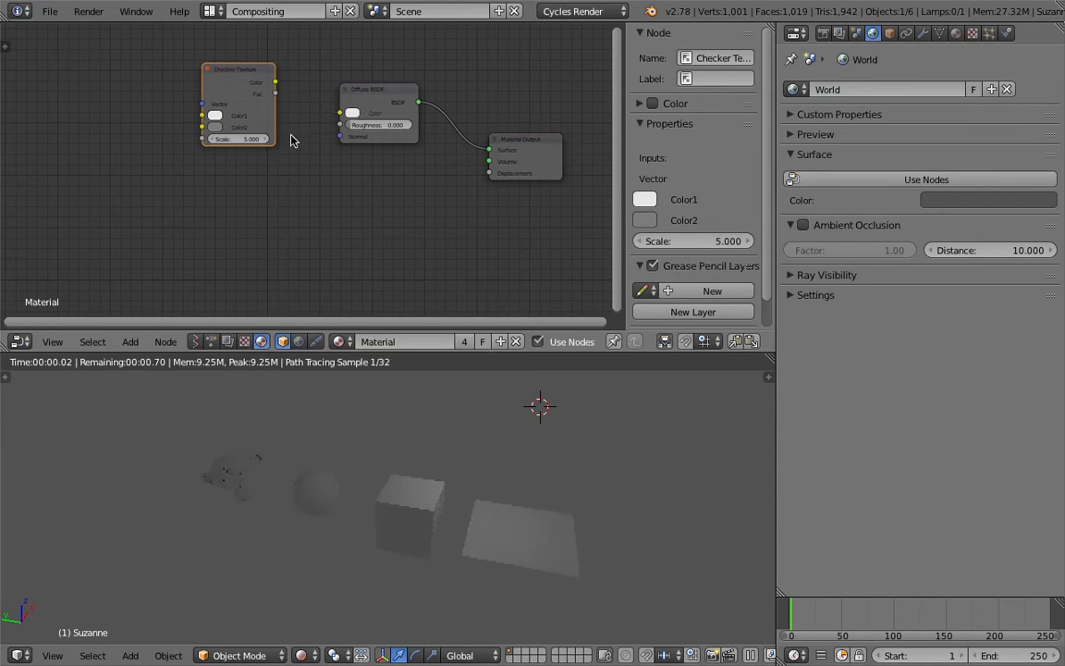
# Step: Add an Image Texture node below the Checker Texture and load snail_start.png from the Desktop into it
pyautogui.hotkey('shift', 'a')
pyautogui.click(237, 180)
pyautogui.write('image')
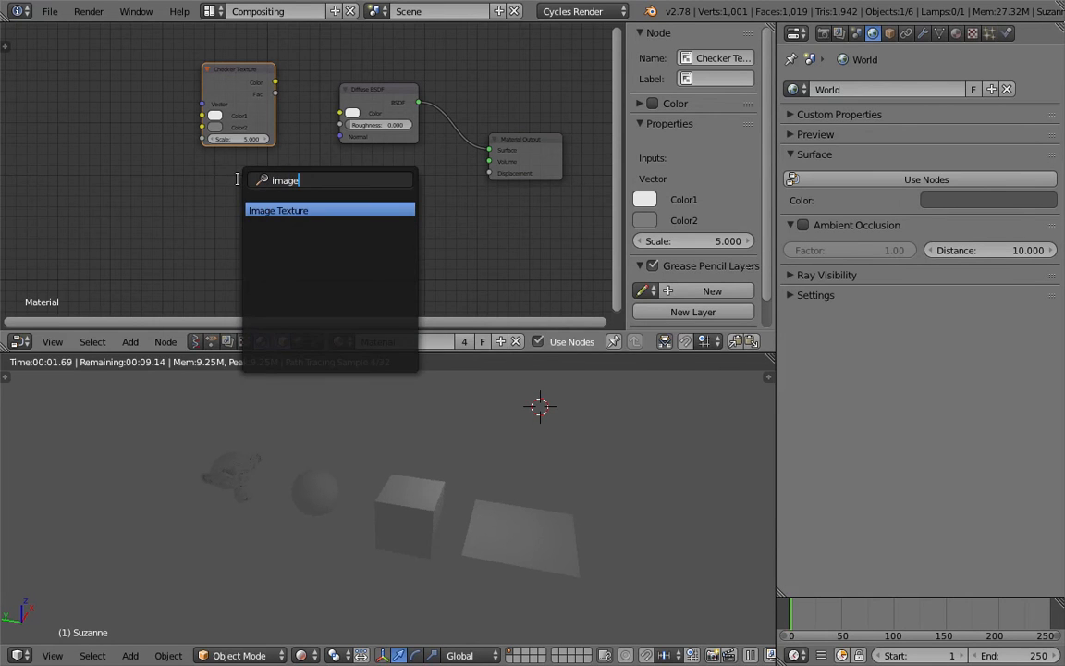
pyautogui.press('Return')
pyautogui.click(266, 219)
pyautogui.click(264, 222)
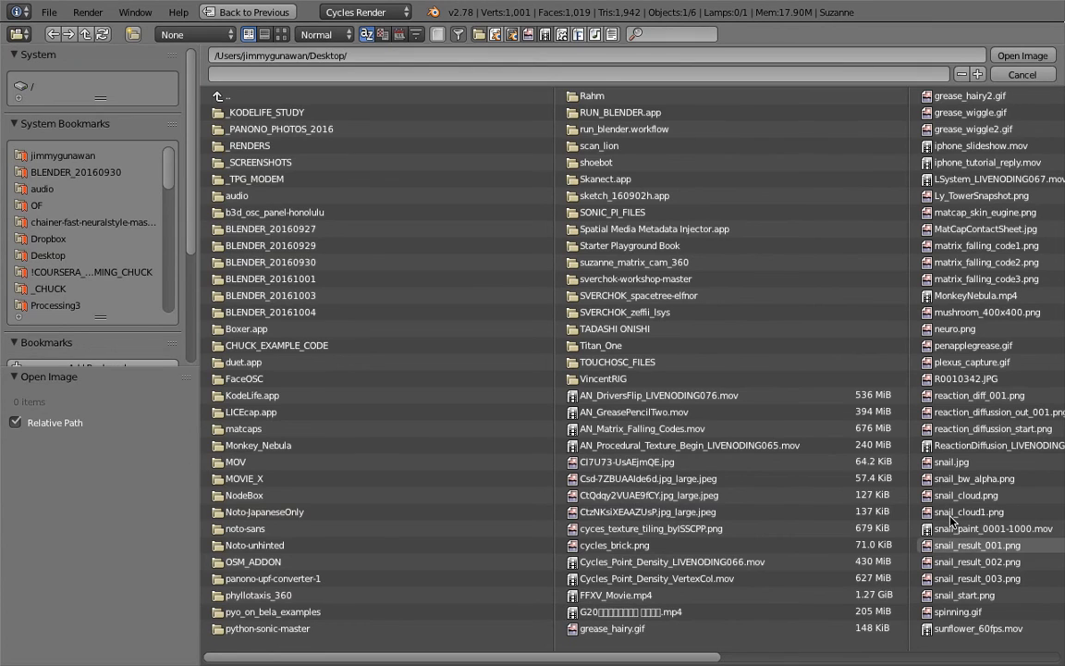
pyautogui.scroll(-4, 835, 591)
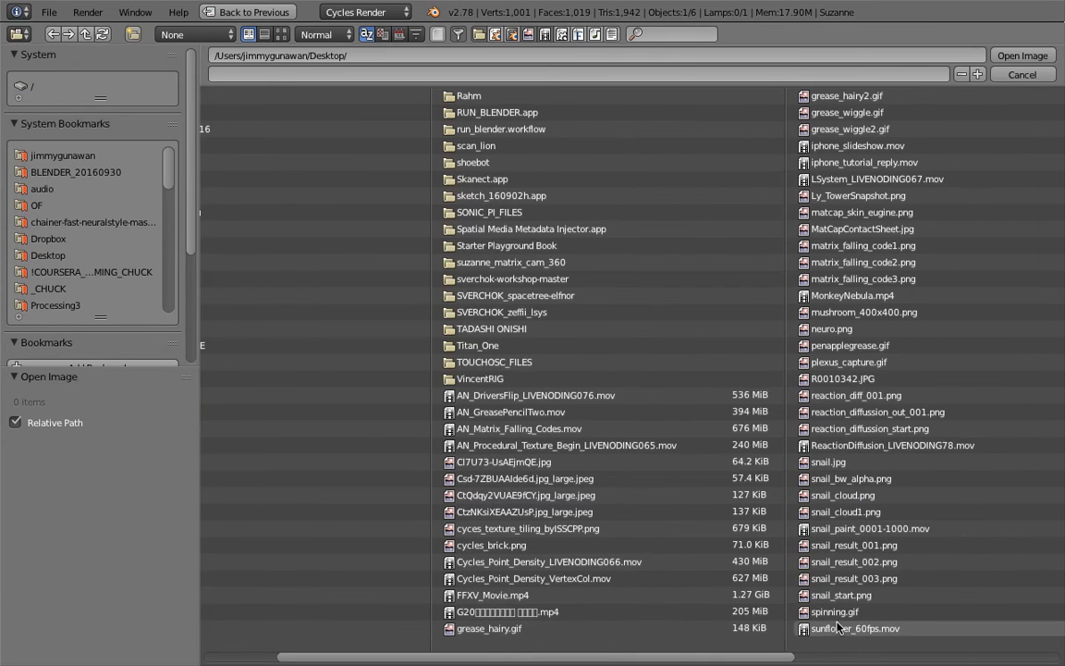
pyautogui.doubleClick(793, 595)
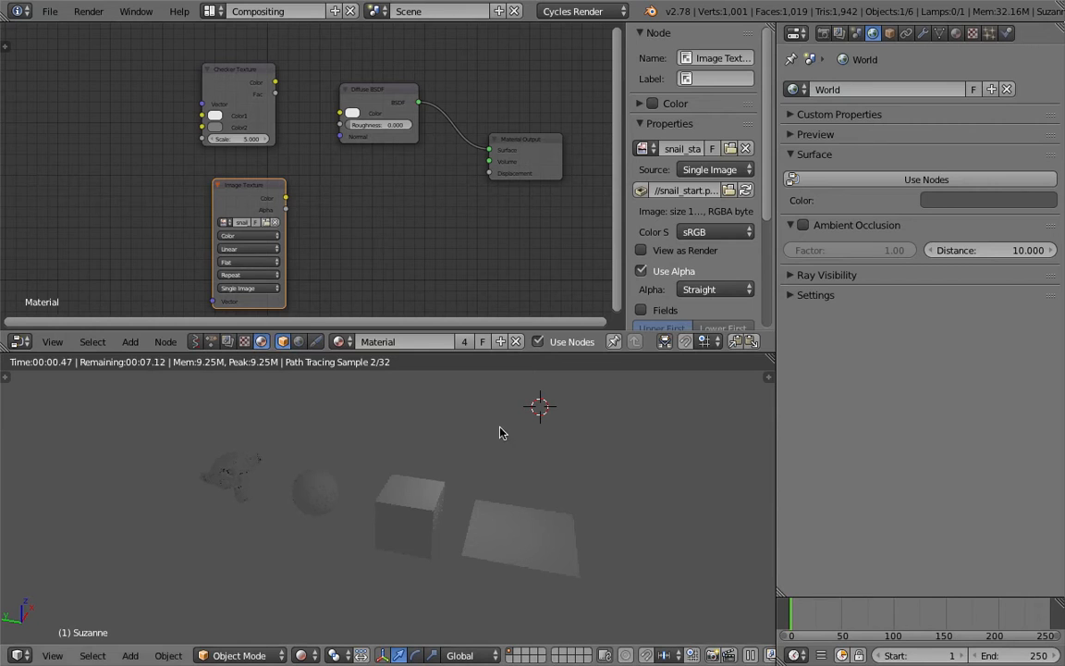
pyautogui.scroll(1, 189, 172)
pyautogui.moveTo(249, 181); pyautogui.dragTo(274, 174)
pyautogui.moveTo(220, 175); pyautogui.dragTo(246, 170)
# Step: Inspect snail_start.png in a temporary UV/Image Editor split off the 3D view, and expand the 3D view back over it
pyautogui.moveTo(774, 357); pyautogui.dragTo(454, 480)
pyautogui.click(469, 656)
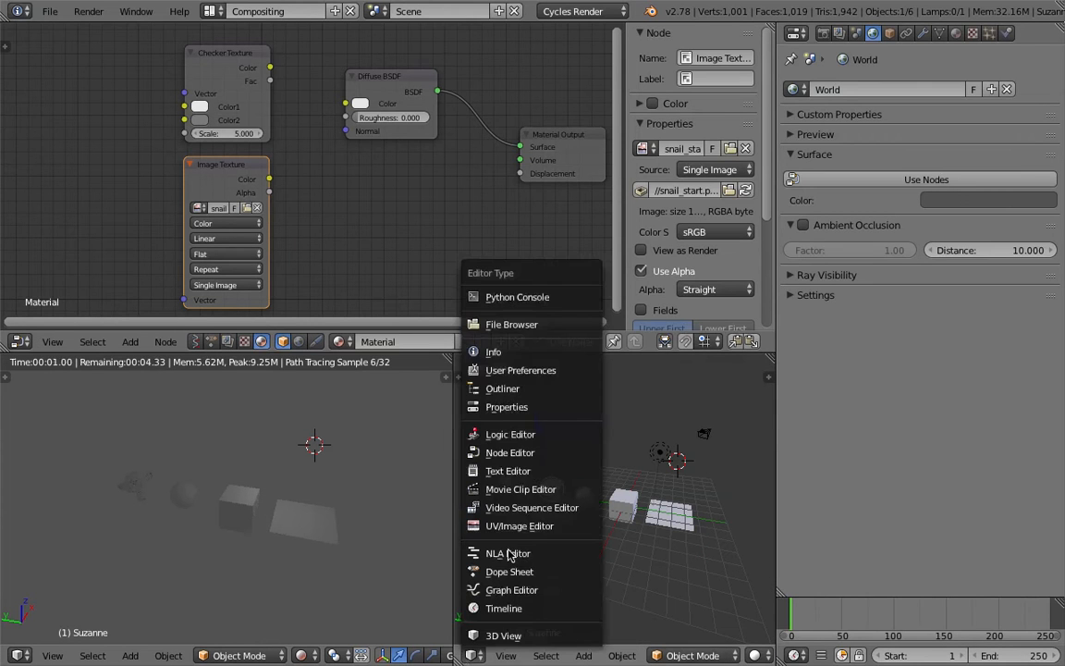
pyautogui.click(511, 528)
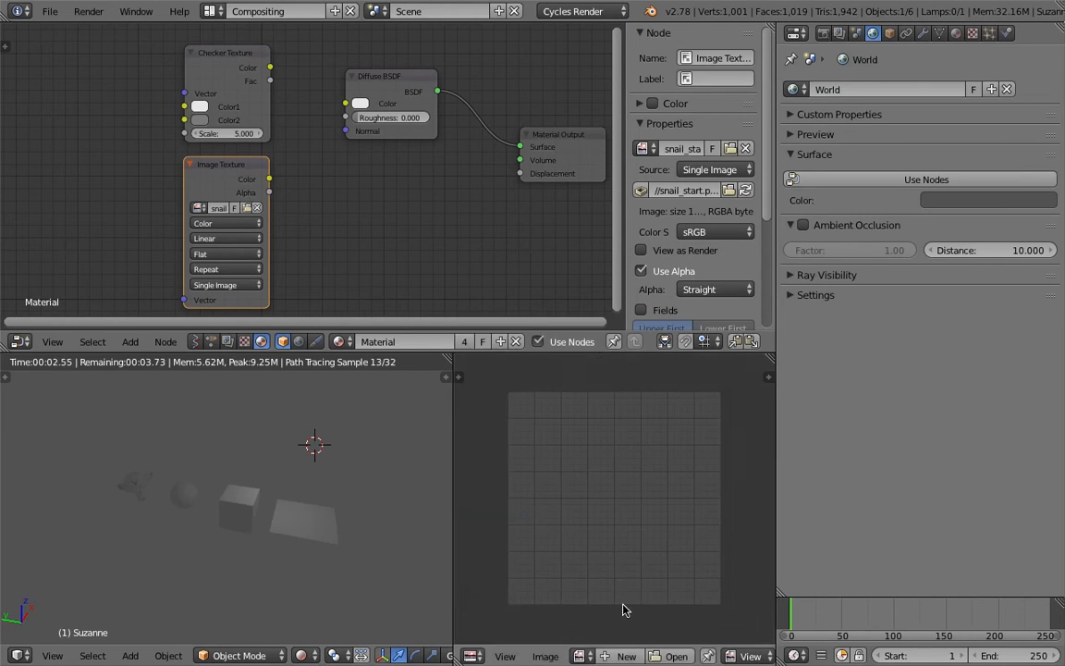
pyautogui.click(583, 656)
pyautogui.click(624, 490)
pyautogui.scroll(-5, 626, 498)
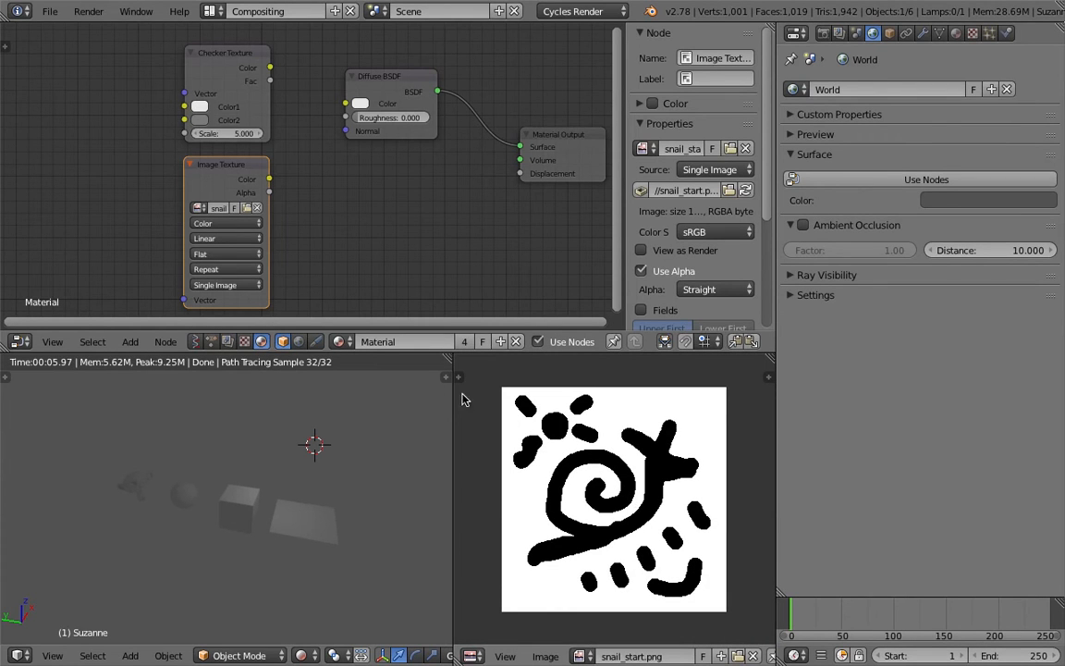
pyautogui.moveTo(454, 356); pyautogui.dragTo(590, 414)
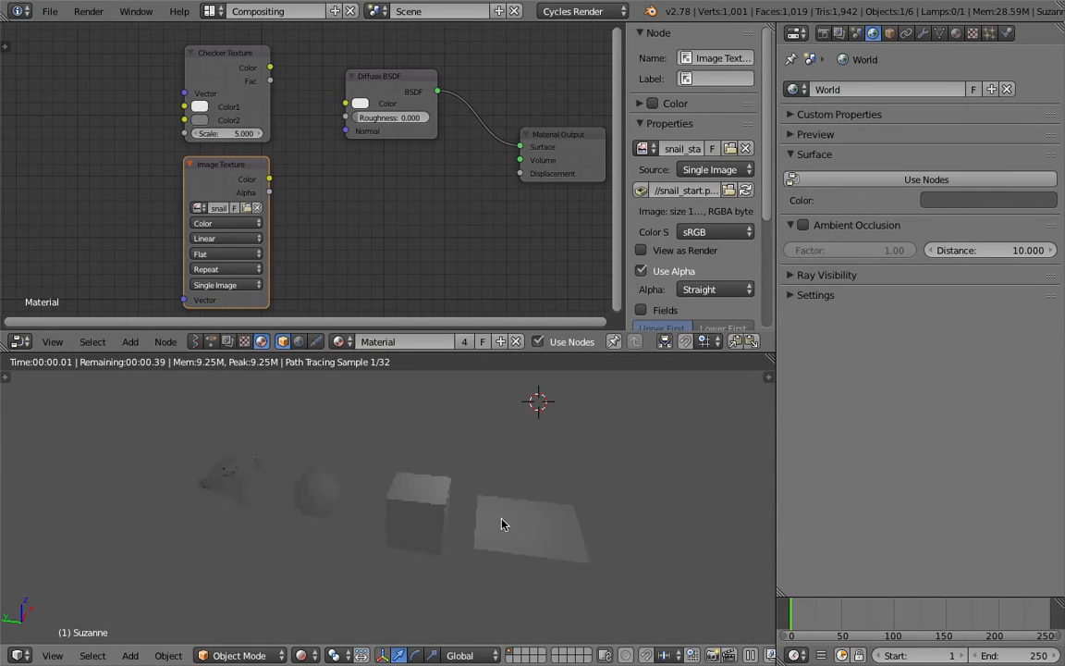
# Step: Connect the Image Texture's Color output to the Diffuse BSDF's Color input and lower the Diffuse BSDF node slightly
pyautogui.moveTo(269, 178); pyautogui.dragTo(345, 103)
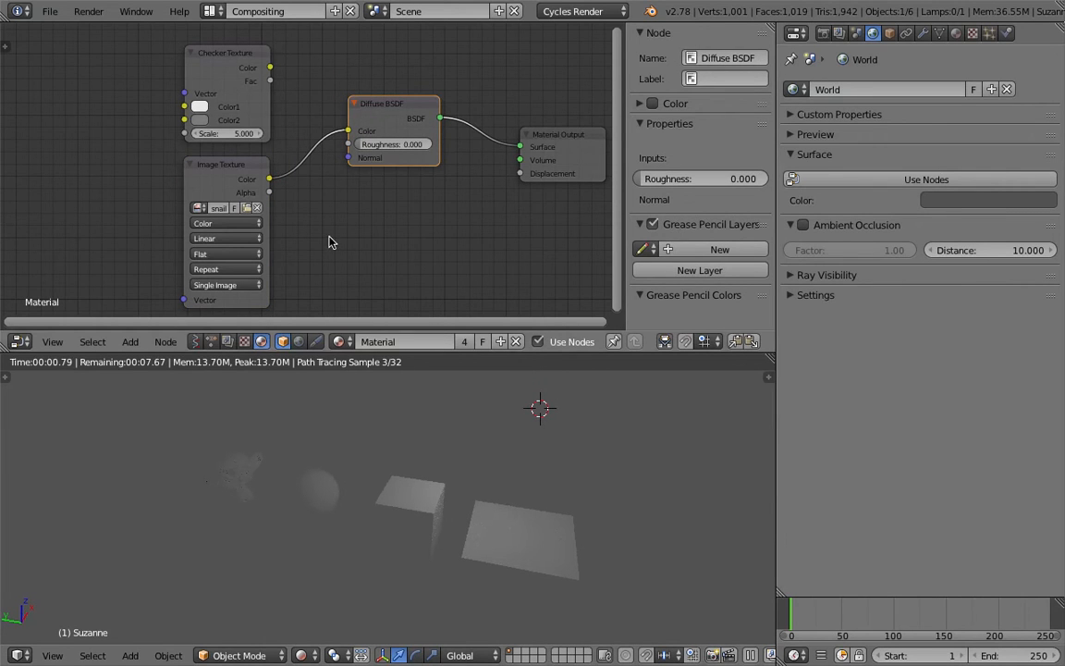
pyautogui.scroll(-2, 375, 233)
pyautogui.click(269, 166)
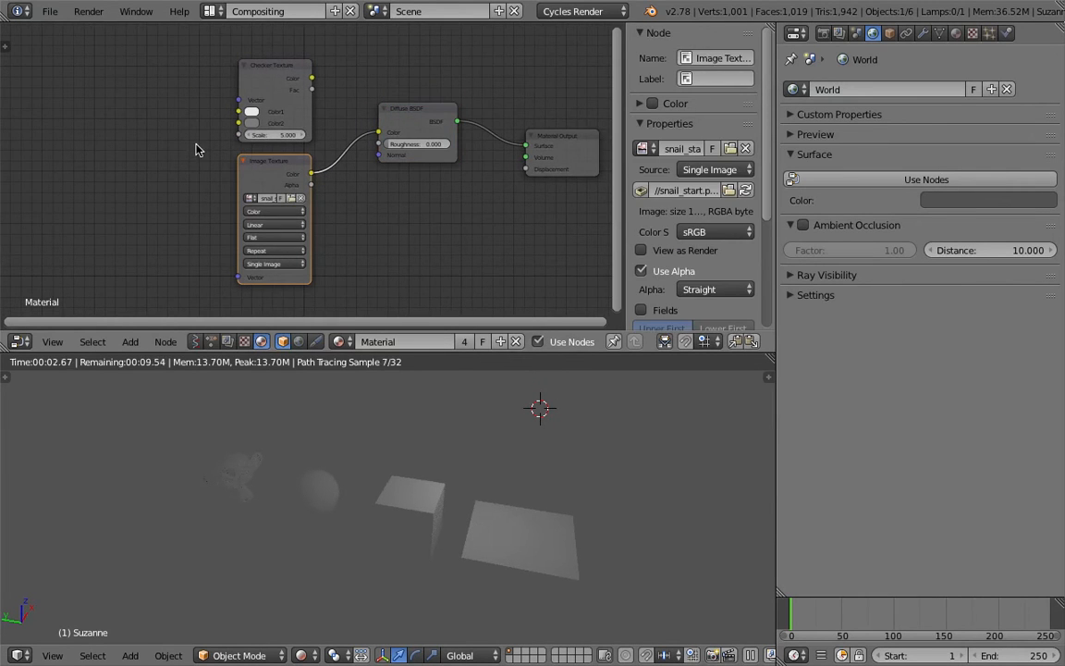
pyautogui.moveTo(203, 150); pyautogui.dragTo(198, 151, button='middle')
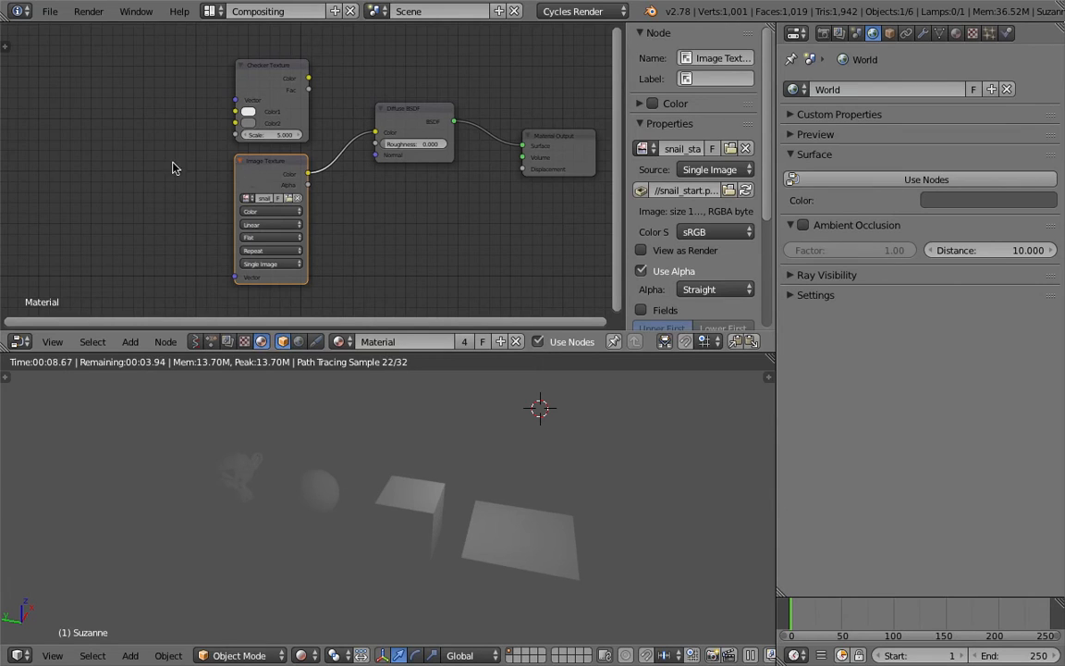
# Step: Add a Texture Coordinate node ahead of the texture nodes and widen the node editor to make room for it
pyautogui.hotkey('shift', 'a')
pyautogui.write('stextur')
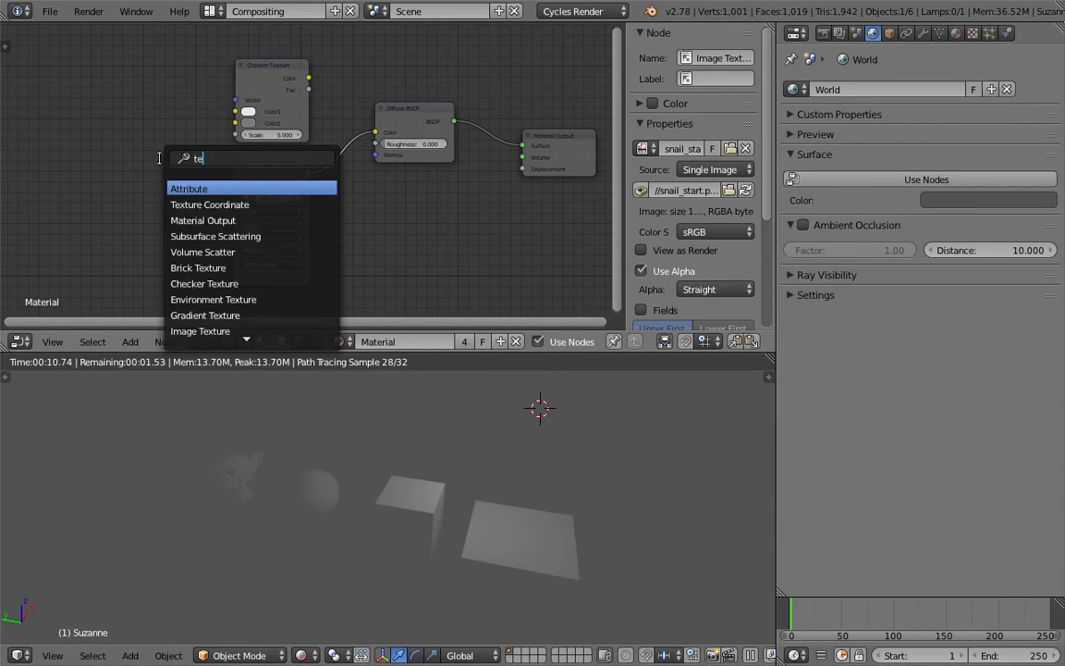
pyautogui.press('Return')
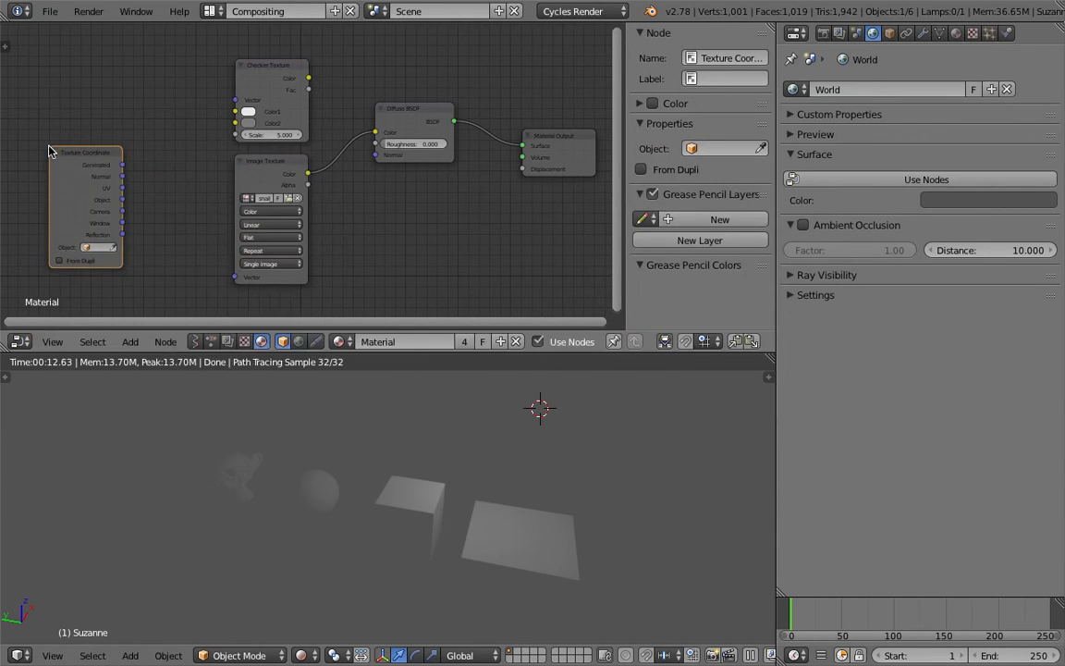
pyautogui.click(134, 142)
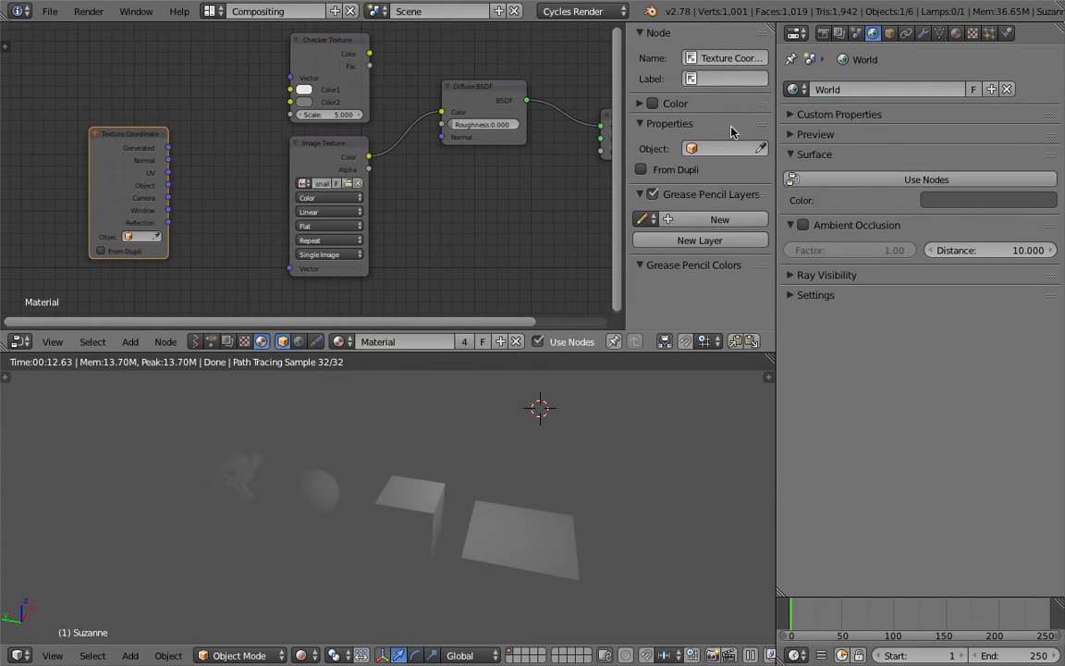
pyautogui.moveTo(775, 132); pyautogui.dragTo(957, 132)
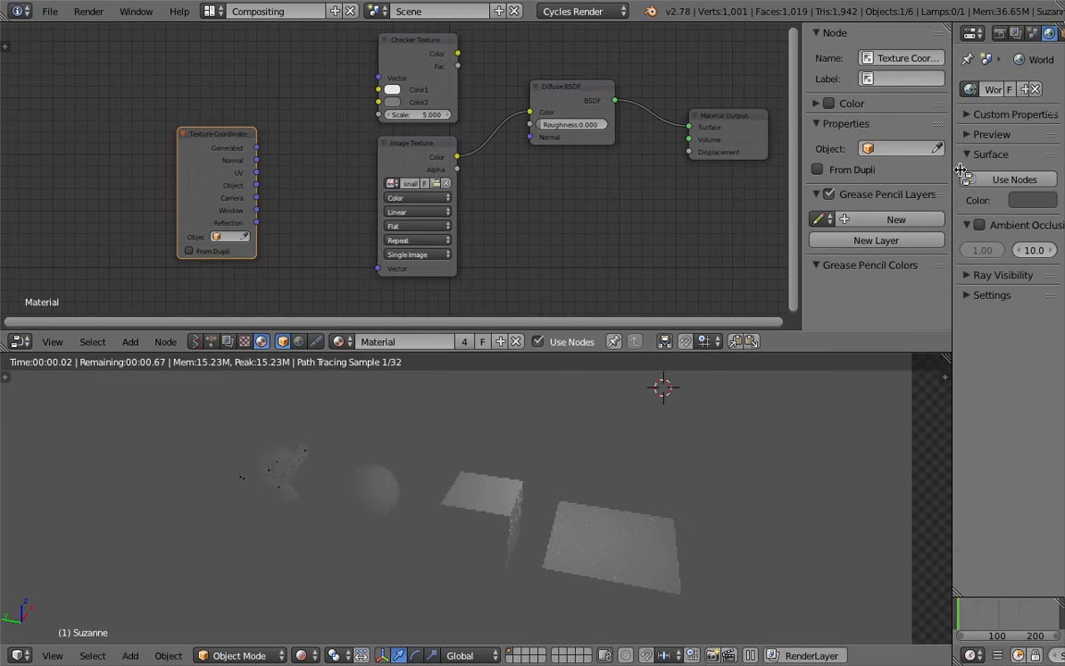
pyautogui.moveTo(219, 139); pyautogui.dragTo(162, 135)
pyautogui.moveTo(233, 136); pyautogui.dragTo(227, 135, button='middle')
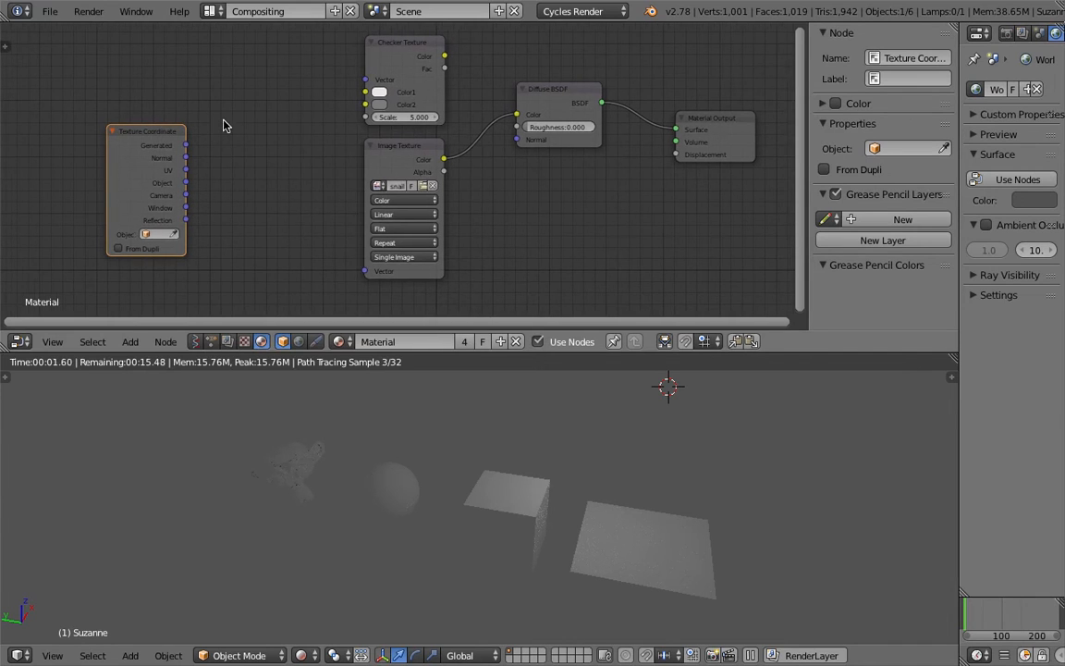
# Step: Add a Mapping node between the Texture Coordinate and Image Texture nodes
pyautogui.hotkey('shift', 'a')
pyautogui.write('st')
pyautogui.press('BackSpace')
pyautogui.write('map')
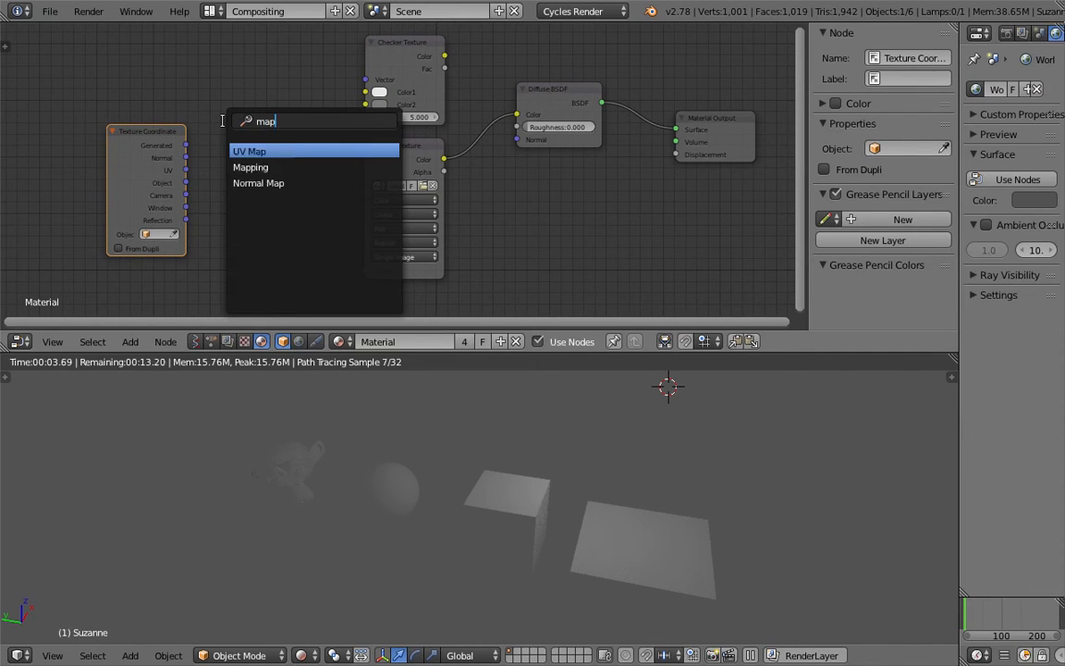
pyautogui.press('Down')
pyautogui.press('Up')
pyautogui.press('Down')
pyautogui.press('Down')
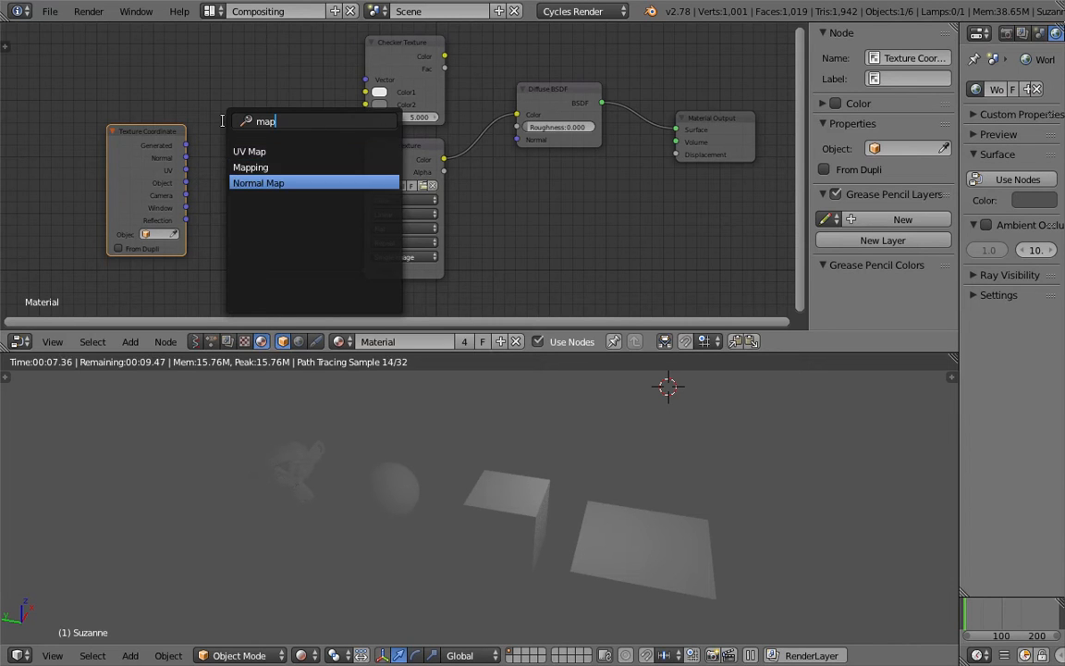
pyautogui.press('Up')
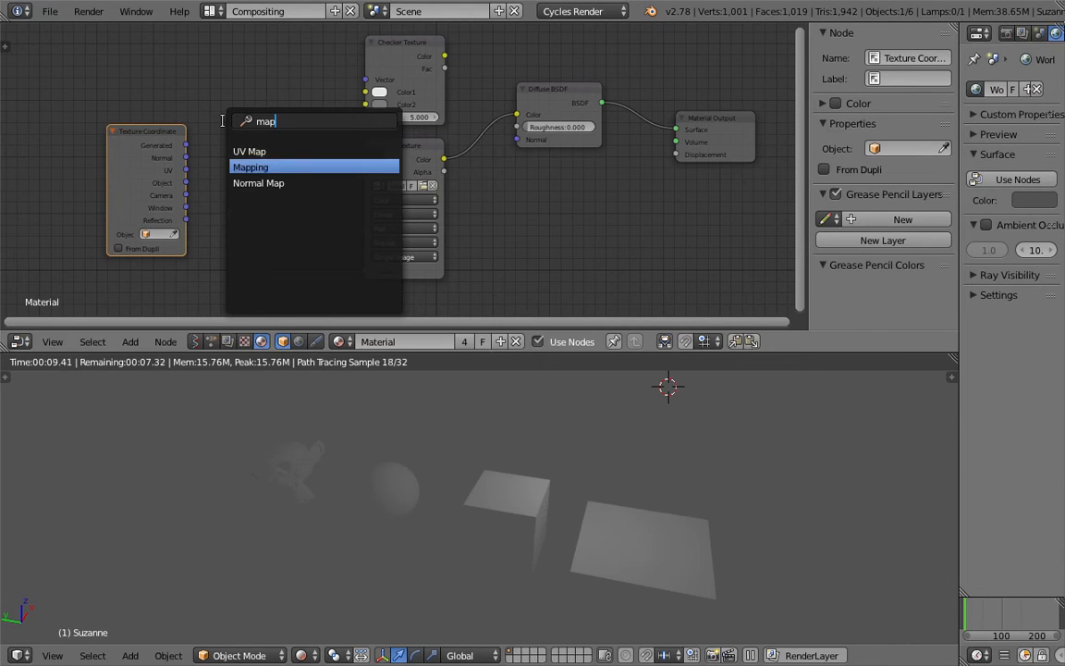
pyautogui.press('Return')
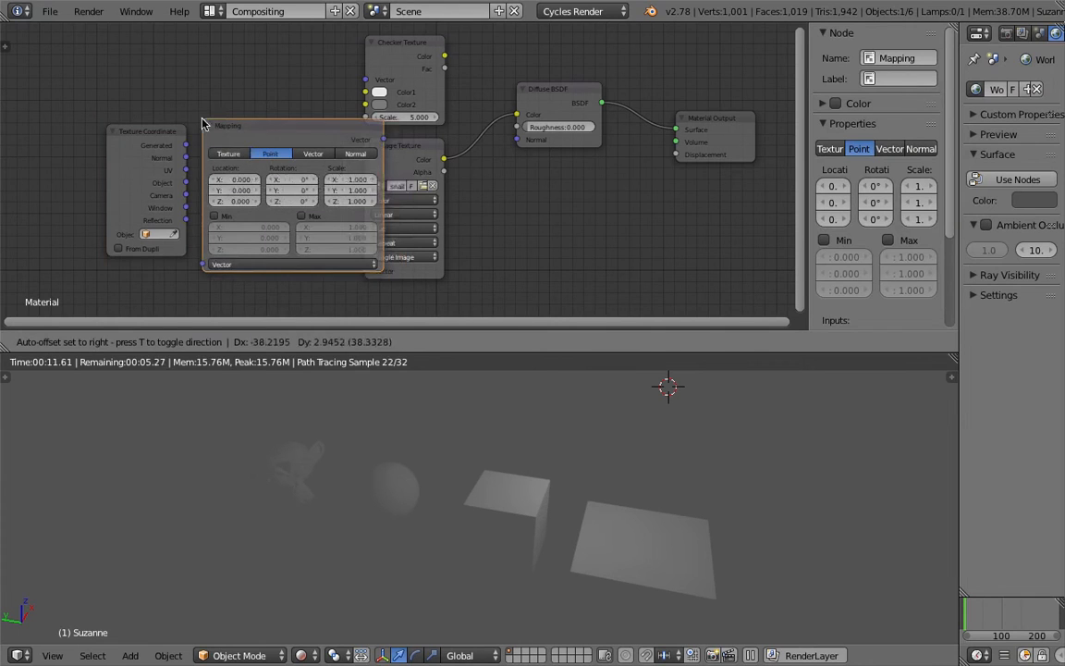
# Step: Arrange the Texture Coordinate and Mapping nodes in a row before the Image Texture, and widen the Texture Coordinate node
pyautogui.moveTo(101, 139); pyautogui.dragTo(90, 137)
pyautogui.scroll(3, 230, 119)
pyautogui.moveTo(190, 129); pyautogui.dragTo(245, 86, button='middle')
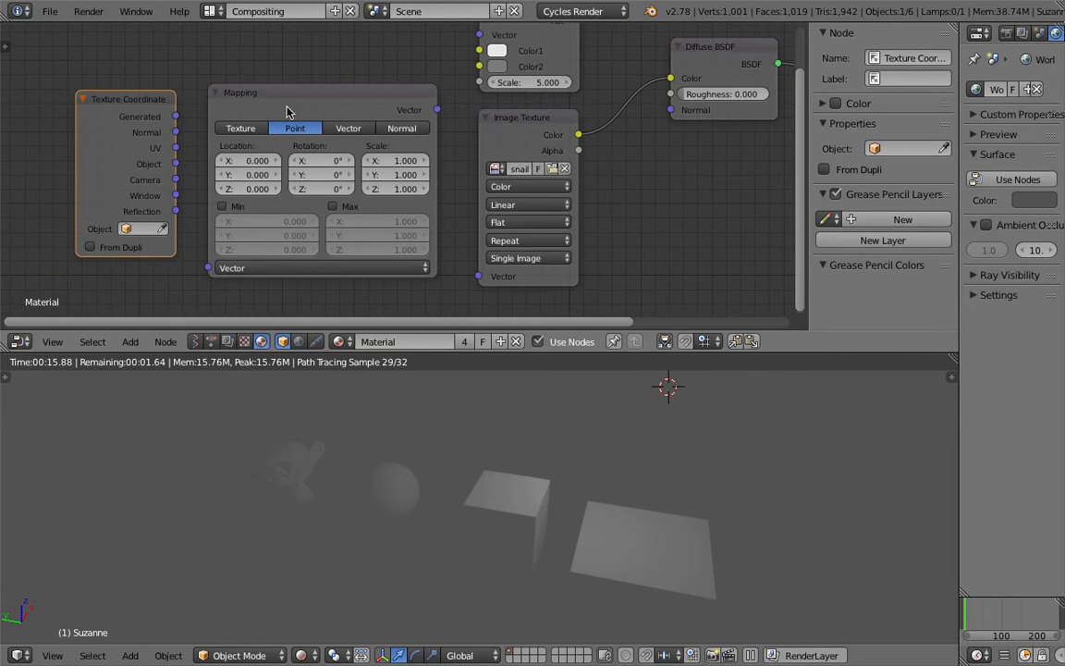
pyautogui.moveTo(324, 100); pyautogui.dragTo(341, 95, button='middle')
pyautogui.click(329, 120)
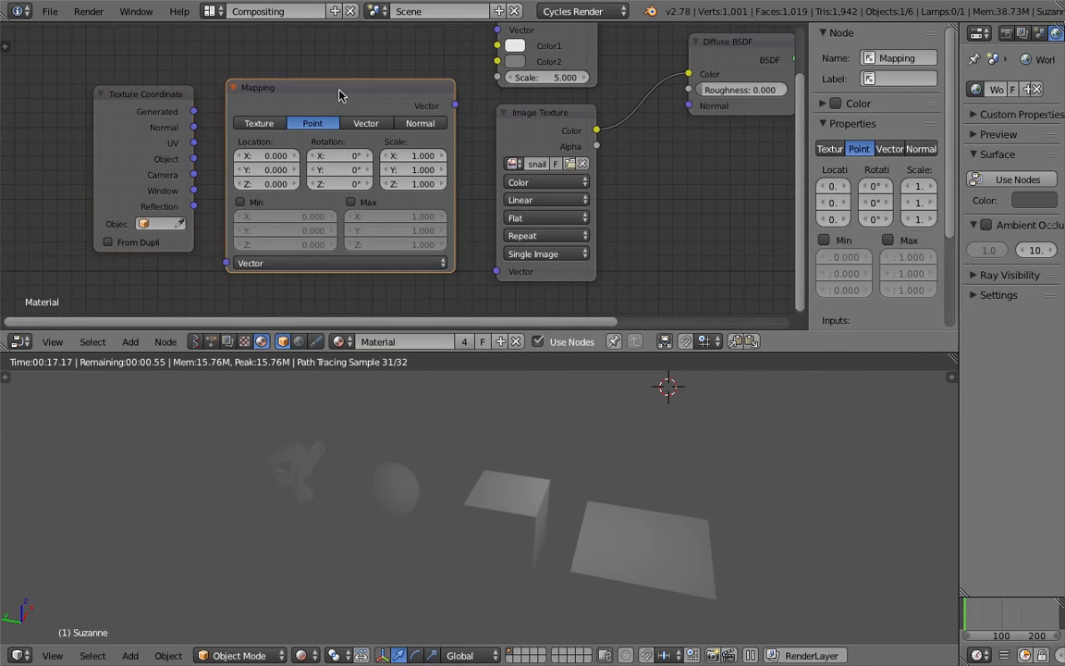
pyautogui.scroll(-1, 328, 115)
pyautogui.moveTo(313, 113); pyautogui.dragTo(317, 80)
pyautogui.moveTo(217, 101); pyautogui.dragTo(200, 108)
pyautogui.moveTo(276, 129); pyautogui.dragTo(267, 116, button='middle')
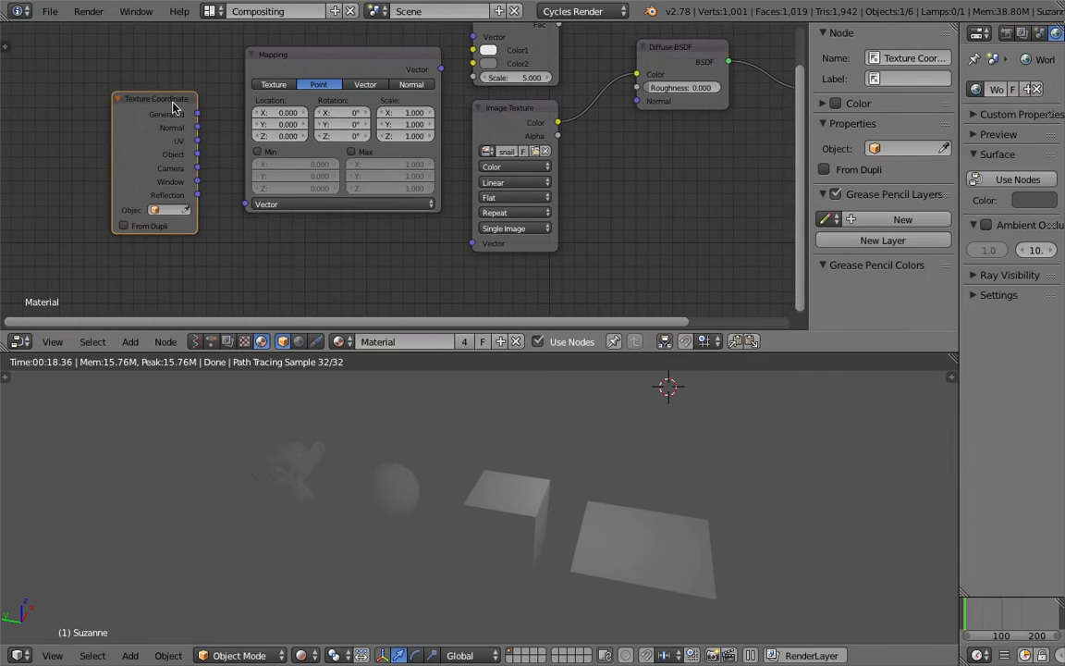
pyautogui.scroll(-1, 176, 130)
pyautogui.moveTo(132, 158); pyautogui.dragTo(101, 158)
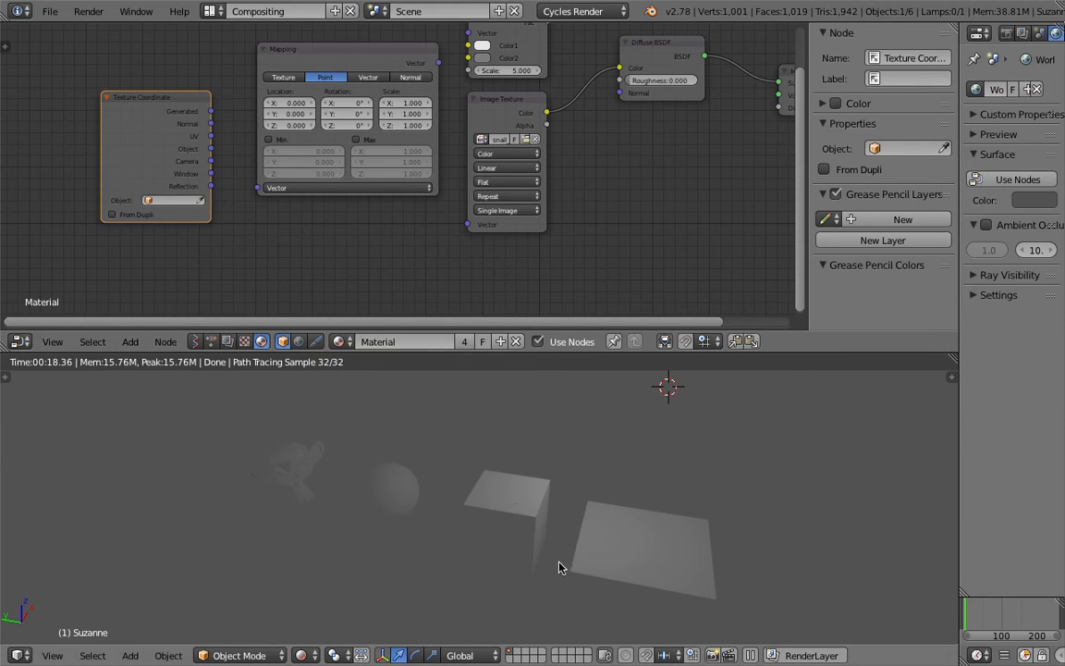
pyautogui.click(172, 200)
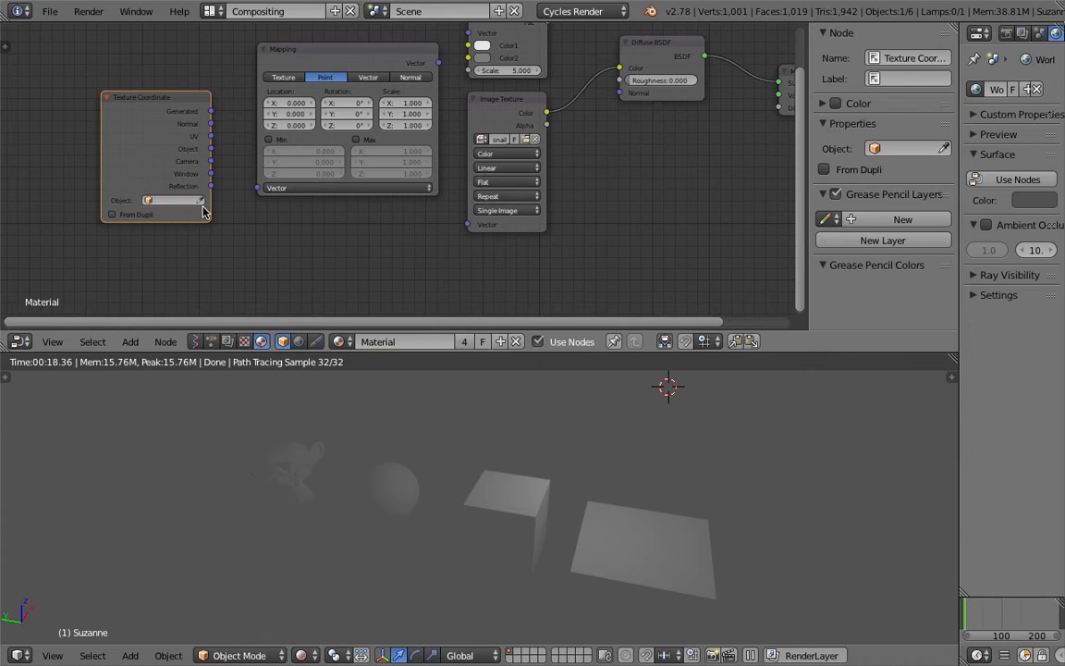
# Step: Connect the Texture Coordinate's Generated output directly to the Image Texture's Vector input, and save the file
pyautogui.moveTo(177, 108); pyautogui.dragTo(467, 225)
pyautogui.moveTo(609, 507); pyautogui.dragTo(644, 558, button='middle')
pyautogui.hotkey('ctrl', 's')
pyautogui.click(563, 530)
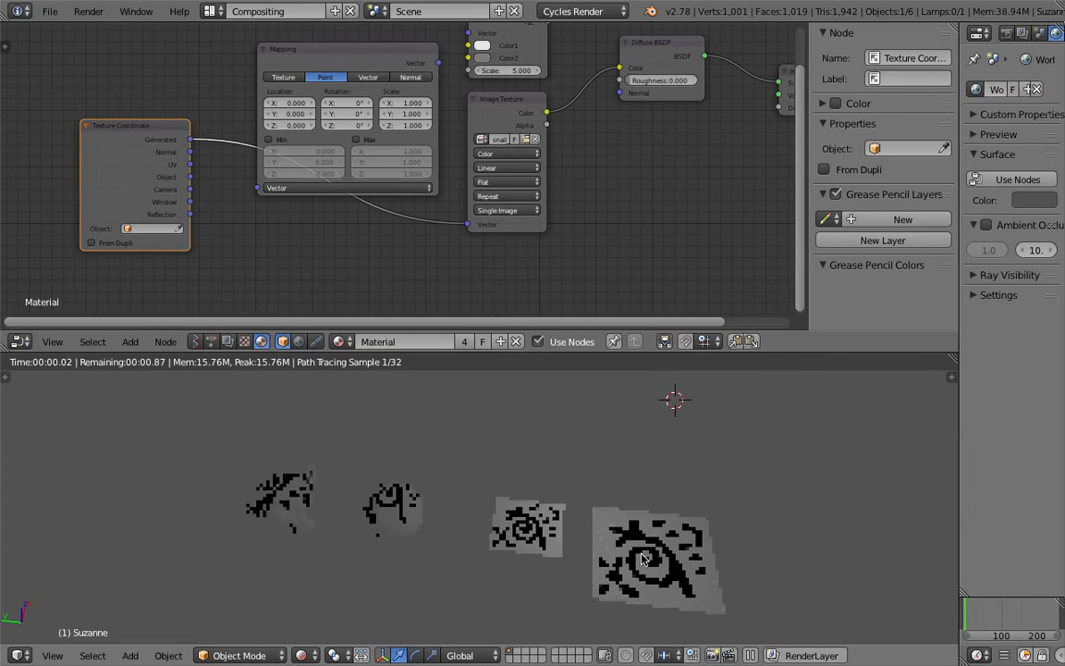
# Step: Select the plane, return the 3D view to Solid shading, and save the file
pyautogui.moveTo(573, 533); pyautogui.dragTo(387, 499, button='middle')
pyautogui.rightClick(643, 540)
pyautogui.moveTo(592, 490); pyautogui.dragTo(347, 635, button='middle')
pyautogui.click(301, 654)
pyautogui.click(342, 566)
pyautogui.hotkey('ctrl', 's')
pyautogui.click(553, 525)
# Step: Duplicate the plane at the end of the row and scale the copy by about 1.56 along the X axis
pyautogui.moveTo(561, 524); pyautogui.dragTo(527, 509, button='middle')
pyautogui.hotkey('shift', 'd')
pyautogui.click(568, 518)
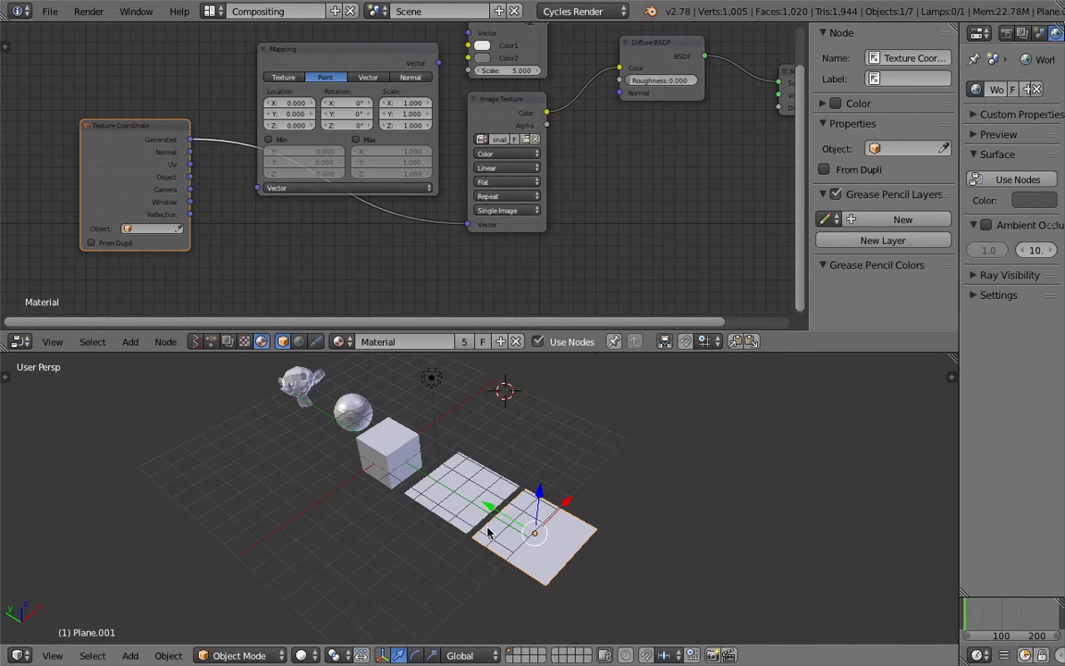
pyautogui.press('s')
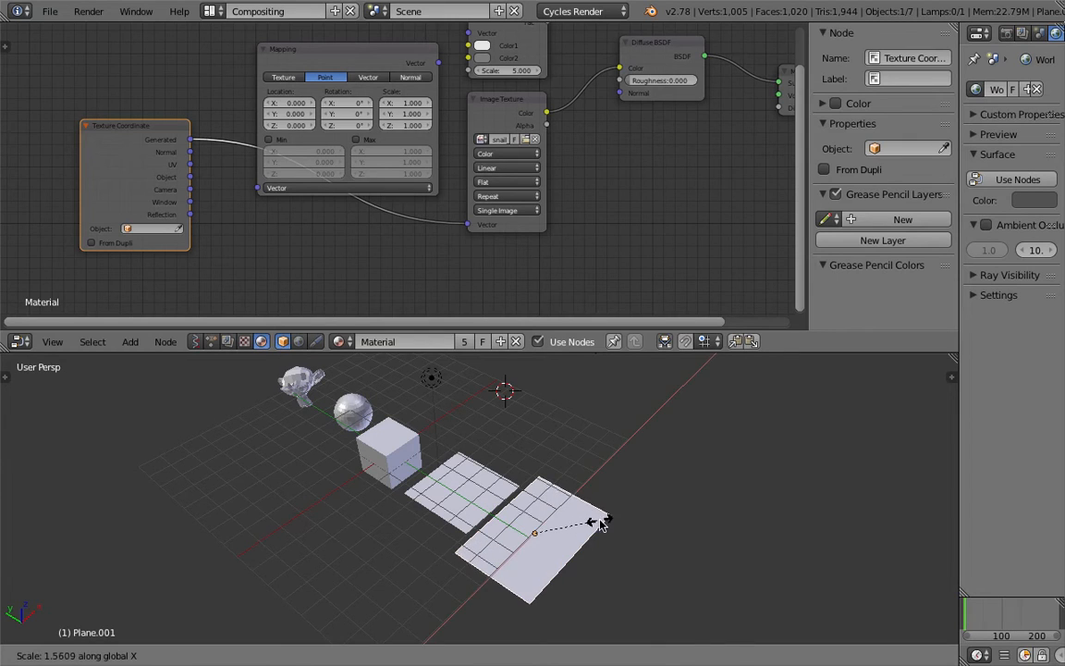
pyautogui.click(590, 527)
# Step: Switch the 3D view to Rendered shading to preview the snail image on the stretched plane, and save the file
pyautogui.click(304, 655)
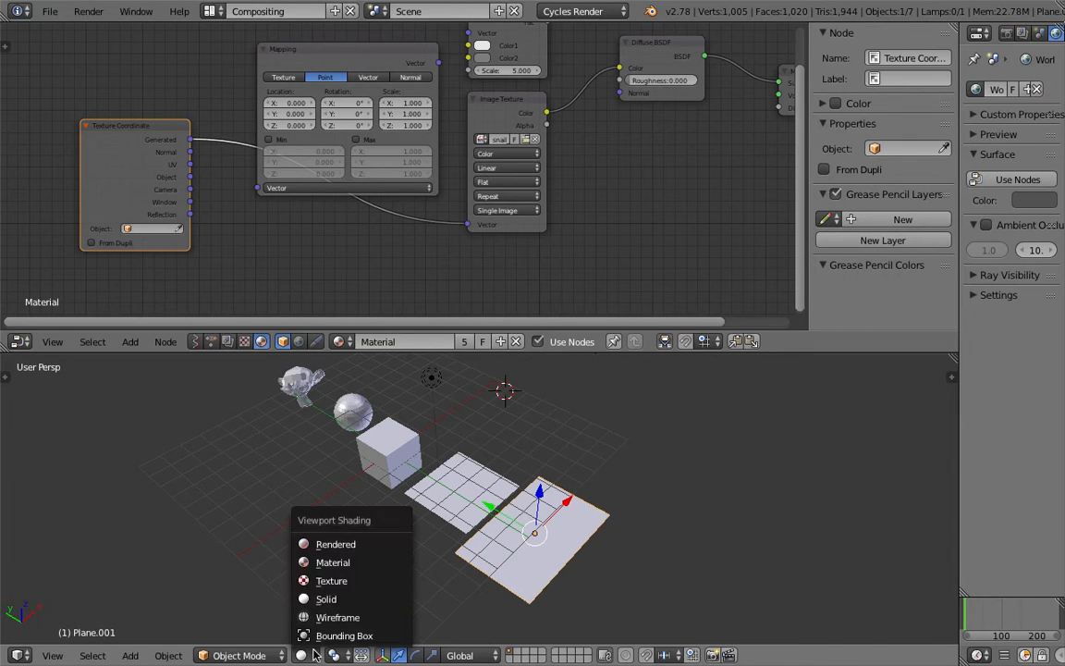
pyautogui.click(333, 542)
pyautogui.moveTo(497, 539); pyautogui.dragTo(623, 559, button='middle')
pyautogui.hotkey('ctrl', 's')
pyautogui.click(585, 504)
pyautogui.moveTo(584, 503); pyautogui.dragTo(481, 573, button='middle')
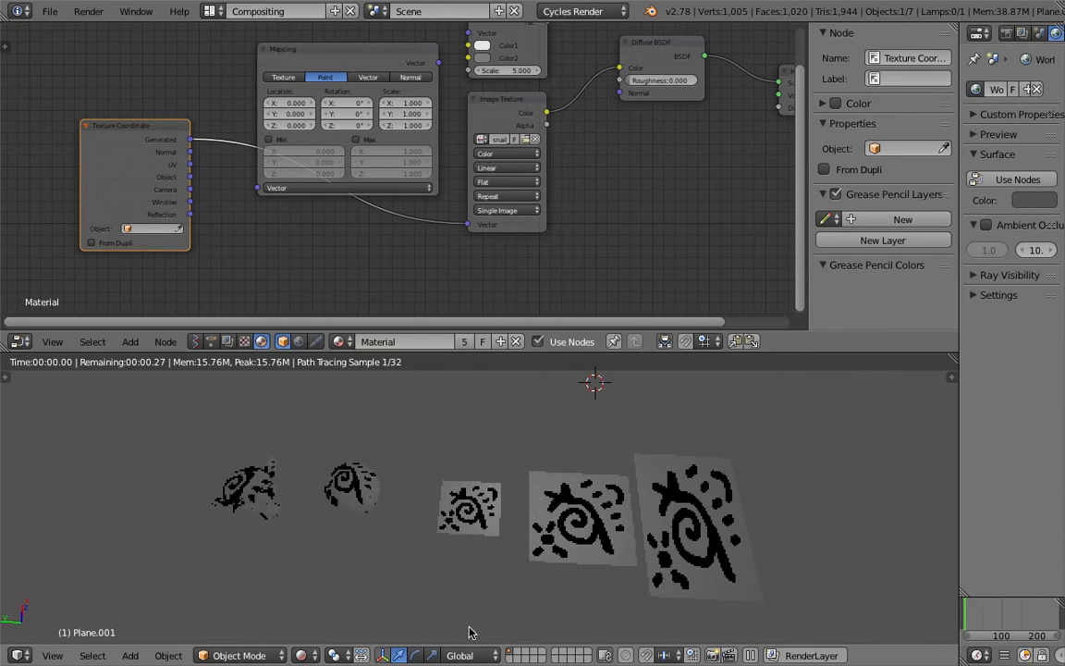
# Step: Return the 3D view to Solid shading and move the lamp toward the stretched plane's end of the row
pyautogui.click(311, 655)
pyautogui.click(333, 596)
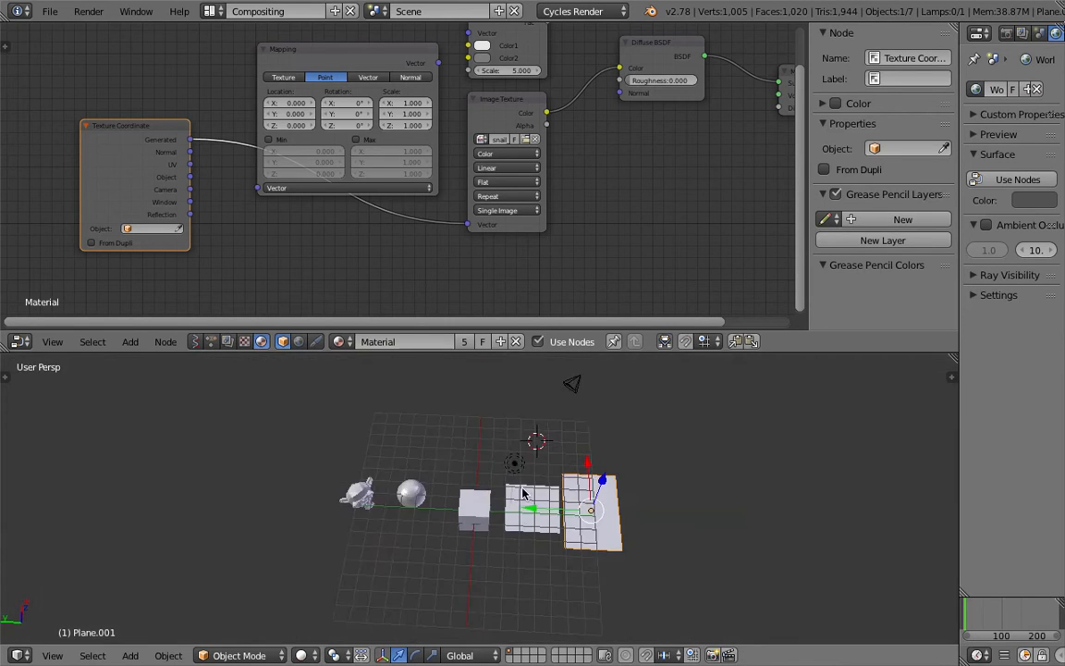
pyautogui.rightClick(507, 433)
pyautogui.press('g')
pyautogui.click(659, 432)
# Step: Duplicate the lamp to the monkey's end of the row, and fine-tune the original lamp's position near the stretched plane
pyautogui.hotkey('shift', 'd')
pyautogui.click(314, 465)
pyautogui.rightClick(634, 425)
pyautogui.press('g')
pyautogui.click(637, 428)
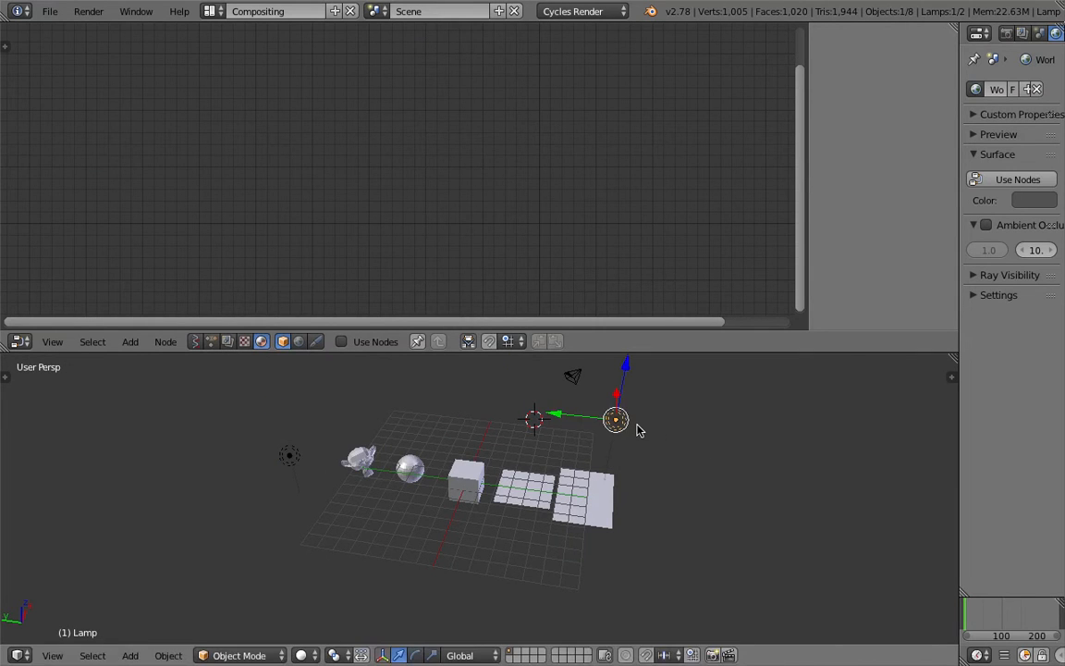
# Step: Widen the Properties editor, enable nodes for the lamp near the stretched plane, and set its emission color to pale yellow
pyautogui.moveTo(961, 156); pyautogui.dragTo(825, 157)
pyautogui.click(972, 33)
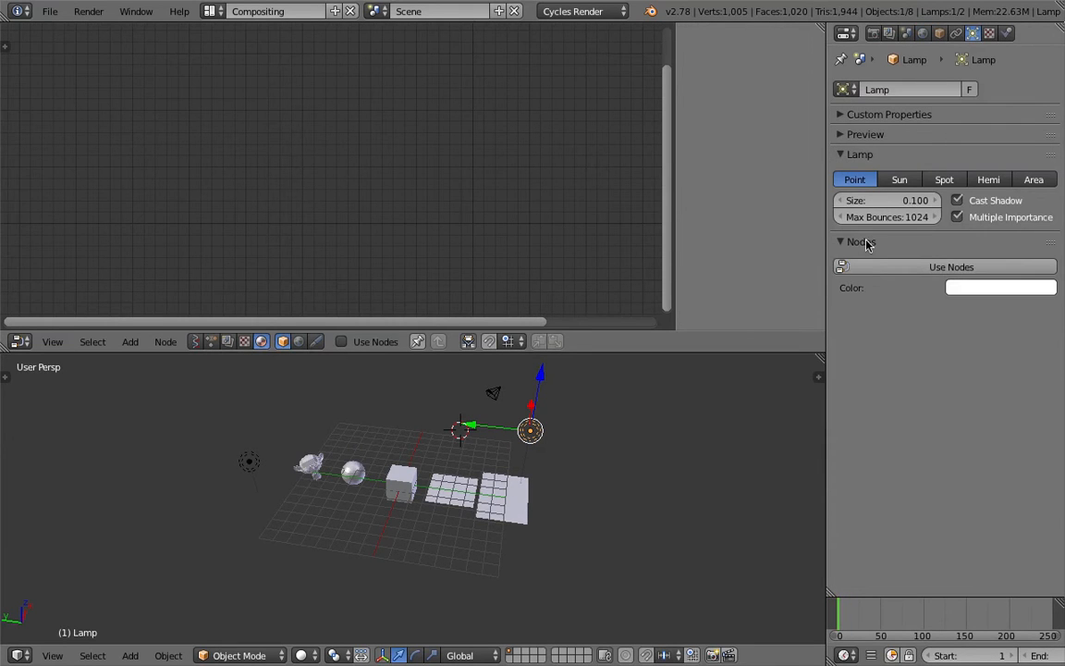
pyautogui.click(911, 268)
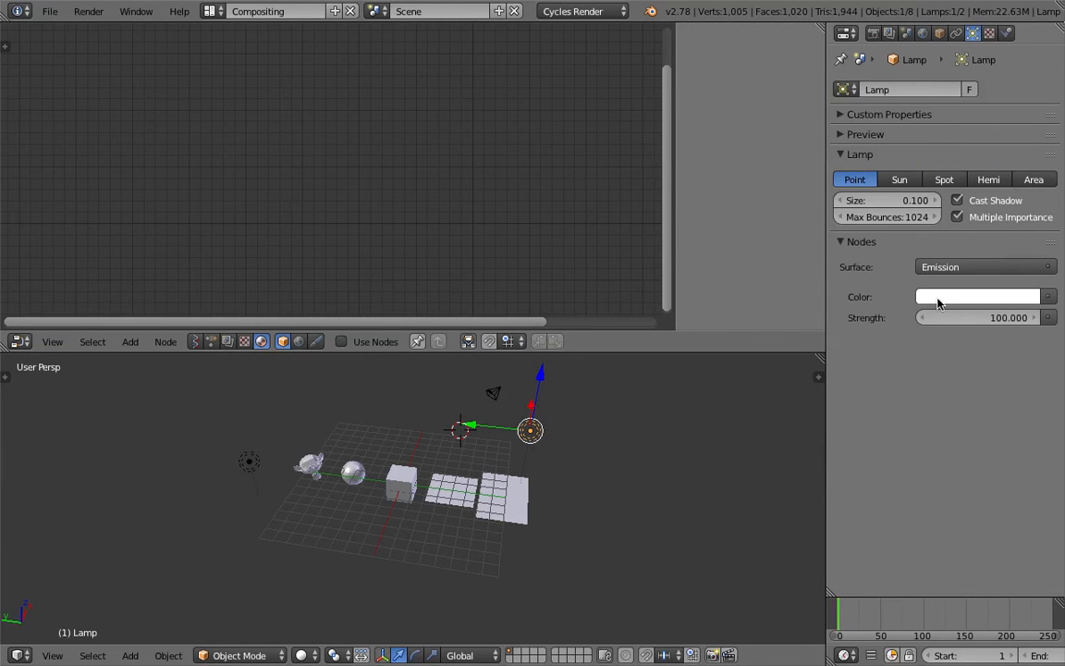
pyautogui.press('Home')
pyautogui.scroll(2, 352, 166)
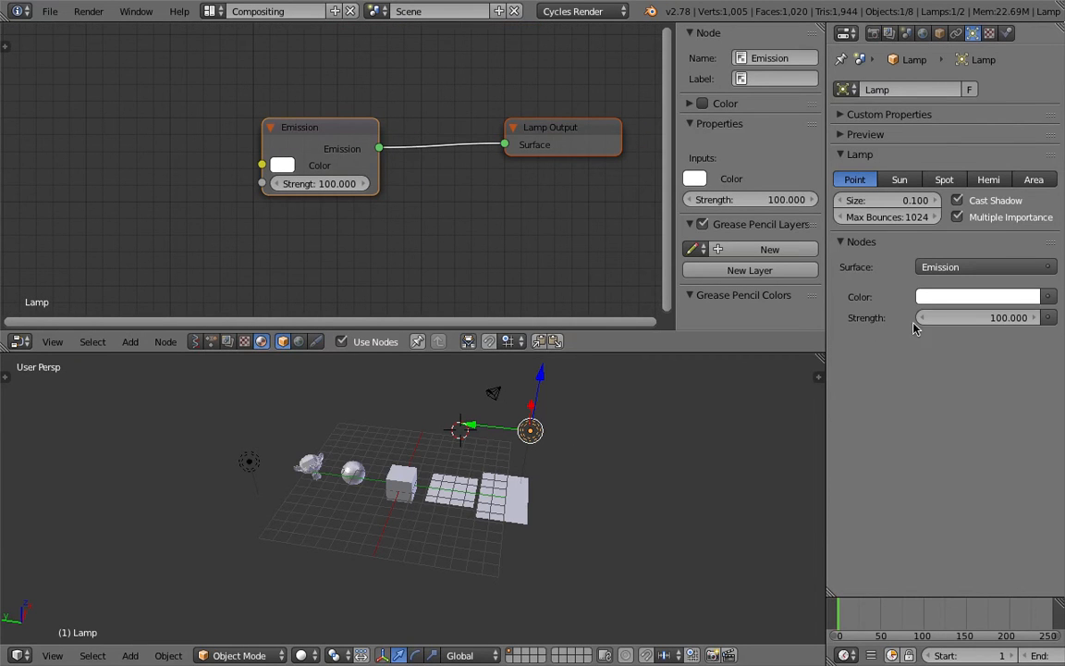
pyautogui.click(945, 298)
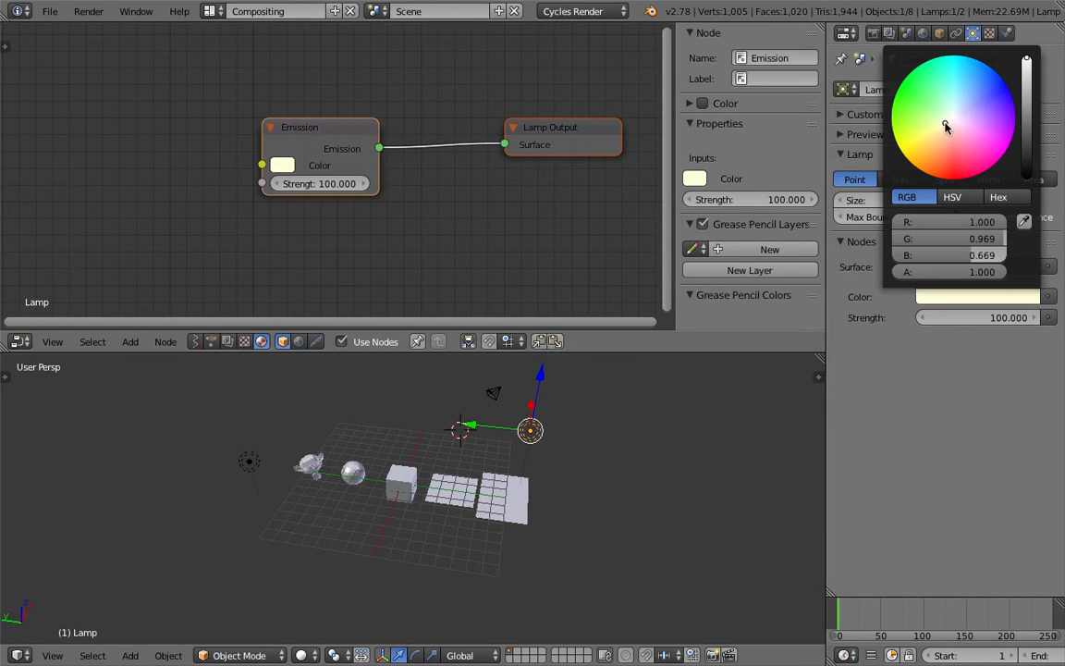
# Step: Enable nodes for the lamp beside the monkey and set its emission color to pale light blue
pyautogui.rightClick(250, 467)
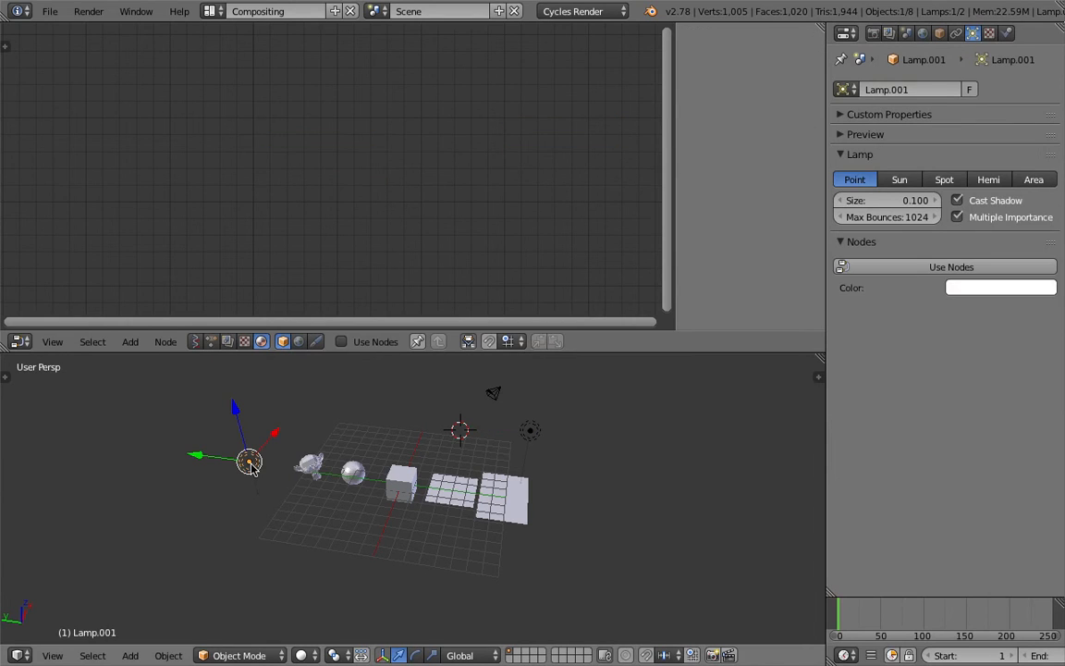
pyautogui.click(962, 266)
pyautogui.click(974, 297)
pyautogui.click(955, 118)
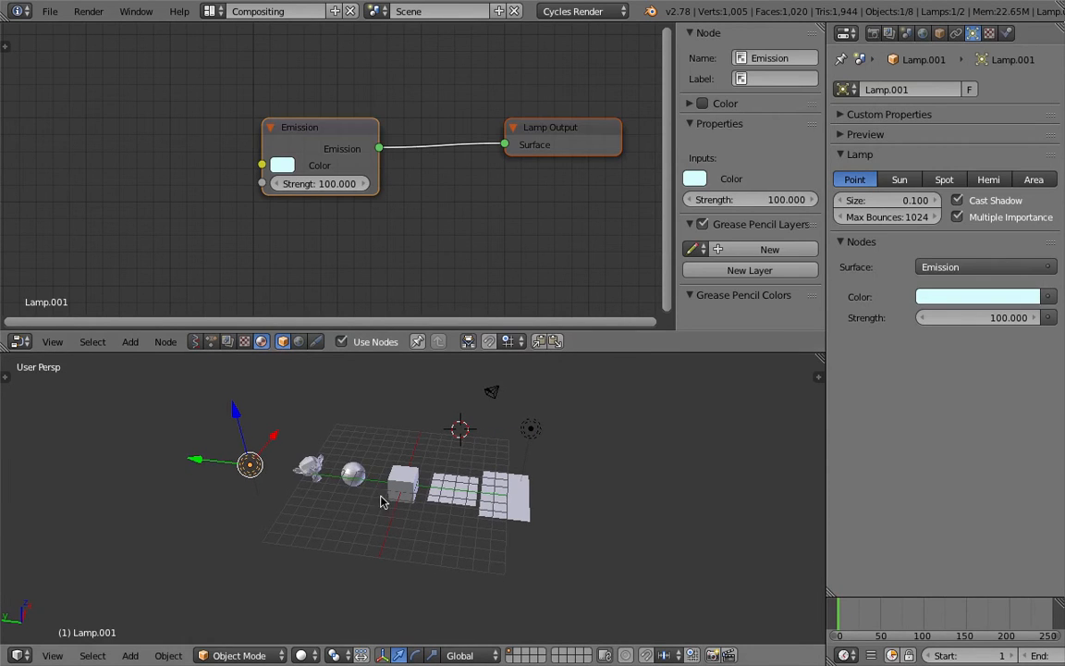
# Step: Switch the 3D view to Rendered shading to preview the tinted lighting on the row of objects, and save the file
pyautogui.click(302, 655)
pyautogui.click(352, 542)
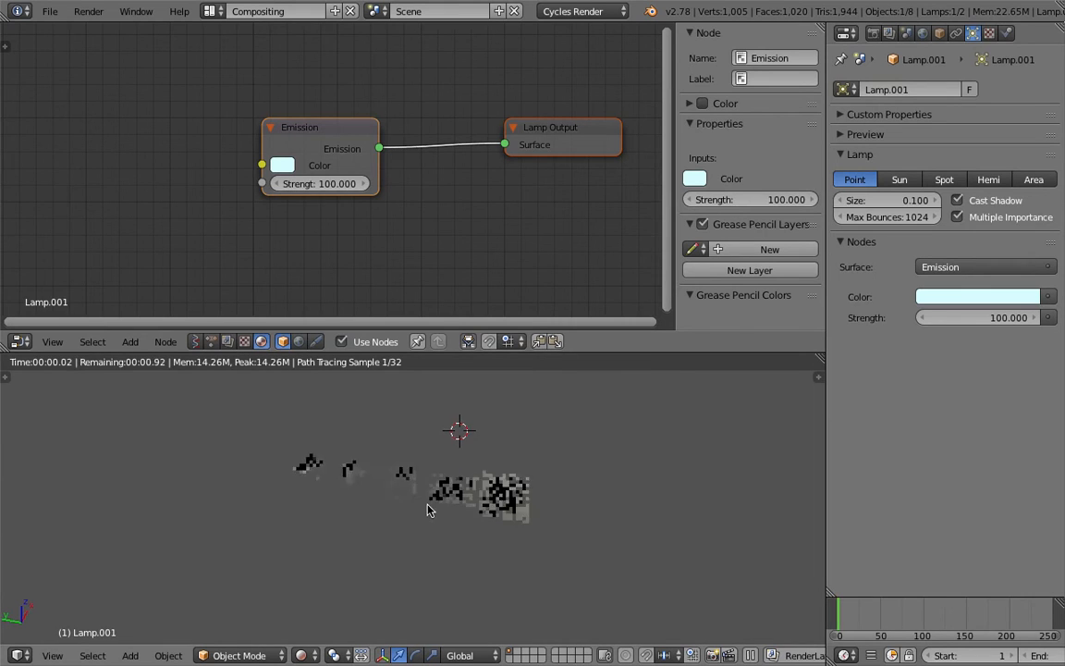
pyautogui.scroll(2, 453, 519)
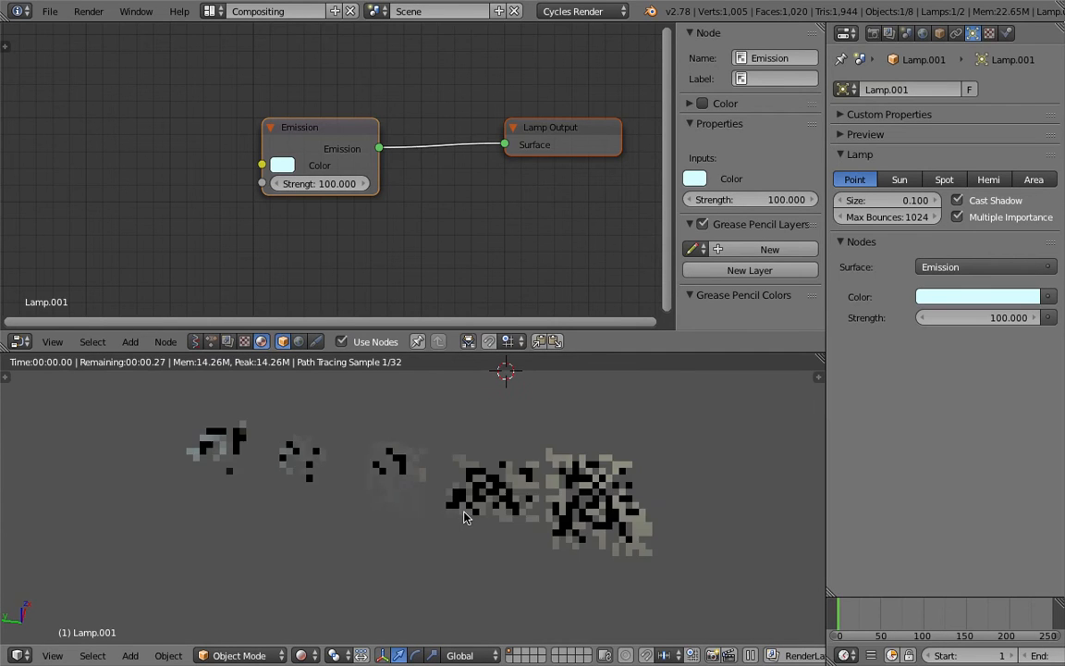
pyautogui.hotkey('ctrl', 's')
pyautogui.click(466, 515)
pyautogui.scroll(2, 573, 548)
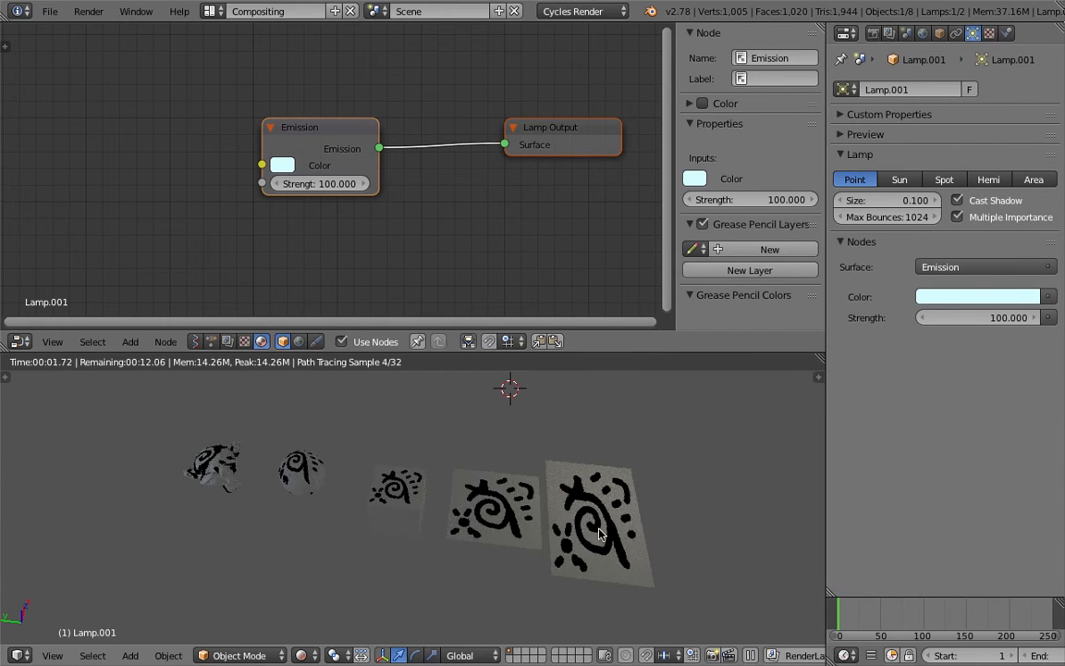
# Step: Select the stretched plane and insert the Mapping node into the link between the Texture Coordinate and Image Texture nodes
pyautogui.rightClick(528, 467)
pyautogui.scroll(-4, 202, 262)
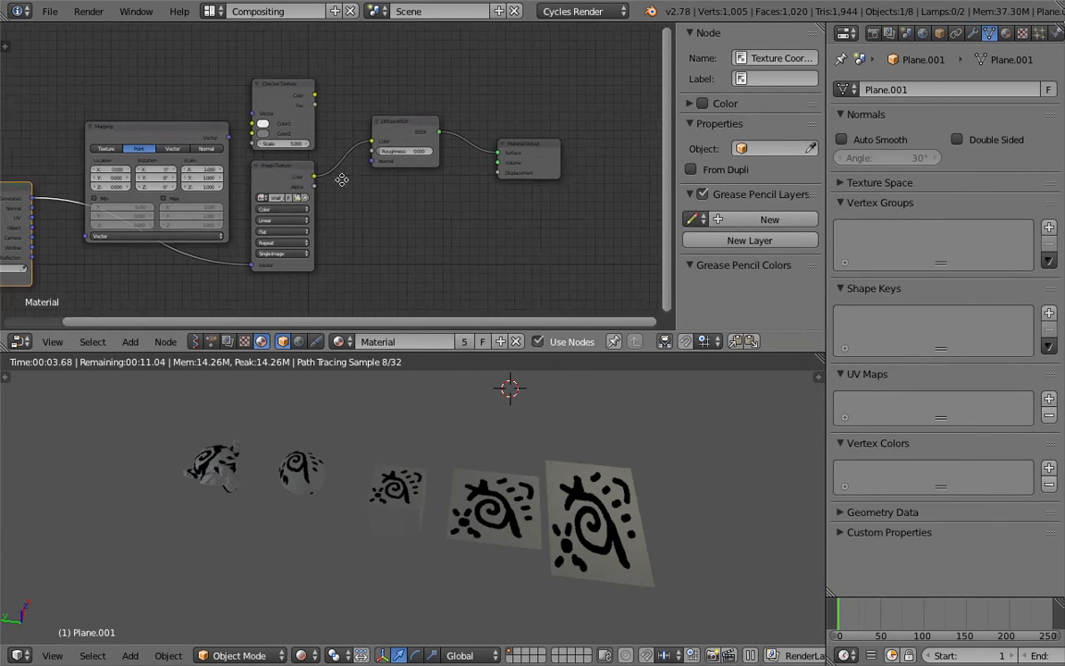
pyautogui.moveTo(282, 113); pyautogui.dragTo(273, 79)
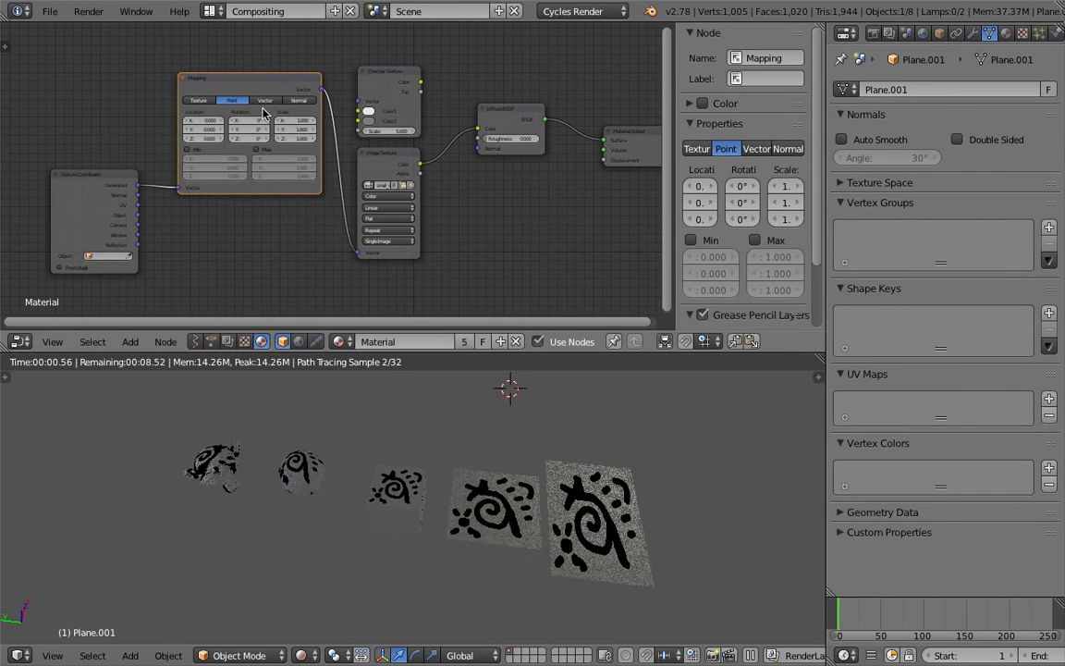
pyautogui.scroll(1, 256, 94)
pyautogui.moveTo(240, 82); pyautogui.dragTo(225, 103)
pyautogui.scroll(1, 211, 130)
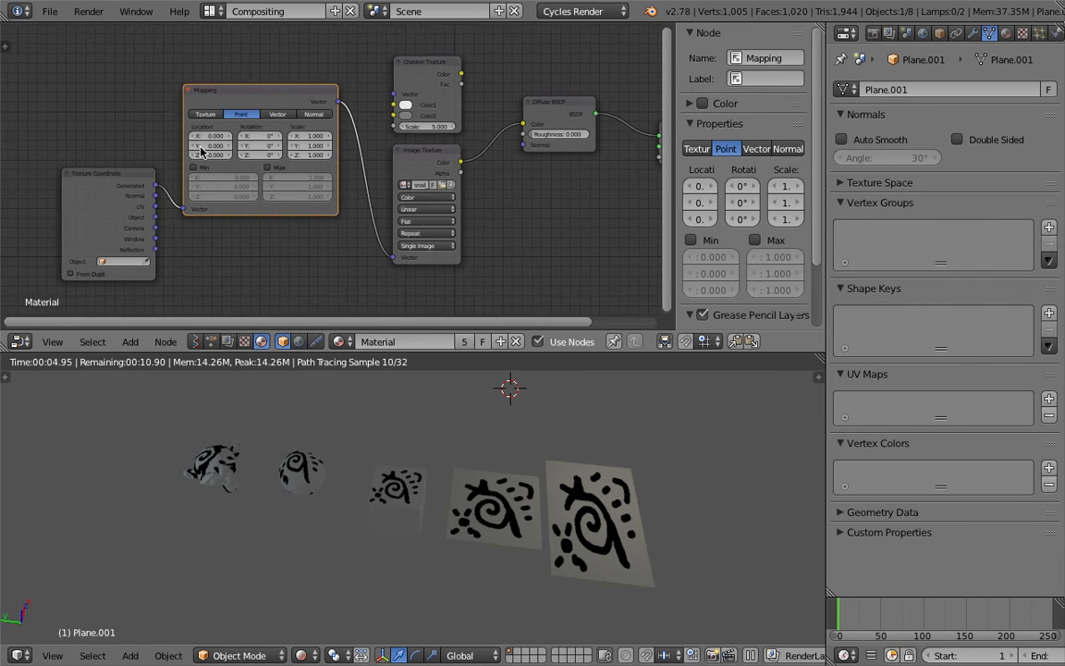
pyautogui.moveTo(178, 94); pyautogui.dragTo(189, 106)
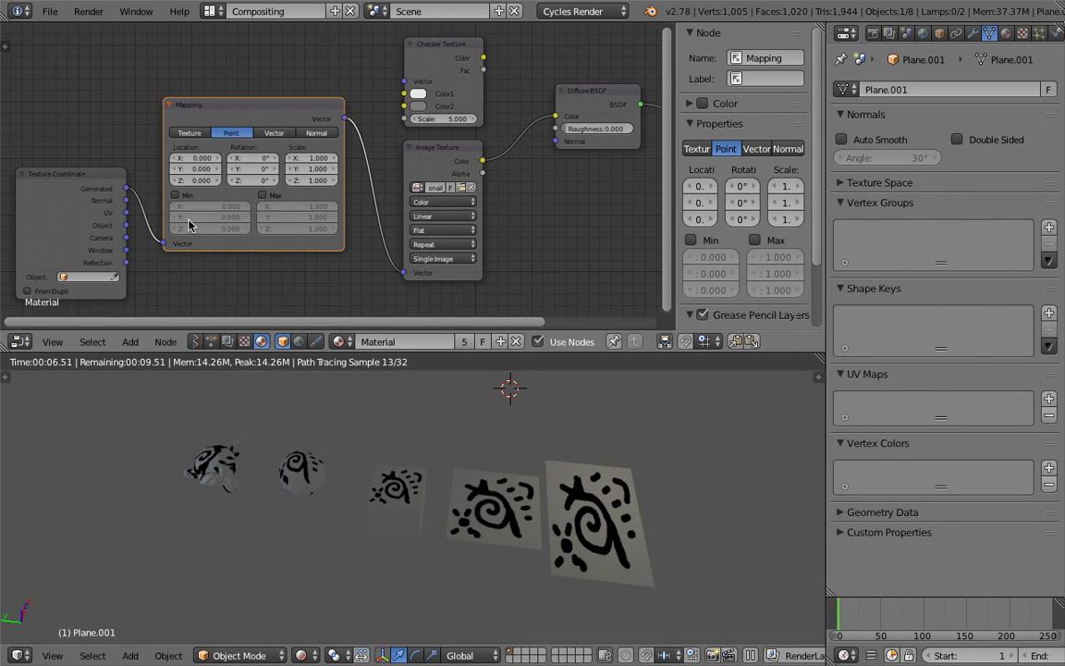
# Step: Reposition the Texture Coordinate node to leave more space before the Mapping node, and save the file
pyautogui.moveTo(188, 73); pyautogui.dragTo(253, 60, button='middle')
pyautogui.click(163, 175)
pyautogui.moveTo(163, 174); pyautogui.dragTo(120, 157)
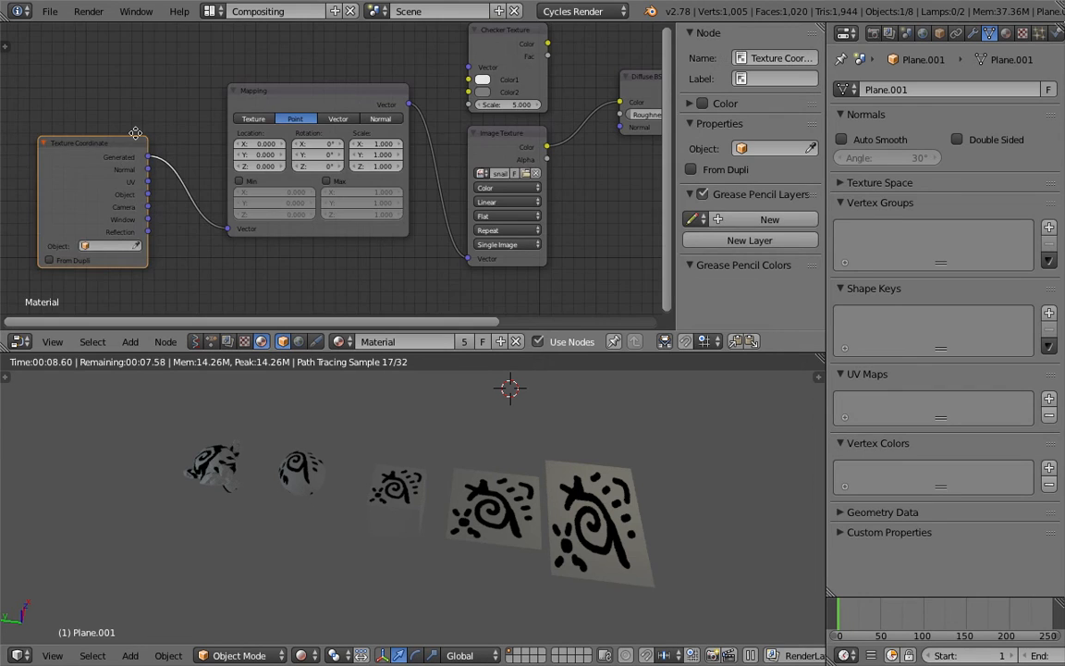
pyautogui.scroll(1, 178, 136)
pyautogui.hotkey('ctrl', 's')
pyautogui.click(125, 130)
pyautogui.scroll(2, 199, 176)
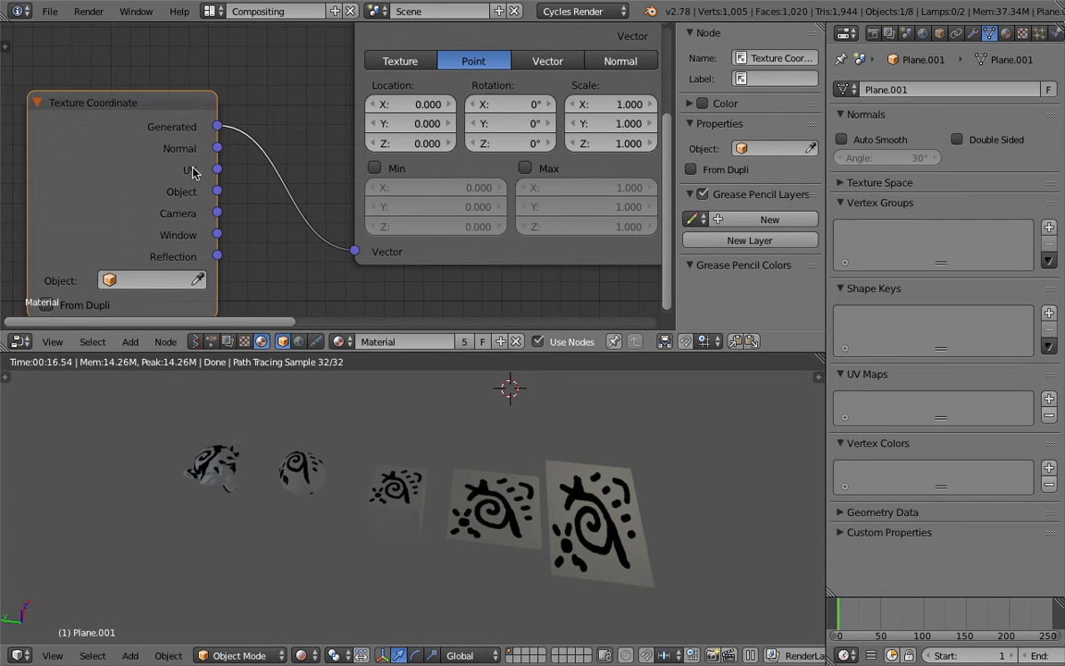
pyautogui.scroll(-1, 192, 172)
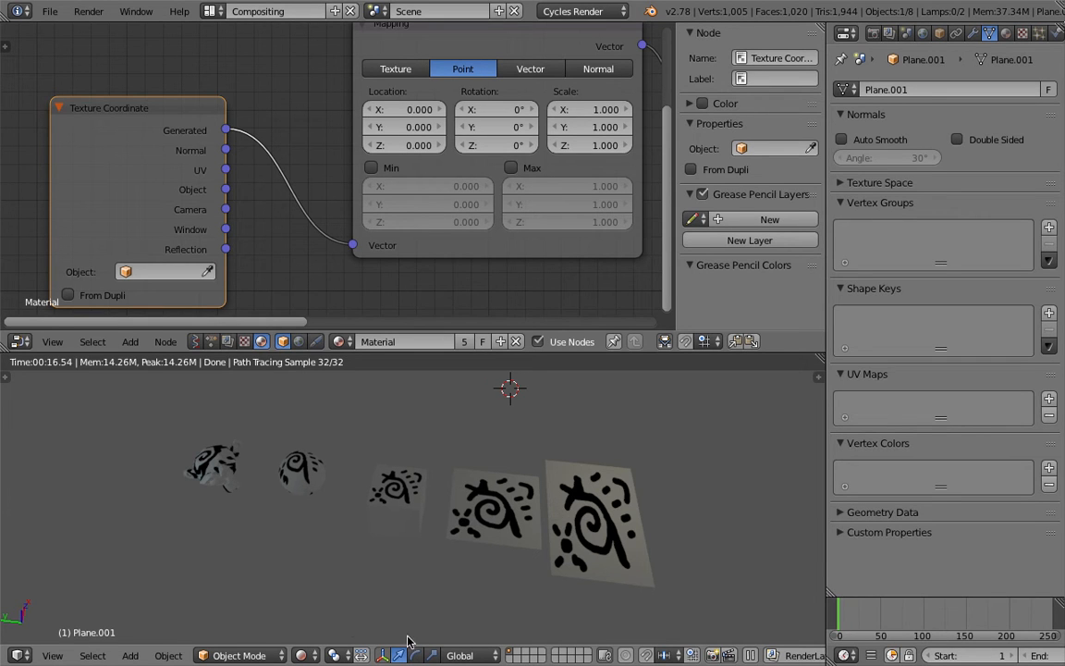
# Step: Return the 3D view to Solid shading and duplicate the cube, offsetting the copy along the X axis
pyautogui.click(307, 654)
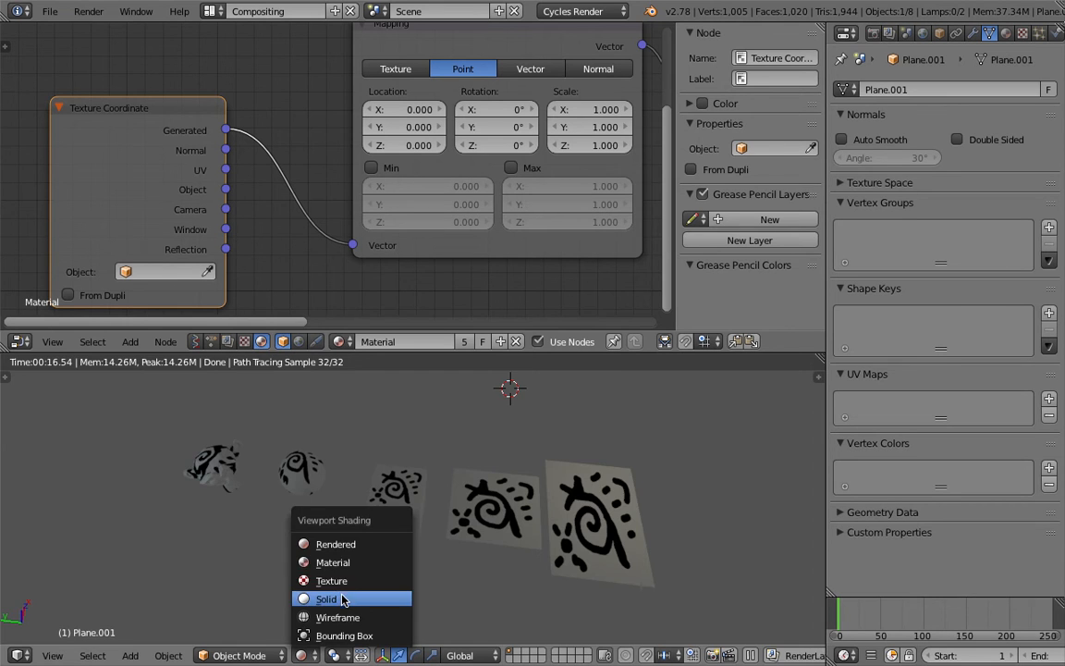
pyautogui.click(329, 599)
pyautogui.rightClick(432, 483)
pyautogui.moveTo(432, 484); pyautogui.dragTo(389, 506, button='middle')
pyautogui.hotkey('shift', 'd')
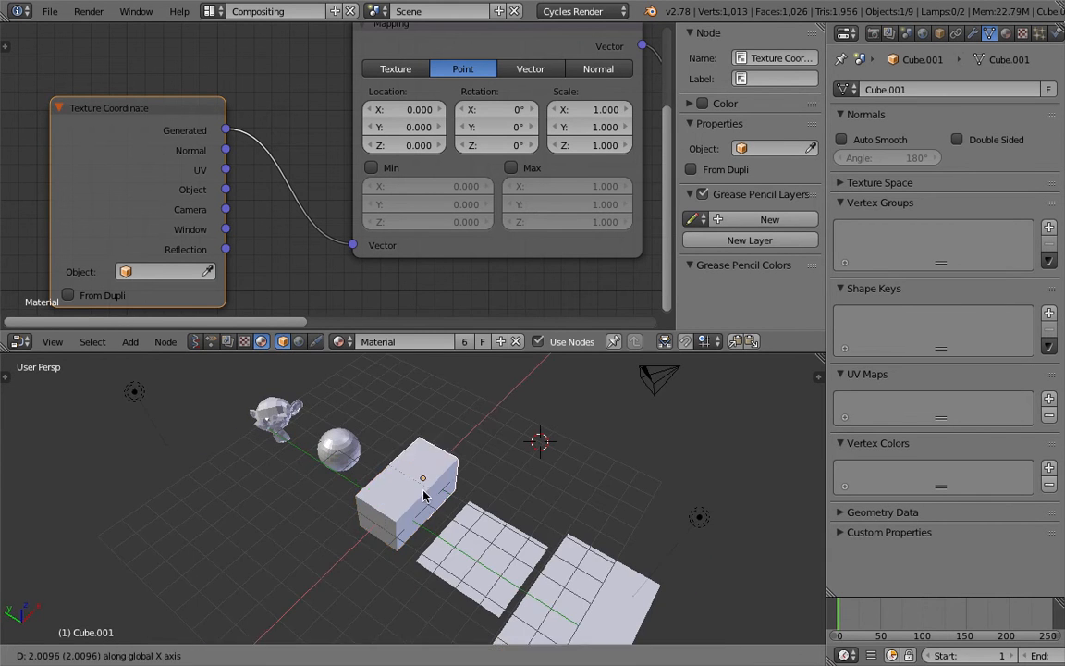
pyautogui.click(446, 458)
# Step: Move the original cube along the X axis, away from its copy
pyautogui.rightClick(404, 502)
pyautogui.press('g')
pyautogui.click(397, 507)
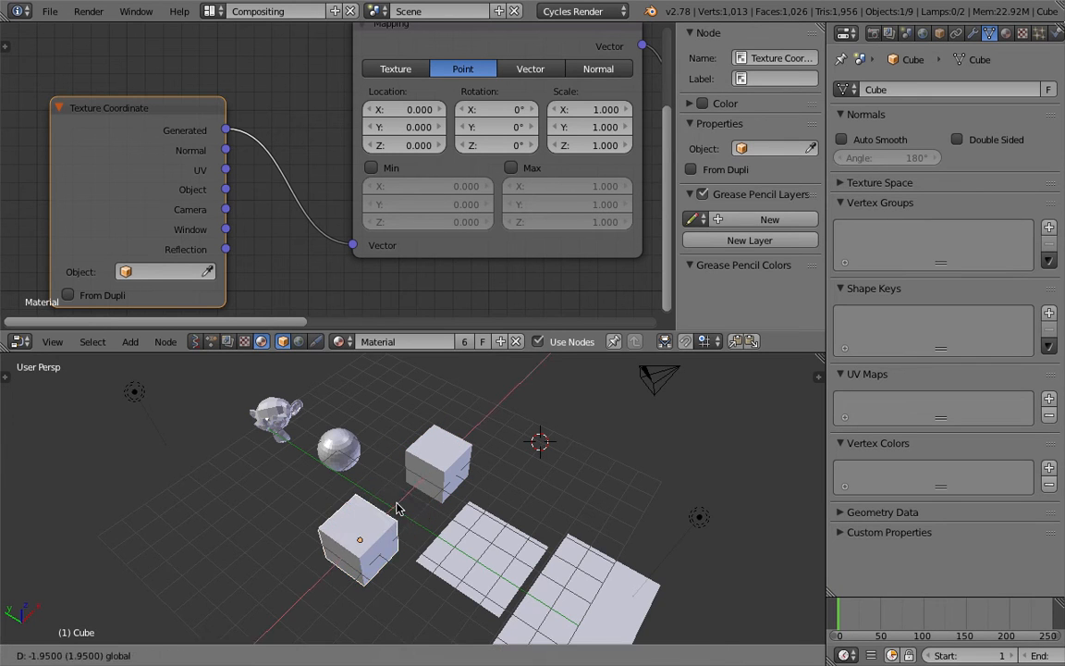
# Step: Unwrap the entire original cube in Edit Mode using Smart UV Project with its default settings
pyautogui.moveTo(398, 510); pyautogui.dragTo(405, 491, button='middle')
pyautogui.press('Tab')
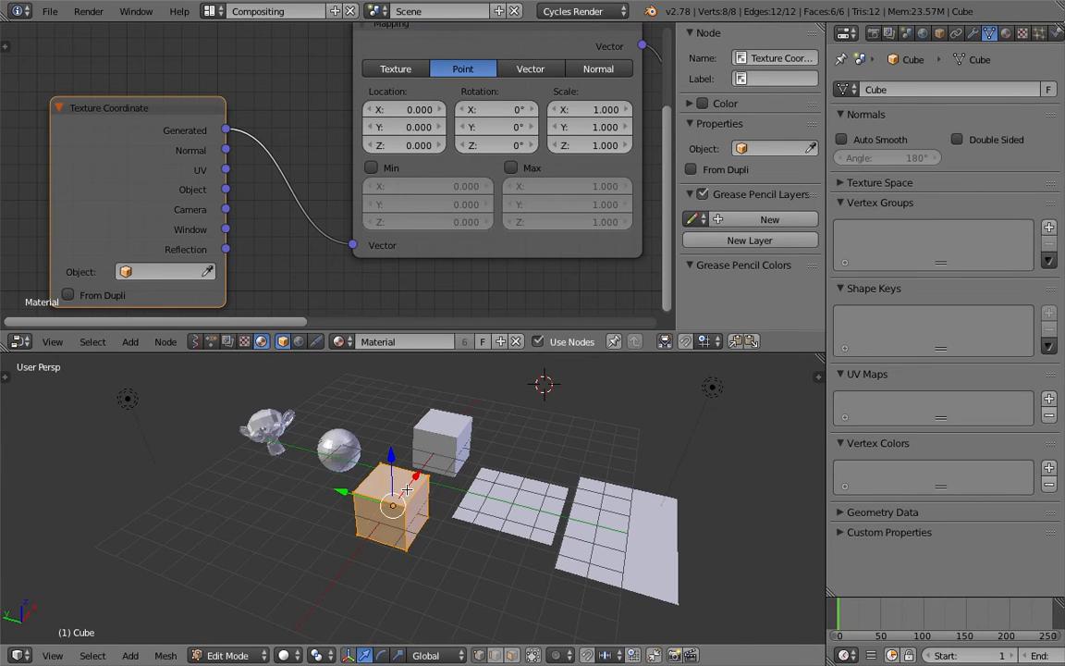
pyautogui.press('u')
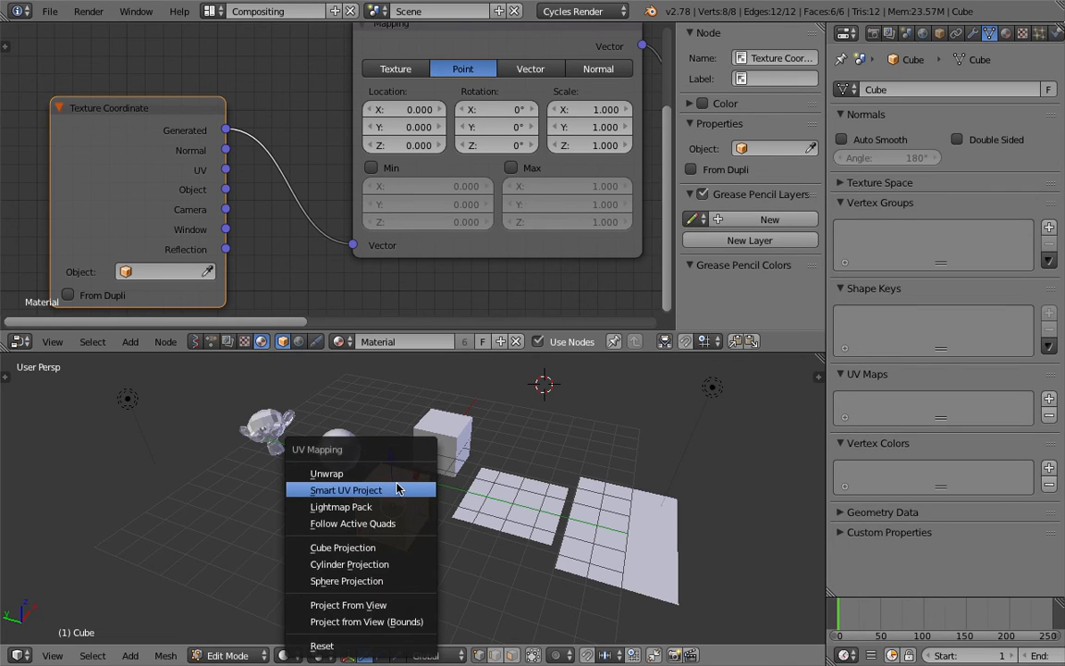
pyautogui.click(396, 490)
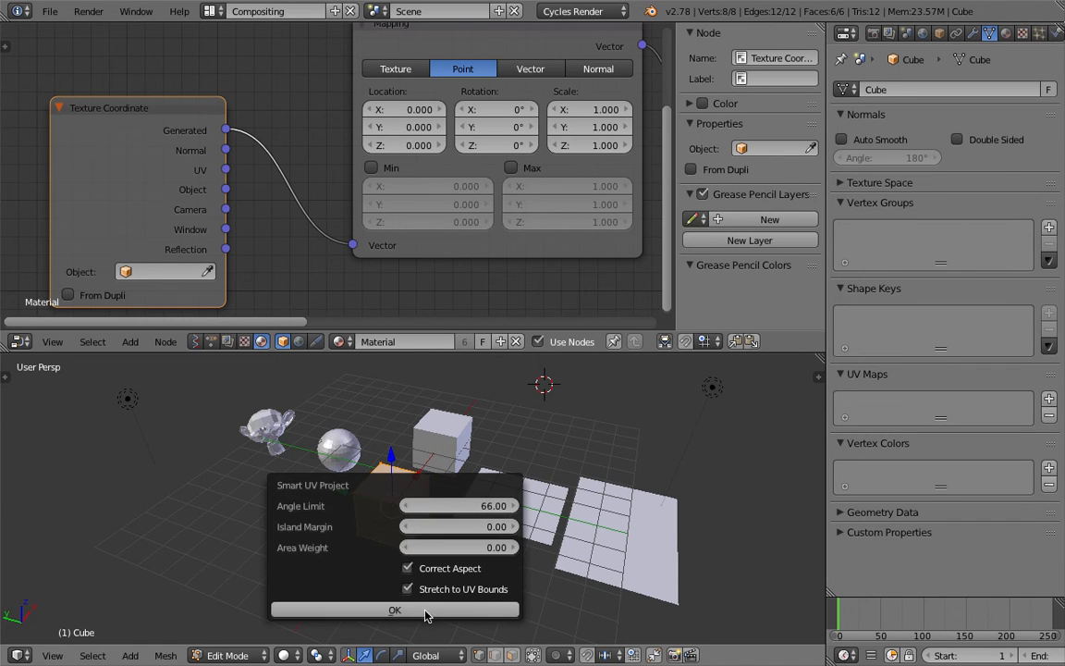
pyautogui.click(383, 552)
# Step: Split the 3D view, change the new area to the UV/Image Editor, and display snail_start.png behind the cube's UV layout
pyautogui.moveTo(820, 359); pyautogui.dragTo(486, 370)
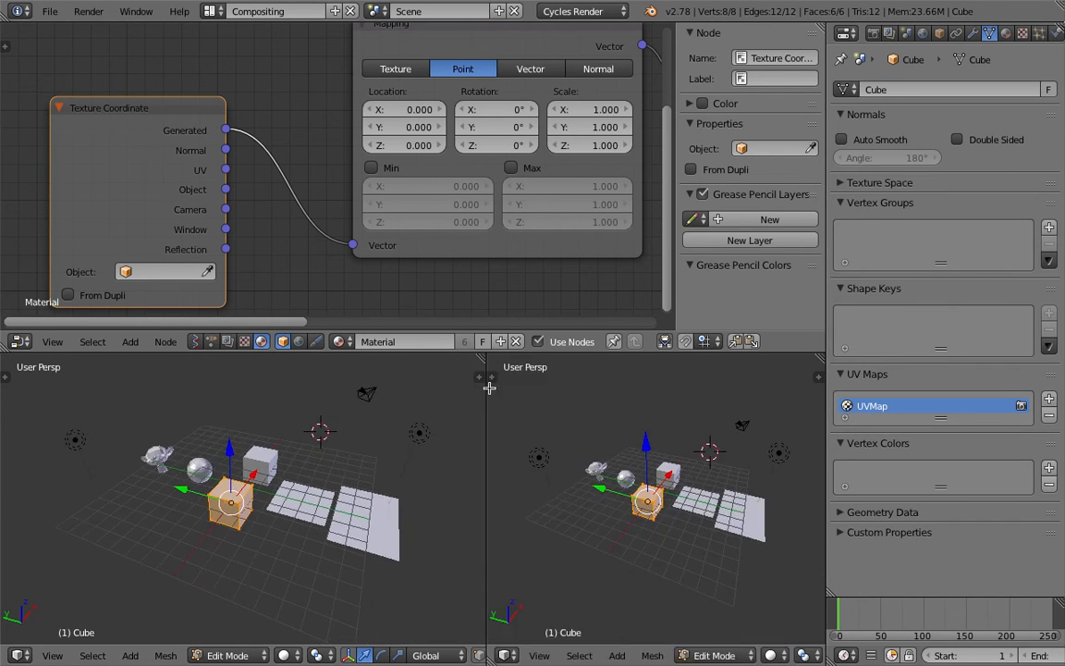
pyautogui.click(506, 655)
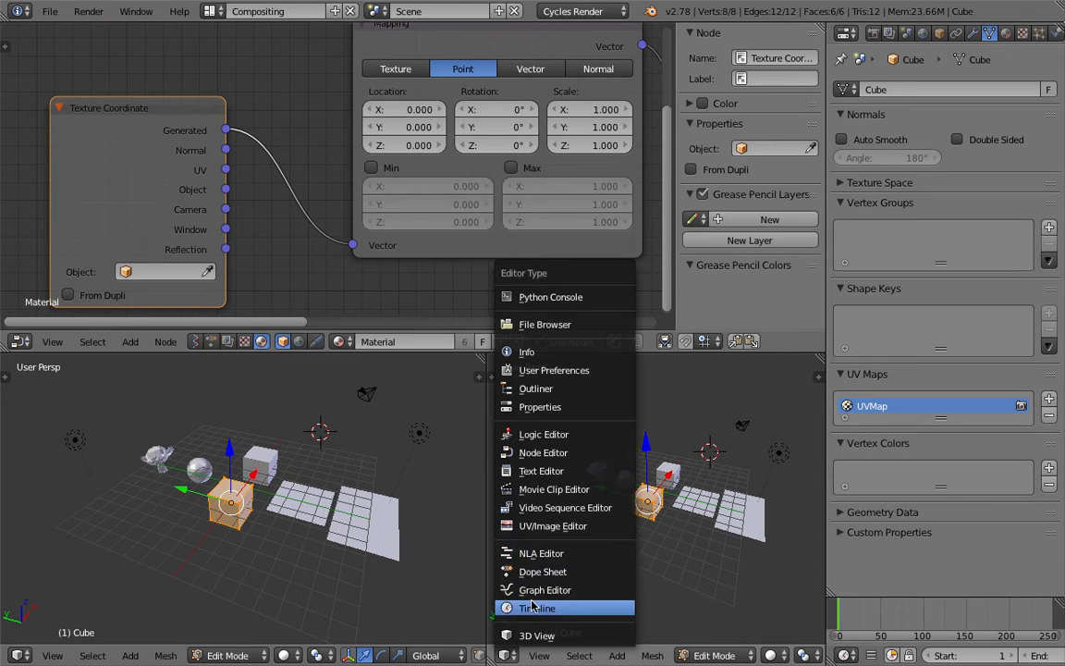
pyautogui.click(516, 477)
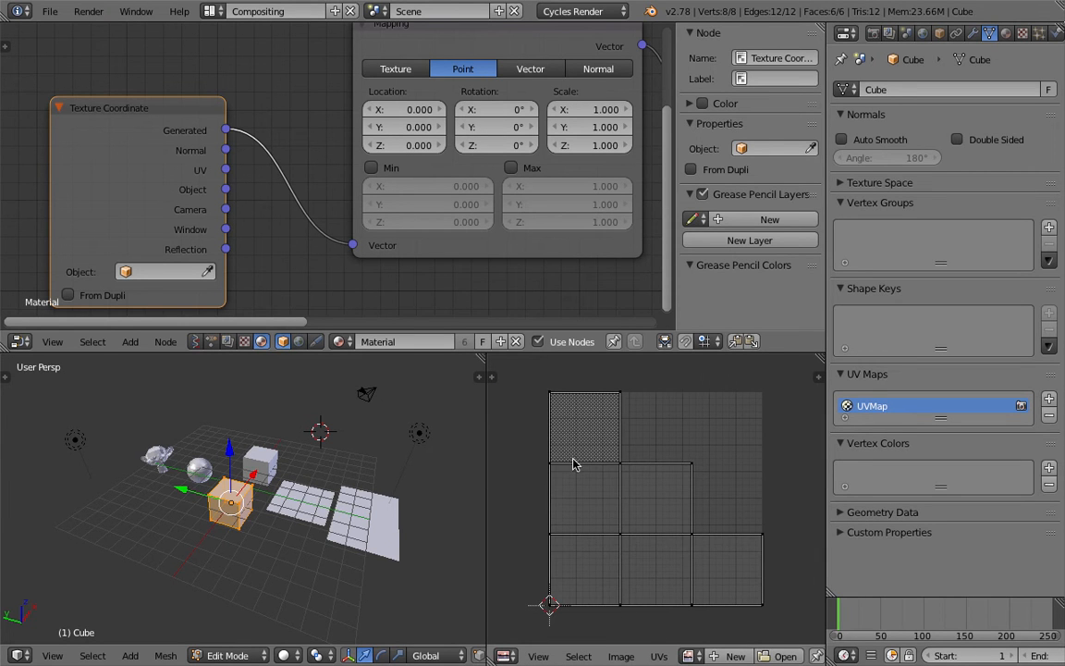
pyautogui.click(689, 655)
pyautogui.click(711, 494)
pyautogui.scroll(-5, 638, 462)
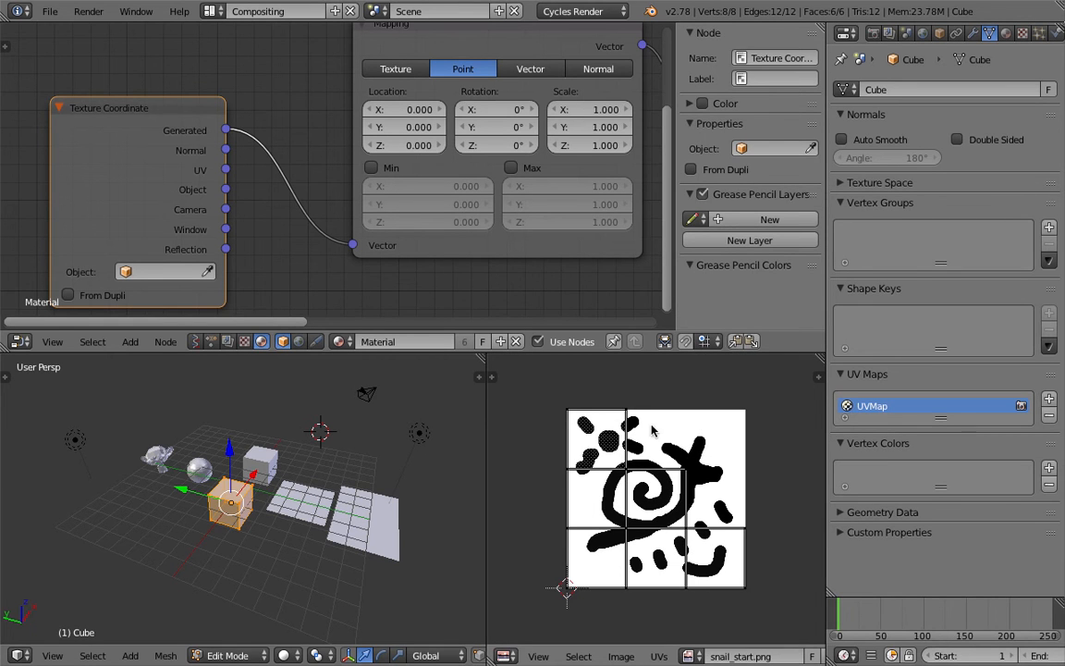
pyautogui.scroll(1, 587, 445)
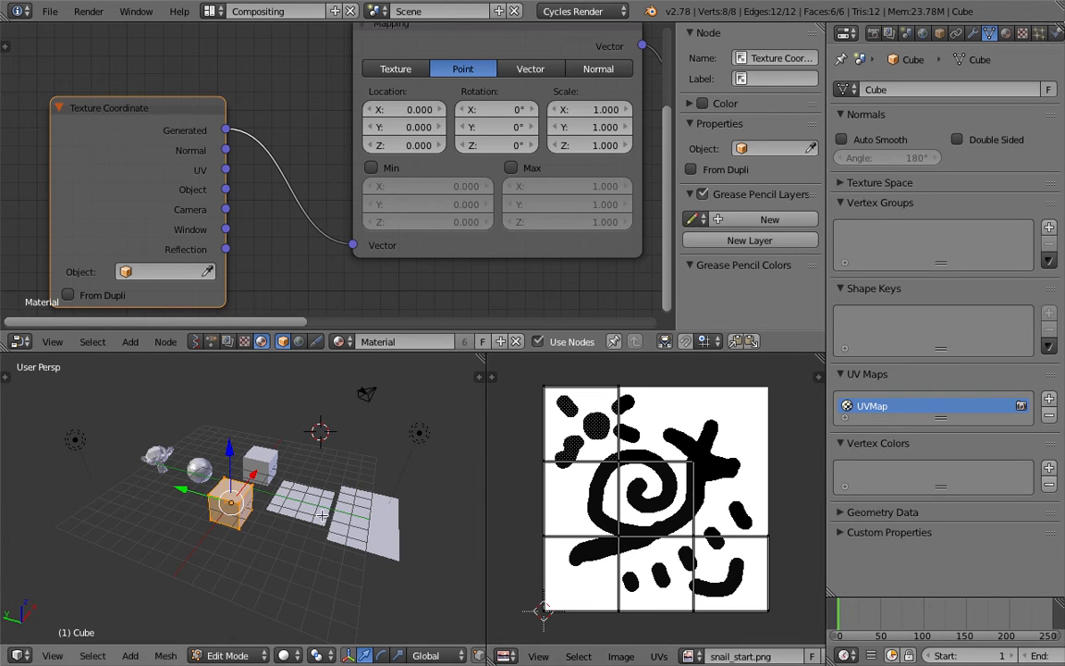
# Step: Unwrap the original cube again with the standard Unwrap method
pyautogui.scroll(3, 245, 486)
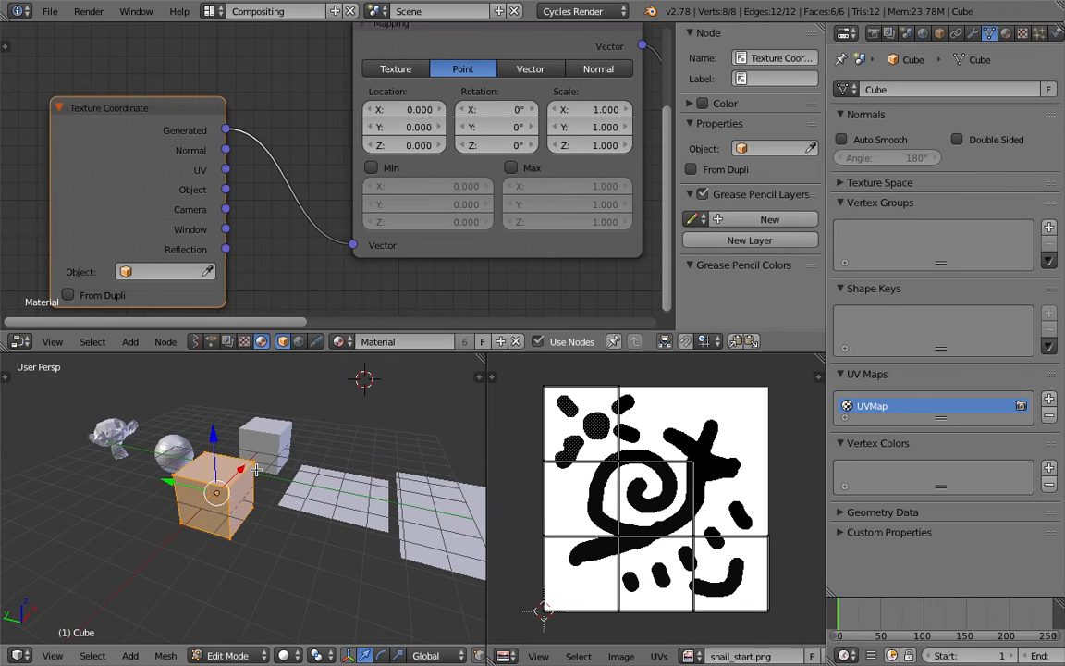
pyautogui.press('u')
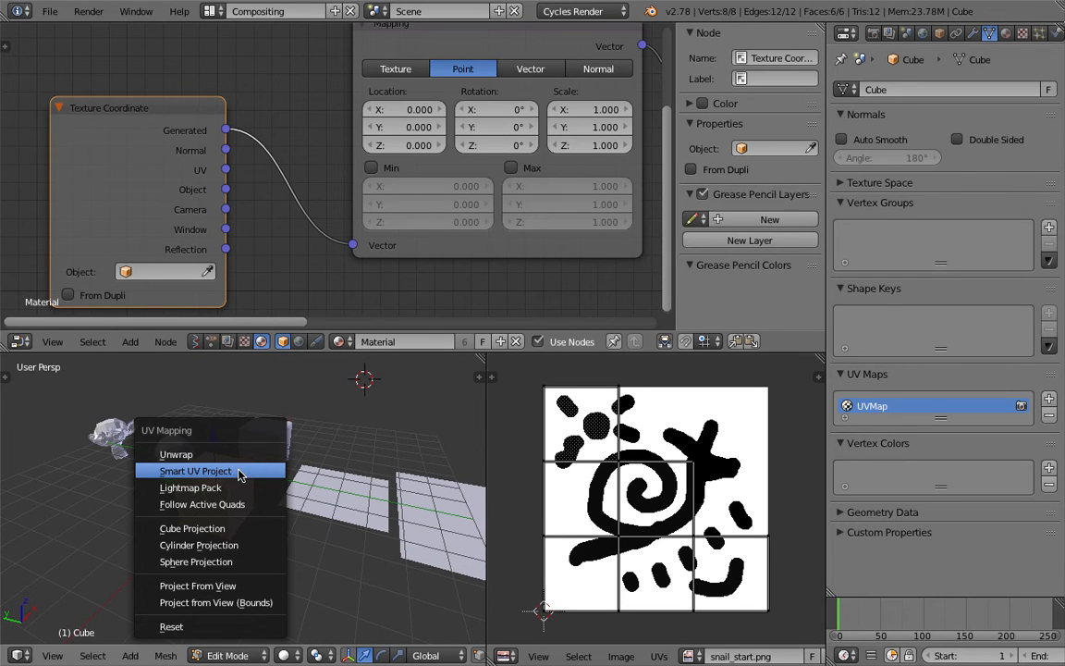
pyautogui.click(222, 452)
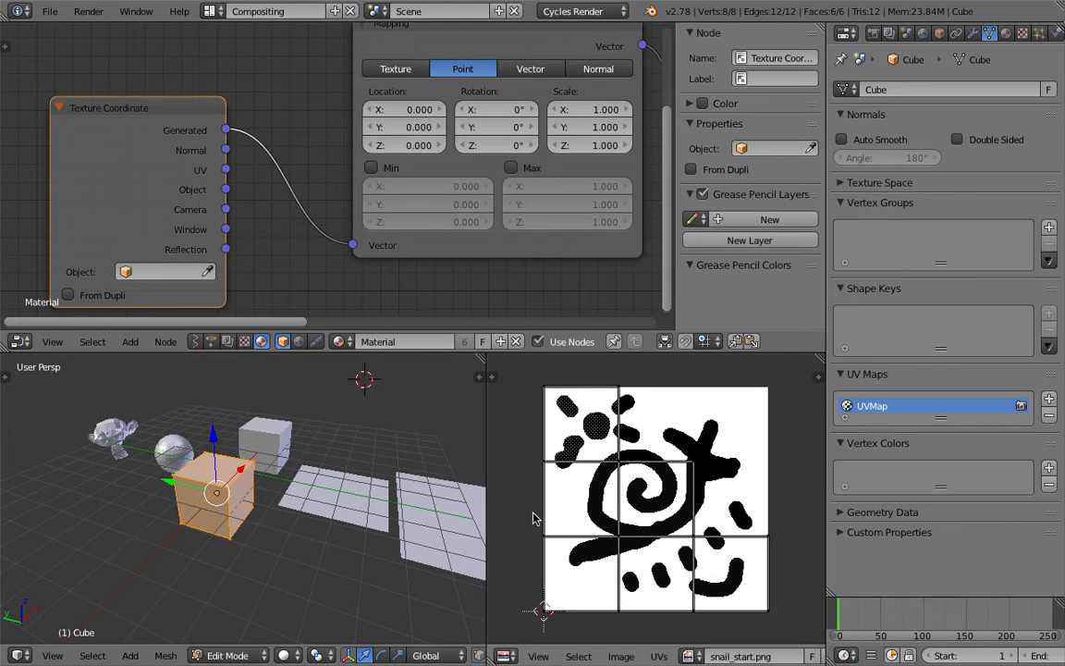
pyautogui.moveTo(315, 500); pyautogui.dragTo(325, 497, button='middle')
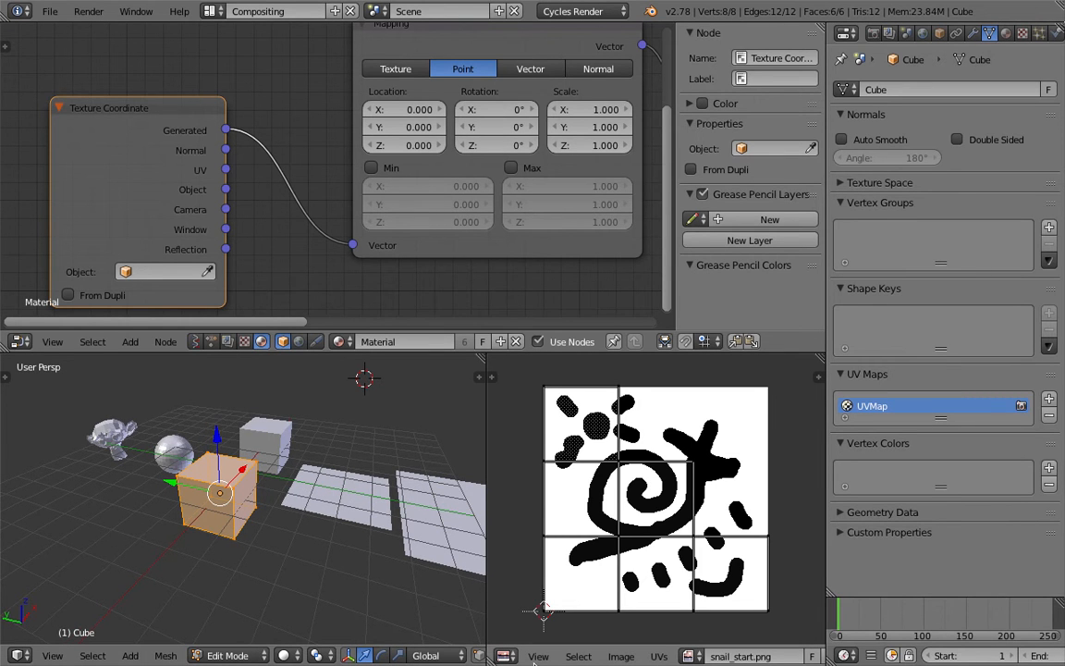
pyautogui.click(658, 656)
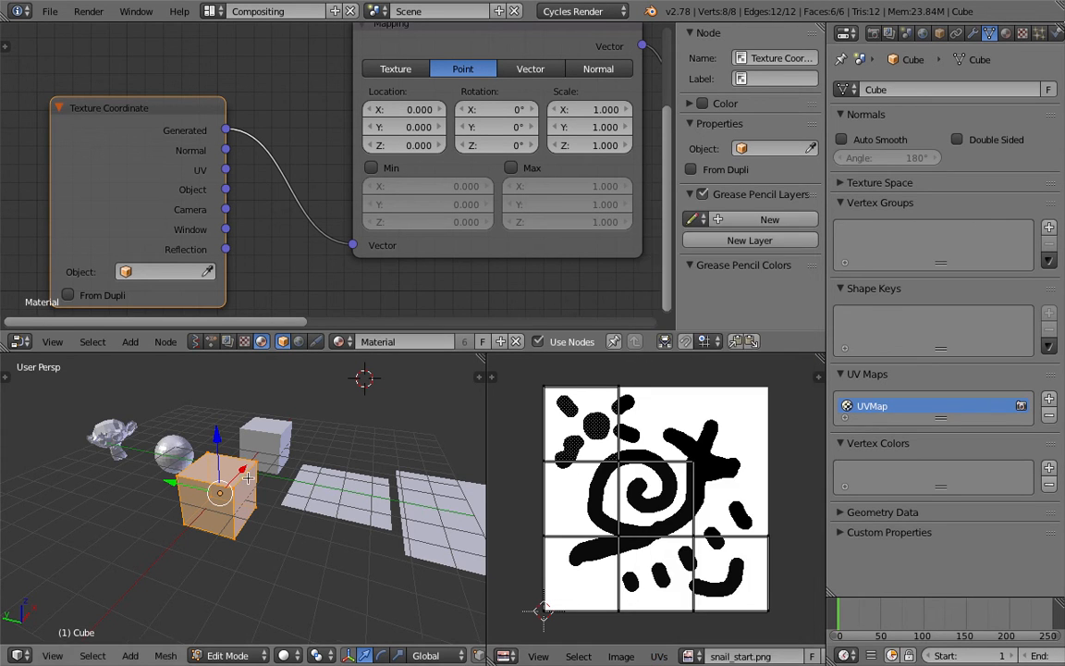
# Step: Reset the original cube's UVs so every face covers the whole snail image, and return to Object Mode
pyautogui.press('u')
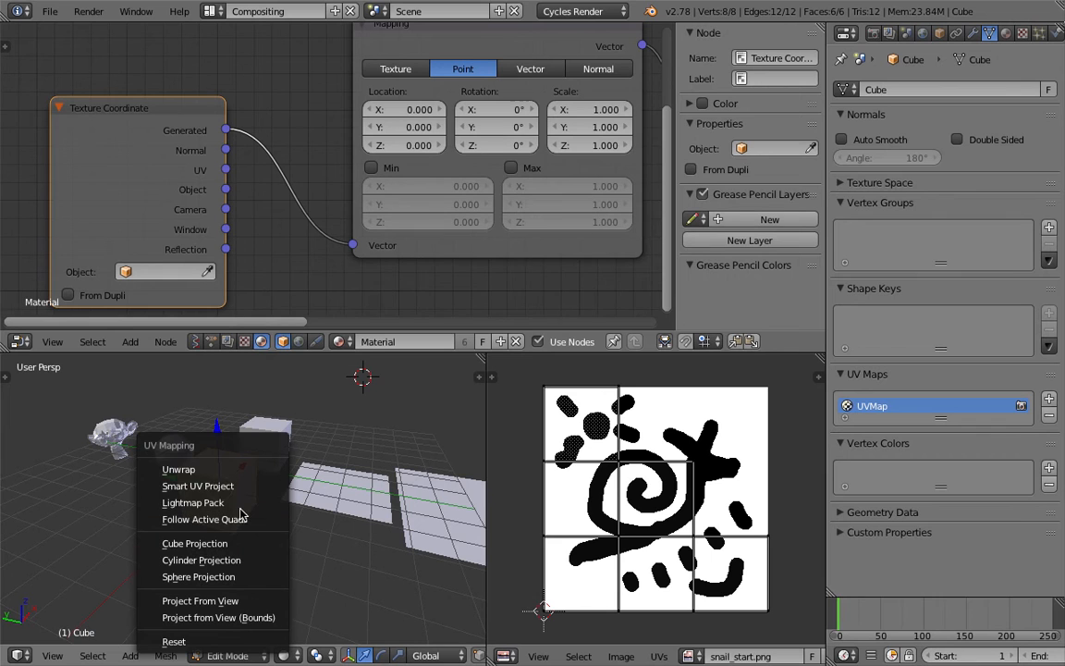
pyautogui.click(219, 642)
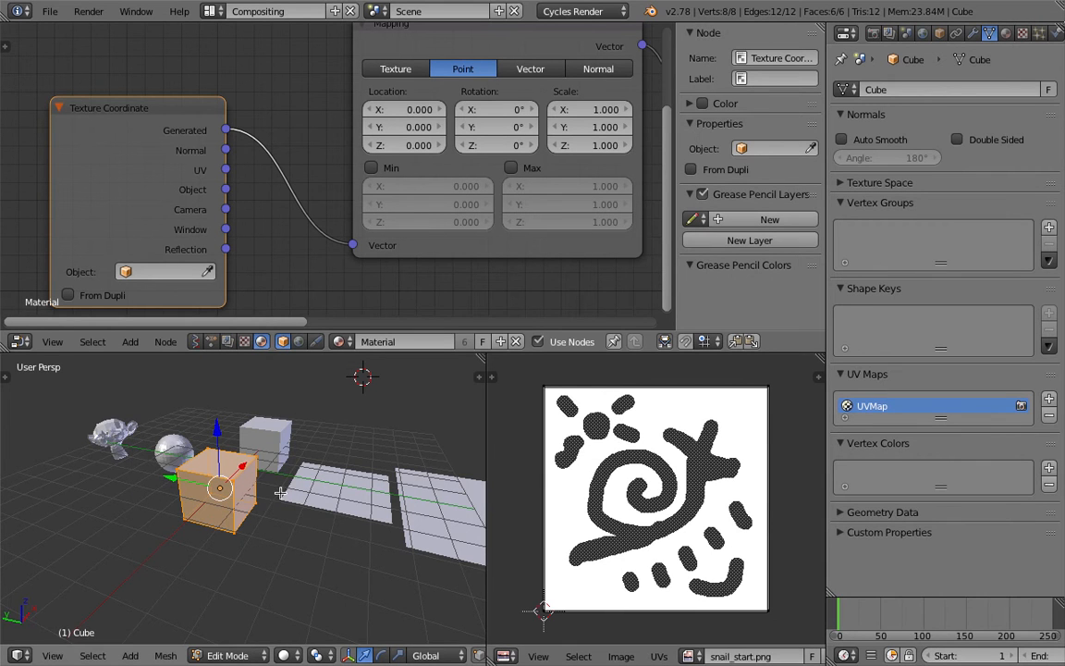
pyautogui.moveTo(277, 473); pyautogui.dragTo(285, 488, button='middle')
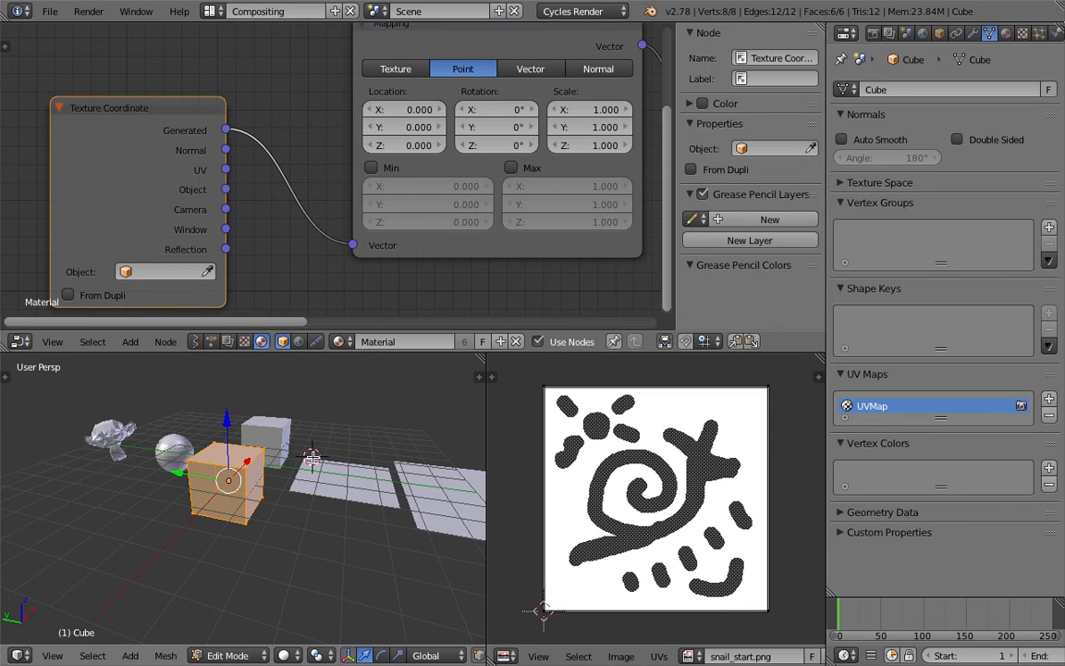
pyautogui.press('Tab')
pyautogui.moveTo(339, 472); pyautogui.dragTo(322, 475, button='middle')
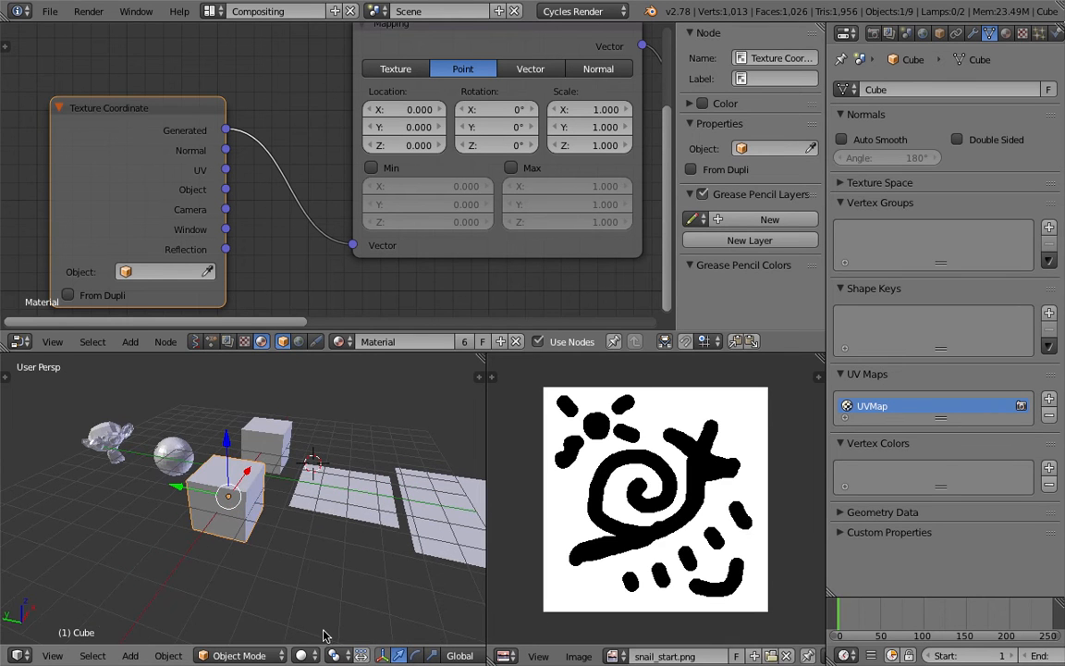
# Step: Switch the 3D view to Rendered shading to preview the snail texture on all objects
pyautogui.click(301, 655)
pyautogui.click(305, 490)
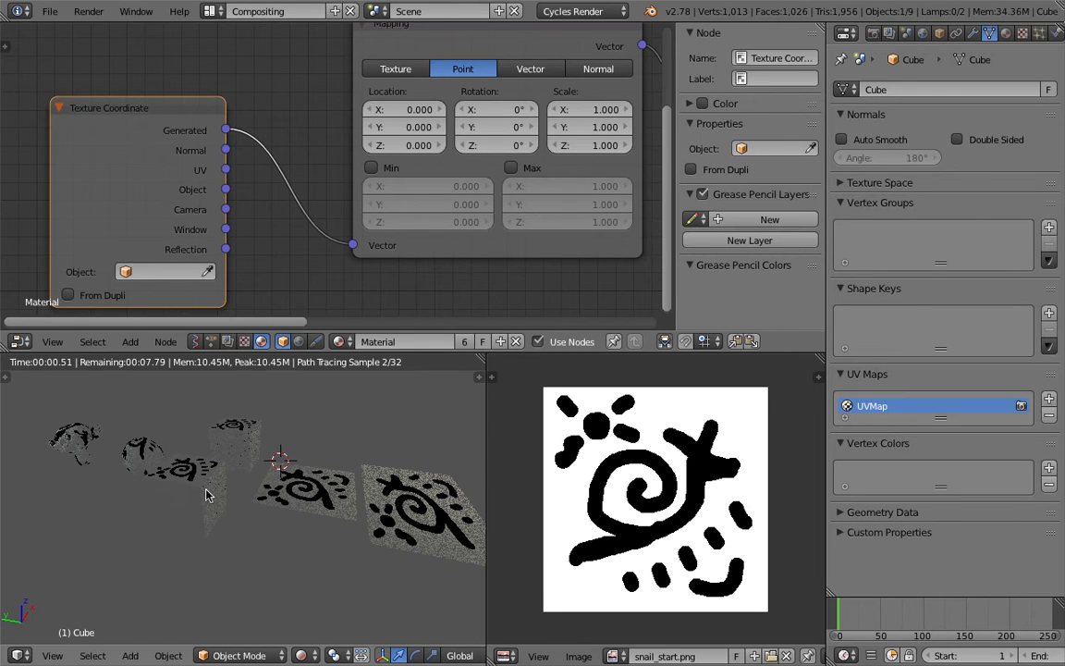
pyautogui.scroll(-3, 208, 495)
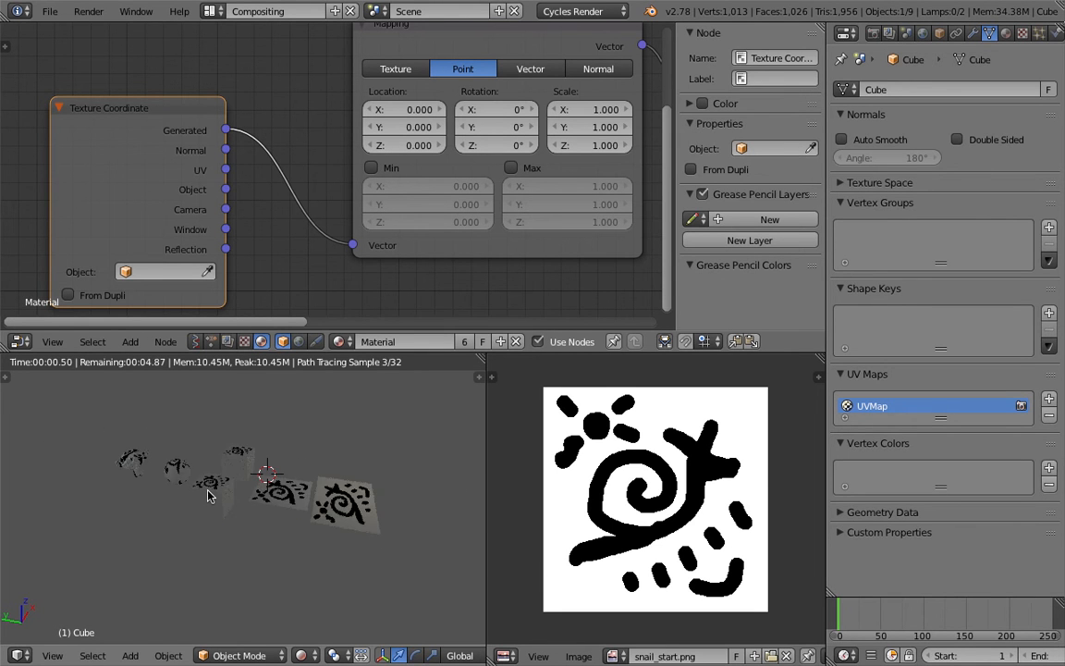
pyautogui.scroll(2, 213, 493)
pyautogui.scroll(-1, 236, 172)
# Step: Connect the Texture Coordinate node's UV output to the Mapping node's Vector input and inspect the unwrapped cube
pyautogui.moveTo(240, 170); pyautogui.dragTo(349, 234)
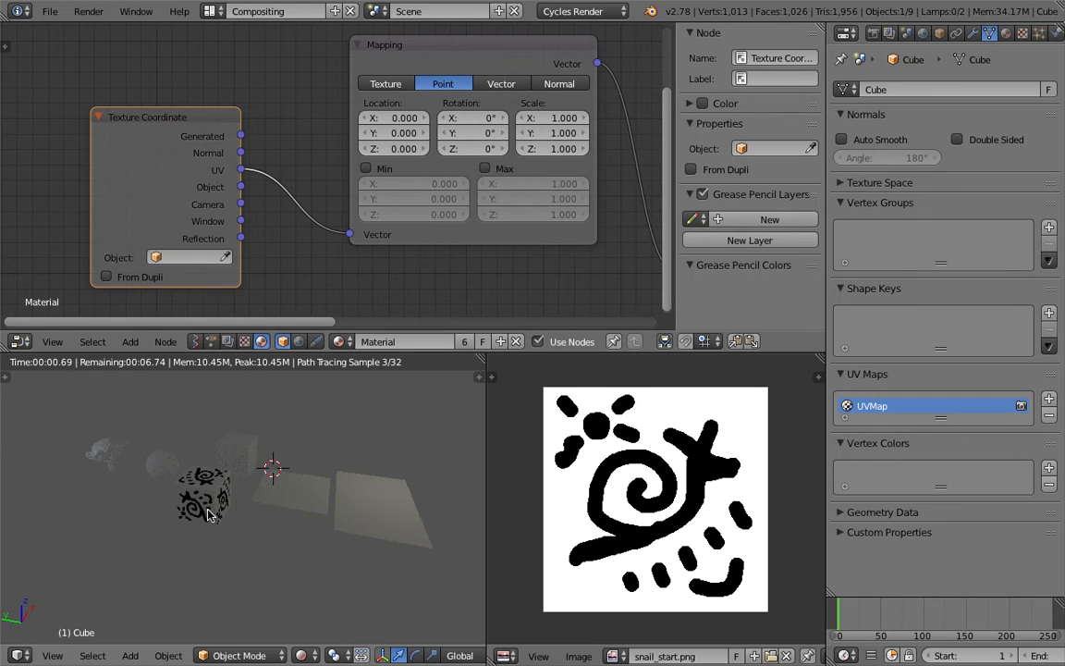
pyautogui.scroll(3, 296, 480)
pyautogui.moveTo(294, 481); pyautogui.dragTo(258, 499, button='middle')
# Step: Cut the UV link and feed the Mapping node's Vector input from the Object output instead
pyautogui.keyDown('ctrl'); pyautogui.moveTo(266, 170); pyautogui.dragTo(284, 189, button='right'); pyautogui.keyUp('ctrl')
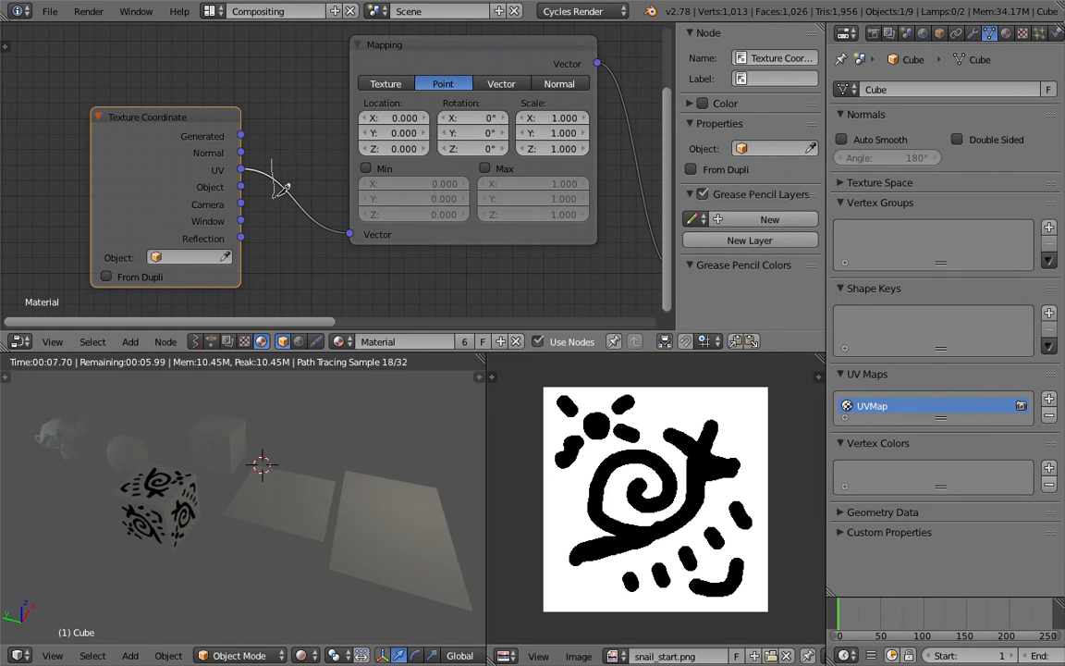
pyautogui.keyDown('ctrl'); pyautogui.moveTo(284, 190); pyautogui.dragTo(269, 195, button='right'); pyautogui.keyUp('ctrl')
pyautogui.moveTo(240, 187); pyautogui.dragTo(348, 234)
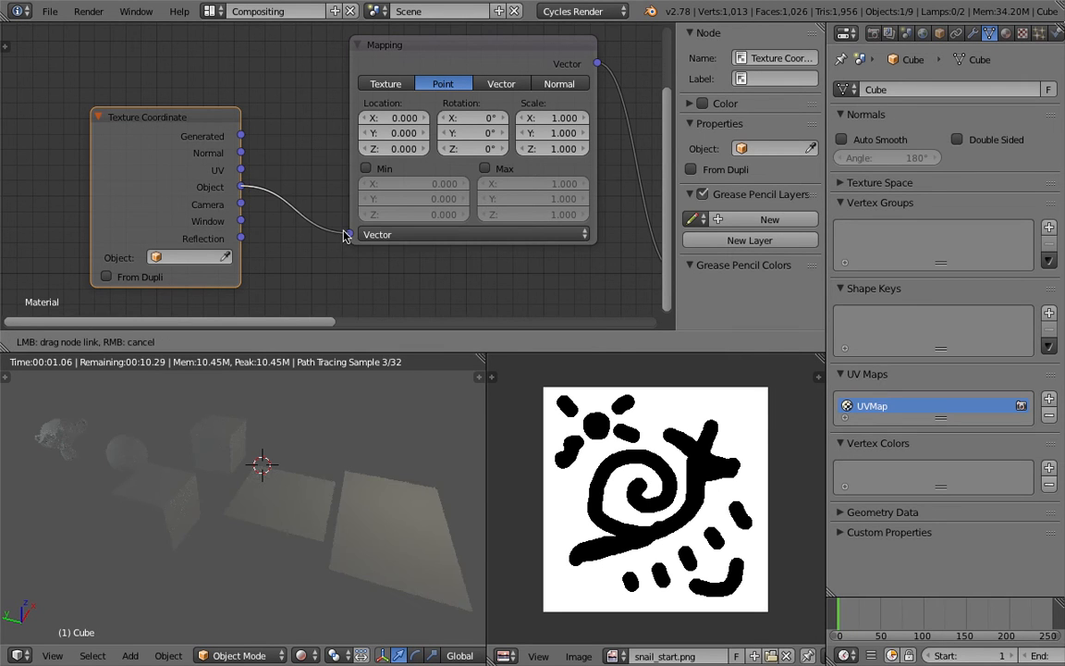
pyautogui.moveTo(240, 203); pyautogui.dragTo(348, 234)
pyautogui.moveTo(242, 188); pyautogui.dragTo(348, 235)
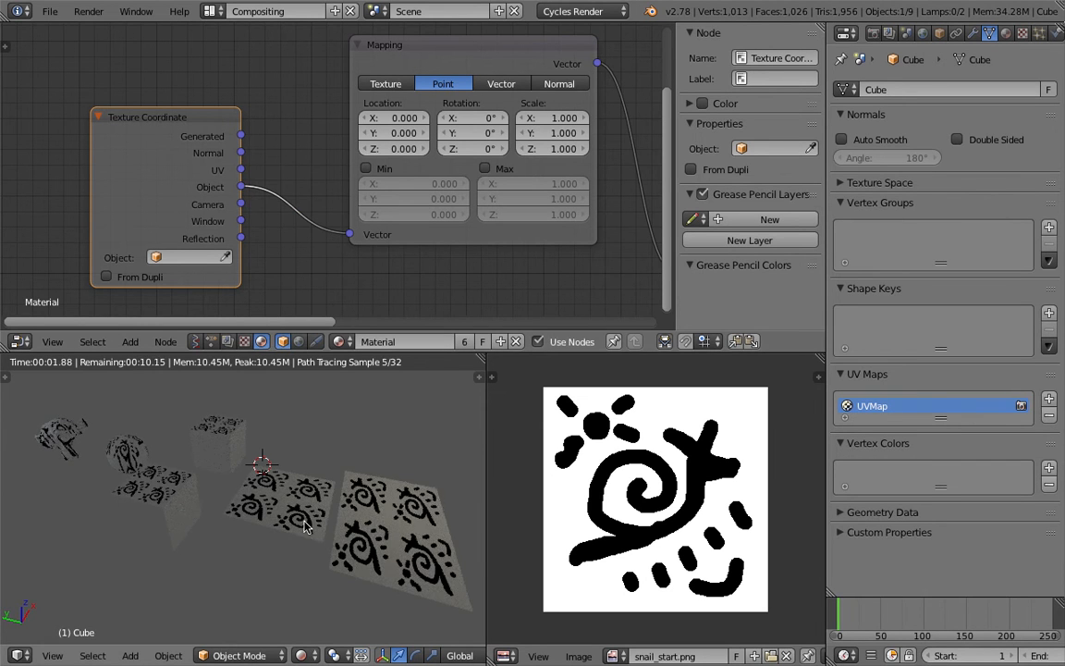
pyautogui.moveTo(251, 450); pyautogui.dragTo(262, 515, button='middle')
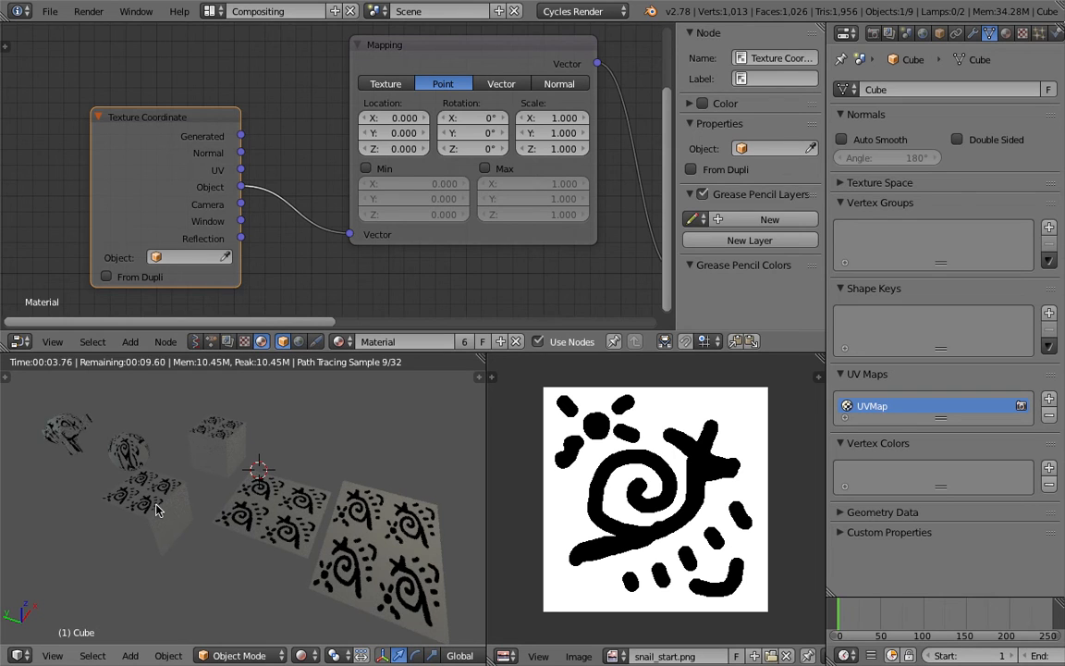
# Step: Rotate the original cube and its copy freely with trackball rotation
pyautogui.press('r')
pyautogui.press('r')
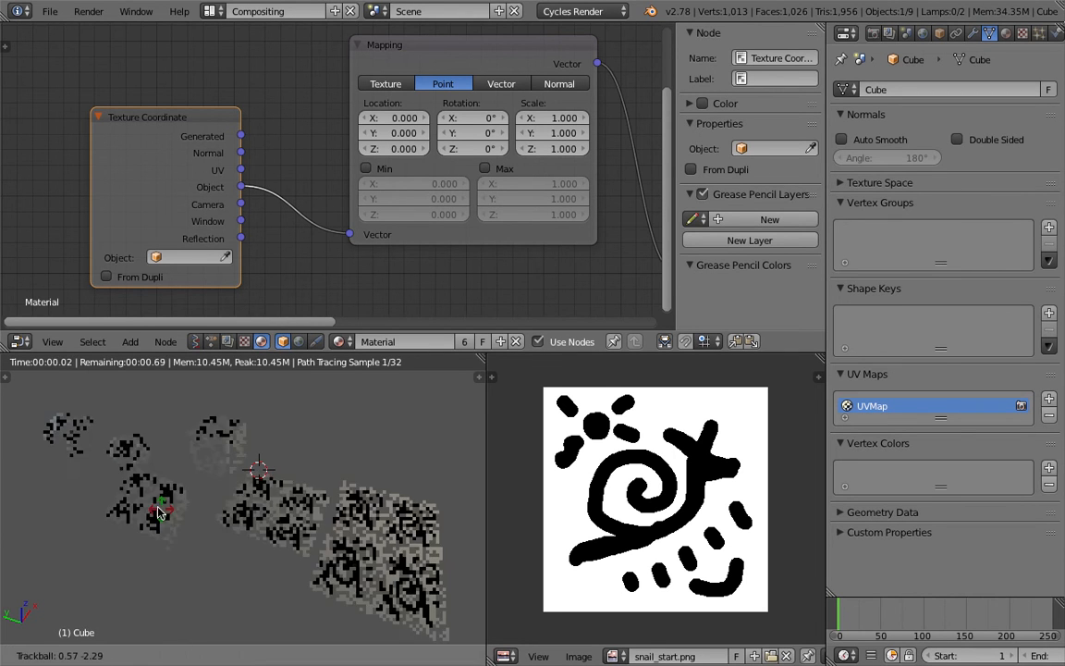
pyautogui.rightClick(126, 482)
pyautogui.rightClick(230, 445)
pyautogui.press('r')
pyautogui.press('r')
pyautogui.rightClick(246, 465)
# Step: Feed the Mapping node's Vector input from the Generated output and from the Camera output to compare both mappings
pyautogui.moveTo(242, 137); pyautogui.dragTo(350, 234)
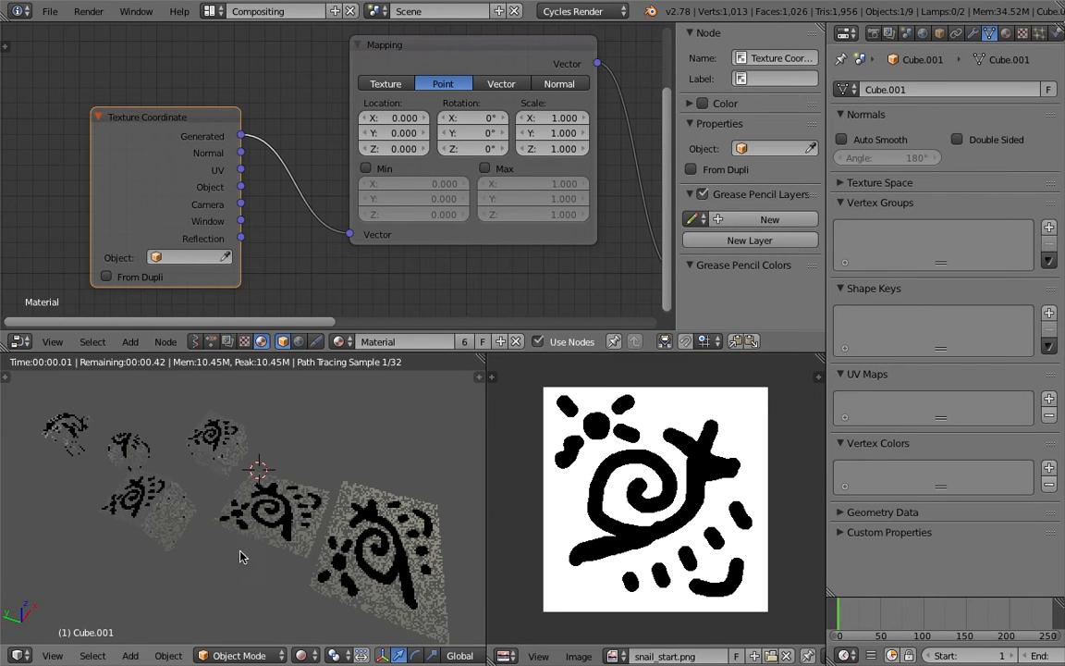
pyautogui.moveTo(171, 491); pyautogui.dragTo(250, 388, button='middle')
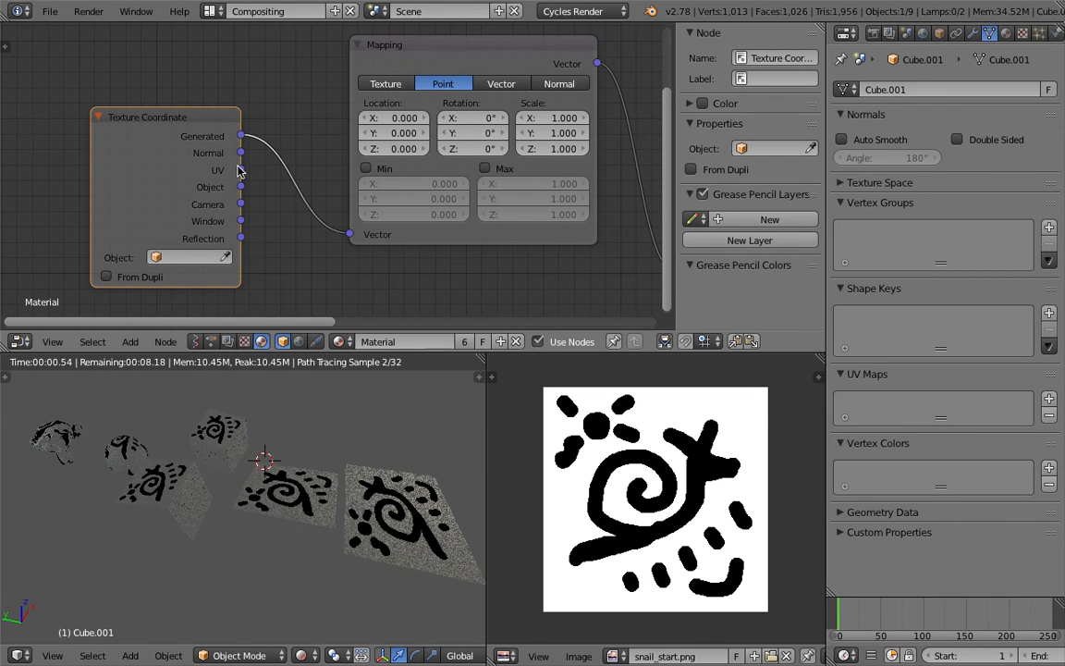
pyautogui.moveTo(241, 204); pyautogui.dragTo(349, 234)
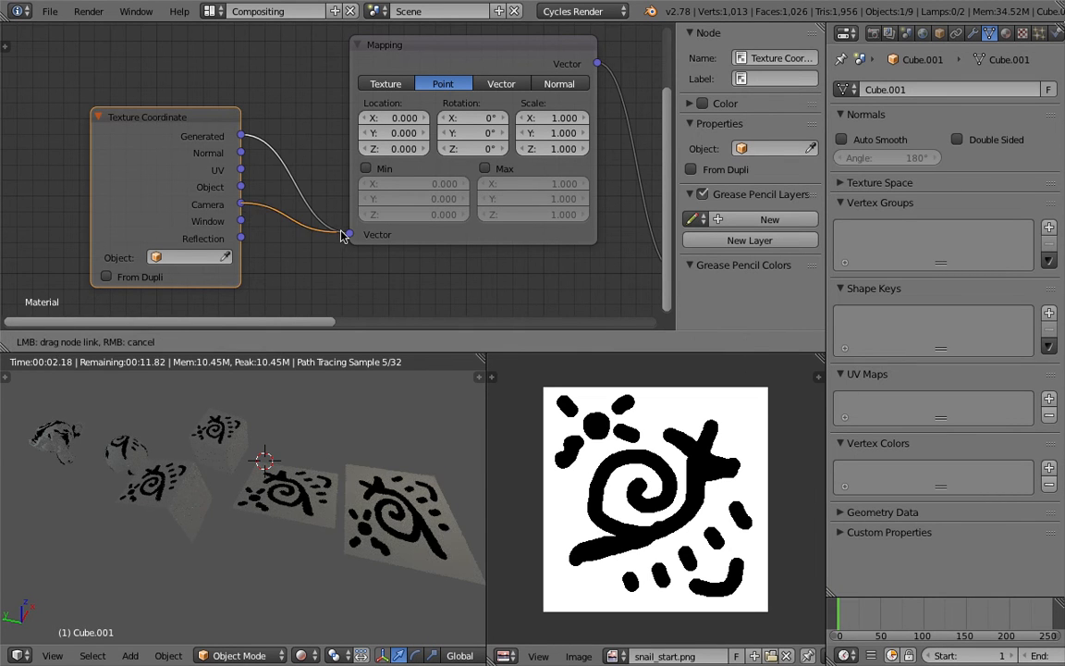
pyautogui.moveTo(289, 362); pyautogui.dragTo(269, 359, button='middle')
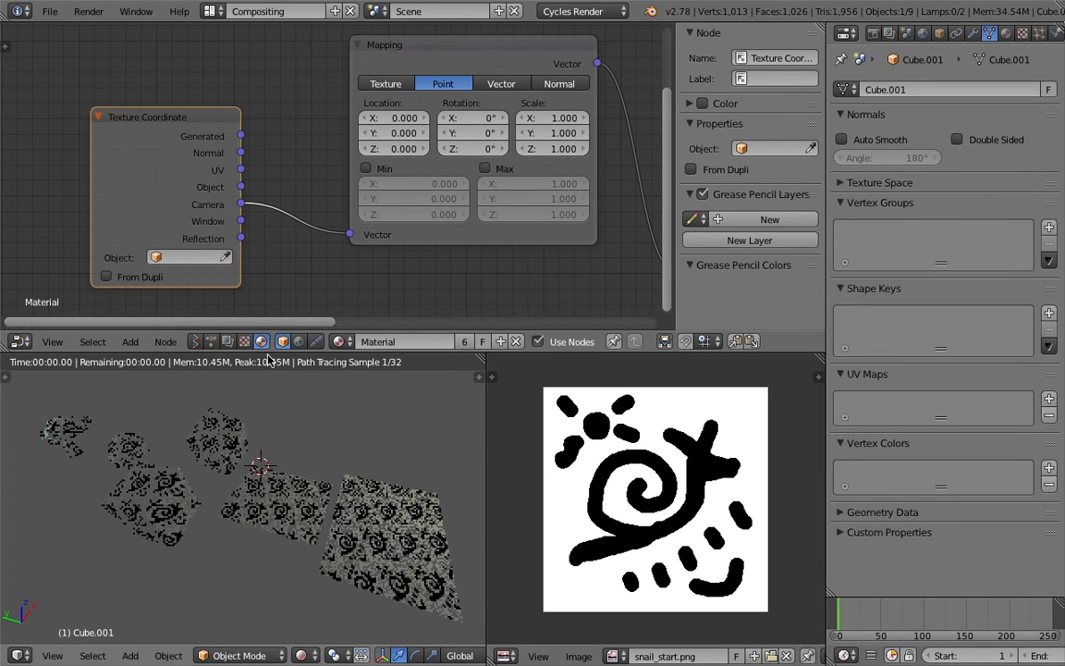
# Step: Try the Window output as the Mapping node's Vector source, and switch back to the Camera output
pyautogui.moveTo(242, 221); pyautogui.dragTo(350, 234)
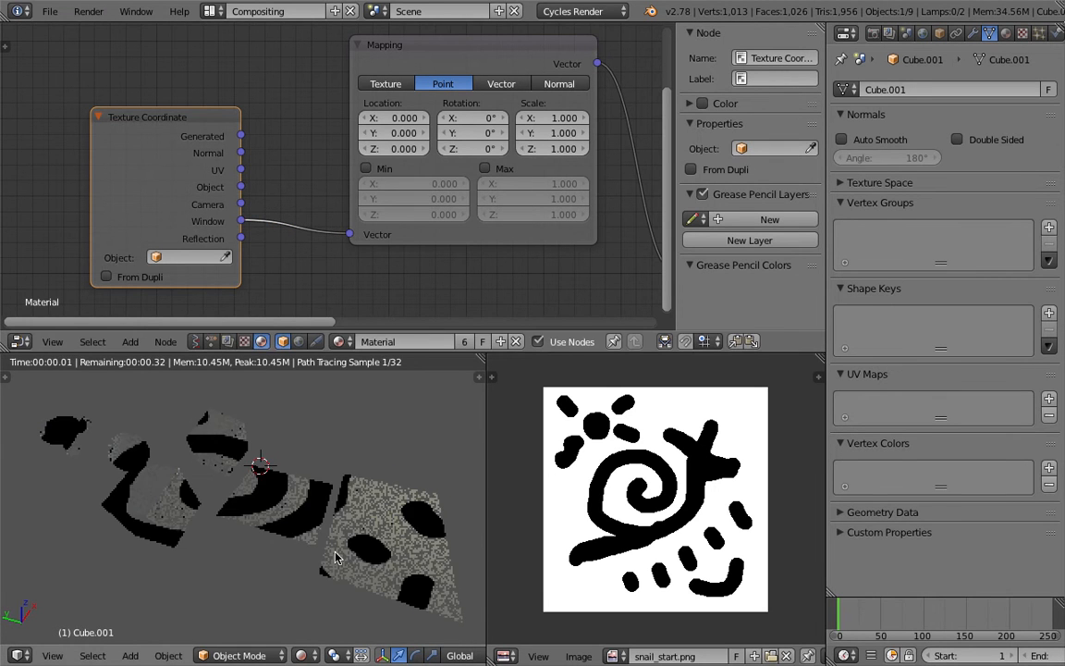
pyautogui.moveTo(330, 545); pyautogui.dragTo(264, 525, button='middle')
pyautogui.moveTo(240, 204); pyautogui.dragTo(349, 235)
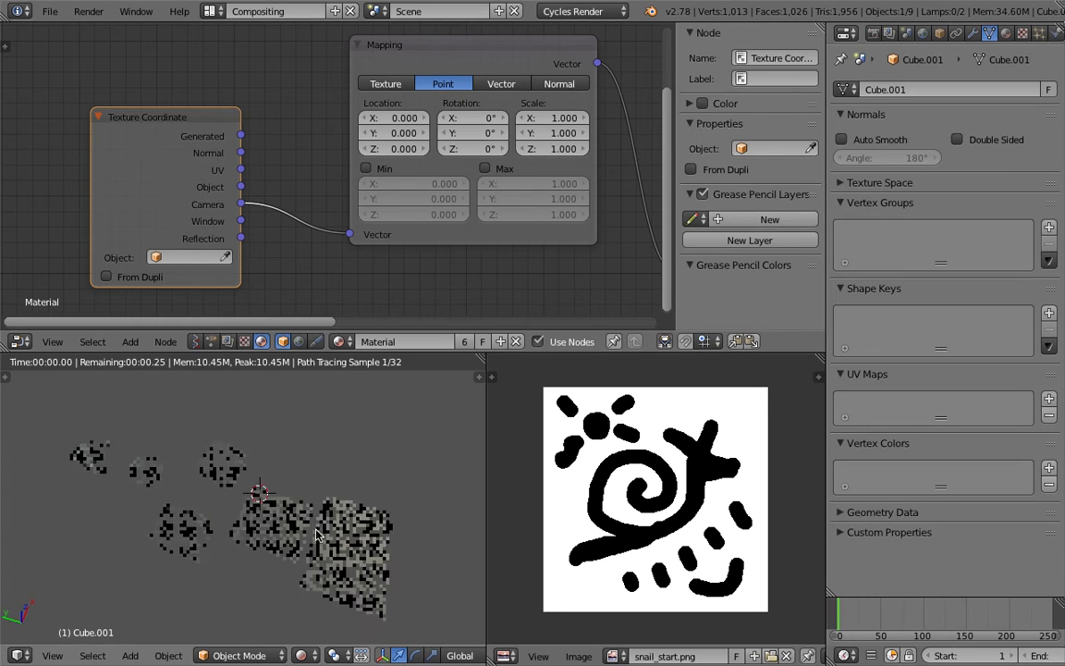
pyautogui.moveTo(282, 516); pyautogui.dragTo(280, 490, button='middle')
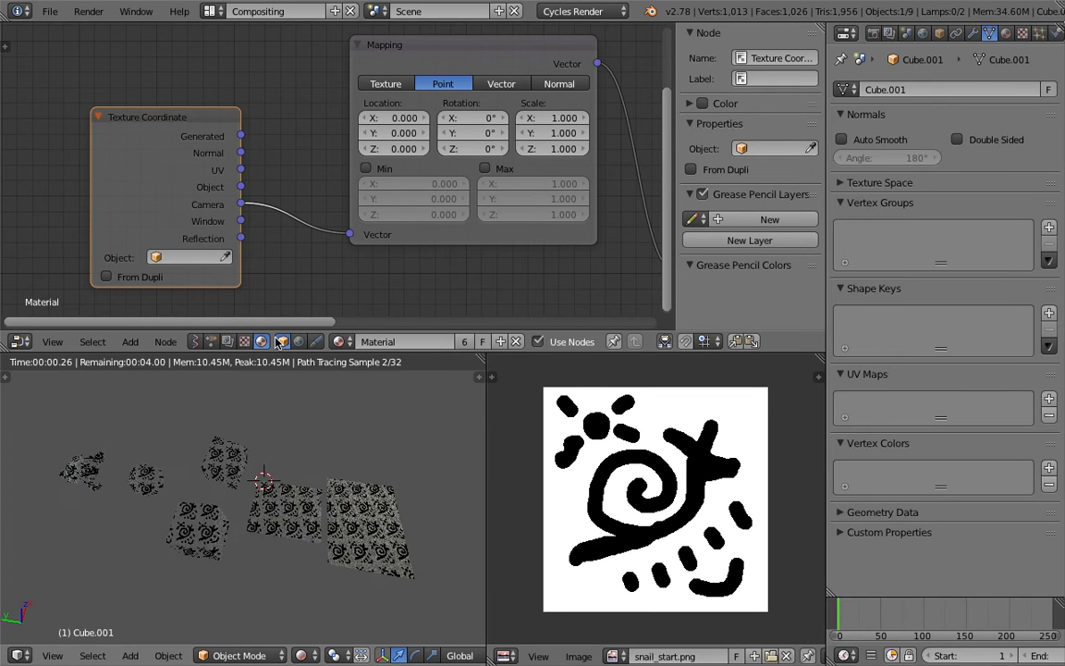
# Step: Reconnect the Generated output to the Mapping node's Vector input and rotate the original cube freely with trackball rotation
pyautogui.moveTo(240, 136); pyautogui.dragTo(348, 235)
pyautogui.moveTo(271, 477); pyautogui.dragTo(262, 475, button='middle')
pyautogui.rightClick(192, 507)
pyautogui.press('r')
pyautogui.press('r')
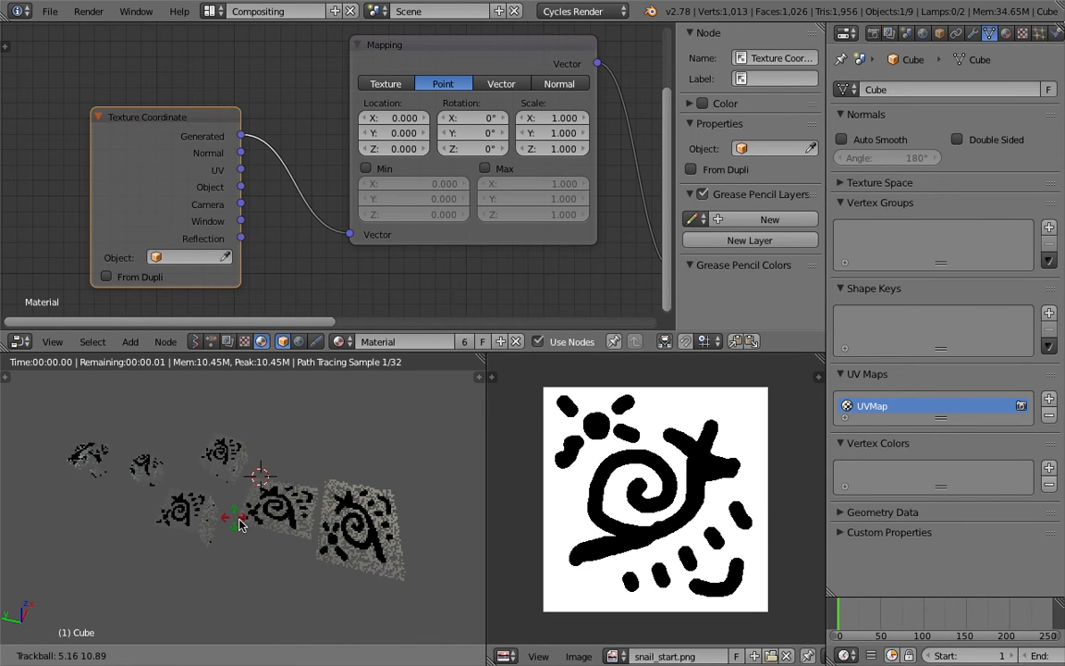
pyautogui.click(245, 518)
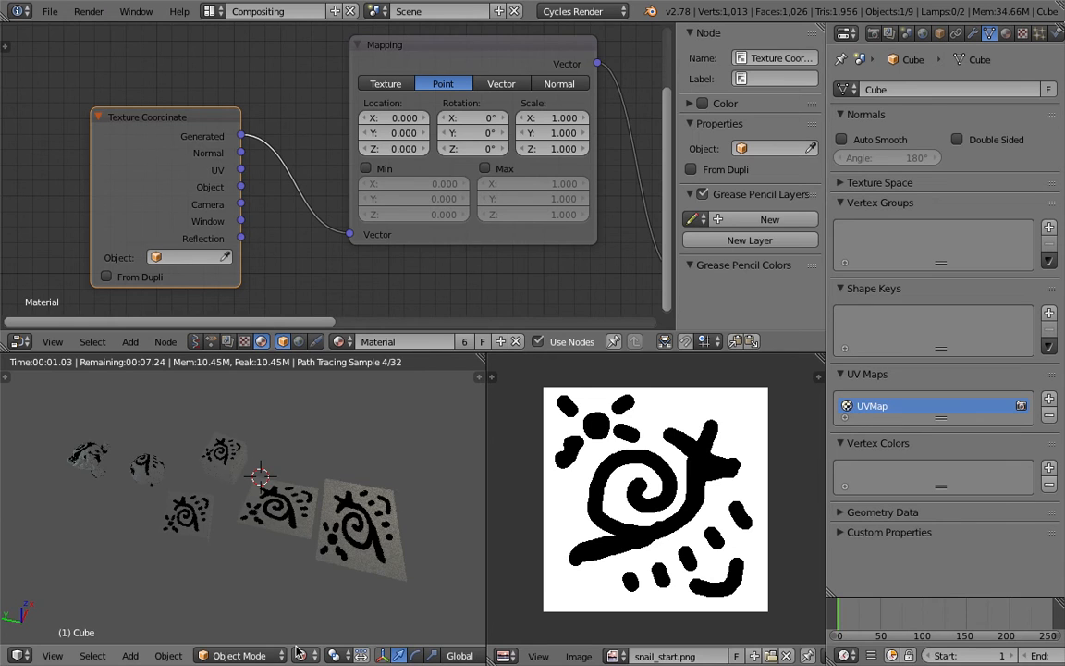
# Step: Merge the image editor area into the 3D view, and save the scene and a further version of the file
pyautogui.moveTo(483, 377); pyautogui.dragTo(525, 409)
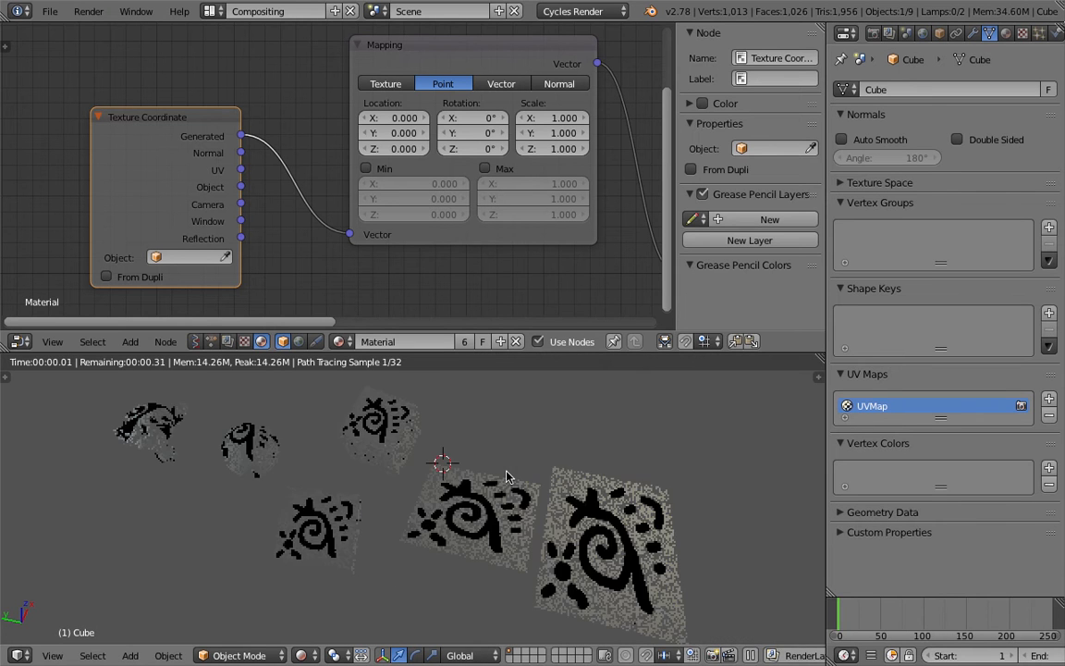
pyautogui.hotkey('ctrl', 's')
pyautogui.click(481, 414)
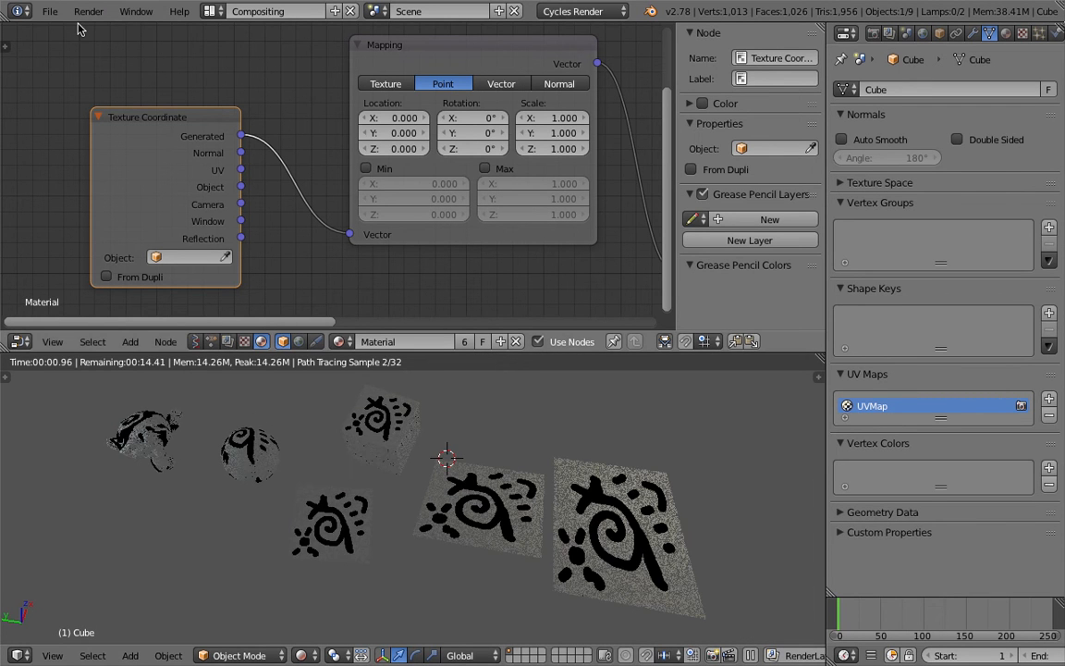
pyautogui.click(50, 11)
pyautogui.click(101, 155)
pyautogui.click(943, 74)
pyautogui.click(987, 58)
# Step: Raise the Mapping node's X, Y and Z scale together to 5.9
pyautogui.moveTo(477, 181); pyautogui.dragTo(285, 170, button='middle')
pyautogui.scroll(1, 284, 170)
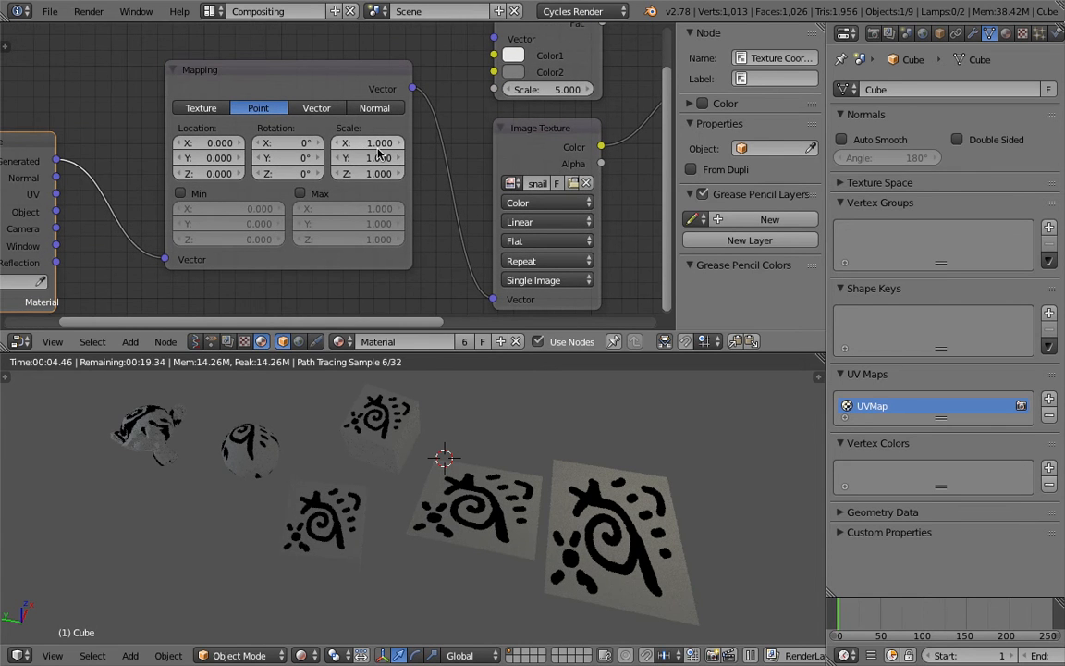
pyautogui.moveTo(507, 470); pyautogui.dragTo(517, 448, button='middle')
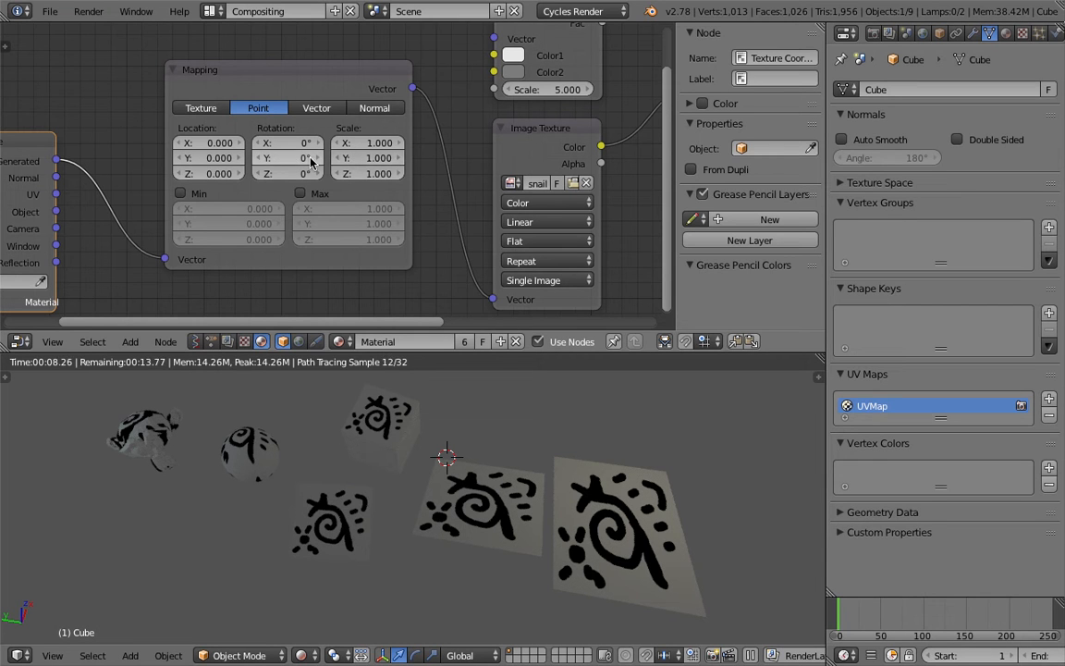
pyautogui.moveTo(368, 142); pyautogui.dragTo(587, 173)
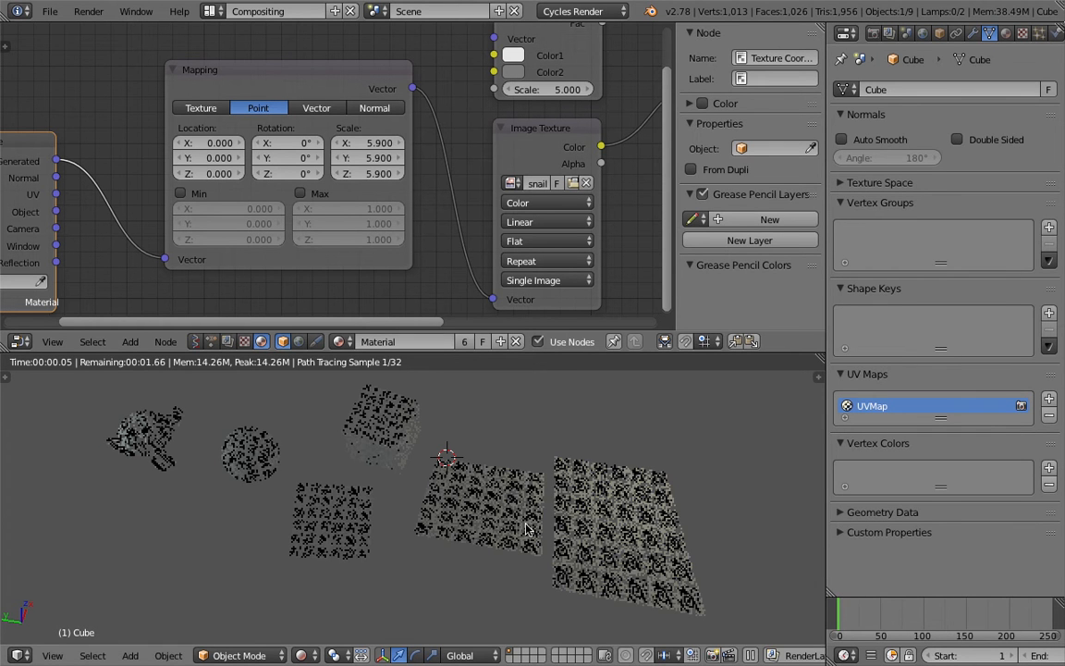
# Step: Move the Mapping node slightly upward in the node editor
pyautogui.click(356, 183)
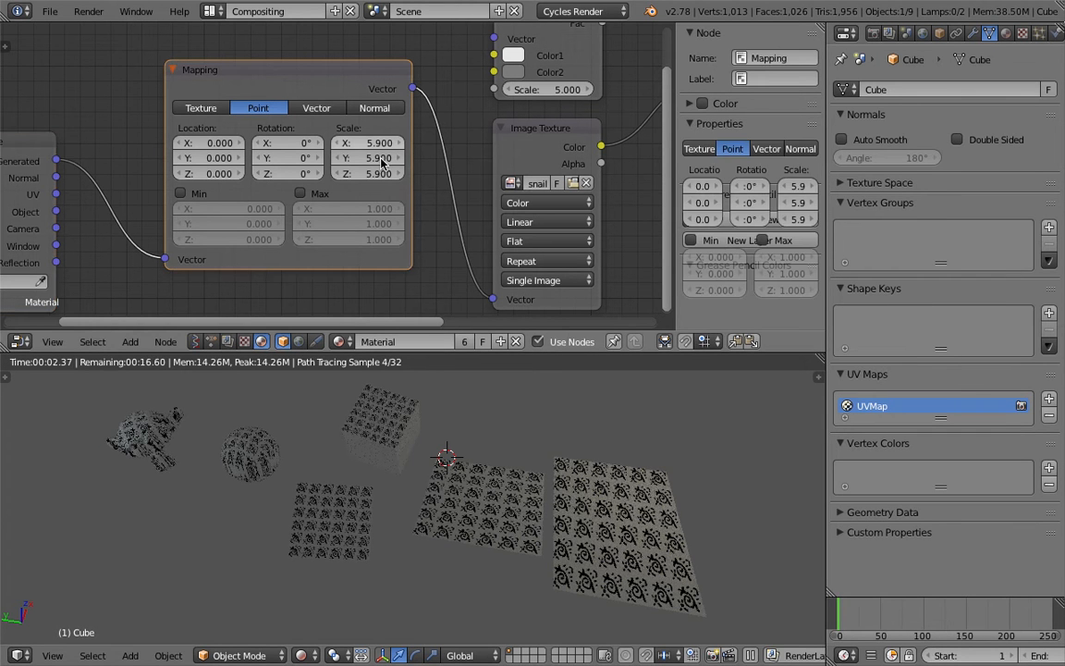
pyautogui.press('g')
pyautogui.click(365, 109)
# Step: Set the Mapping node's X, Y and Z scale together, trying 10 and 6 and settling on 5
pyautogui.moveTo(375, 153); pyautogui.dragTo(389, 139)
pyautogui.write('10')
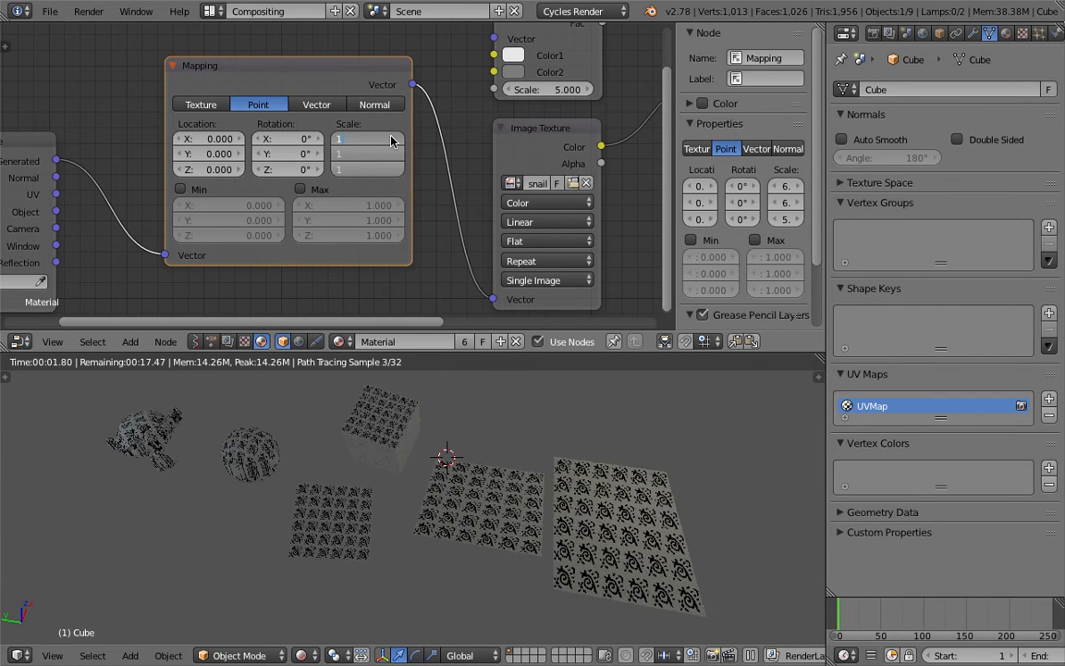
pyautogui.press('Return')
pyautogui.moveTo(384, 169); pyautogui.dragTo(369, 136)
pyautogui.write('6')
pyautogui.press('Return')
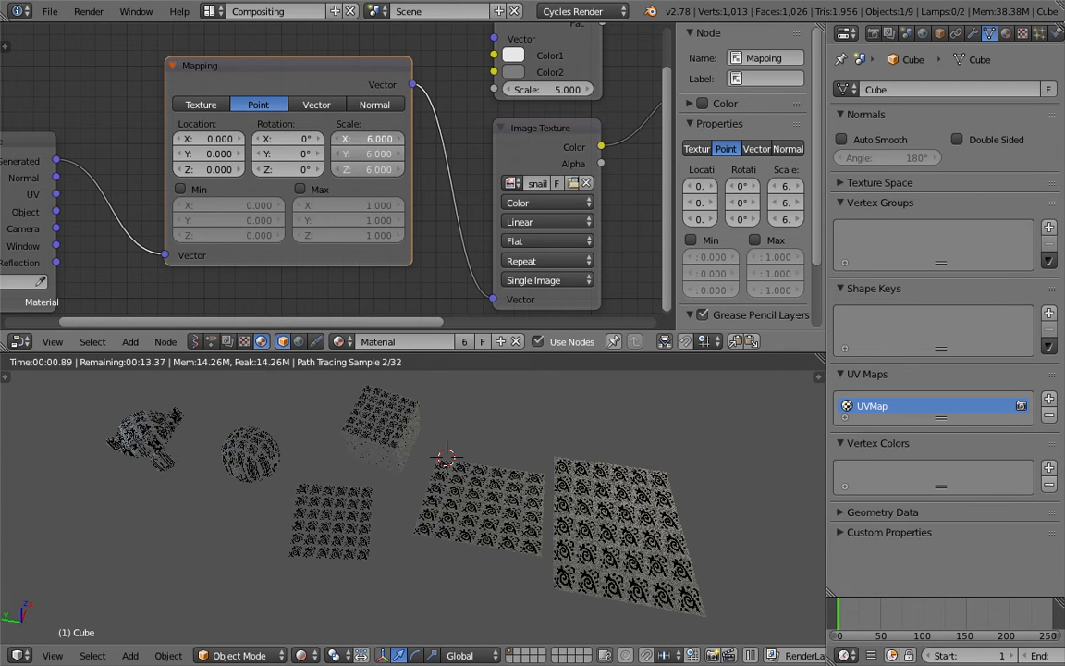
pyautogui.write('5')
pyautogui.press('Return')
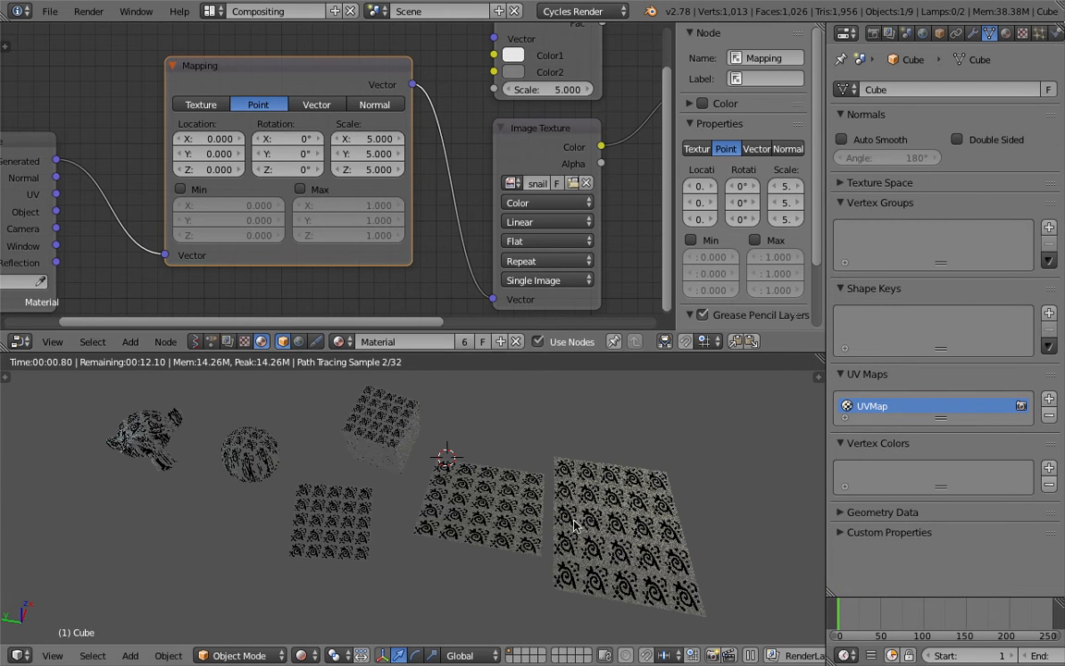
# Step: Save the file and place the 3D cursor in the empty space behind the largest plane
pyautogui.scroll(4, 505, 492)
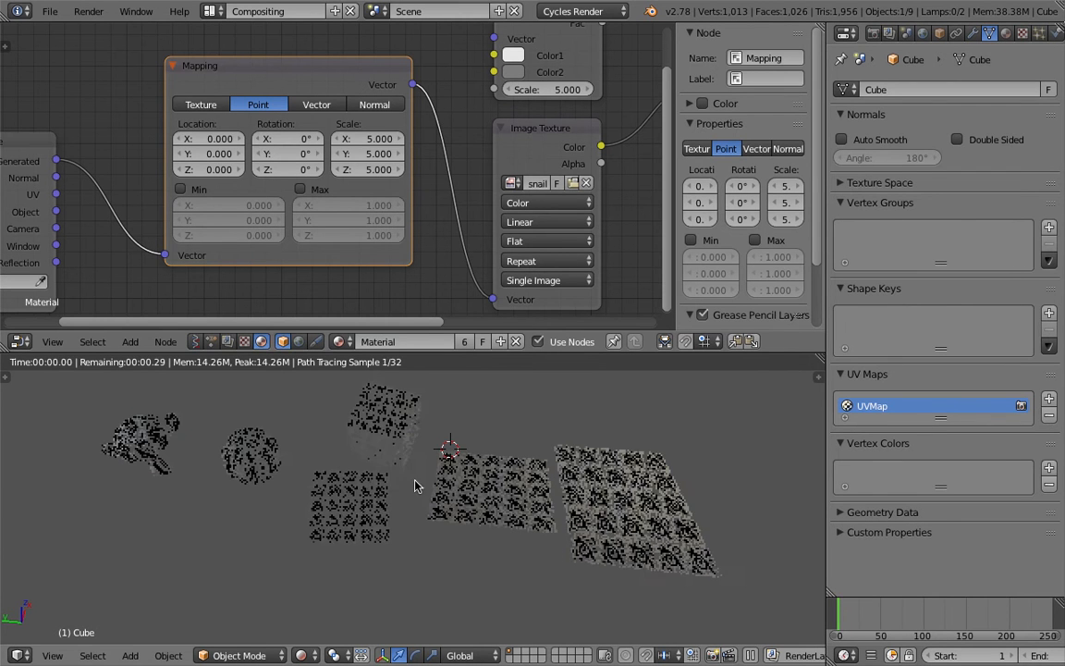
pyautogui.scroll(-5, 505, 492)
pyautogui.hotkey('ctrl', 's')
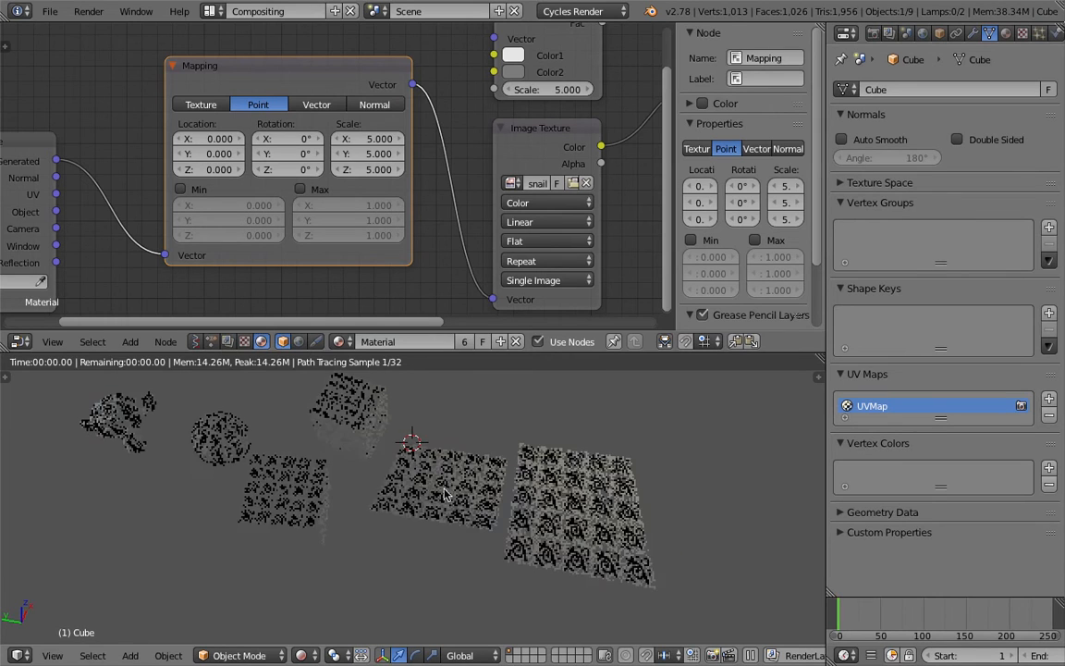
pyautogui.moveTo(445, 494); pyautogui.dragTo(430, 453, button='middle')
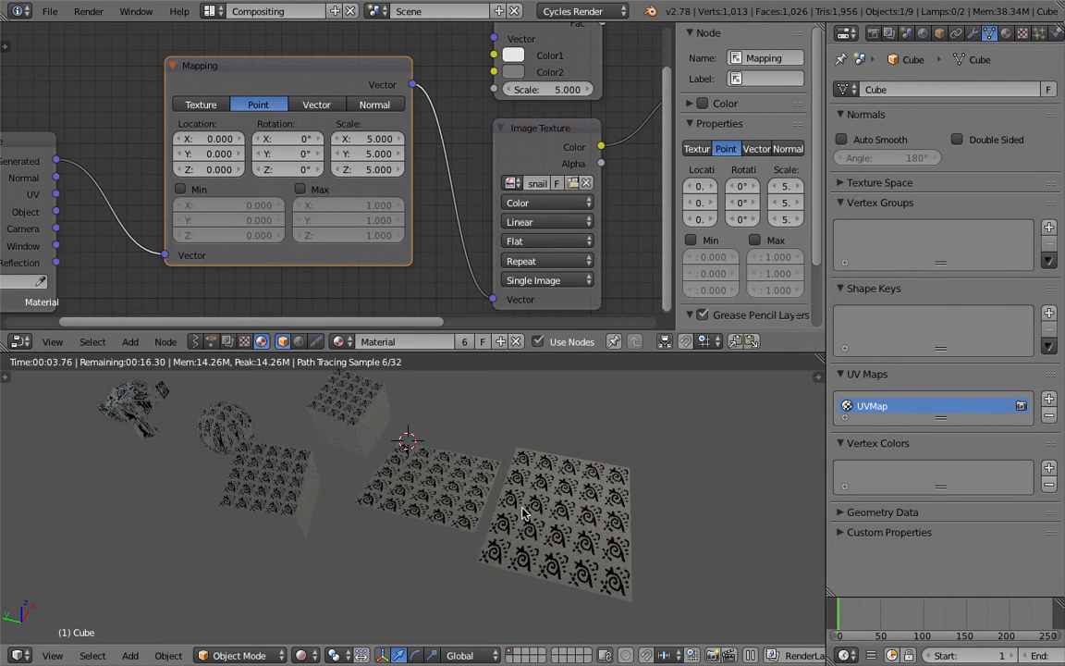
pyautogui.moveTo(560, 516); pyautogui.dragTo(536, 522, button='middle')
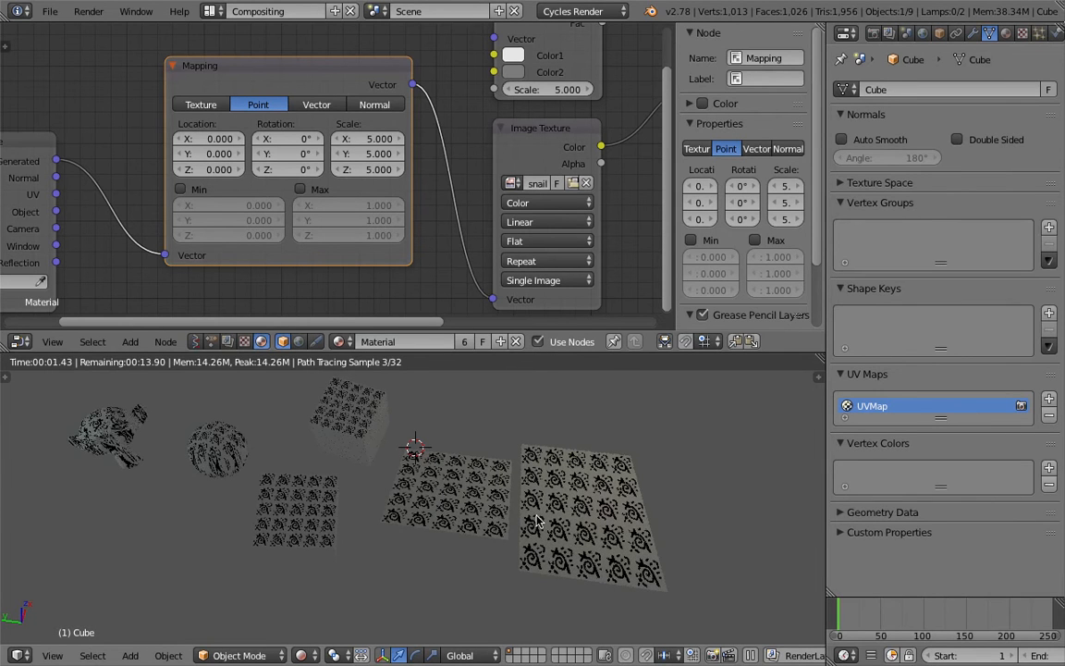
pyautogui.click(629, 410)
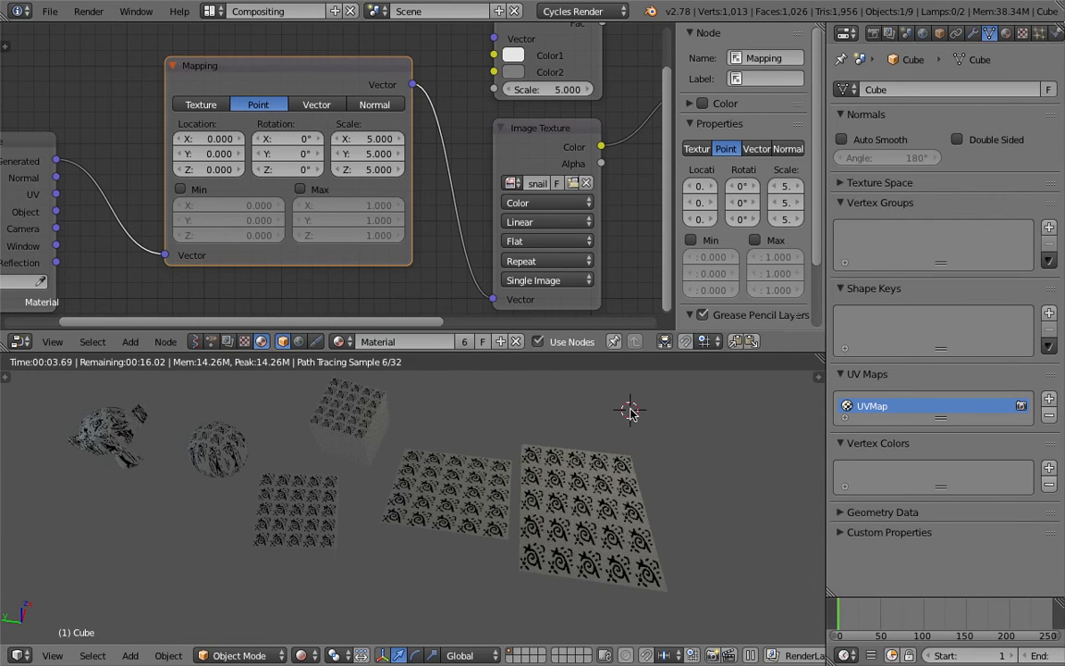
pyautogui.click(659, 423)
pyautogui.moveTo(311, 537); pyautogui.dragTo(272, 454, button='middle')
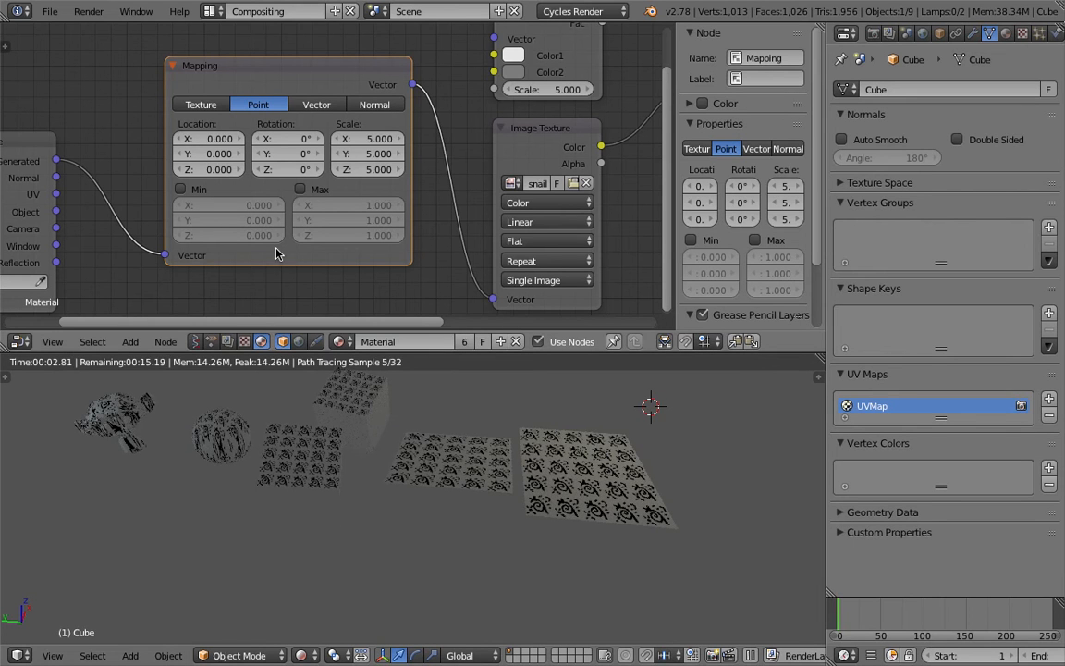
# Step: Set the Mapping node's X, Y and Z scale together, trying 6.9 and 1 and settling on 6
pyautogui.moveTo(367, 139); pyautogui.dragTo(389, 210)
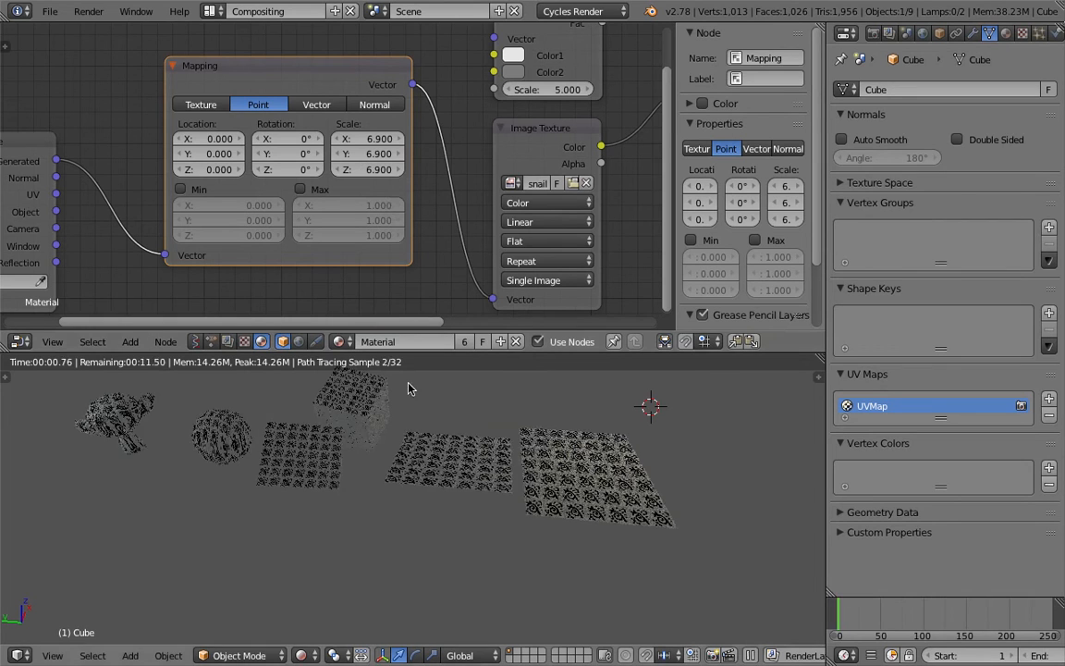
pyautogui.moveTo(409, 386); pyautogui.dragTo(374, 409, button='middle')
pyautogui.moveTo(355, 450); pyautogui.dragTo(361, 452, button='middle')
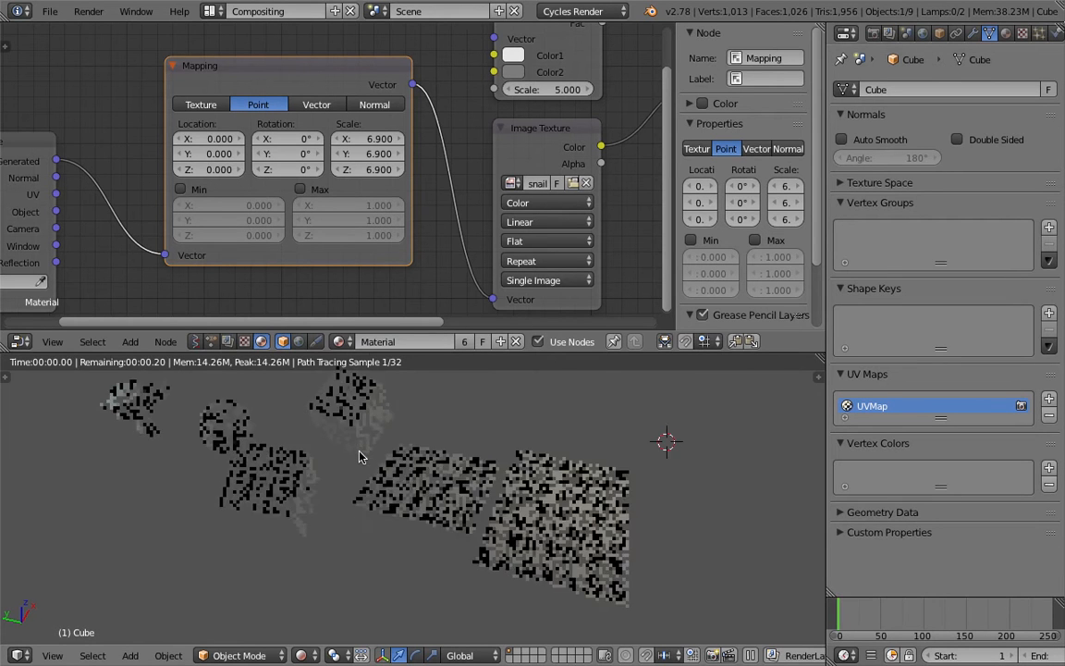
pyautogui.scroll(2, 361, 452)
pyautogui.moveTo(377, 142); pyautogui.dragTo(377, 171)
pyautogui.write('1')
pyautogui.press('Return')
pyautogui.moveTo(438, 414); pyautogui.dragTo(444, 400, button='middle')
pyautogui.moveTo(377, 138)
pyautogui.mouseDown()
pyautogui.moveTo(377, 155)
pyautogui.moveTo(397, 170)
pyautogui.moveTo(513, 169)
pyautogui.moveTo(377, 145)
pyautogui.mouseUp()
pyautogui.moveTo(388, 435); pyautogui.dragTo(363, 433, button='middle')
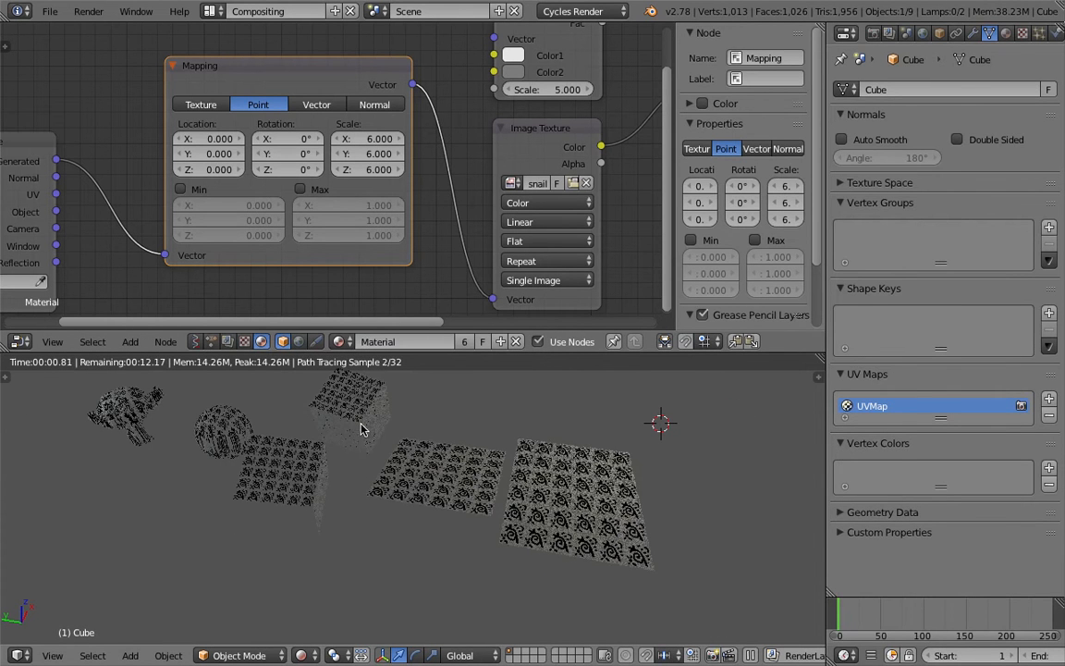
# Step: Select the rear cube, Cube.001, beside the sphere in the 3D view
pyautogui.moveTo(287, 469); pyautogui.dragTo(320, 488, button='middle')
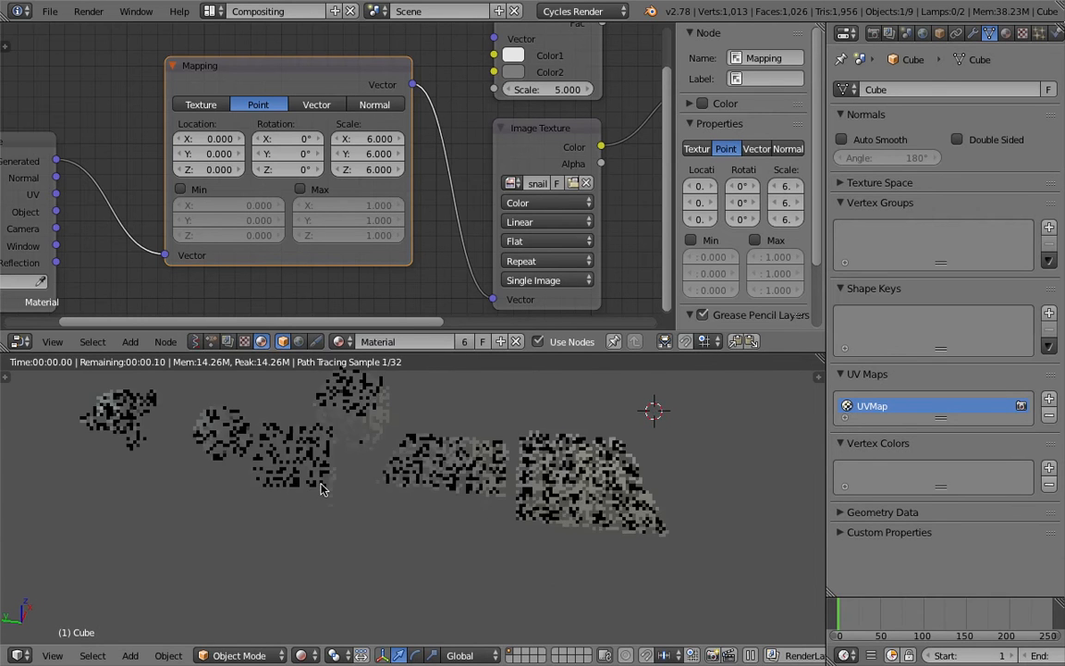
pyautogui.rightClick(368, 410)
pyautogui.rightClick(325, 438)
pyautogui.rightClick(370, 416)
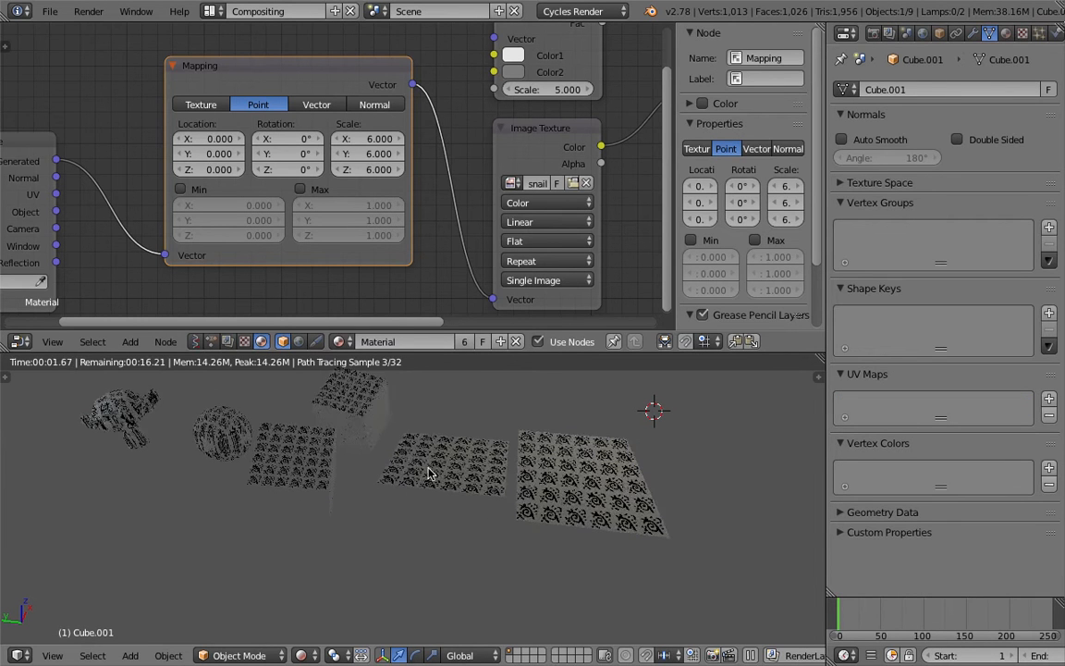
pyautogui.moveTo(428, 474); pyautogui.dragTo(424, 475, button='middle')
pyautogui.scroll(-2, 340, 162)
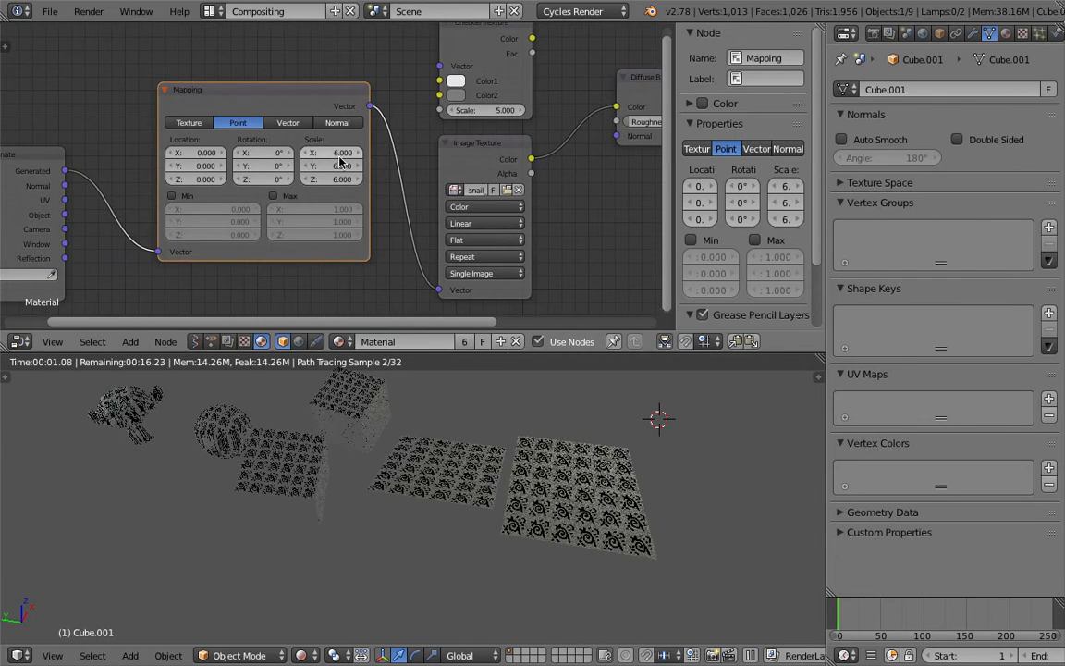
pyautogui.moveTo(530, 490); pyautogui.dragTo(554, 504, button='middle')
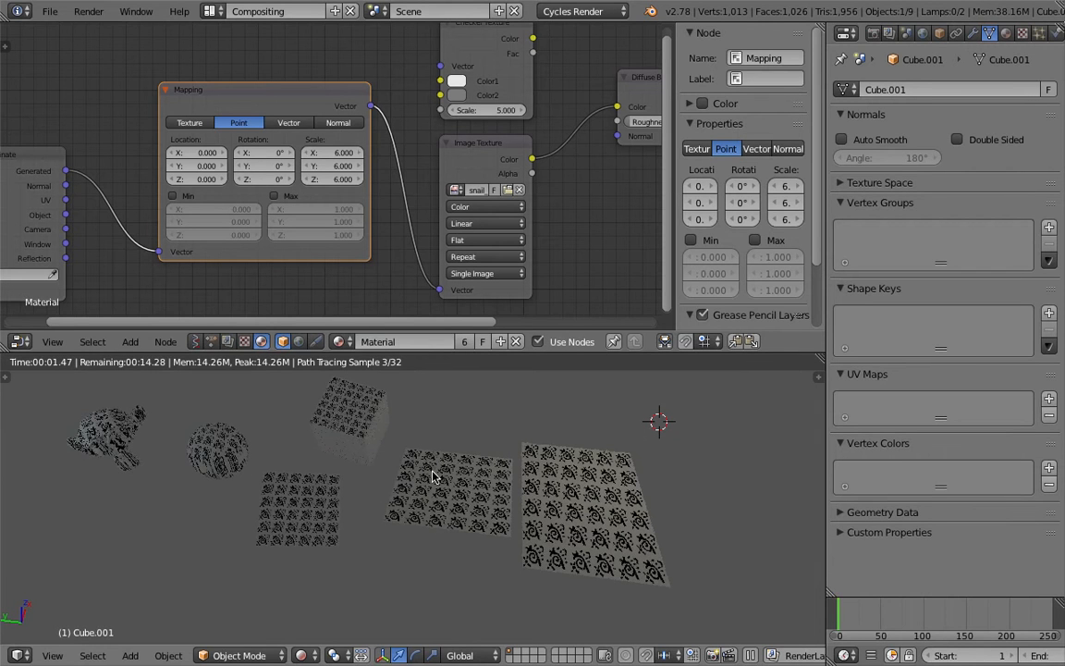
# Step: Enable the Mapping node's Min and Max limits and set the Max X, Y and Z values to 4
pyautogui.click(186, 197)
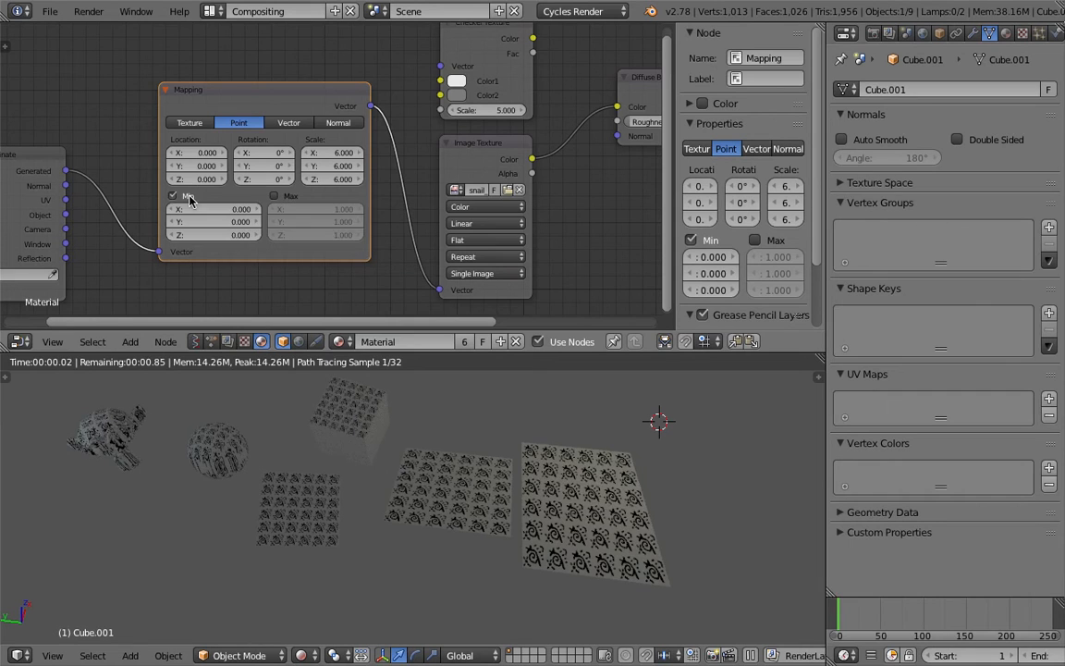
pyautogui.click(288, 197)
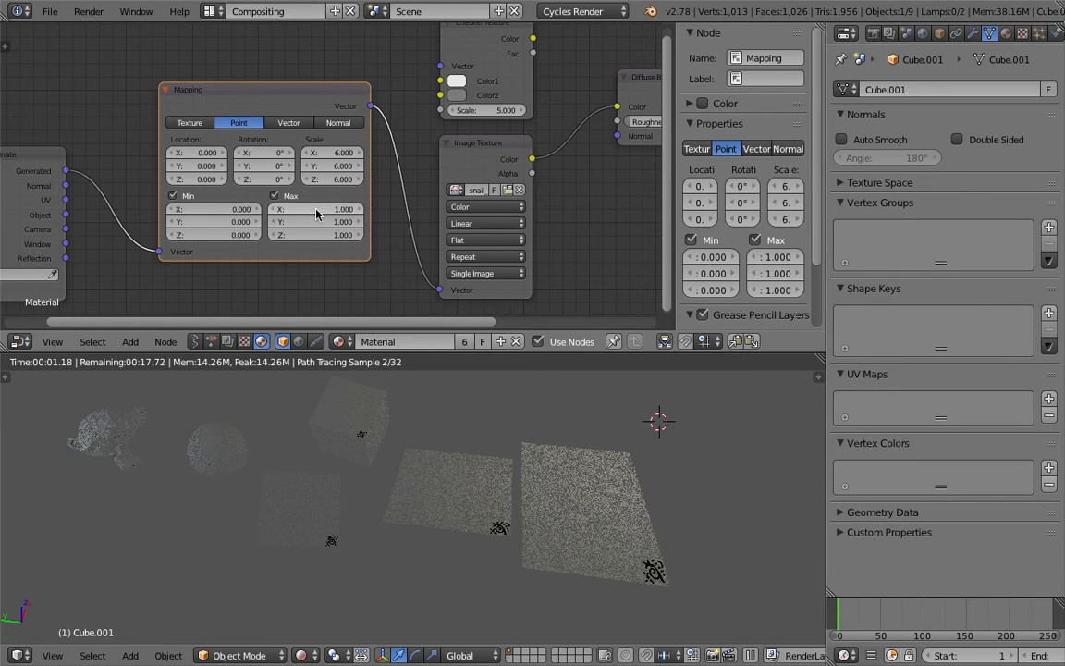
pyautogui.moveTo(315, 209); pyautogui.dragTo(401, 235)
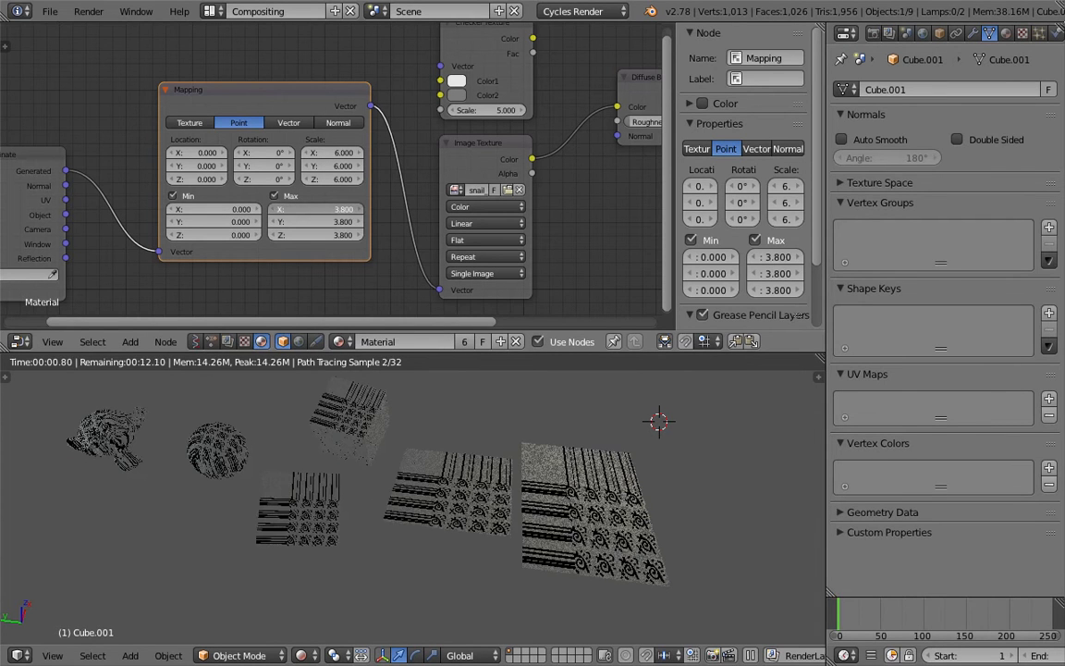
pyautogui.click(324, 207)
pyautogui.write('4')
pyautogui.press('Return')
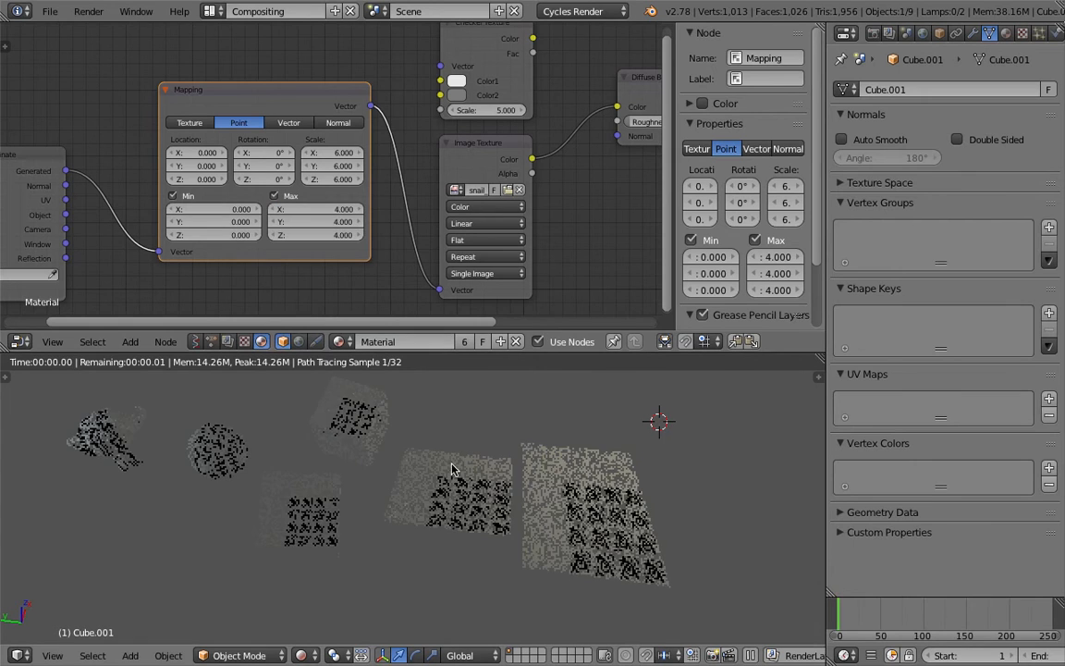
# Step: Set the Mapping node's Min X, Y and Z values together to 2 and inspect the snail pattern on the planes
pyautogui.moveTo(343, 209); pyautogui.dragTo(346, 269)
pyautogui.moveTo(252, 211); pyautogui.dragTo(286, 266)
pyautogui.write('2')
pyautogui.press('Return')
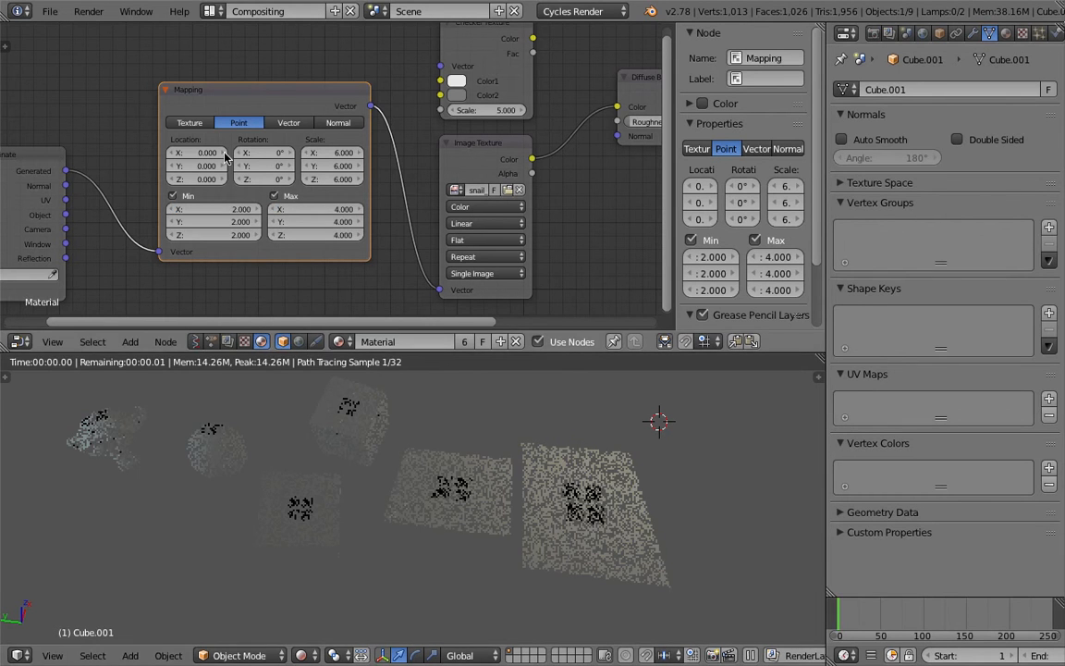
pyautogui.scroll(3, 606, 527)
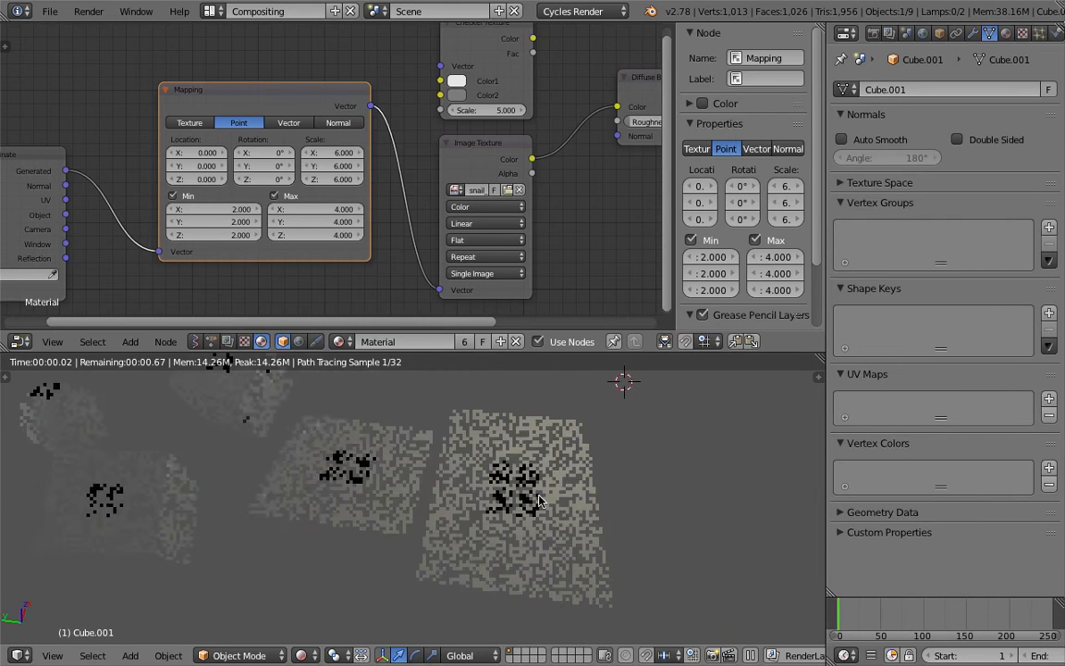
pyautogui.scroll(4, 524, 460)
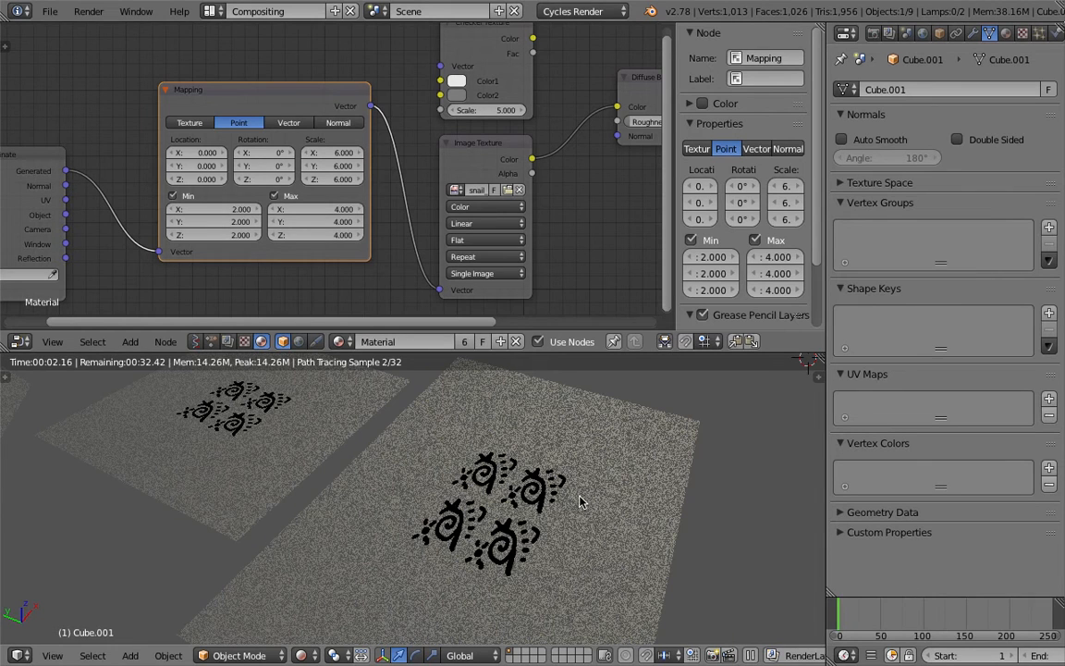
pyautogui.scroll(-3, 516, 540)
pyautogui.moveTo(516, 539); pyautogui.dragTo(562, 573, button='middle')
# Step: Try the Mapping node's X, Y and Z scale at 1 and 2, and return it to 6
pyautogui.moveTo(335, 153); pyautogui.dragTo(341, 180)
pyautogui.write('1')
pyautogui.press('Return')
pyautogui.write('2')
pyautogui.press('Return')
pyautogui.write('6')
pyautogui.press('Return')
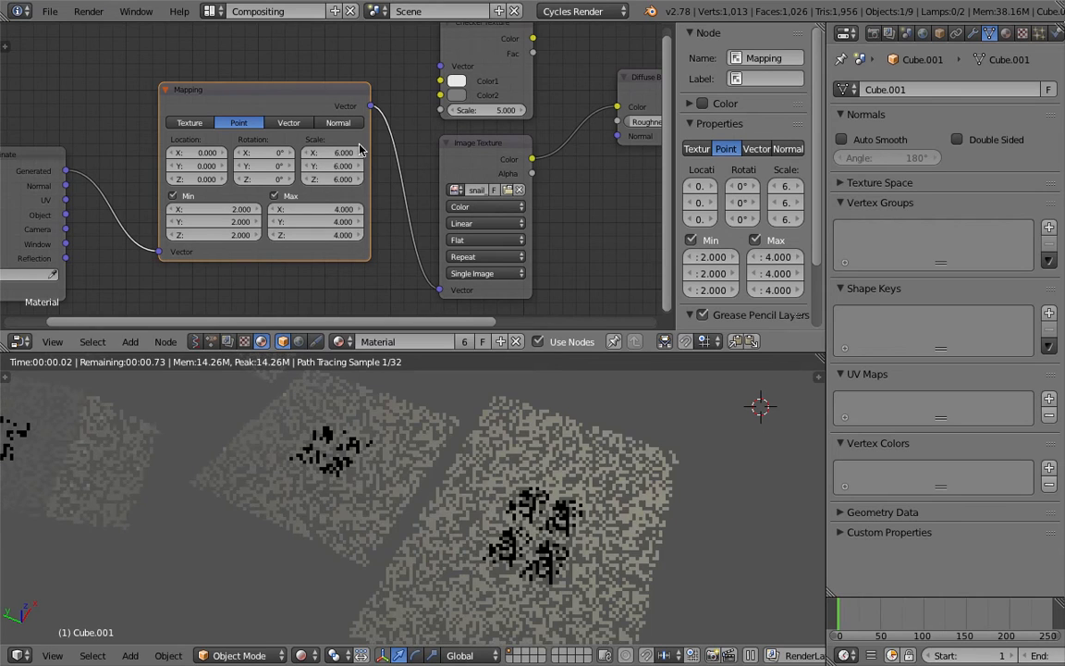
pyautogui.scroll(-2, 524, 491)
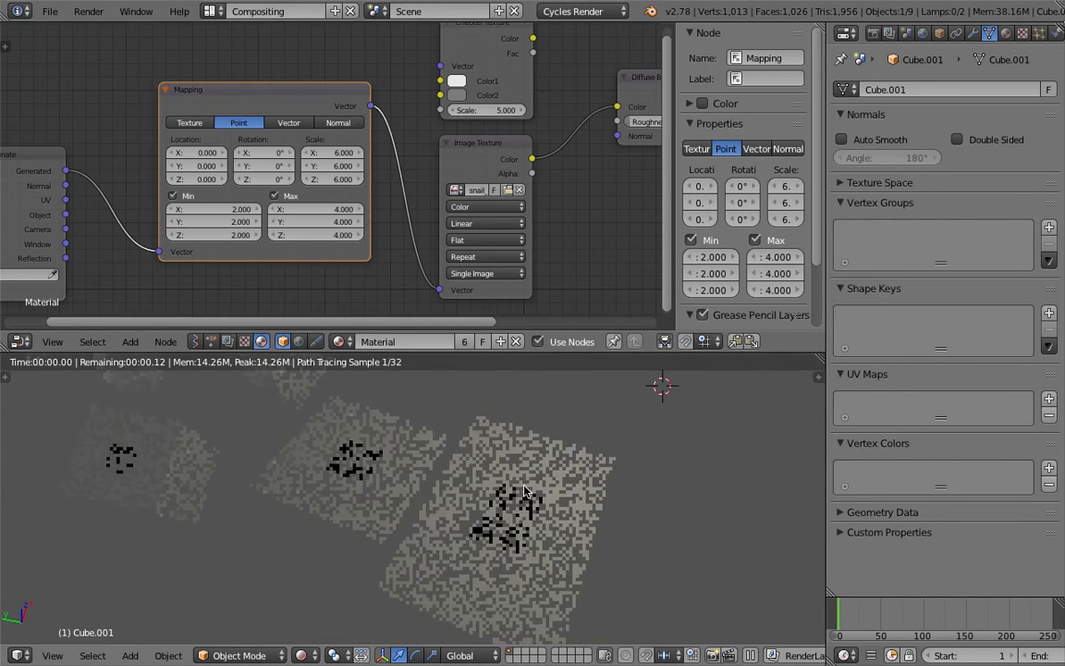
pyautogui.scroll(-1, 444, 408)
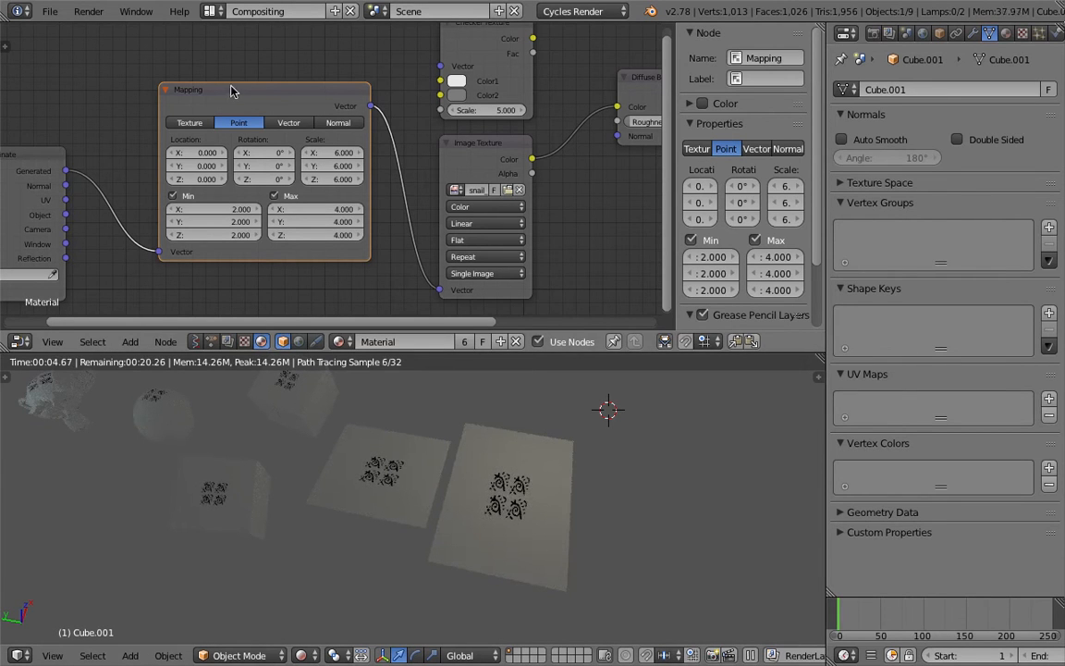
# Step: Set the Mapping node's location to 0.2 in Y and 7.9 in Z
pyautogui.moveTo(202, 156); pyautogui.dragTo(252, 178)
pyautogui.moveTo(482, 485)
pyautogui.mouseDown(button='middle')
pyautogui.moveTo(469, 483)
pyautogui.moveTo(515, 477)
pyautogui.mouseUp(button='middle')
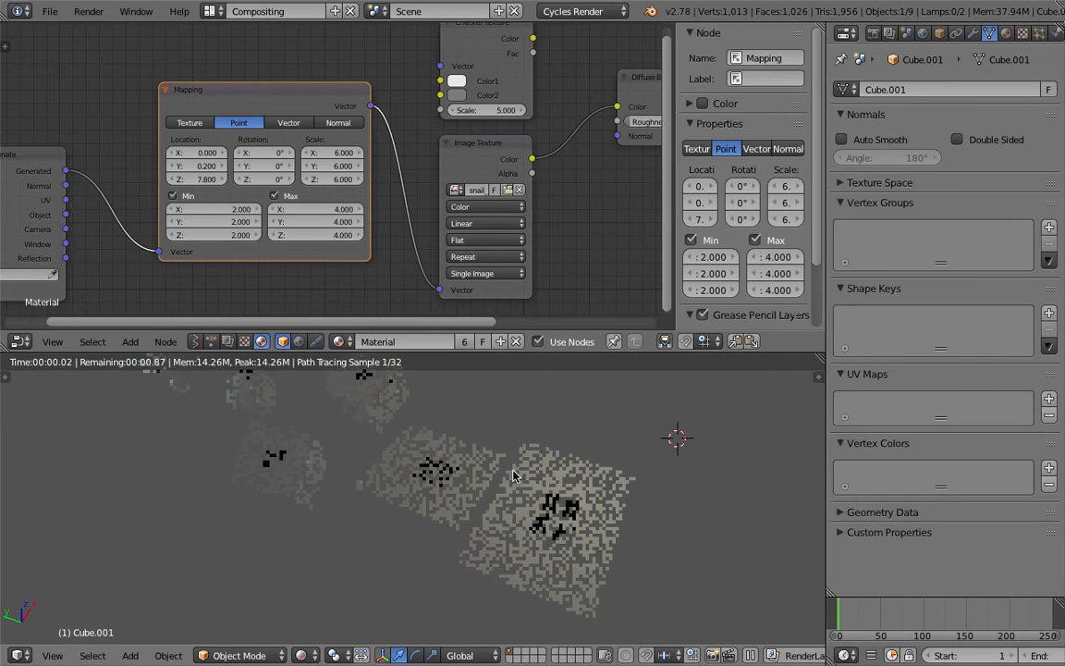
pyautogui.moveTo(427, 140); pyautogui.dragTo(368, 142, button='middle')
pyautogui.scroll(-1, 368, 143)
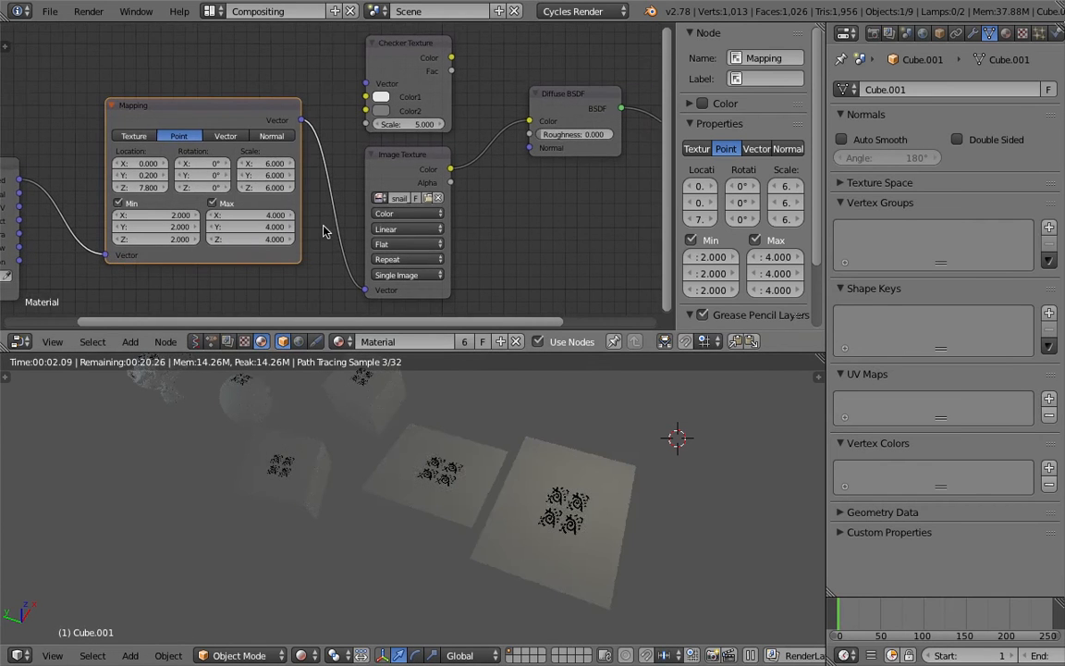
pyautogui.moveTo(138, 186)
pyautogui.mouseDown()
pyautogui.moveTo(153, 187)
pyautogui.moveTo(143, 187)
pyautogui.mouseUp()
# Step: Delete the Checker Texture node from the material
pyautogui.moveTo(376, 44); pyautogui.dragTo(361, 61, button='middle')
pyautogui.click(361, 61)
pyautogui.press('x')
pyautogui.hotkey('ctrl', 'f')
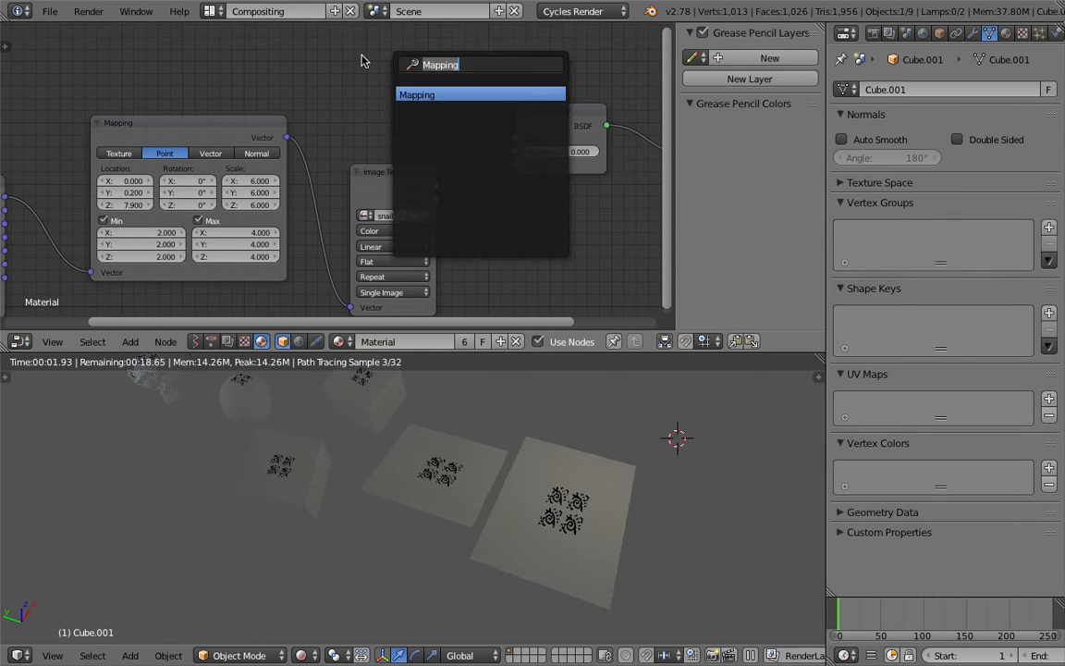
pyautogui.press('Escape')
# Step: Add a Musgrave Texture node directly above the Image Texture node
pyautogui.hotkey('shift', 'a')
pyautogui.moveTo(346, 130)
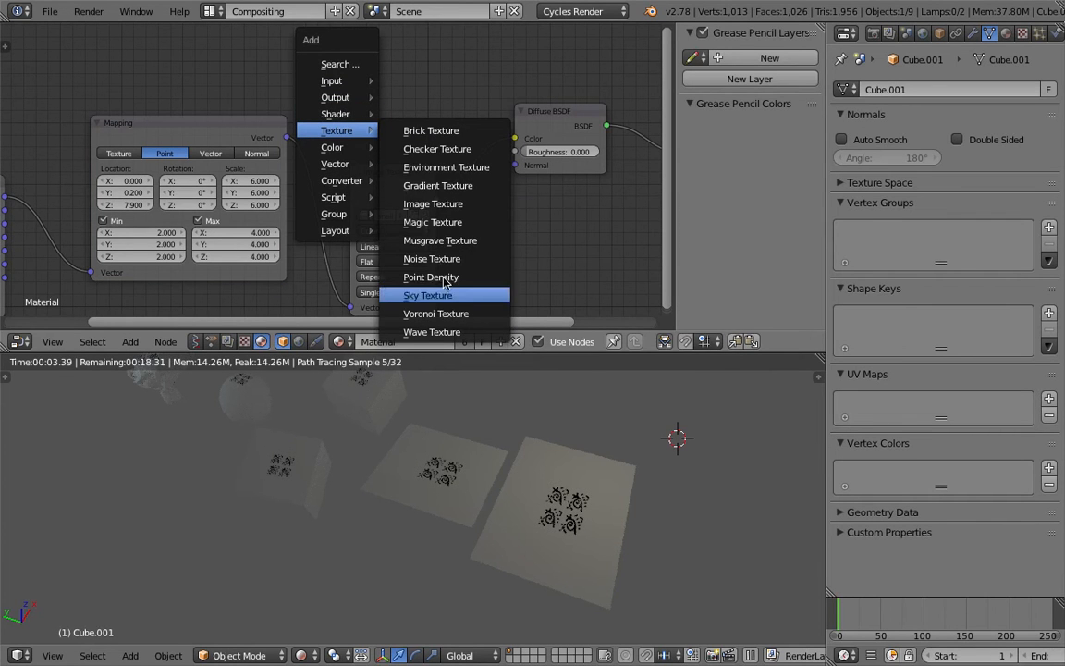
pyautogui.click(440, 240)
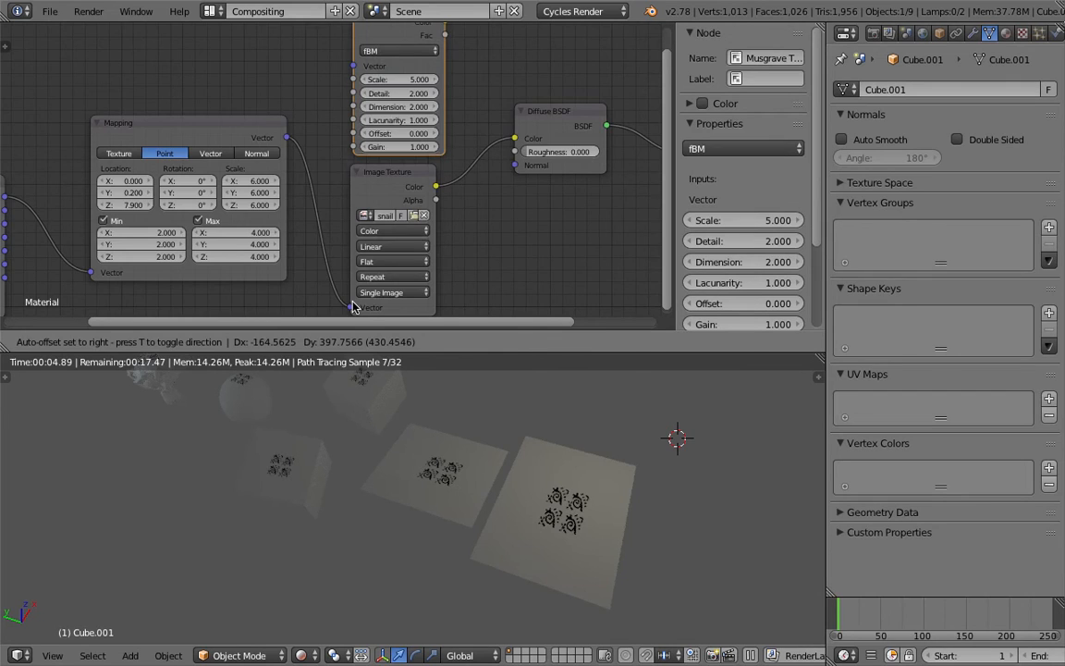
pyautogui.click(352, 307)
pyautogui.click(414, 211)
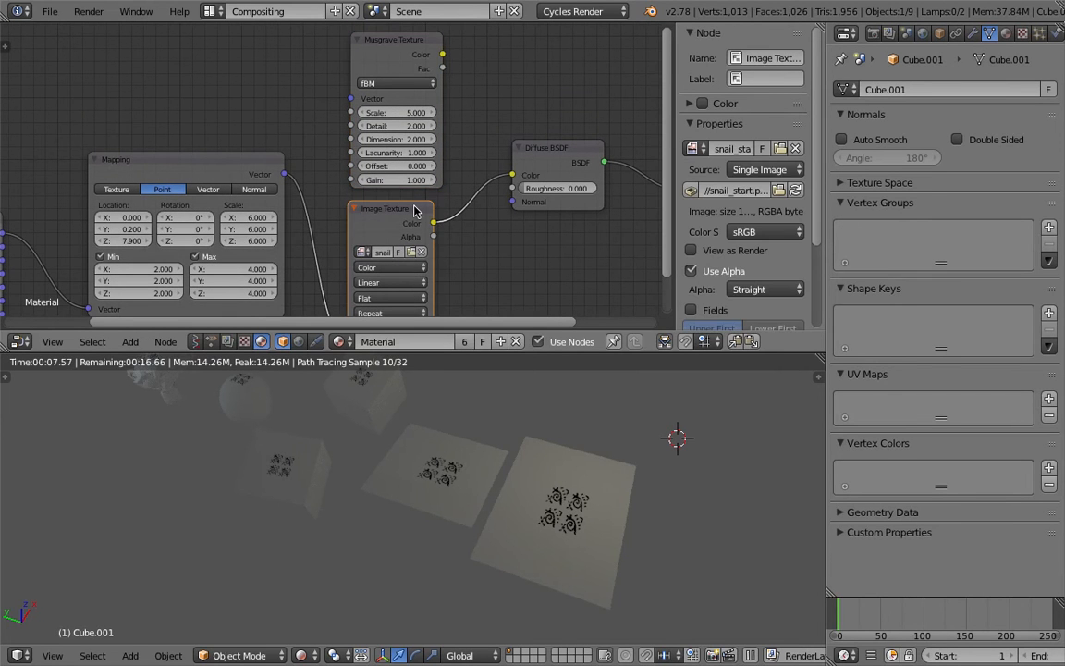
# Step: Connect the Mapping vector to the Musgrave Texture and its Color output to the Diffuse BSDF color, and save the file
pyautogui.keyDown('ctrl'); pyautogui.moveTo(361, 171); pyautogui.dragTo(308, 147, button='middle'); pyautogui.keyUp('ctrl')
pyautogui.moveTo(270, 112); pyautogui.dragTo(288, 136, button='middle')
pyautogui.moveTo(309, 148); pyautogui.dragTo(363, 84)
pyautogui.moveTo(300, 92); pyautogui.dragTo(292, 105, button='middle')
pyautogui.moveTo(435, 62); pyautogui.dragTo(492, 164)
pyautogui.hotkey('ctrl', 's')
pyautogui.click(504, 492)
# Step: Turn off both the Min and Max limits on the Mapping node
pyautogui.scroll(4, 601, 522)
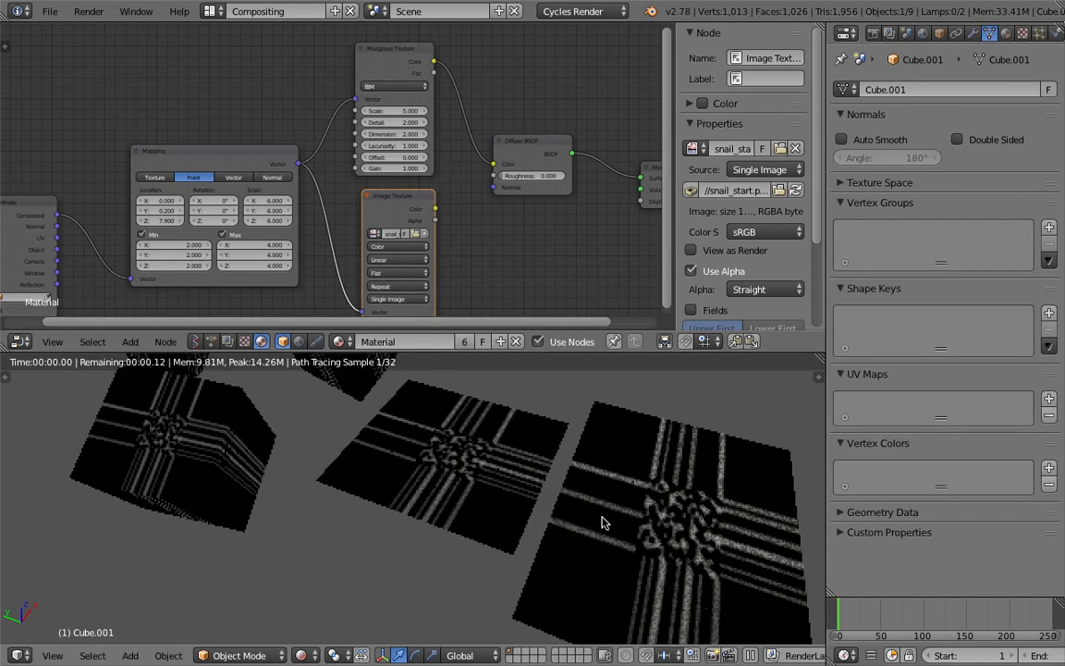
pyautogui.scroll(-3, 513, 507)
pyautogui.scroll(3, 366, 437)
pyautogui.moveTo(366, 437); pyautogui.dragTo(248, 338, button='middle')
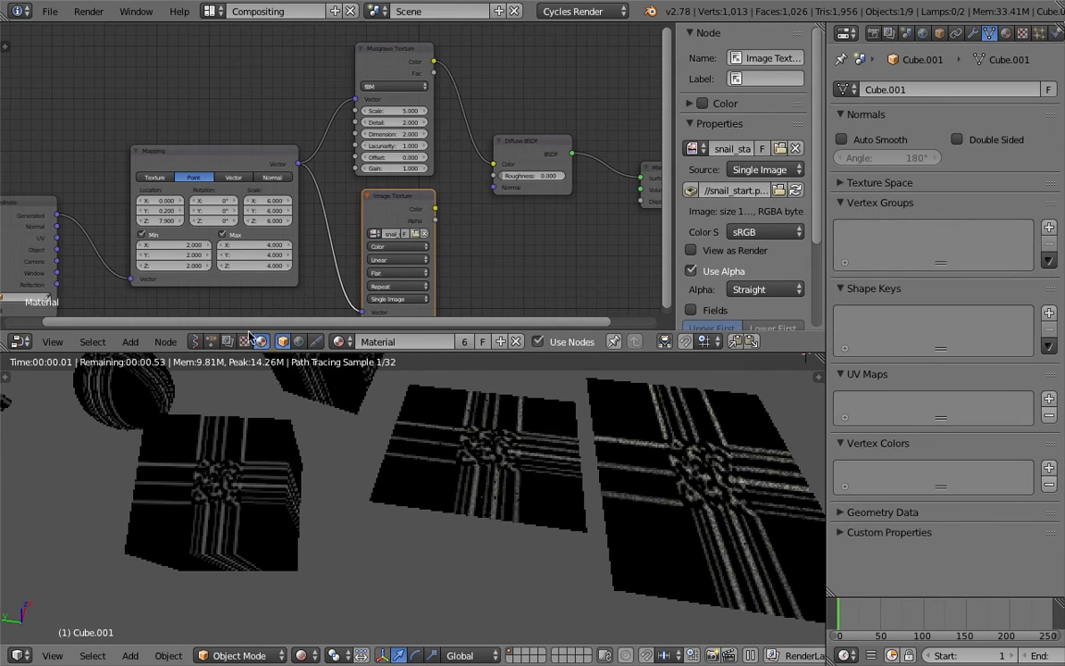
pyautogui.click(142, 234)
pyautogui.click(231, 236)
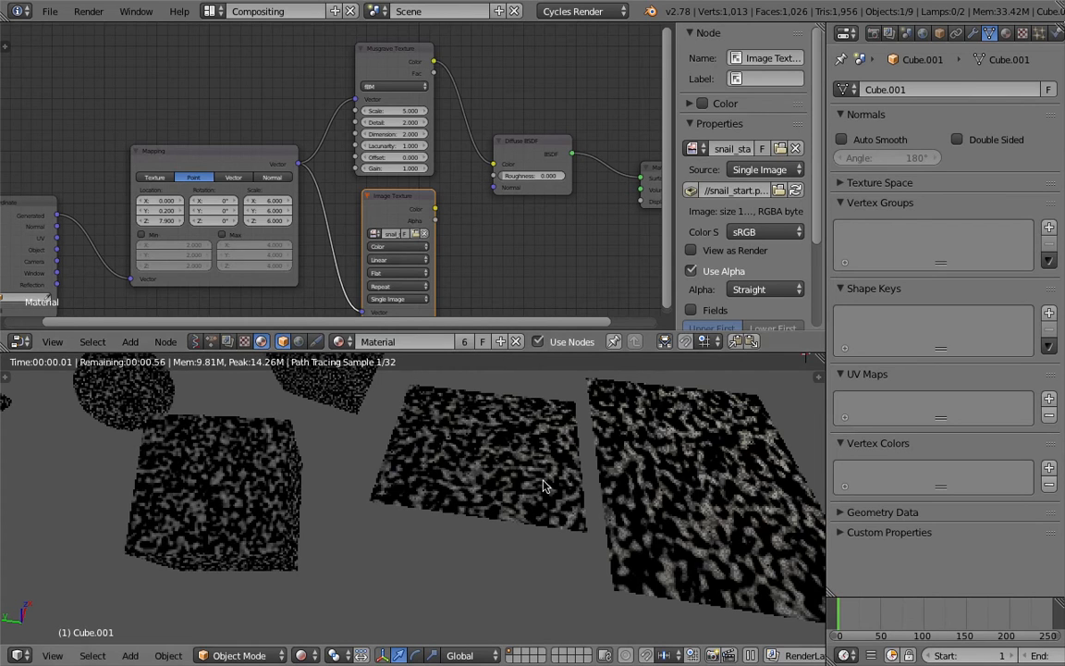
pyautogui.moveTo(481, 473); pyautogui.dragTo(398, 453, button='middle')
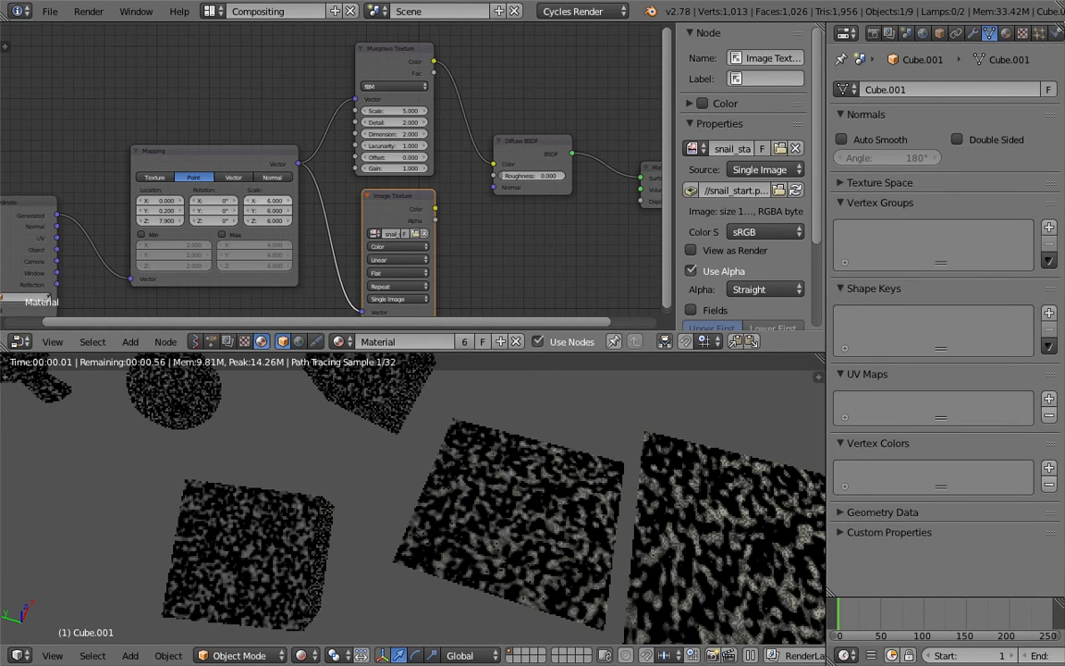
# Step: Set the Mapping node's X, Y and Z scale to 1 and select the front cube
pyautogui.hotkey('ctrl', 'z')
pyautogui.moveTo(589, 538); pyautogui.dragTo(607, 516, button='middle')
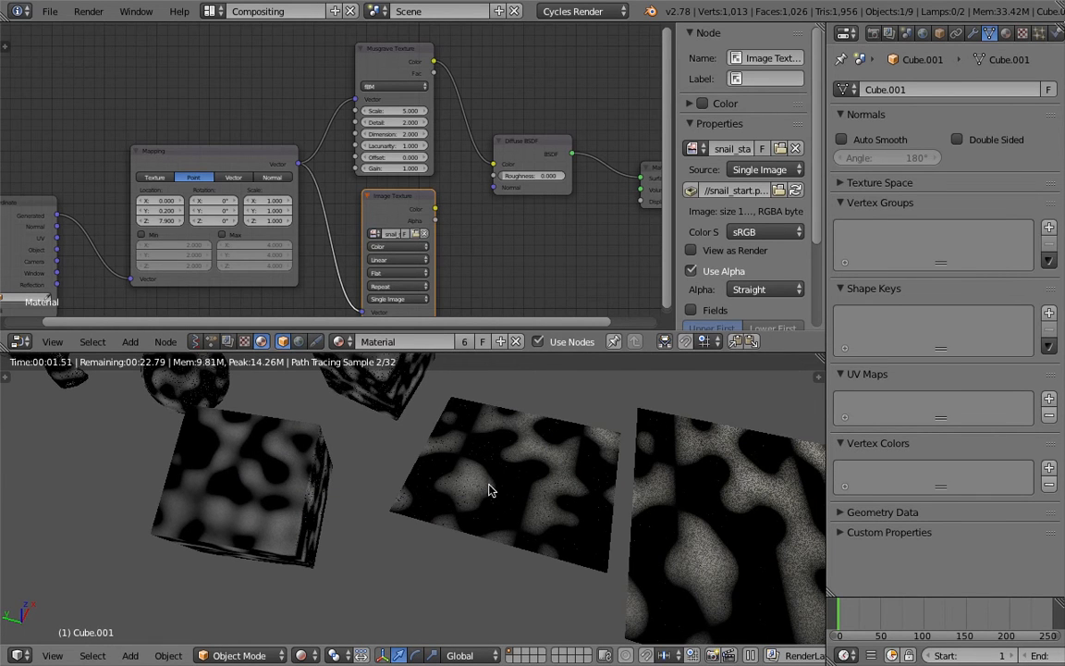
pyautogui.moveTo(478, 485)
pyautogui.mouseDown(button='middle')
pyautogui.moveTo(487, 494)
pyautogui.moveTo(502, 484)
pyautogui.moveTo(493, 481)
pyautogui.mouseUp(button='middle')
pyautogui.moveTo(375, 408); pyautogui.dragTo(338, 495, button='middle')
pyautogui.rightClick(338, 495)
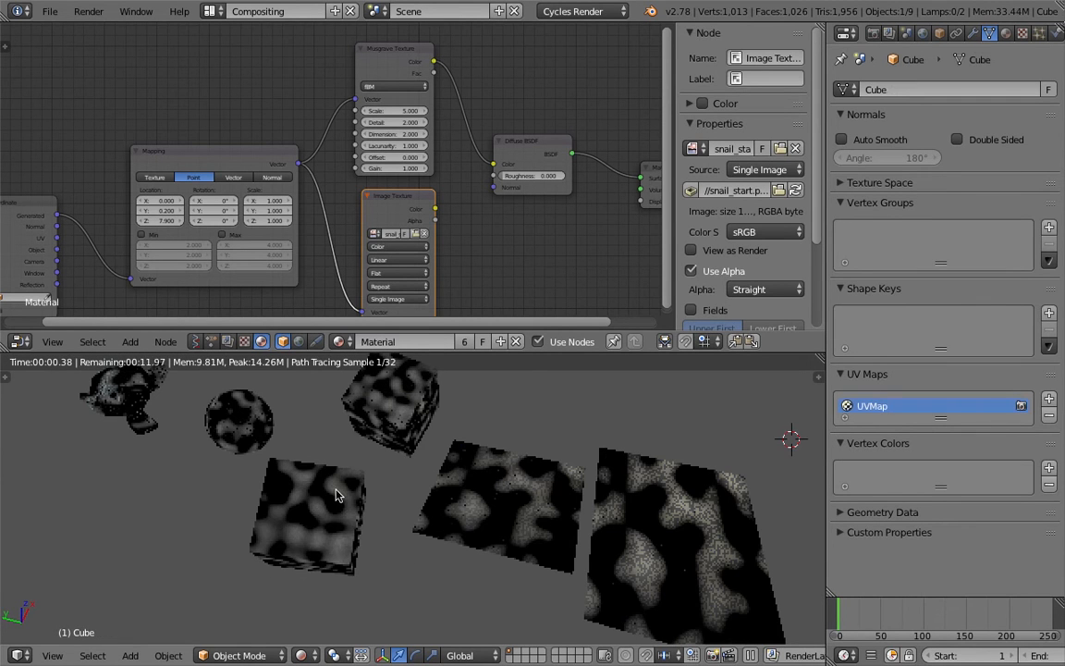
# Step: Select the rear cube and set the Mapping node's Z location to 9.9
pyautogui.rightClick(389, 418)
pyautogui.moveTo(389, 418); pyautogui.dragTo(404, 452, button='middle')
pyautogui.scroll(4, 204, 237)
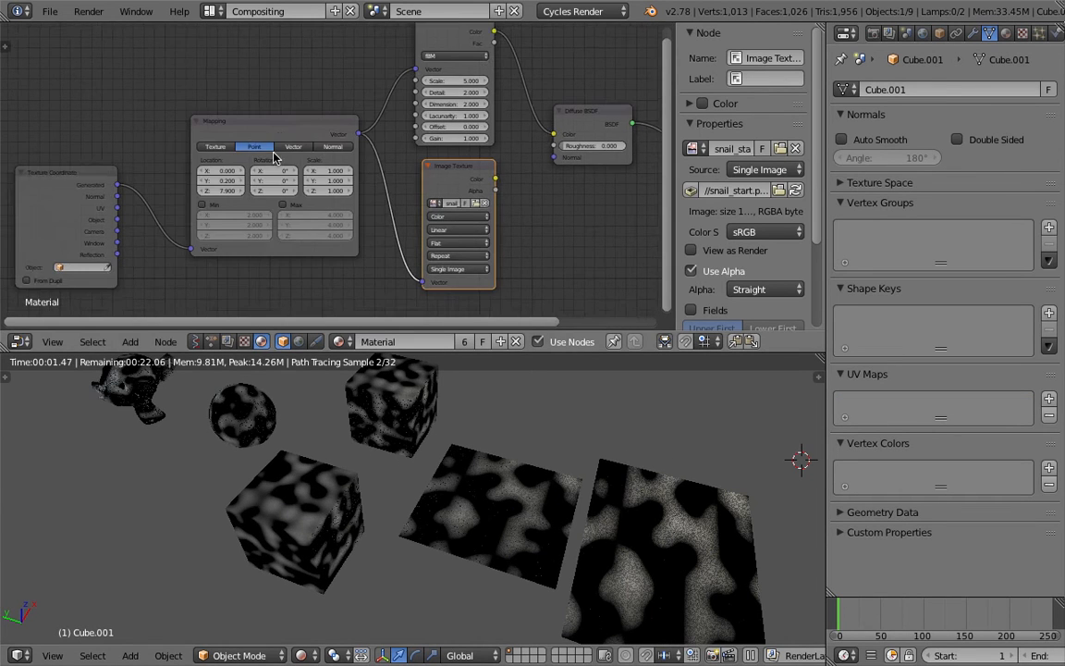
pyautogui.moveTo(220, 184); pyautogui.dragTo(303, 184)
# Step: Examine the rendered Musgrave pattern on the cubes, sphere, monkey head and planes from several angles and distances
pyautogui.moveTo(349, 452); pyautogui.dragTo(470, 459, button='middle')
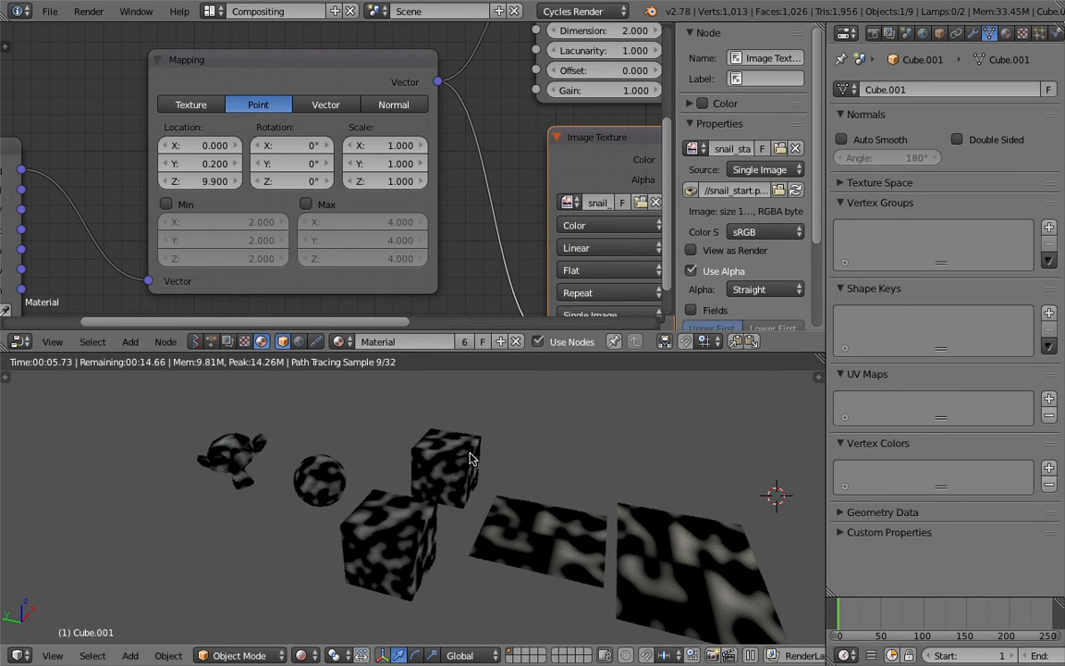
pyautogui.moveTo(470, 458); pyautogui.dragTo(248, 447, button='middle')
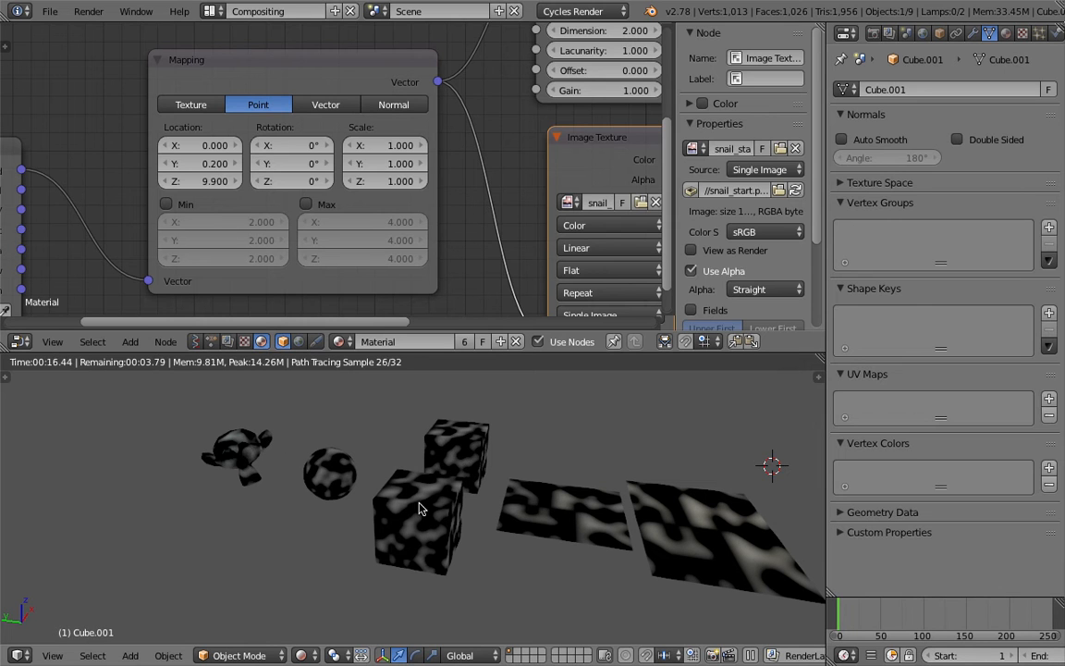
pyautogui.scroll(7, 457, 515)
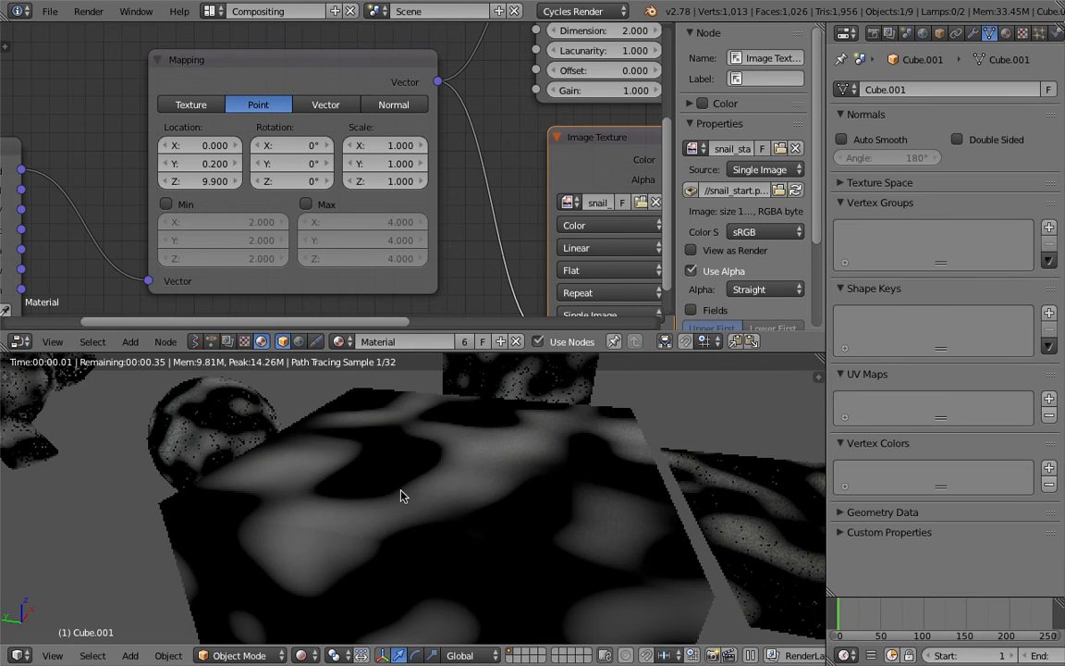
pyautogui.scroll(-8, 442, 487)
pyautogui.scroll(4, 428, 490)
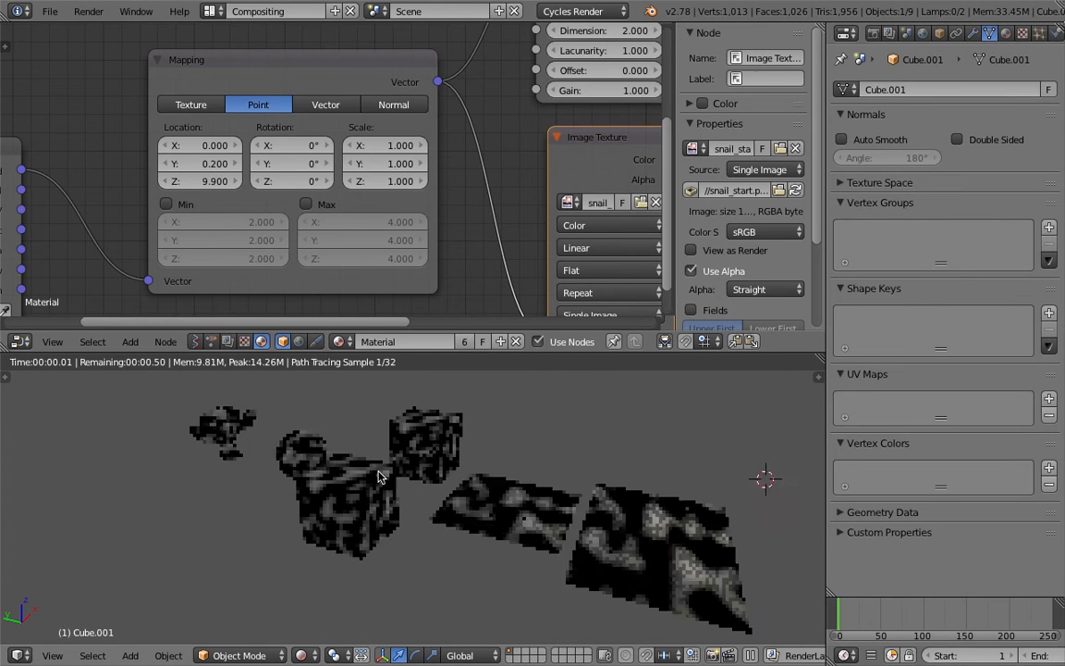
pyautogui.scroll(-2, 381, 463)
pyautogui.moveTo(381, 464); pyautogui.dragTo(416, 455, button='middle')
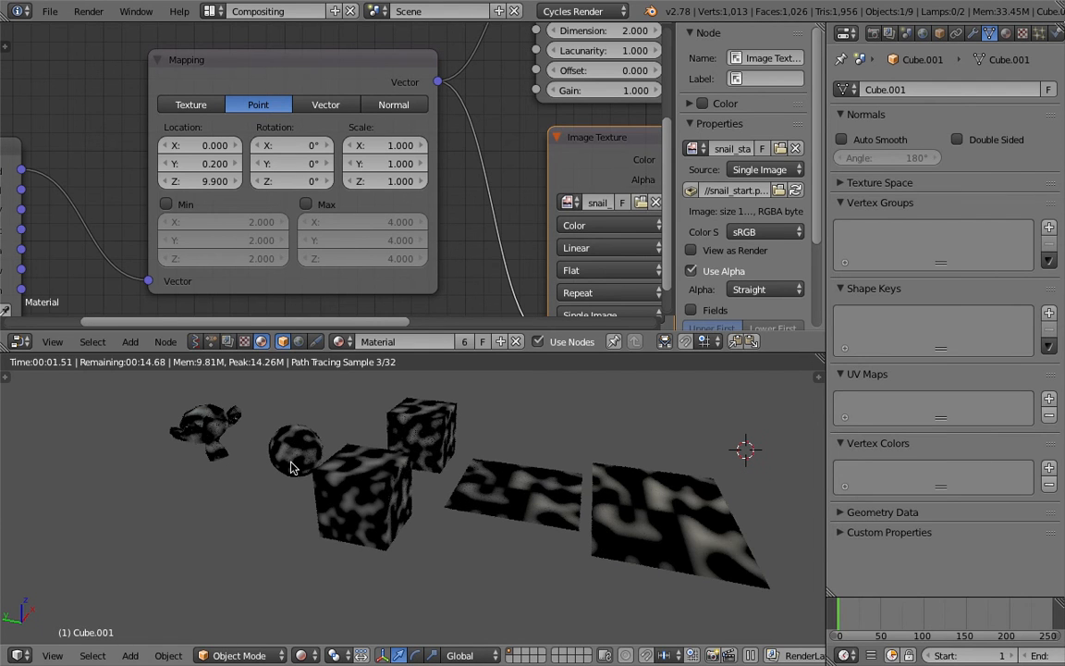
pyautogui.moveTo(333, 483); pyautogui.dragTo(401, 480, button='middle')
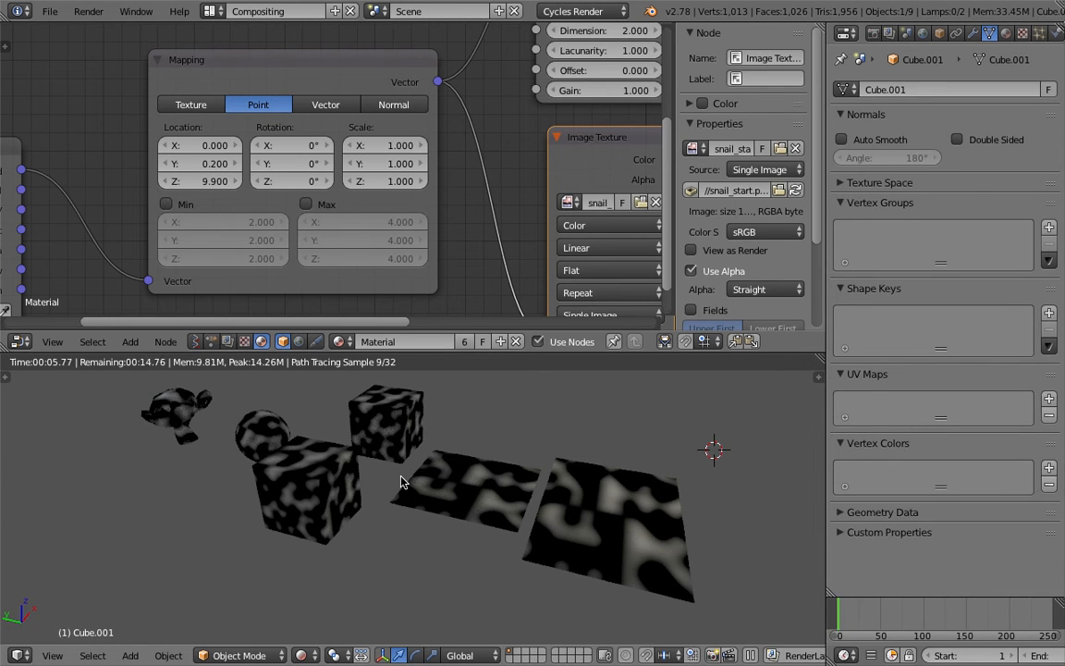
pyautogui.scroll(-1, 268, 189)
# Step: Set the Mapping node's Z location to 10.1 and switch the viewport to Solid shading
pyautogui.moveTo(93, 124); pyautogui.dragTo(104, 120, button='middle')
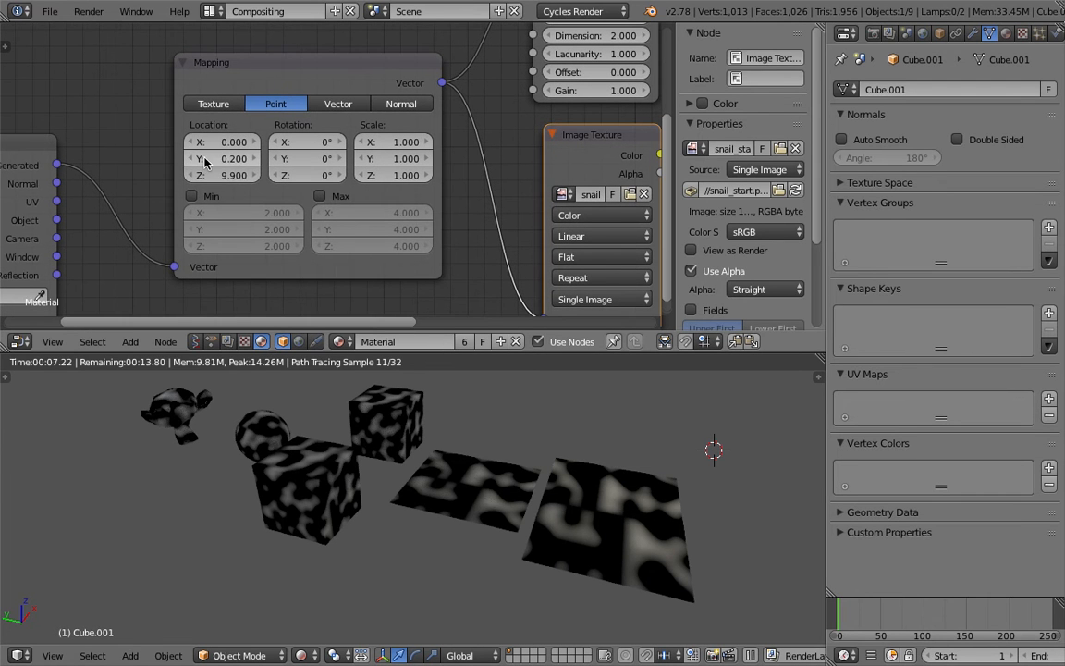
pyautogui.moveTo(222, 175); pyautogui.dragTo(237, 175)
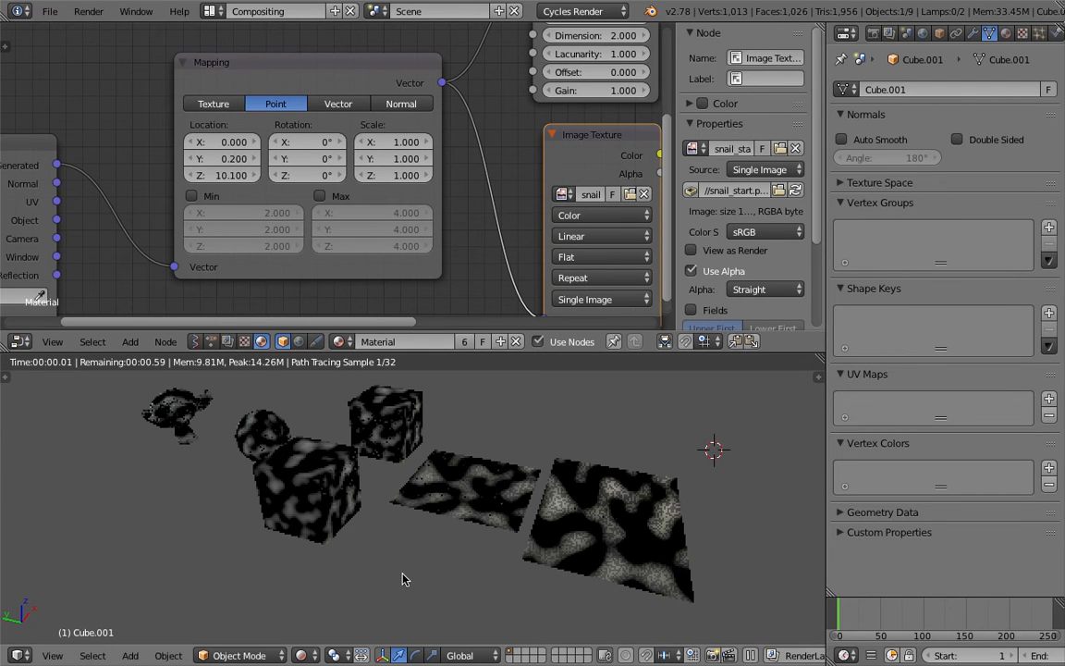
pyautogui.click(303, 655)
pyautogui.click(385, 597)
# Step: Select the larger plane and add an Array modifier to it
pyautogui.rightClick(467, 497)
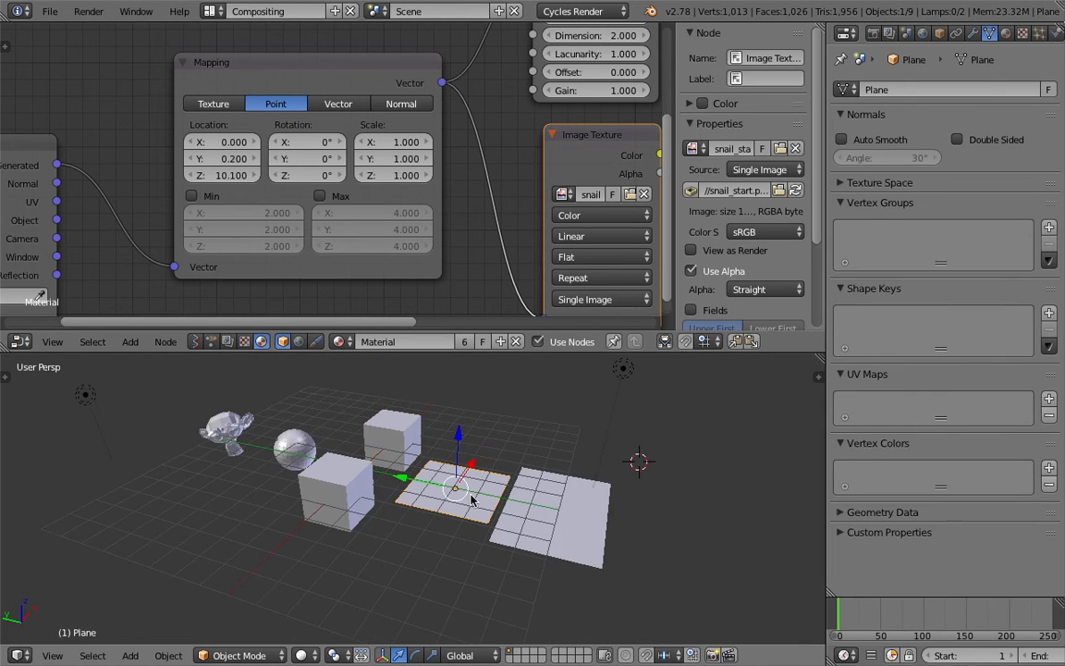
pyautogui.rightClick(518, 507)
pyautogui.keyDown('shift'); pyautogui.moveTo(467, 463); pyautogui.dragTo(430, 448, button='middle'); pyautogui.keyUp('shift')
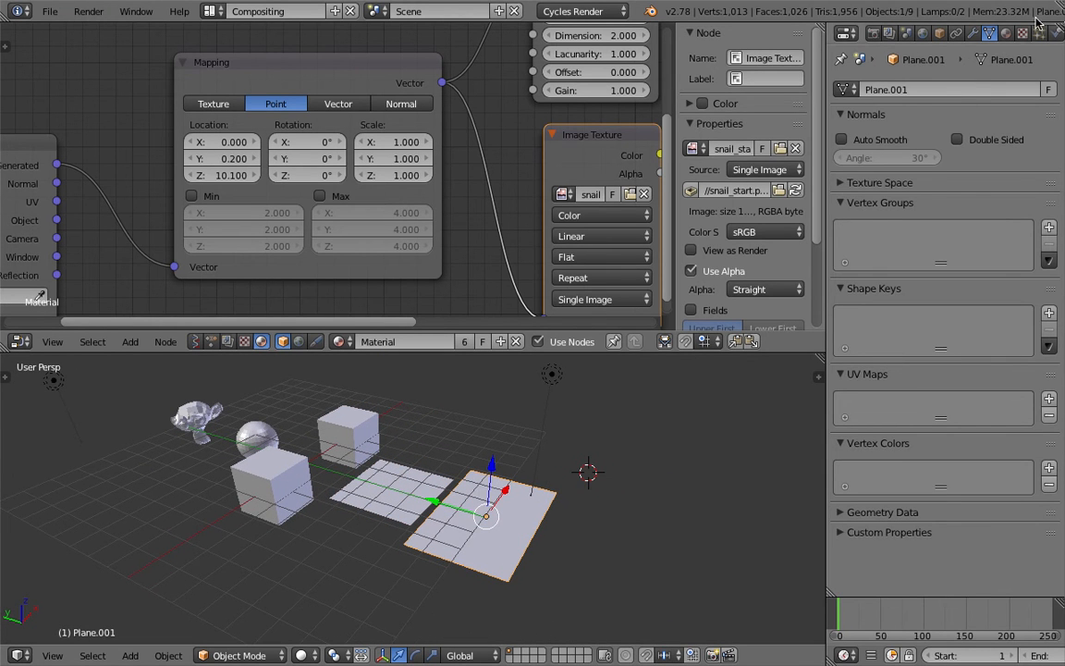
pyautogui.click(974, 35)
pyautogui.click(908, 90)
pyautogui.click(739, 132)
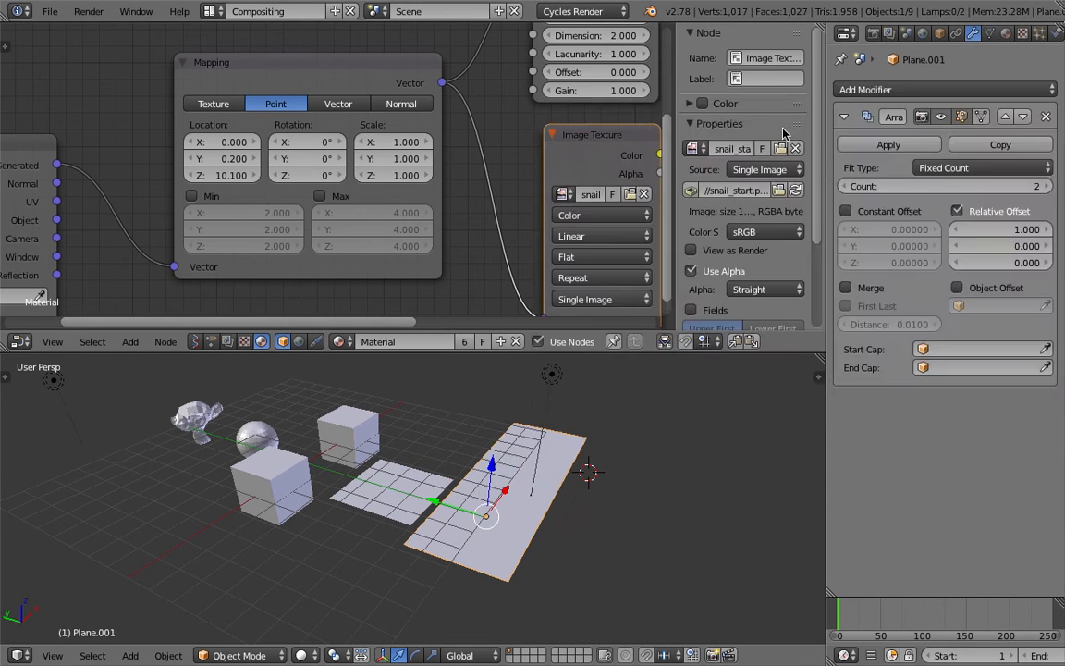
# Step: Set the Array modifier's relative offset to 0 in X, 0 in Y and 0.2 in Z
pyautogui.click(1023, 230)
pyautogui.write('0.2')
pyautogui.press('Tab')
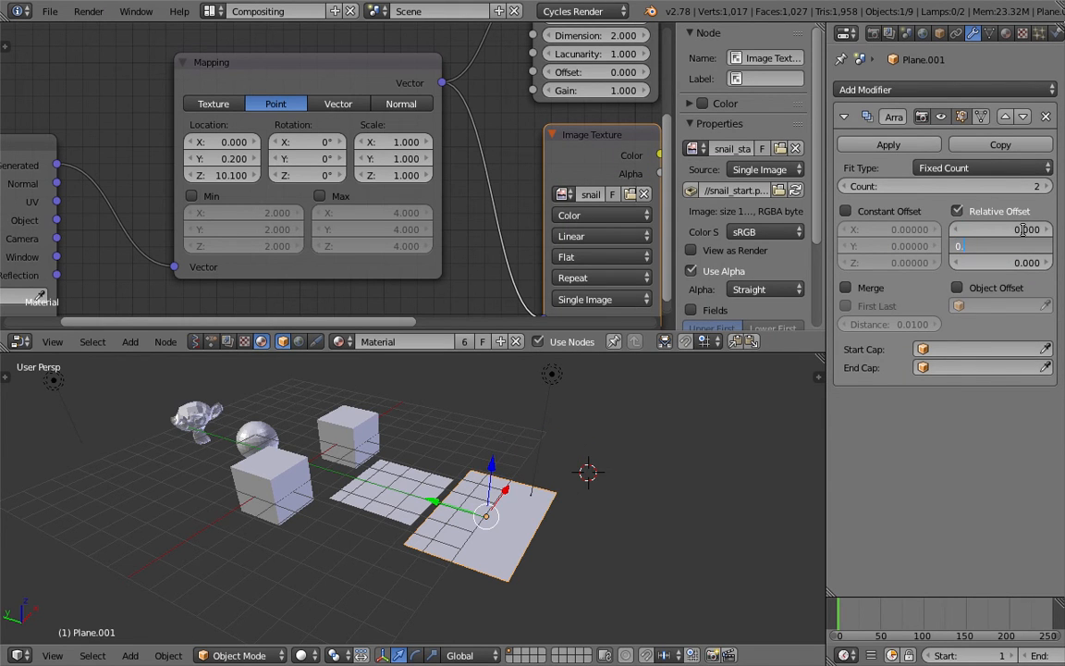
pyautogui.write('0.2')
pyautogui.press('Return')
pyautogui.click(1023, 230)
pyautogui.write('0')
pyautogui.press('Tab')
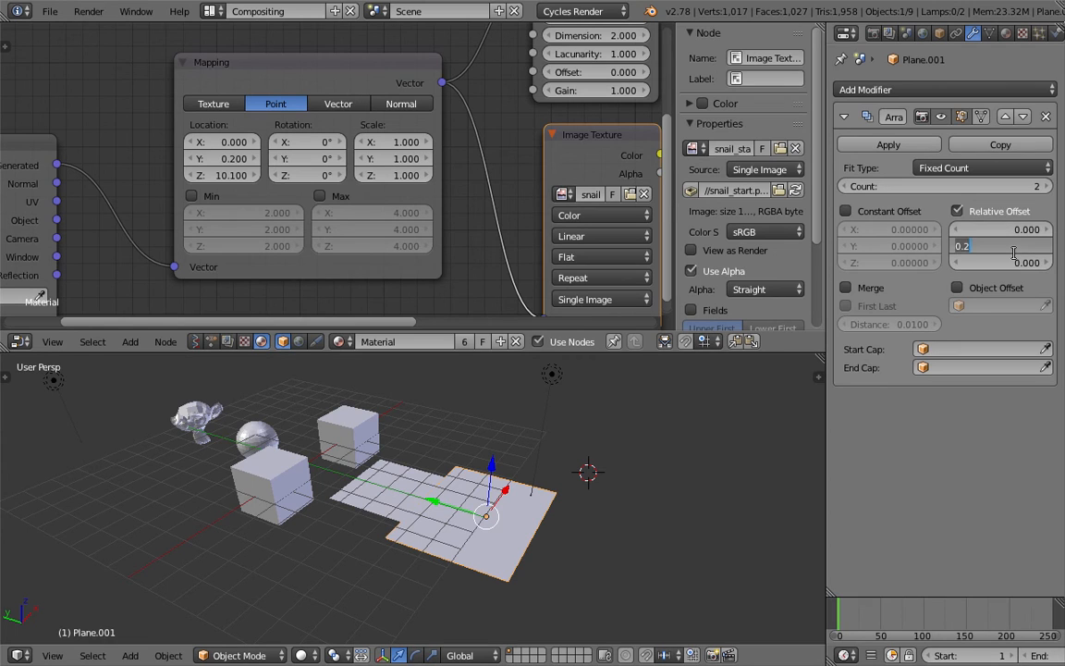
pyautogui.write('0')
pyautogui.press('Tab')
pyautogui.write('0.2')
pyautogui.press('Return')
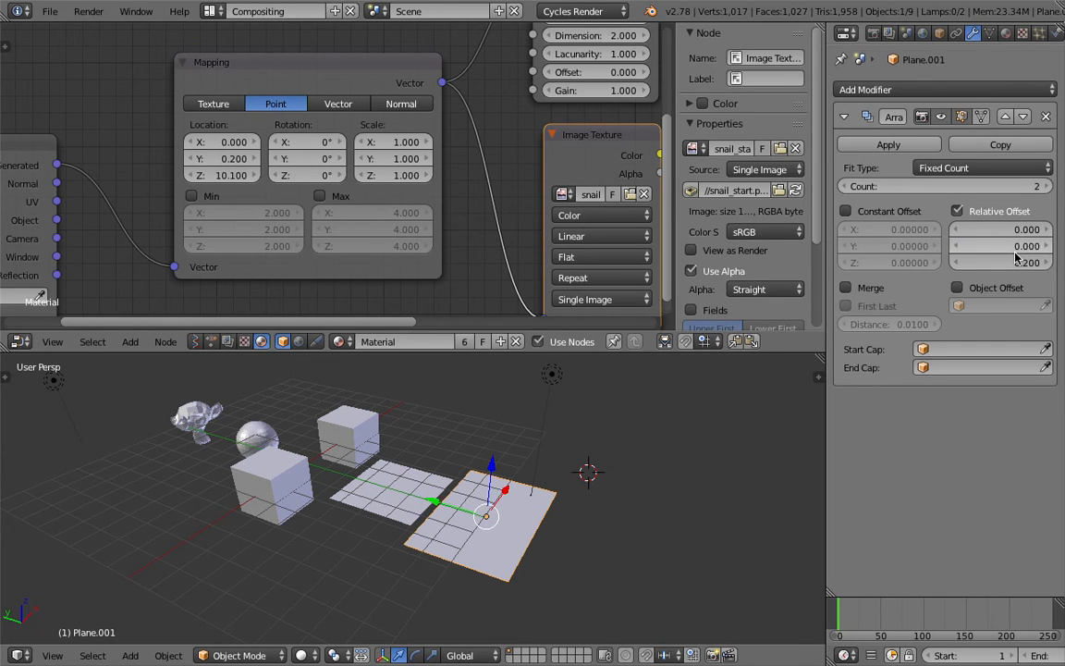
# Step: Raise the Array modifier's count to 13
pyautogui.click(1046, 189)
pyautogui.click(1045, 189)
pyautogui.click(1046, 189)
pyautogui.click(1046, 189)
pyautogui.click(1045, 189)
pyautogui.click(1046, 189)
pyautogui.click(1046, 188)
pyautogui.click(1046, 188)
pyautogui.click(1046, 188)
pyautogui.click(1046, 189)
pyautogui.click(1046, 188)
pyautogui.moveTo(629, 573)
pyautogui.mouseDown(button='middle')
pyautogui.moveTo(611, 521)
pyautogui.moveTo(521, 462)
pyautogui.moveTo(599, 486)
pyautogui.mouseUp(button='middle')
pyautogui.press('z')
pyautogui.press('z')
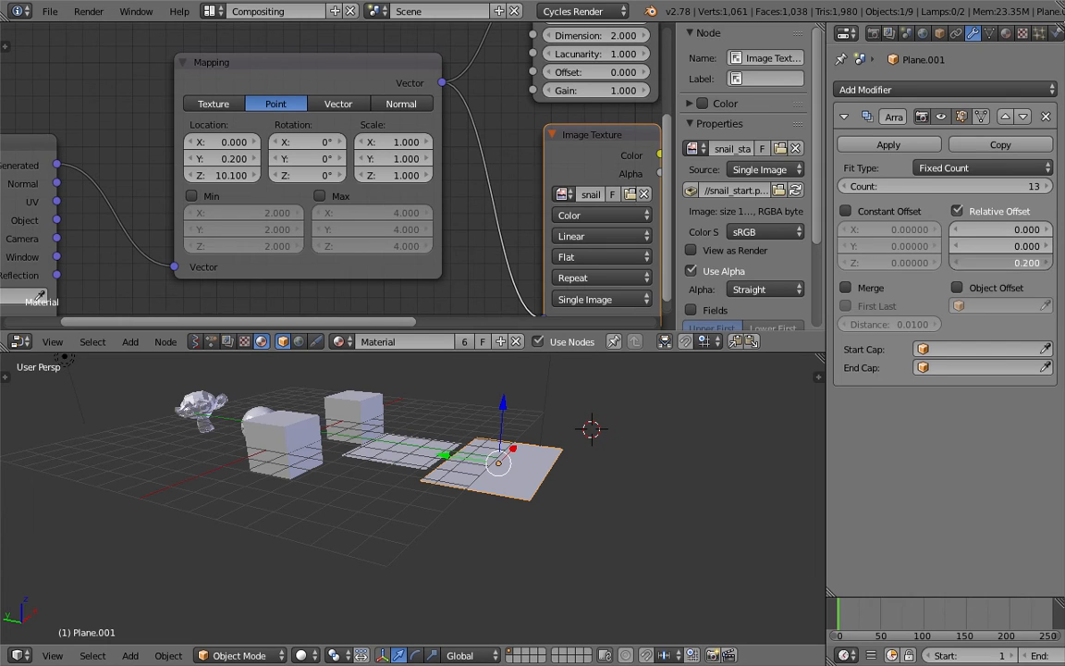
# Step: Try larger relative offsets on the Array modifier, including Z 2.9, then X 1.4 with Z 1
pyautogui.moveTo(1002, 263); pyautogui.dragTo(1002, 263)
pyautogui.click(920, 169)
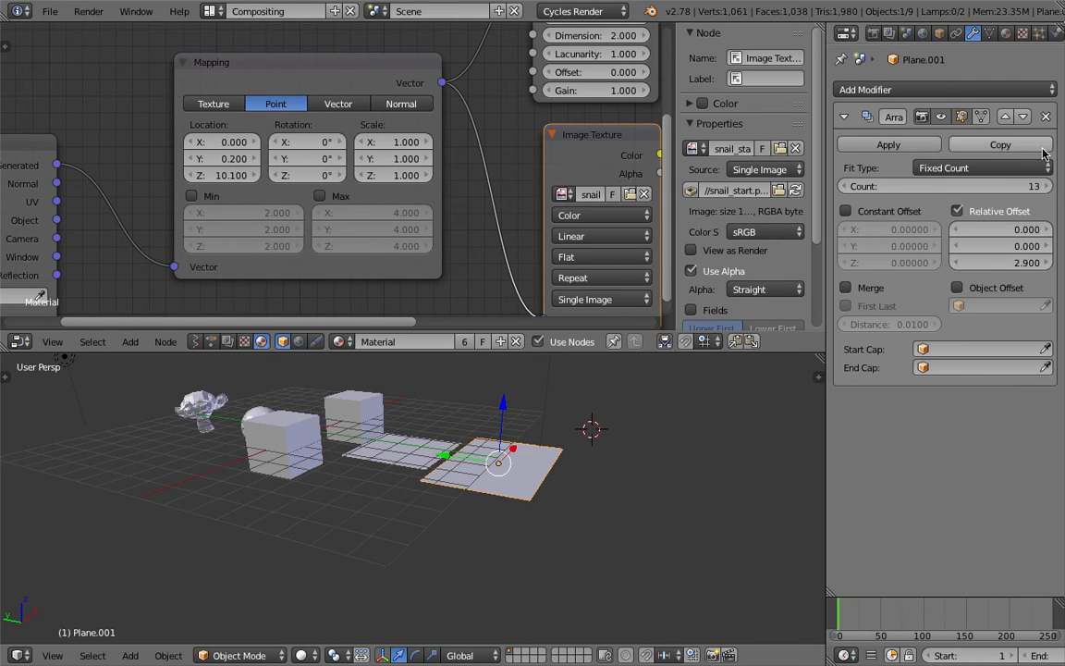
pyautogui.moveTo(1001, 229); pyautogui.dragTo(1002, 263)
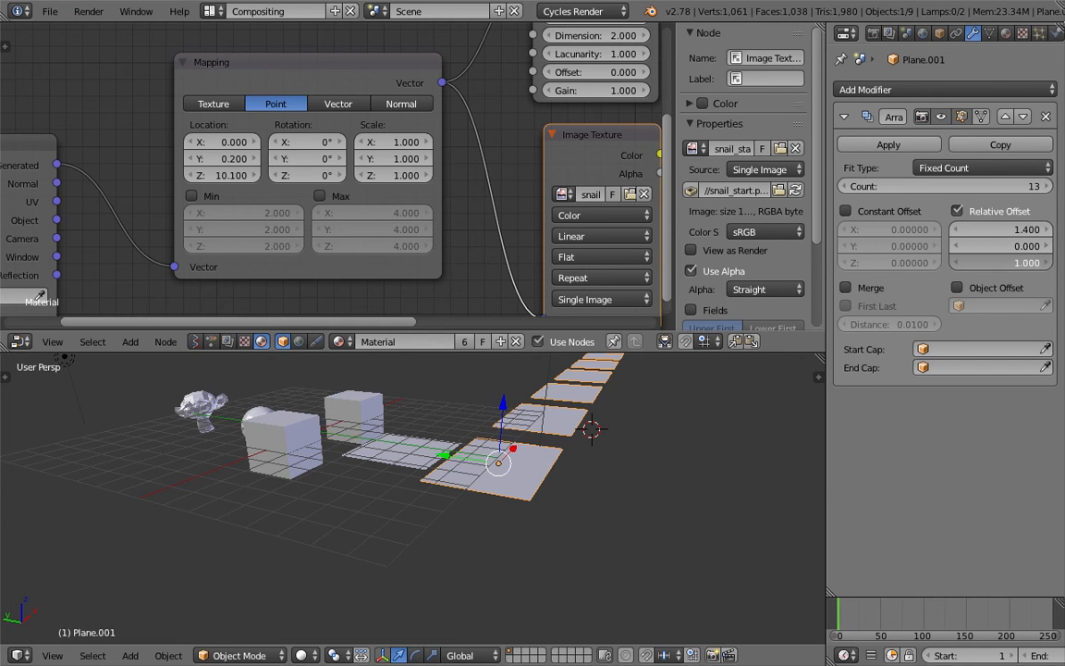
pyautogui.moveTo(1001, 262); pyautogui.dragTo(1001, 262)
# Step: Try the Array modifier's Merge, Object Offset, Relative Offset and Constant Offset options and a relative Z offset of -8.5
pyautogui.click(860, 287)
pyautogui.click(860, 287)
pyautogui.click(972, 292)
pyautogui.click(977, 293)
pyautogui.click(977, 292)
pyautogui.click(975, 288)
pyautogui.click(978, 212)
pyautogui.click(978, 212)
pyautogui.moveTo(1006, 259); pyautogui.dragTo(991, 189)
pyautogui.click(925, 214)
pyautogui.click(925, 214)
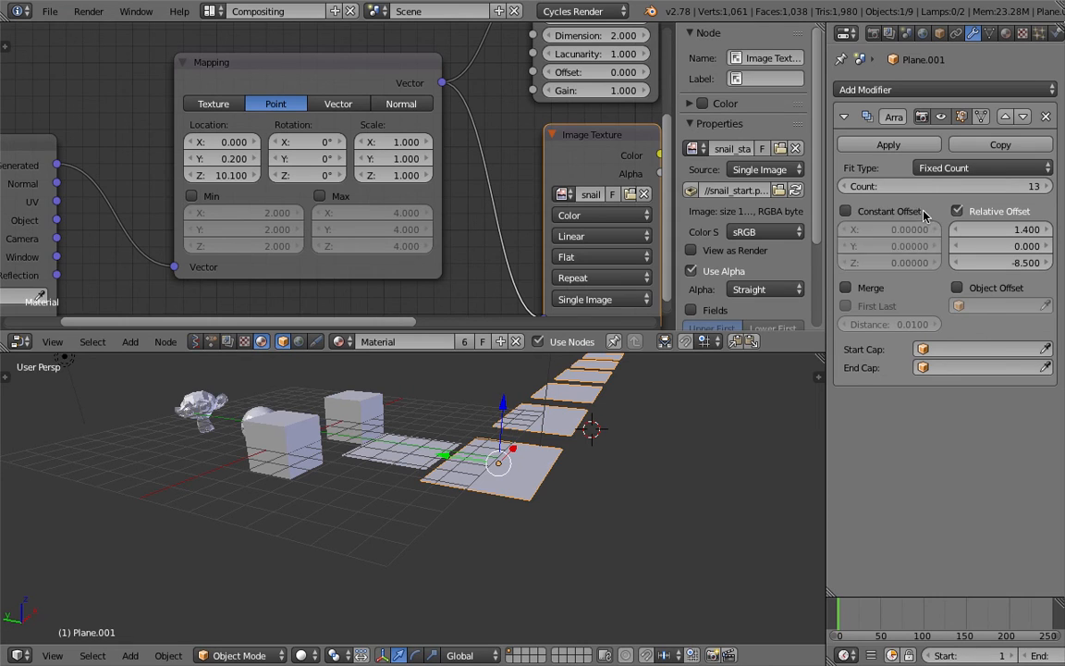
# Step: Enable the Array's Constant Offset with Z 0.08, zero all relative offset values and turn Relative Offset off
pyautogui.click(925, 213)
pyautogui.moveTo(913, 263); pyautogui.dragTo(925, 263)
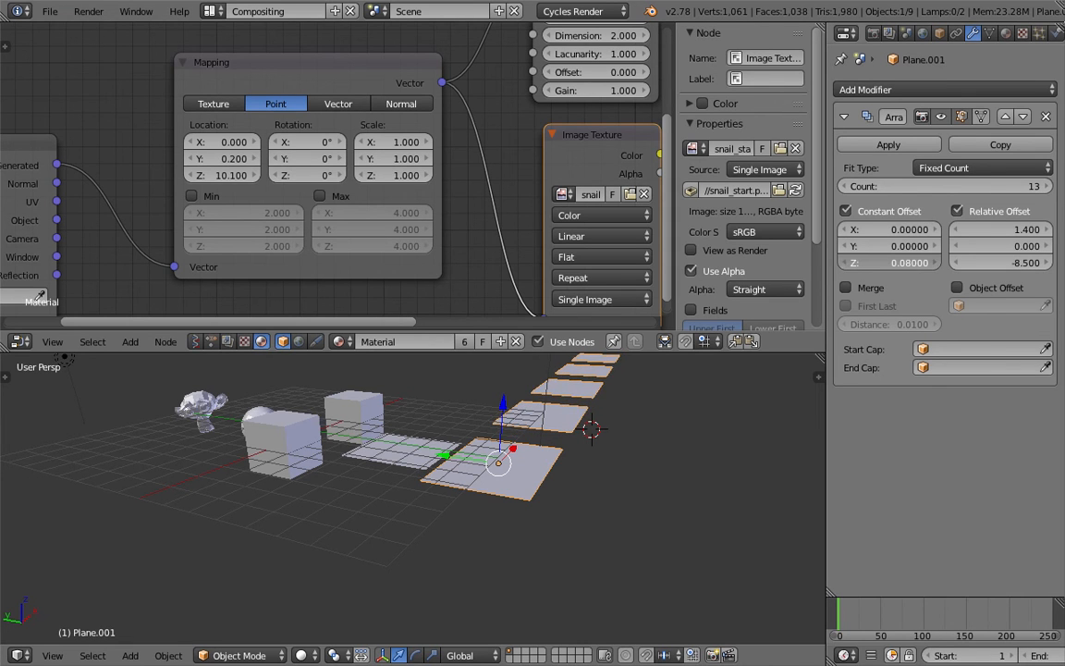
pyautogui.moveTo(1026, 229); pyautogui.dragTo(1026, 262)
pyautogui.write('0')
pyautogui.press('Return')
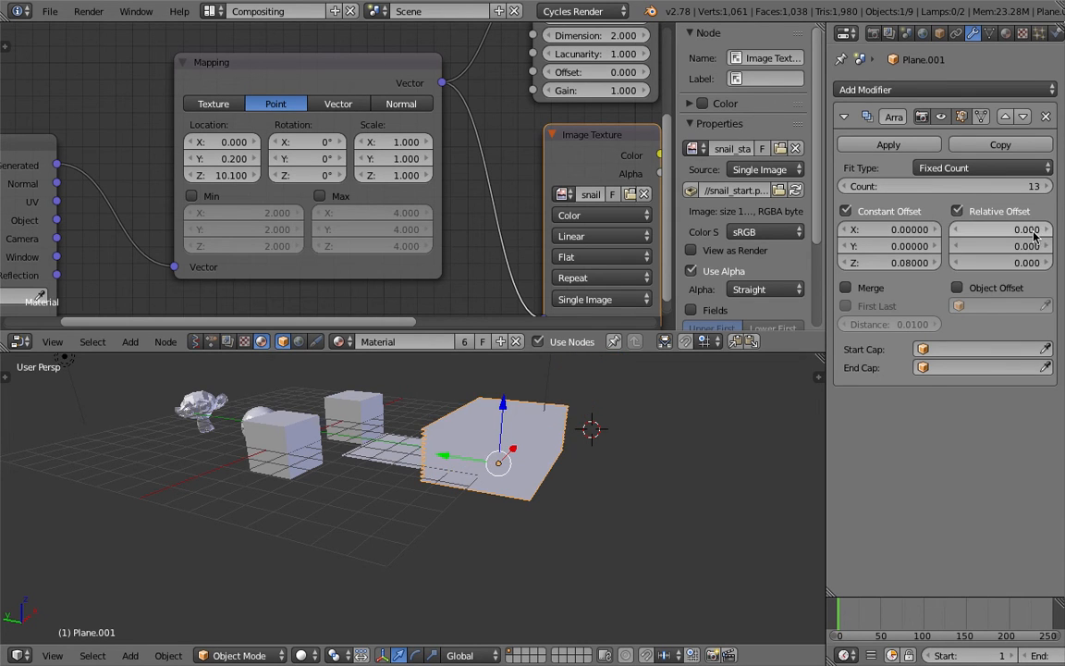
pyautogui.click(1008, 212)
# Step: Switch the viewport to Rendered shading and examine the Musgrave texture across the stacked planes
pyautogui.moveTo(605, 416); pyautogui.dragTo(586, 473, button='middle')
pyautogui.scroll(2, 587, 447)
pyautogui.press('z')
pyautogui.press('z')
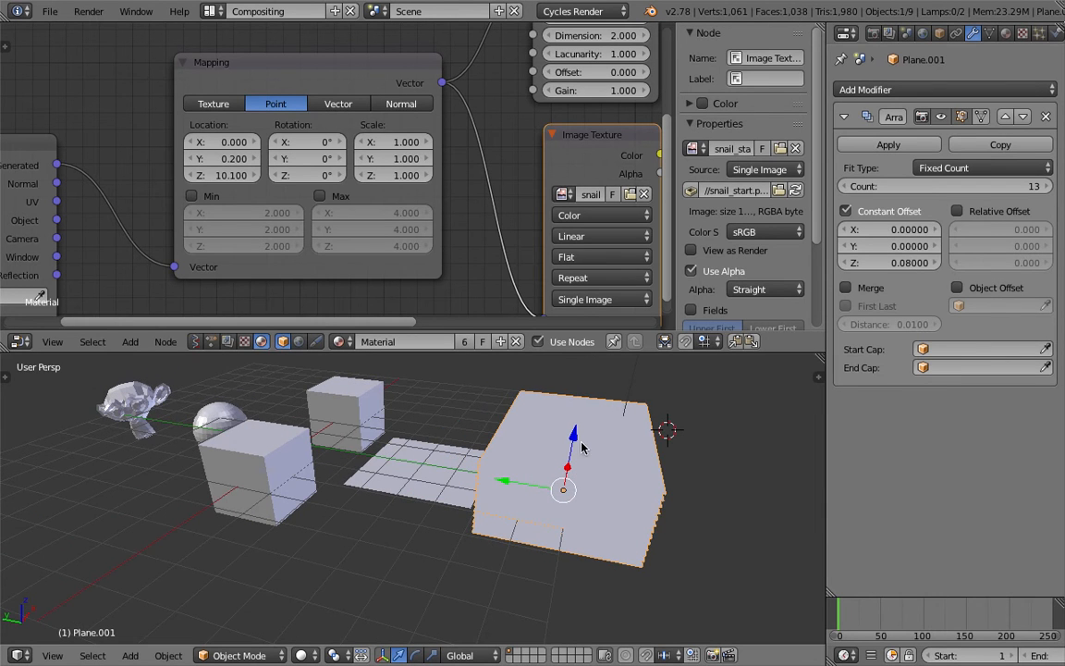
pyautogui.moveTo(526, 406); pyautogui.dragTo(454, 516, button='middle')
pyautogui.click(305, 655)
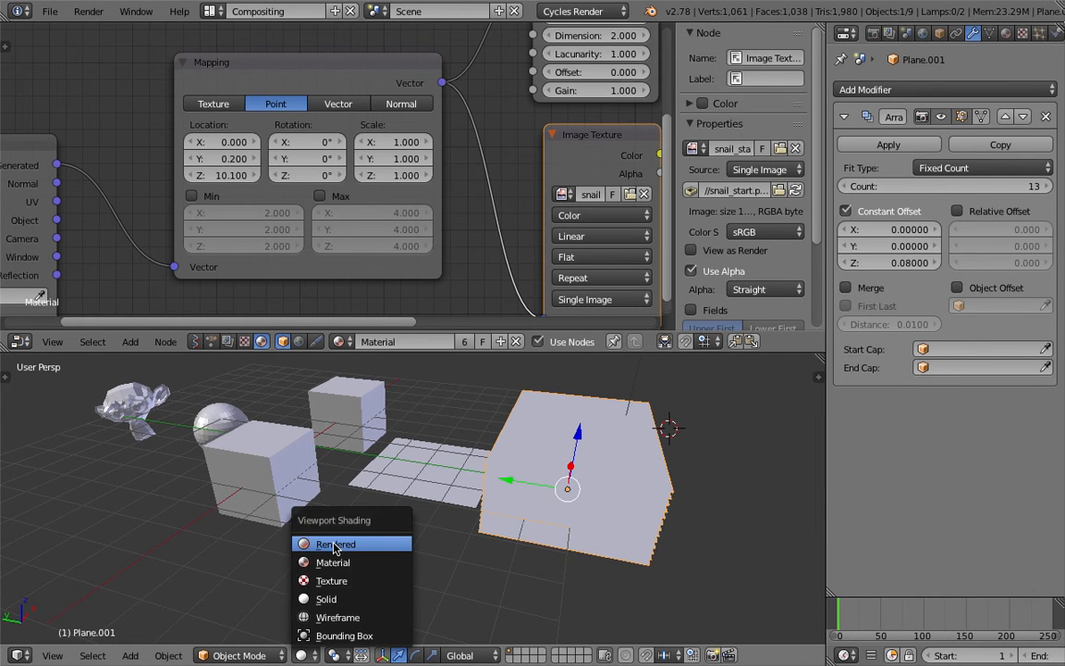
pyautogui.click(316, 541)
pyautogui.moveTo(527, 490)
pyautogui.mouseDown(button='middle')
pyautogui.moveTo(511, 488)
pyautogui.moveTo(555, 477)
pyautogui.mouseUp(button='middle')
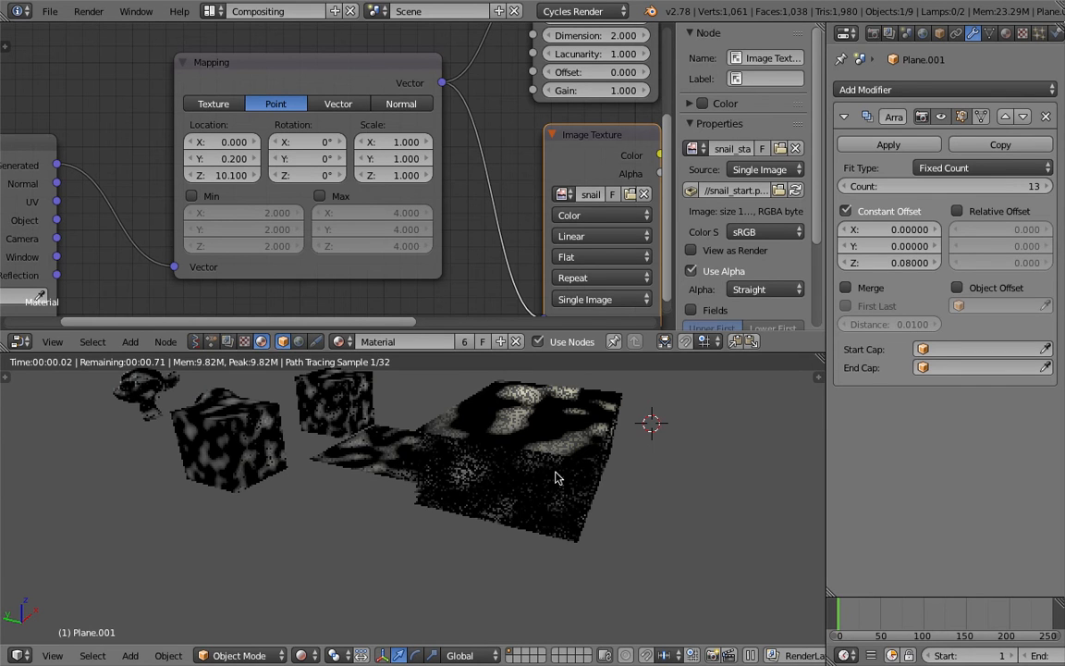
pyautogui.moveTo(563, 437)
pyautogui.mouseDown(button='middle')
pyautogui.moveTo(574, 433)
pyautogui.moveTo(560, 487)
pyautogui.moveTo(623, 507)
pyautogui.moveTo(617, 483)
pyautogui.moveTo(629, 478)
pyautogui.moveTo(570, 506)
pyautogui.moveTo(532, 503)
pyautogui.moveTo(513, 528)
pyautogui.moveTo(452, 458)
pyautogui.moveTo(493, 548)
pyautogui.mouseUp(button='middle')
pyautogui.scroll(2, 560, 490)
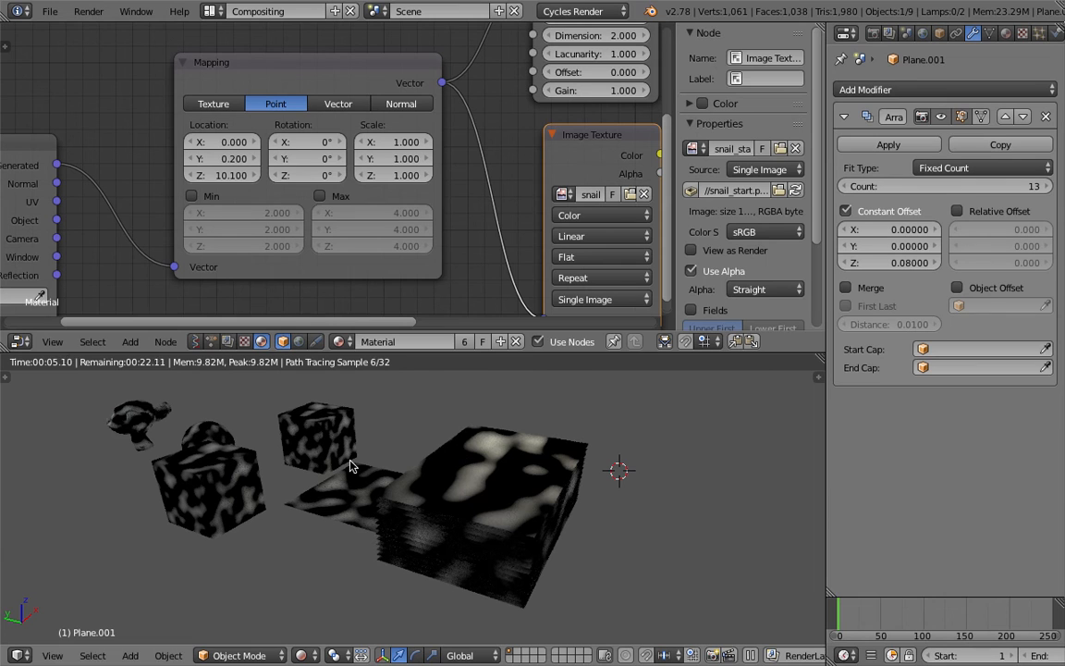
# Step: Set the Mapping node's Z location to 11.5 and save the file over the existing one
pyautogui.moveTo(236, 176); pyautogui.dragTo(262, 176)
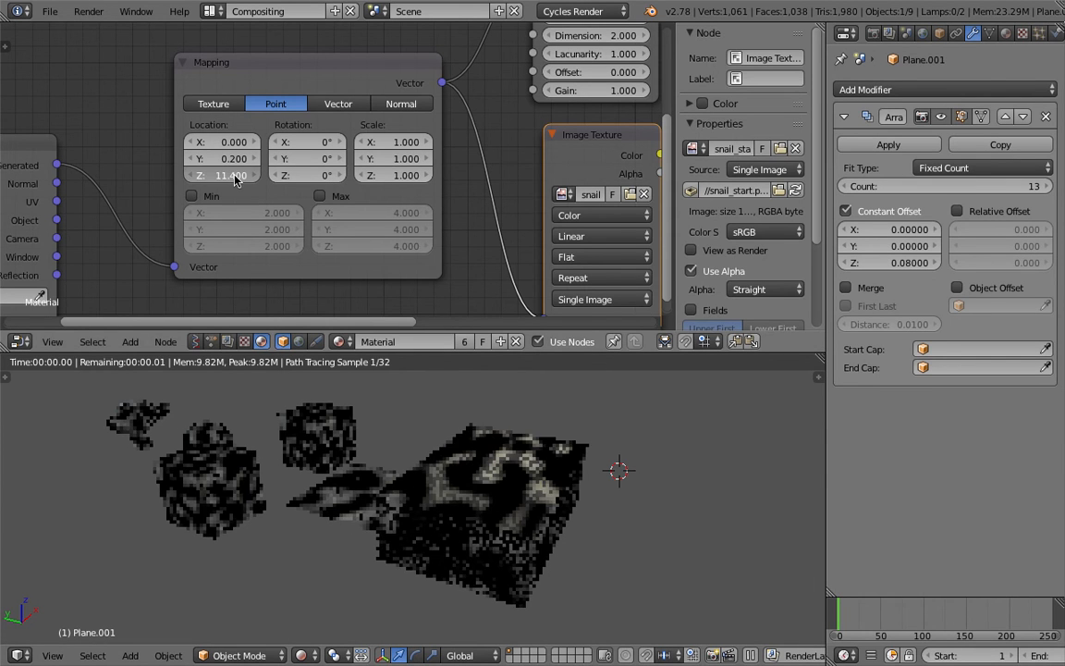
pyautogui.press('KP_1')
pyautogui.moveTo(499, 490); pyautogui.dragTo(466, 496, button='middle')
pyautogui.scroll(-2, 447, 505)
pyautogui.hotkey('ctrl', 's')
pyautogui.click(466, 498)
pyautogui.scroll(2, 561, 490)
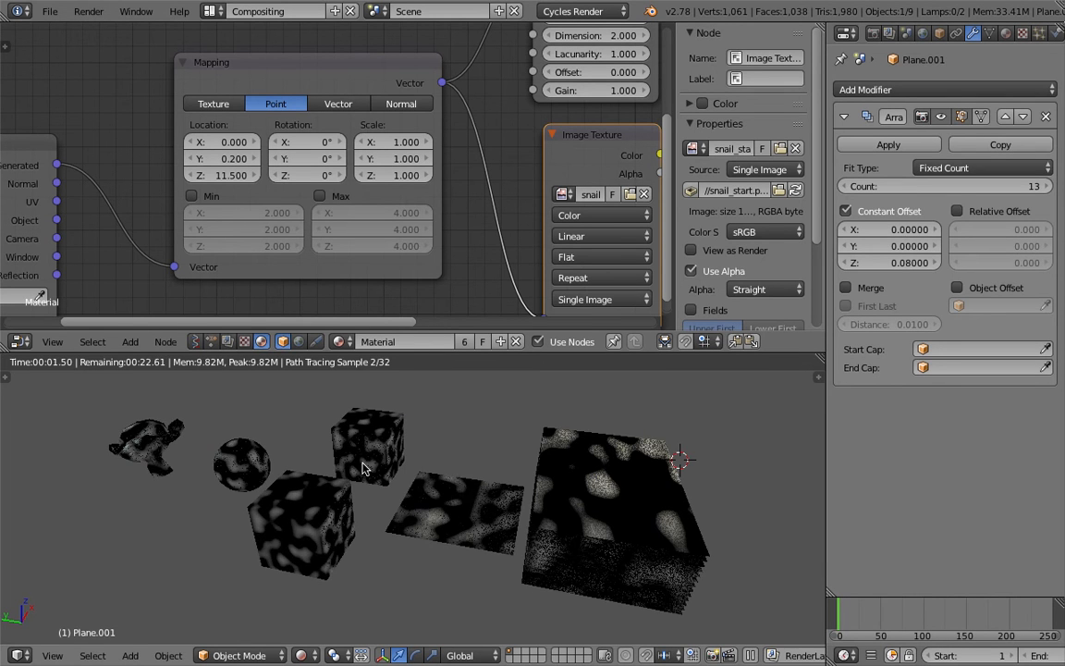
# Step: Return the viewport to Solid shading and save the file again
pyautogui.moveTo(582, 527); pyautogui.dragTo(430, 495, button='middle')
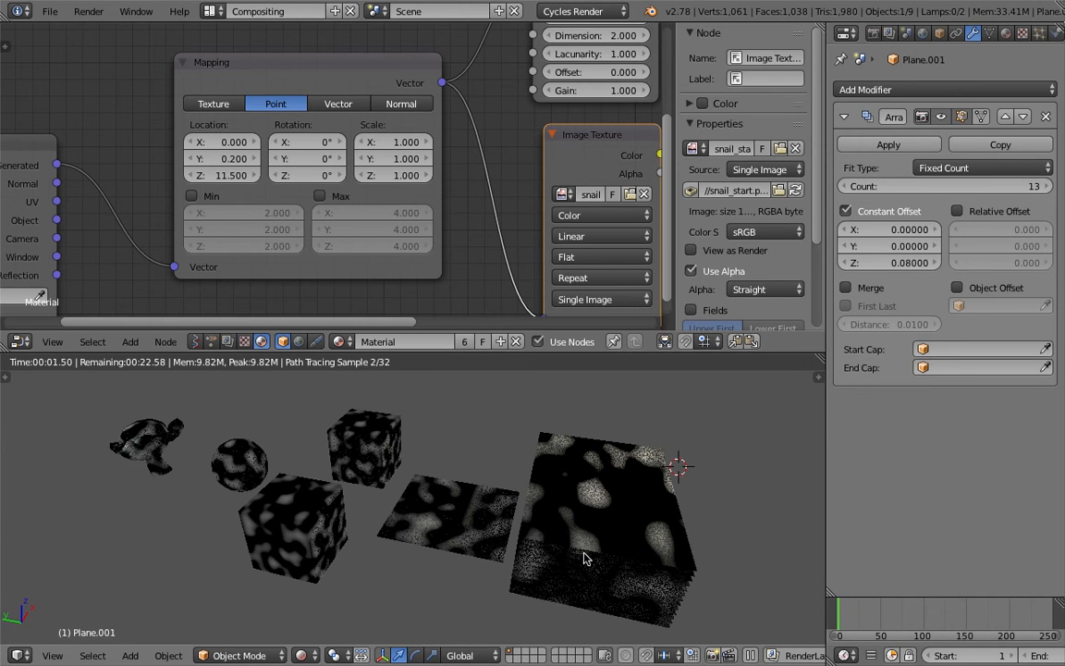
pyautogui.scroll(-3, 546, 503)
pyautogui.click(302, 655)
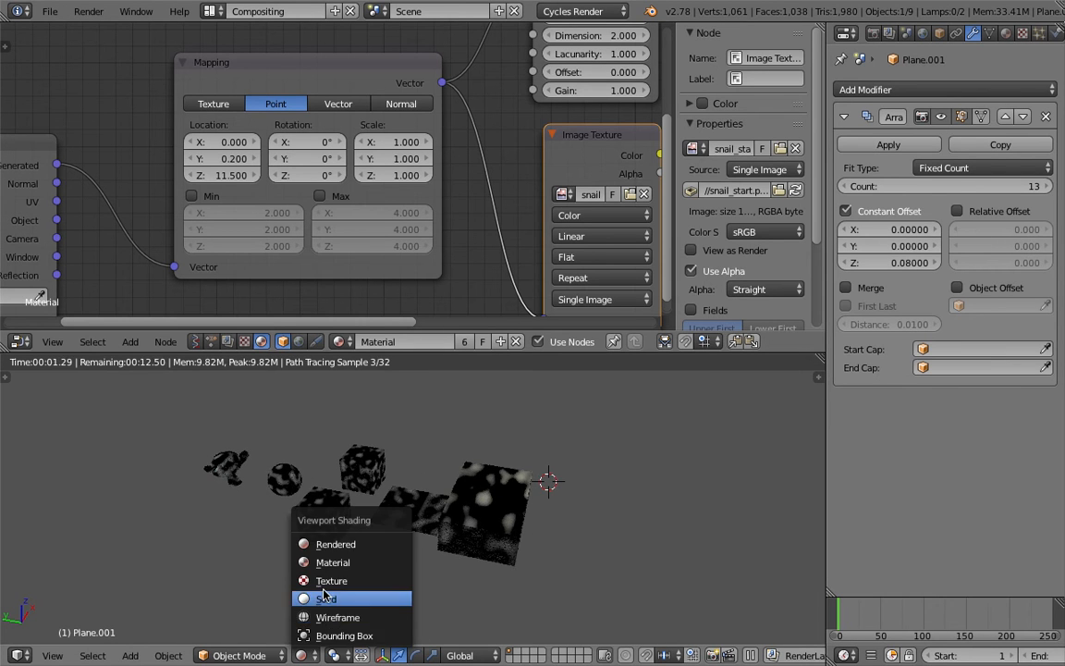
pyautogui.click(325, 599)
pyautogui.hotkey('ctrl', 's')
pyautogui.press('Return')
# Step: Hide the node editor's properties sidebar and delete the Image Texture node
pyautogui.scroll(-3, 460, 196)
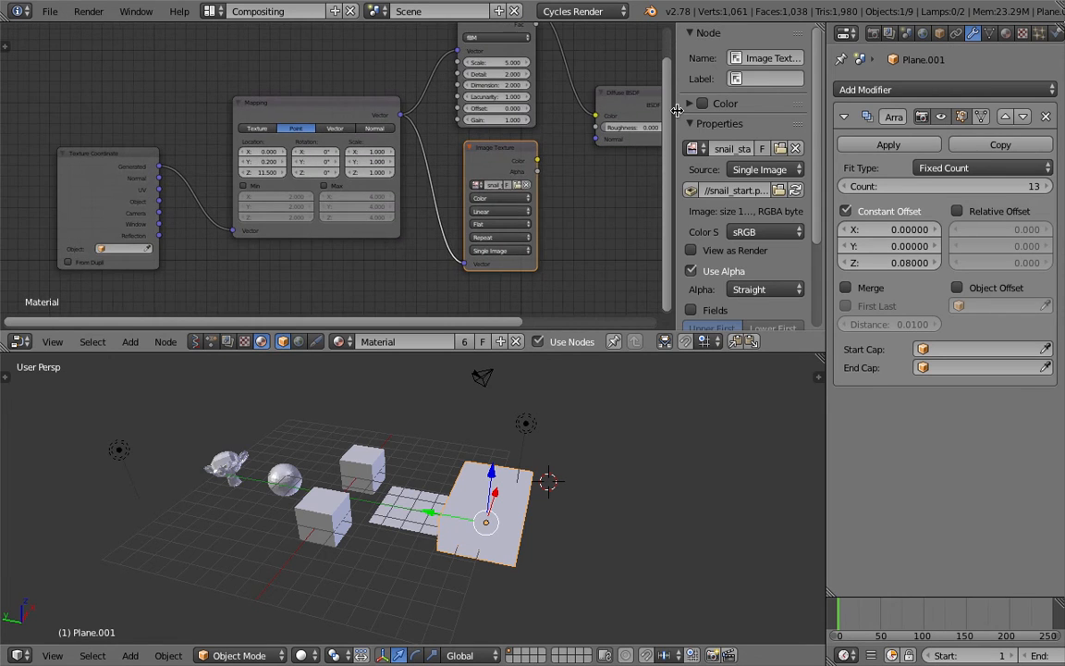
pyautogui.press('n')
pyautogui.moveTo(606, 164); pyautogui.dragTo(622, 174)
pyautogui.press('x')
# Step: Arrange the Mapping, Texture Coordinate and Musgrave Texture nodes in a compact row and save the file
pyautogui.moveTo(377, 94); pyautogui.dragTo(369, 95)
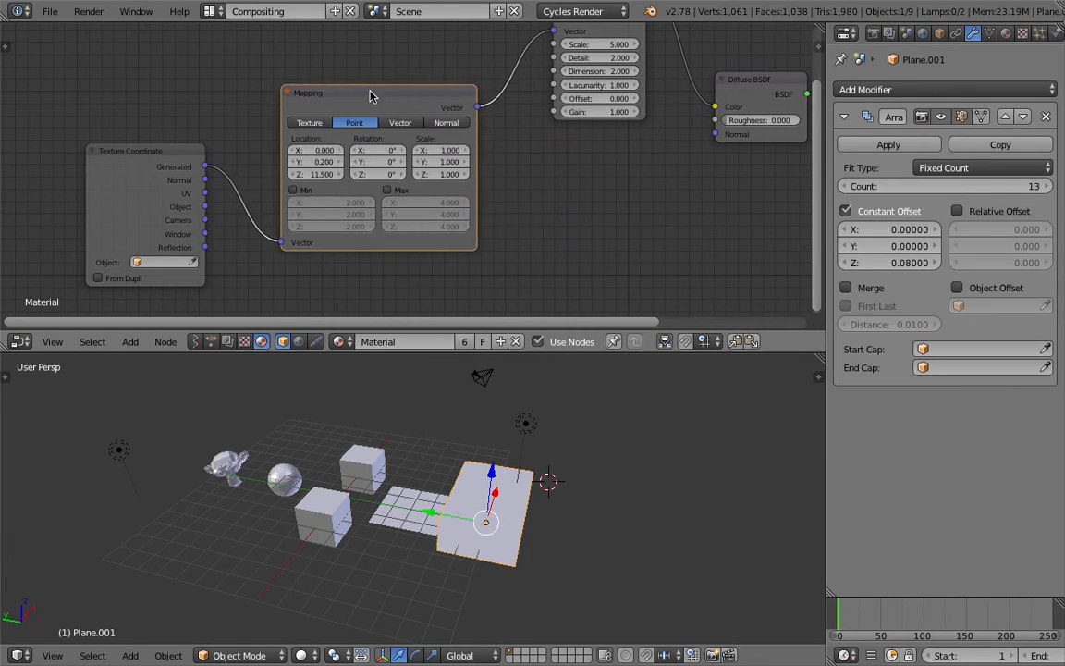
pyautogui.scroll(-1, 369, 95)
pyautogui.moveTo(207, 182); pyautogui.dragTo(222, 123)
pyautogui.moveTo(529, 75); pyautogui.dragTo(488, 127)
pyautogui.hotkey('ctrl', 's')
pyautogui.click(488, 102)
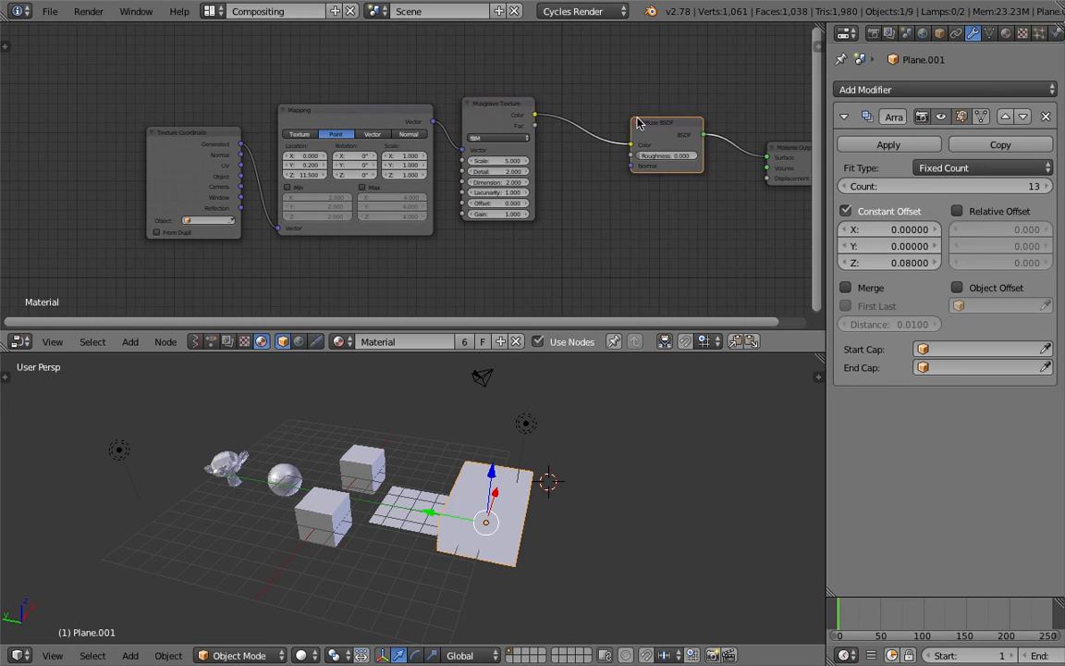
# Step: Move the Diffuse BSDF and Material Output nodes closer to the Musgrave Texture node and fit the whole node tree in view
pyautogui.moveTo(637, 123); pyautogui.dragTo(622, 112)
pyautogui.press('Home')
pyautogui.moveTo(698, 141); pyautogui.dragTo(652, 129)
pyautogui.press('Home')
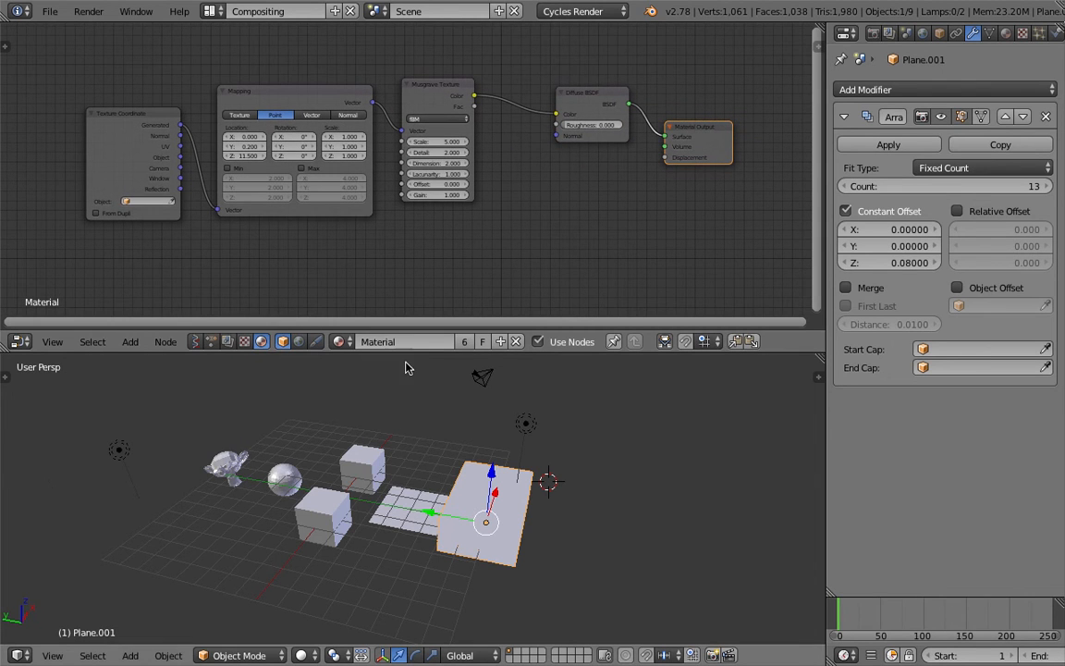
pyautogui.scroll(3, 428, 455)
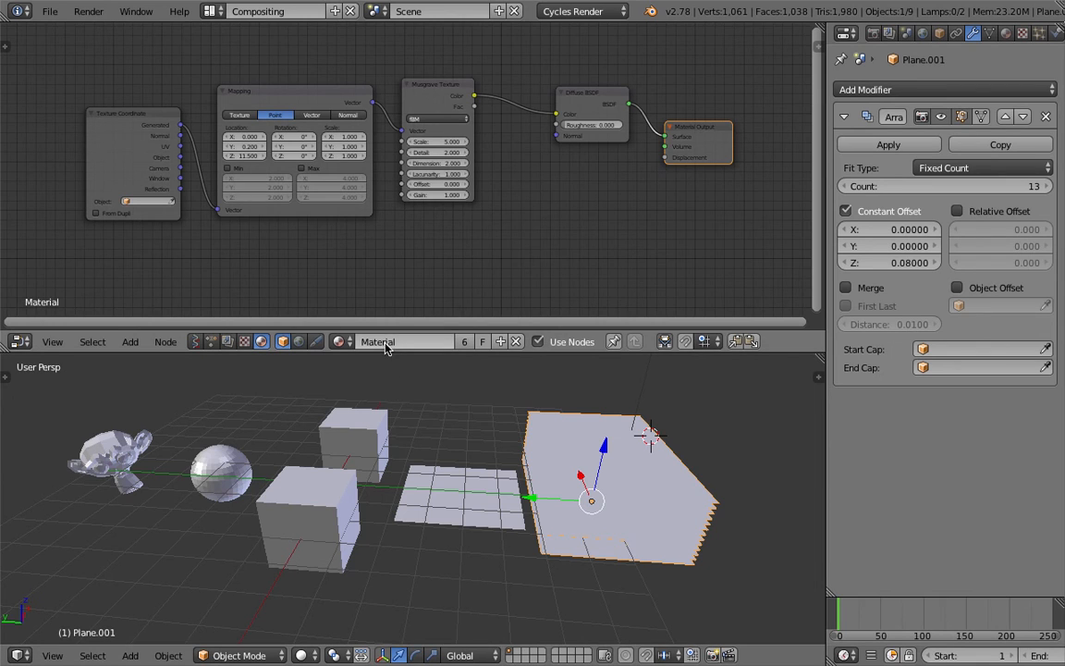
pyautogui.moveTo(412, 227); pyautogui.dragTo(414, 231, button='middle')
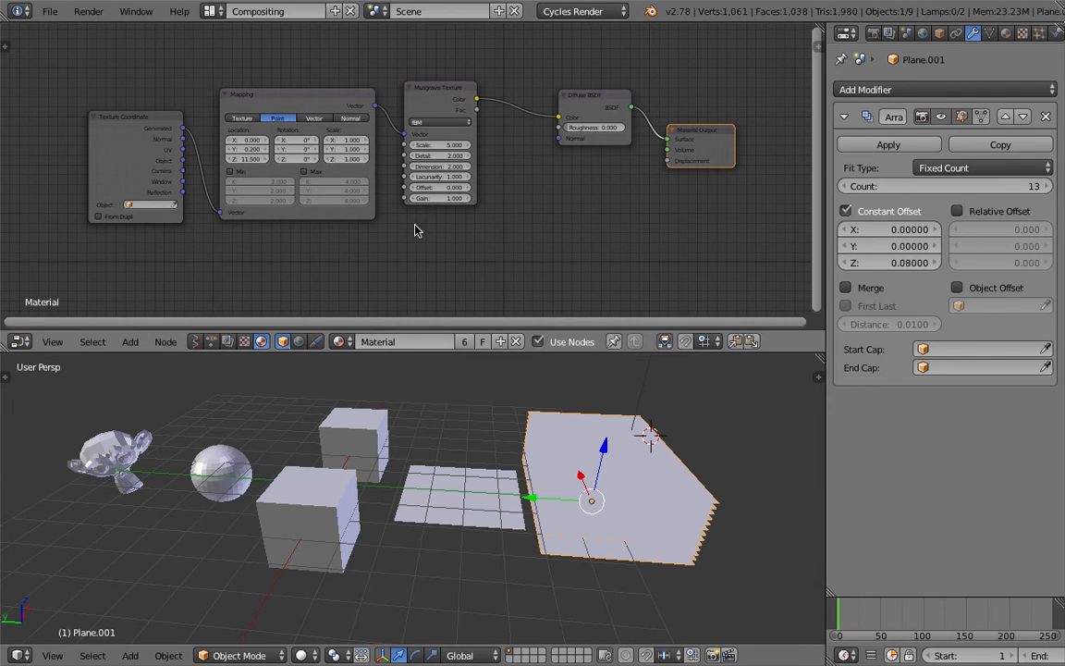
# Step: Nudge the Diffuse BSDF node closer to the Musgrave Texture node and shift the Material Output node slightly with it
pyautogui.moveTo(590, 105); pyautogui.dragTo(560, 95)
pyautogui.moveTo(689, 136); pyautogui.dragTo(677, 137)
pyautogui.moveTo(564, 174); pyautogui.dragTo(600, 175, button='middle')
# Step: Switch to the notes, highlight the GROUP NODE heading, and return to Blender
pyautogui.hotkey('ctrl', 'Left')
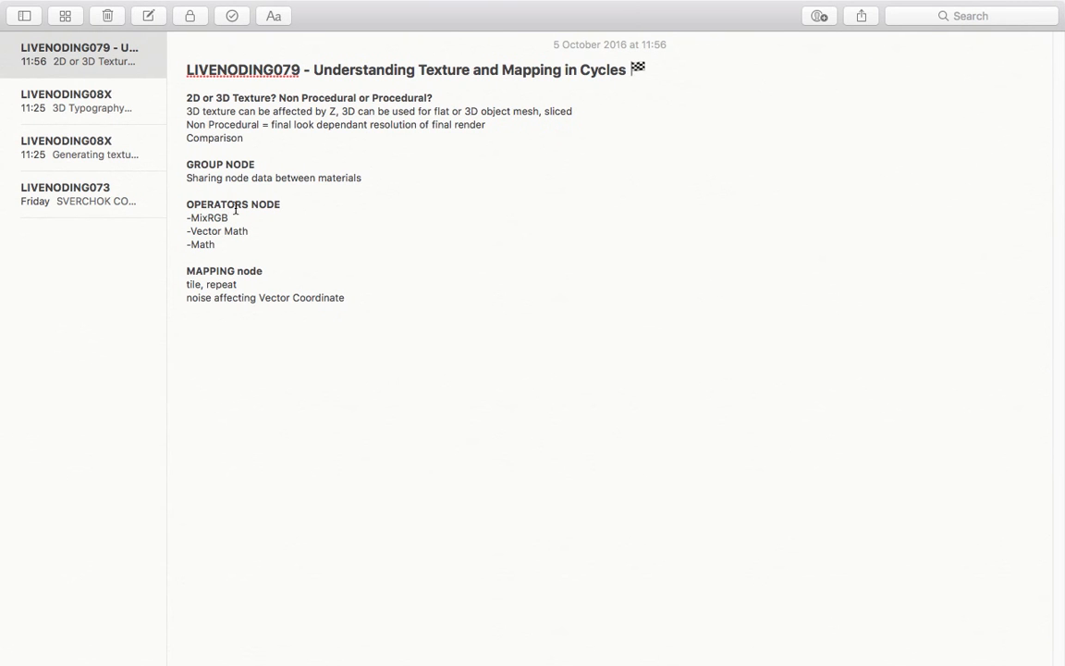
pyautogui.moveTo(271, 165); pyautogui.dragTo(164, 169)
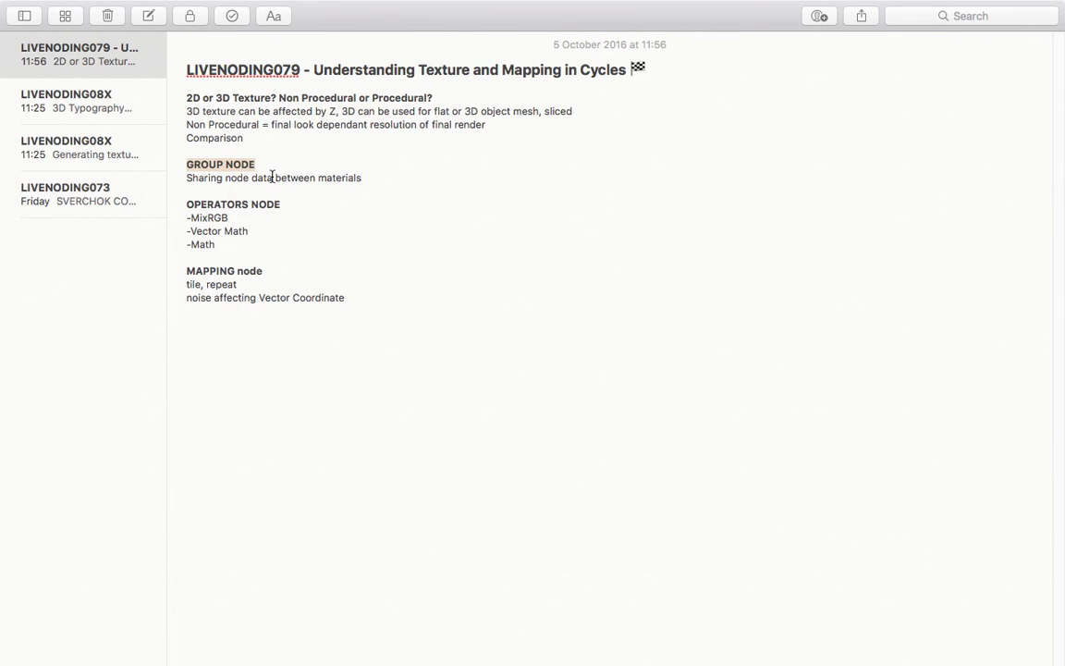
pyautogui.hotkey('ctrl', 'Right')
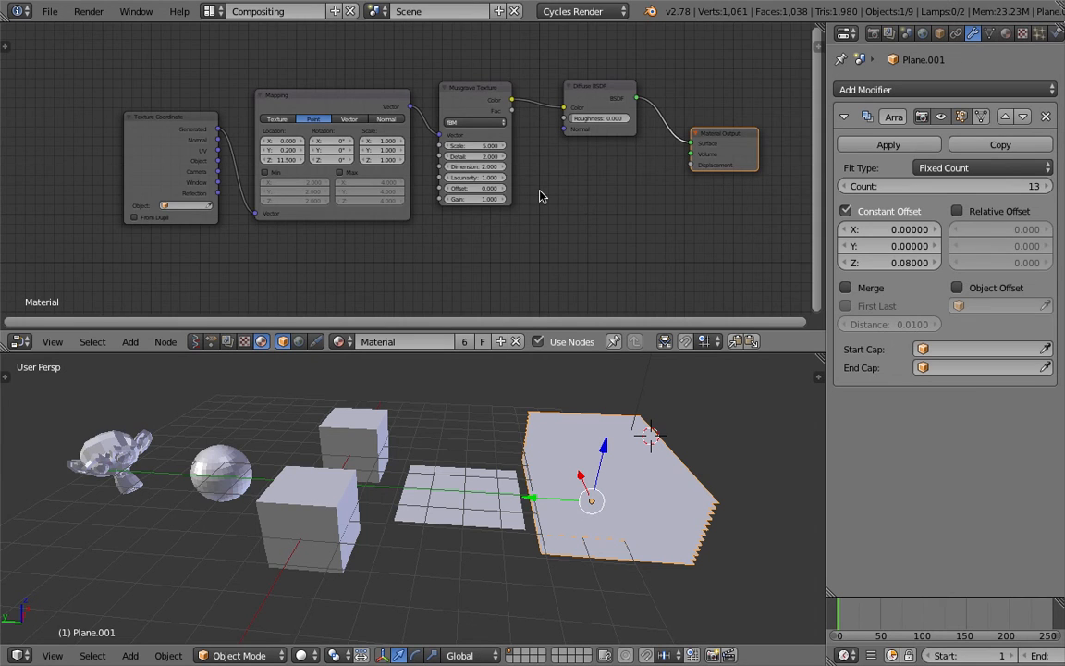
# Step: Rearrange the Musgrave Texture, Diffuse BSDF and Material Output nodes and draw a freehand outline around the three texture-generating nodes
pyautogui.moveTo(513, 222); pyautogui.dragTo(164, 52)
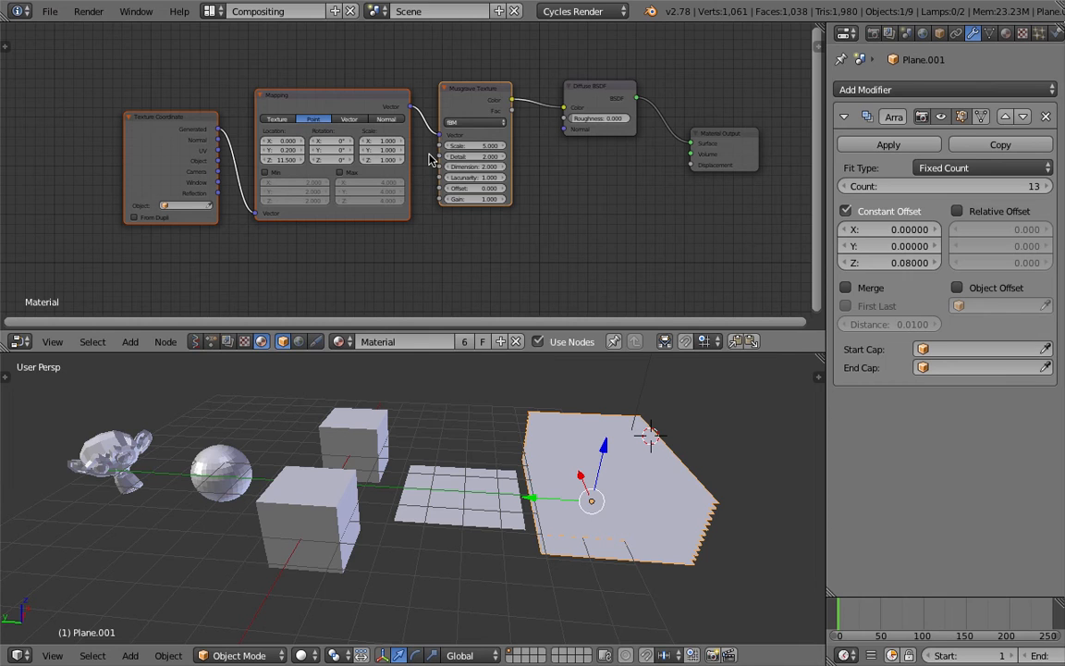
pyautogui.moveTo(459, 88); pyautogui.dragTo(464, 108)
pyautogui.moveTo(592, 91); pyautogui.dragTo(611, 127)
pyautogui.moveTo(710, 135); pyautogui.dragTo(717, 127)
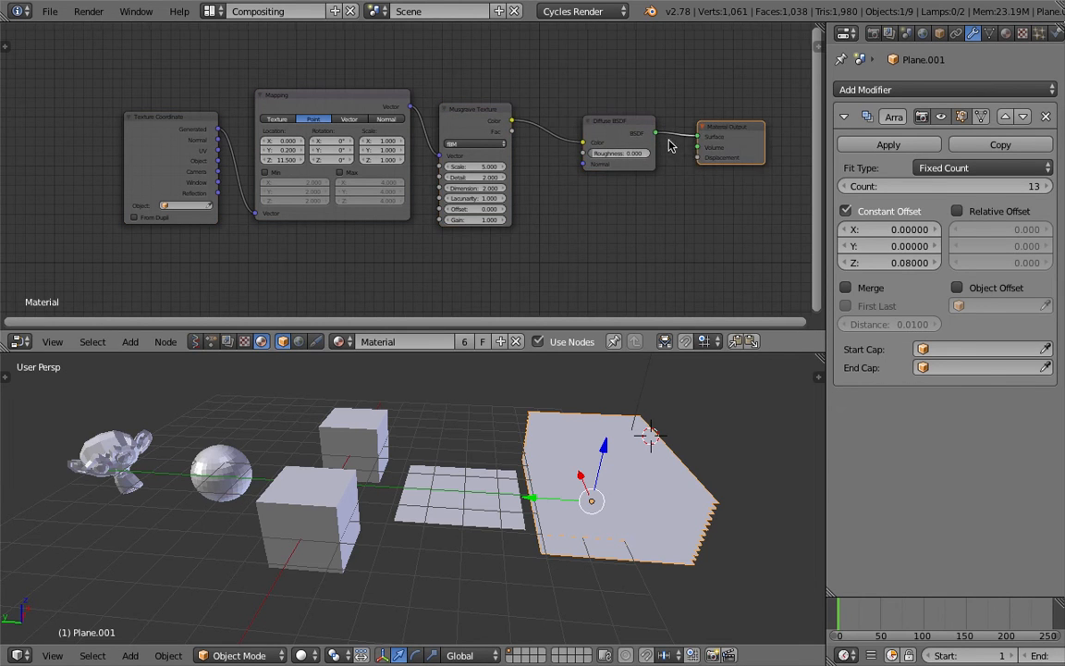
pyautogui.moveTo(607, 173); pyautogui.dragTo(580, 175, button='middle')
pyautogui.moveTo(704, 143); pyautogui.dragTo(686, 159)
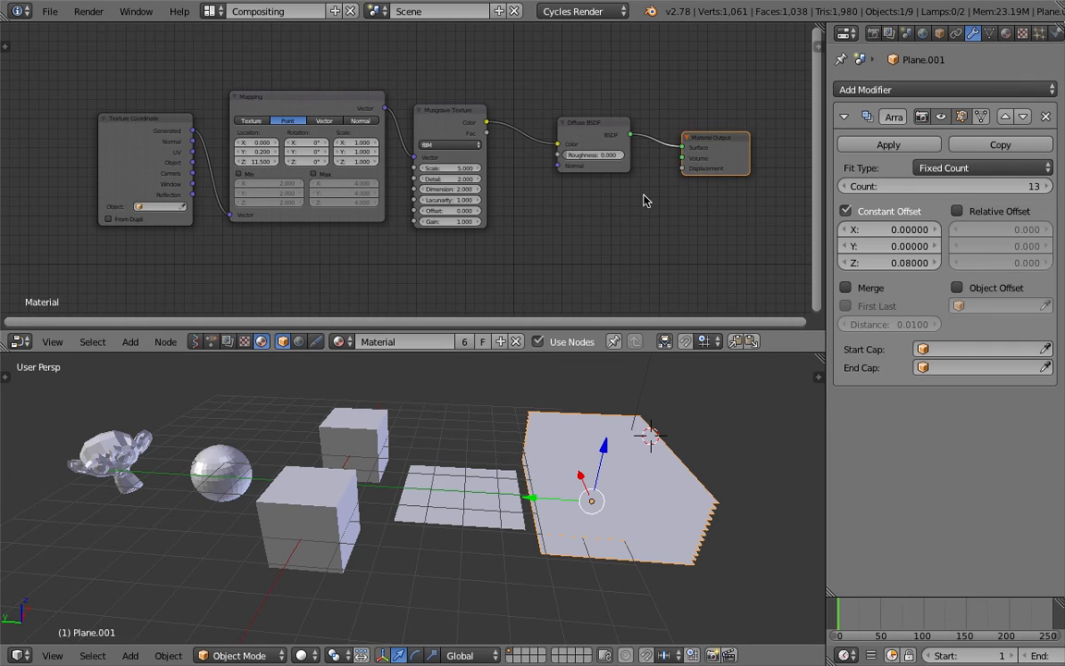
pyautogui.moveTo(594, 126); pyautogui.dragTo(613, 106)
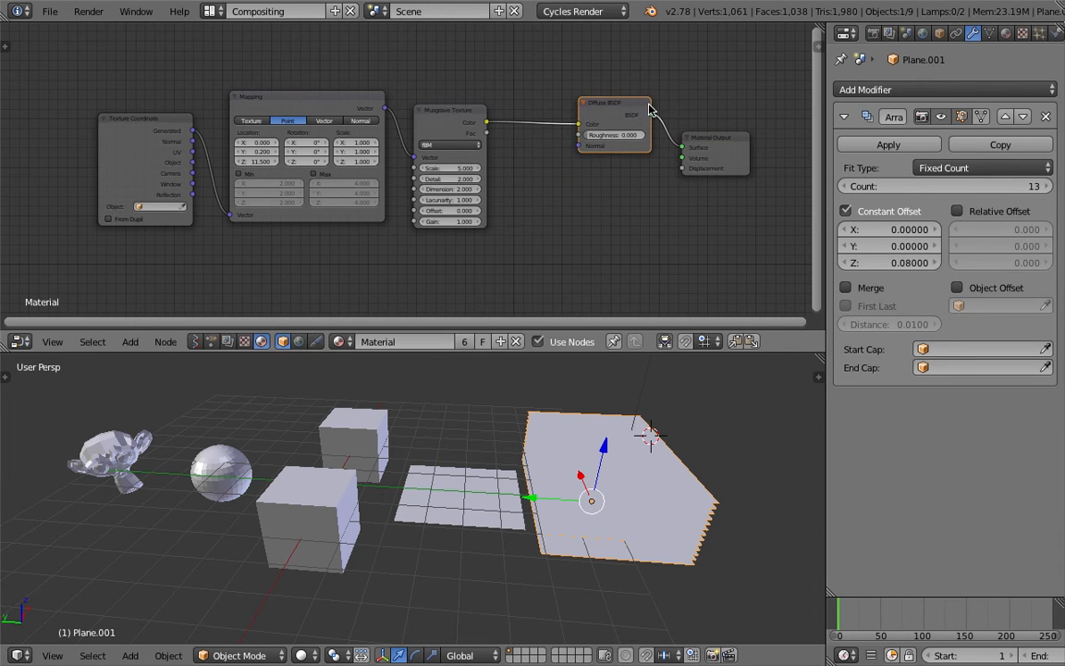
pyautogui.moveTo(681, 135); pyautogui.dragTo(684, 128)
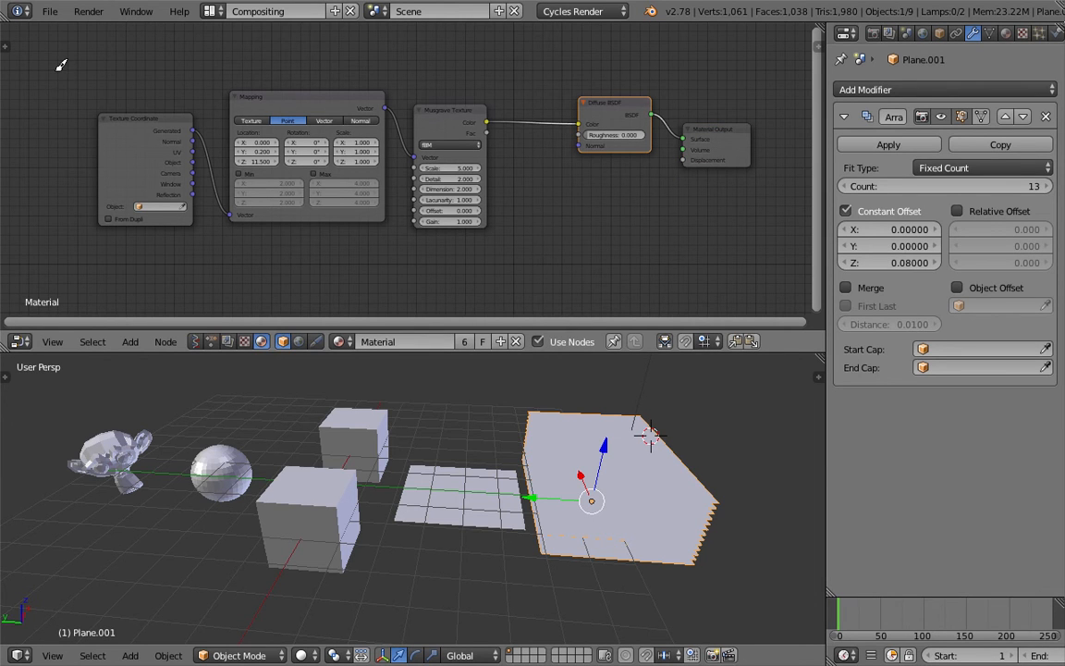
pyautogui.moveTo(56, 71)
pyautogui.mouseDown()
pyautogui.moveTo(250, 281)
pyautogui.moveTo(507, 262)
pyautogui.moveTo(524, 66)
pyautogui.moveTo(262, 55)
pyautogui.moveTo(74, 62)
pyautogui.mouseUp()
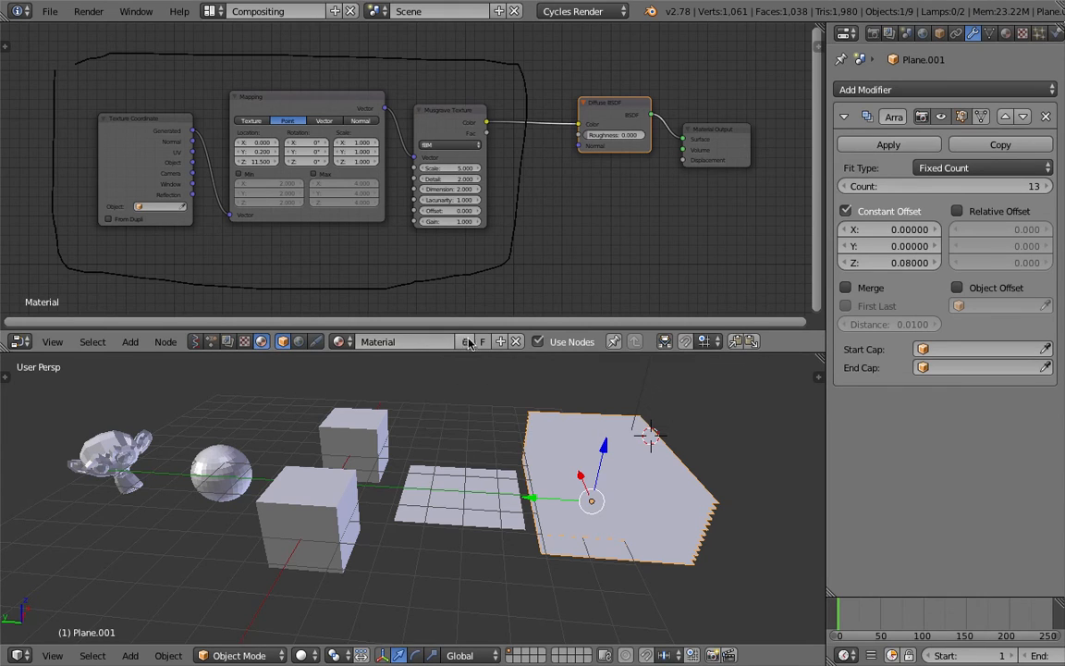
# Step: Rename the current material MaterialSurface and create a new material named MaterialVolume for the plane stack
pyautogui.click(441, 350)
pyautogui.write('Surface')
pyautogui.press('Return')
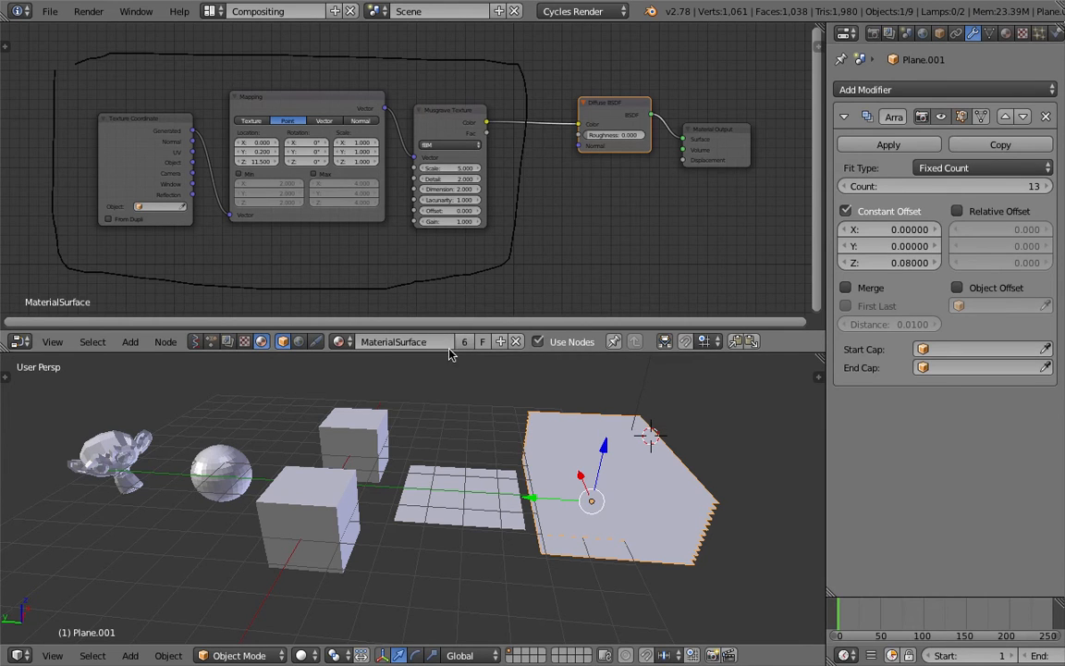
pyautogui.click(499, 341)
pyautogui.click(424, 340)
pyautogui.write('e')
pyautogui.press('Return')
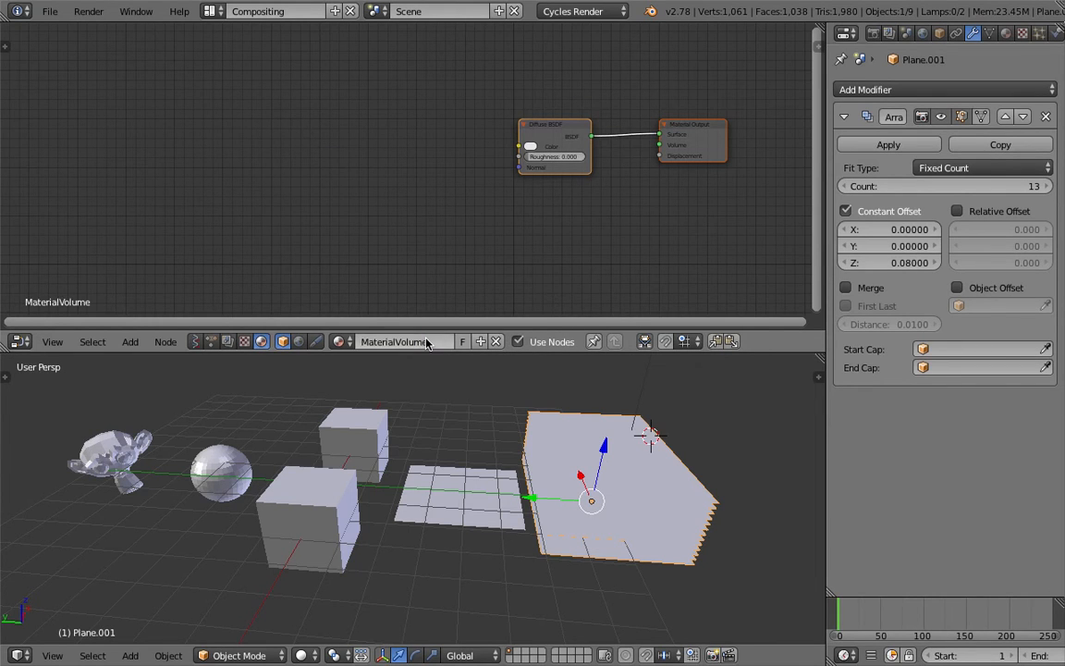
# Step: Replace the Diffuse BSDF in MaterialVolume with an Emission shader connected to the Material Output's Volume input
pyautogui.click(546, 130)
pyautogui.press('x')
pyautogui.hotkey('shift', 'a')
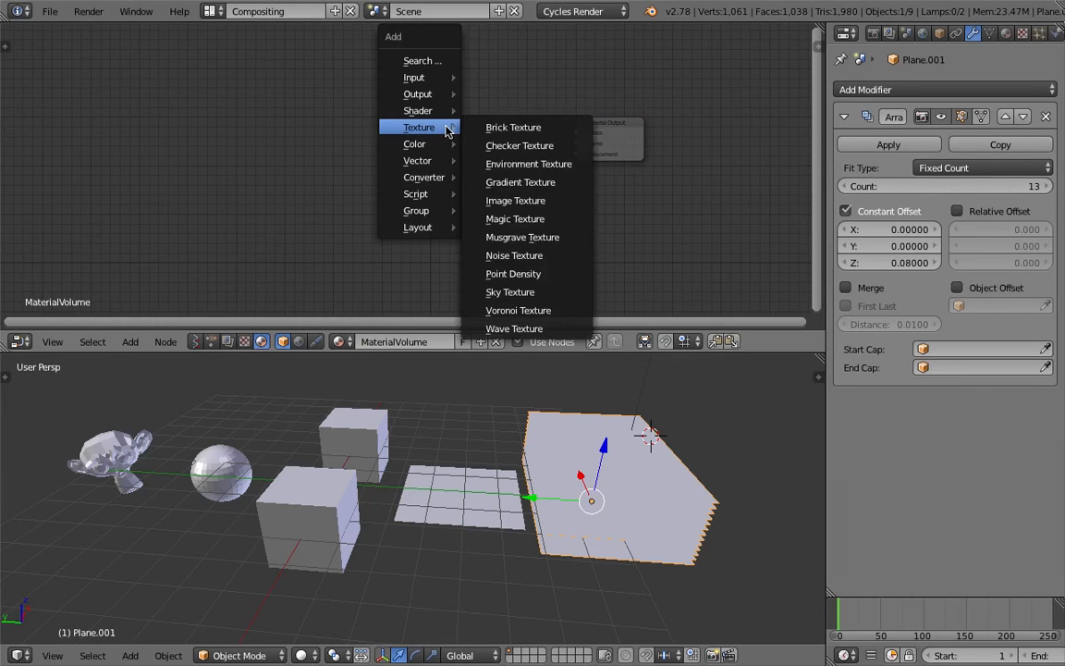
pyautogui.click(435, 60)
pyautogui.write('emis')
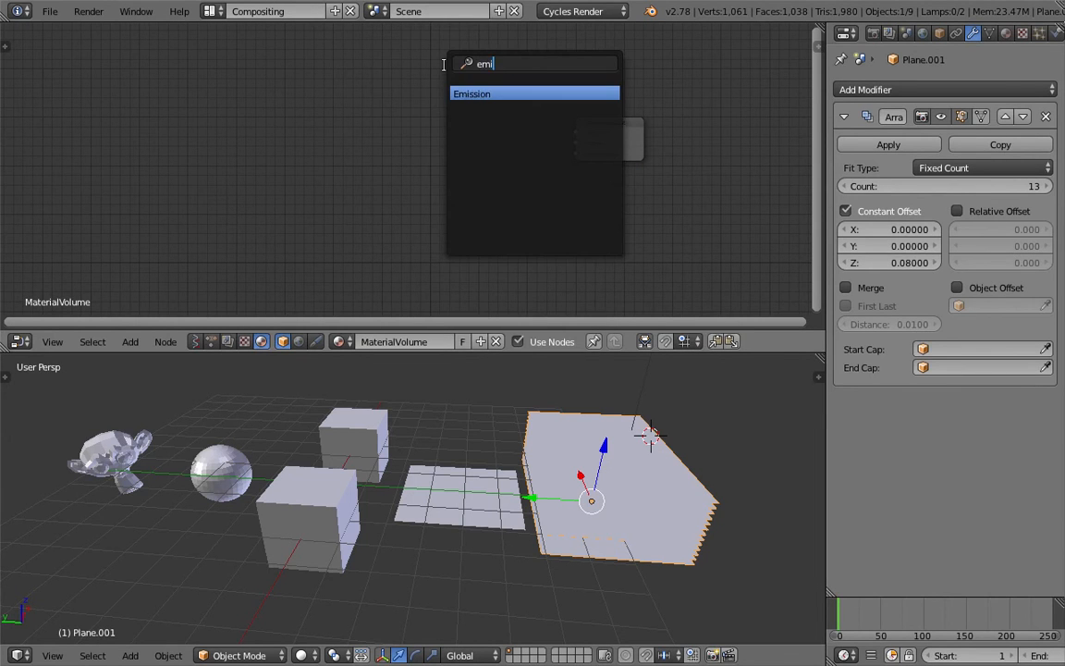
pyautogui.press('Return')
pyautogui.click(459, 136)
pyautogui.scroll(1, 463, 139)
pyautogui.moveTo(558, 158); pyautogui.dragTo(622, 139)
pyautogui.moveTo(504, 139); pyautogui.dragTo(520, 129)
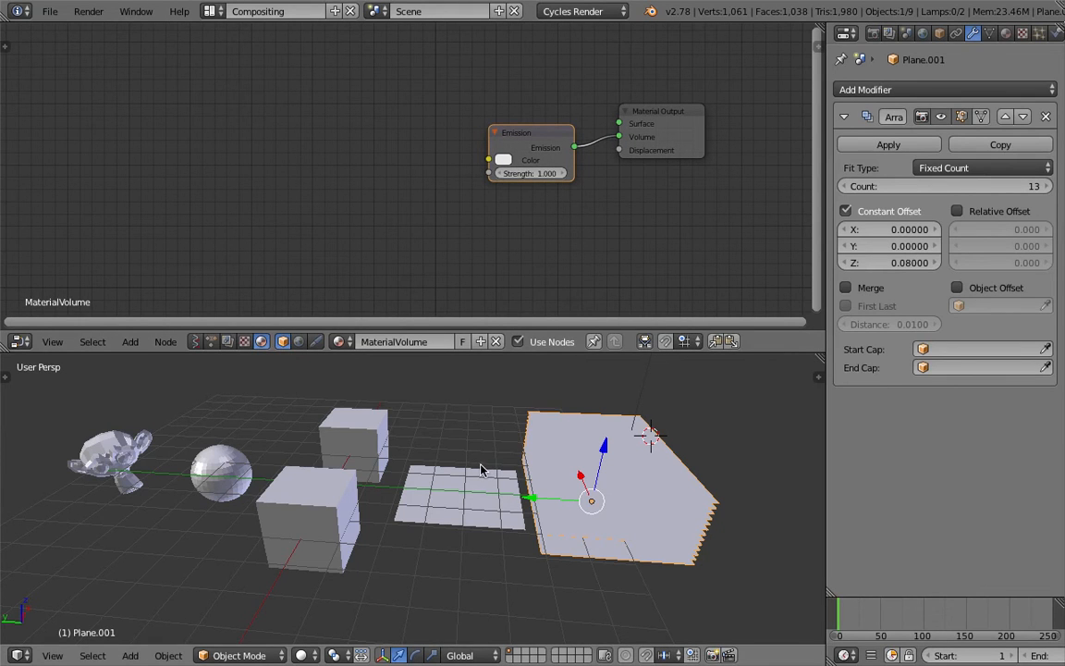
# Step: Assign MaterialVolume to the rear cube, Cube.001
pyautogui.moveTo(381, 463); pyautogui.dragTo(348, 443, button='middle')
pyautogui.rightClick(349, 433)
pyautogui.rightClick(348, 445)
pyautogui.rightClick(348, 449)
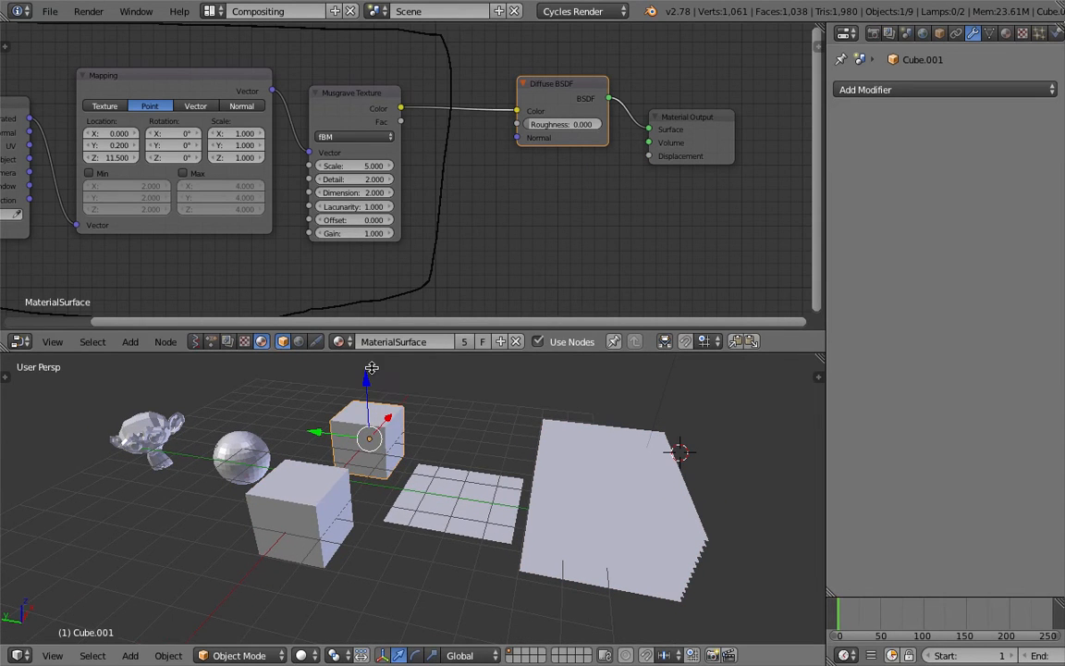
pyautogui.click(338, 342)
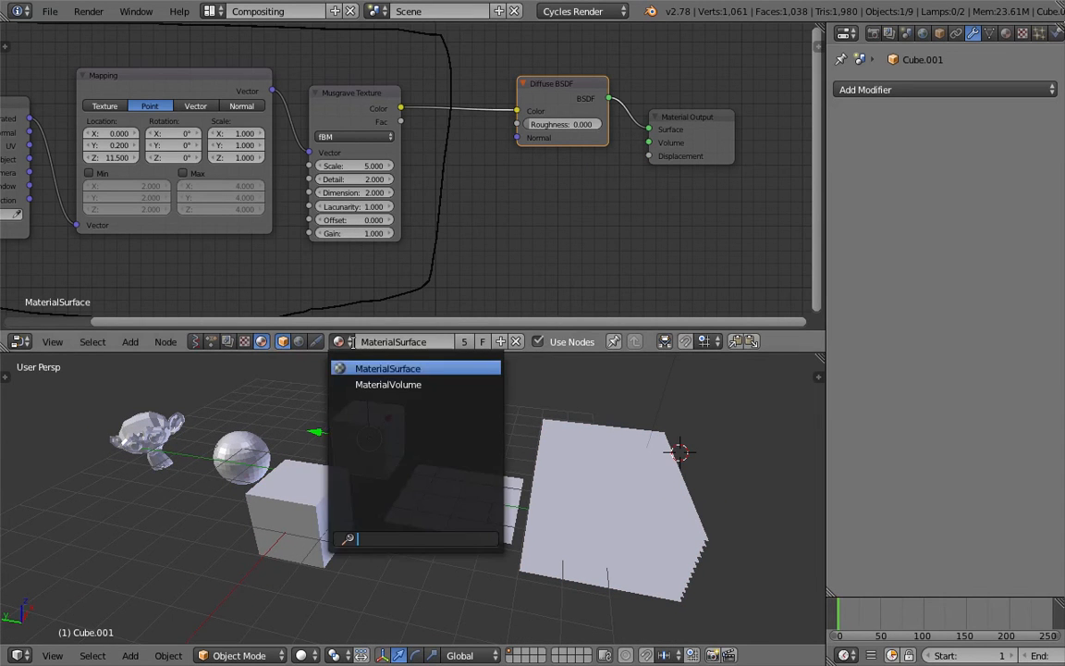
pyautogui.click(410, 384)
# Step: Preview the volume material on the rear cube in Rendered shading, then return the viewport to Solid
pyautogui.moveTo(370, 425); pyautogui.dragTo(285, 573, button='middle')
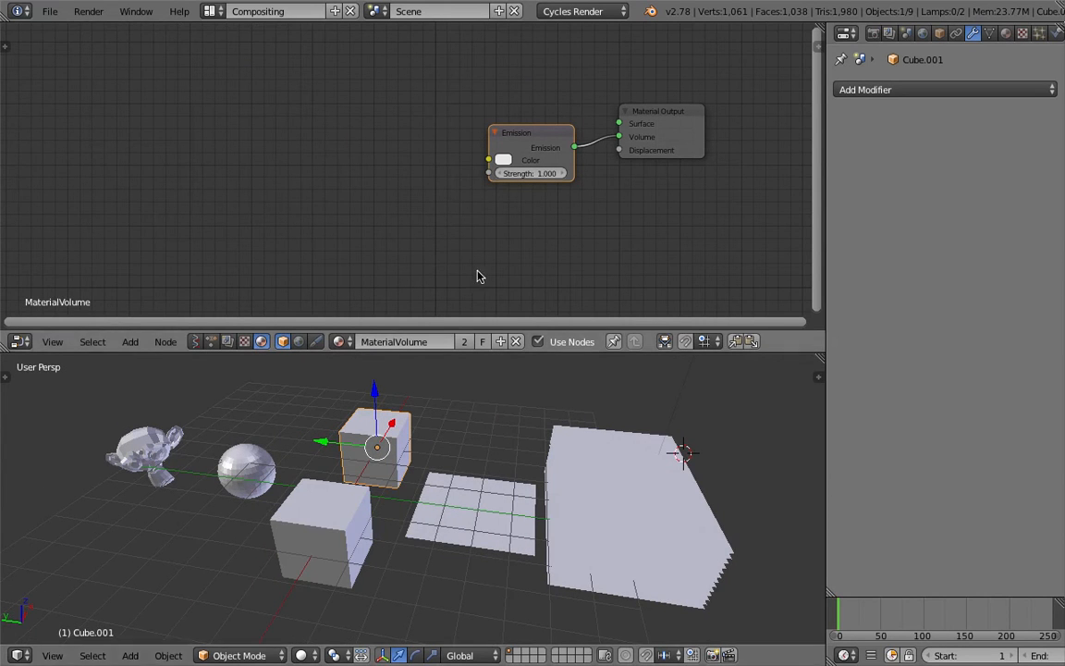
pyautogui.click(303, 655)
pyautogui.click(319, 542)
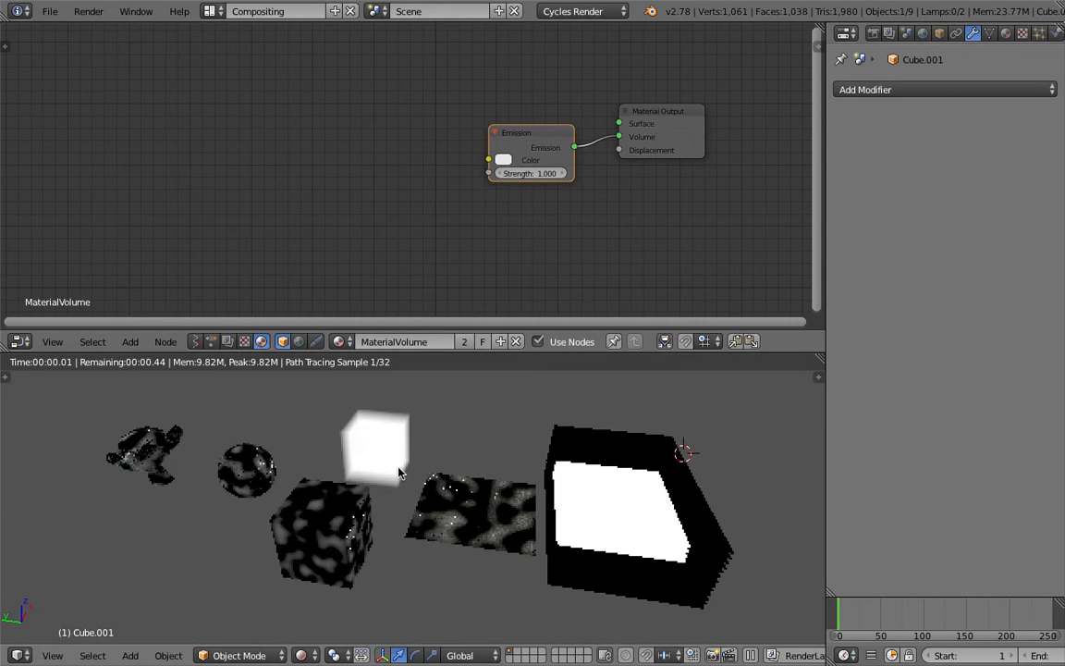
pyautogui.moveTo(404, 458); pyautogui.dragTo(389, 555, button='middle')
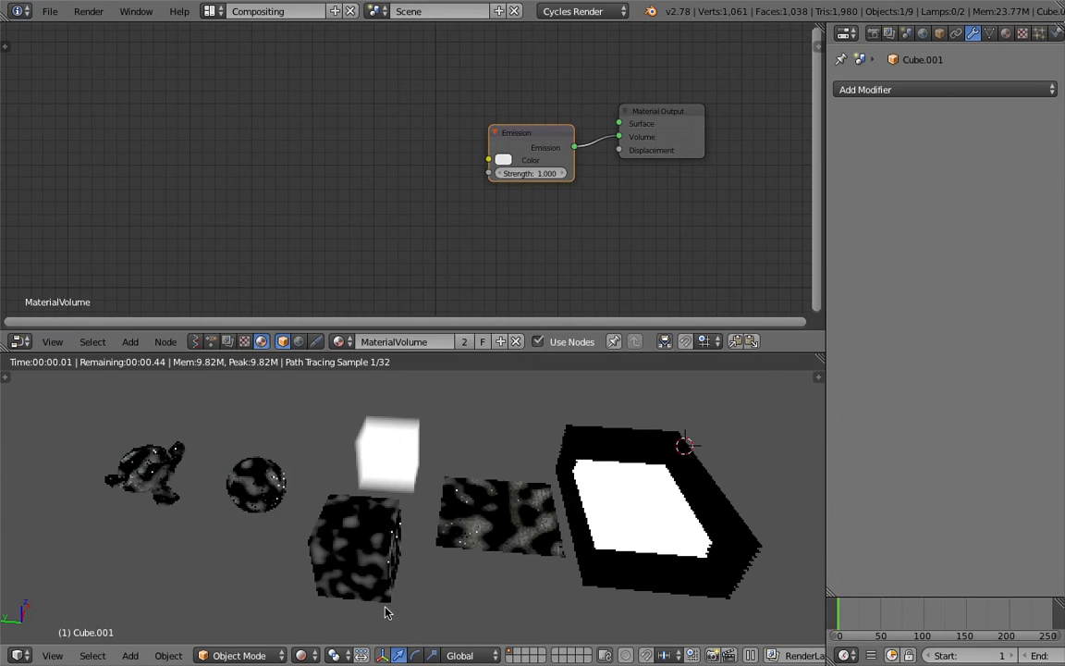
pyautogui.click(303, 655)
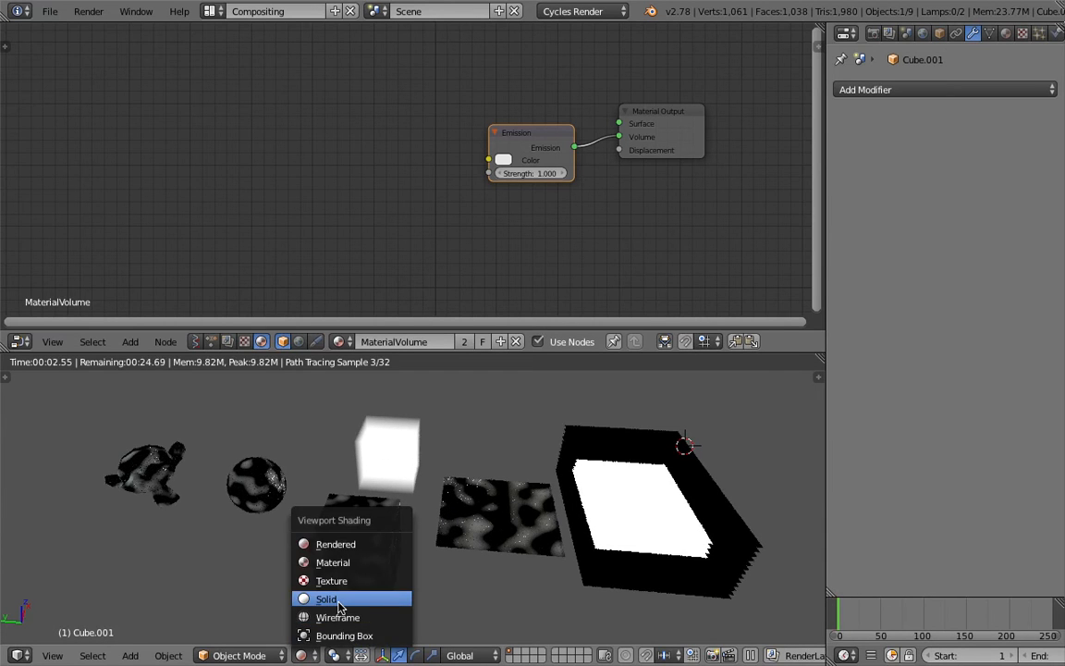
pyautogui.click(338, 607)
# Step: Assign MaterialSurface to the stack of arrayed planes
pyautogui.moveTo(439, 554); pyautogui.dragTo(436, 454, button='middle')
pyautogui.rightClick(596, 460)
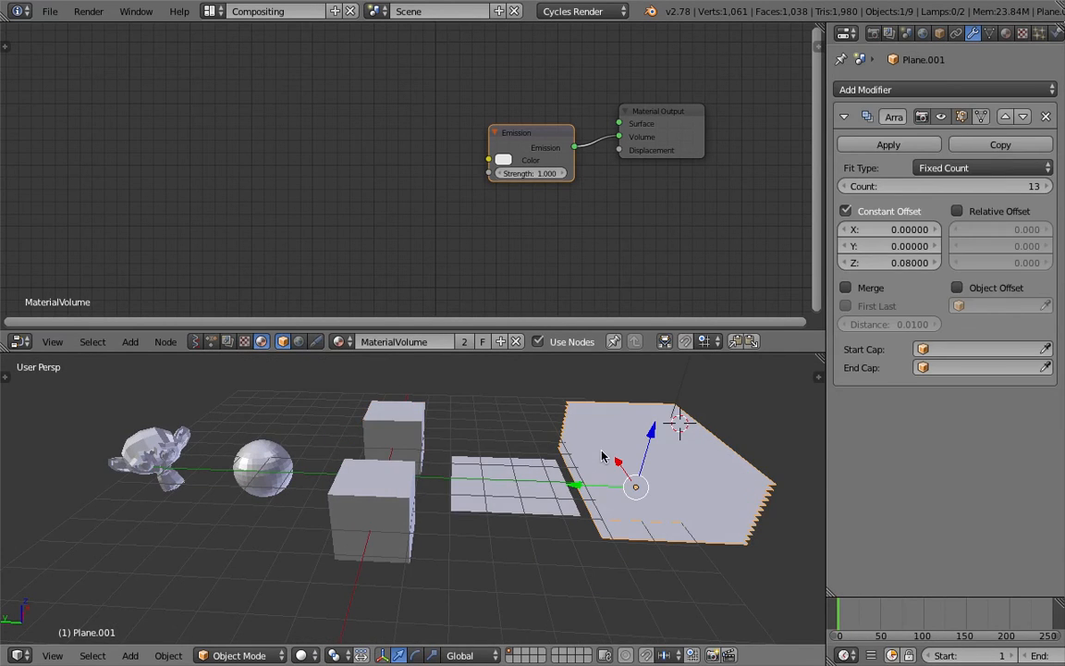
pyautogui.click(339, 342)
pyautogui.click(396, 370)
# Step: Compare the surface and volume materials in Rendered shading and switch the viewport back to Solid
pyautogui.click(300, 654)
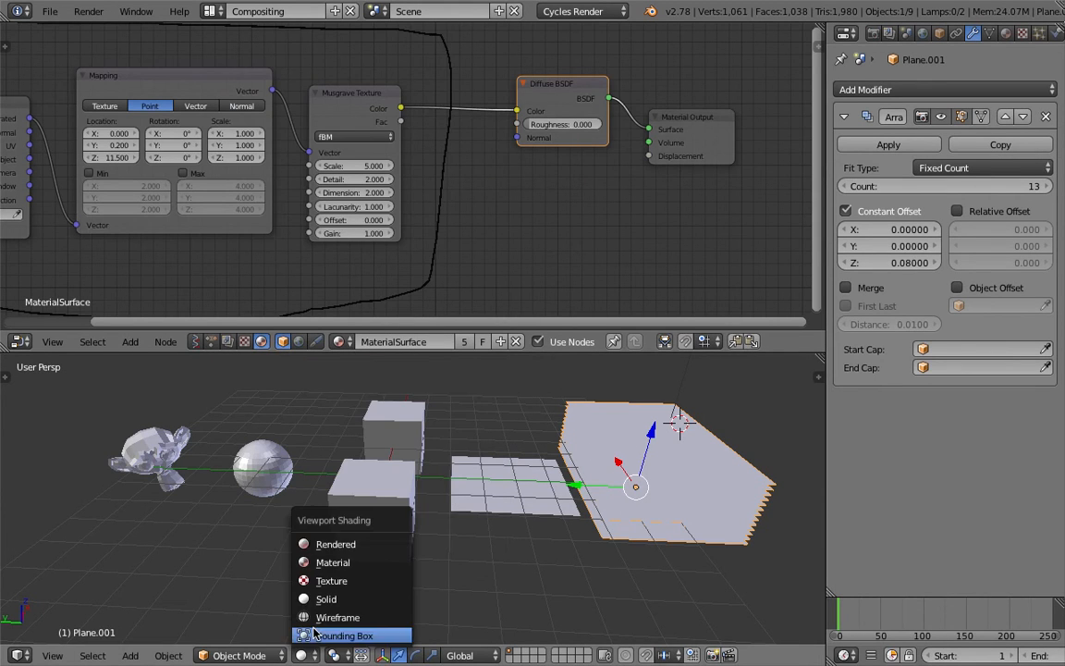
pyautogui.click(345, 546)
pyautogui.click(300, 654)
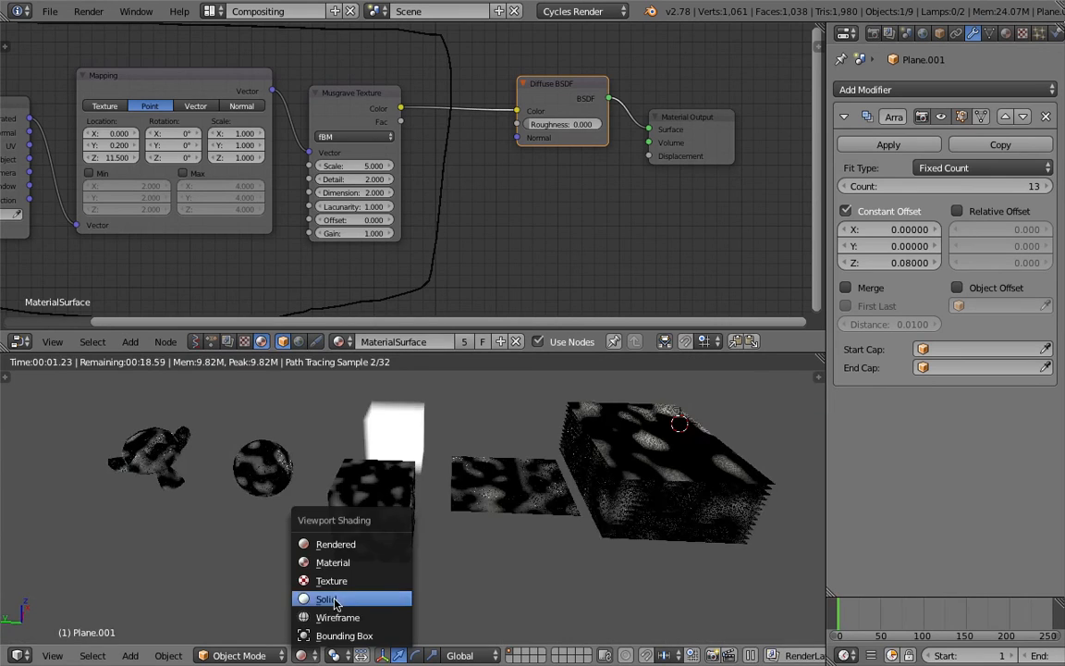
pyautogui.click(338, 601)
# Step: Group the Texture Coordinate, Mapping and Musgrave Texture nodes of MaterialSurface into a single node group
pyautogui.keyDown('ctrl'); pyautogui.hscroll(-5, 185, 124); pyautogui.keyUp('ctrl')
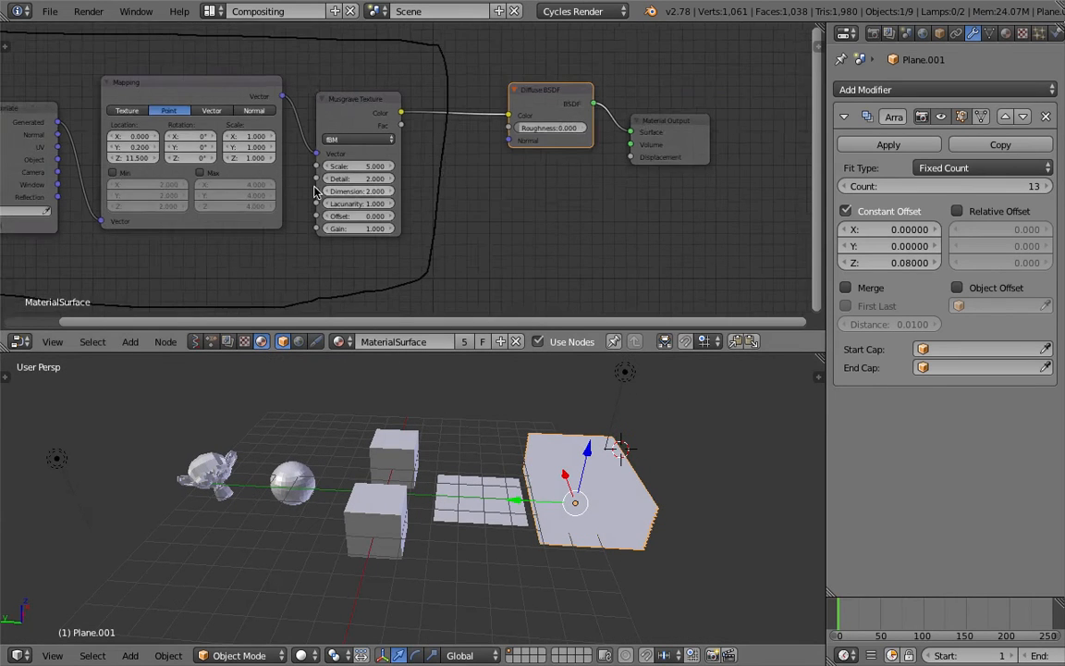
pyautogui.click(193, 98)
pyautogui.keyDown('shift'); pyautogui.click(292, 74); pyautogui.keyUp('shift')
pyautogui.keyDown('shift'); pyautogui.click(522, 90); pyautogui.keyUp('shift')
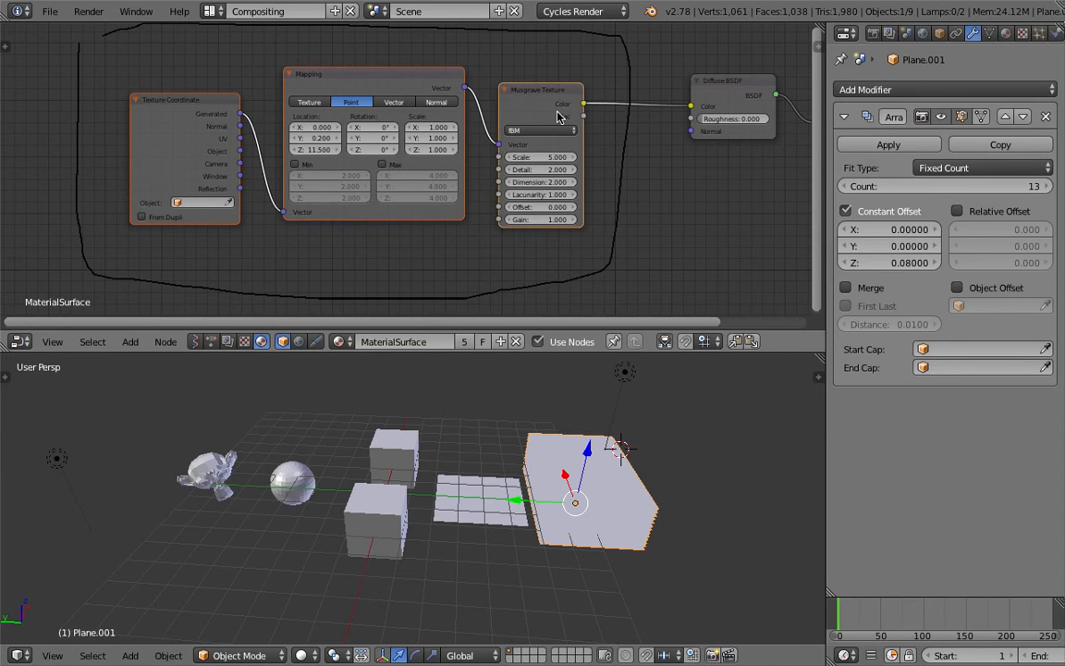
pyautogui.hotkey('ctrl', 'g')
pyautogui.scroll(-2, 558, 107)
pyautogui.moveTo(557, 107); pyautogui.dragTo(506, 78, button='middle')
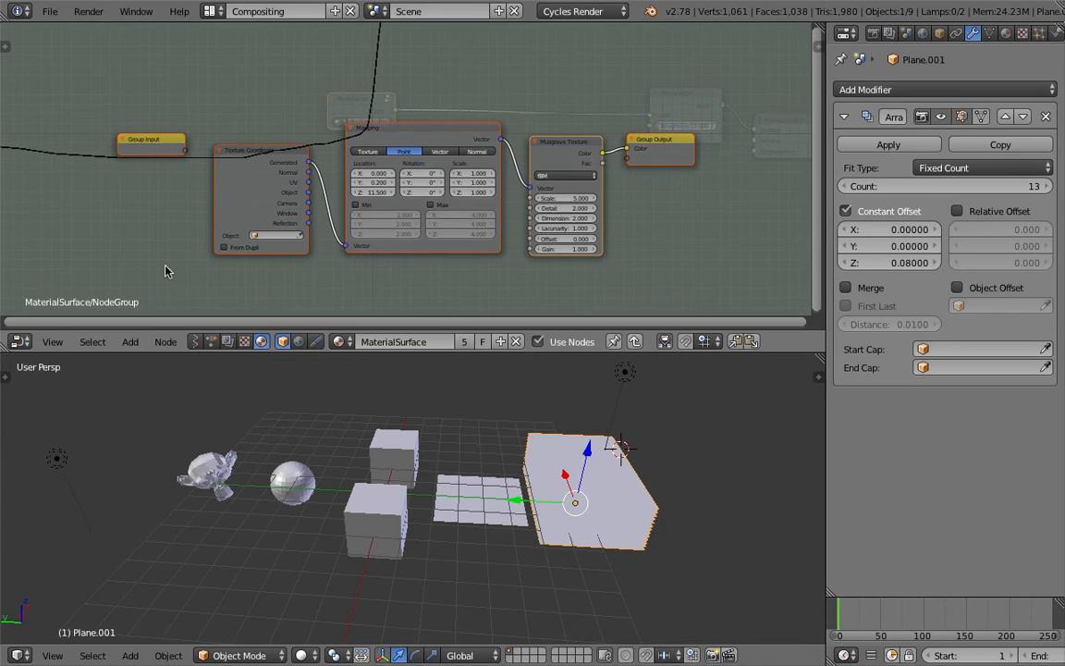
pyautogui.scroll(1, 122, 302)
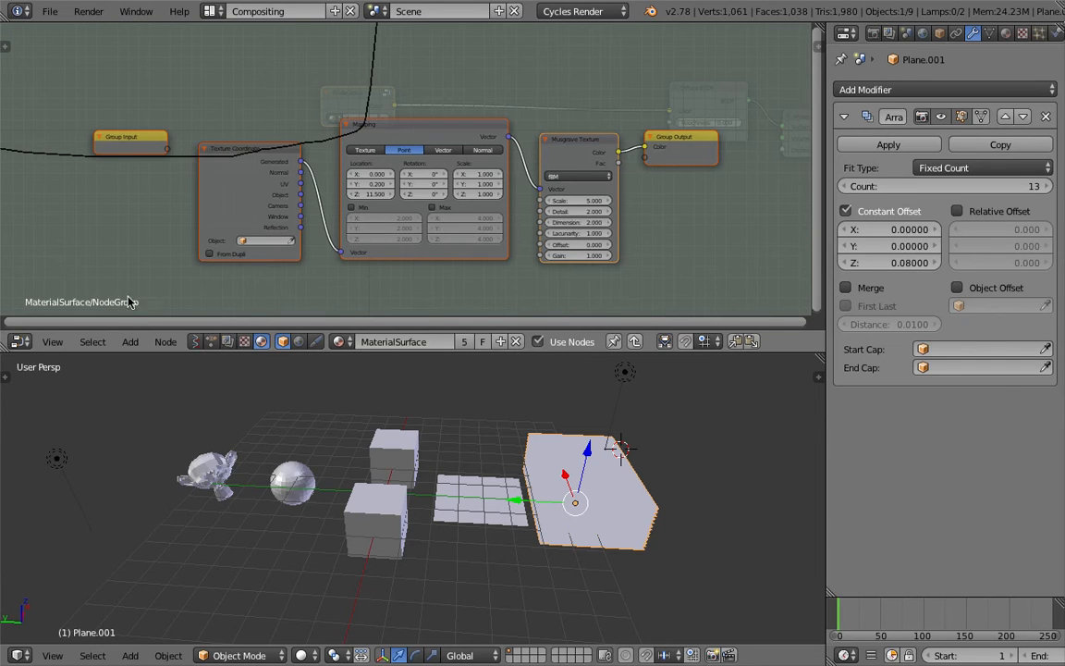
# Step: Inside the node group, move Group Input away from Texture Coordinate and realign the Mapping and Musgrave Texture nodes
pyautogui.press('g')
pyautogui.click(115, 143)
pyautogui.moveTo(123, 143); pyautogui.dragTo(131, 134, button='middle')
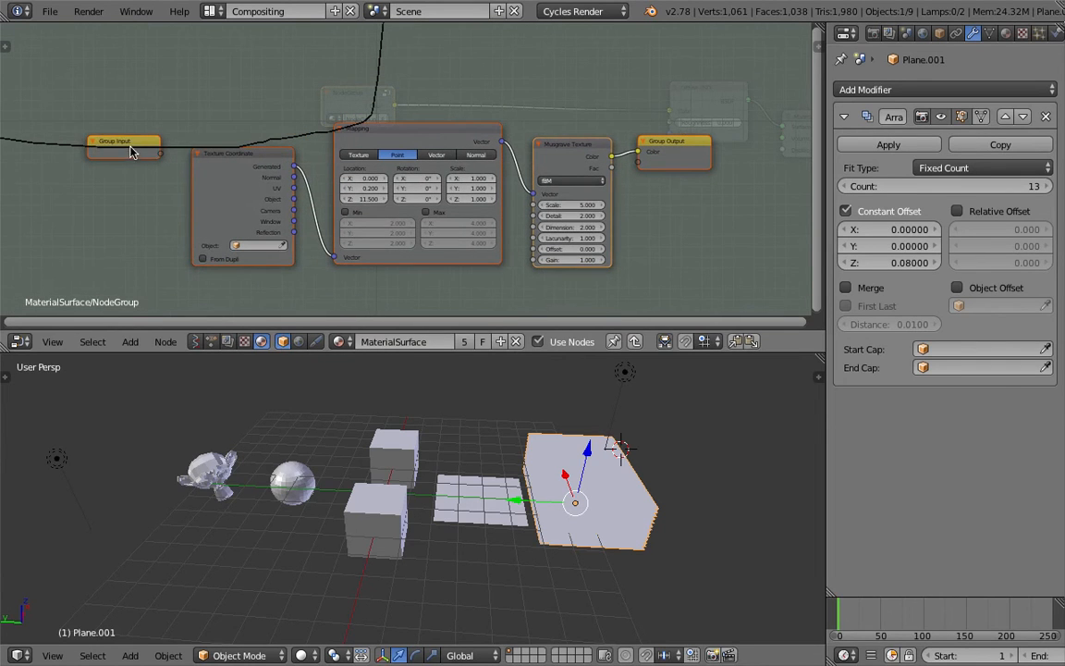
pyautogui.moveTo(137, 143); pyautogui.dragTo(100, 167)
pyautogui.scroll(1, 159, 151)
pyautogui.scroll(1, 655, 126)
pyautogui.scroll(-1, 562, 144)
pyautogui.moveTo(441, 113); pyautogui.dragTo(439, 138)
pyautogui.moveTo(592, 123); pyautogui.dragTo(593, 139)
pyautogui.moveTo(524, 123); pyautogui.dragTo(520, 112, button='middle')
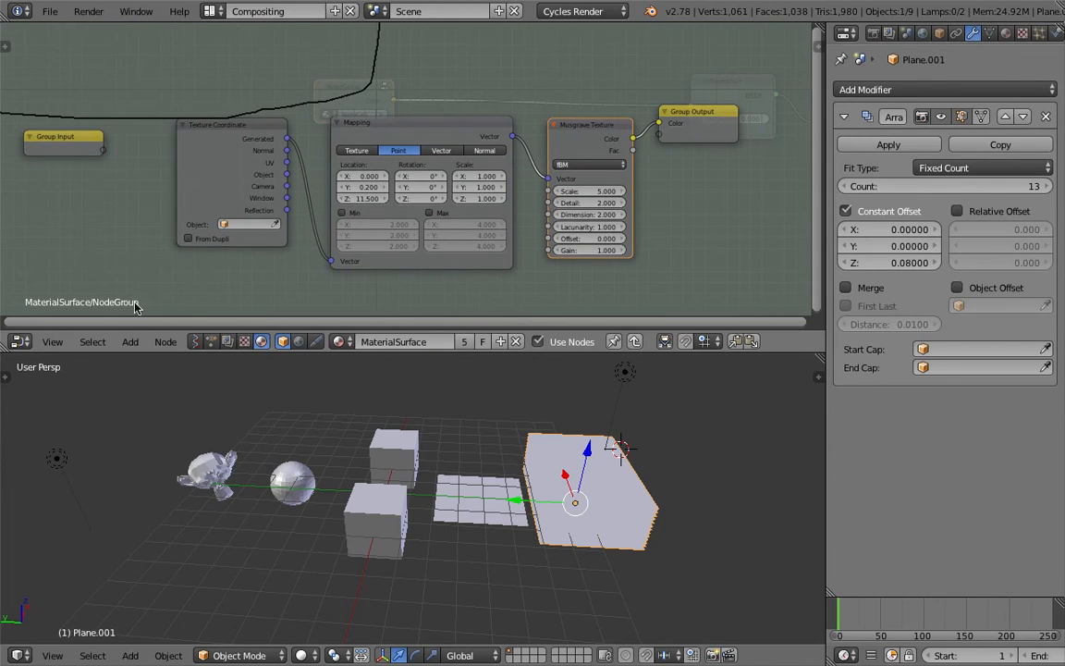
# Step: Exit the node group and move the collapsed group node closer to the Diffuse BSDF node
pyautogui.scroll(-1, 507, 96)
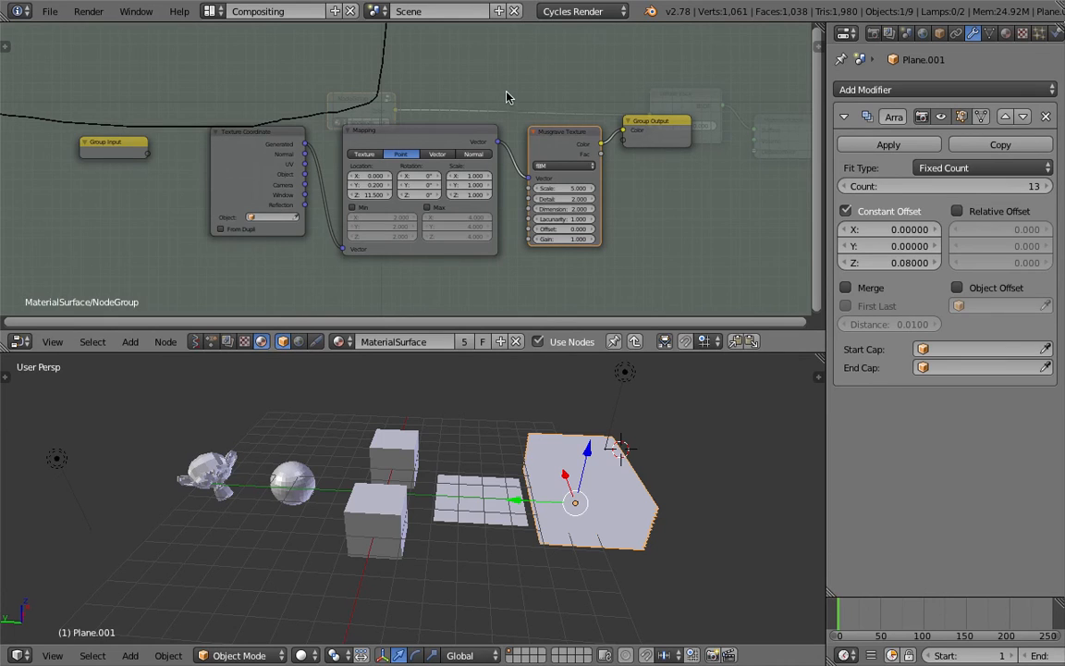
pyautogui.press('Tab')
pyautogui.scroll(-1, 458, 141)
pyautogui.scroll(1, 362, 118)
pyautogui.moveTo(362, 117); pyautogui.dragTo(469, 135)
pyautogui.scroll(5, 439, 143)
pyautogui.moveTo(397, 149); pyautogui.dragTo(284, 136, button='middle')
pyautogui.moveTo(357, 107); pyautogui.dragTo(276, 114, button='middle')
# Step: Show the node editor's properties sidebar, label the group node Test, and widen the sidebar
pyautogui.press('n')
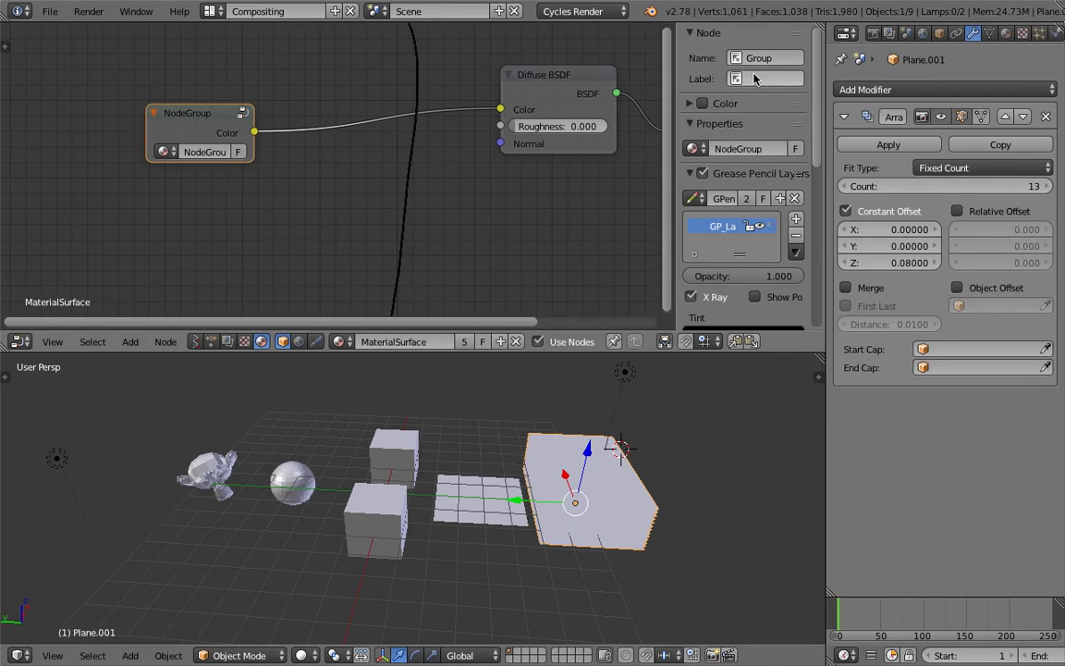
pyautogui.click(795, 78)
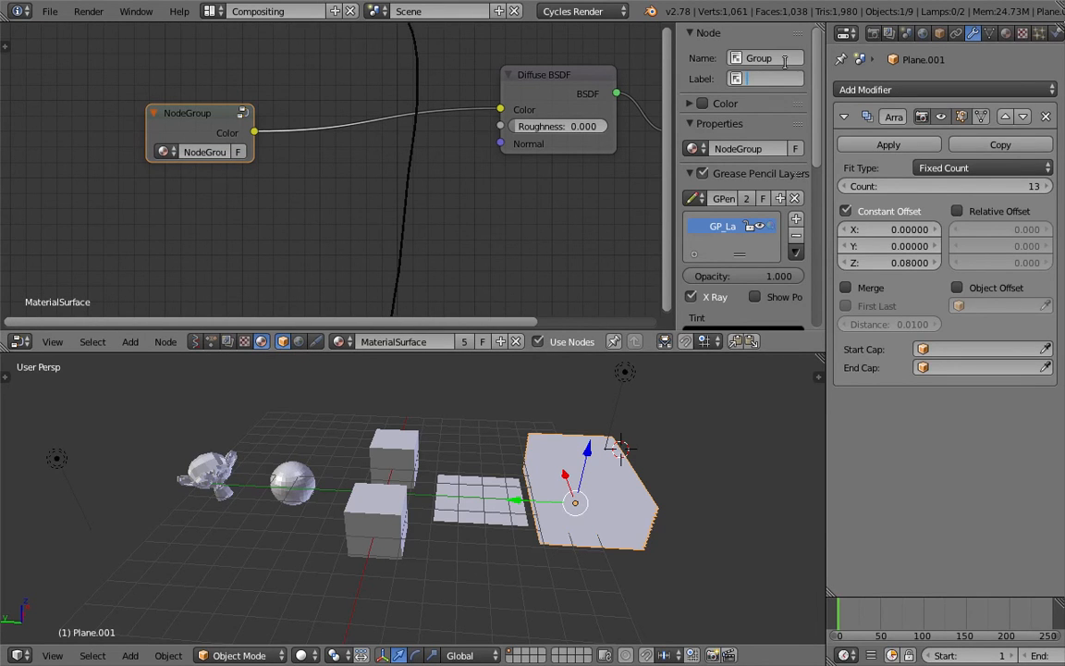
pyautogui.click(761, 148)
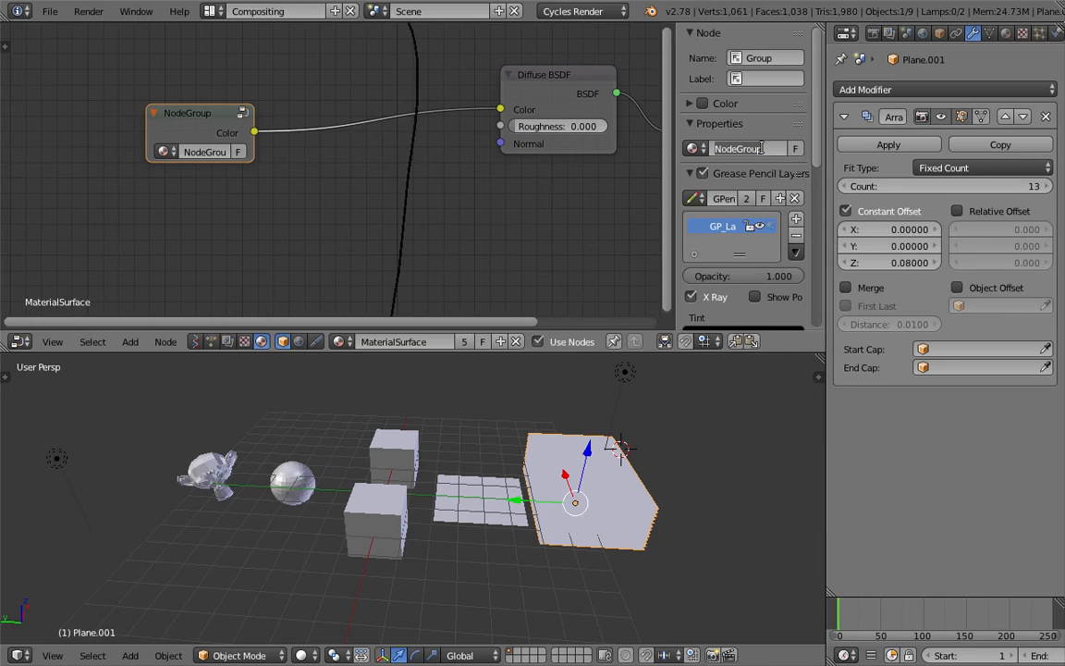
pyautogui.click(760, 79)
pyautogui.write('Test')
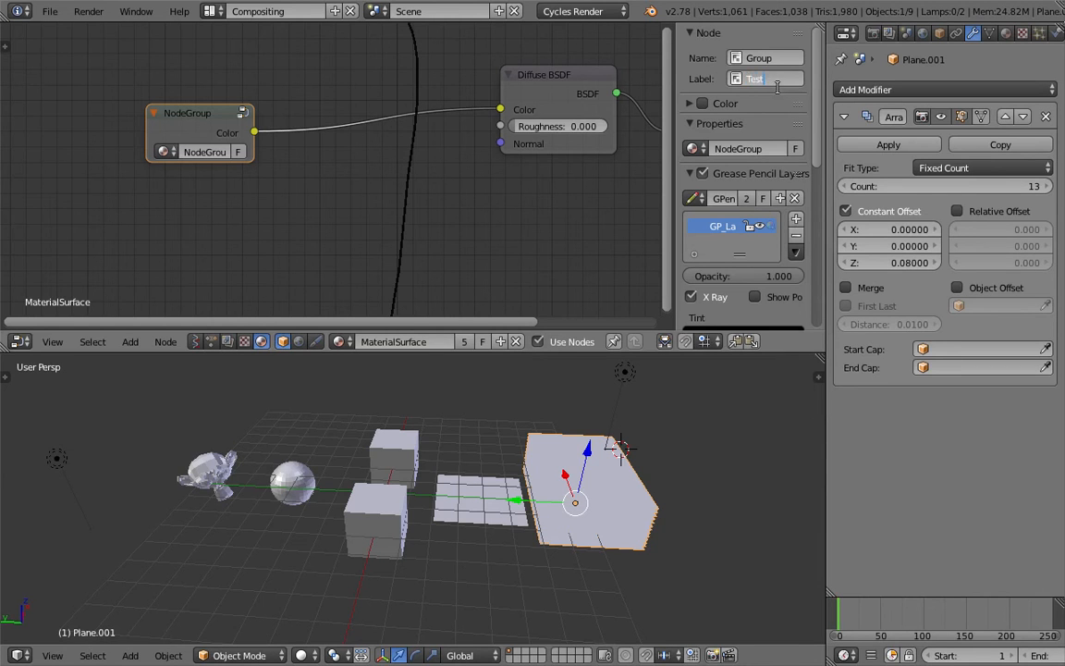
pyautogui.press('Return')
pyautogui.moveTo(674, 74); pyautogui.dragTo(616, 74)
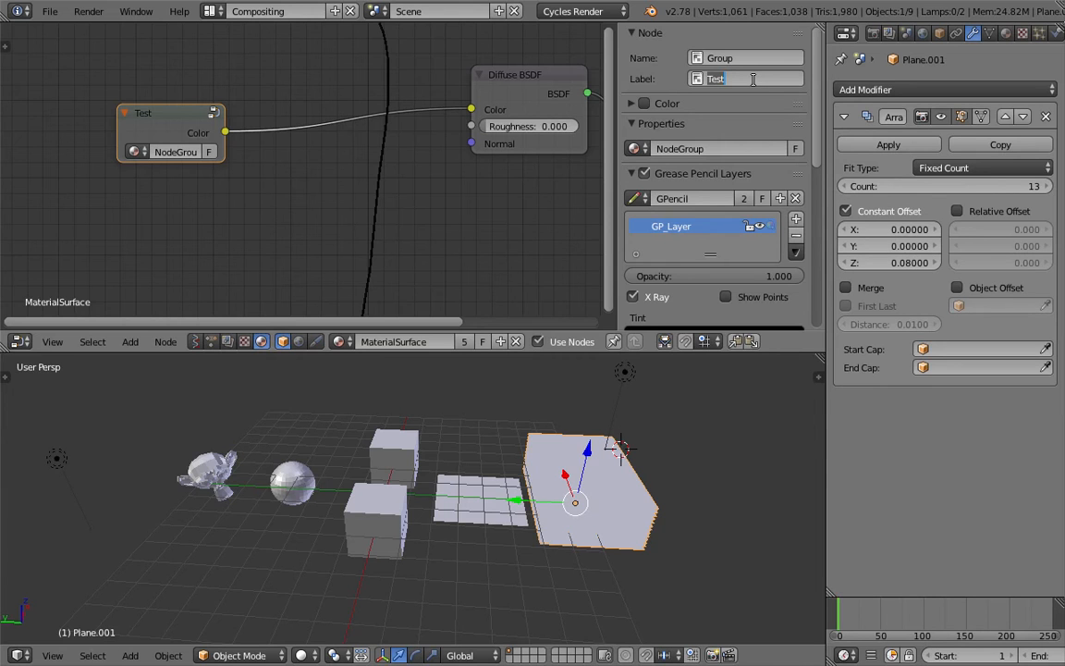
# Step: Clear the label of the group node
pyautogui.press('BackSpace')
pyautogui.press('Return')
# Step: Place a widened duplicate of the NodeGroup node below the original and delete that duplicate again
pyautogui.hotkey('shift', 'd')
pyautogui.click(157, 217)
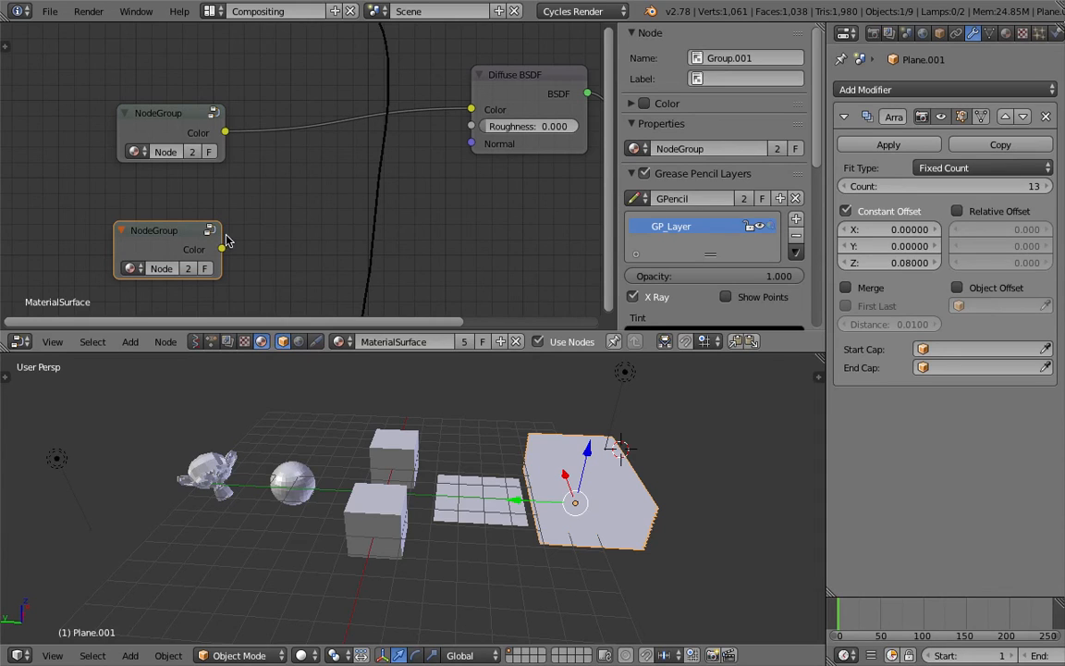
pyautogui.moveTo(222, 242); pyautogui.dragTo(261, 242)
pyautogui.click(156, 122)
pyautogui.click(176, 231)
pyautogui.click(159, 113)
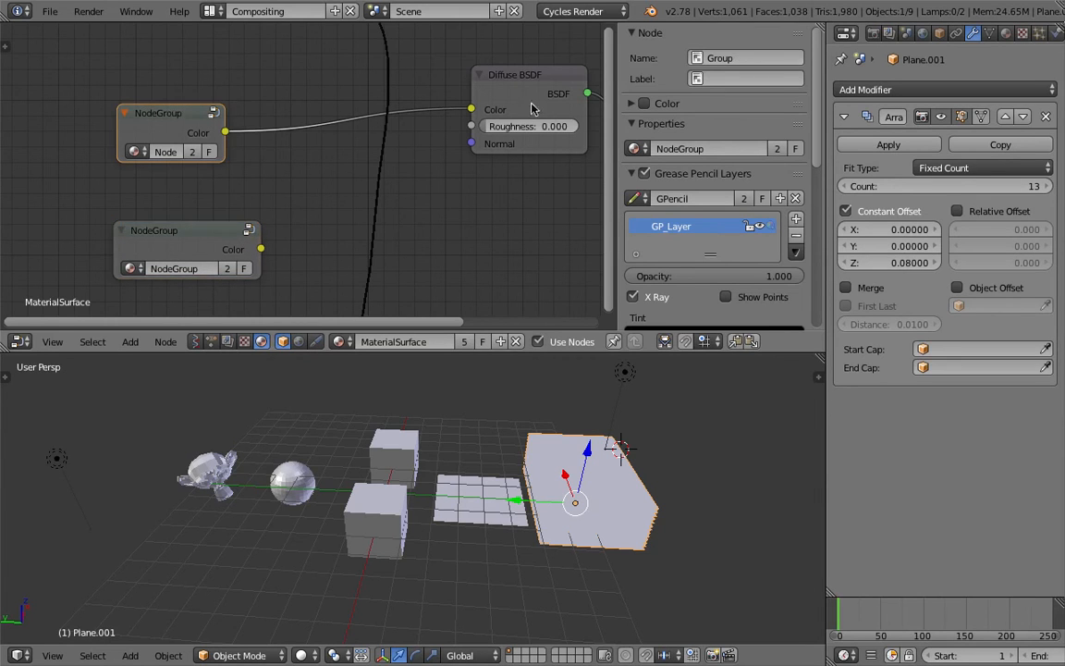
pyautogui.click(205, 231)
pyautogui.press('x')
# Step: Rename the node group data-block of the remaining group node to MyMusgrave
pyautogui.click(169, 114)
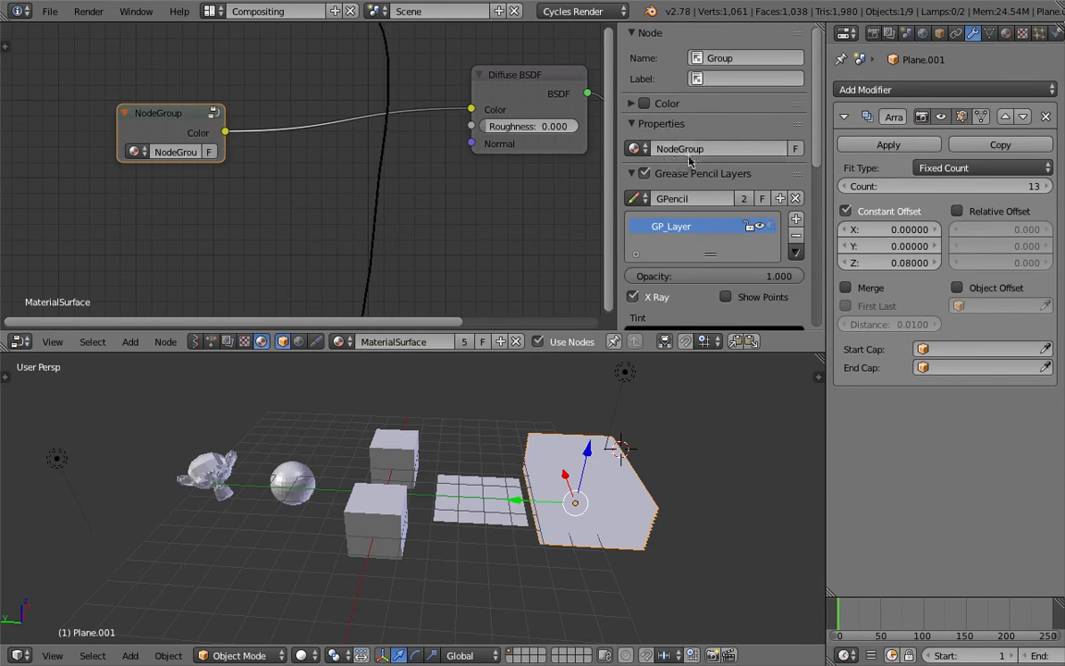
pyautogui.doubleClick(700, 150)
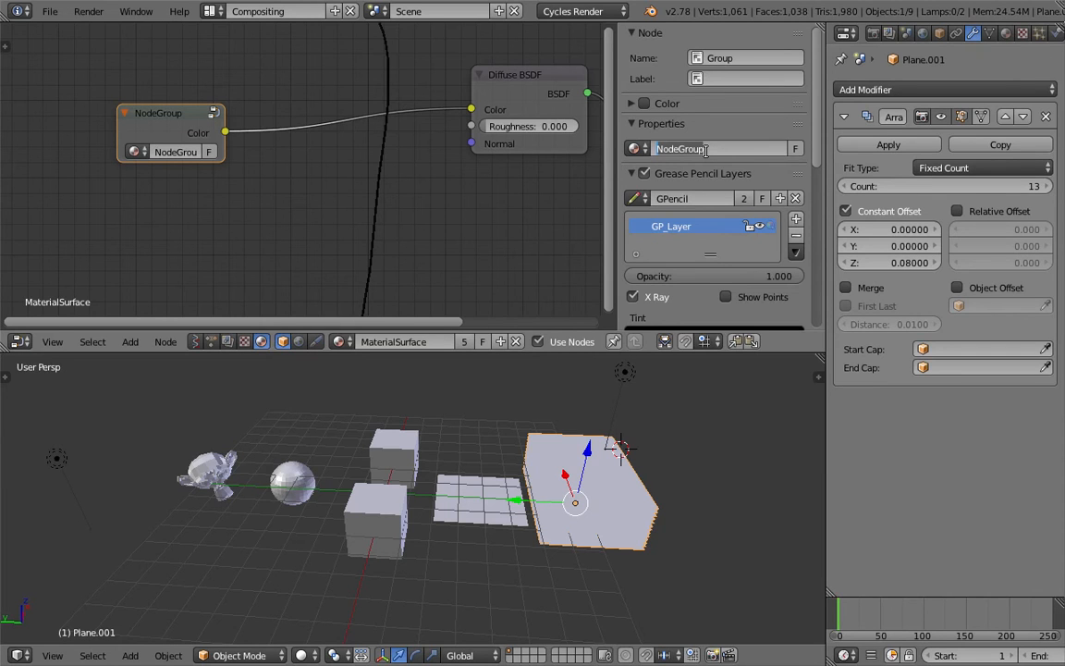
pyautogui.write('MyMusgrave')
pyautogui.press('Return')
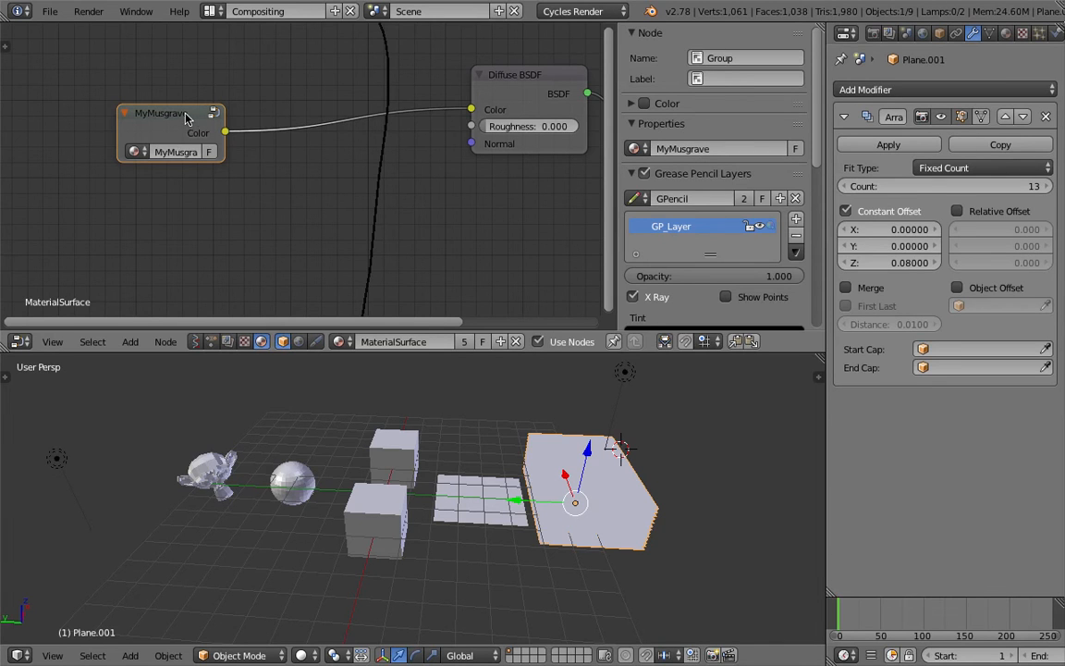
# Step: Shift the MyMusgrave node slightly up, place a duplicate below it, and remove the duplicate
pyautogui.moveTo(185, 118); pyautogui.dragTo(179, 100)
pyautogui.hotkey('shift', 'd')
pyautogui.click(190, 186)
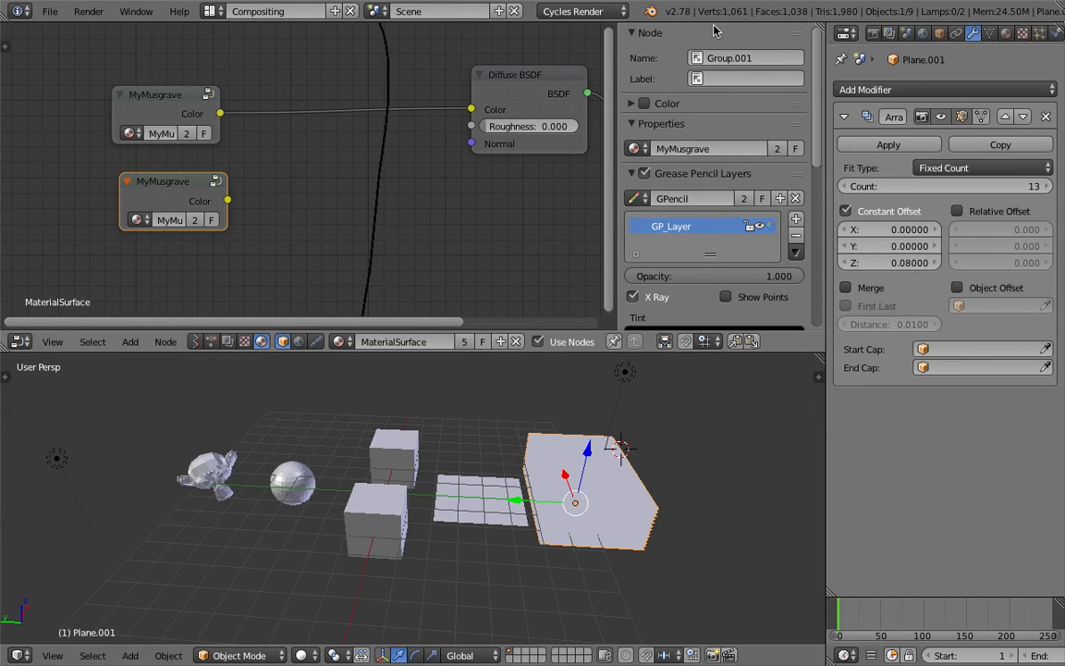
pyautogui.click(748, 61)
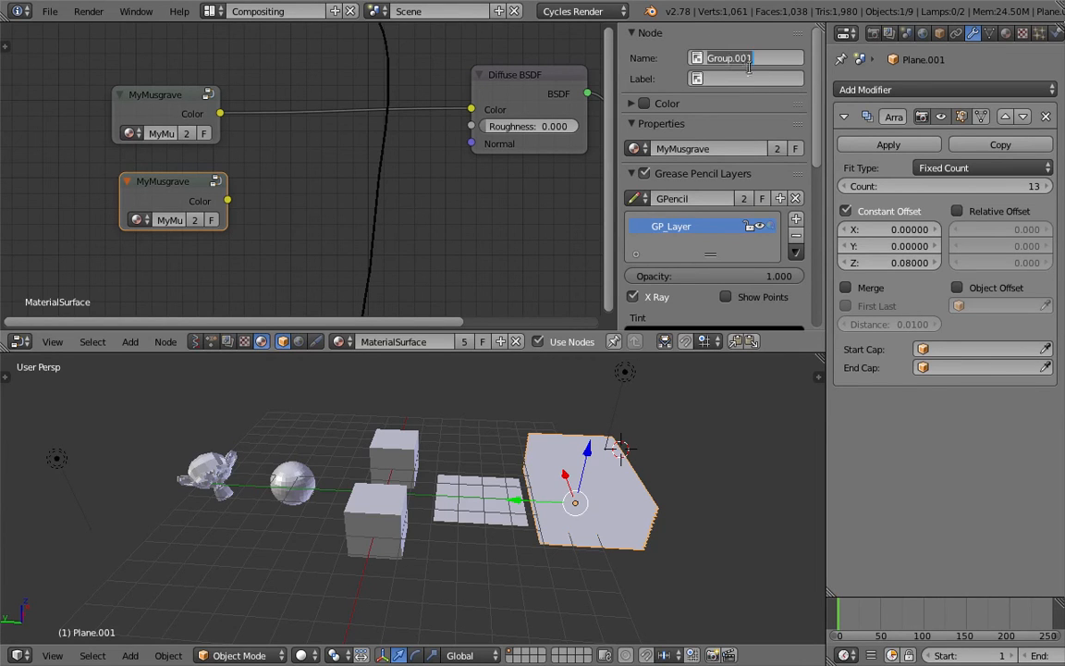
pyautogui.press('Escape')
pyautogui.press('x')
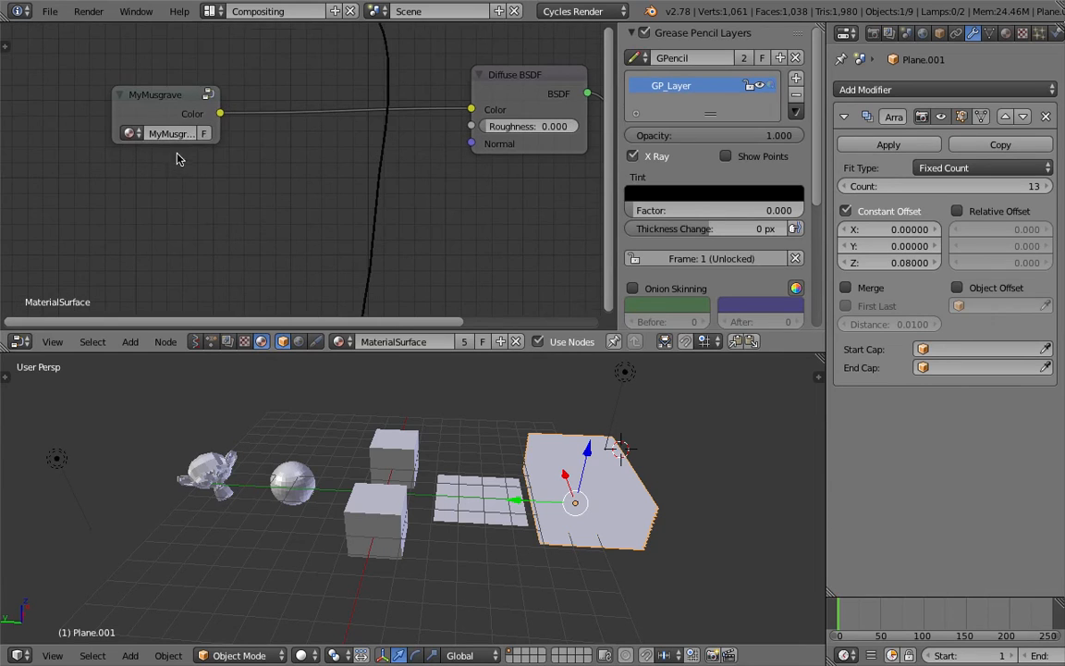
# Step: Widen the MyMusgrave node to show its full name and move it closer to the Diffuse BSDF node
pyautogui.click(179, 101)
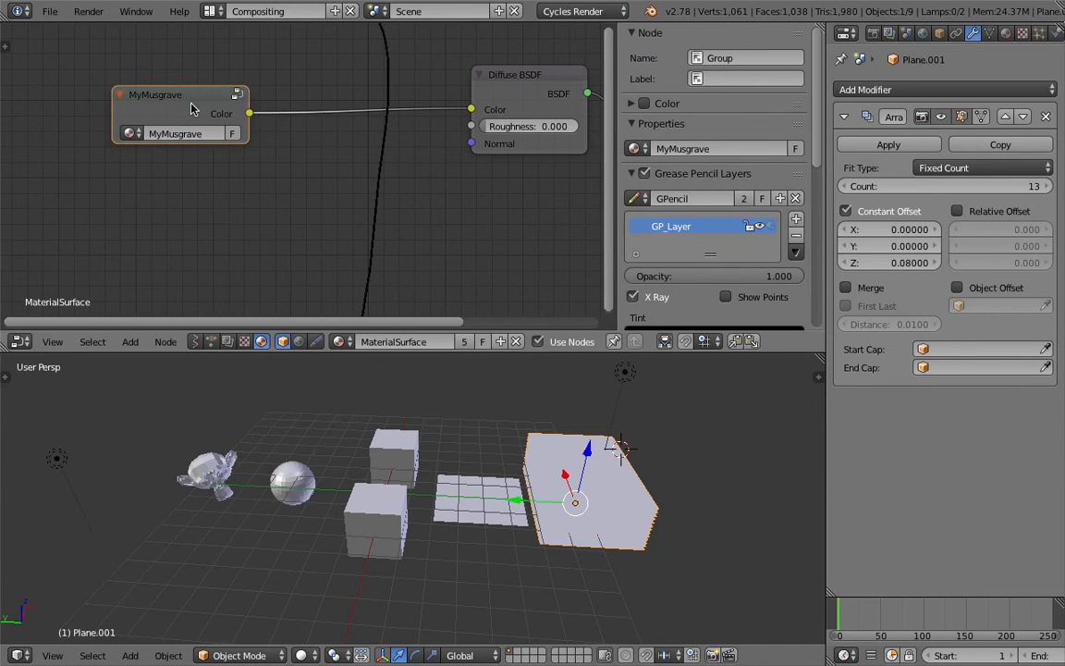
pyautogui.moveTo(195, 104); pyautogui.dragTo(308, 104)
pyautogui.press('Home')
pyautogui.click(349, 86)
pyautogui.click(507, 119)
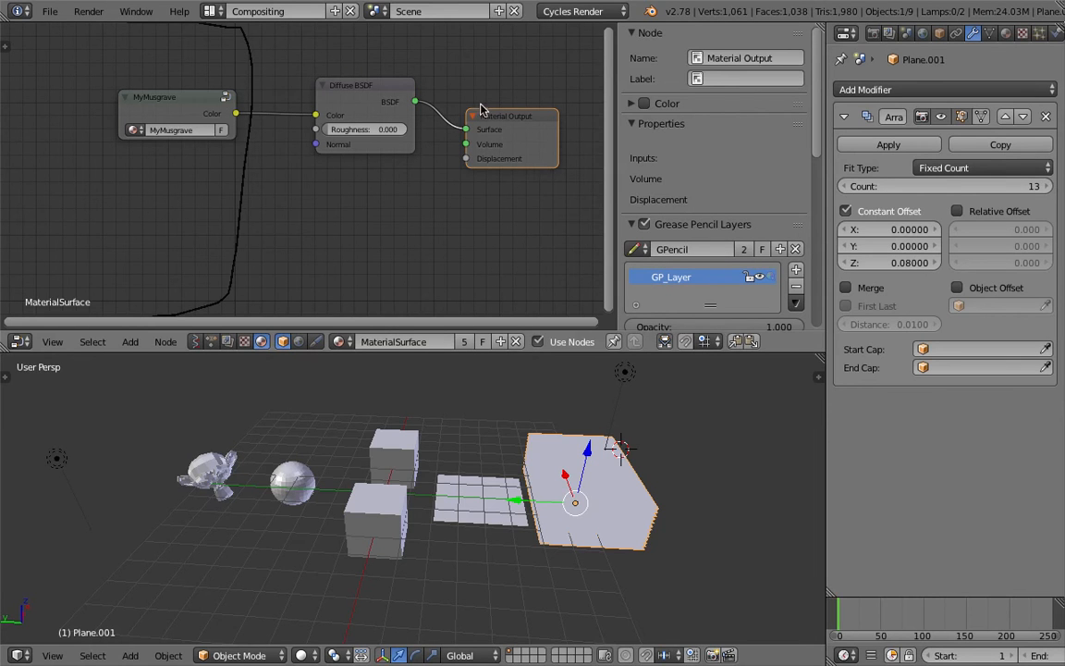
pyautogui.moveTo(445, 477)
pyautogui.mouseDown(button='middle')
pyautogui.moveTo(465, 492)
pyautogui.moveTo(455, 497)
pyautogui.mouseUp(button='middle')
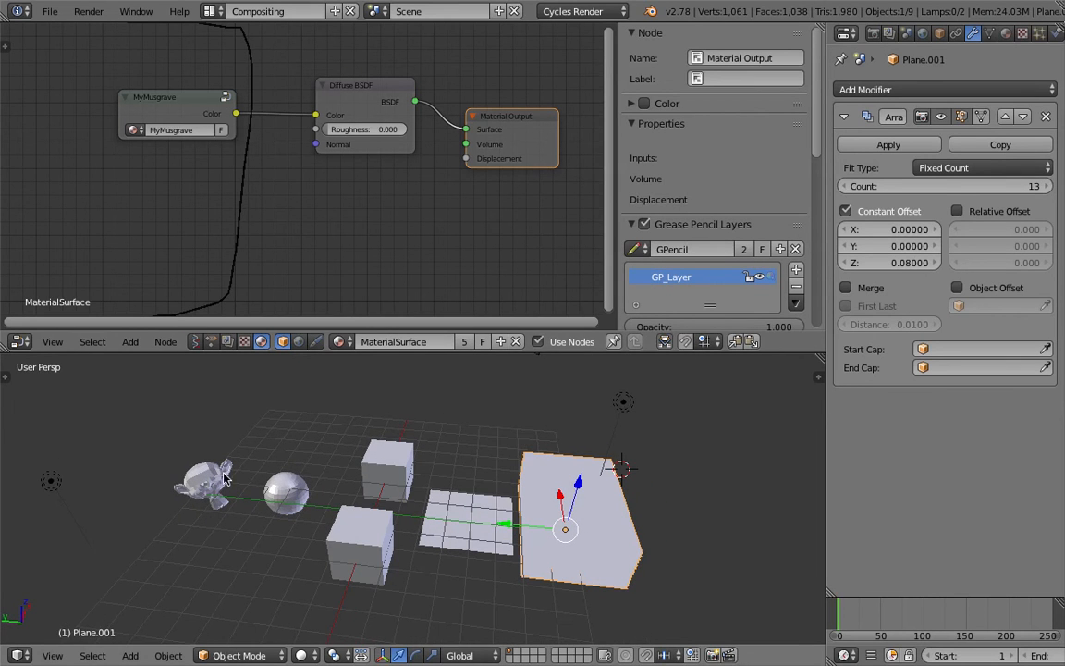
# Step: Add the MyMusgrave group to the rear cube's MaterialVolume nodes and connect its Color output to the Emission Color
pyautogui.moveTo(163, 91); pyautogui.dragTo(136, 86)
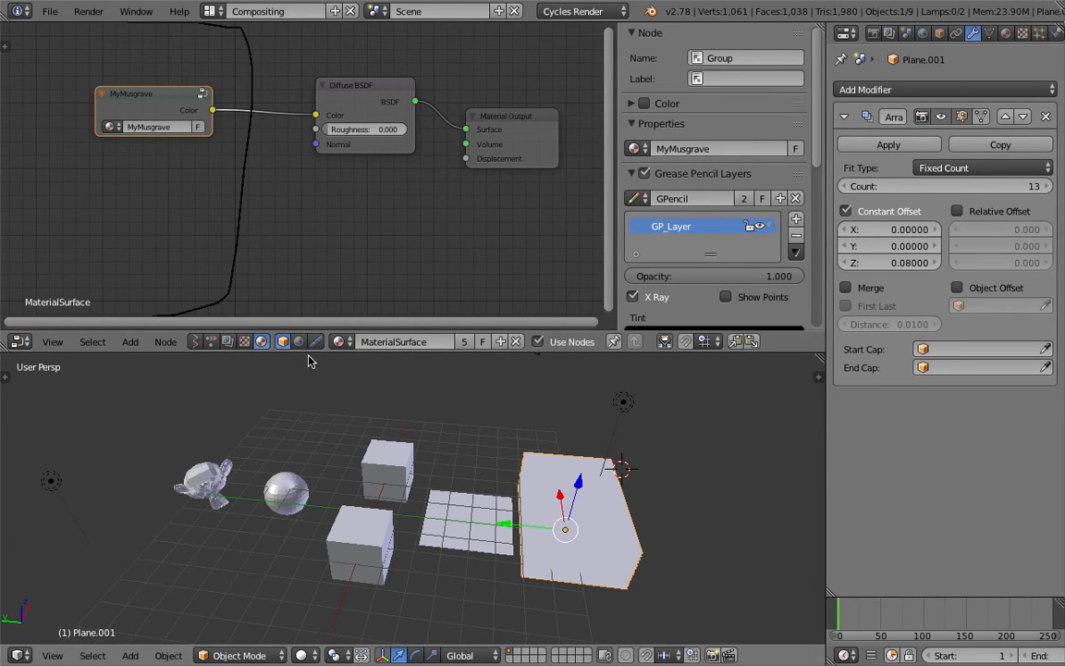
pyautogui.rightClick(365, 441)
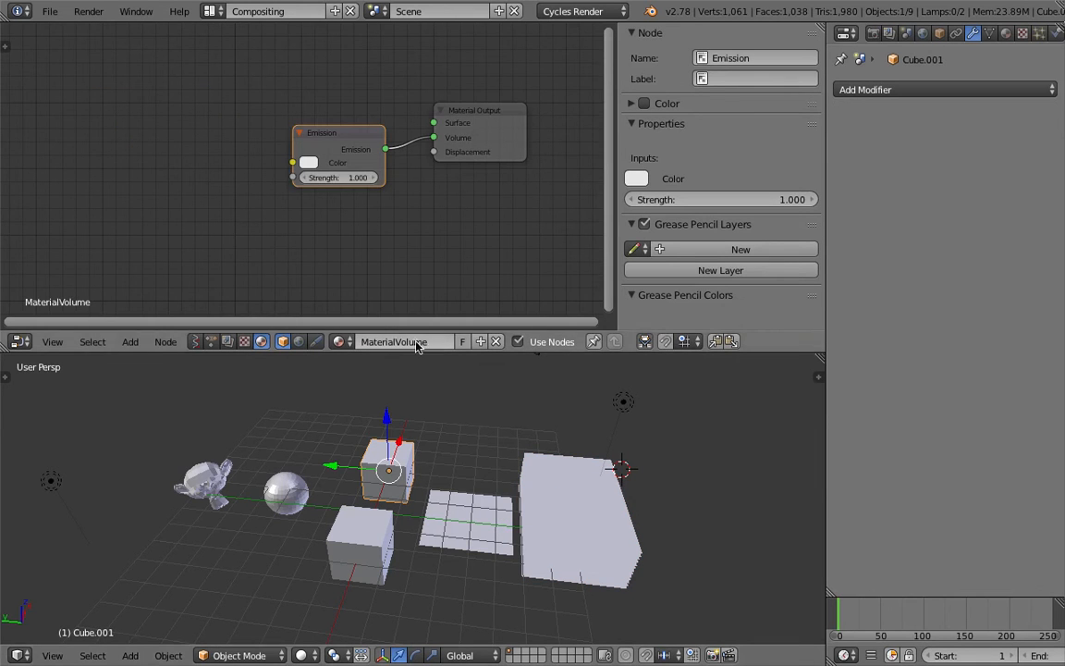
pyautogui.scroll(-1, 204, 148)
pyautogui.hotkey('shift', 'a')
pyautogui.moveTo(140, 262)
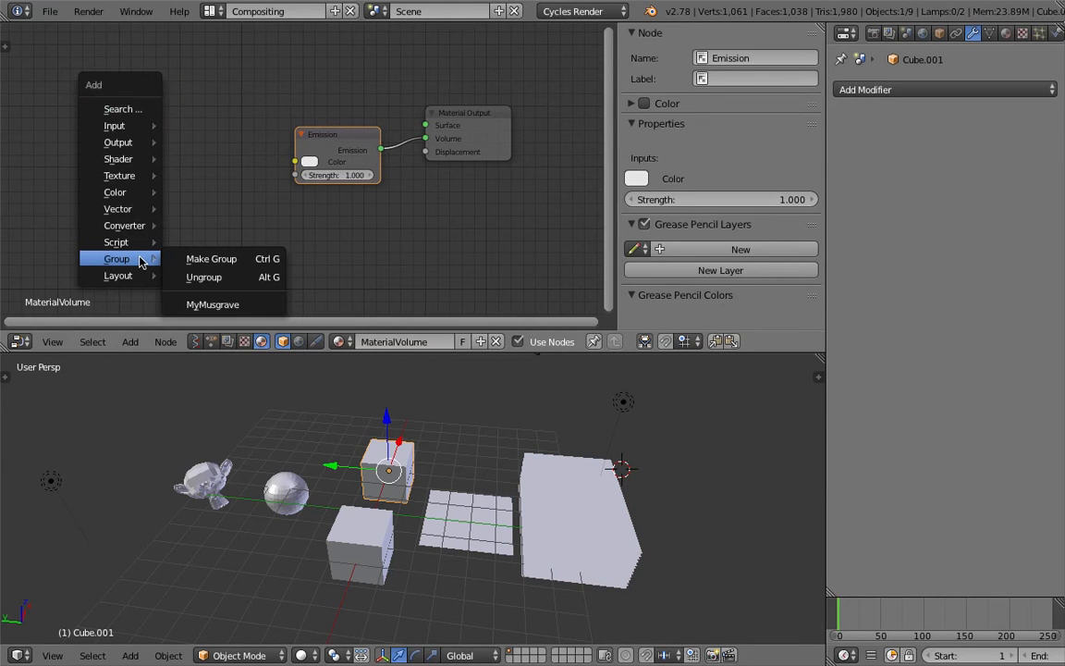
pyautogui.click(248, 306)
pyautogui.click(181, 167)
pyautogui.moveTo(231, 168); pyautogui.dragTo(292, 162)
pyautogui.moveTo(134, 170); pyautogui.dragTo(105, 170)
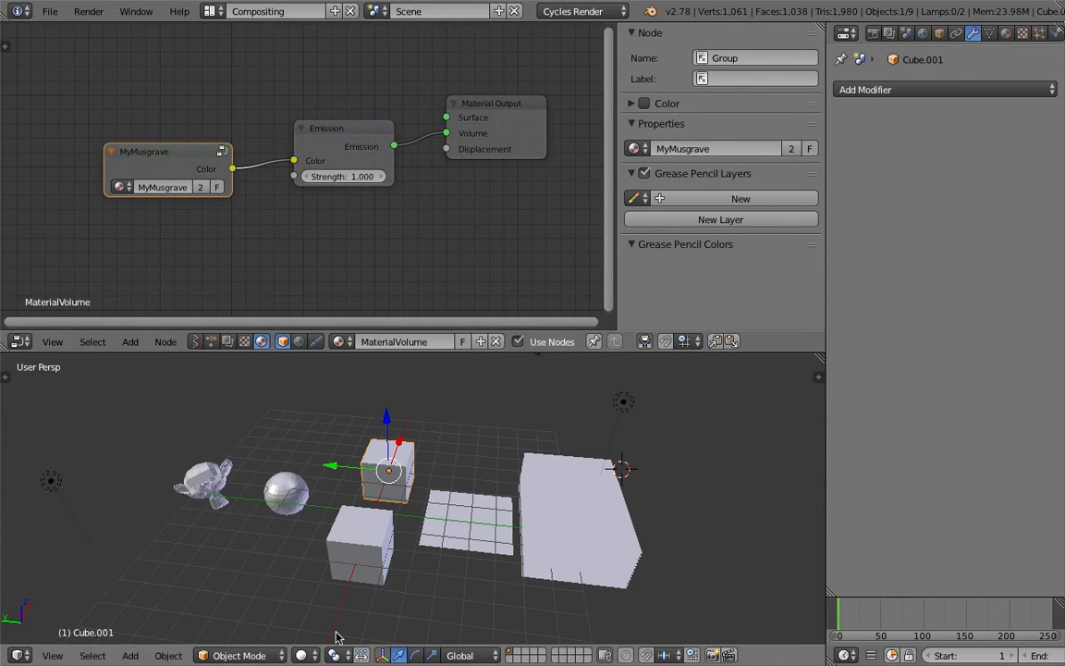
# Step: Switch the 3D view to Rendered shading and look at the rear cube's emission volume
pyautogui.click(301, 655)
pyautogui.click(323, 546)
pyautogui.moveTo(435, 473)
pyautogui.mouseDown(button='middle')
pyautogui.moveTo(474, 474)
pyautogui.moveTo(404, 491)
pyautogui.mouseUp(button='middle')
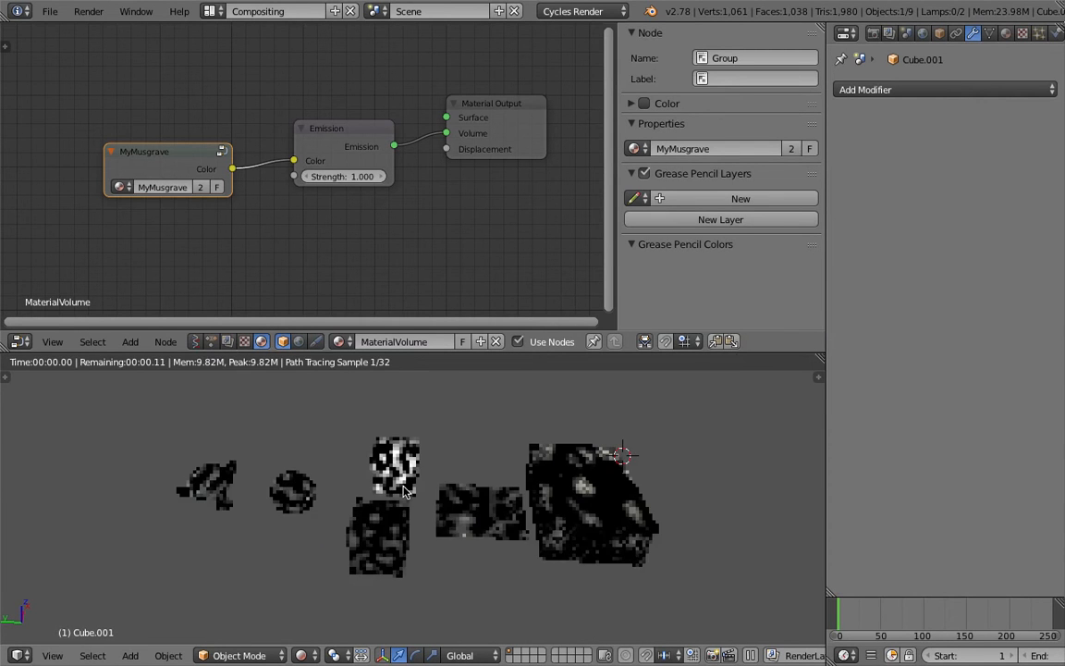
pyautogui.scroll(3, 407, 409)
pyautogui.scroll(-2, 389, 418)
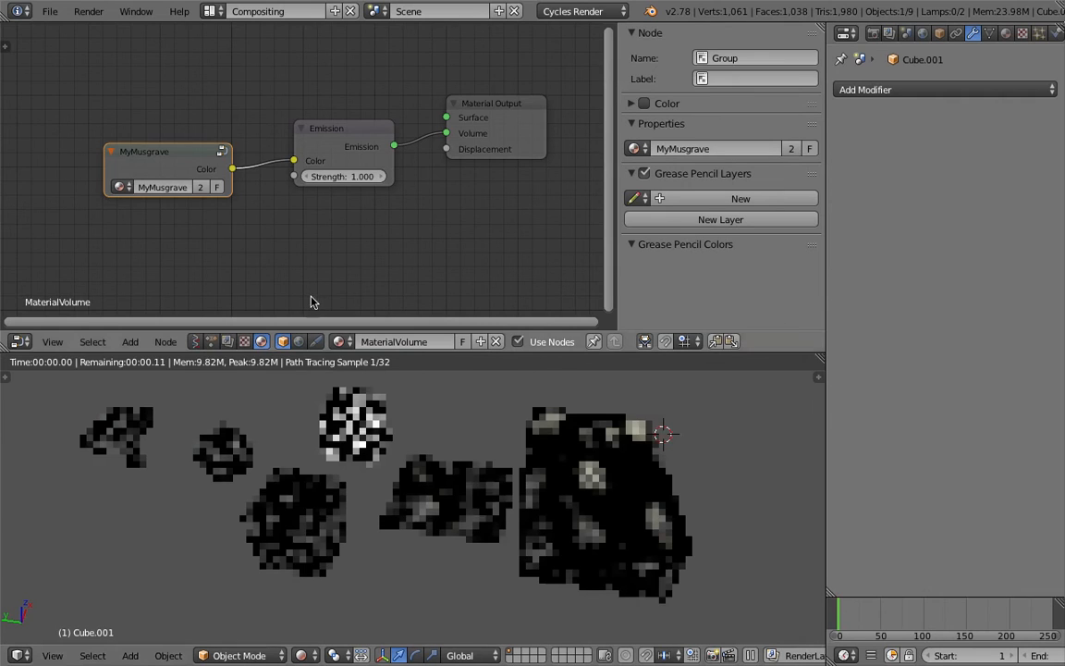
# Step: Inside the MyMusgrave group, expose the Musgrave Texture's Fac as a second group output and return to the material
pyautogui.moveTo(197, 161); pyautogui.dragTo(127, 147)
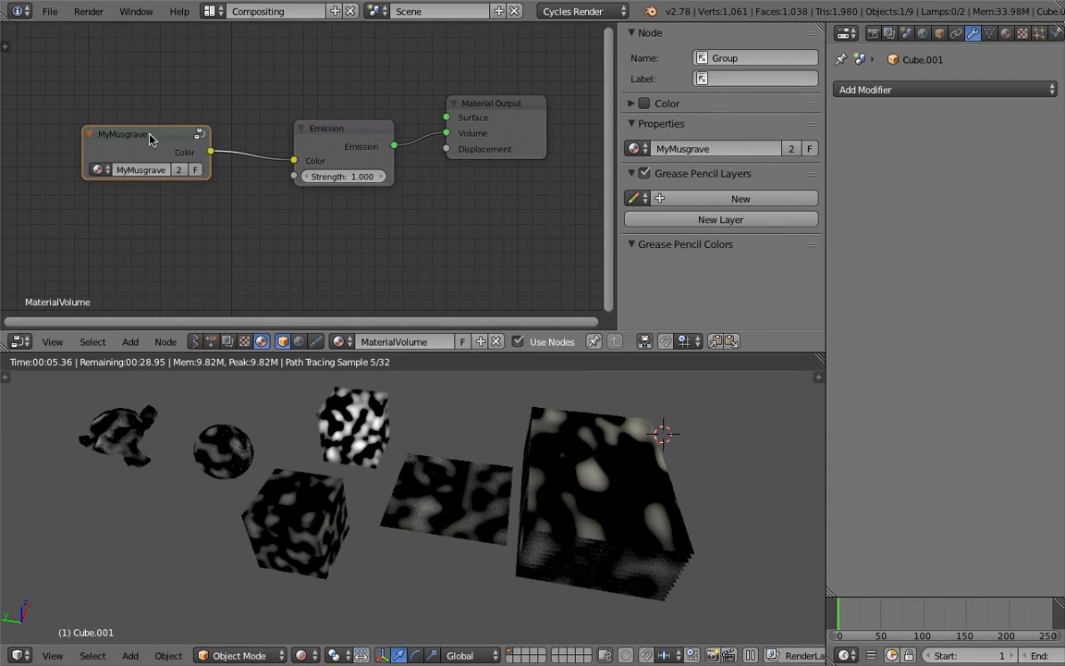
pyautogui.press('Tab')
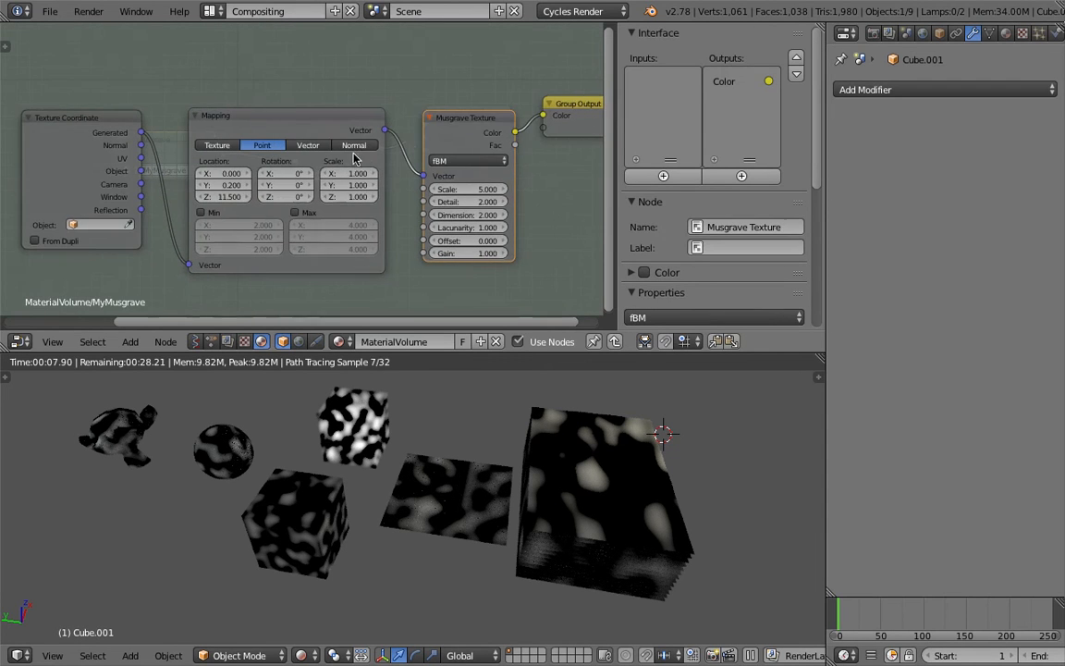
pyautogui.press('KP_Decimal')
pyautogui.moveTo(357, 155); pyautogui.dragTo(447, 165)
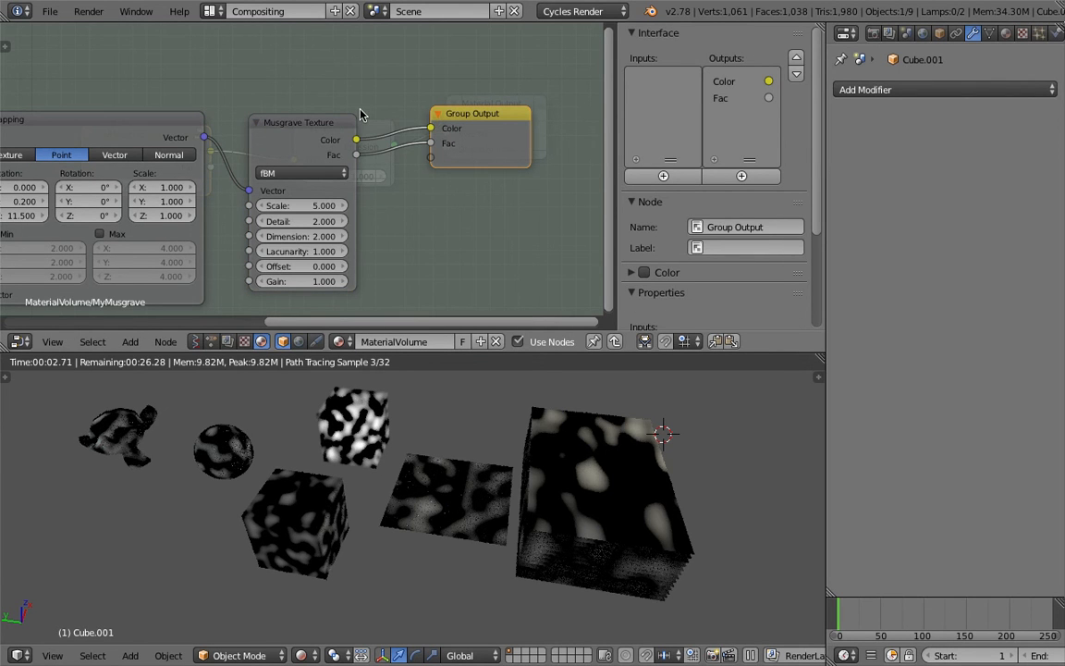
pyautogui.press('Tab')
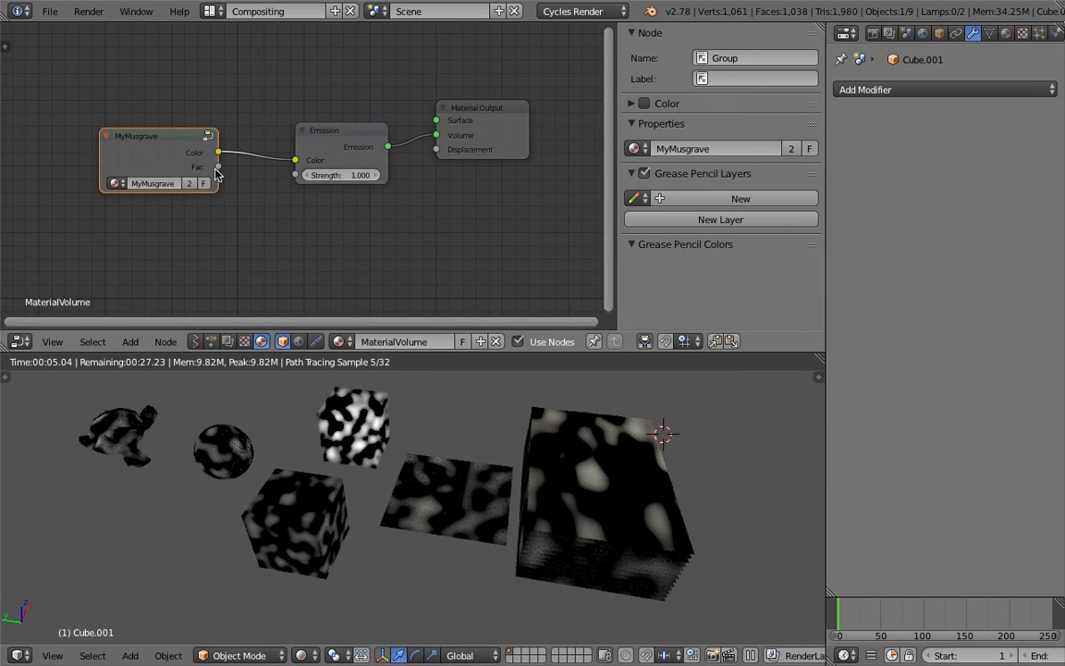
# Step: Connect the MyMusgrave Fac output to the Emission Strength and view the resulting volume
pyautogui.moveTo(218, 166); pyautogui.dragTo(294, 175)
pyautogui.moveTo(435, 506); pyautogui.dragTo(285, 371, button='middle')
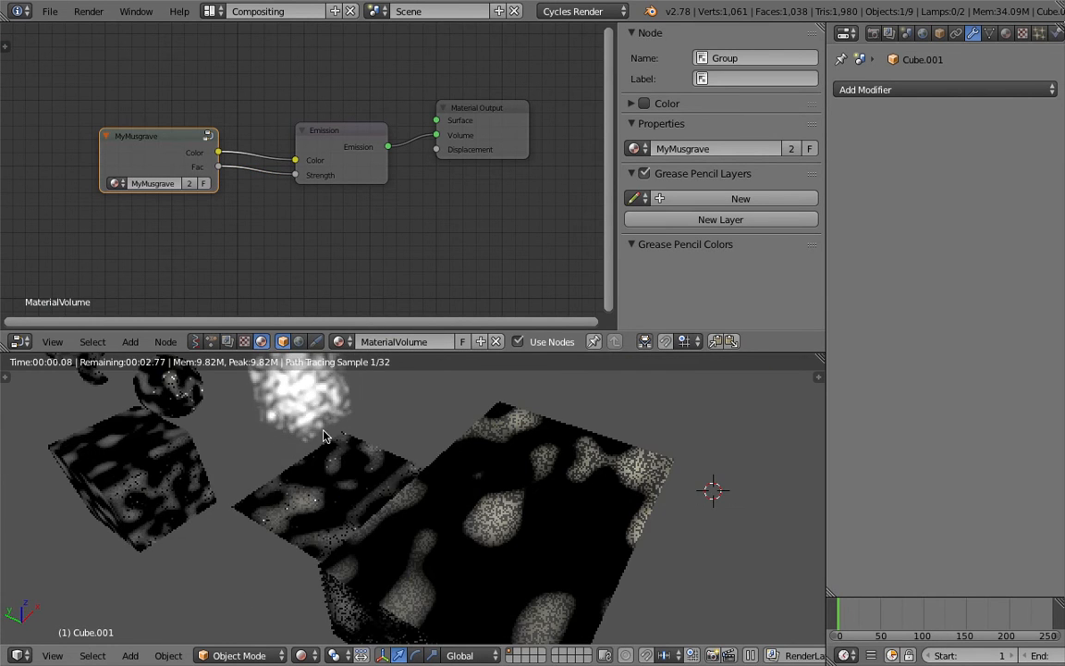
pyautogui.scroll(-3, 298, 383)
# Step: Make room by moving the Emission node up and add a Volume Scatter node below it
pyautogui.moveTo(331, 143); pyautogui.dragTo(320, 93)
pyautogui.hotkey('shift', 'a')
pyautogui.moveTo(344, 186)
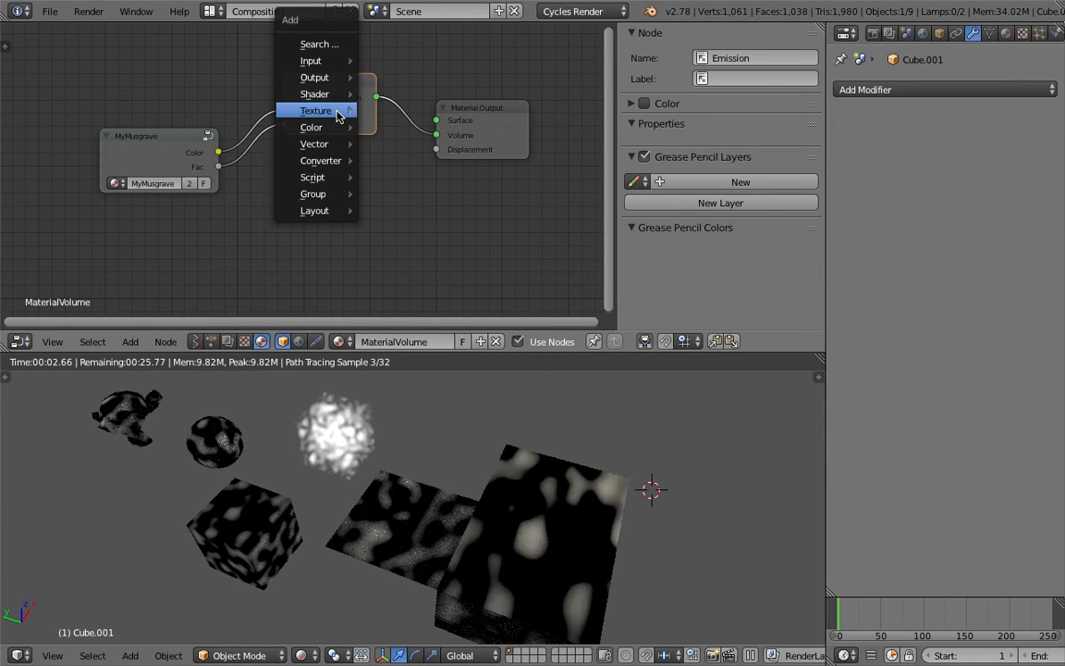
pyautogui.click(325, 45)
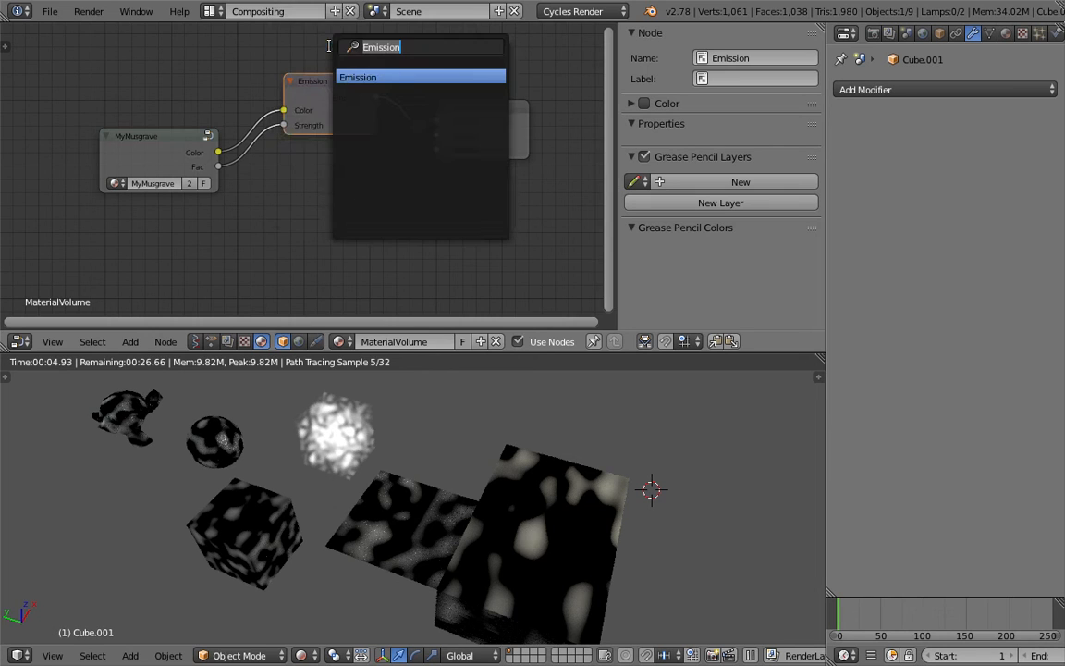
pyautogui.write('te')
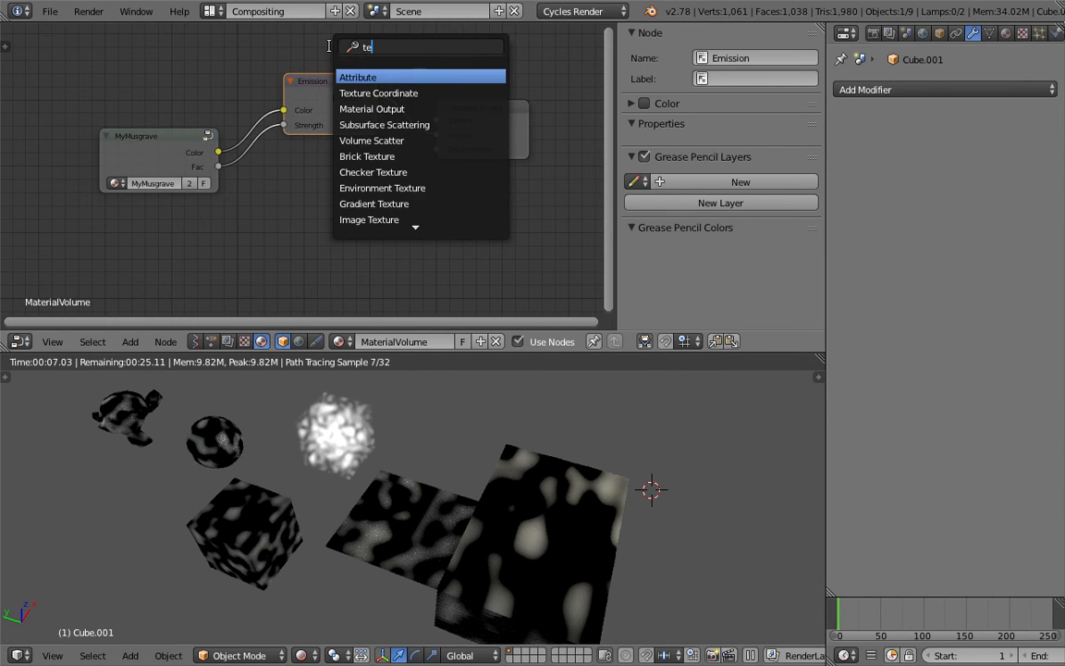
pyautogui.press('BackSpace')
pyautogui.write('volum')
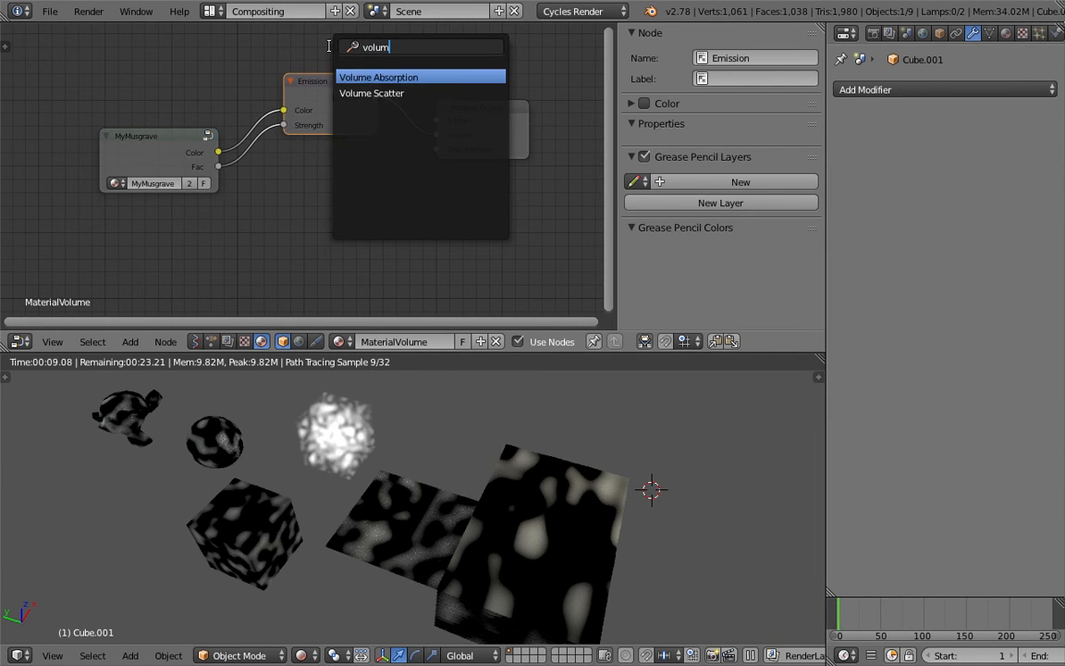
pyautogui.press('Down')
pyautogui.press('Return')
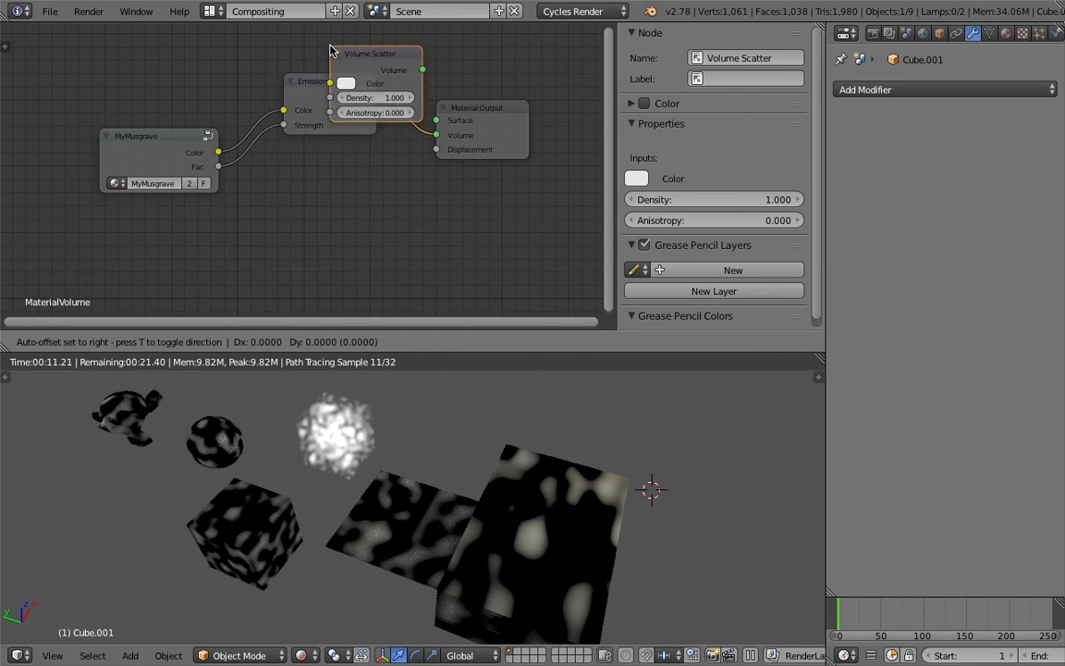
pyautogui.click(296, 164)
# Step: Connect MyMusgrave's Fac to the Volume Scatter Density and its Volume output to the Material Output Volume, repositioning the scatter node
pyautogui.moveTo(218, 167); pyautogui.dragTo(296, 217)
pyautogui.moveTo(389, 188); pyautogui.dragTo(435, 135)
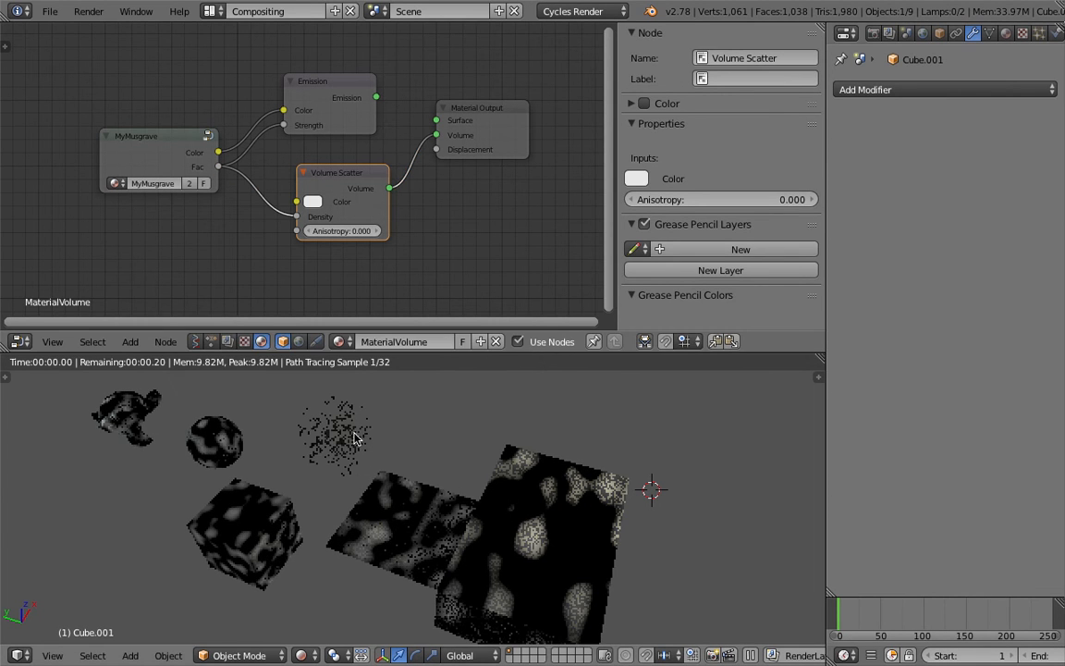
pyautogui.moveTo(354, 203); pyautogui.dragTo(292, 217)
# Step: Add a Math node and drop it onto the link between Volume Scatter and Material Output
pyautogui.hotkey('shift', 'a')
pyautogui.click(404, 208)
pyautogui.write('matrix')
pyautogui.press('BackSpace')
pyautogui.press('BackSpace')
pyautogui.press('BackSpace')
pyautogui.press('BackSpace')
pyautogui.press('BackSpace')
pyautogui.press('BackSpace')
pyautogui.write('math')
pyautogui.press('Return')
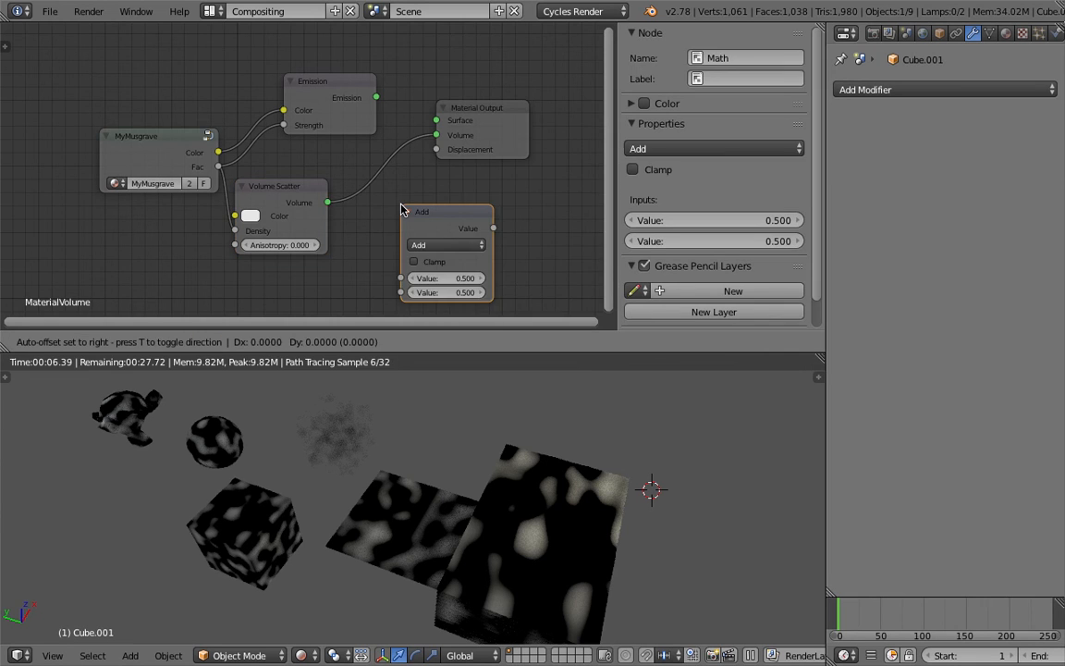
pyautogui.click(383, 178)
# Step: Set the Math node's operation to Multiply with a second value of 5
pyautogui.click(424, 212)
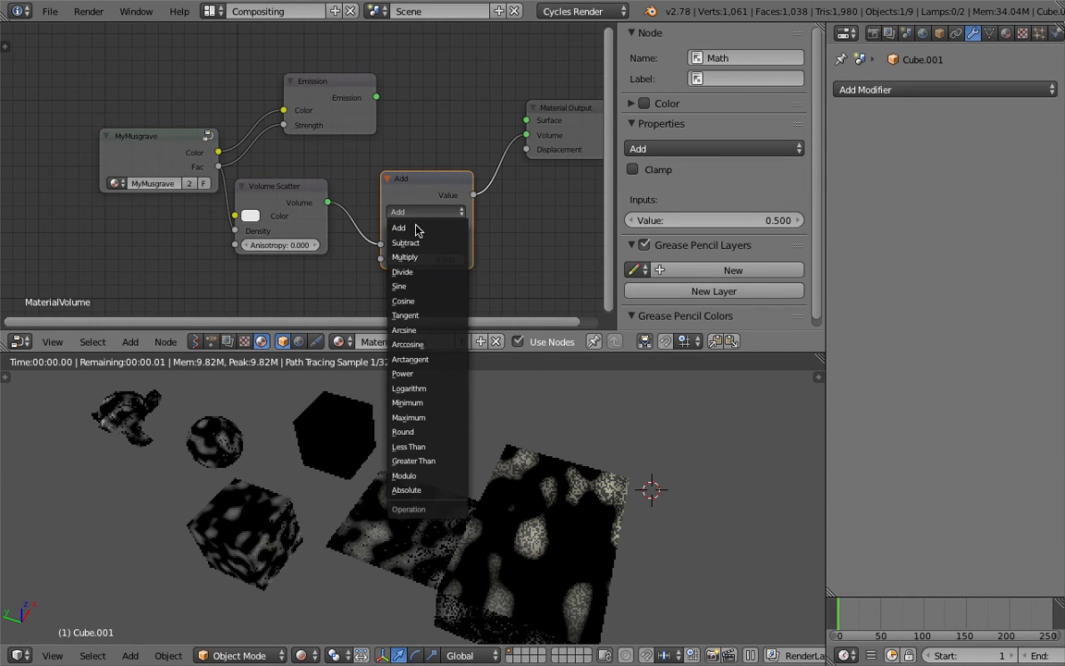
pyautogui.click(417, 257)
pyautogui.click(435, 259)
pyautogui.write('5')
pyautogui.press('Return')
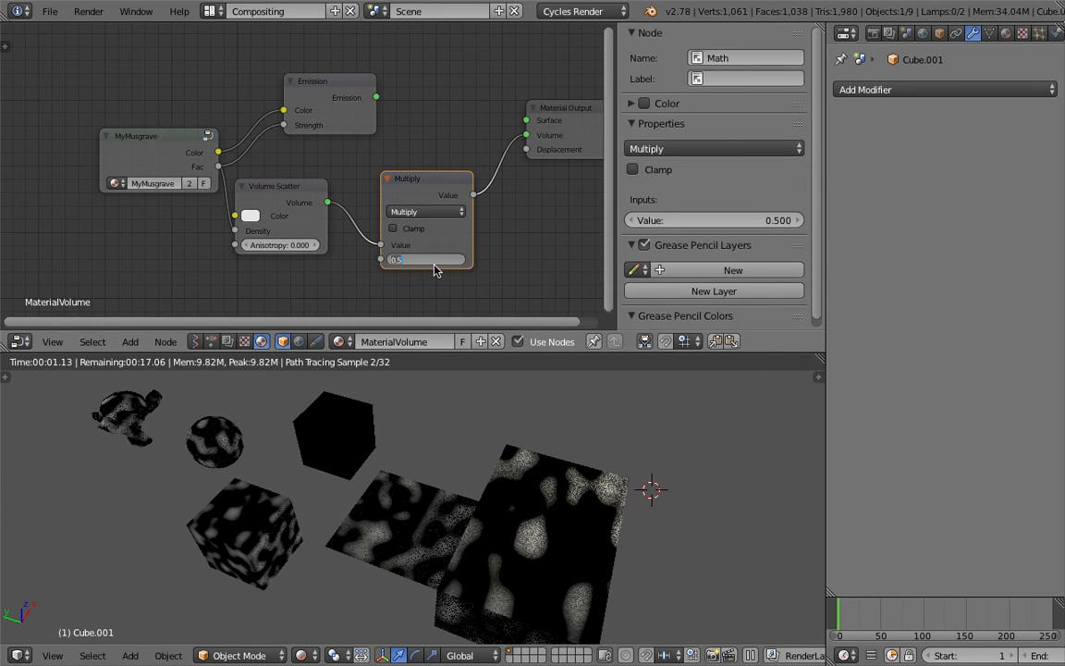
pyautogui.moveTo(434, 187); pyautogui.dragTo(412, 174)
pyautogui.moveTo(403, 444); pyautogui.dragTo(460, 415, button='middle')
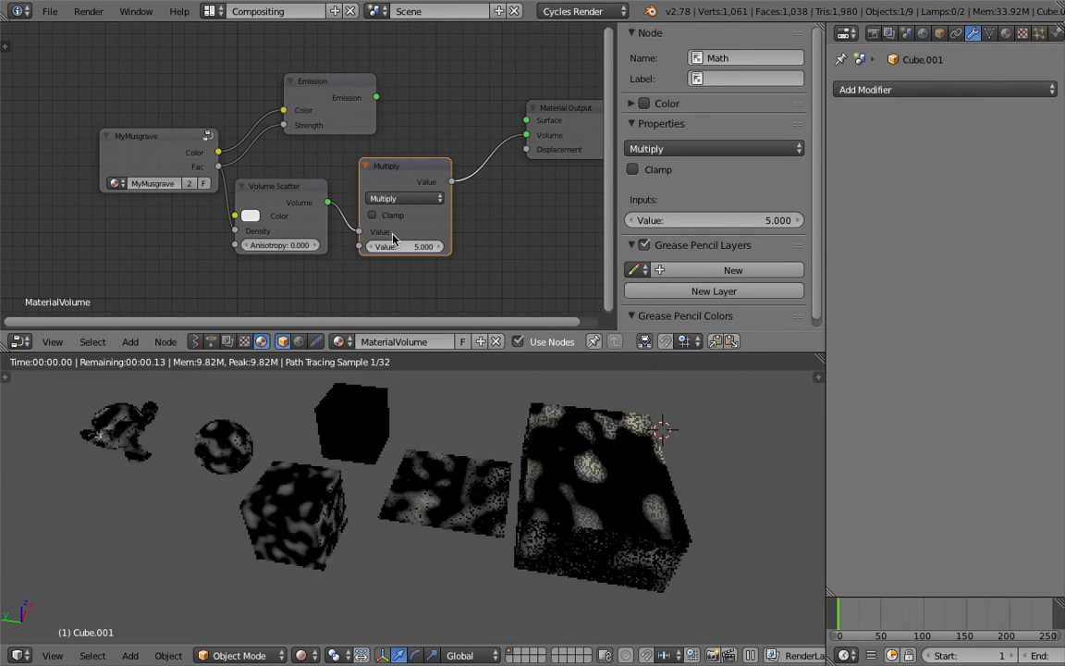
# Step: Switch the 3D view to Solid shading and save the file over the existing one
pyautogui.click(300, 654)
pyautogui.click(314, 596)
pyautogui.scroll(-4, 426, 463)
pyautogui.hotkey('ctrl', 's')
pyautogui.click(427, 461)
# Step: Duplicate the lamp beside the large stacked plane and position the copy above the rear cube
pyautogui.moveTo(457, 433); pyautogui.dragTo(476, 440, button='middle')
pyautogui.rightClick(531, 400)
pyautogui.moveTo(526, 409); pyautogui.dragTo(565, 450, button='middle')
pyautogui.hotkey('shift', 'd')
pyautogui.click(463, 500)
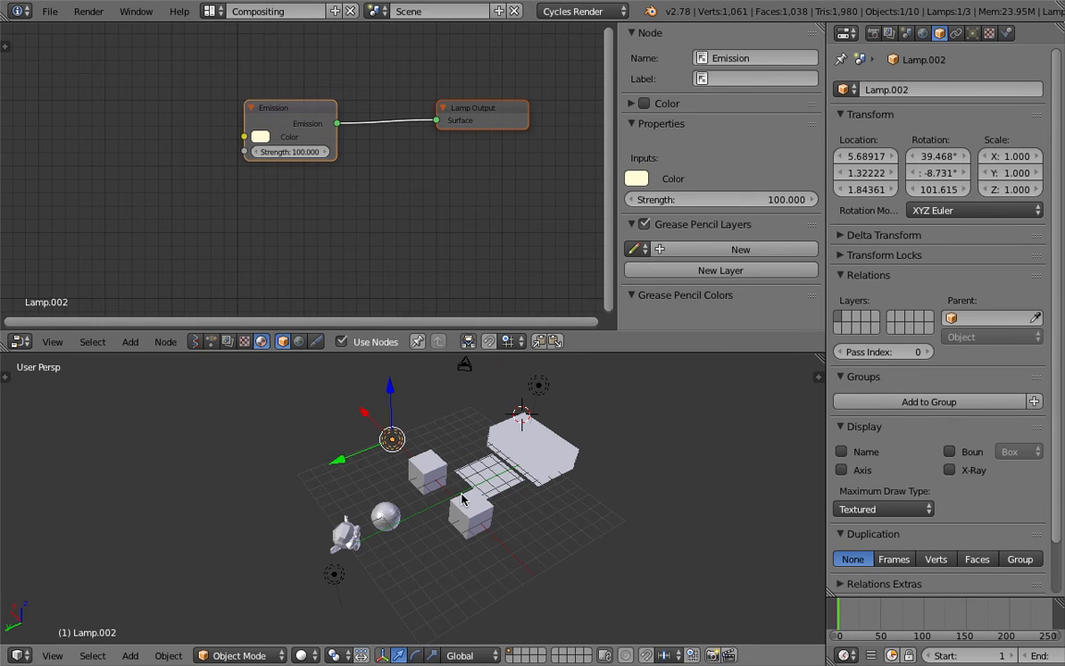
pyautogui.press('g')
pyautogui.click(529, 450)
pyautogui.moveTo(528, 450); pyautogui.dragTo(407, 448, button='middle')
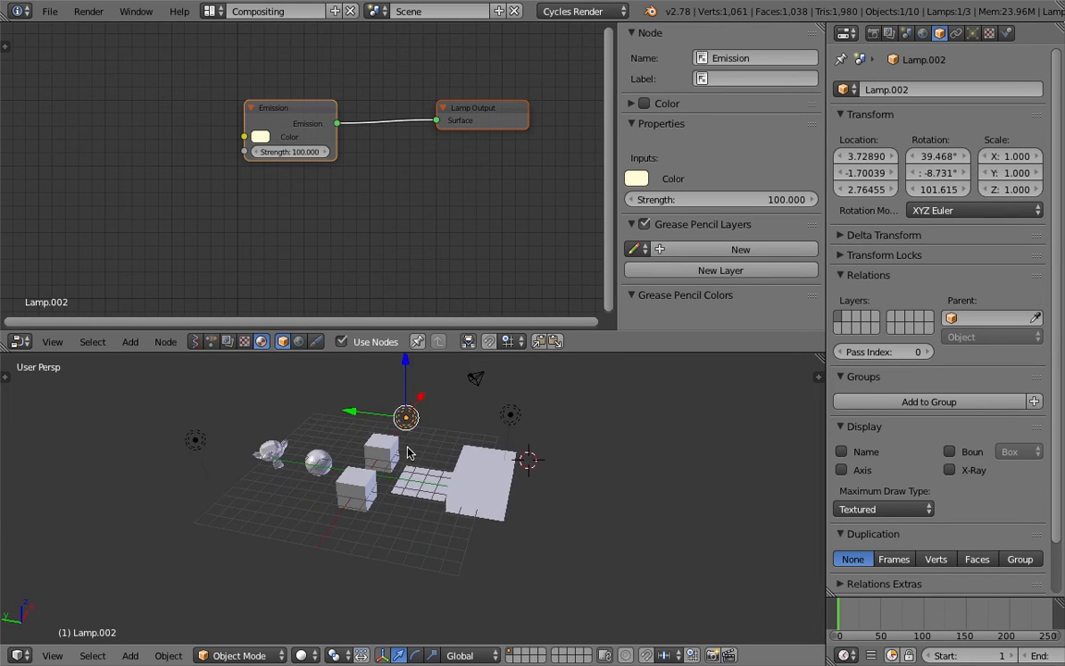
# Step: Switch the 3D view back to Rendered shading with the extra lamp in place
pyautogui.scroll(1, 407, 449)
pyautogui.click(300, 654)
pyautogui.click(314, 487)
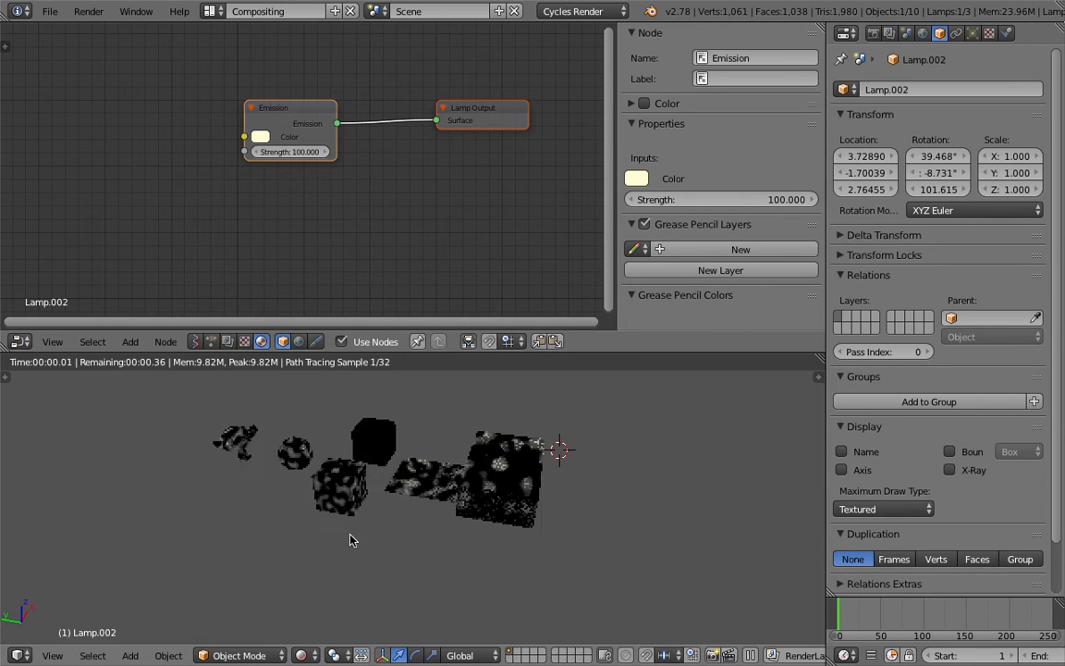
# Step: Rewire the rear cube's material so MyMusgrave's Fac feeds Multiply, Multiply feeds the Volume Scatter Color, and Volume Scatter feeds the output Volume
pyautogui.rightClick(384, 438)
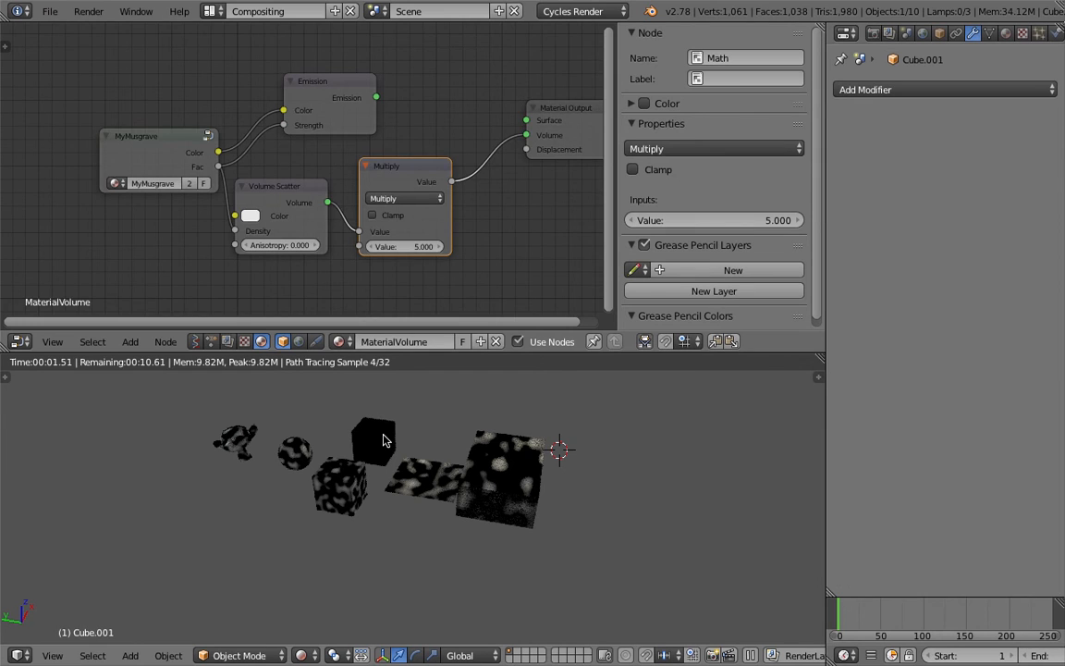
pyautogui.scroll(-1, 409, 253)
pyautogui.moveTo(410, 253); pyautogui.dragTo(371, 249, button='middle')
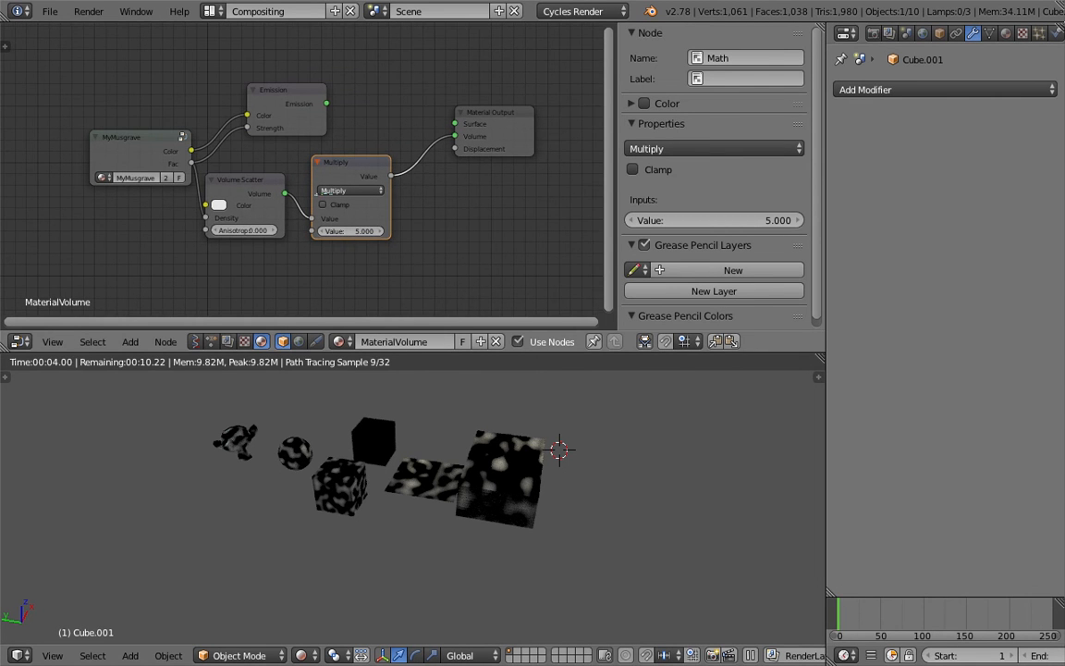
pyautogui.moveTo(258, 184); pyautogui.dragTo(269, 188)
pyautogui.scroll(1, 325, 154)
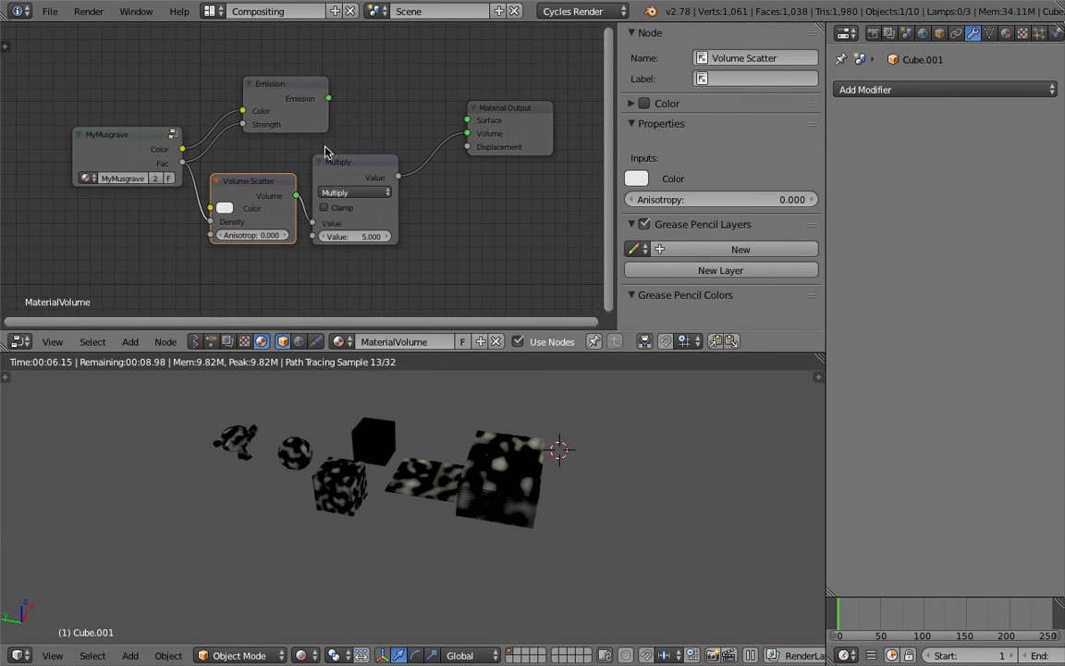
pyautogui.moveTo(141, 134); pyautogui.dragTo(68, 144)
pyautogui.moveTo(81, 140); pyautogui.dragTo(123, 130, button='middle')
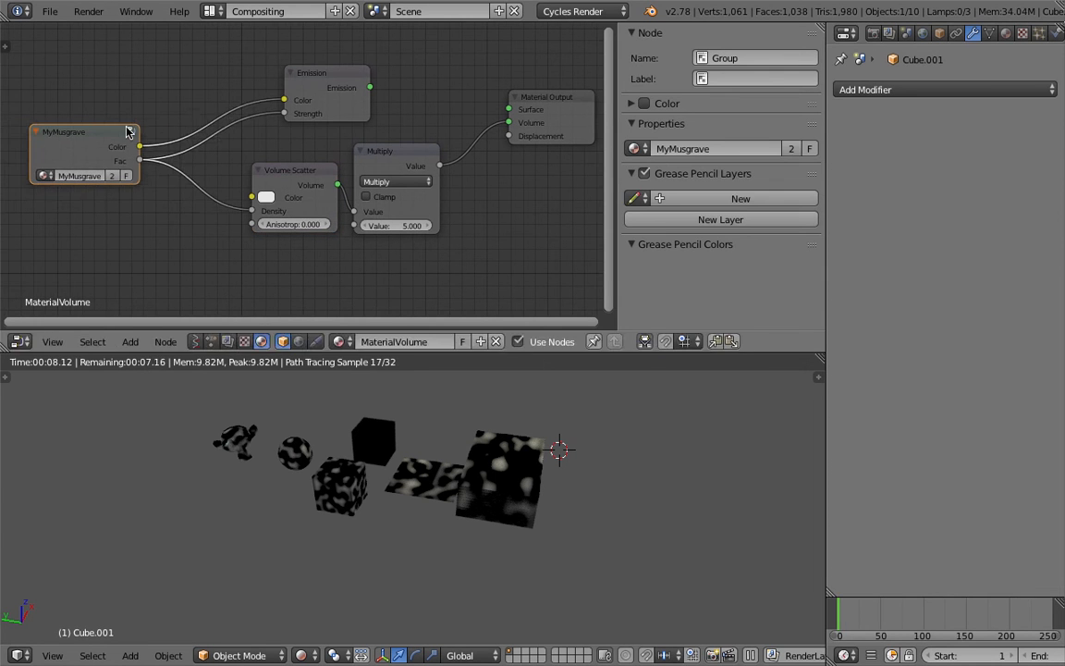
pyautogui.moveTo(123, 130); pyautogui.dragTo(79, 122)
pyautogui.moveTo(290, 172); pyautogui.dragTo(367, 159)
pyautogui.moveTo(103, 152); pyautogui.dragTo(290, 221)
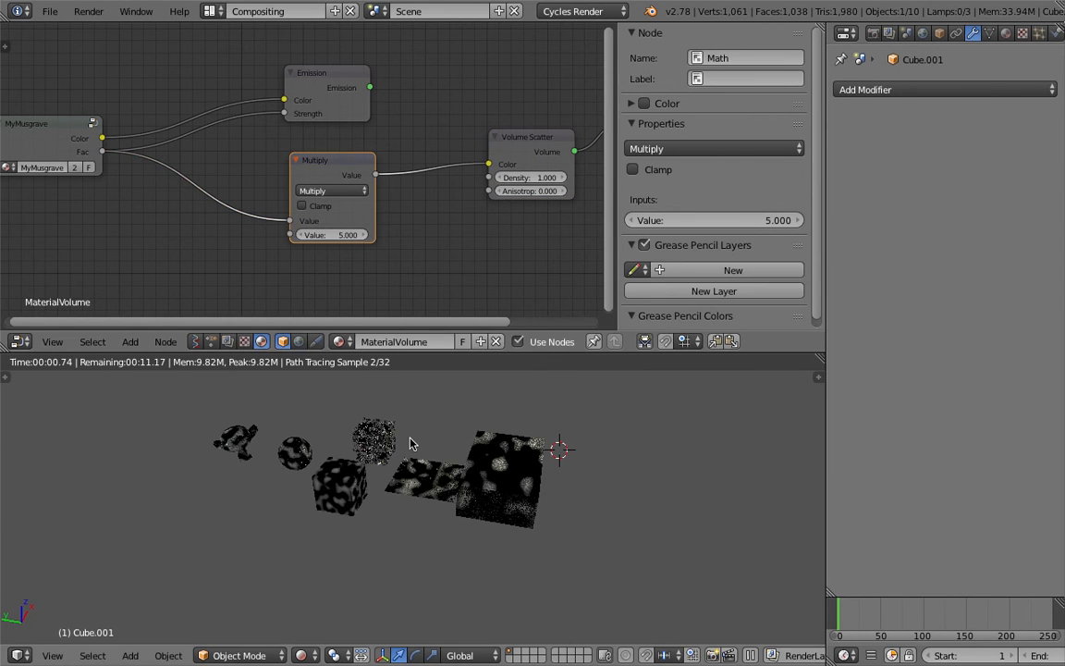
# Step: Inspect the rear cube up close and connect the Multiply value to the Volume Scatter Density instead of its Color
pyautogui.scroll(6, 462, 481)
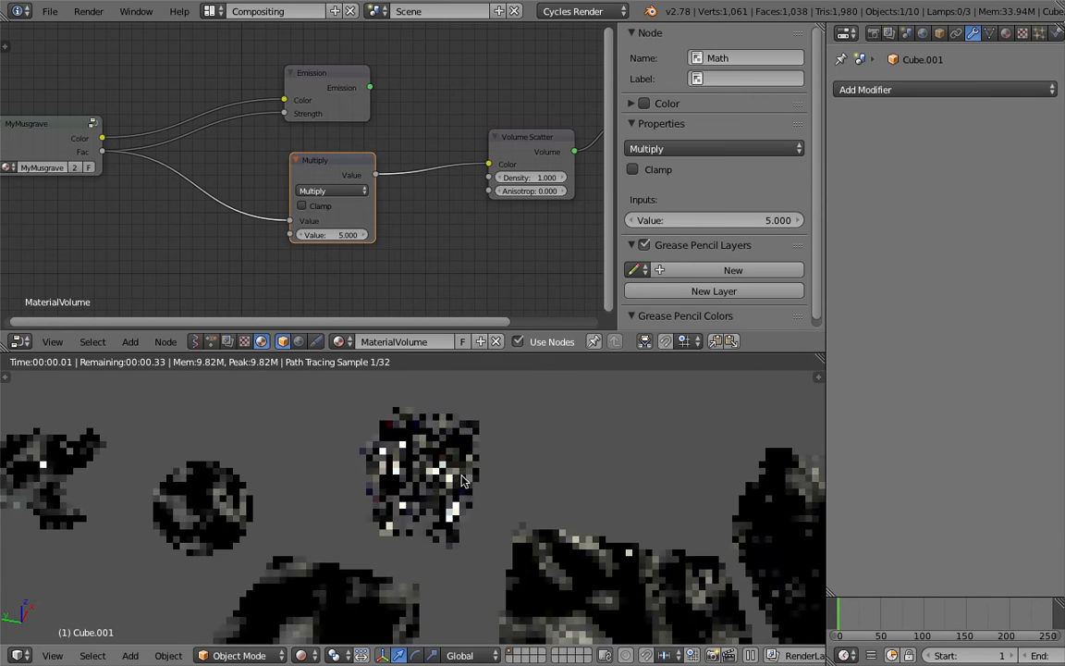
pyautogui.scroll(3, 463, 480)
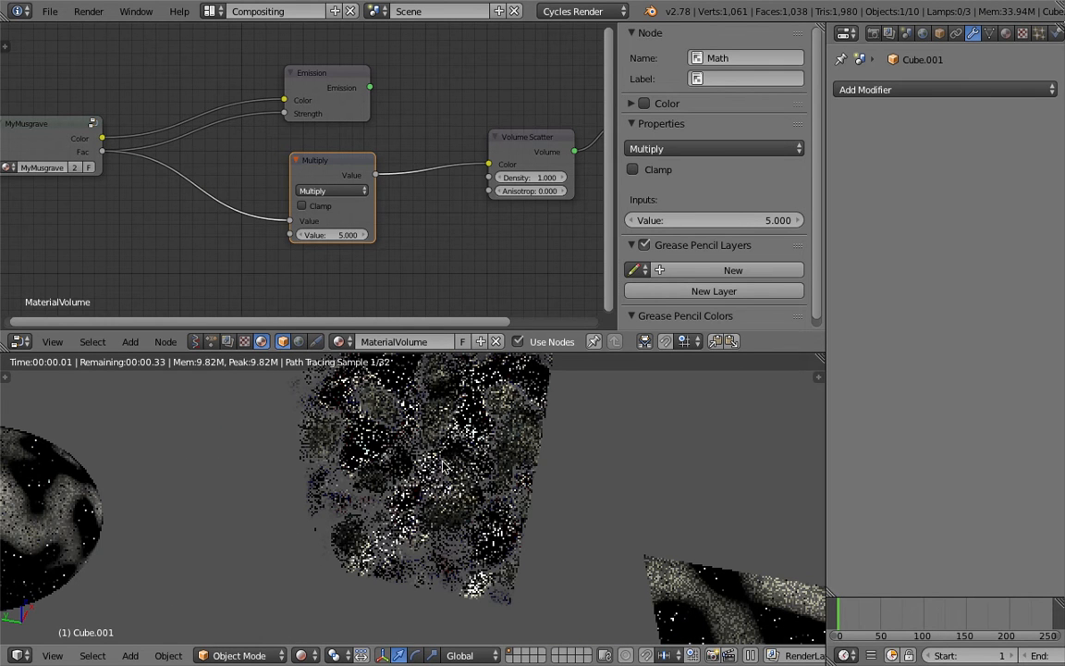
pyautogui.scroll(2, 442, 467)
pyautogui.scroll(-2, 366, 474)
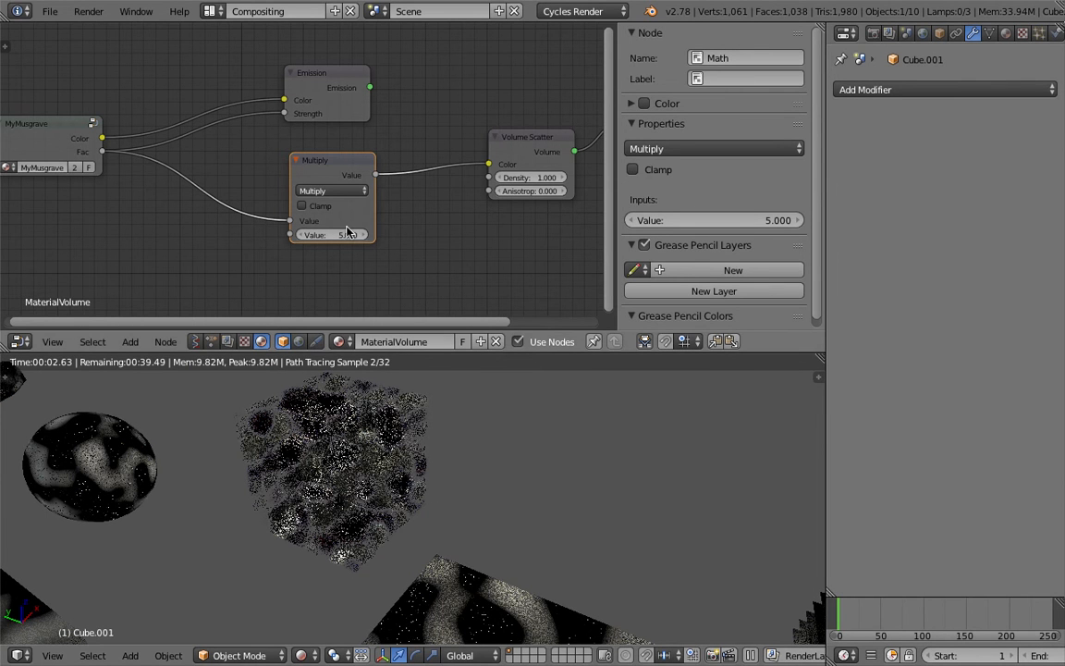
pyautogui.scroll(-1, 500, 167)
pyautogui.moveTo(467, 150); pyautogui.dragTo(395, 145, button='middle')
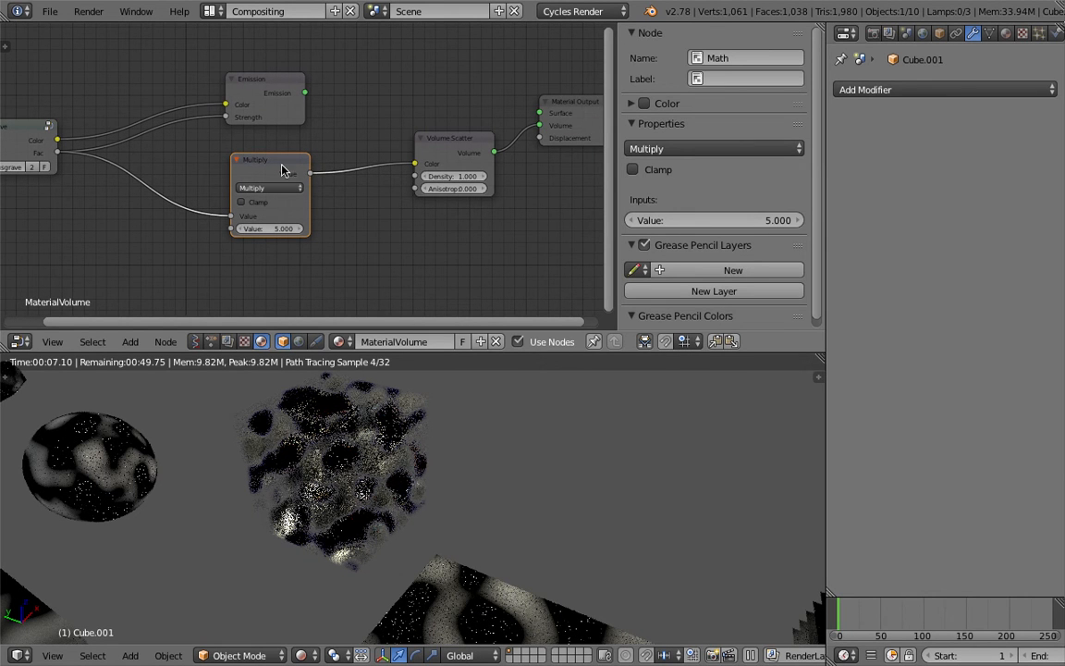
pyautogui.moveTo(311, 174); pyautogui.dragTo(416, 176)
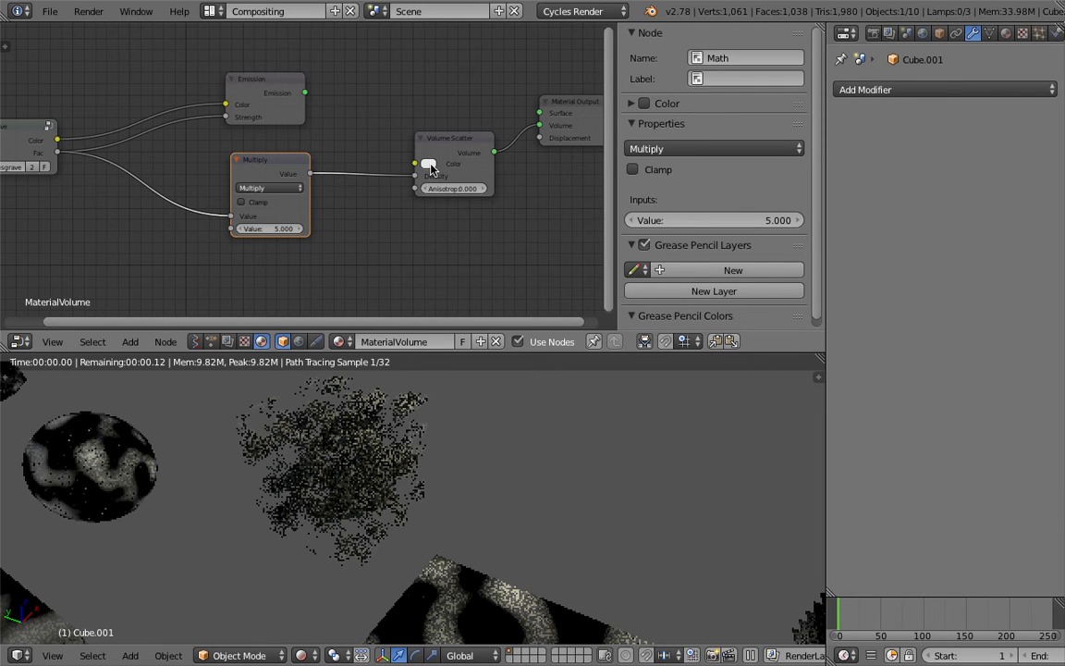
# Step: Set the Volume Scatter color to a saturated red with G 0.008 and B 0.054
pyautogui.click(428, 164)
pyautogui.click(477, 252)
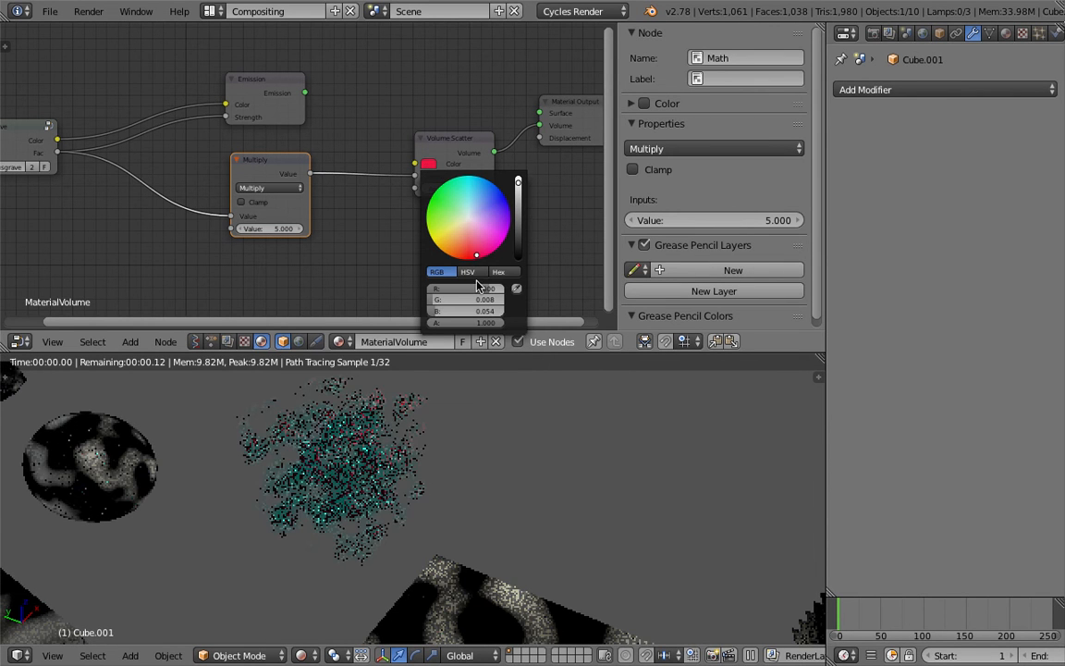
# Step: Rearrange the Volume Scatter node beside Multiply, move the Material Output node farther away, and save the file
pyautogui.moveTo(468, 392); pyautogui.dragTo(438, 399, button='middle')
pyautogui.moveTo(444, 152); pyautogui.dragTo(395, 145)
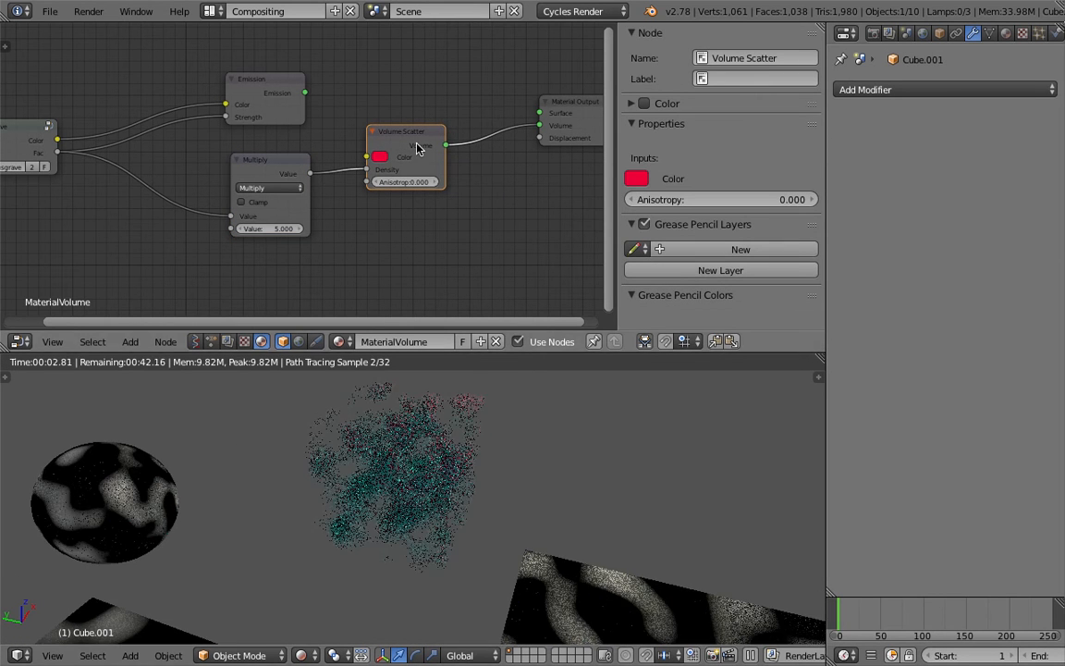
pyautogui.moveTo(409, 183); pyautogui.dragTo(450, 240)
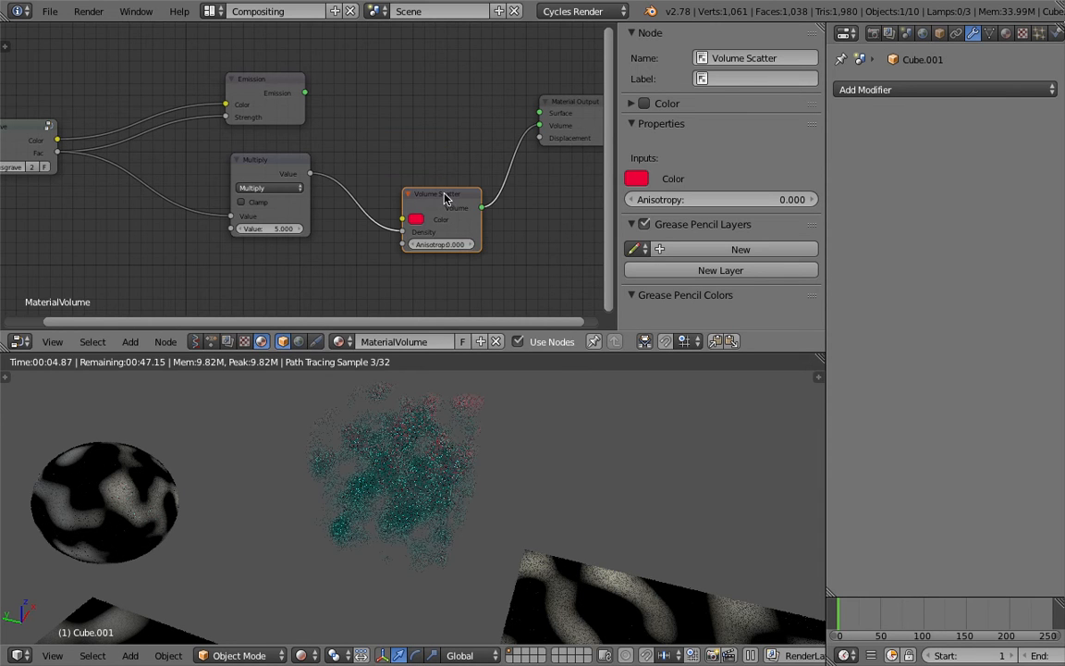
pyautogui.scroll(-1, 348, 159)
pyautogui.moveTo(348, 159); pyautogui.dragTo(308, 153, button='middle')
pyautogui.moveTo(511, 100); pyautogui.dragTo(545, 102)
pyautogui.moveTo(421, 110); pyautogui.dragTo(387, 118, button='middle')
pyautogui.hotkey('ctrl', 's')
pyautogui.click(387, 116)
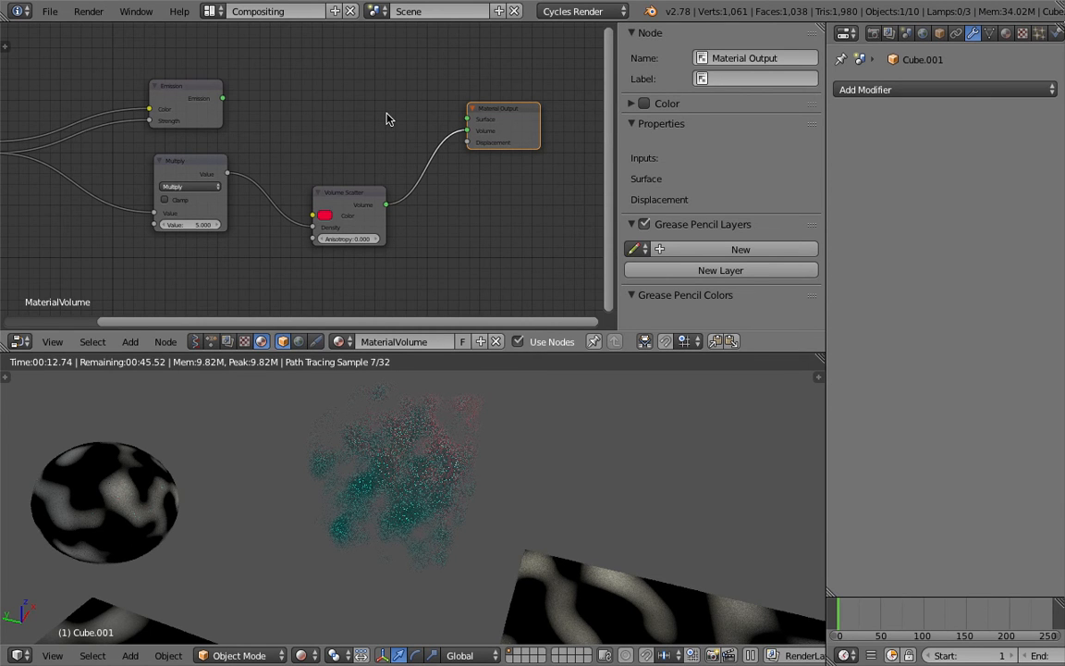
pyautogui.moveTo(348, 197); pyautogui.dragTo(339, 196)
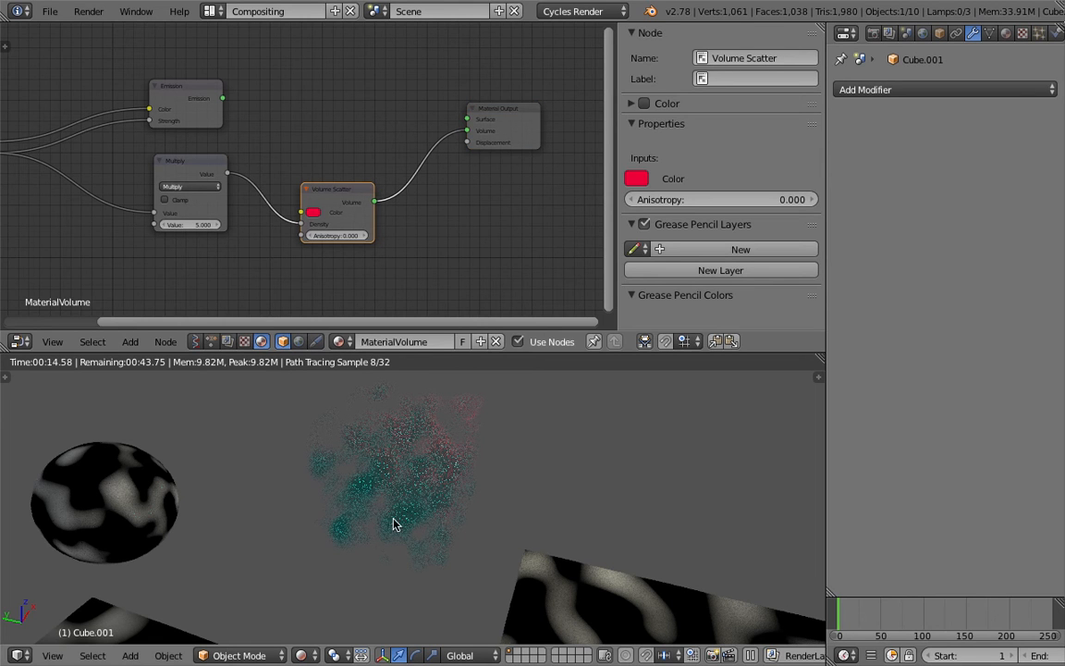
# Step: Add a second Volume Scatter node above the red one
pyautogui.hotkey('shift', 'a')
pyautogui.click(332, 129)
pyautogui.write('volum')
pyautogui.press('Return')
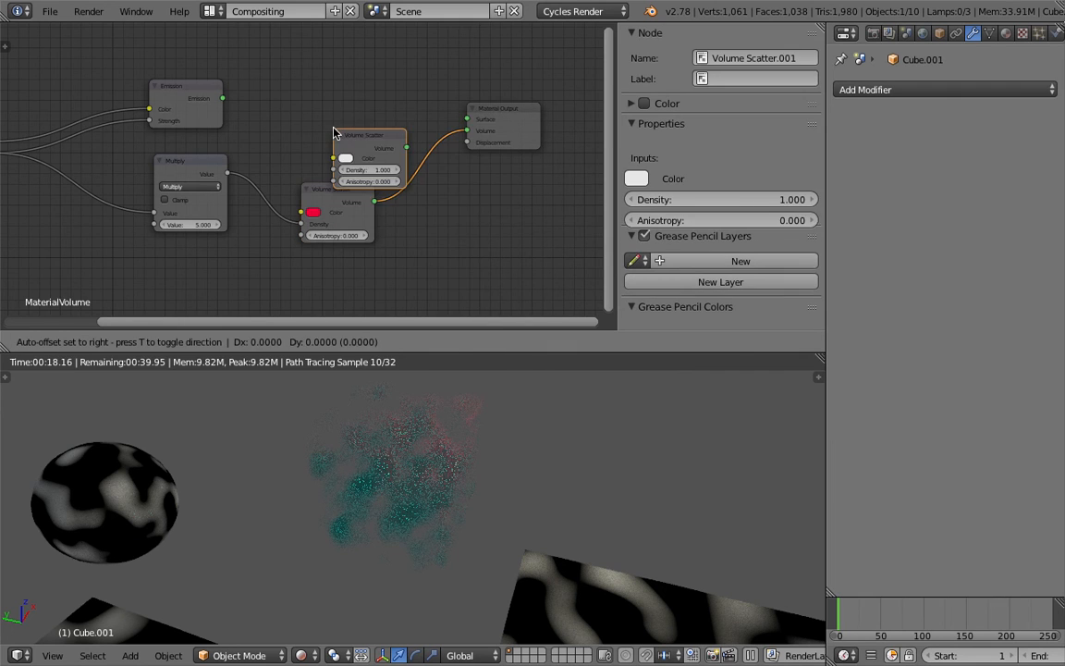
pyautogui.click(268, 102)
# Step: Try inserting a Mix Shader between the red Volume Scatter and the Material Output
pyautogui.hotkey('shift', 'a')
pyautogui.click(382, 109)
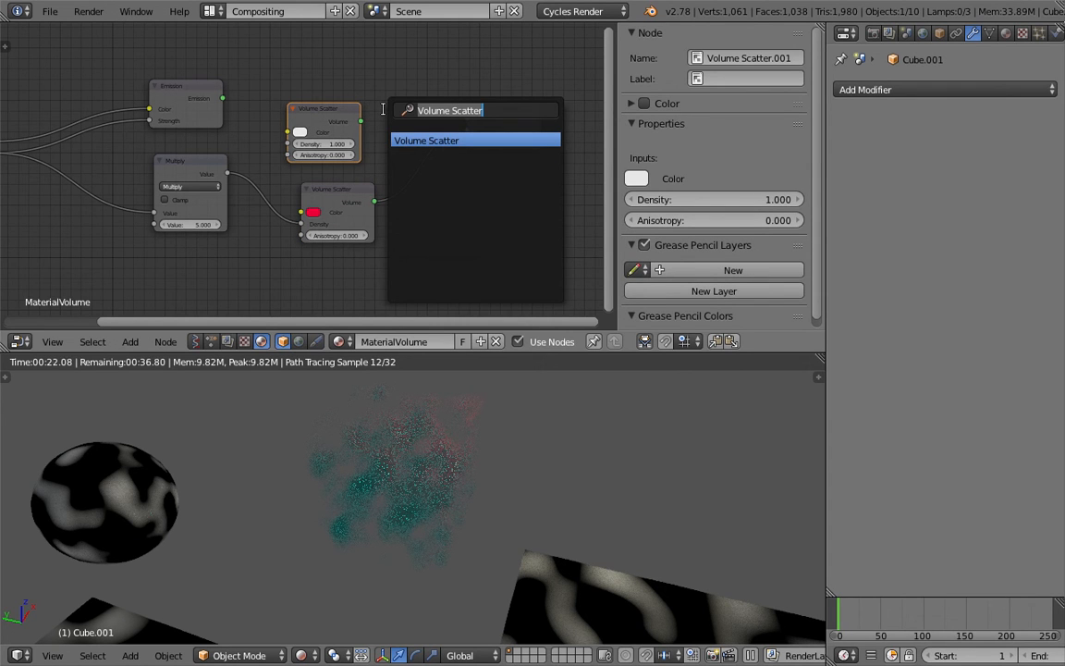
pyautogui.write('mix s')
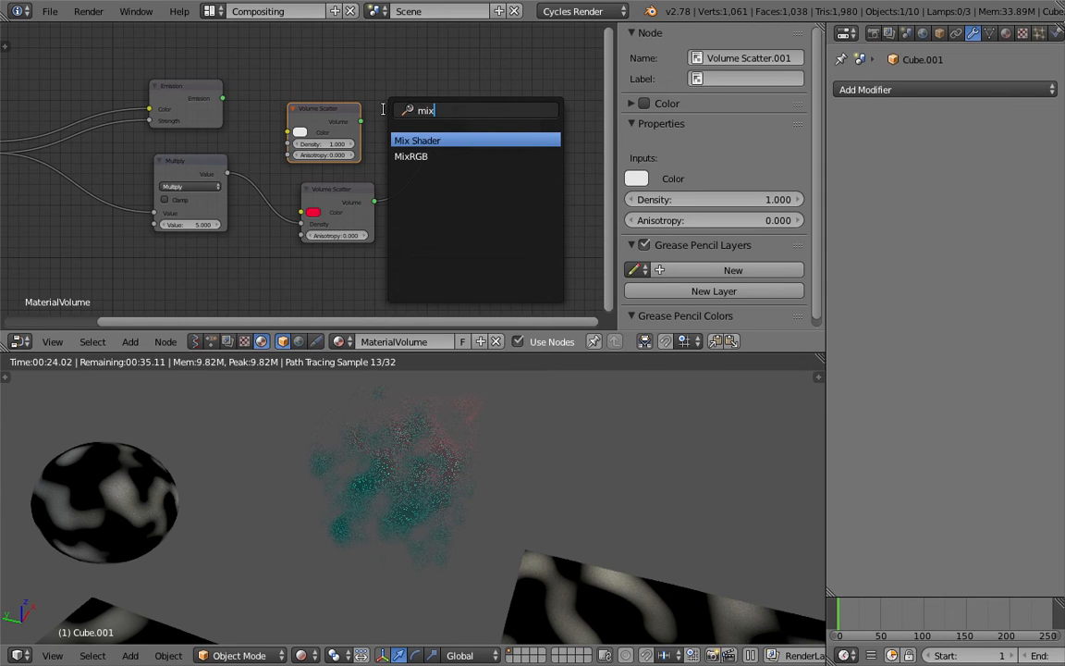
pyautogui.press('Return')
pyautogui.click(394, 120)
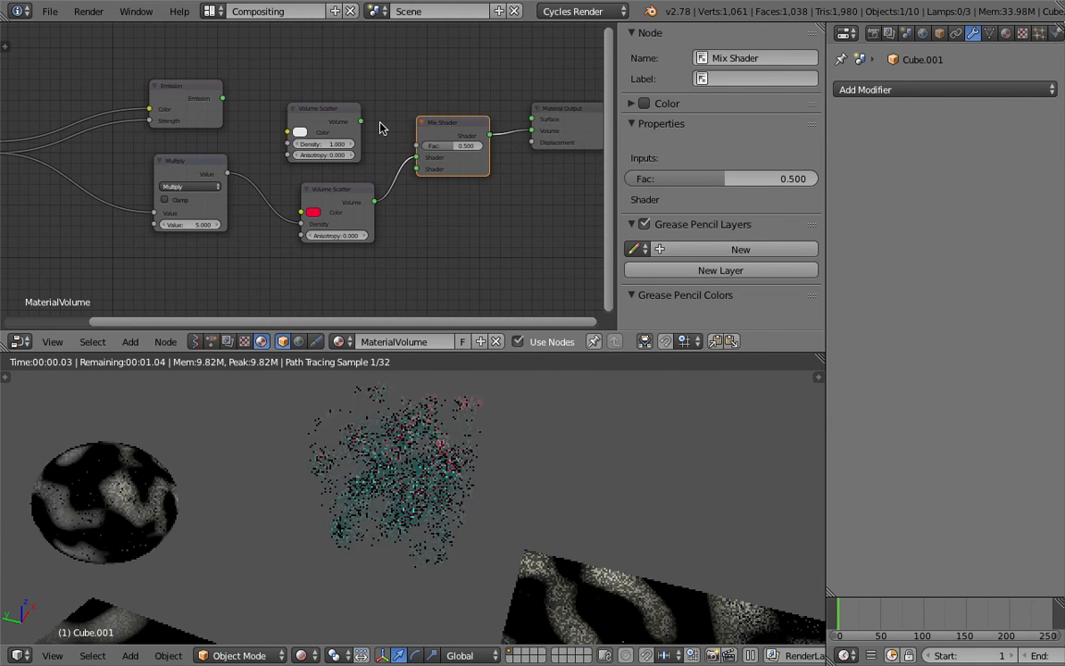
pyautogui.press('x')
# Step: Add an Add Shader that combines both Volume Scatter outputs and feeds the Material Output's Volume
pyautogui.hotkey('shift', 'a')
pyautogui.click(388, 119)
pyautogui.write('add')
pyautogui.press('Return')
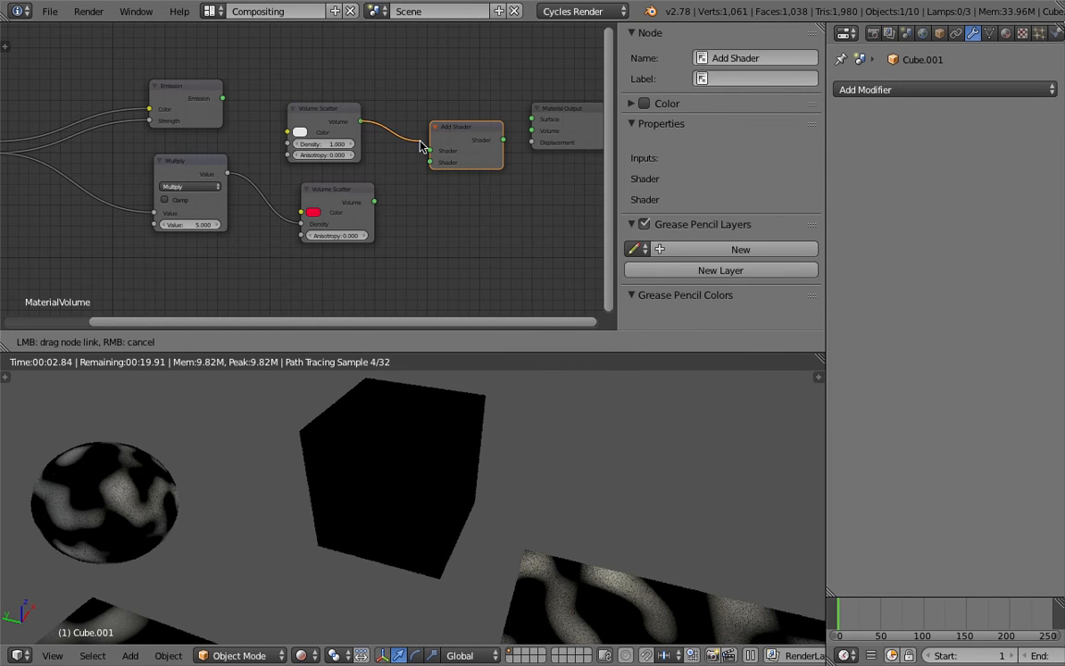
pyautogui.click(422, 144)
pyautogui.moveTo(374, 202); pyautogui.dragTo(430, 162)
pyautogui.moveTo(502, 140); pyautogui.dragTo(532, 131)
# Step: Color the upper Volume Scatter red with its Density driven by Multiply, and set the Multiply value to 7.200
pyautogui.click(299, 132)
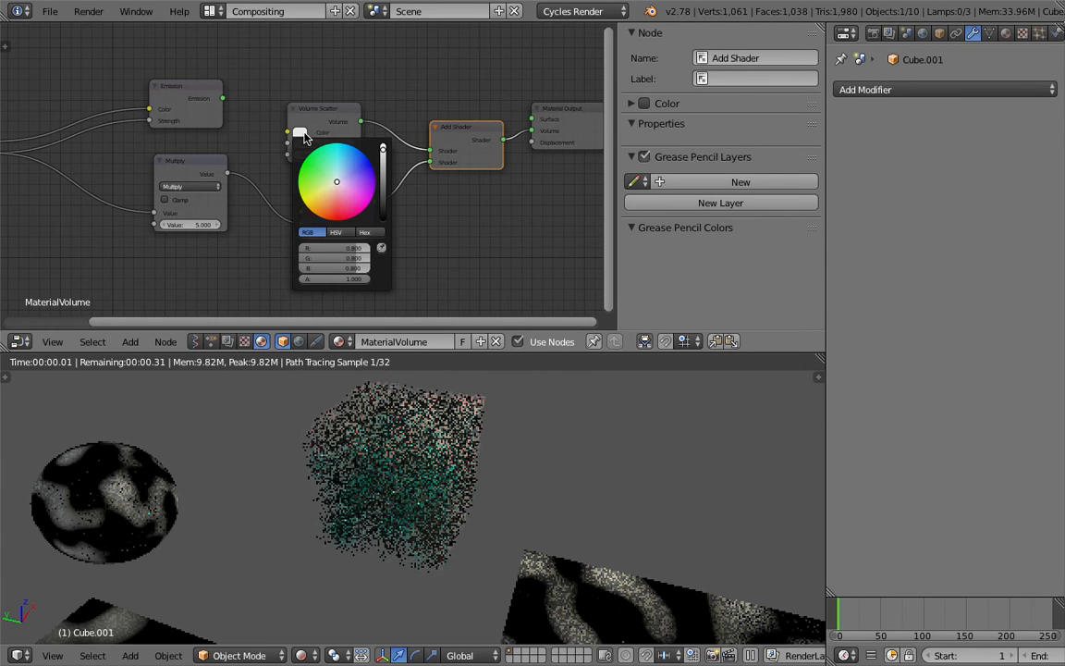
pyautogui.moveTo(337, 182); pyautogui.dragTo(345, 219)
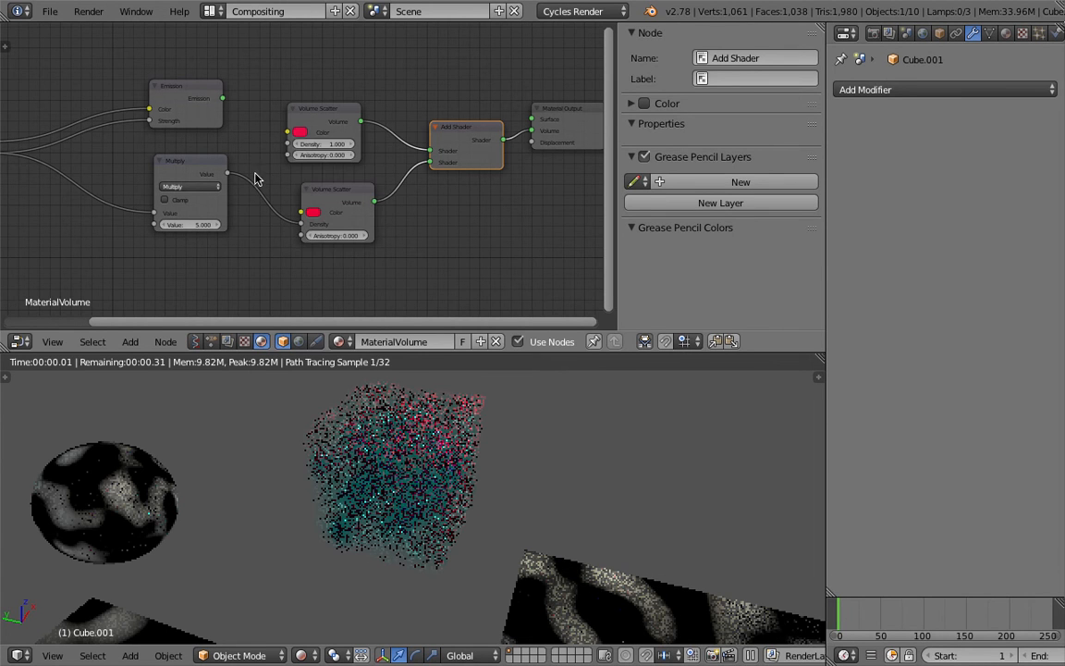
pyautogui.moveTo(228, 173); pyautogui.dragTo(288, 144)
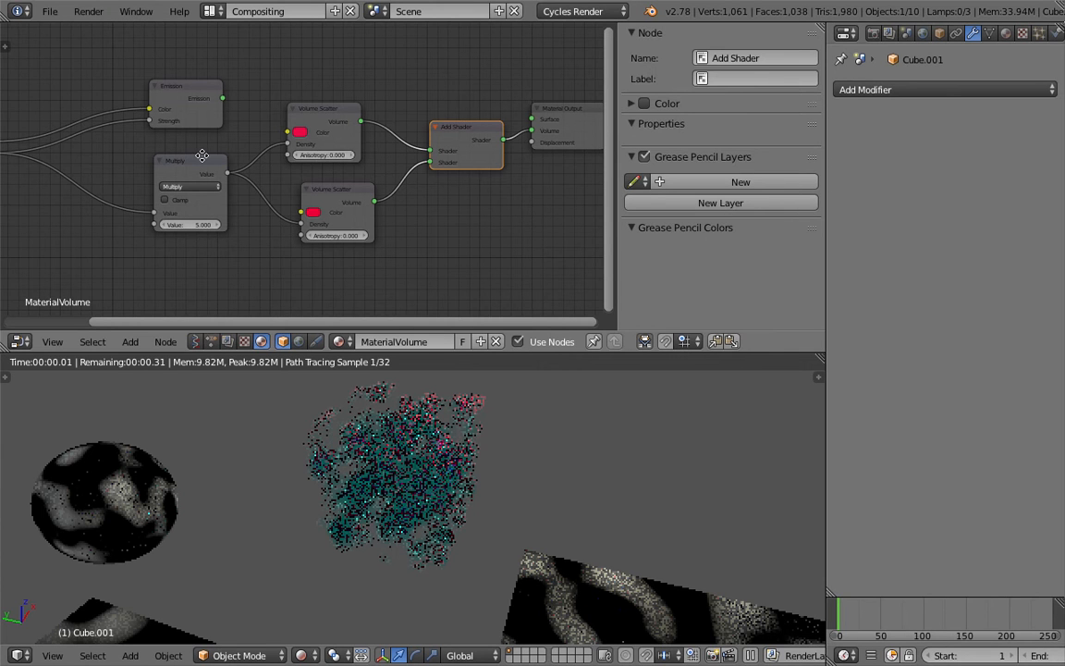
pyautogui.moveTo(181, 139); pyautogui.dragTo(239, 131, button='middle')
pyautogui.moveTo(257, 216); pyautogui.dragTo(294, 215)
# Step: Recolor the upper Volume Scatter magenta with anisotropy 0.600, and set the lower one's anisotropy to 0.200
pyautogui.click(357, 123)
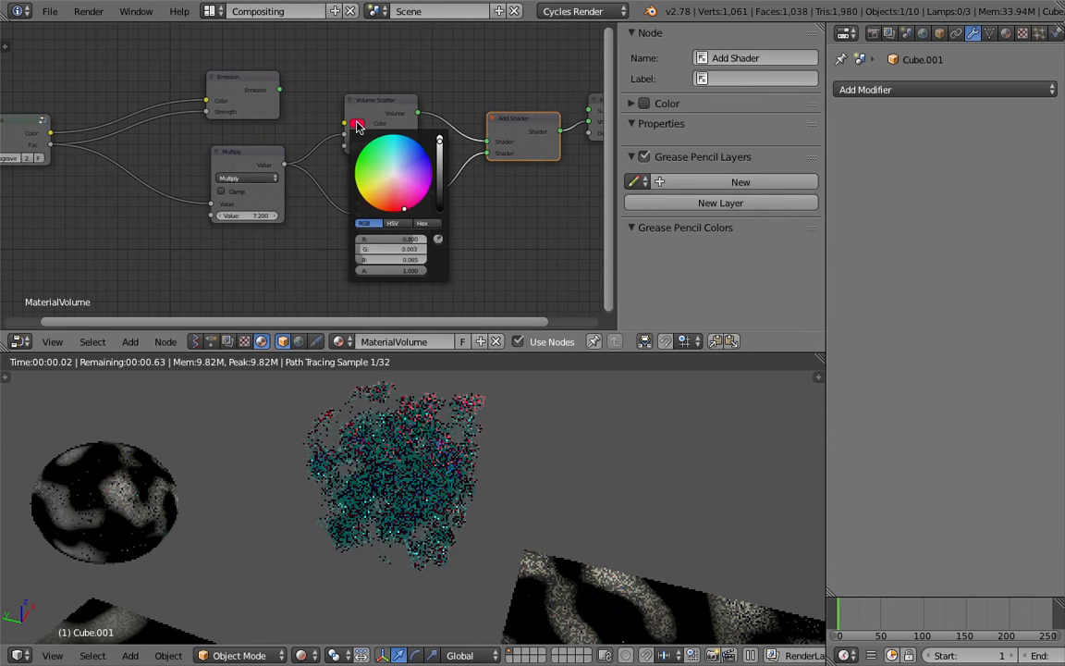
pyautogui.click(379, 168)
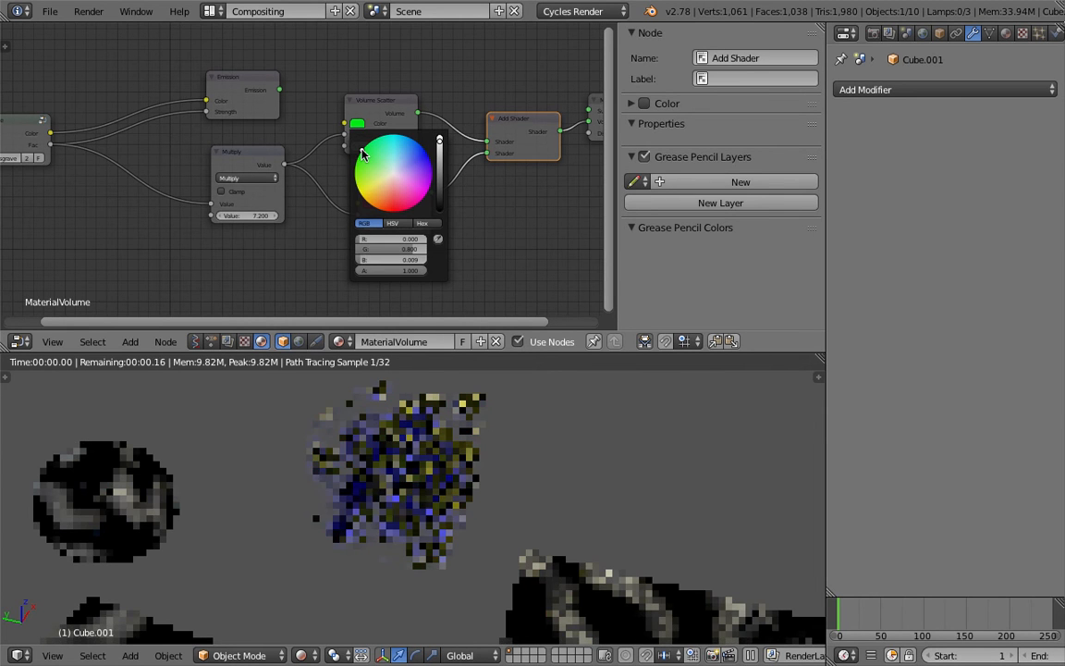
pyautogui.moveTo(380, 168); pyautogui.dragTo(418, 201)
pyautogui.click(414, 100)
pyautogui.moveTo(396, 145); pyautogui.dragTo(401, 145)
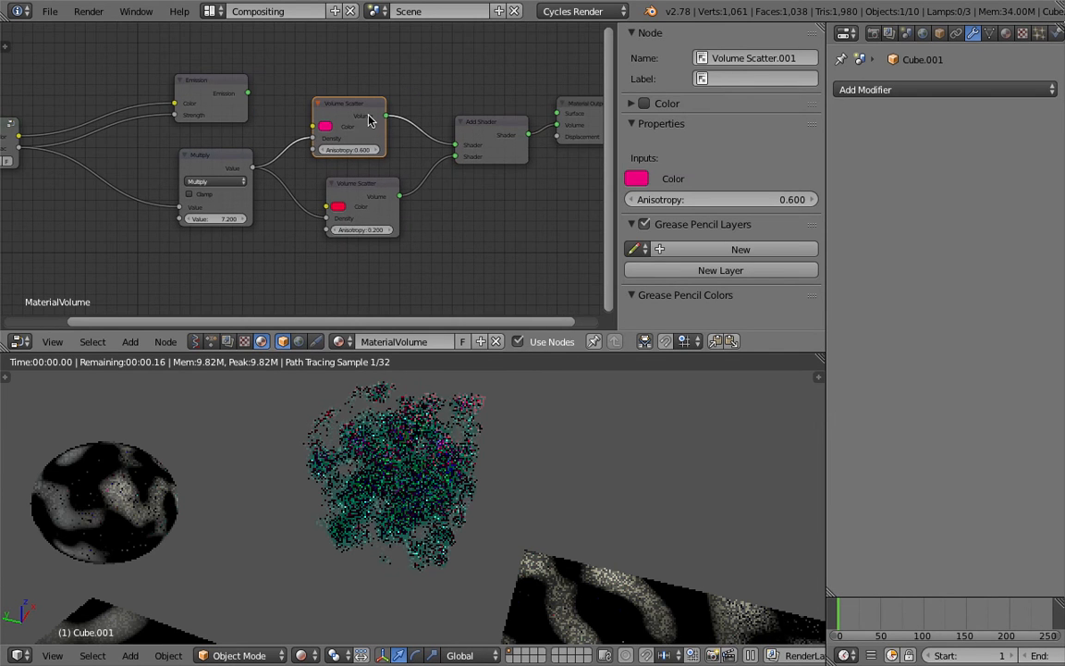
# Step: Replace the upper Volume Scatter with a Volume Absorption, linking Multiply to its Density and its Volume to the Add Shader
pyautogui.scroll(1, 352, 89)
pyautogui.press('x')
pyautogui.hotkey('shift', 'a')
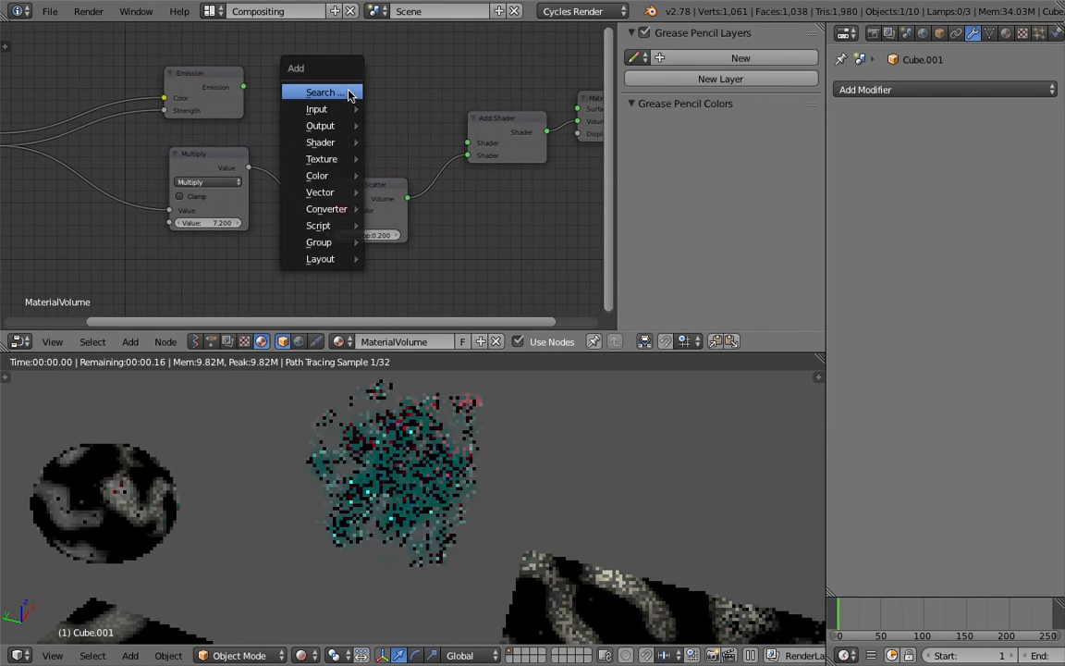
pyautogui.click(347, 92)
pyautogui.write('volu')
pyautogui.press('Return')
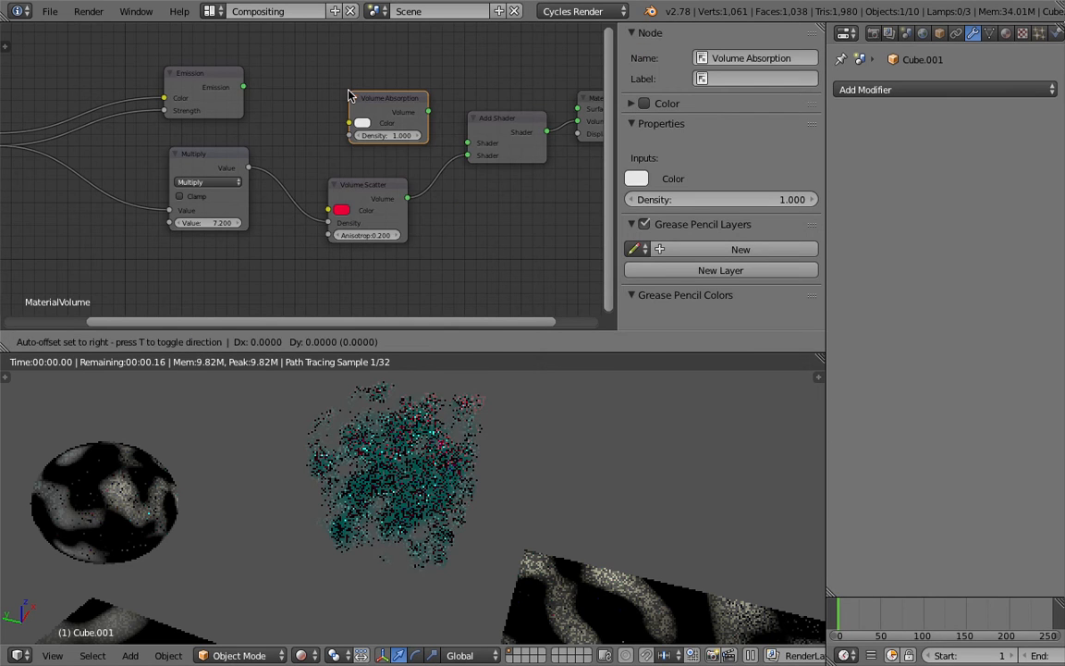
pyautogui.click(324, 118)
pyautogui.moveTo(248, 168); pyautogui.dragTo(330, 142)
pyautogui.moveTo(410, 117); pyautogui.dragTo(468, 144)
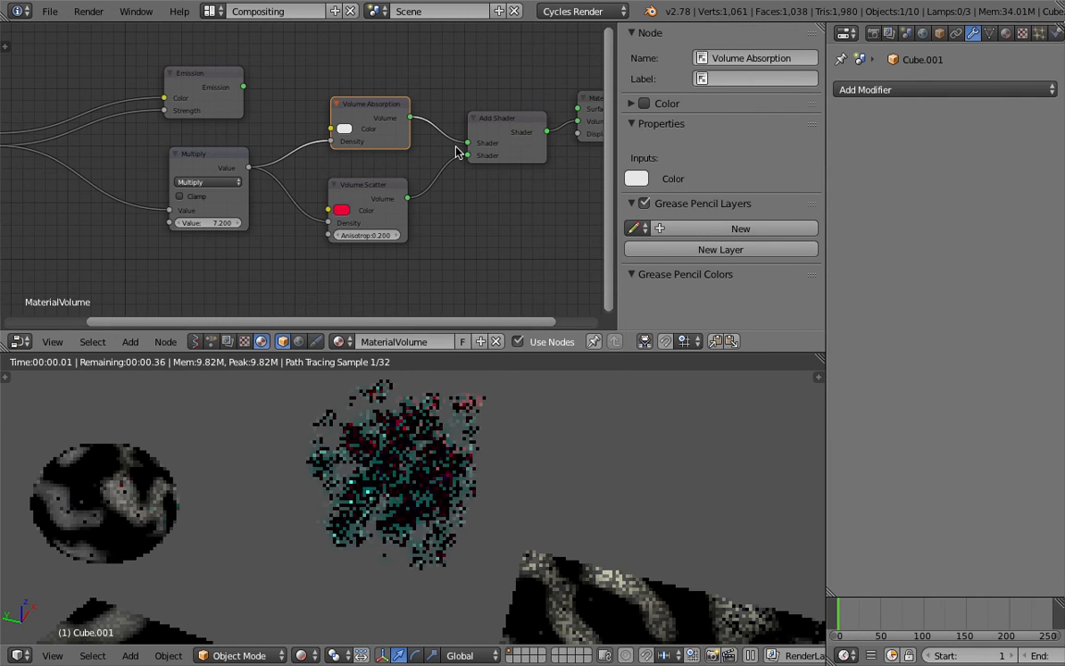
# Step: Set the Volume Absorption color to a saturated pinkish red and check the cube from another angle
pyautogui.click(345, 129)
pyautogui.moveTo(377, 181)
pyautogui.mouseDown()
pyautogui.moveTo(378, 209)
pyautogui.moveTo(402, 220)
pyautogui.mouseUp()
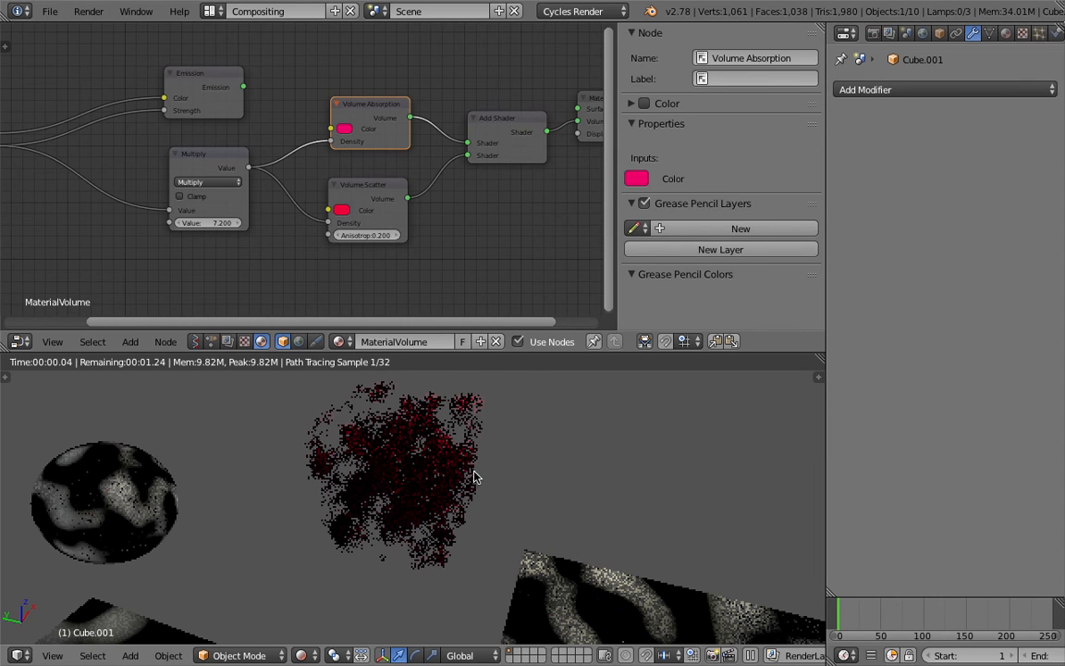
pyautogui.click(344, 128)
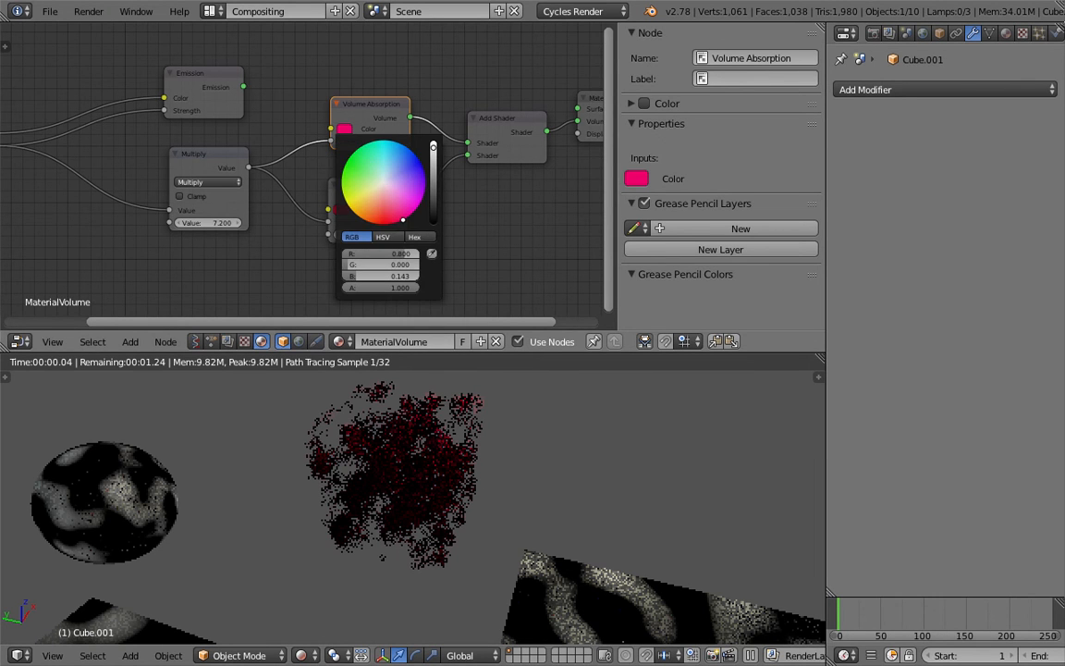
pyautogui.moveTo(444, 509); pyautogui.dragTo(389, 369, button='middle')
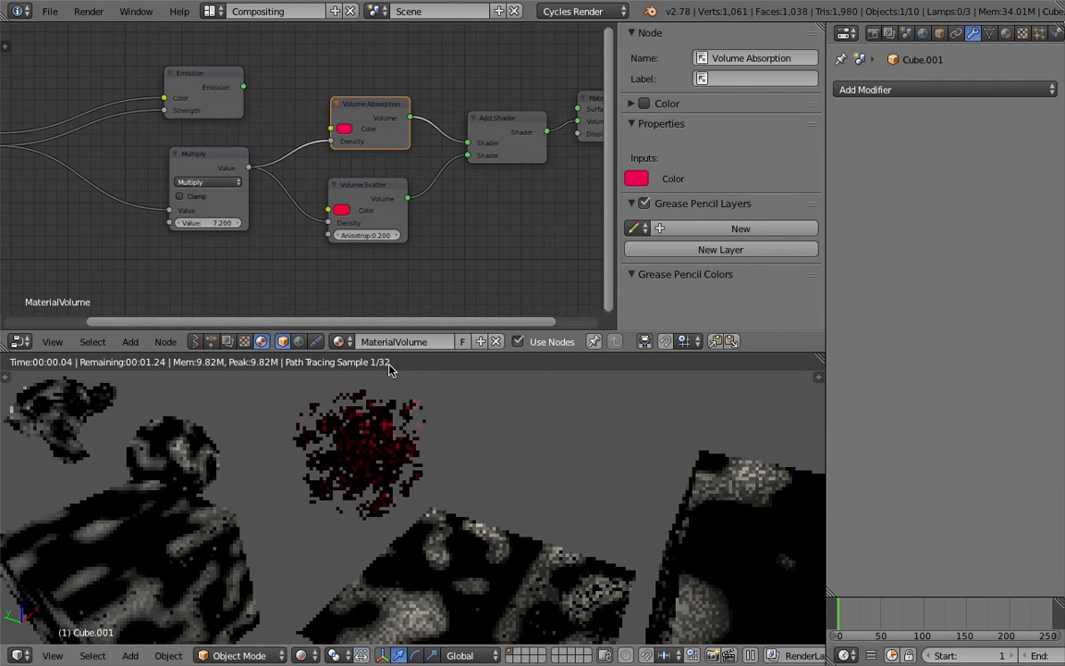
# Step: Move the Emission node above Volume Absorption and connect its output to the Material Output's Volume
pyautogui.scroll(-1, 308, 208)
pyautogui.scroll(-1, 307, 207)
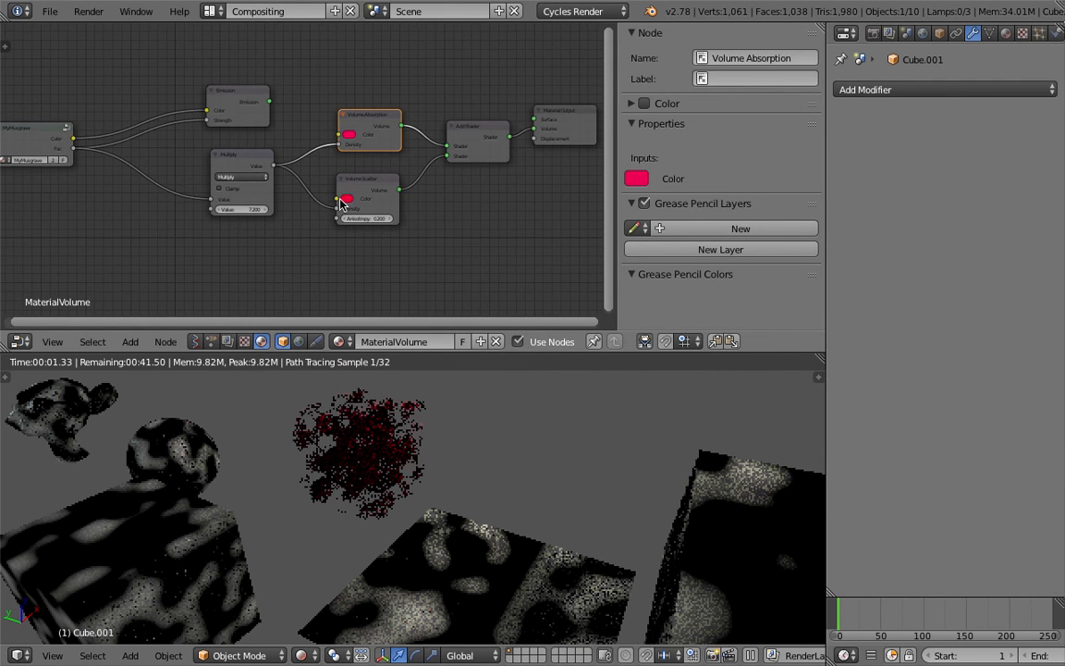
pyautogui.moveTo(235, 100); pyautogui.dragTo(473, 140)
pyautogui.moveTo(201, 114); pyautogui.dragTo(247, 135, button='middle')
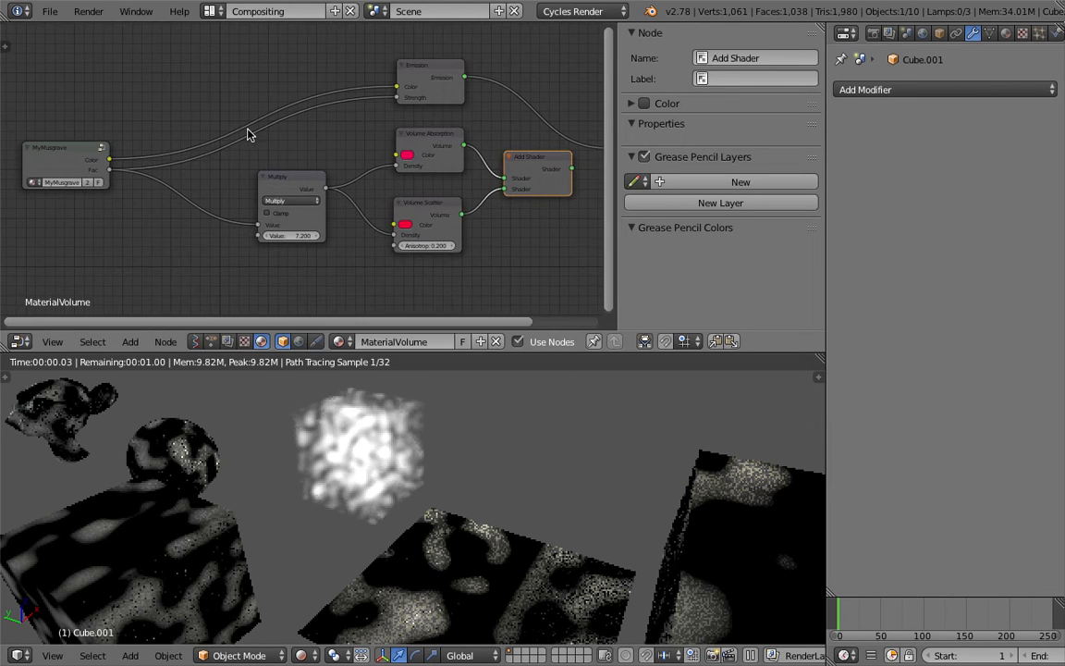
# Step: Try a plain red Emission color with G 0.003 and B 0.078, and reconnect MyMusgrave's Color to it
pyautogui.moveTo(397, 87); pyautogui.dragTo(406, 79)
pyautogui.click(407, 85)
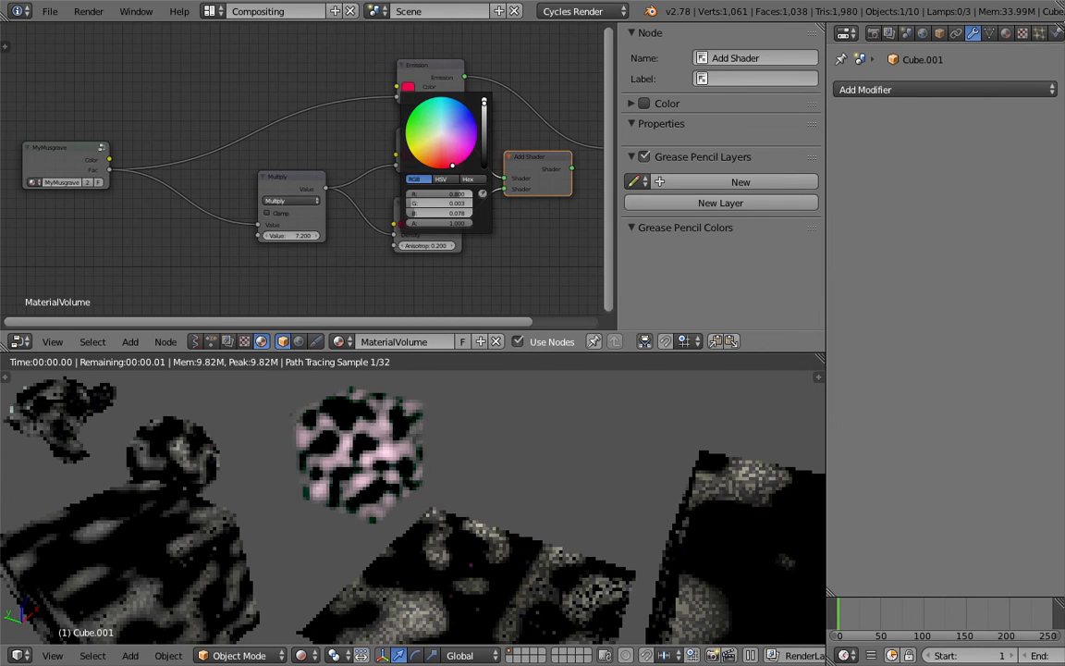
pyautogui.click(454, 169)
pyautogui.moveTo(109, 160); pyautogui.dragTo(397, 87)
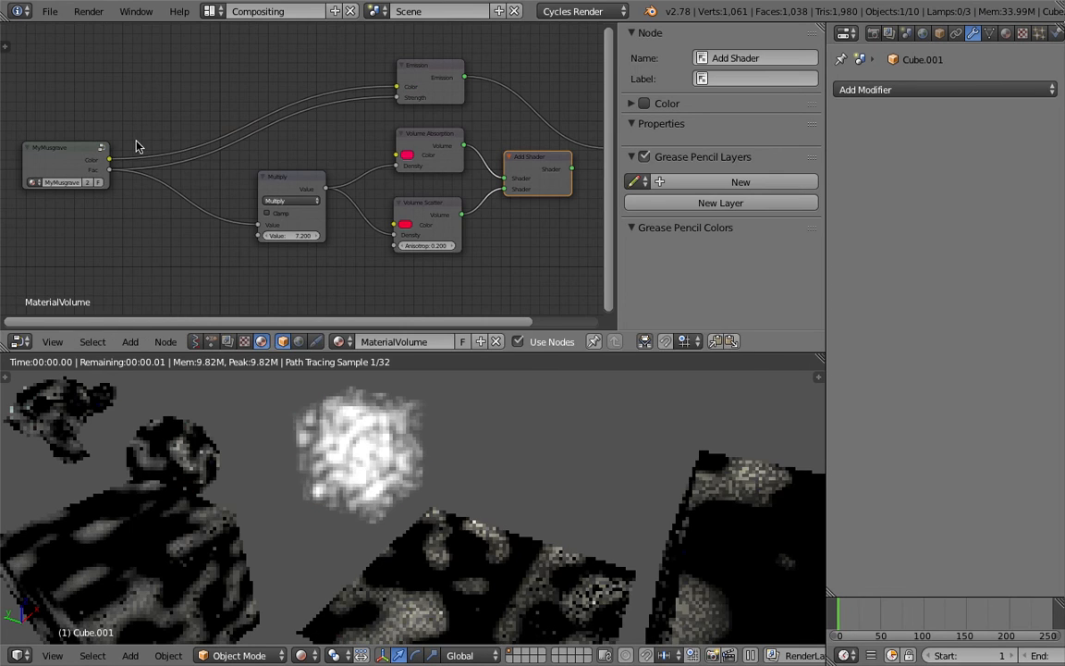
# Step: Move the MyMusgrave group node higher and view all the textured objects together in the render
pyautogui.moveTo(88, 154); pyautogui.dragTo(84, 121)
pyautogui.scroll(1, 204, 97)
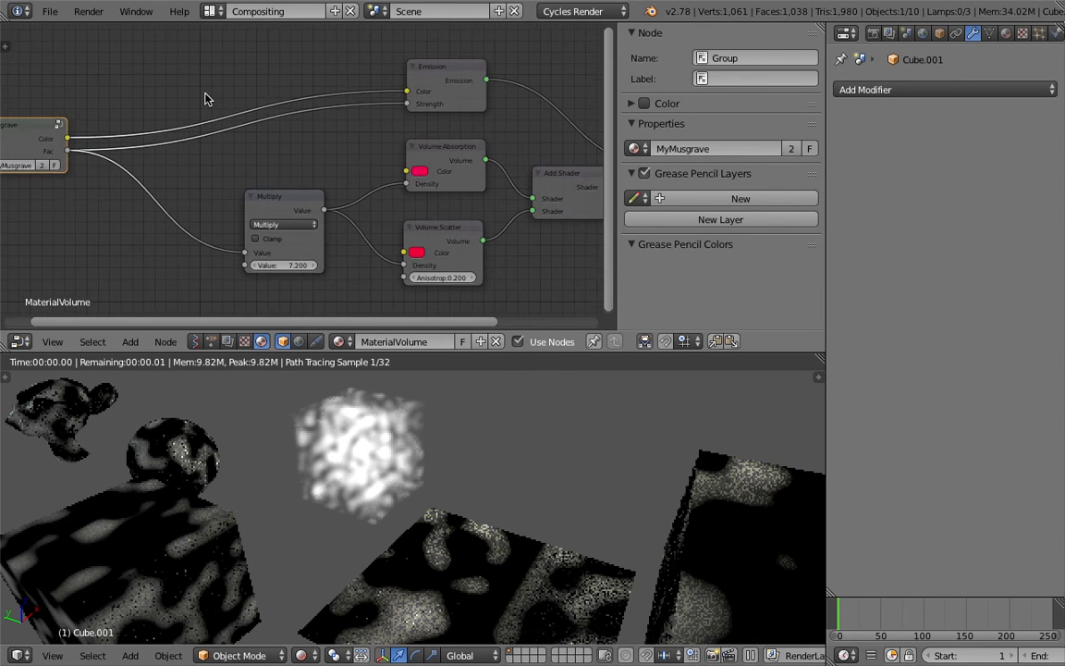
pyautogui.moveTo(310, 139); pyautogui.dragTo(326, 139, button='middle')
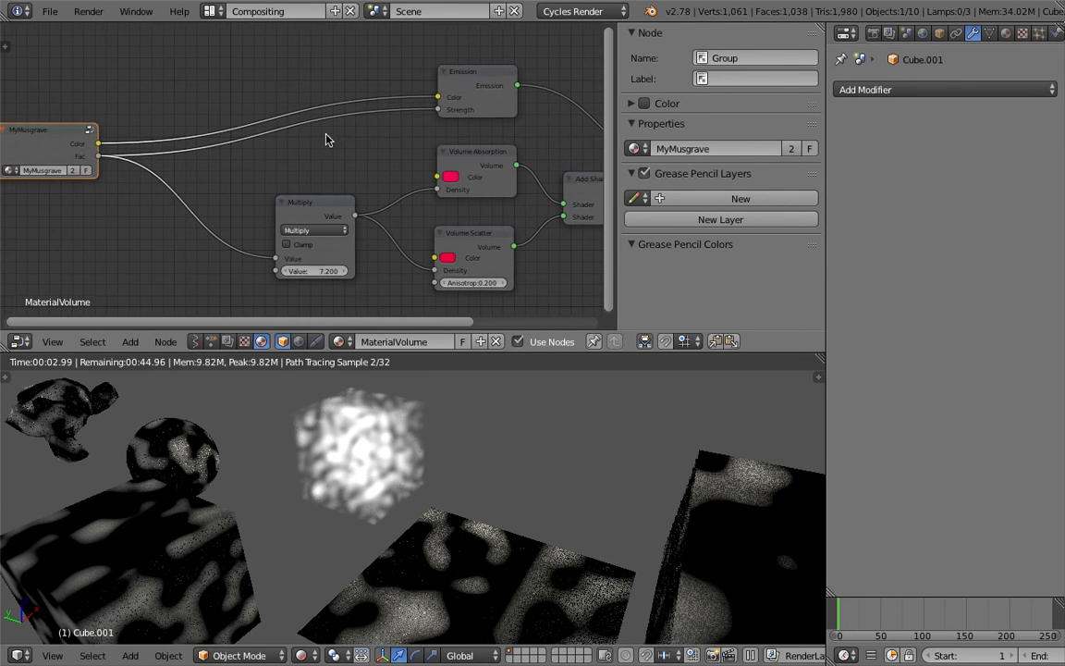
pyautogui.scroll(-2, 363, 231)
pyautogui.scroll(-2, 525, 501)
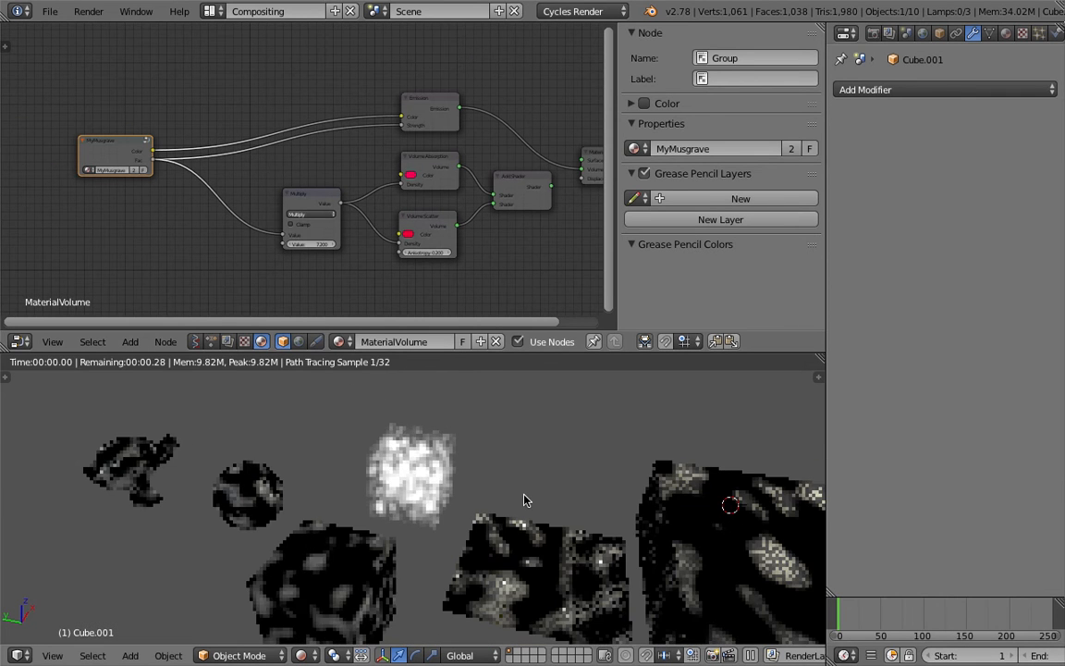
pyautogui.moveTo(523, 500); pyautogui.dragTo(360, 412, button='middle')
pyautogui.moveTo(174, 236); pyautogui.dragTo(267, 269, button='middle')
pyautogui.scroll(1, 199, 183)
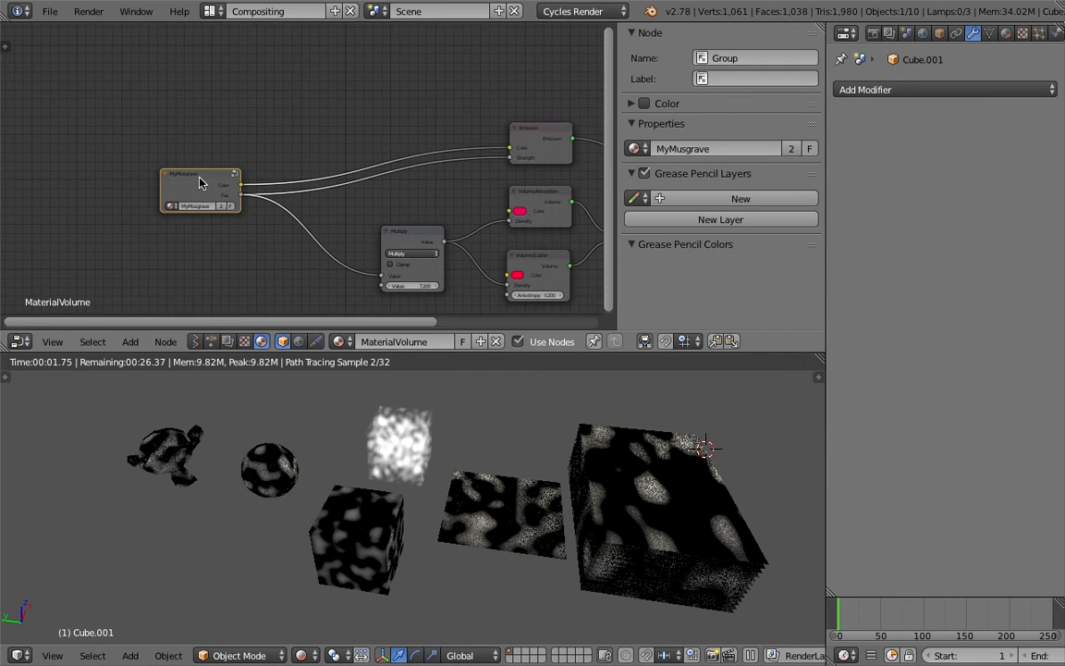
# Step: Open the MyMusgrave group for editing and set the Musgrave Texture's Scale to 0.600
pyautogui.scroll(4, 198, 175)
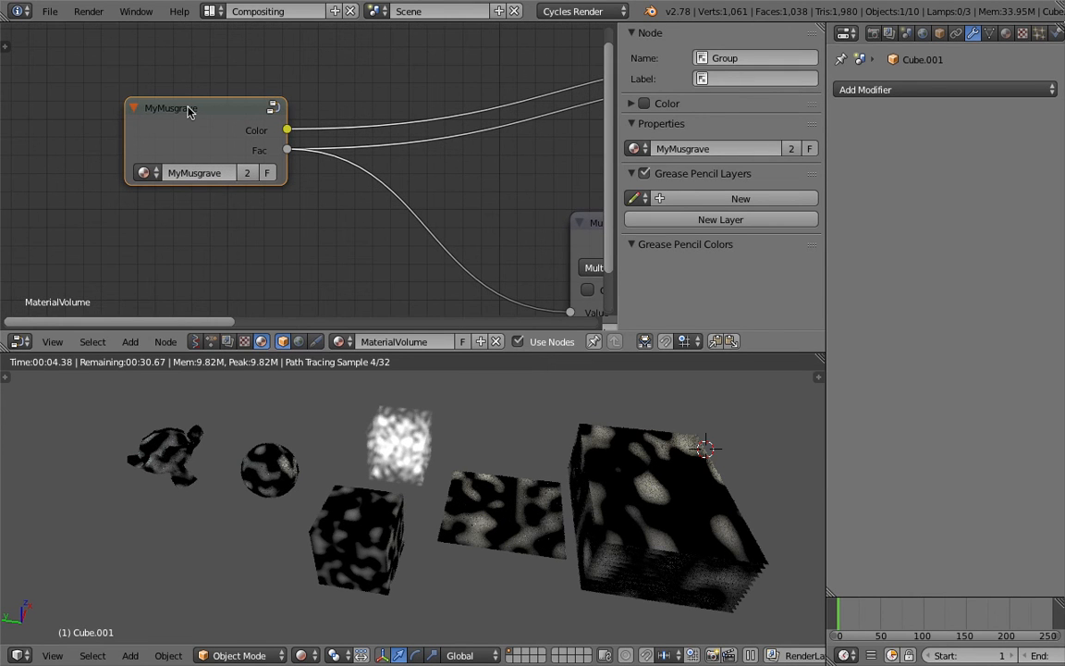
pyautogui.press('Tab')
pyautogui.scroll(-3, 374, 172)
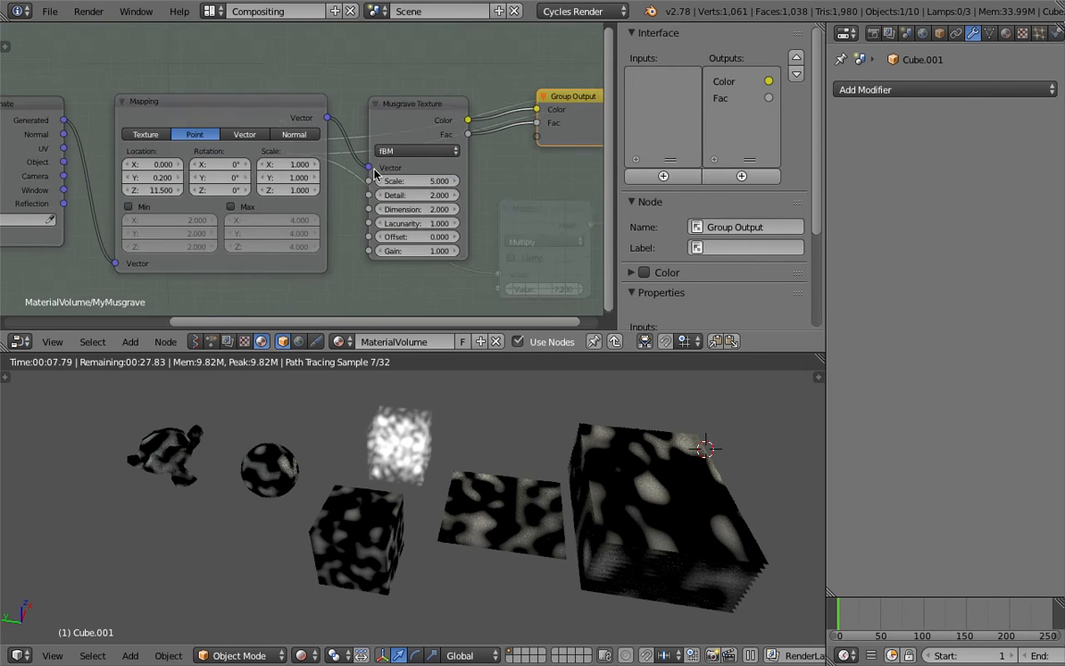
pyautogui.scroll(1, 375, 173)
pyautogui.moveTo(411, 182)
pyautogui.mouseDown()
pyautogui.moveTo(434, 181)
pyautogui.moveTo(393, 181)
pyautogui.mouseUp()
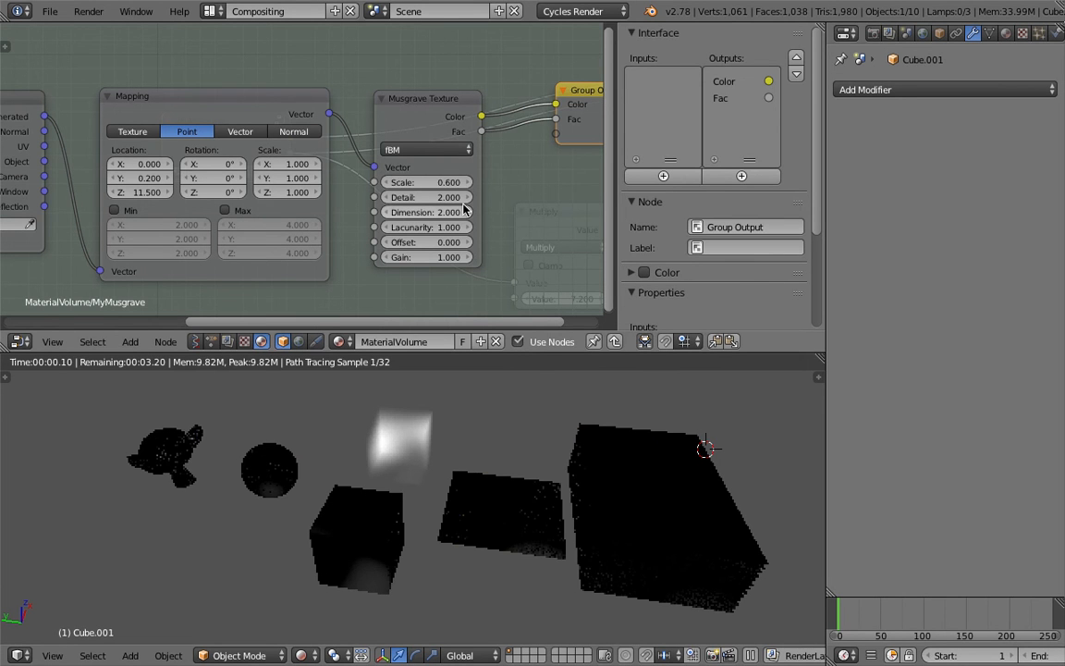
# Step: Exit and reopen the MyMusgrave group, and set the Musgrave Texture's Scale to 2.000
pyautogui.rightClick(517, 525)
pyautogui.rightClick(377, 403)
pyautogui.rightClick(377, 404)
pyautogui.moveTo(374, 263); pyautogui.dragTo(204, 134, button='middle')
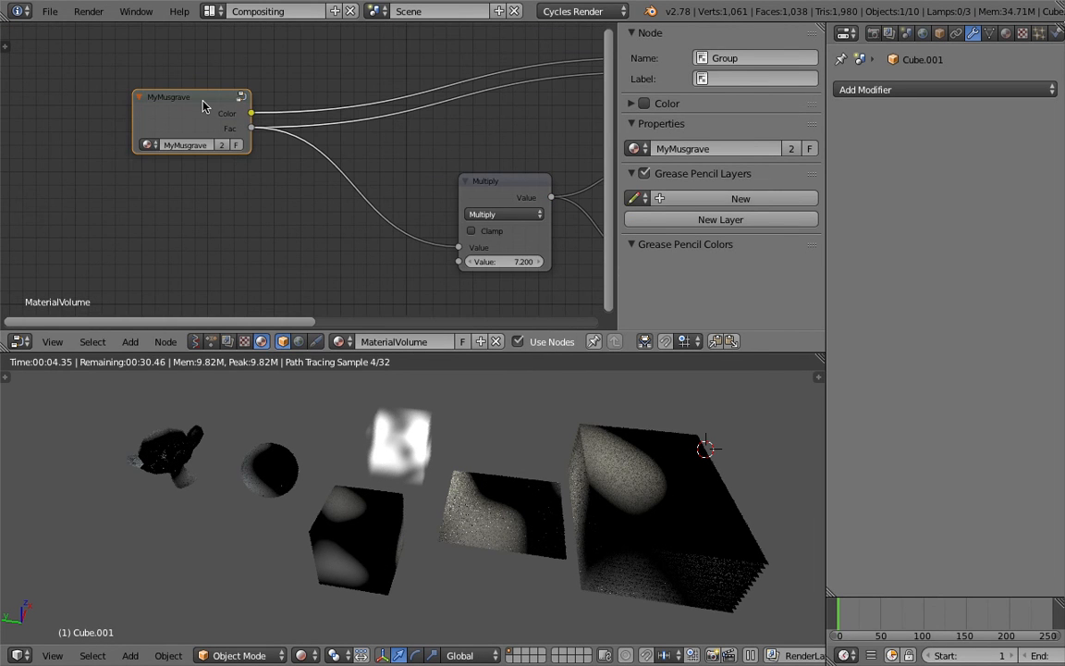
pyautogui.press('Tab')
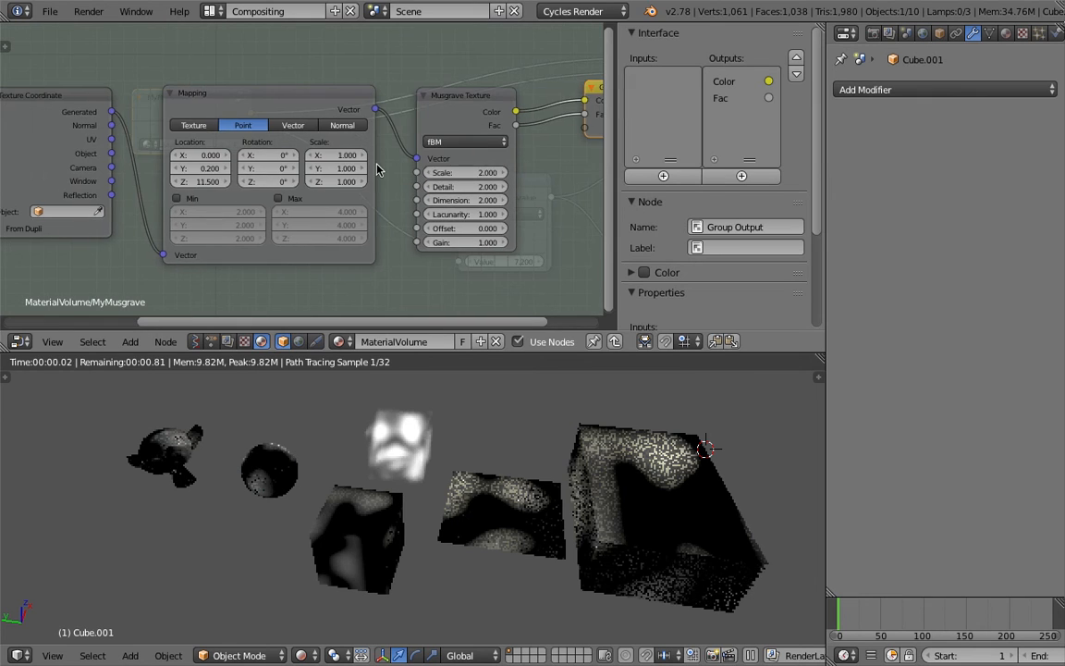
# Step: Spread out the Texture Coordinate and Mapping nodes and set the Mapping Scale to 2.000 on X, Y and Z
pyautogui.moveTo(142, 127); pyautogui.dragTo(240, 118, button='middle')
pyautogui.moveTo(160, 98); pyautogui.dragTo(122, 96)
pyautogui.scroll(-1, 115, 92)
pyautogui.moveTo(297, 99); pyautogui.dragTo(273, 92)
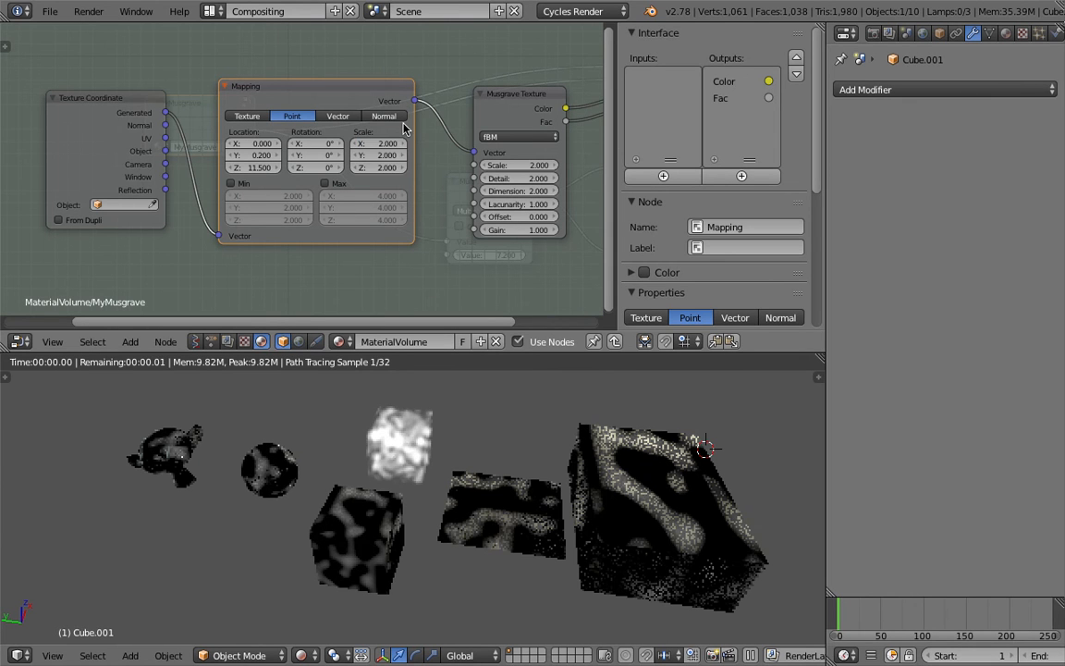
# Step: Set the Mapping node's Scale to 3.000 on X, Y and Z and view the textured objects
pyautogui.click(392, 145)
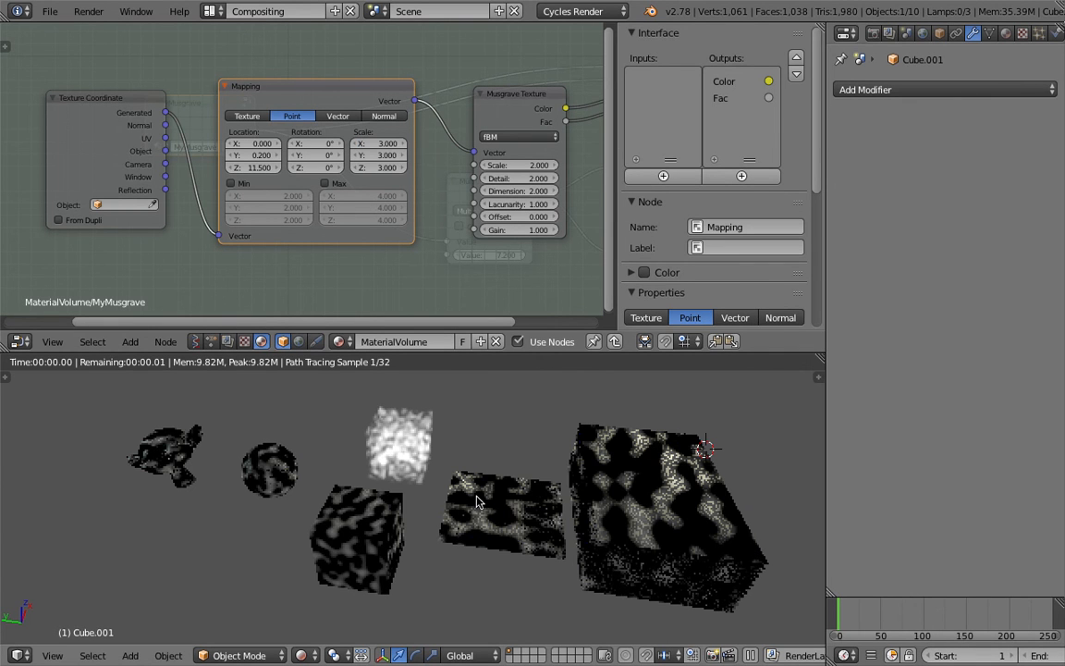
pyautogui.moveTo(633, 506); pyautogui.dragTo(507, 475, button='middle')
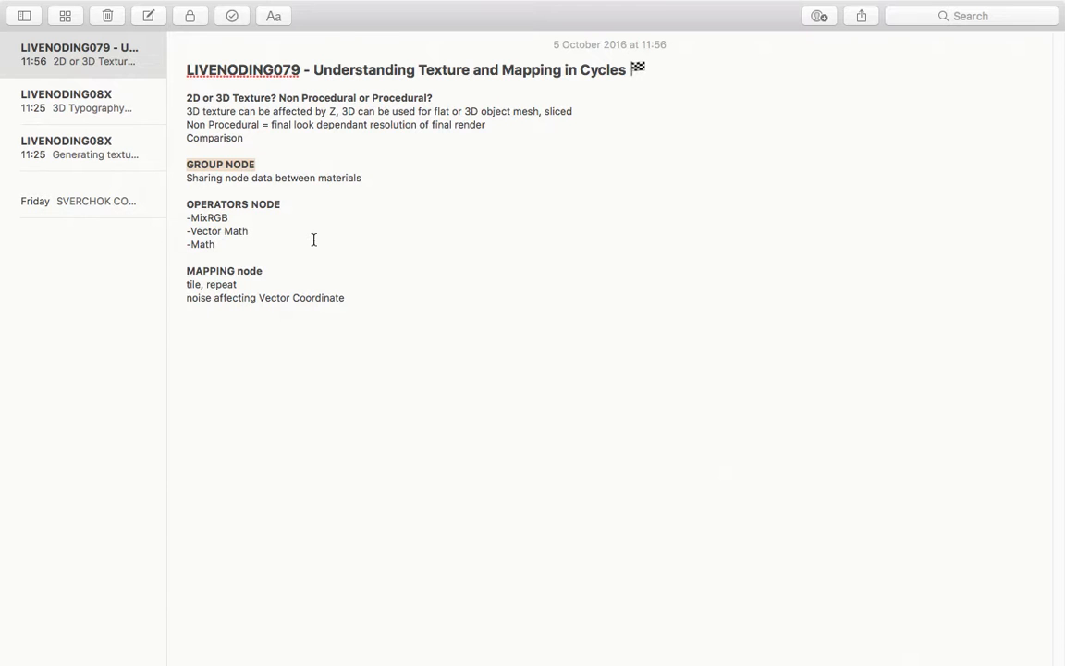
# Step: Switch to Notes and mark the "tile, repeat" and "noise affecting Vector Coordinate" lines under MAPPING node with an x
pyautogui.moveTo(242, 284); pyautogui.dragTo(187, 288)
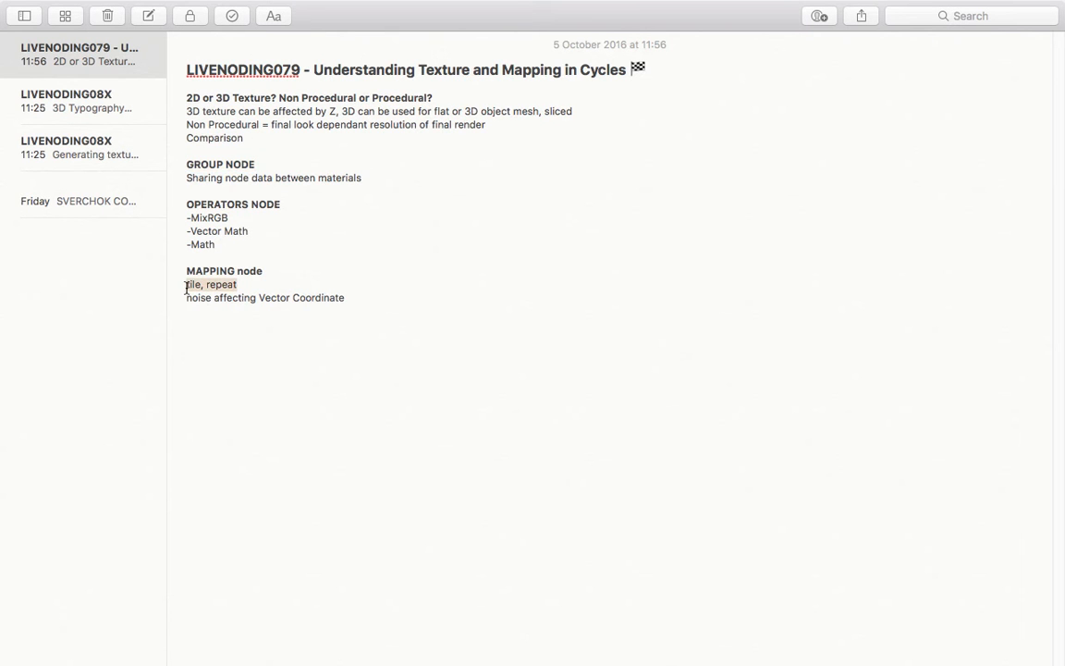
pyautogui.click(278, 286)
pyautogui.write('x')
pyautogui.click(368, 298)
pyautogui.write('x')
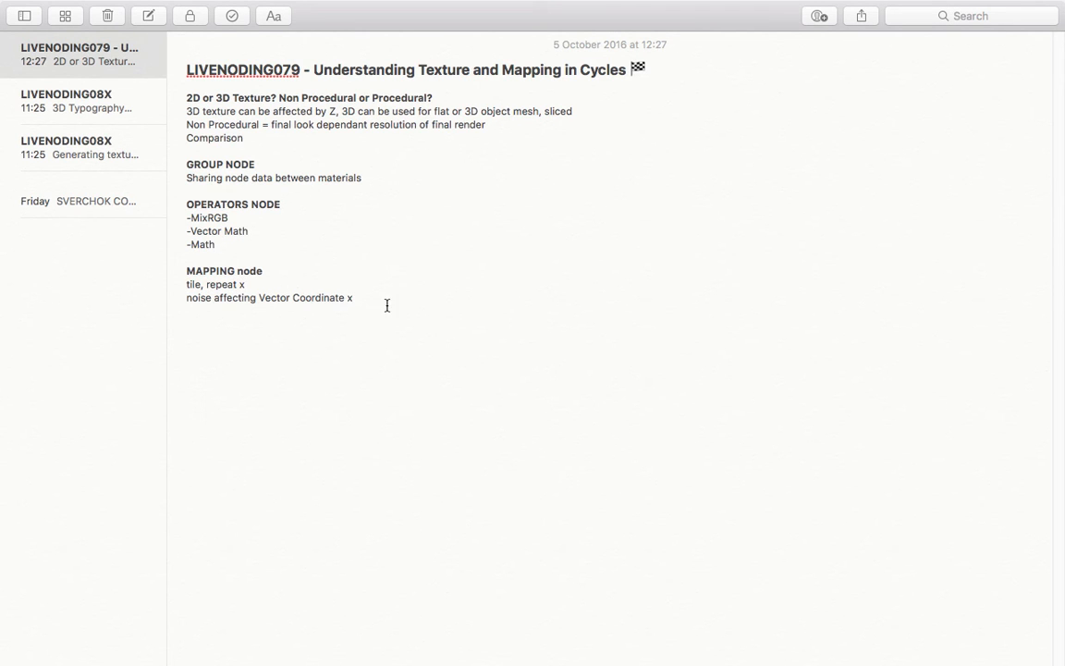
pyautogui.click(274, 274)
pyautogui.click(308, 283)
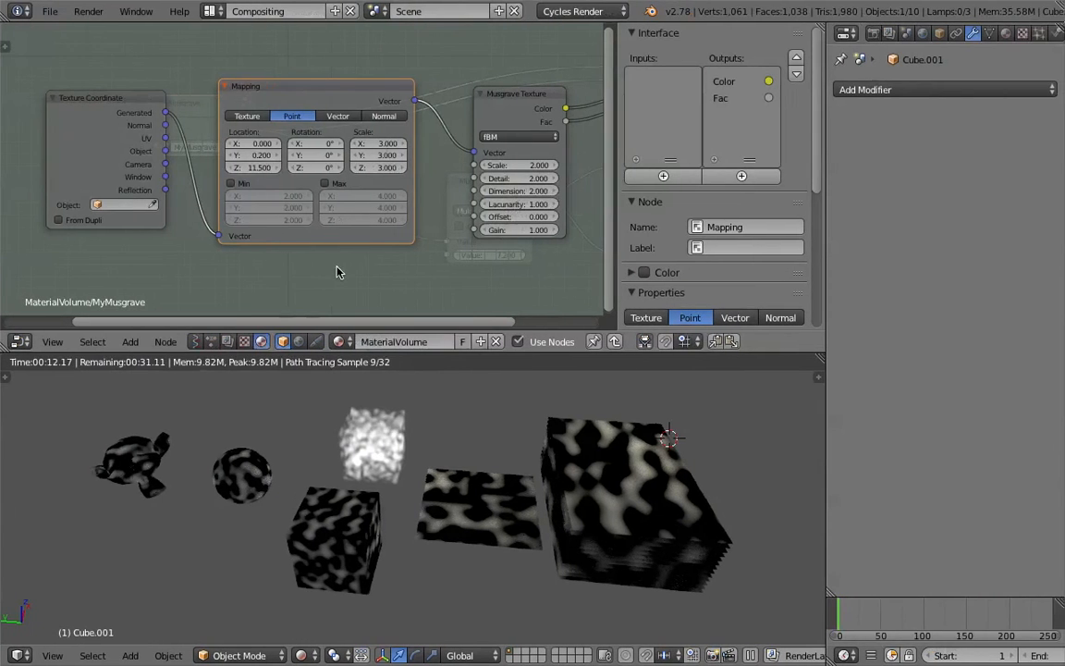
# Step: Switch back to Blender and save the file as cycles_texture_explore_002.blend in the Desktop folder
pyautogui.click(134, 103)
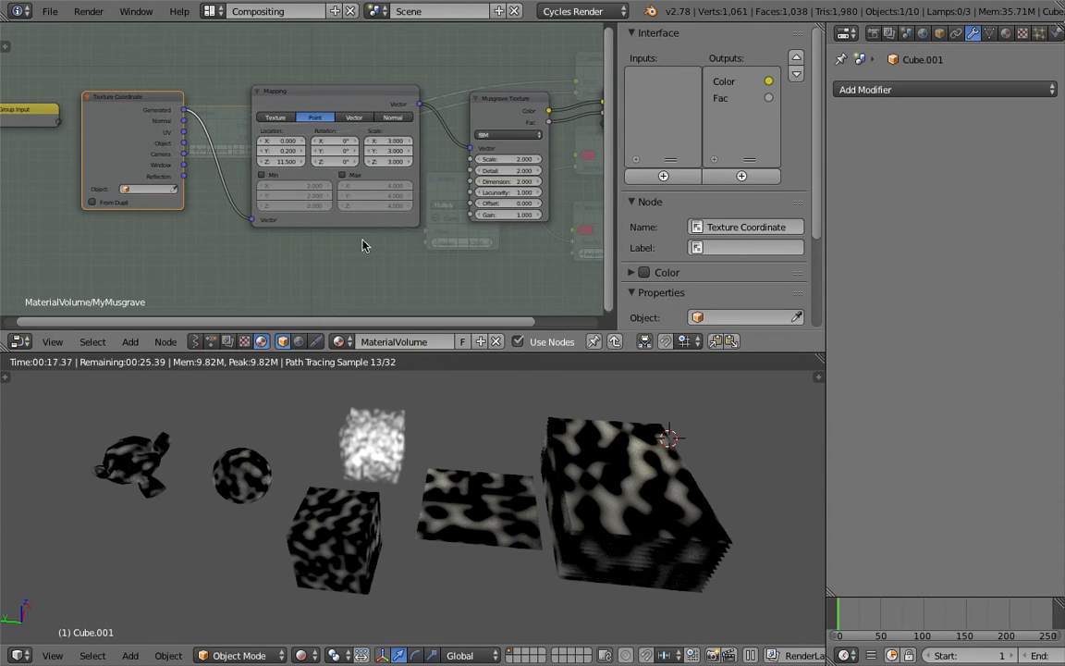
pyautogui.click(50, 11)
pyautogui.click(79, 155)
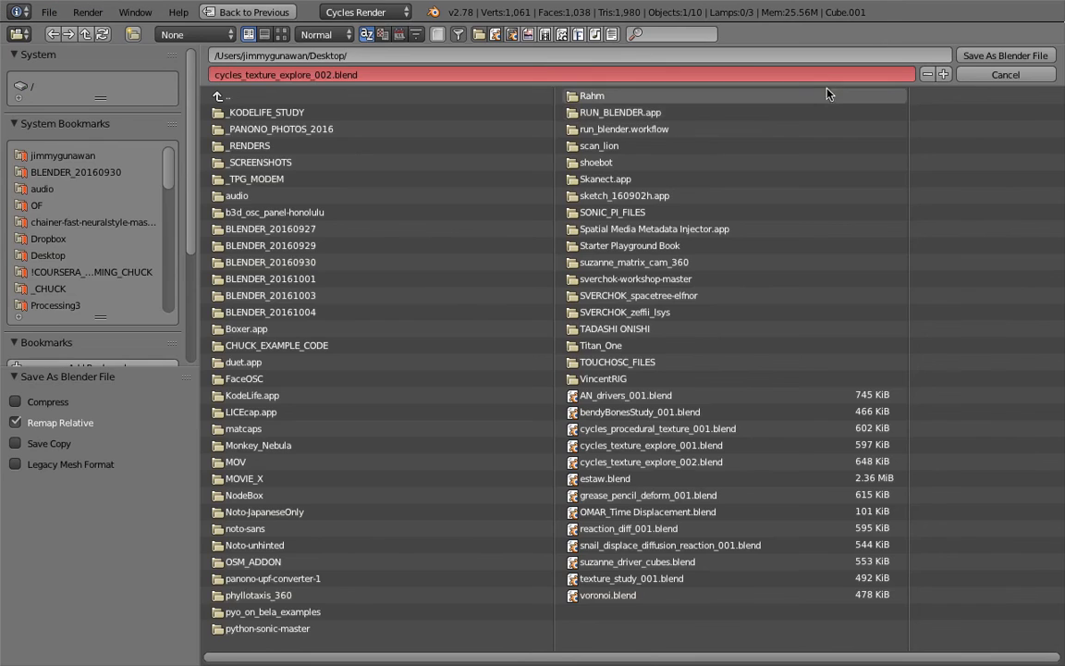
pyautogui.click(1006, 52)
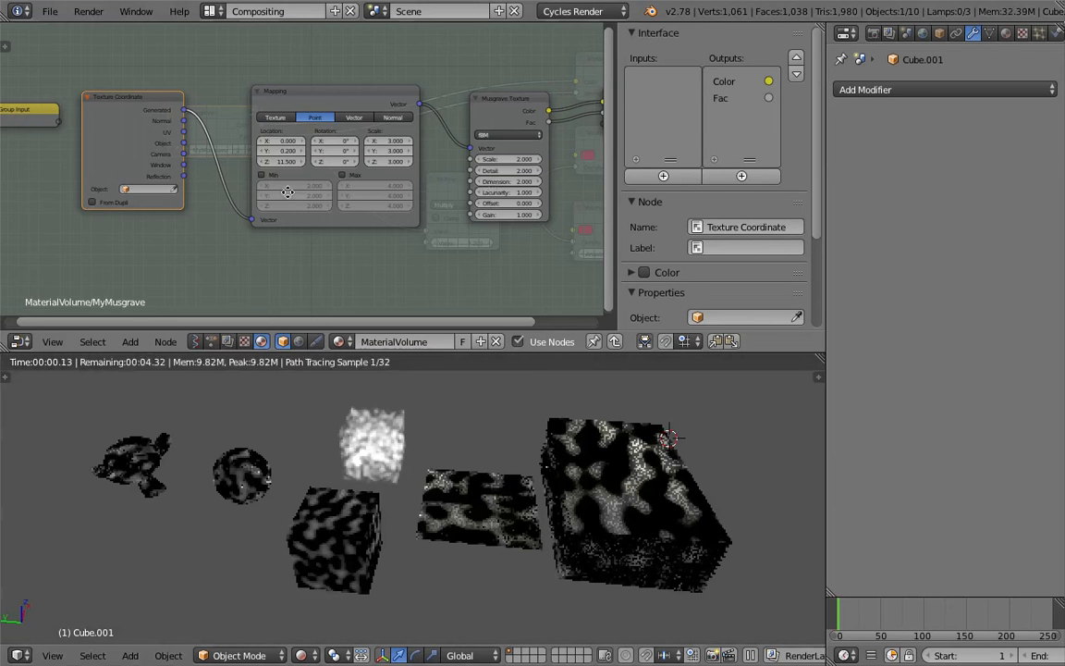
# Step: Move the Group Output and Musgrave Texture nodes farther along the chain to spread out the MyMusgrave group
pyautogui.moveTo(349, 108); pyautogui.dragTo(246, 141, button='middle')
pyautogui.moveTo(449, 135); pyautogui.dragTo(375, 123, button='middle')
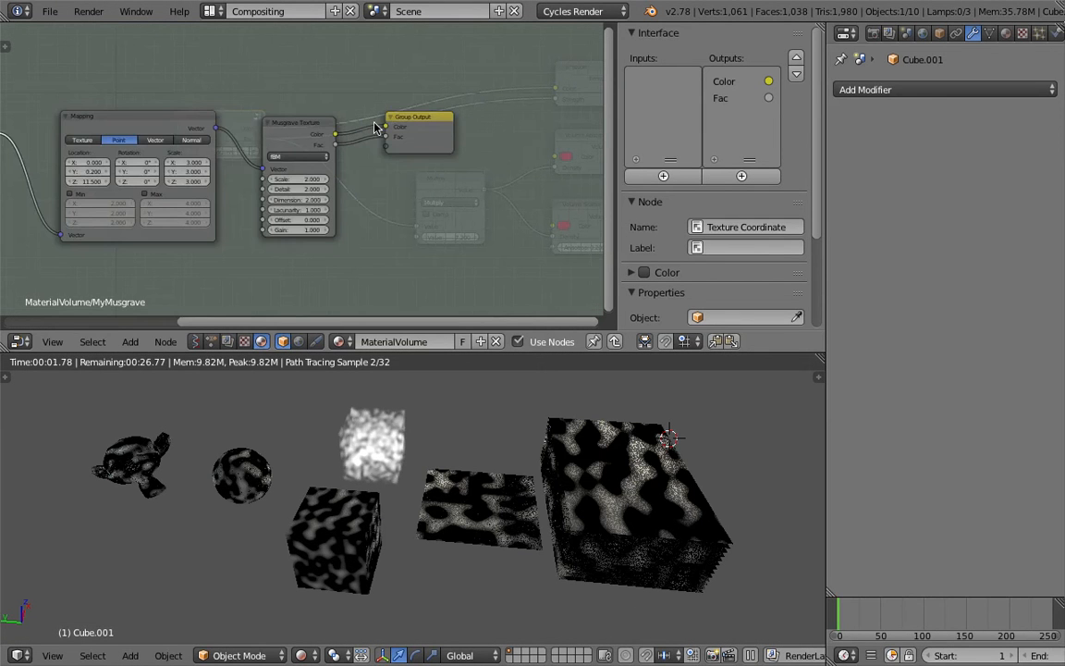
pyautogui.moveTo(392, 119); pyautogui.dragTo(447, 125)
pyautogui.moveTo(282, 120); pyautogui.dragTo(318, 101)
pyautogui.scroll(1, 283, 92)
pyautogui.moveTo(282, 93); pyautogui.dragTo(306, 94, button='middle')
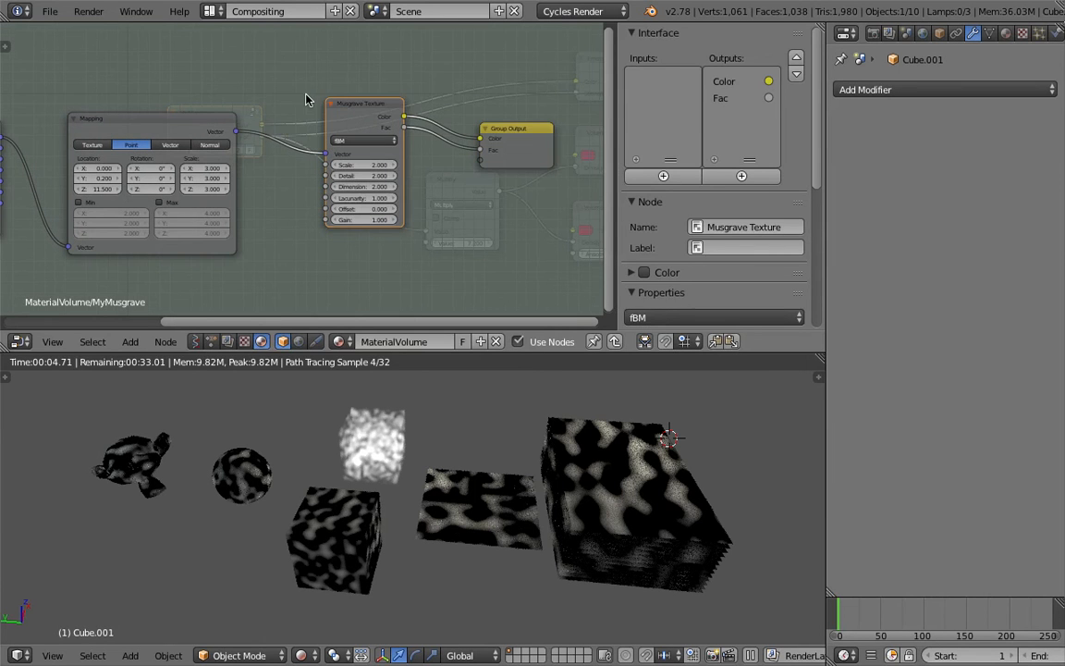
# Step: Widen the node editor and 3D view area, and free space between the Musgrave Texture and Group Output nodes
pyautogui.moveTo(613, 130); pyautogui.dragTo(1006, 146)
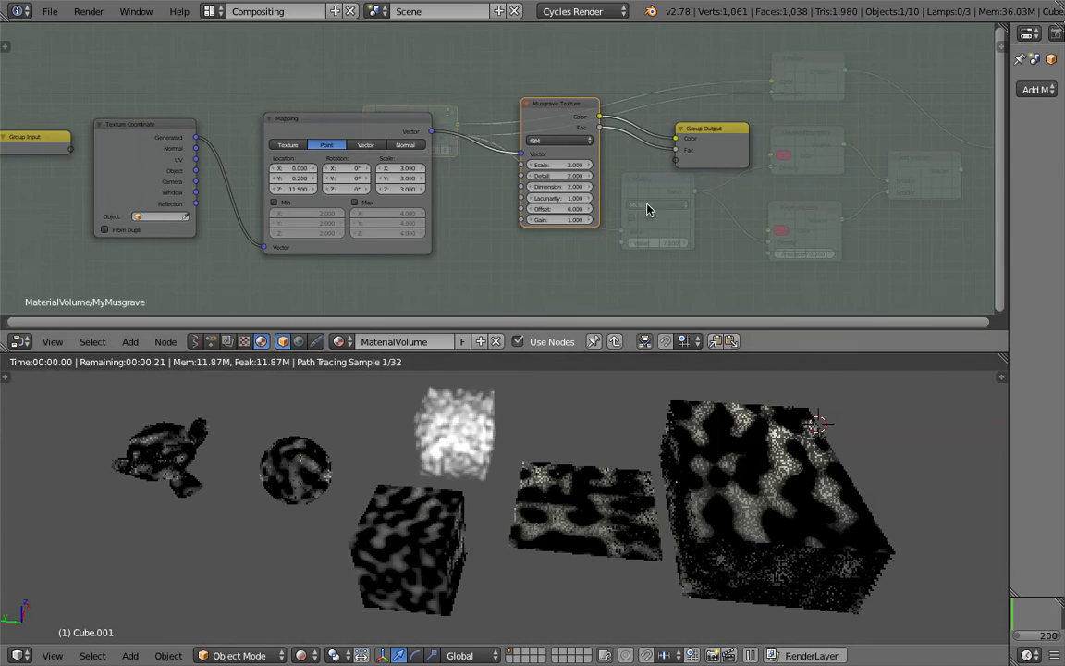
pyautogui.moveTo(562, 118); pyautogui.dragTo(553, 74)
pyautogui.moveTo(675, 136); pyautogui.dragTo(751, 156)
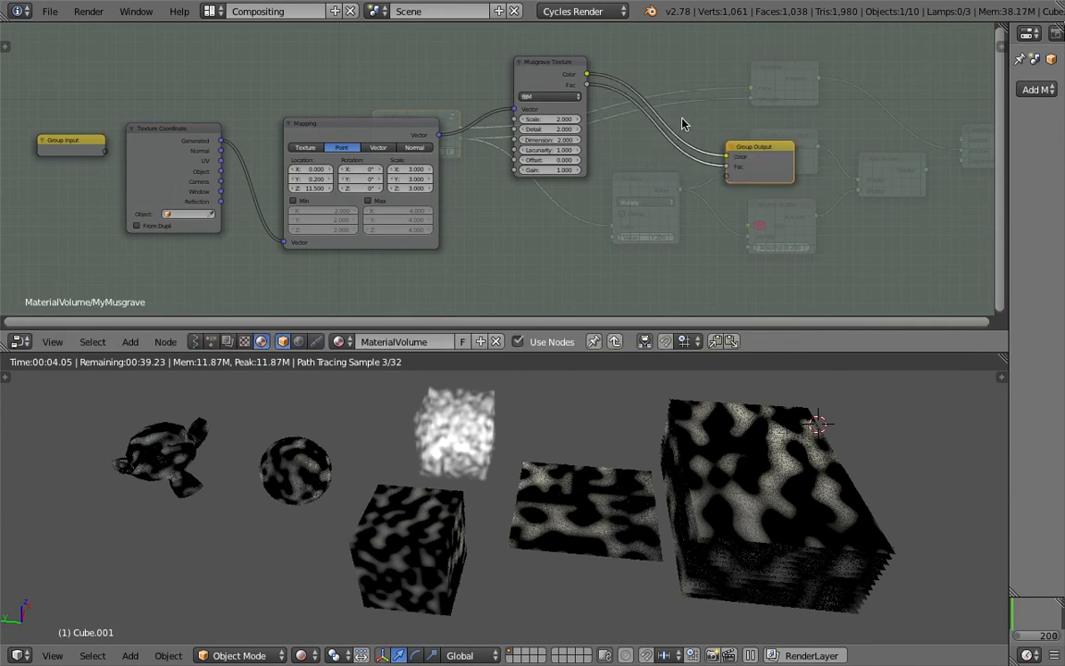
# Step: Add a Checker Texture node below the Musgrave Texture in the MyMusgrave group
pyautogui.hotkey('shift', 'a')
pyautogui.click(534, 239)
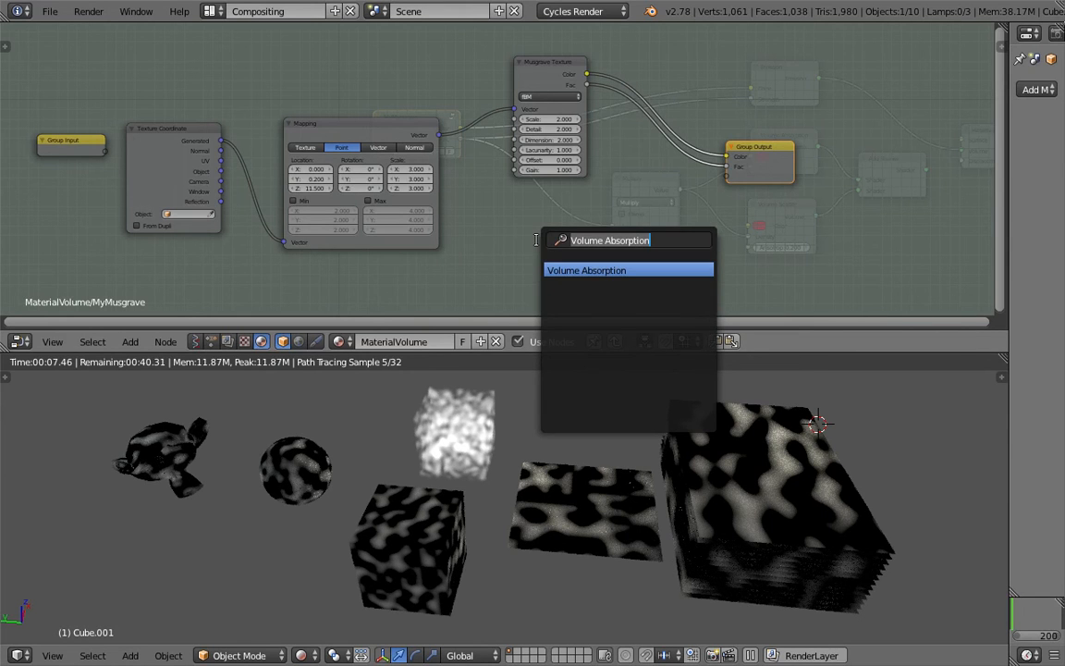
pyautogui.write('che')
pyautogui.press('Return')
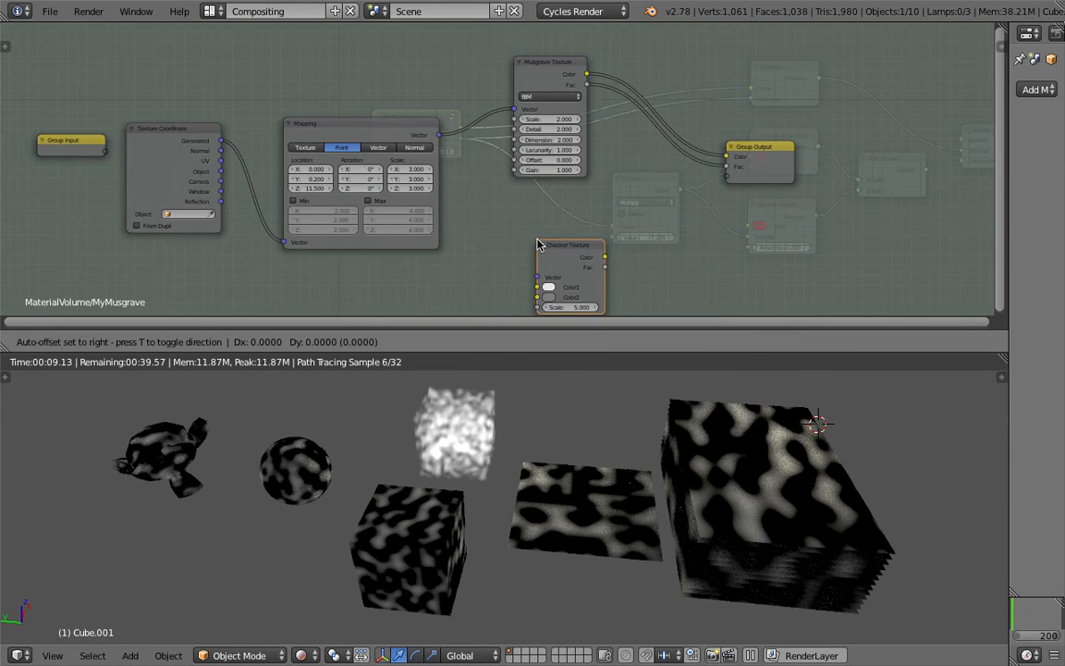
pyautogui.click(560, 196)
# Step: Connect the Mapping Vector to the Checker Texture, and the checker's Color and Fac outputs to the Group Output
pyautogui.moveTo(438, 135); pyautogui.dragTo(555, 226)
pyautogui.moveTo(622, 205); pyautogui.dragTo(725, 157)
pyautogui.moveTo(625, 219); pyautogui.dragTo(727, 167)
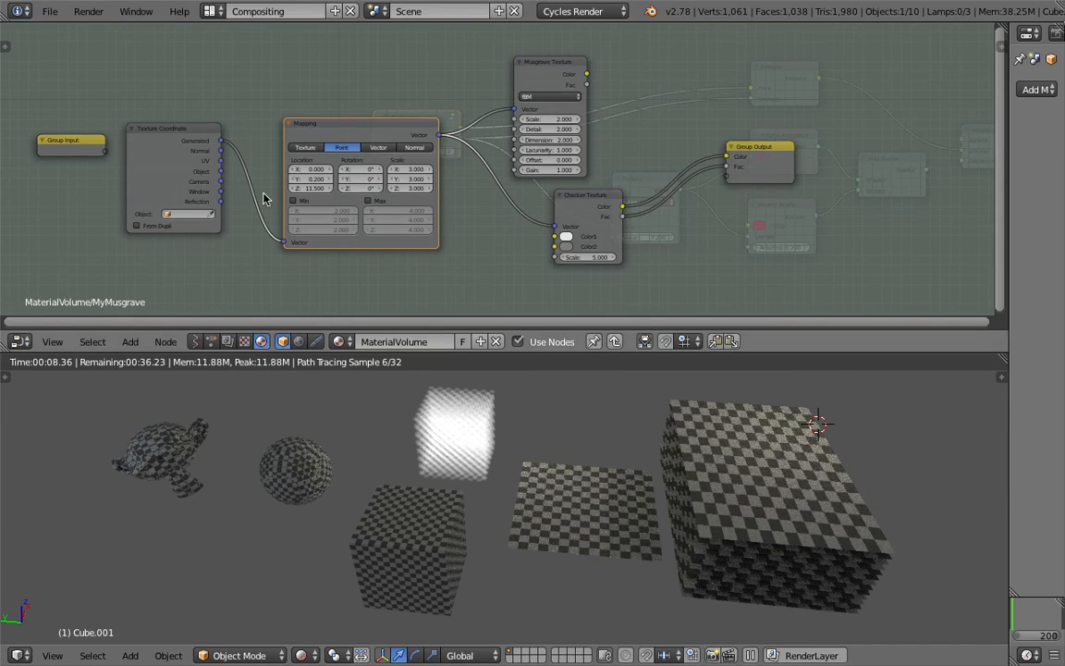
# Step: Set the Mapping node's Scale to 1.000 on X, Y and Z
pyautogui.scroll(1, 225, 167)
pyautogui.scroll(1, 224, 166)
pyautogui.moveTo(405, 179); pyautogui.dragTo(405, 191)
pyautogui.write('1')
pyautogui.press('Return')
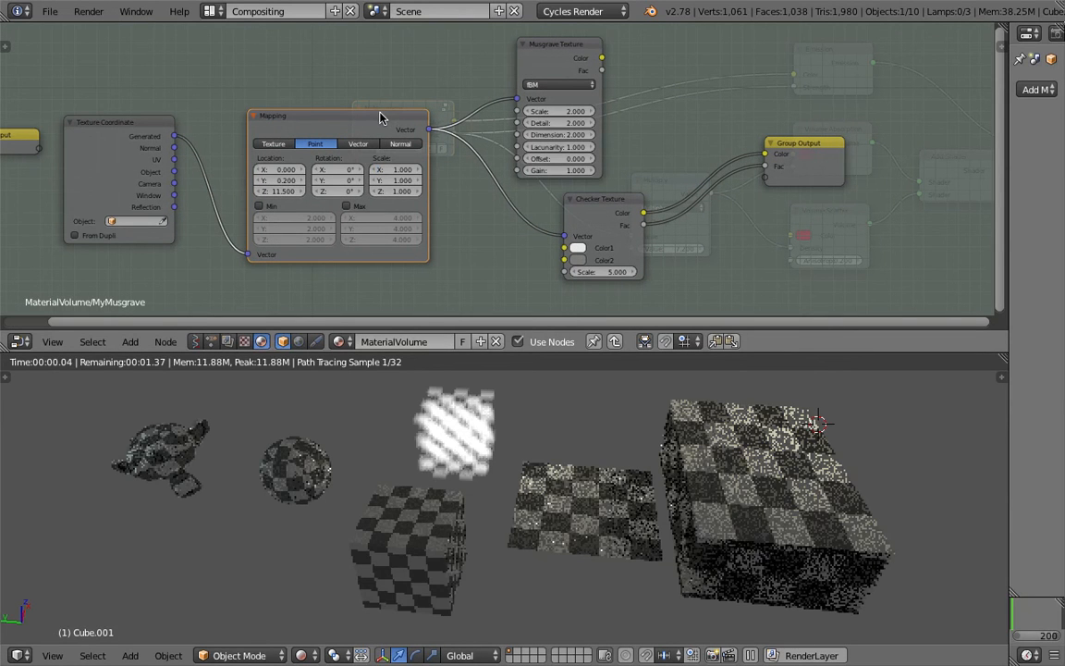
# Step: Save the file over the existing version and delete the Mapping node from the MyMusgrave group
pyautogui.moveTo(356, 138); pyautogui.dragTo(313, 99)
pyautogui.hotkey('ctrl', 's')
pyautogui.click(318, 111)
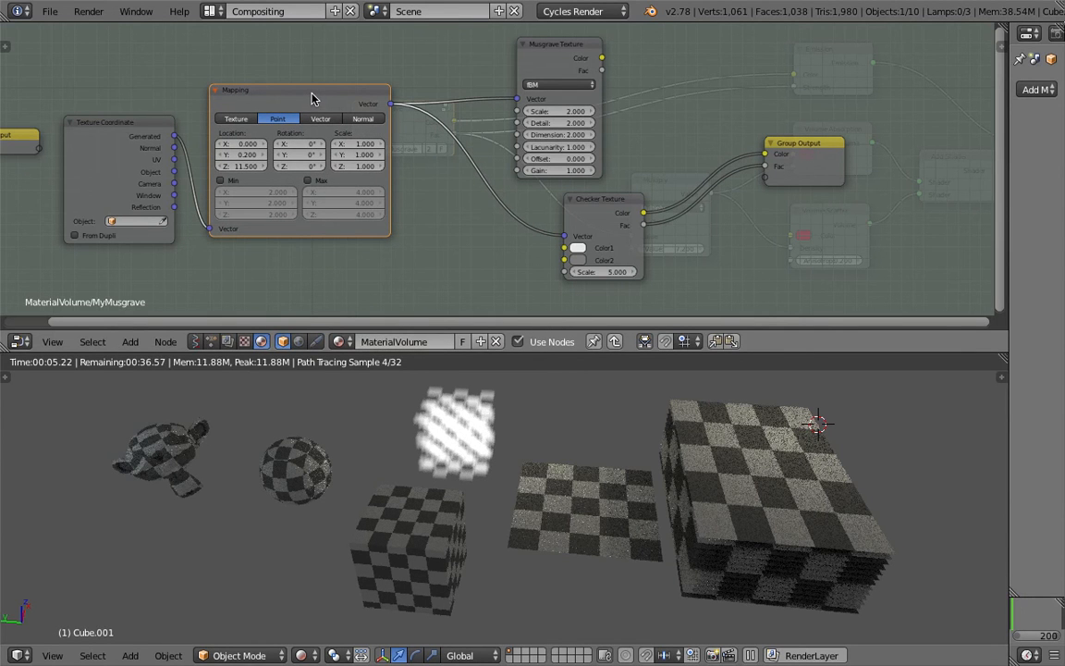
pyautogui.press('x')
pyautogui.moveTo(548, 65); pyautogui.dragTo(566, 53)
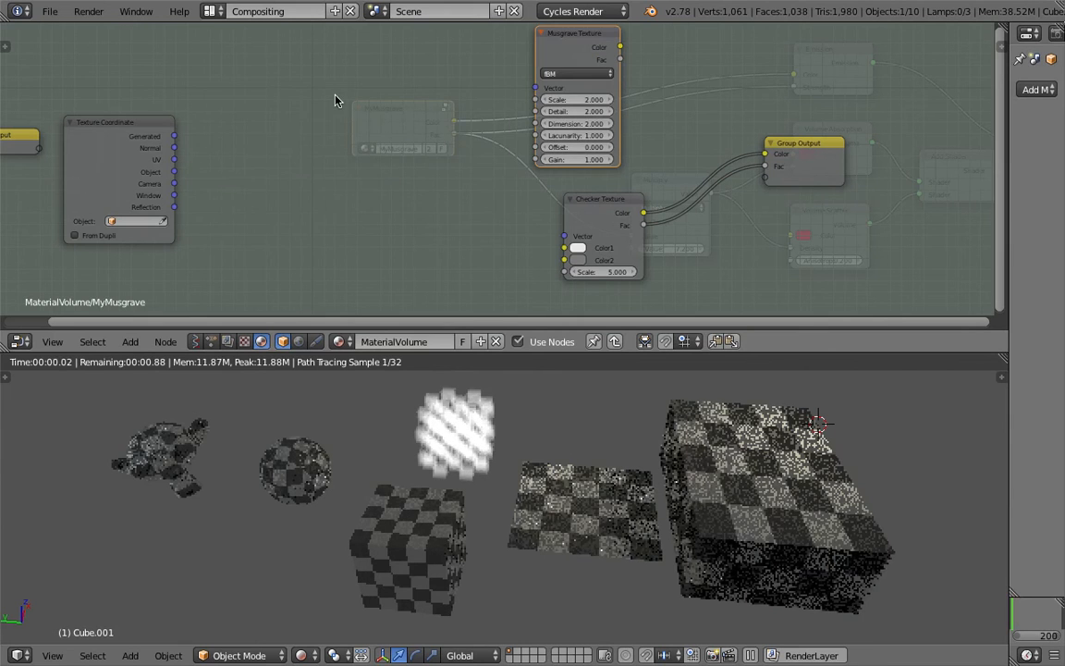
# Step: Add a Noise Texture node near the Texture Coordinate node
pyautogui.hotkey('shift', 'a')
pyautogui.click(276, 130)
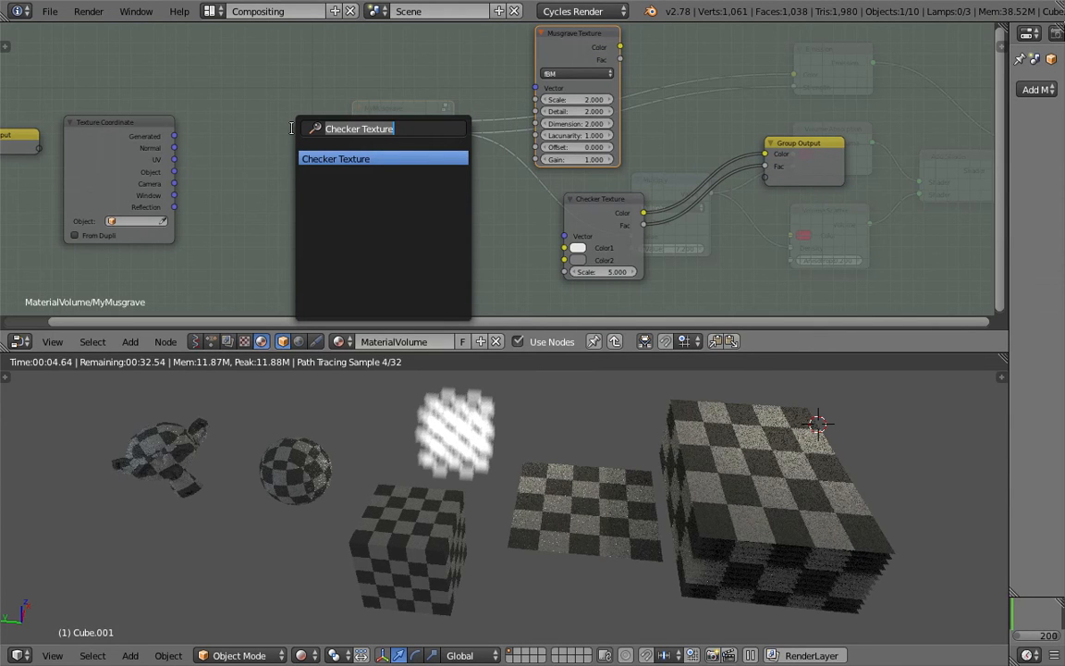
pyautogui.write('noi')
pyautogui.press('Return')
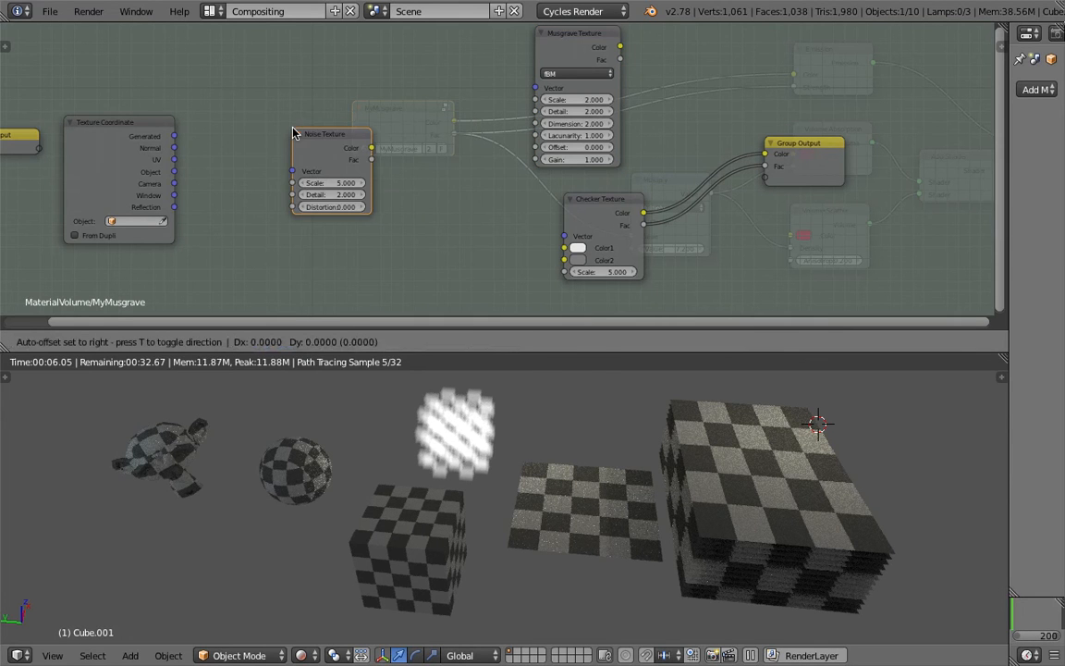
pyautogui.click(205, 233)
# Step: Arrange the Texture Coordinate node above the Noise Texture, with a small gap between the two
pyautogui.moveTo(153, 143); pyautogui.dragTo(199, 93)
pyautogui.moveTo(254, 233); pyautogui.dragTo(275, 227)
pyautogui.scroll(-1, 332, 192)
pyautogui.moveTo(346, 180); pyautogui.dragTo(360, 179, button='middle')
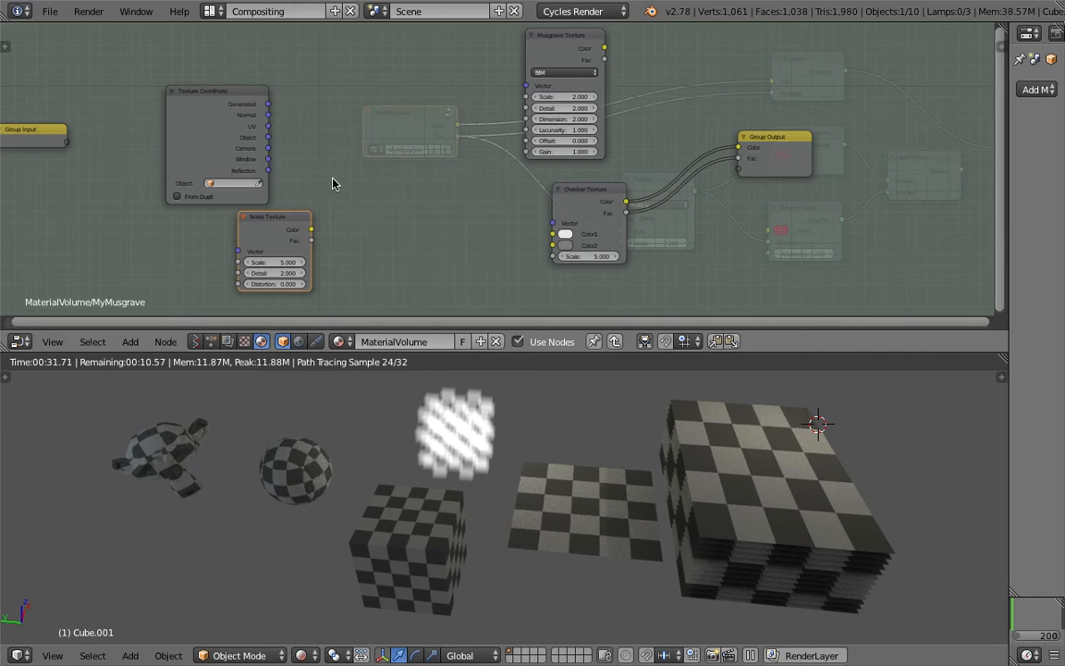
pyautogui.moveTo(285, 217); pyautogui.dragTo(294, 226)
pyautogui.moveTo(347, 168); pyautogui.dragTo(356, 165, button='middle')
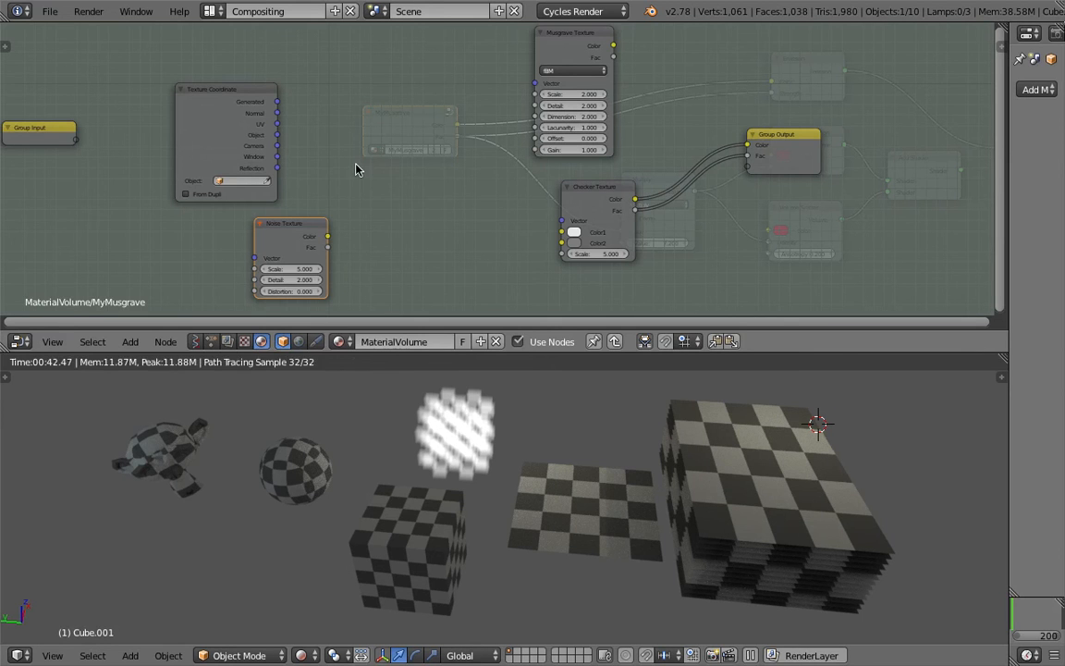
pyautogui.scroll(1, 357, 167)
pyautogui.hotkey('shift', 'a')
pyautogui.click(352, 145)
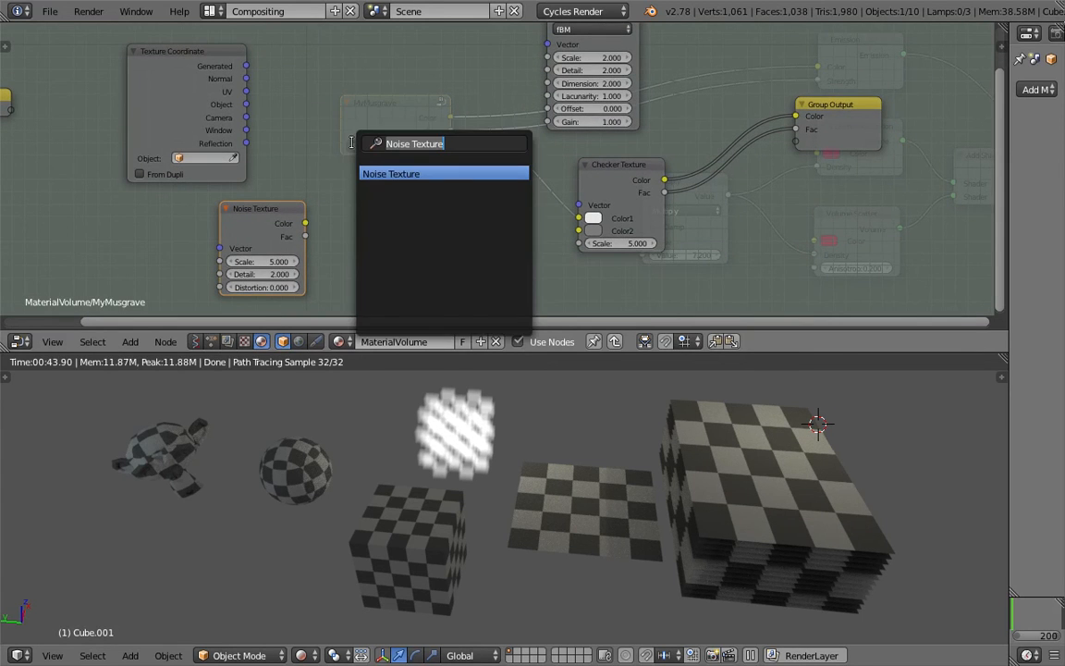
pyautogui.write('vect')
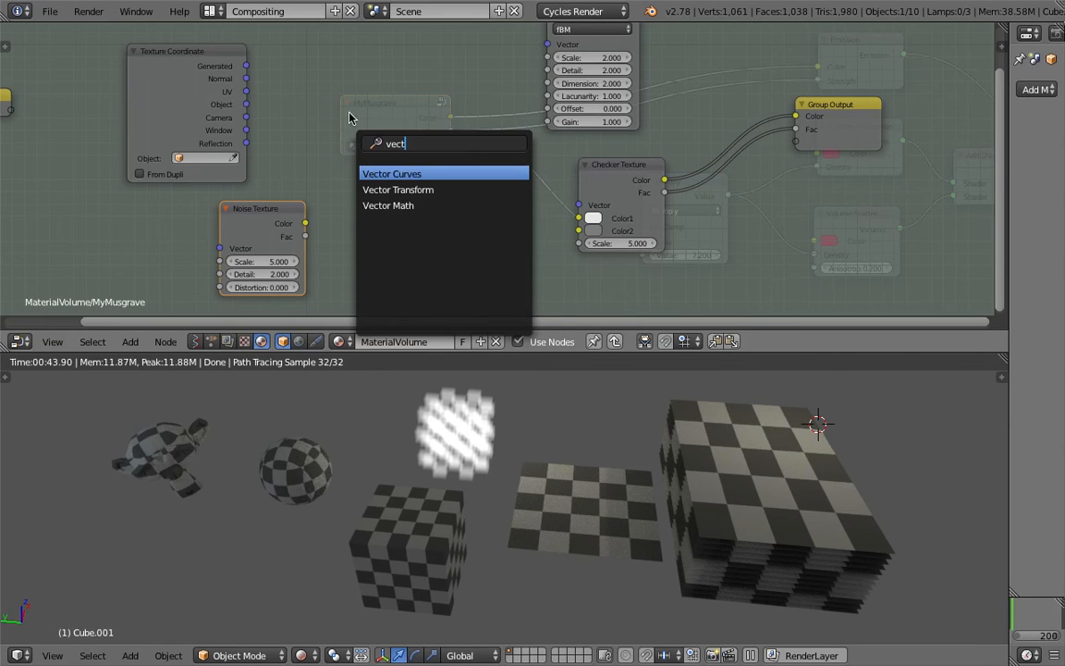
pyautogui.press('Escape')
# Step: Add a Vector Math node set to Add between the Texture Coordinate and Checker Texture nodes
pyautogui.hotkey('shift', 'a')
pyautogui.moveTo(342, 149)
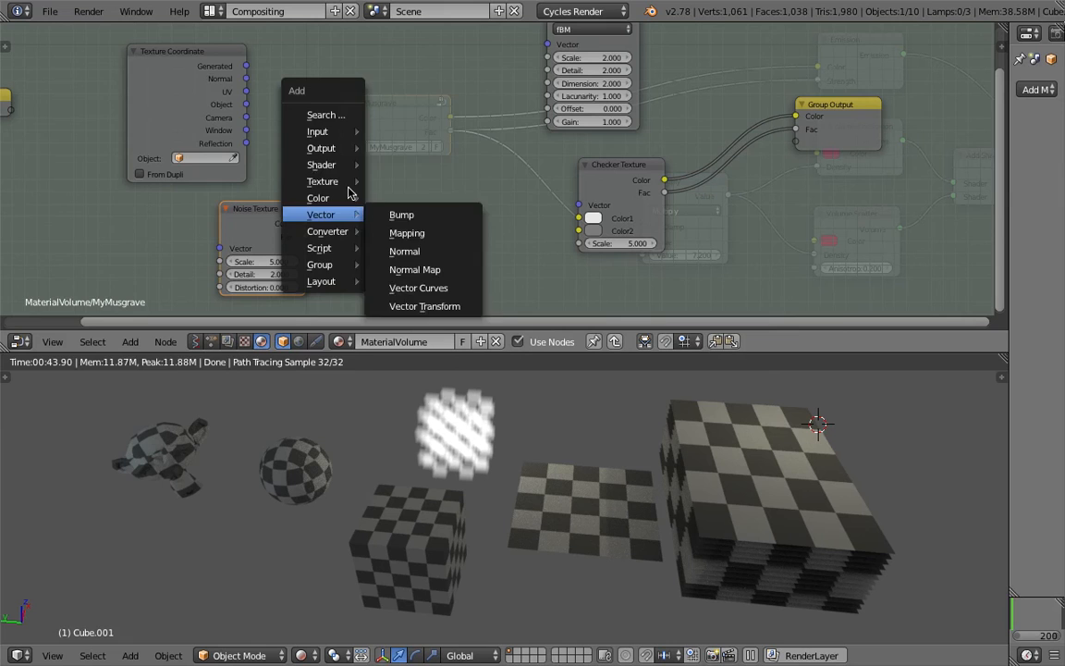
pyautogui.click(351, 115)
pyautogui.write('vecto')
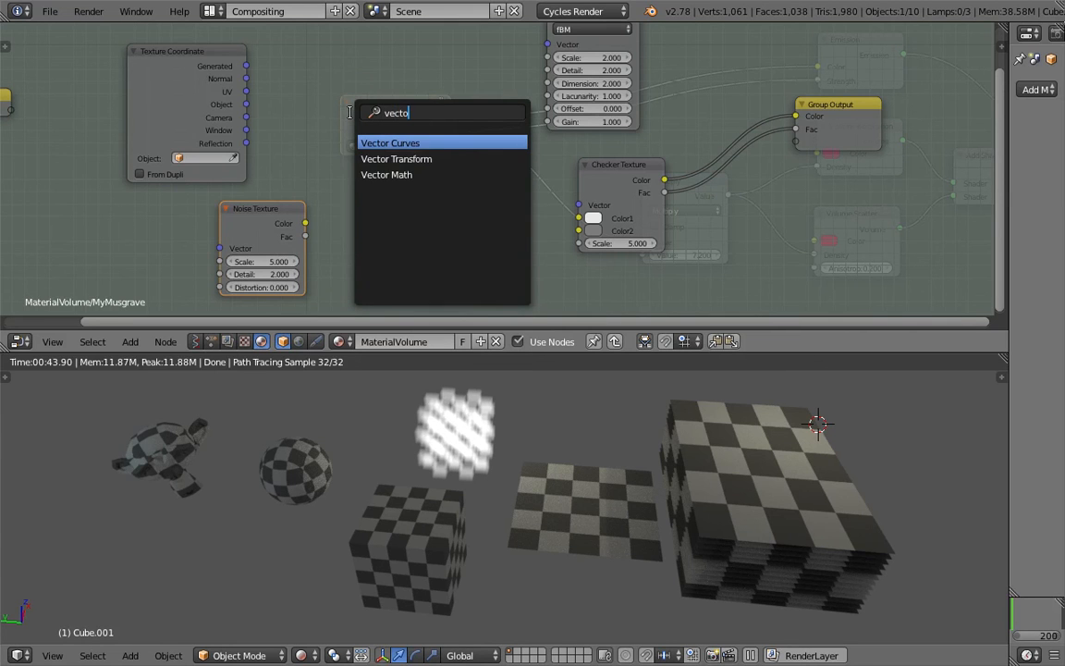
pyautogui.click(447, 174)
pyautogui.click(446, 167)
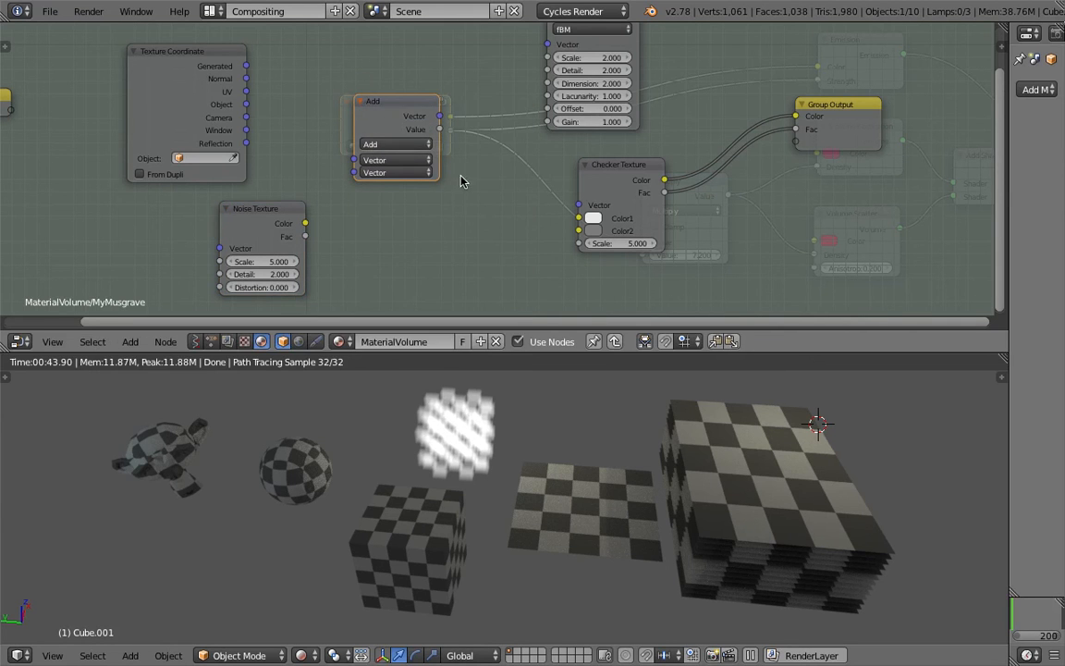
# Step: Add a MixRGB node below the Vector Math node, beside the Noise Texture
pyautogui.hotkey('shift', 'a')
pyautogui.click(448, 143)
pyautogui.write('mix')
pyautogui.press('Down')
pyautogui.press('Return')
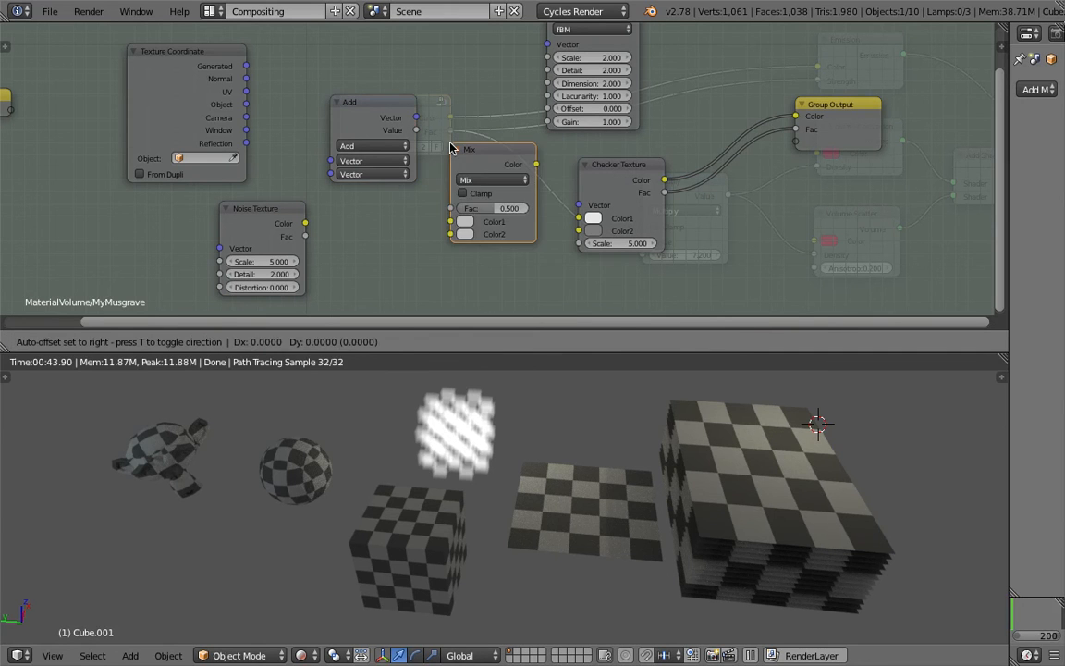
pyautogui.click(347, 199)
# Step: Review the Vector Math operations and MixRGB blend types, and line up the two nodes vertically
pyautogui.moveTo(380, 133); pyautogui.dragTo(389, 129)
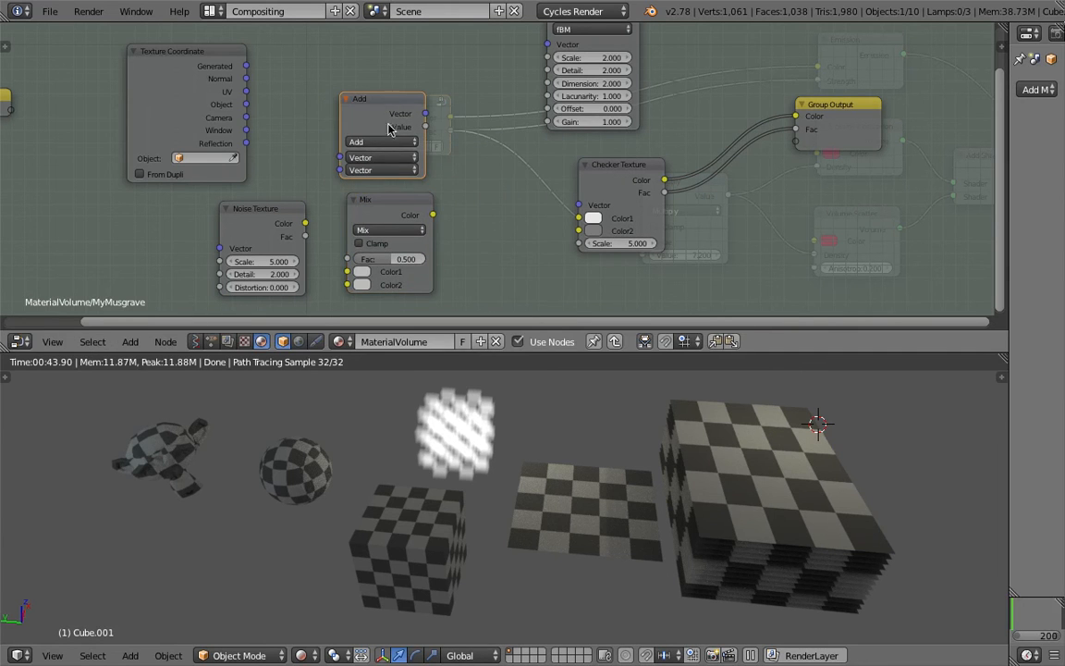
pyautogui.click(374, 141)
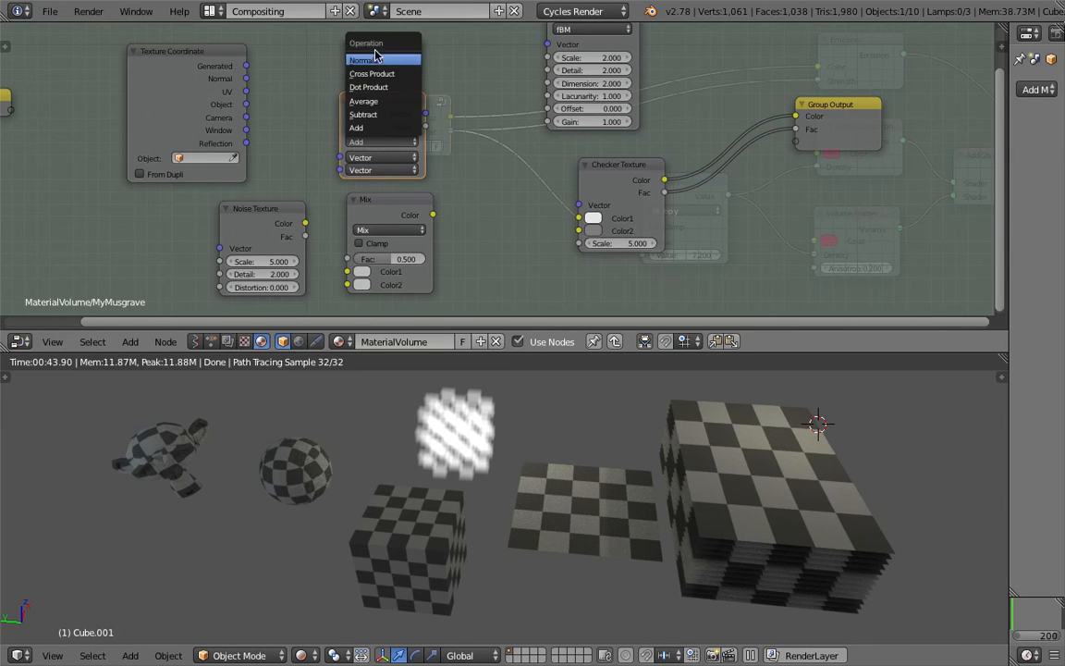
pyautogui.click(389, 229)
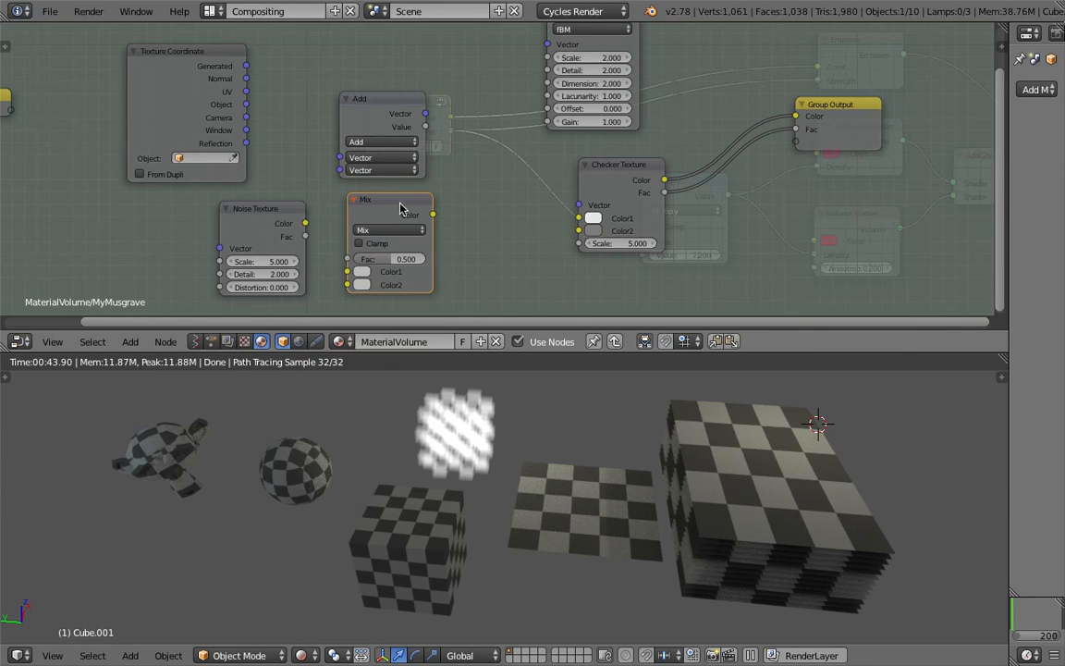
pyautogui.moveTo(400, 209); pyautogui.dragTo(412, 209)
pyautogui.click(406, 229)
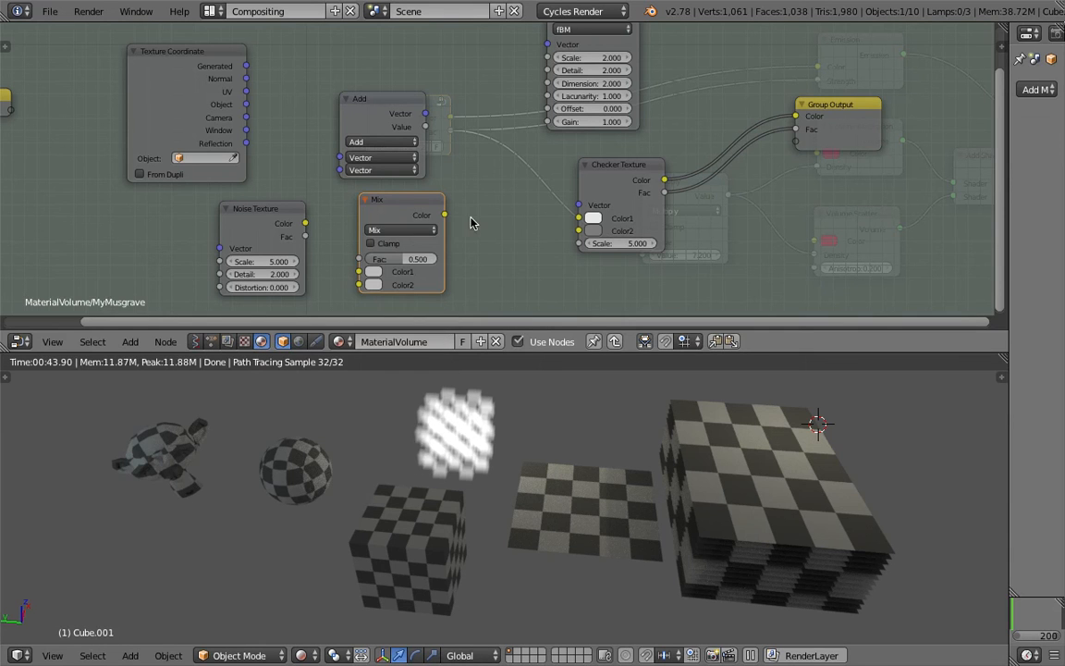
pyautogui.moveTo(362, 99); pyautogui.dragTo(381, 98)
# Step: Move the Musgrave Texture node farther from the Vector Math node and select the Noise Texture node
pyautogui.scroll(-1, 482, 97)
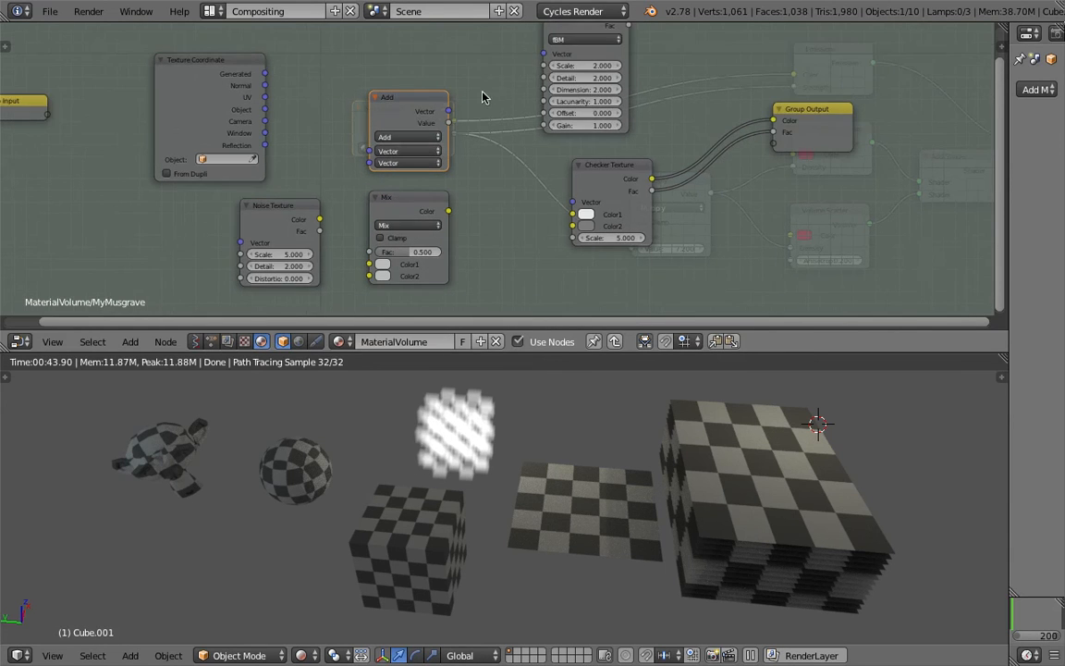
pyautogui.moveTo(587, 52); pyautogui.dragTo(613, 43)
pyautogui.moveTo(490, 81); pyautogui.dragTo(488, 86, button='middle')
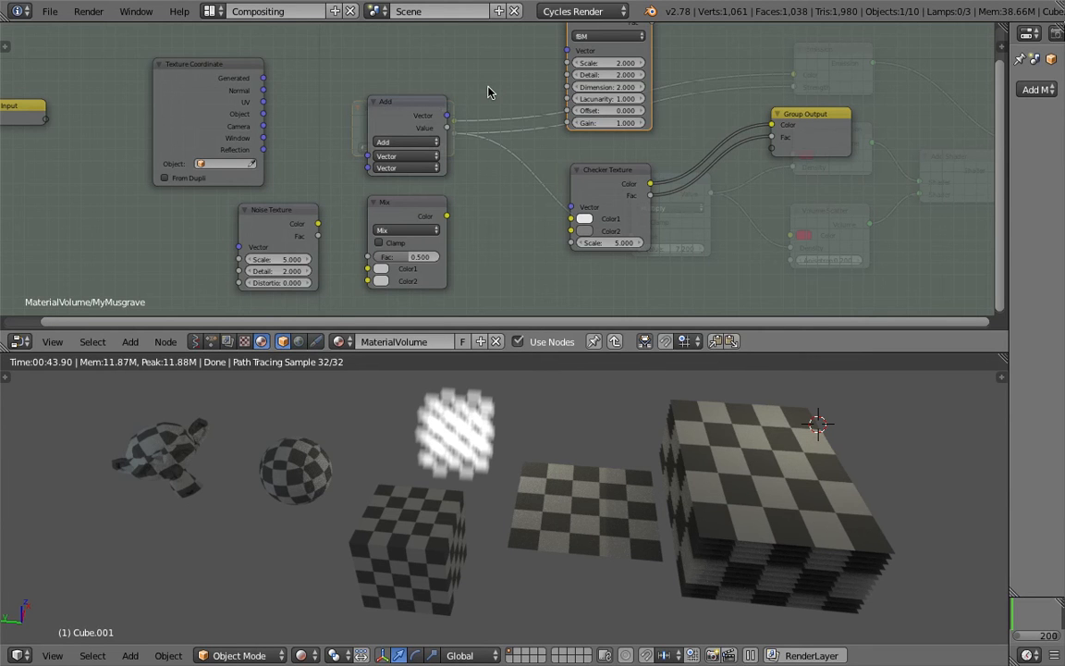
pyautogui.click(272, 212)
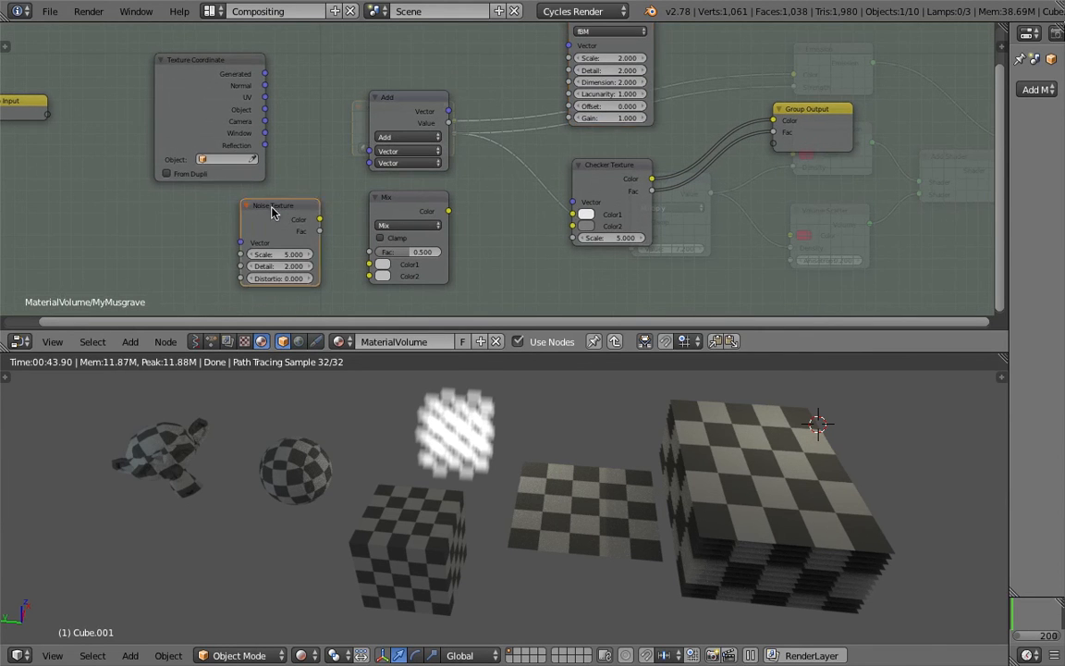
# Step: Link the Texture Coordinate node's Generated output to the Add node's first vector input and move the Mix node away from the Noise Texture
pyautogui.scroll(2, 272, 211)
pyautogui.click(420, 94)
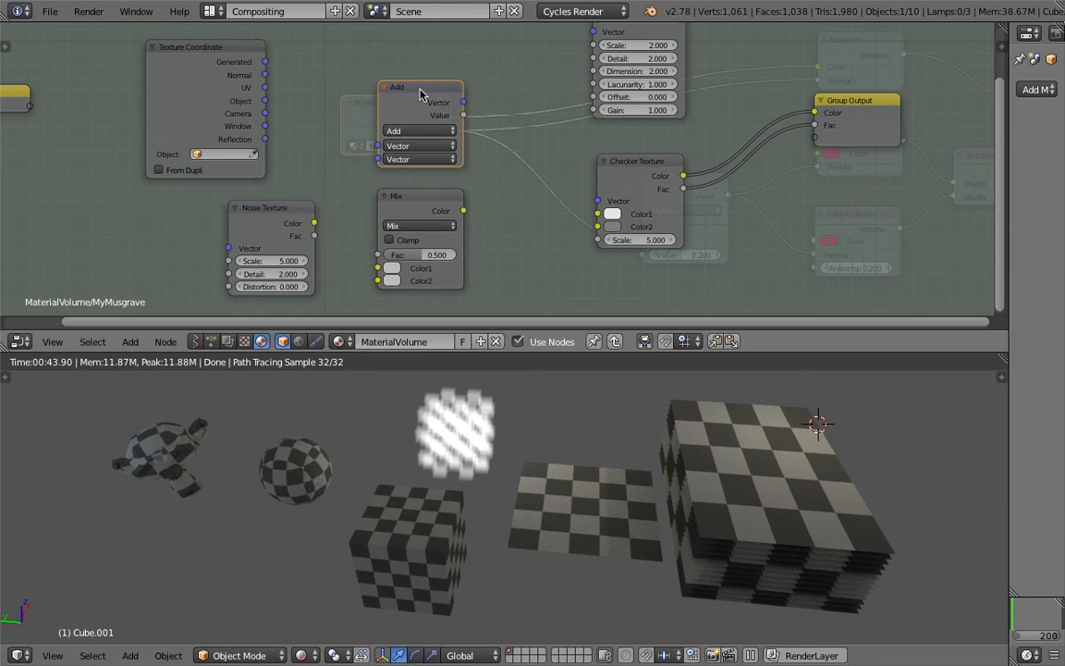
pyautogui.moveTo(265, 61); pyautogui.dragTo(378, 145)
pyautogui.moveTo(290, 209); pyautogui.dragTo(289, 231)
pyautogui.moveTo(410, 204); pyautogui.dragTo(454, 235)
pyautogui.moveTo(361, 222); pyautogui.dragTo(368, 177, button='middle')
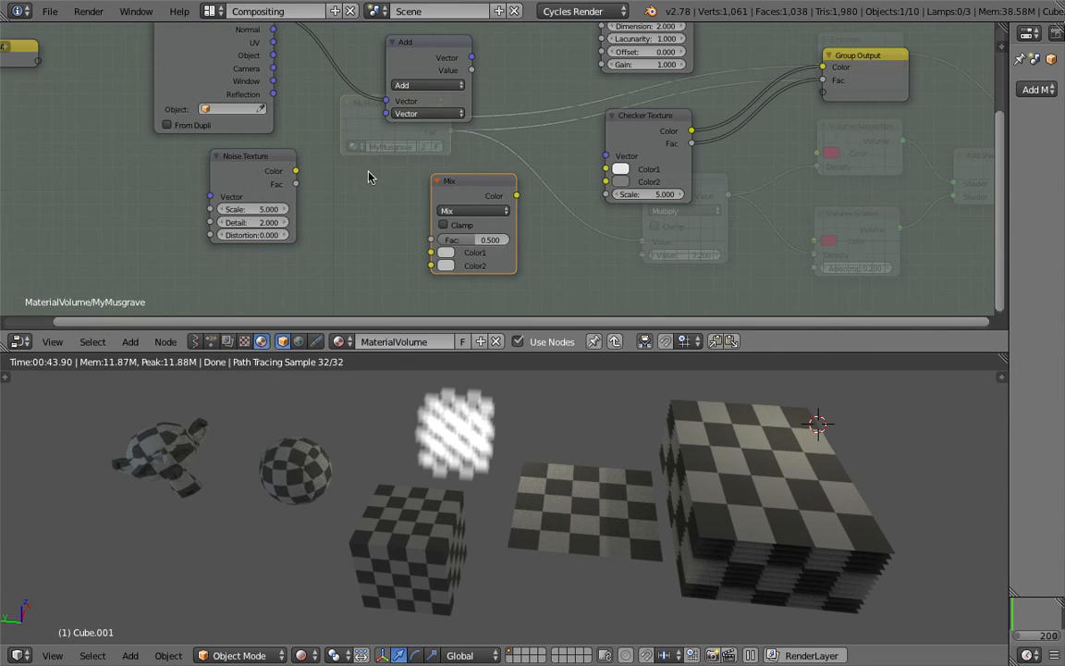
# Step: Duplicate the Add node below the original and connect the Noise Texture's Color output to the copy's first vector input
pyautogui.press('g')
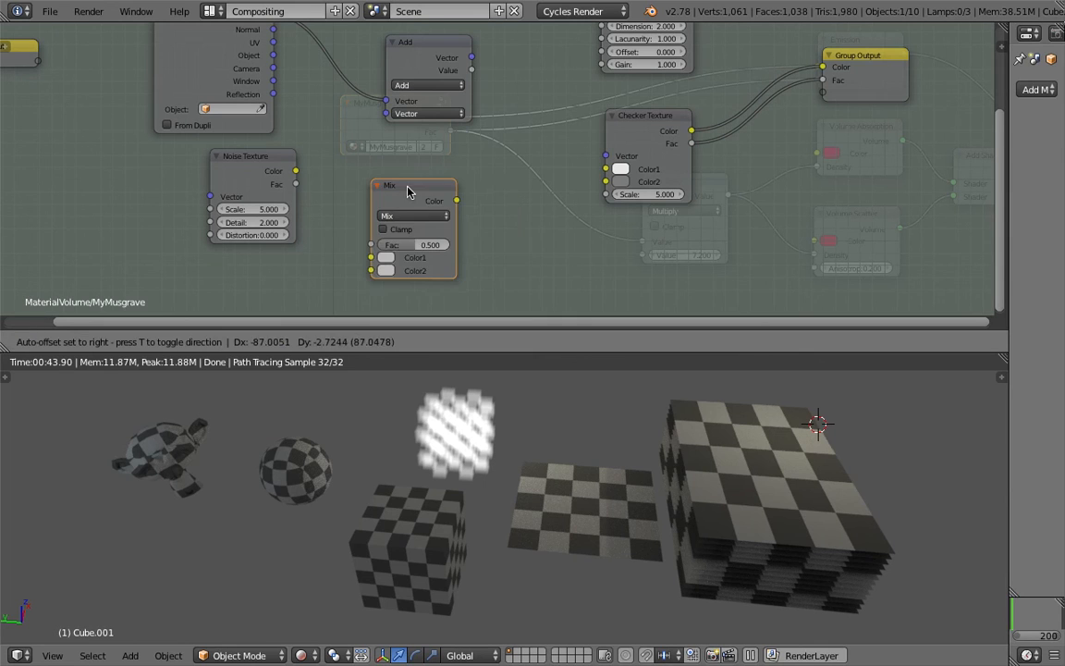
pyautogui.press('Escape')
pyautogui.rightClick(423, 55)
pyautogui.press('g')
pyautogui.click(358, 175)
pyautogui.moveTo(275, 155); pyautogui.dragTo(237, 153, button='right')
pyautogui.moveTo(255, 168); pyautogui.dragTo(320, 220)
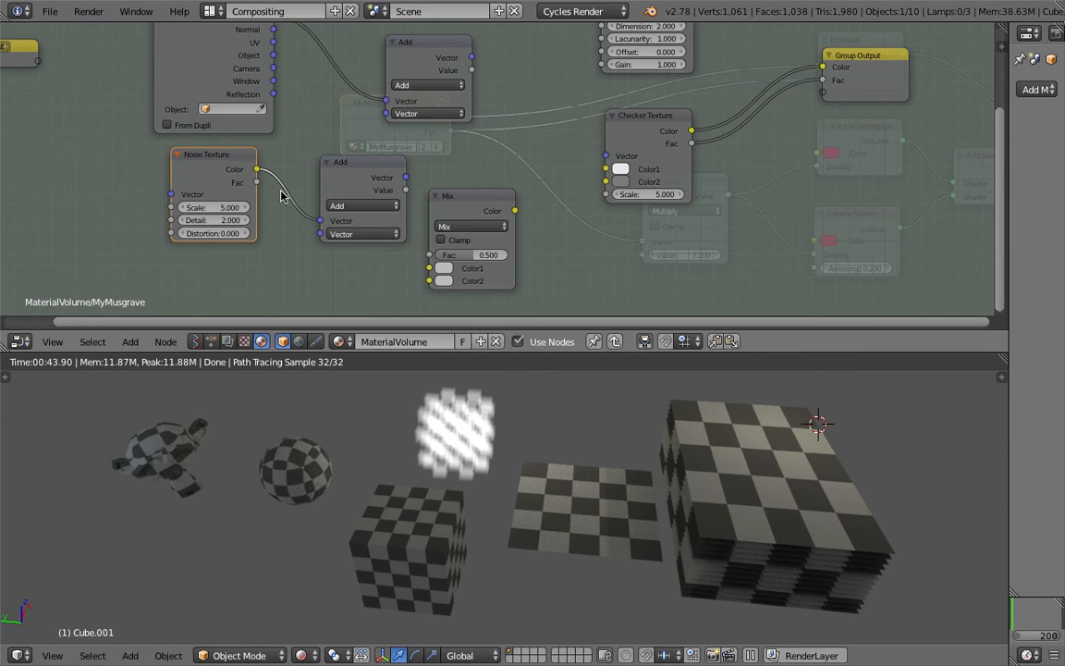
# Step: Connect the lower Add node's Vector output to the upper Add node's second input, and the upper node's Vector output to the Checker Texture
pyautogui.click(339, 234)
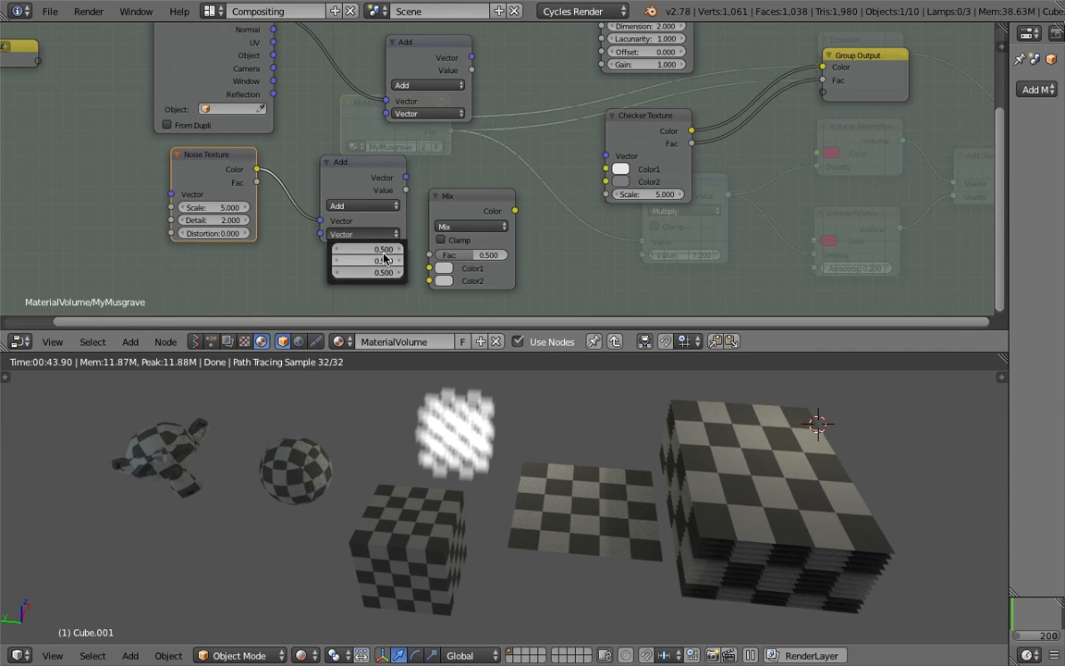
pyautogui.click(365, 163)
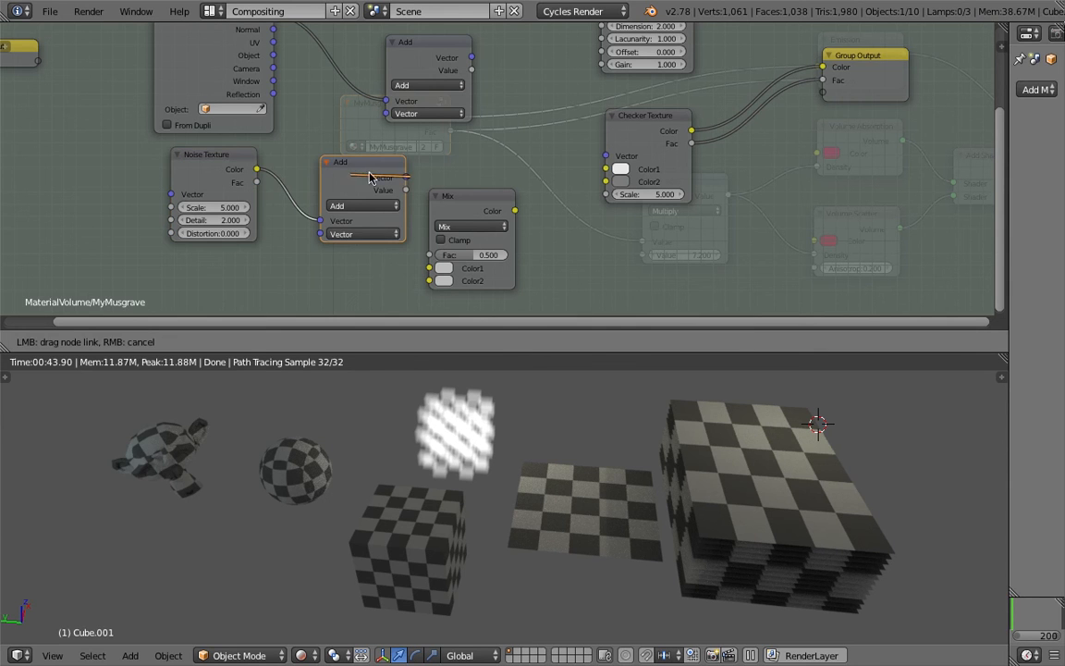
pyautogui.moveTo(392, 176)
pyautogui.mouseDown()
pyautogui.moveTo(357, 181)
pyautogui.moveTo(385, 113)
pyautogui.mouseUp()
pyautogui.scroll(-1, 398, 153)
pyautogui.moveTo(397, 153); pyautogui.dragTo(386, 178, button='middle')
pyautogui.moveTo(443, 96); pyautogui.dragTo(563, 188)
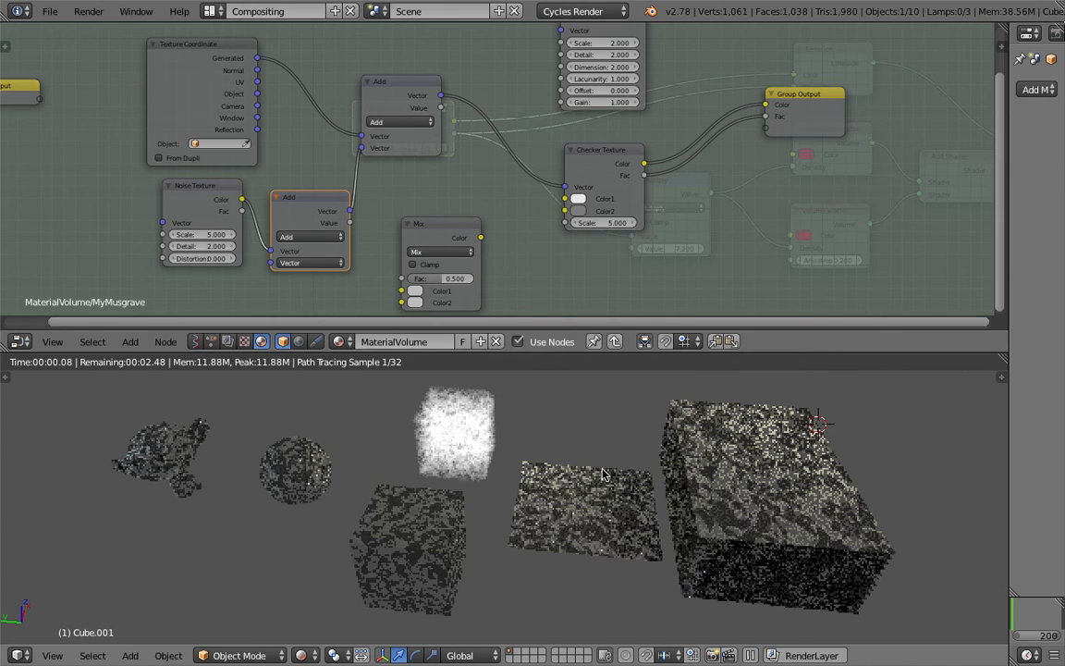
# Step: Set the Noise Texture's Scale to 0
pyautogui.moveTo(618, 491); pyautogui.dragTo(609, 528, button='middle')
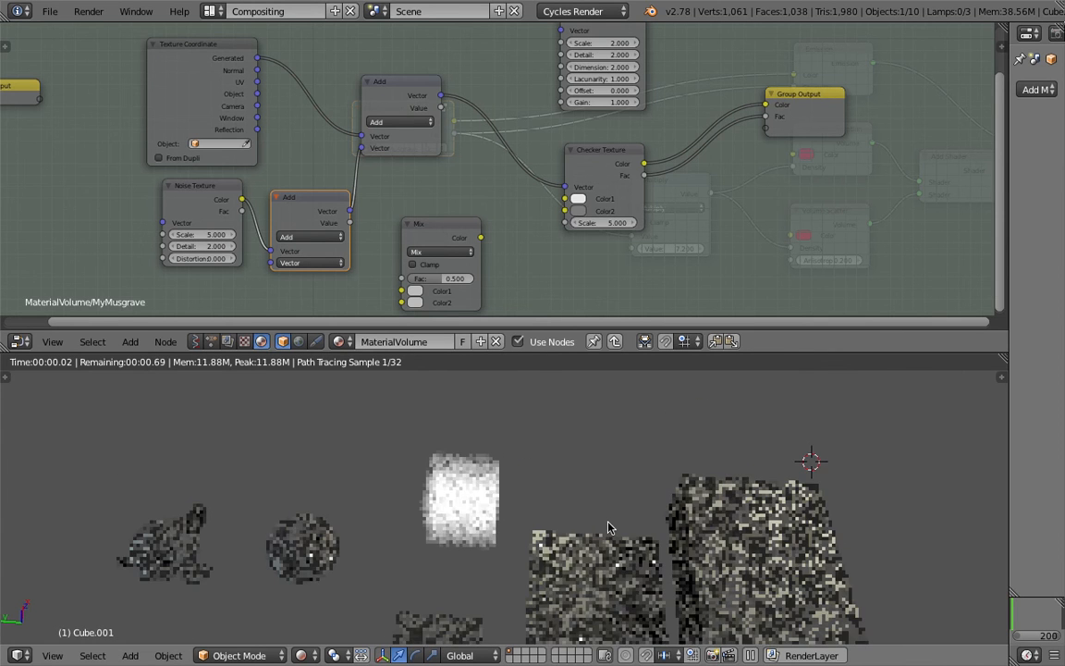
pyautogui.scroll(5, 608, 528)
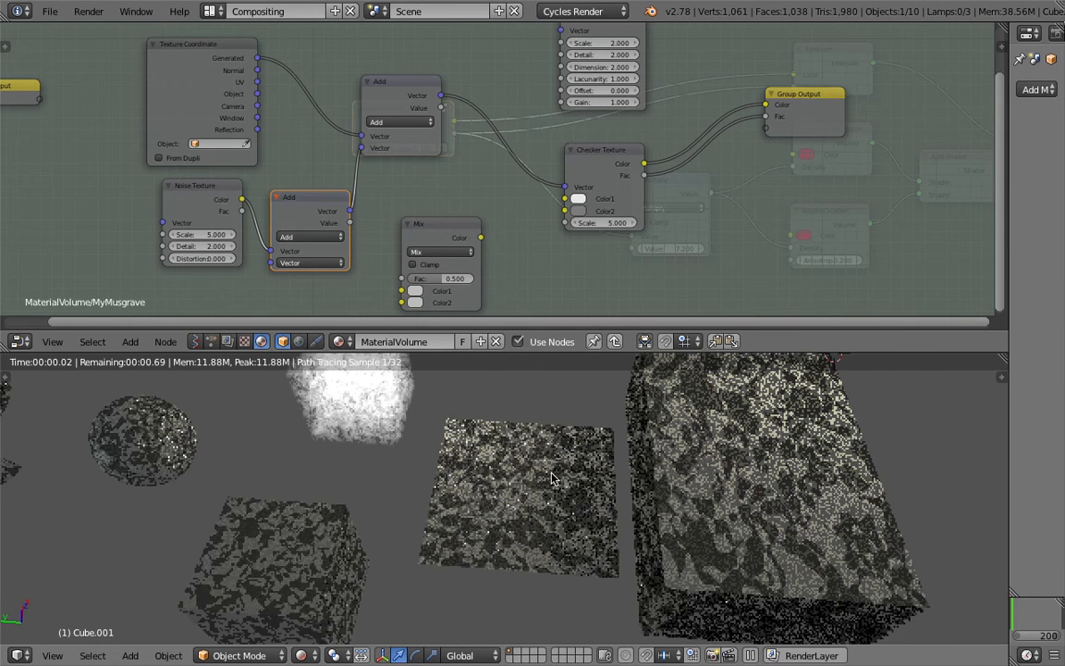
pyautogui.click(212, 233)
pyautogui.write('0')
pyautogui.press('Return')
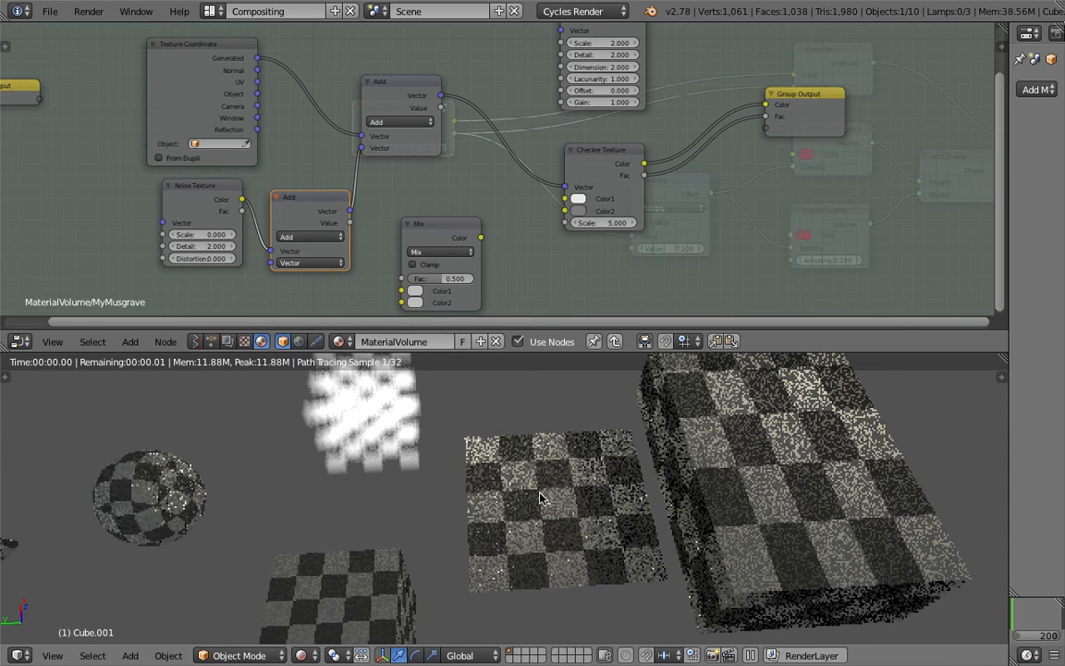
# Step: Switch the viewport to Solid shading, reframe all the objects and return to Rendered shading
pyautogui.moveTo(586, 534); pyautogui.dragTo(490, 522, button='middle')
pyautogui.click(315, 655)
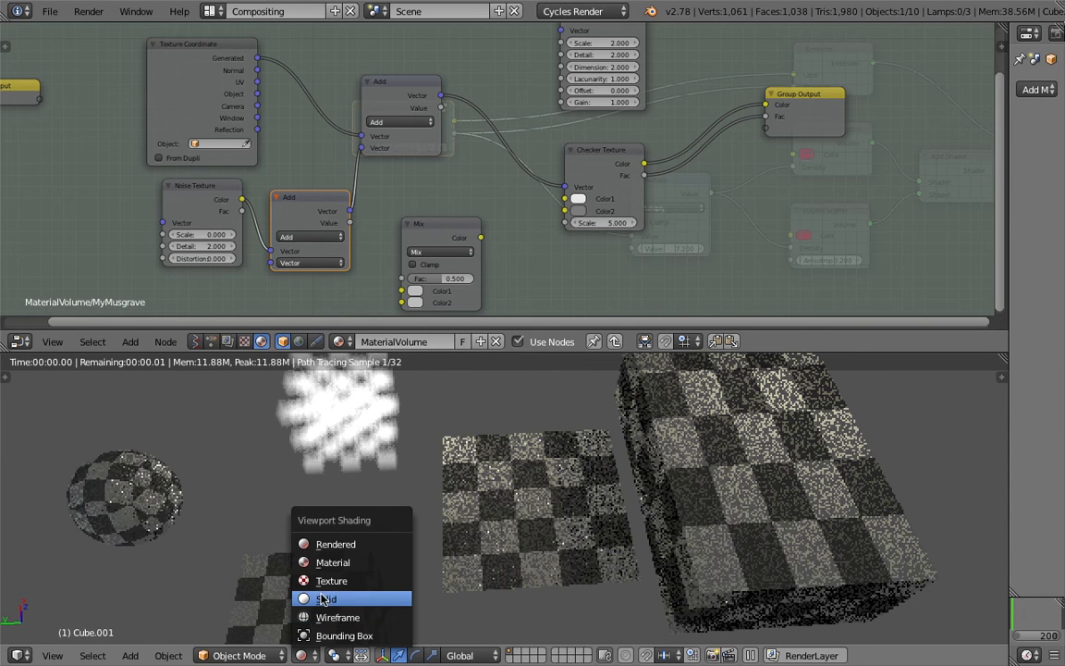
pyautogui.click(320, 598)
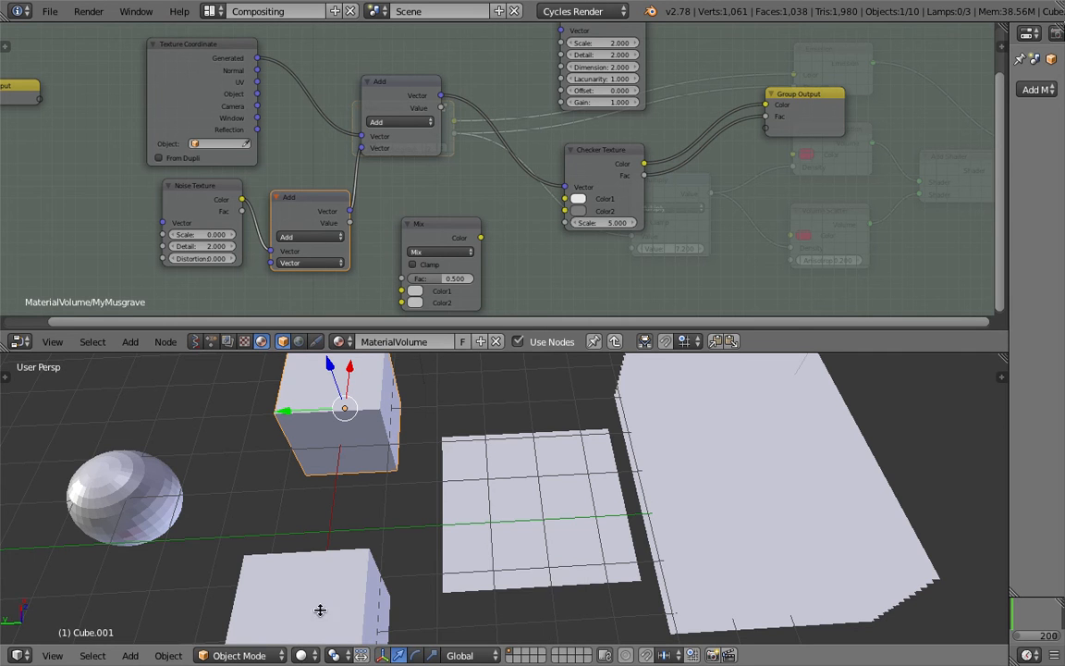
pyautogui.moveTo(321, 611); pyautogui.dragTo(350, 583, button='middle')
pyautogui.scroll(-5, 349, 583)
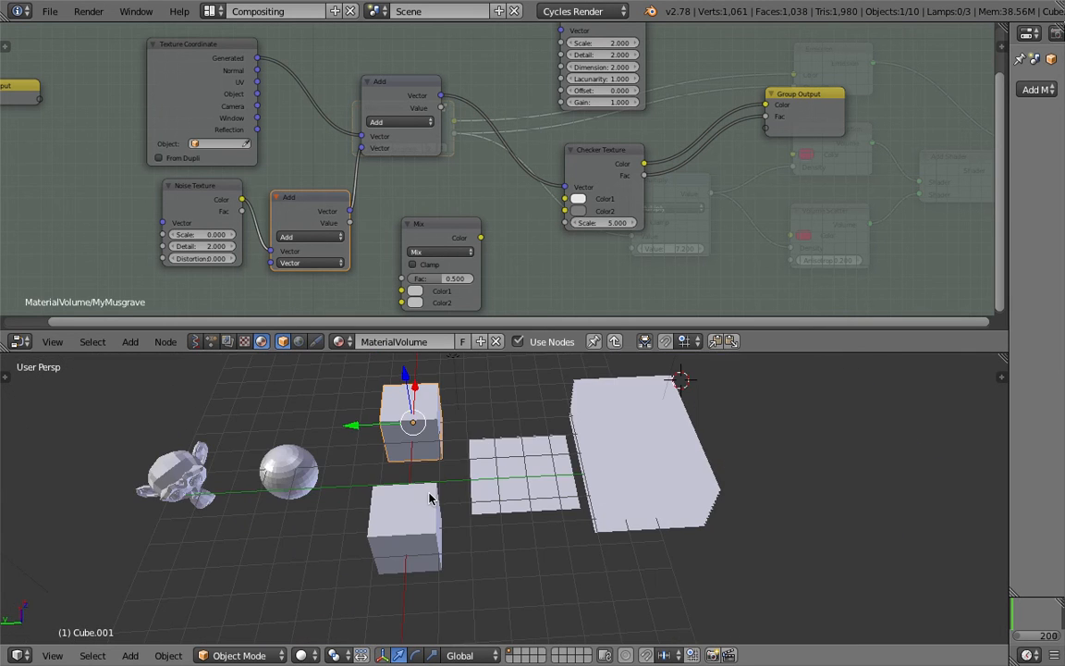
pyautogui.moveTo(429, 470); pyautogui.dragTo(322, 625, button='middle')
pyautogui.click(301, 654)
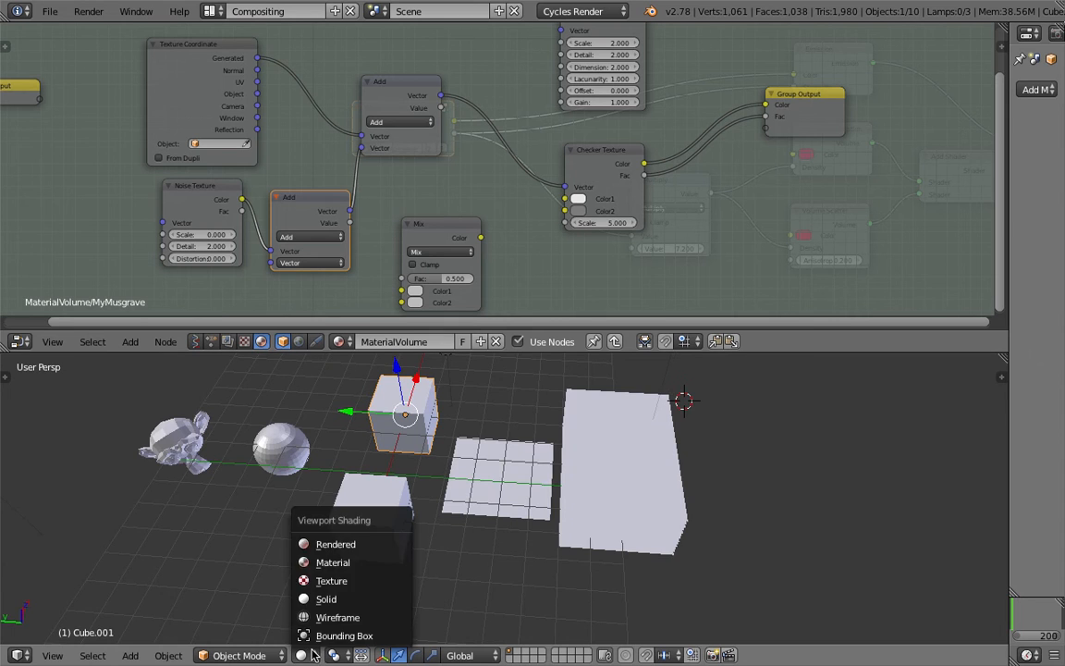
pyautogui.click(374, 545)
pyautogui.moveTo(450, 496); pyautogui.dragTo(470, 478, button='middle')
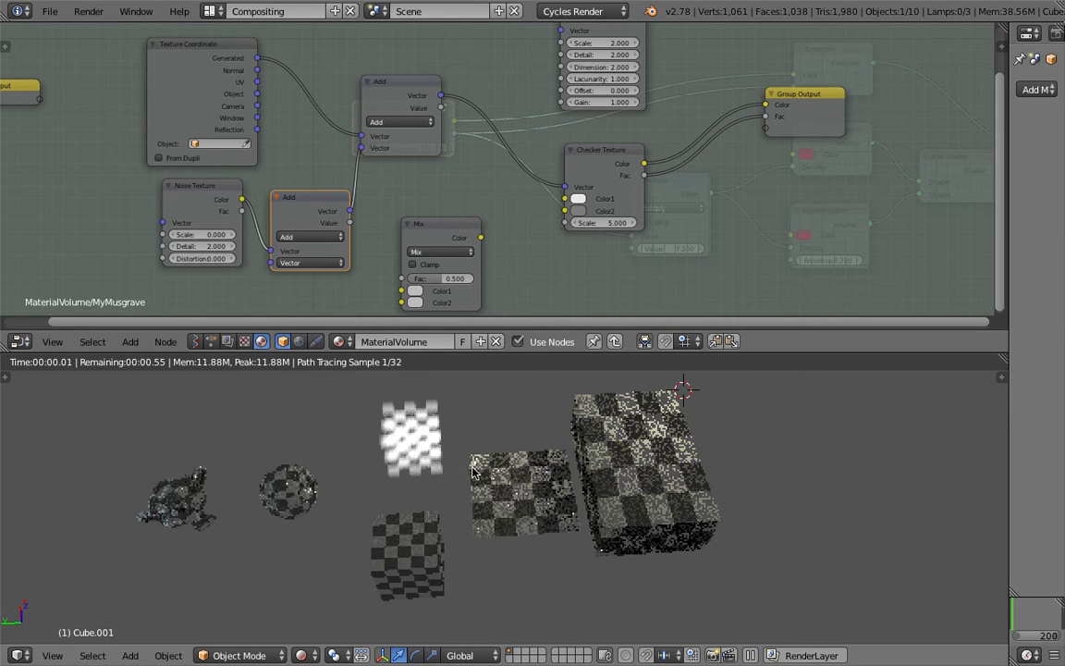
pyautogui.scroll(2, 471, 472)
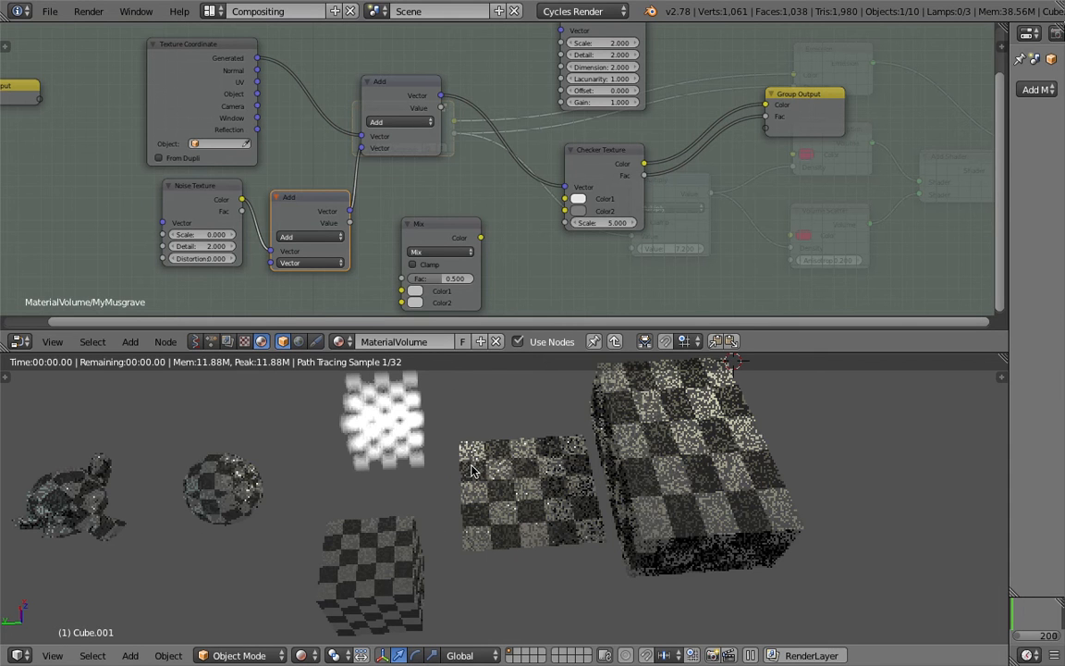
# Step: Pause and resume the viewport preview render, and examine the sample counts in the render Sampling settings
pyautogui.click(749, 656)
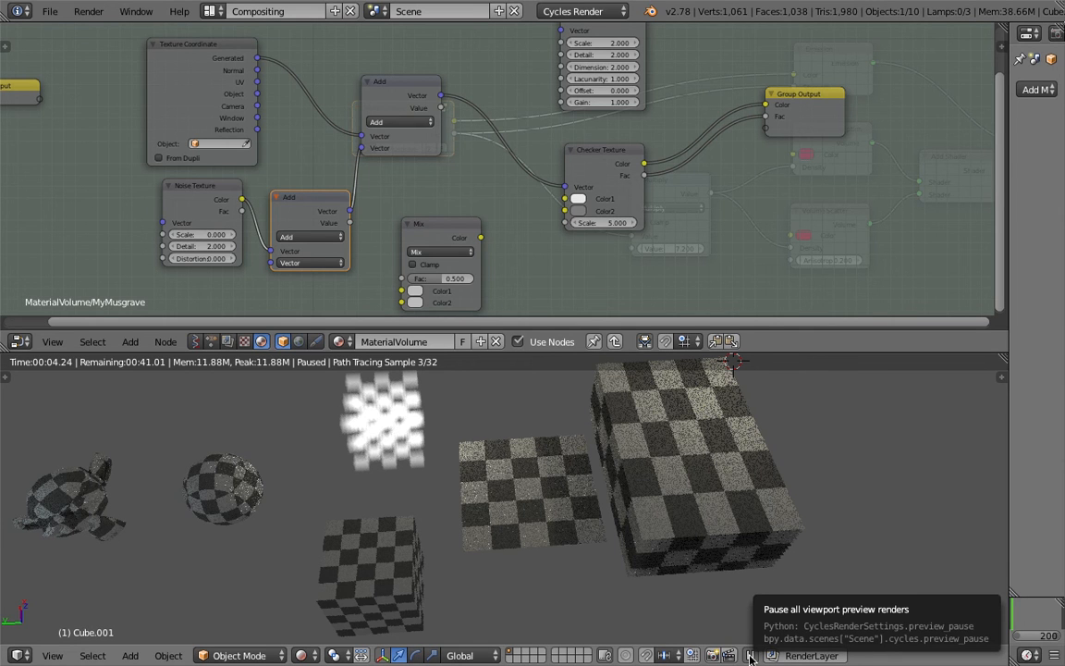
pyautogui.click(750, 656)
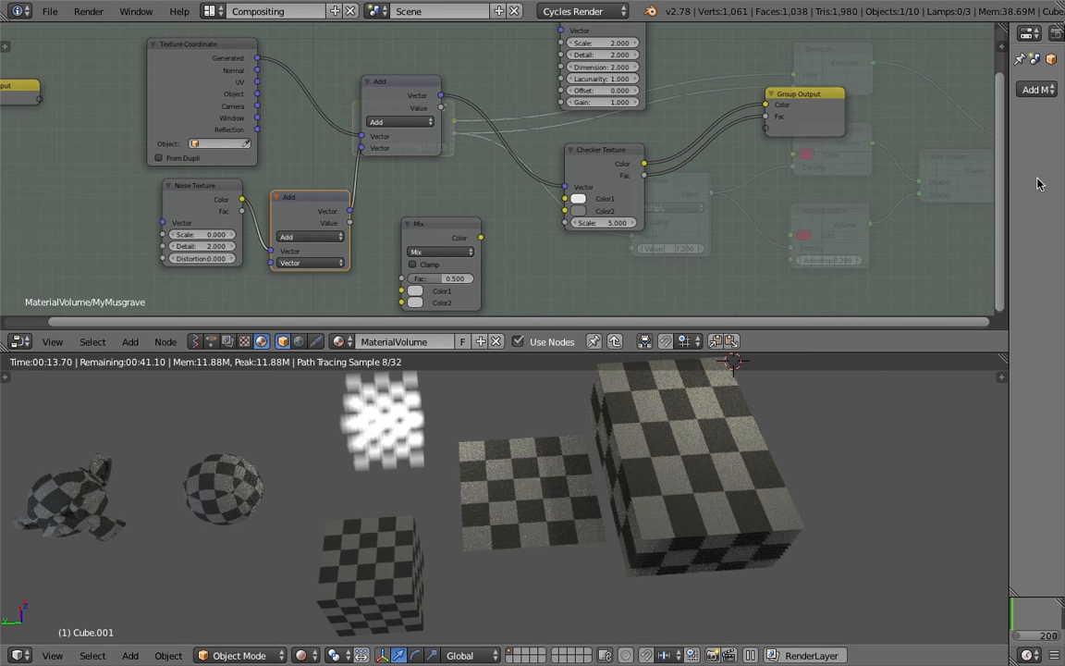
pyautogui.moveTo(1008, 169); pyautogui.dragTo(892, 159)
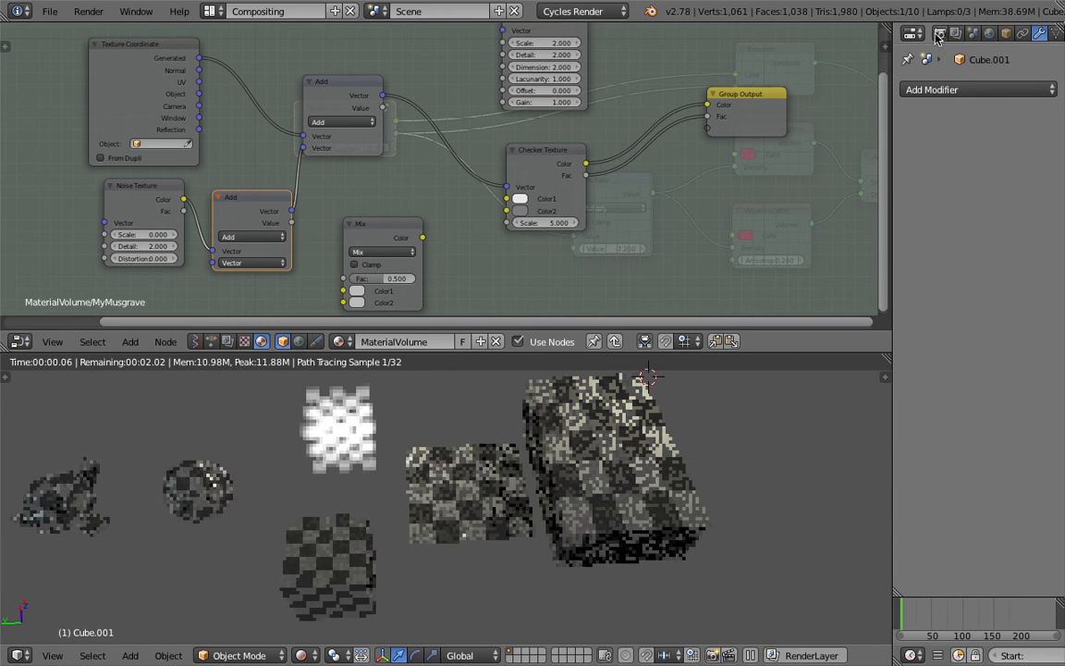
pyautogui.click(939, 34)
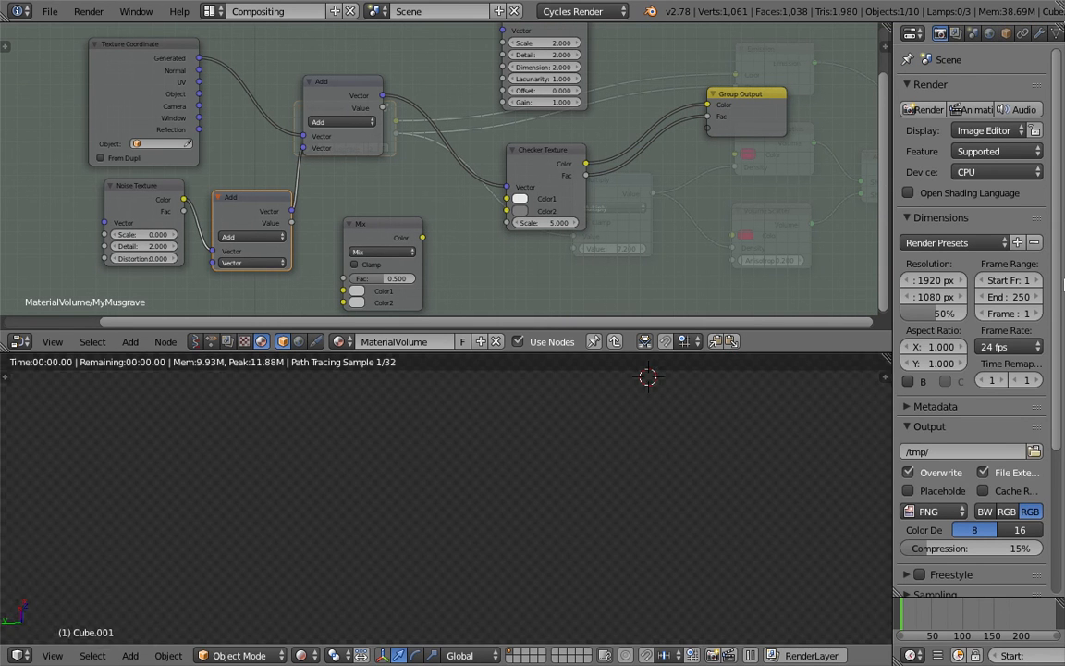
pyautogui.scroll(-4, 956, 275)
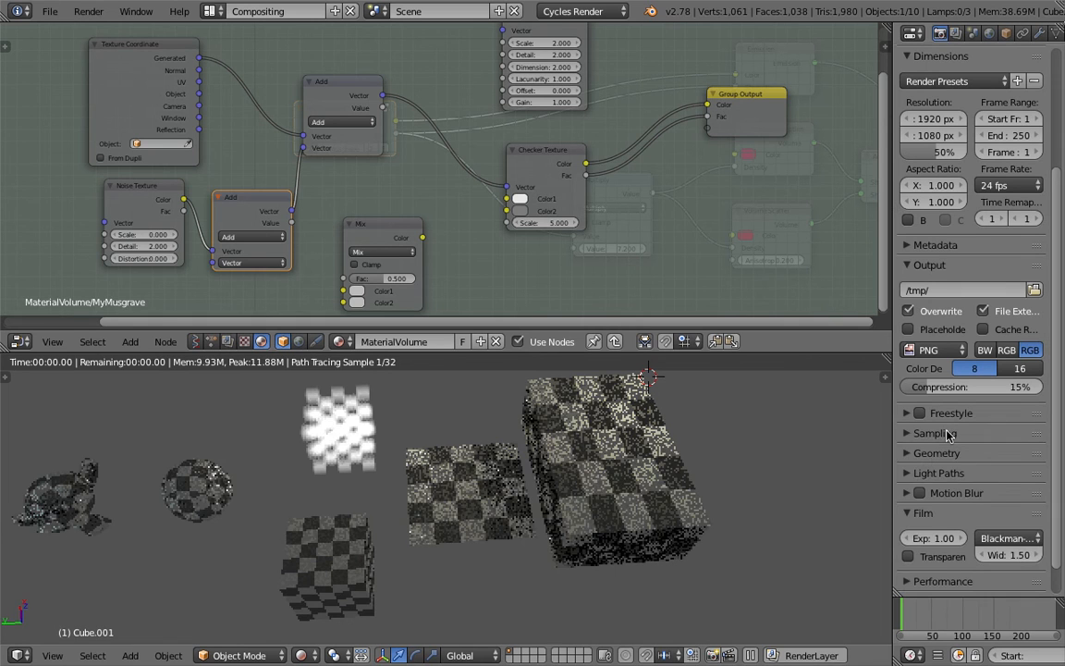
pyautogui.click(936, 432)
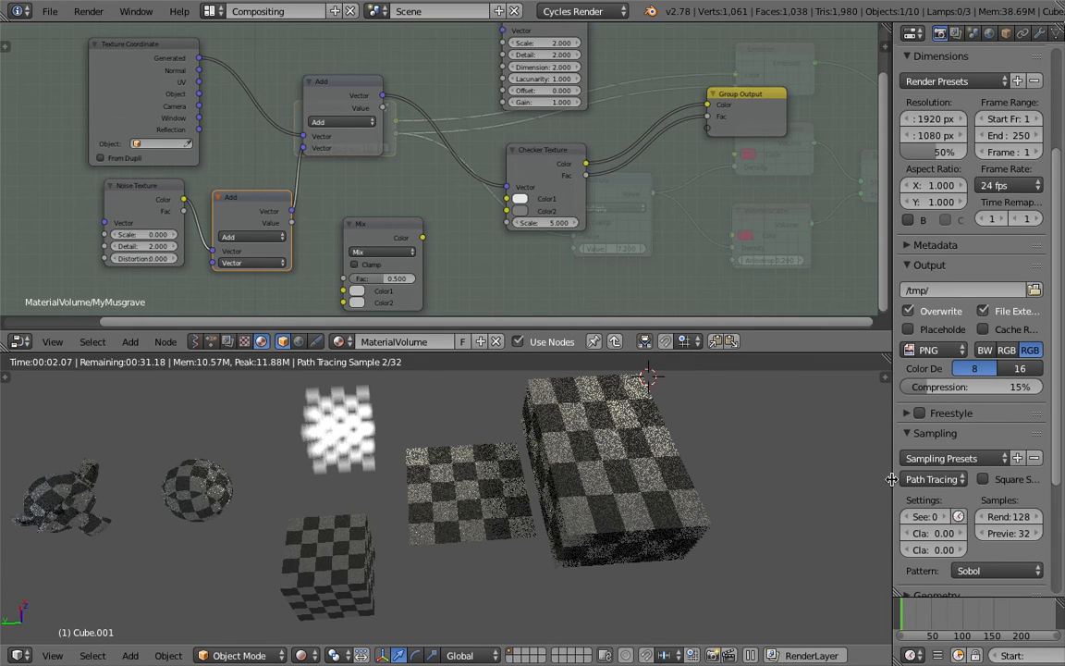
pyautogui.moveTo(893, 484); pyautogui.dragTo(767, 484)
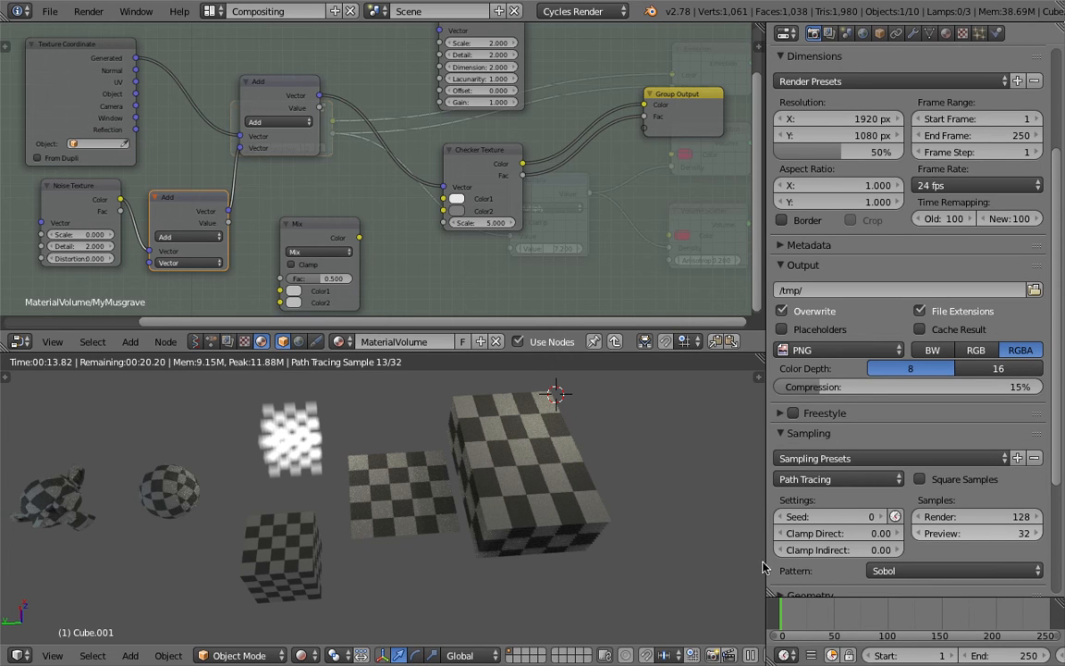
pyautogui.moveTo(766, 402); pyautogui.dragTo(1037, 407)
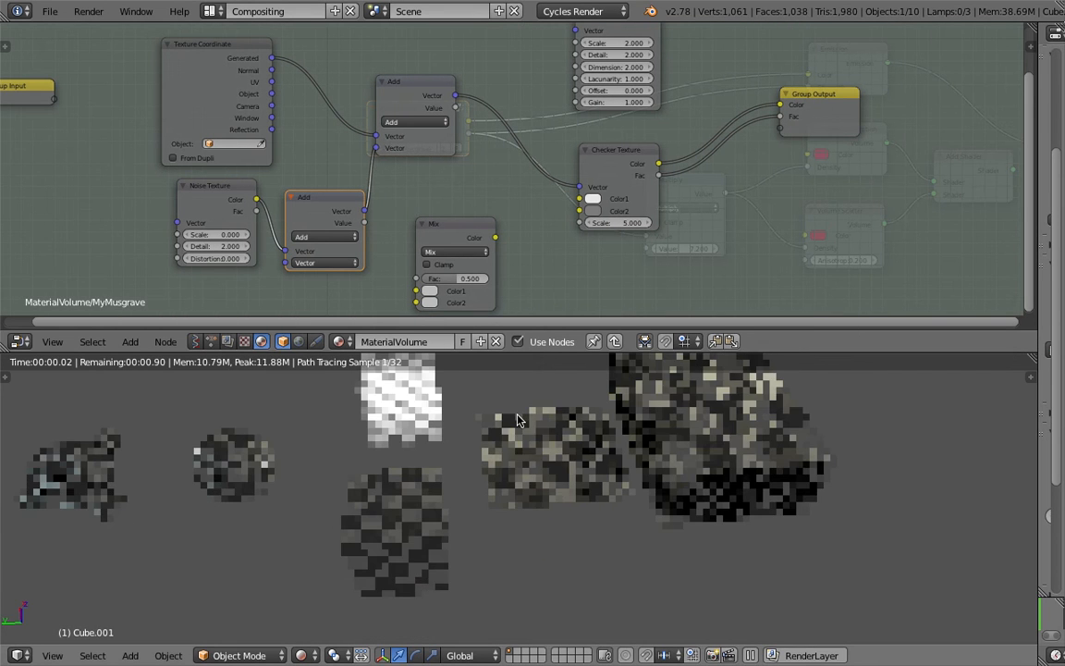
# Step: Move the lower Add node slightly upward beside the Noise Texture
pyautogui.scroll(2, 288, 181)
pyautogui.scroll(-5, 294, 174)
pyautogui.moveTo(270, 185); pyautogui.dragTo(300, 193, button='middle')
pyautogui.moveTo(367, 206); pyautogui.dragTo(368, 190)
pyautogui.scroll(1, 351, 199)
pyautogui.moveTo(350, 199); pyautogui.dragTo(340, 200, button='middle')
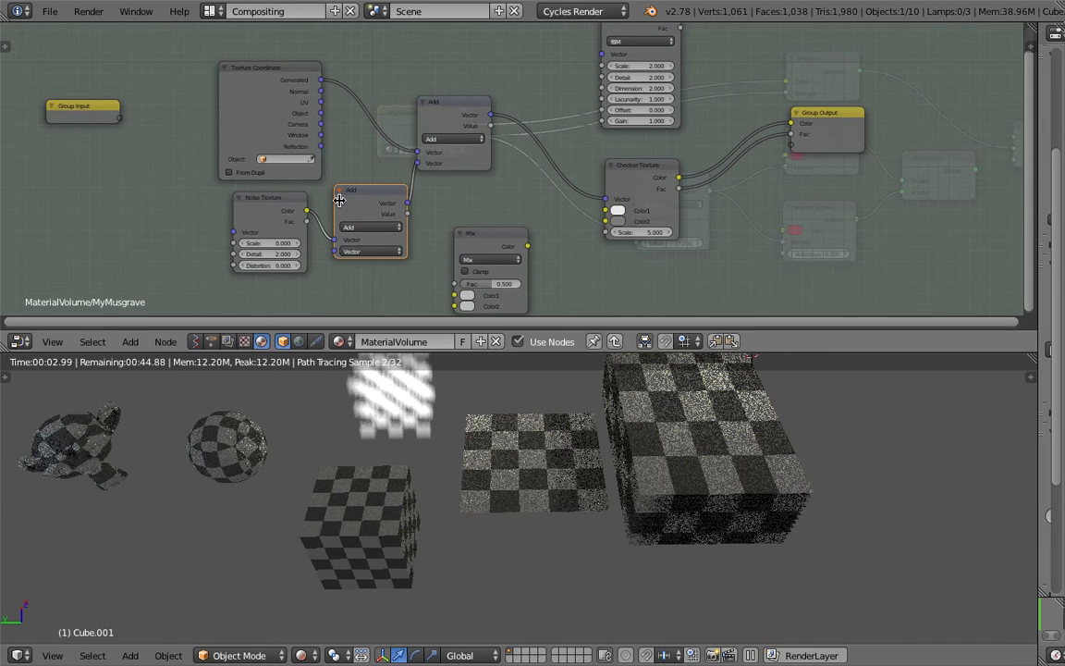
pyautogui.scroll(2, 250, 225)
pyautogui.moveTo(250, 226); pyautogui.dragTo(267, 206, button='middle')
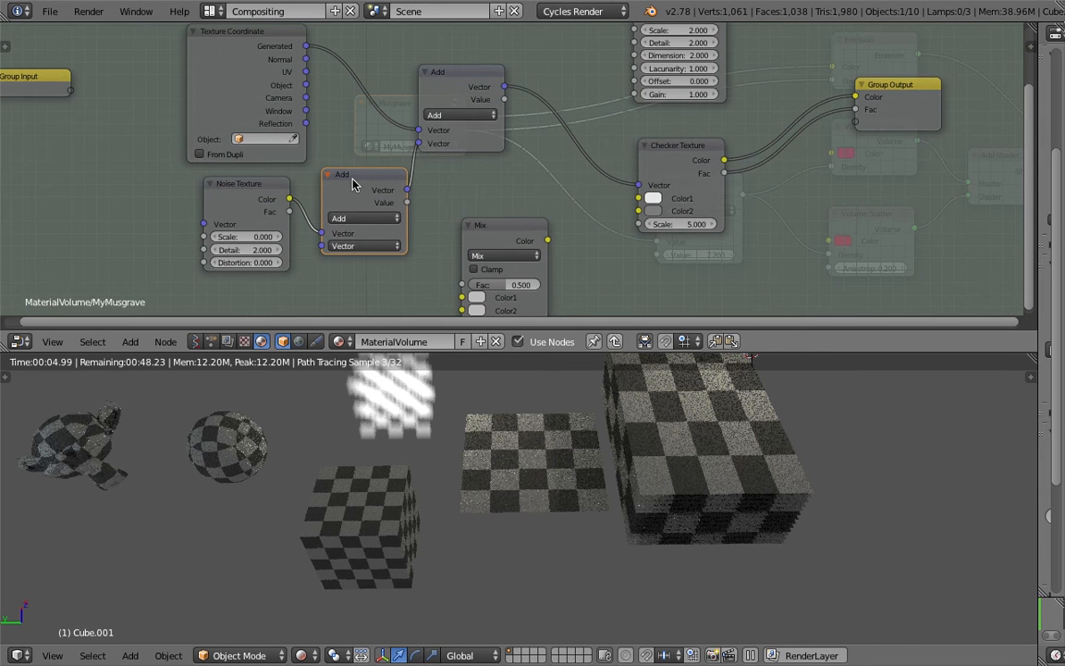
pyautogui.moveTo(356, 185); pyautogui.dragTo(355, 185)
pyautogui.scroll(1, 339, 199)
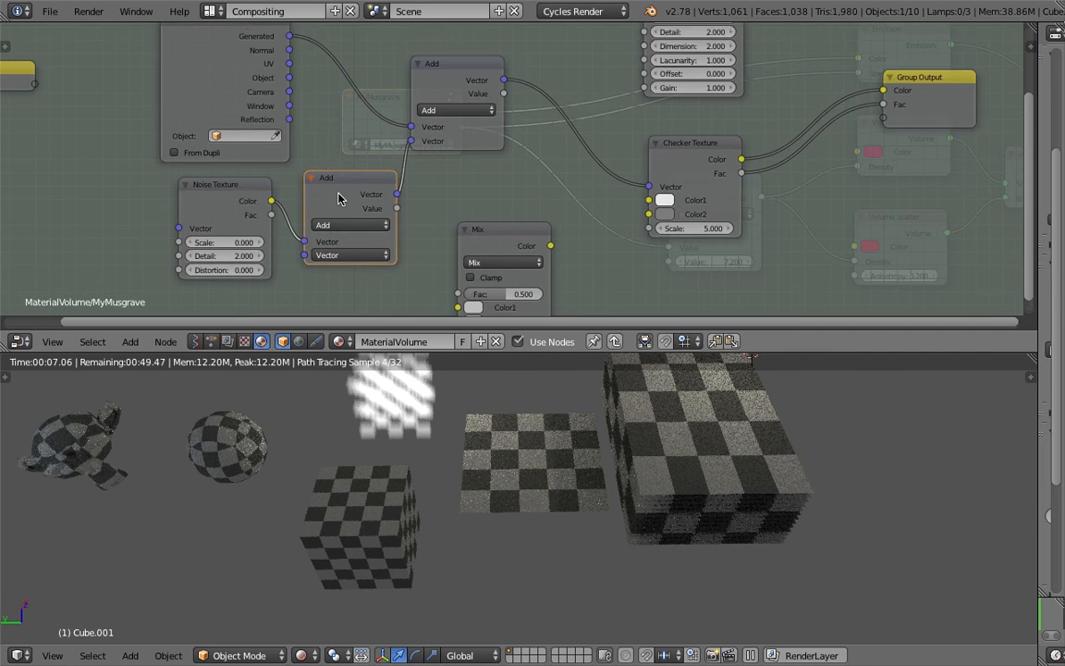
pyautogui.moveTo(338, 199); pyautogui.dragTo(362, 184, button='middle')
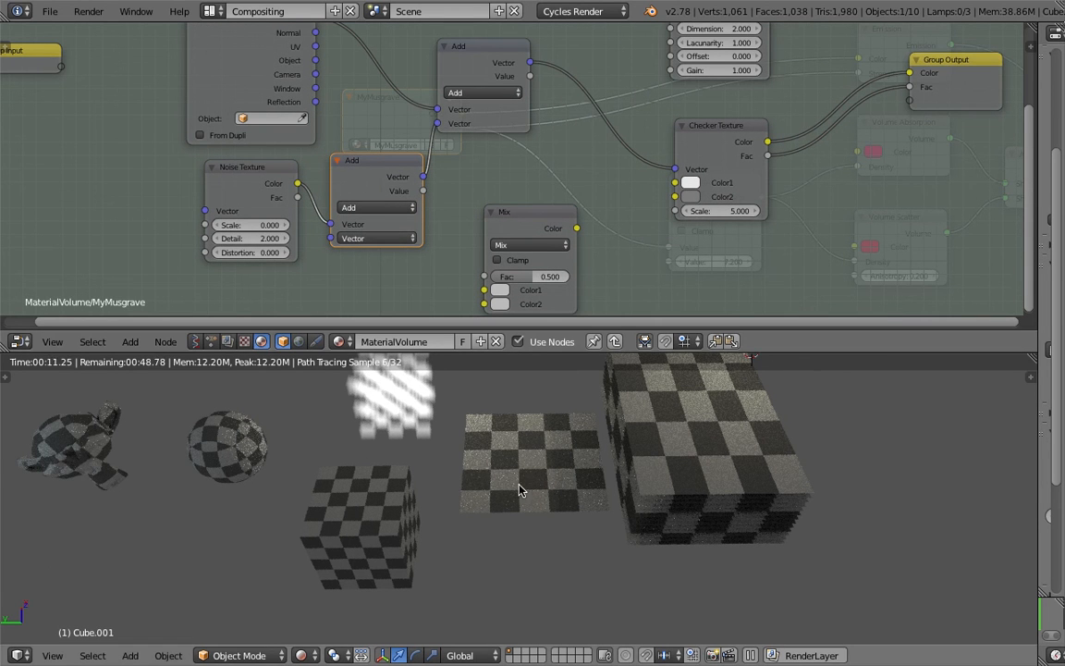
pyautogui.moveTo(521, 484); pyautogui.dragTo(535, 484, button='middle')
# Step: Adjust the lower Add node's second input vector and move the Noise Texture farther from that node
pyautogui.click(373, 239)
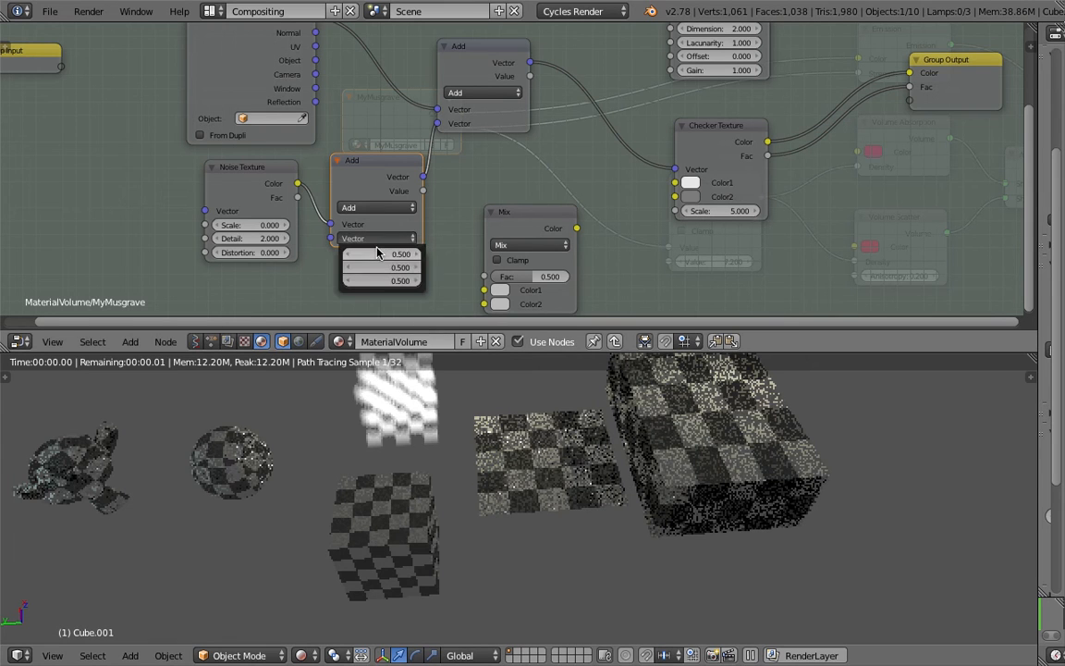
pyautogui.moveTo(378, 253); pyautogui.dragTo(457, 282)
pyautogui.moveTo(292, 174); pyautogui.dragTo(266, 176)
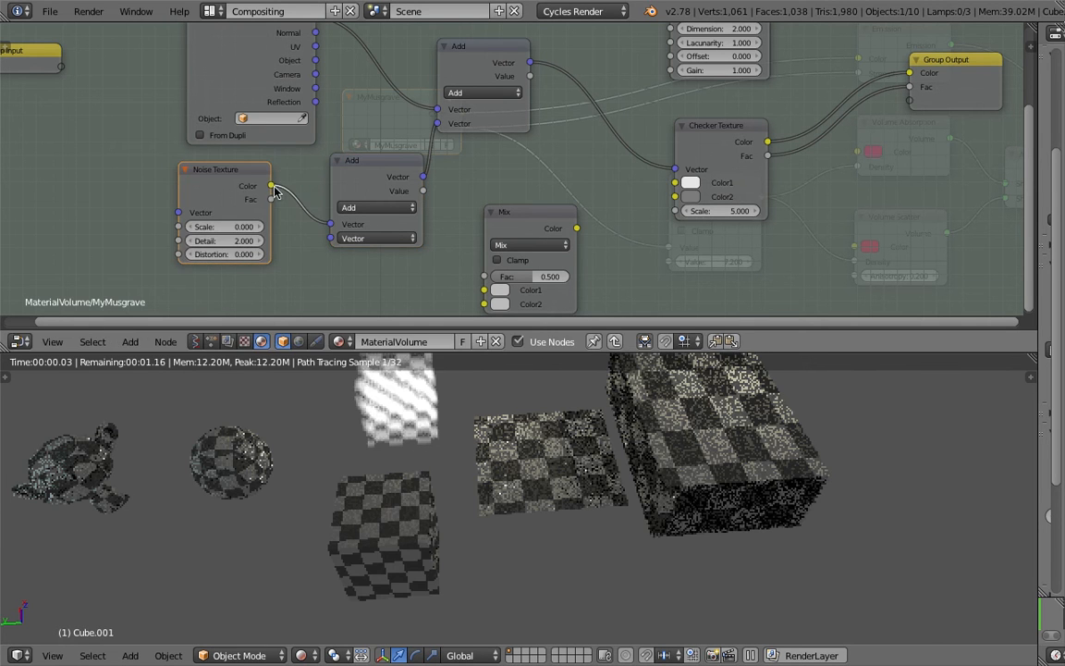
# Step: Try the Dot Product, Cross Product and Average operations on the lower Add node and restore its Add operation
pyautogui.click(361, 209)
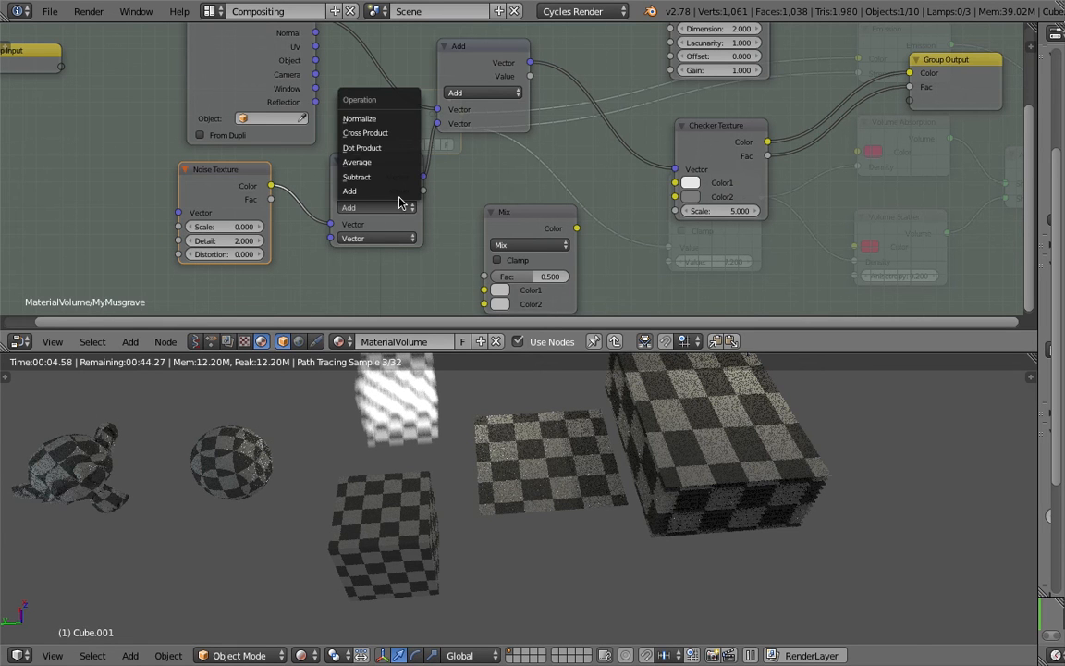
pyautogui.click(378, 149)
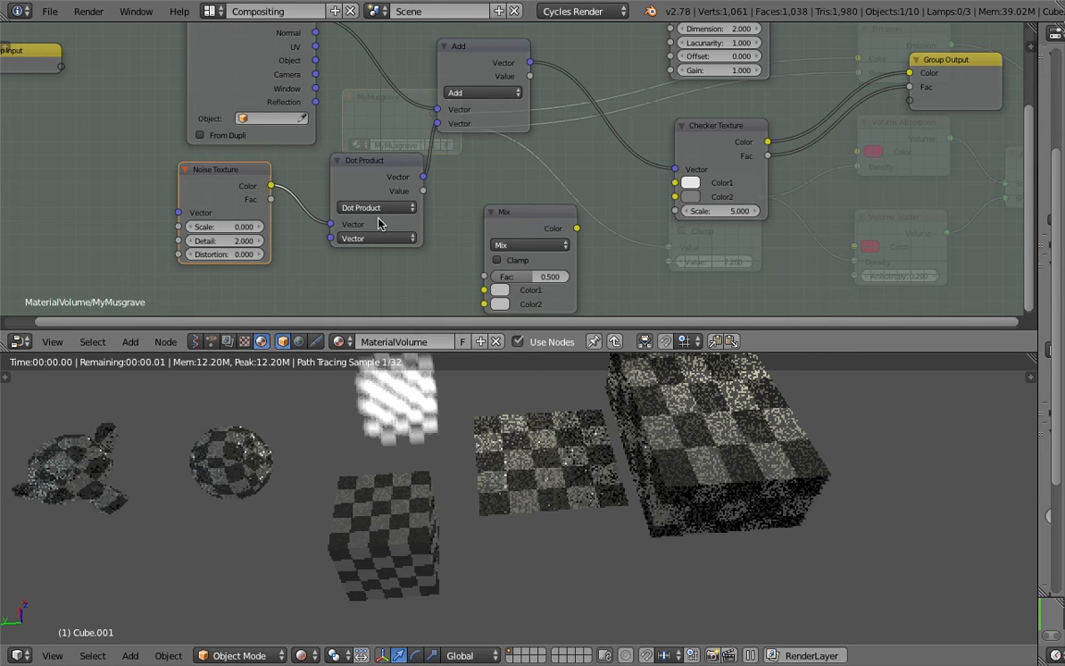
pyautogui.click(375, 207)
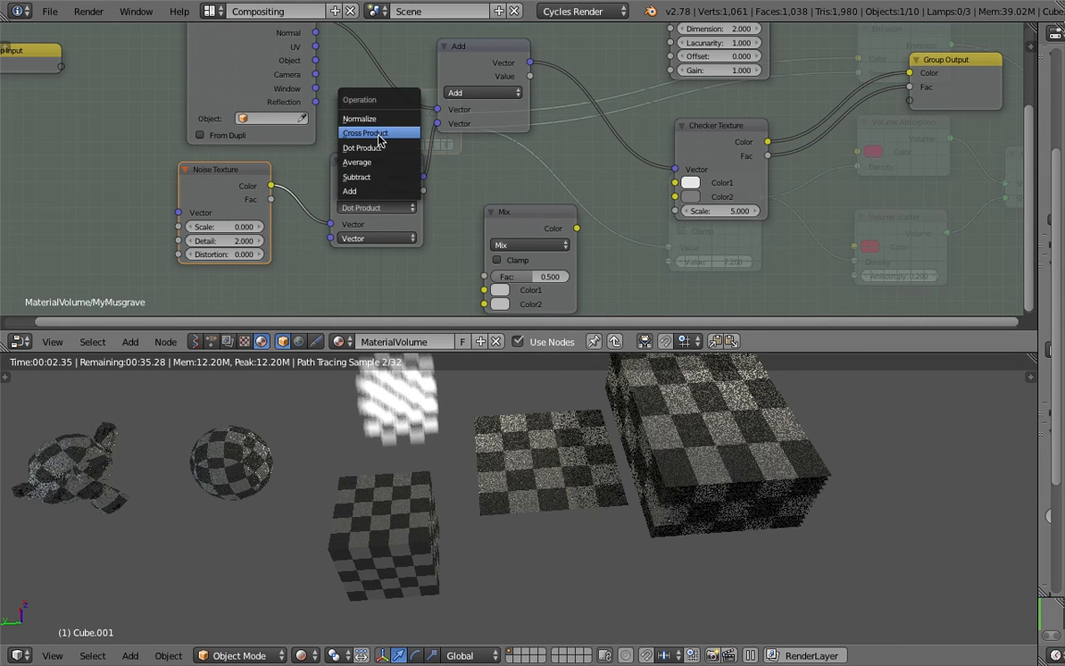
pyautogui.click(382, 135)
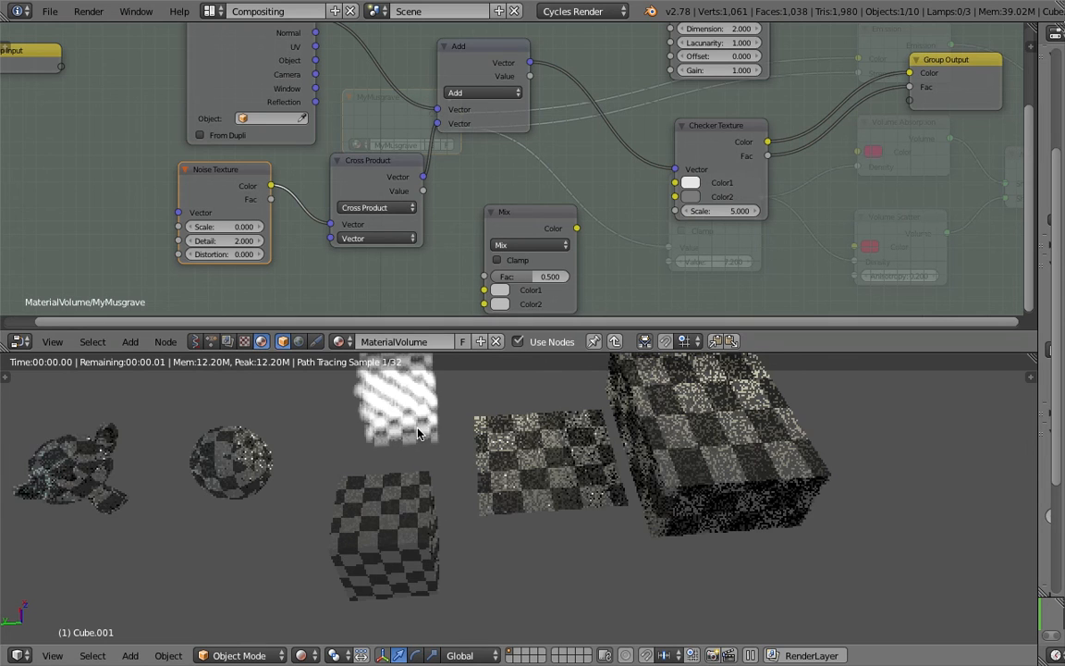
pyautogui.click(377, 207)
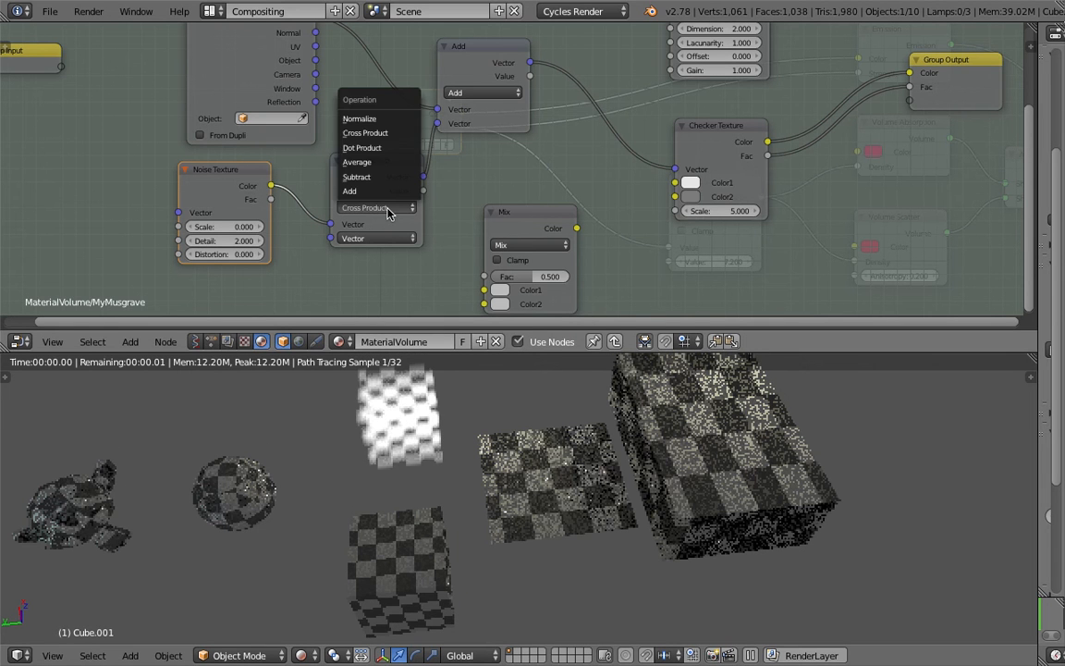
pyautogui.click(375, 162)
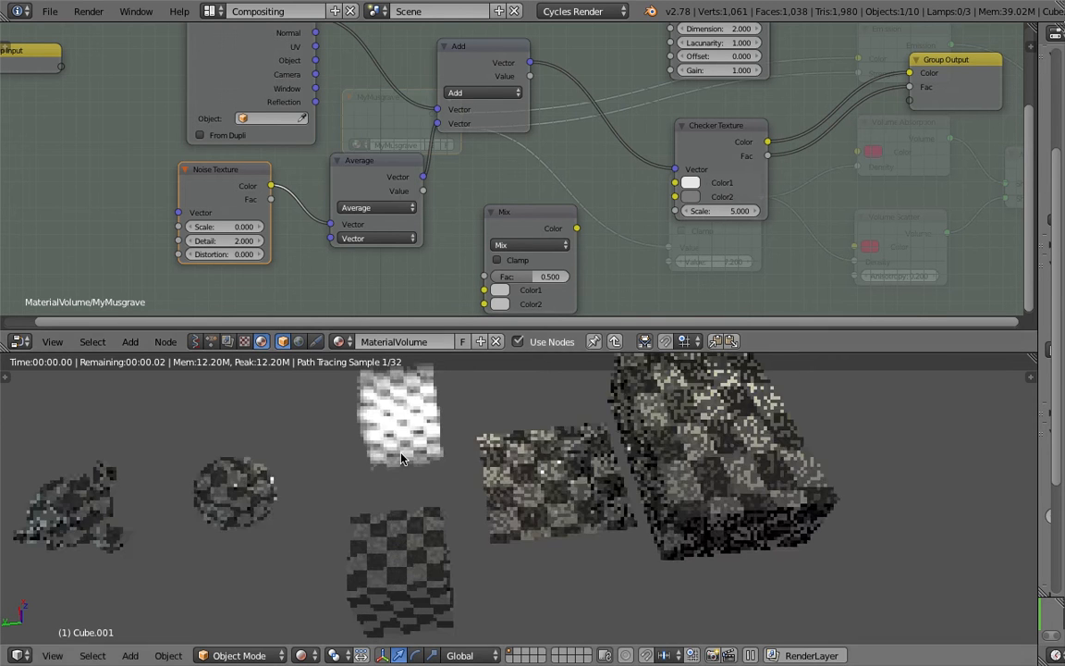
pyautogui.click(366, 207)
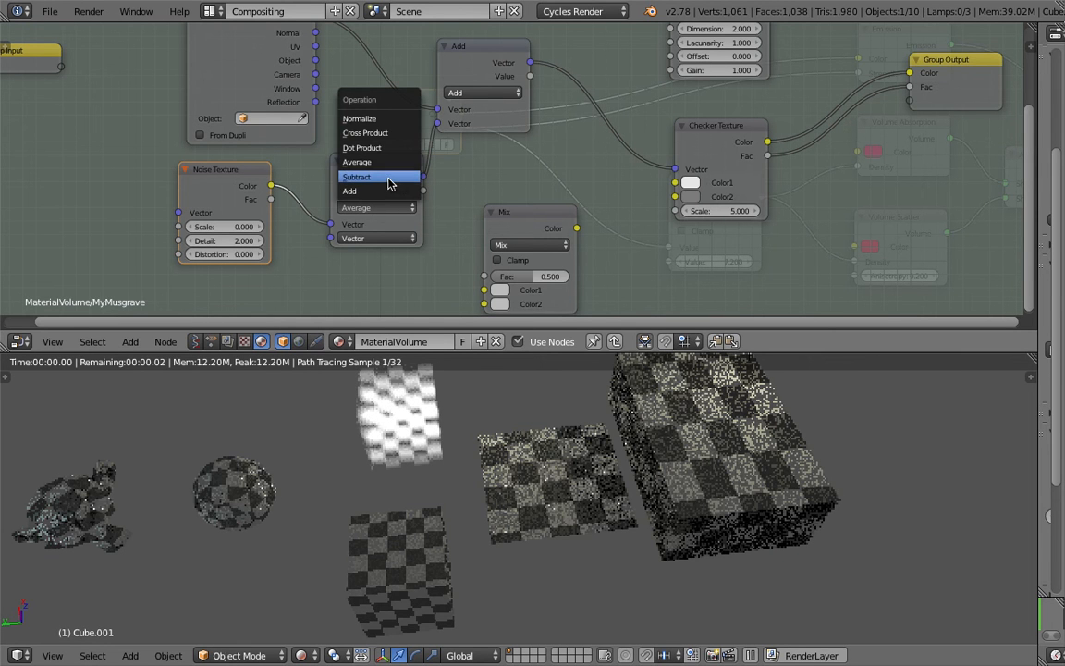
pyautogui.click(390, 191)
# Step: Set the first component of the lower Add node's second input vector to 2.4
pyautogui.click(379, 238)
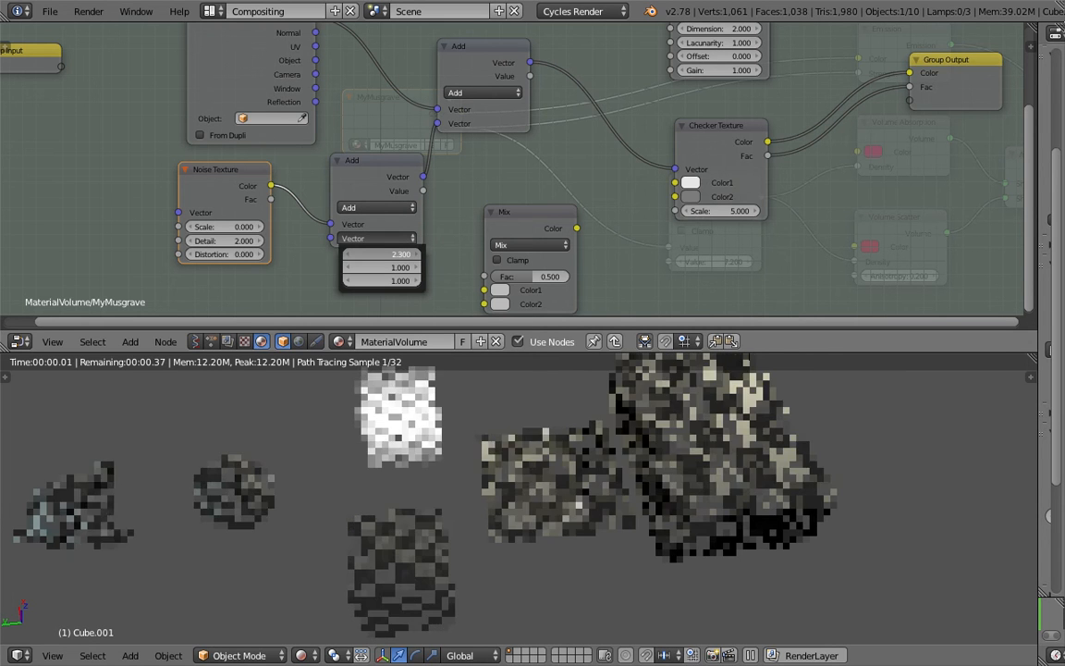
pyautogui.moveTo(386, 255); pyautogui.dragTo(396, 255)
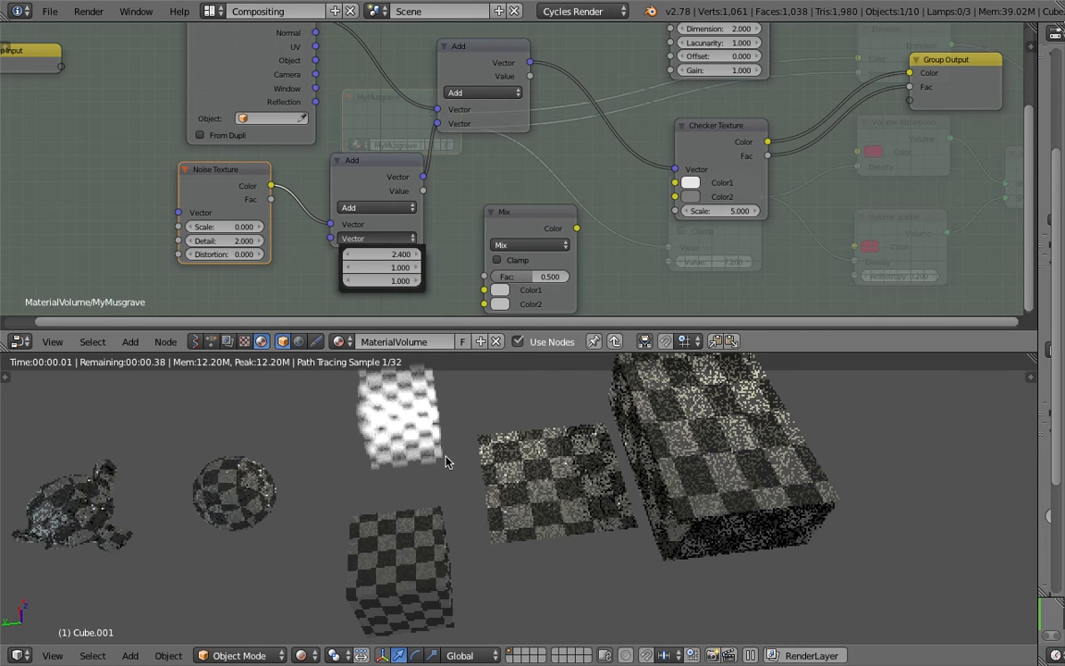
# Step: Link the upper Add node's Vector output to the Musgrave Texture's Vector, and the Musgrave Color output to the Group Output's Color
pyautogui.scroll(-1, 506, 220)
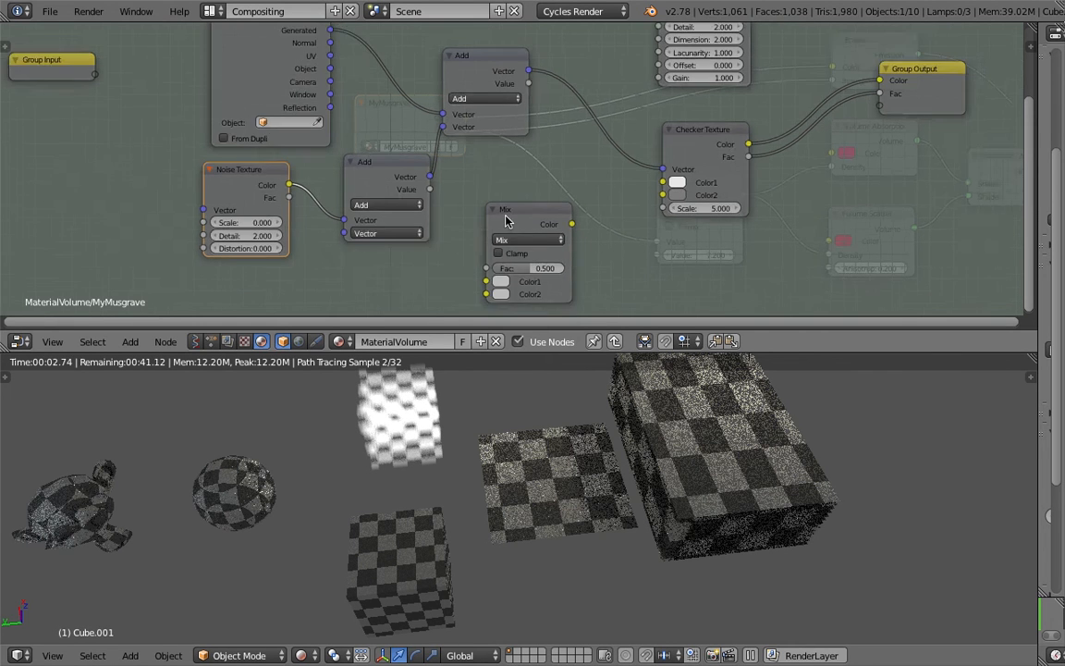
pyautogui.scroll(-1, 505, 221)
pyautogui.moveTo(523, 207); pyautogui.dragTo(448, 243, button='middle')
pyautogui.moveTo(465, 148); pyautogui.dragTo(455, 181, button='middle')
pyautogui.click(578, 208)
pyautogui.moveTo(577, 208); pyautogui.dragTo(525, 154, button='middle')
pyautogui.scroll(-1, 245, 107)
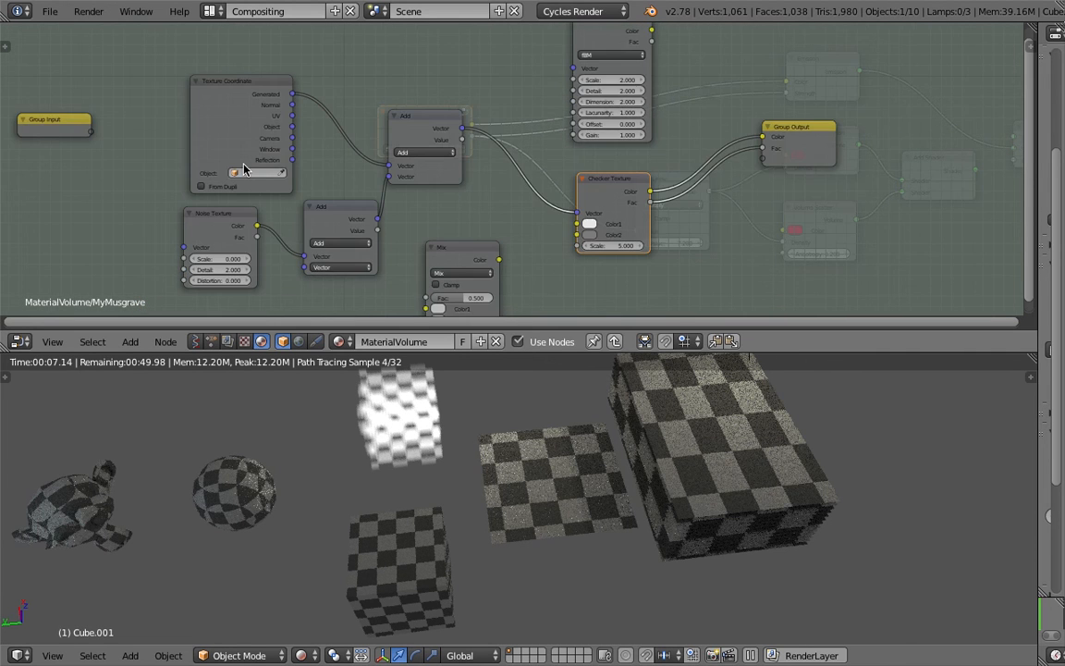
pyautogui.scroll(3, 245, 106)
pyautogui.keyDown('ctrl'); pyautogui.moveTo(269, 181); pyautogui.dragTo(344, 187, button='middle'); pyautogui.keyUp('ctrl')
pyautogui.moveTo(370, 133); pyautogui.dragTo(482, 73)
pyautogui.moveTo(566, 49); pyautogui.dragTo(558, 64, button='middle')
pyautogui.moveTo(550, 52); pyautogui.dragTo(660, 160)
# Step: Change a component of the lower Add node's second input vector
pyautogui.moveTo(379, 155); pyautogui.dragTo(316, 209, button='middle')
pyautogui.scroll(2, 347, 187)
pyautogui.scroll(1, 323, 232)
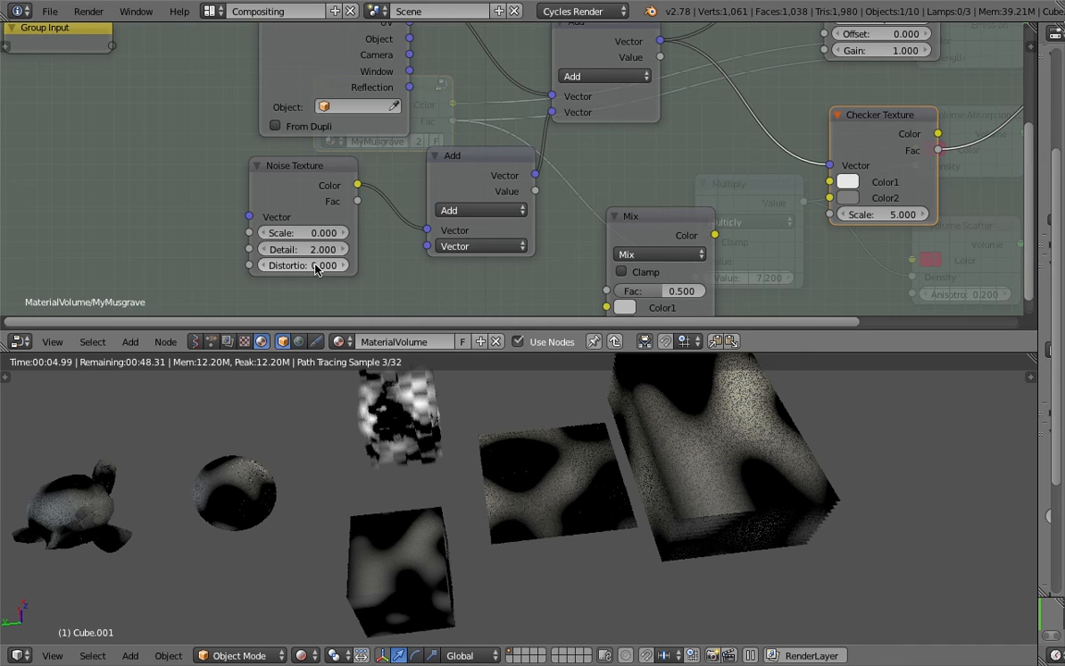
pyautogui.click(466, 246)
pyautogui.moveTo(474, 273)
pyautogui.mouseDown()
pyautogui.moveTo(490, 273)
pyautogui.moveTo(481, 273)
pyautogui.mouseUp()
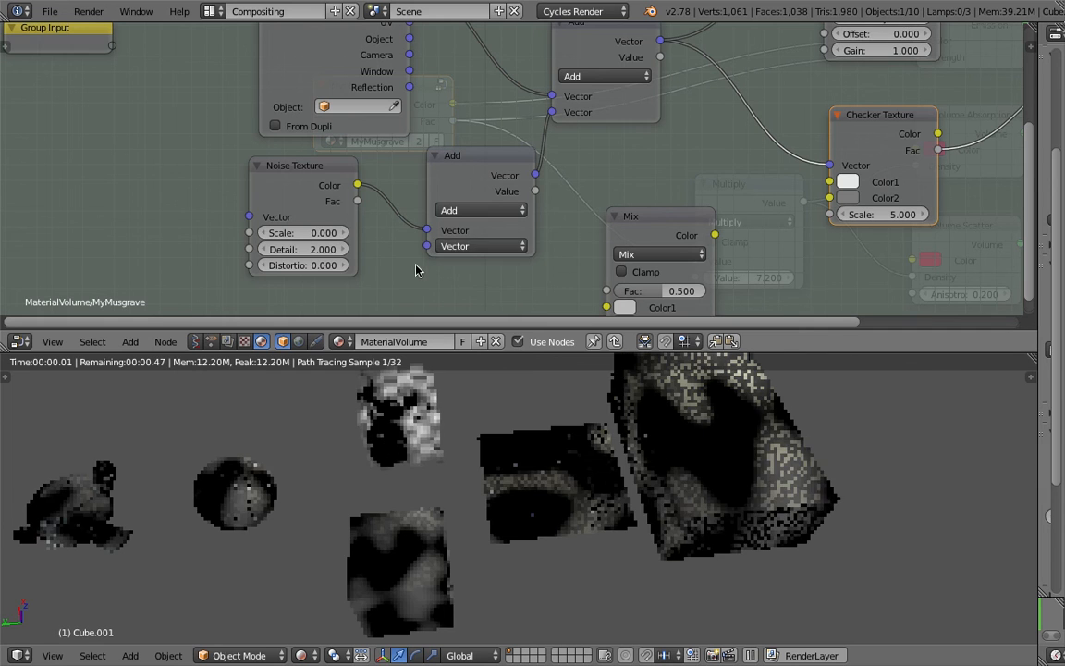
pyautogui.click(467, 246)
# Step: Move the Noise Texture aside, add a Combine XYZ node and link it to the lower Add node's second Vector input
pyautogui.moveTo(322, 201); pyautogui.dragTo(301, 193)
pyautogui.hotkey('shift', 'a')
pyautogui.click(343, 209)
pyautogui.write('x')
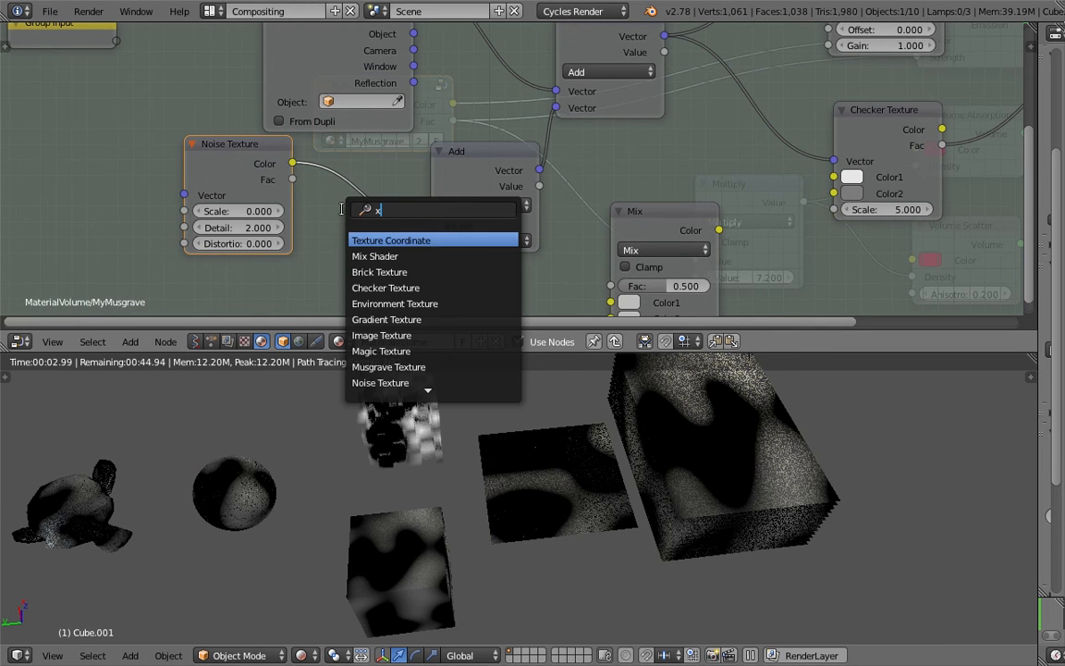
pyautogui.write('yz')
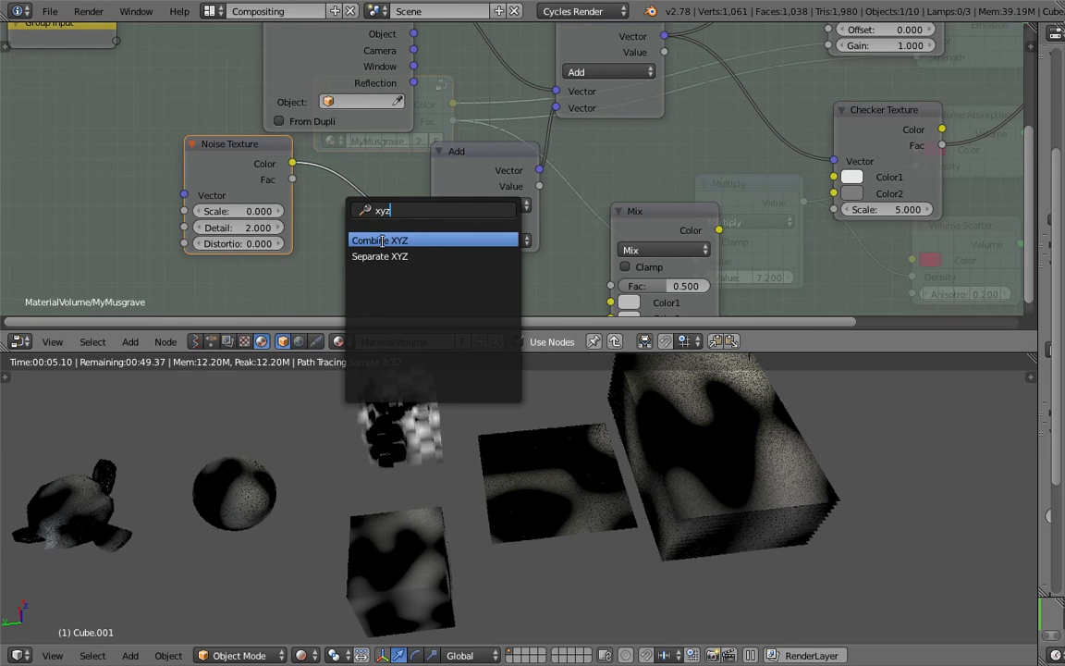
pyautogui.click(381, 241)
pyautogui.click(387, 262)
pyautogui.moveTo(386, 262); pyautogui.dragTo(425, 212, button='middle')
pyautogui.moveTo(424, 212); pyautogui.dragTo(453, 183)
# Step: Set the Combine XYZ node's values to X 1.0, Y 1.2 and Z 0.7
pyautogui.moveTo(384, 234); pyautogui.dragTo(379, 248)
pyautogui.keyDown('ctrl'); pyautogui.scroll(1, 379, 242); pyautogui.keyUp('ctrl')
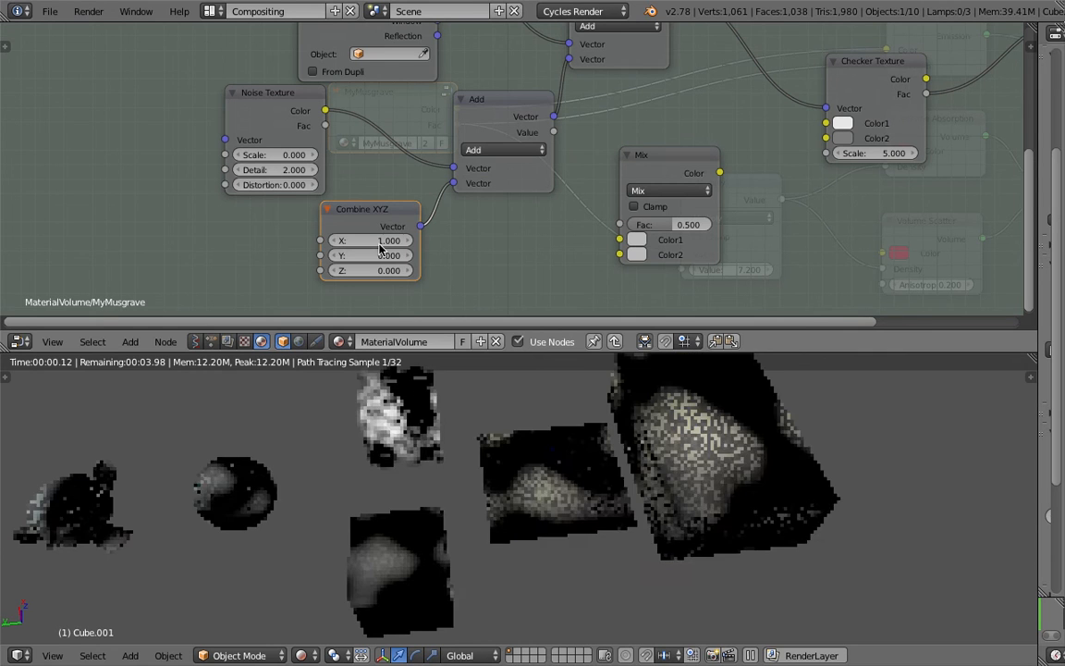
pyautogui.keyDown('ctrl'); pyautogui.scroll(12, 377, 255); pyautogui.keyUp('ctrl')
pyautogui.keyDown('ctrl'); pyautogui.scroll(7, 377, 269); pyautogui.keyUp('ctrl')
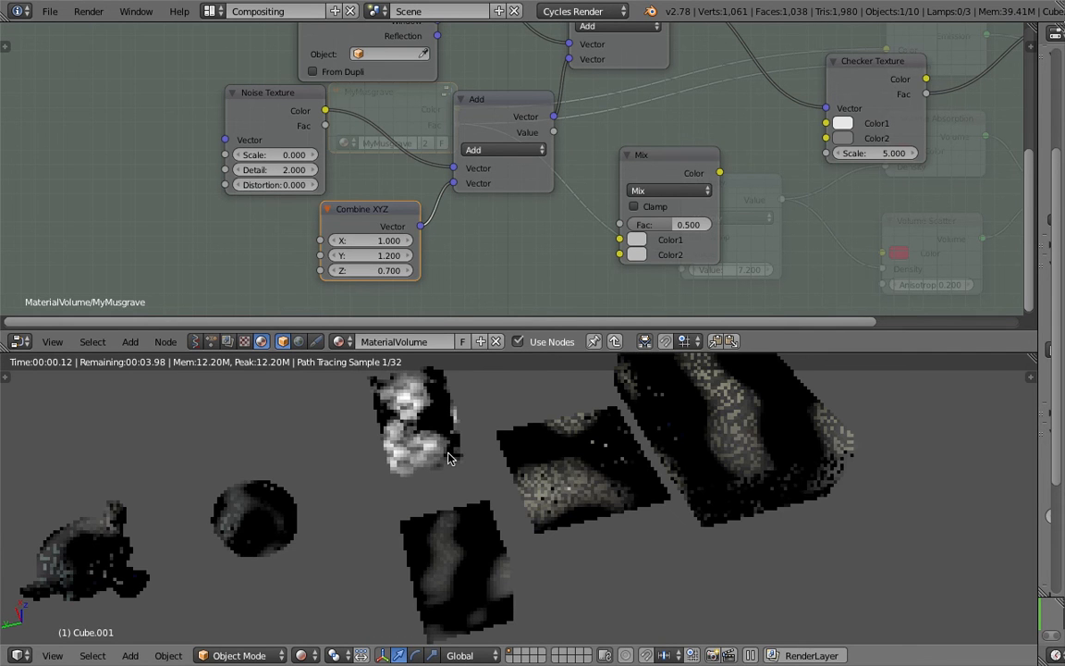
# Step: Inspect the distorted pattern on the rendered objects and set the Musgrave Texture's Scale to 6
pyautogui.moveTo(471, 459); pyautogui.dragTo(488, 417, button='middle')
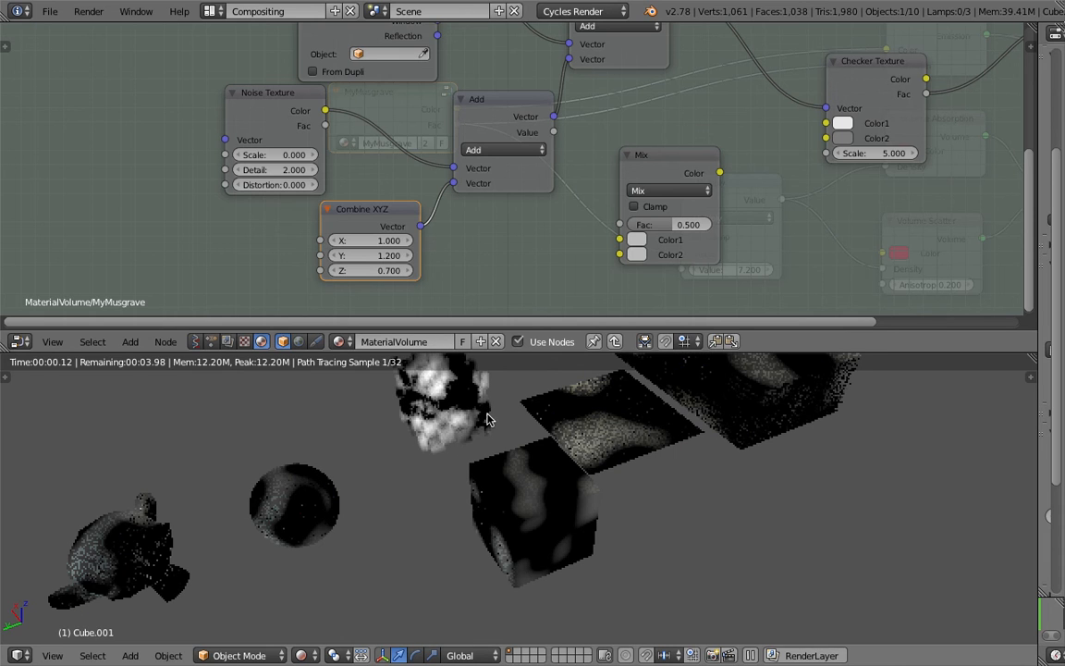
pyautogui.scroll(3, 462, 438)
pyautogui.moveTo(471, 468)
pyautogui.mouseDown(button='middle')
pyautogui.moveTo(397, 435)
pyautogui.moveTo(336, 423)
pyautogui.moveTo(369, 504)
pyautogui.moveTo(365, 487)
pyautogui.moveTo(453, 476)
pyautogui.mouseUp(button='middle')
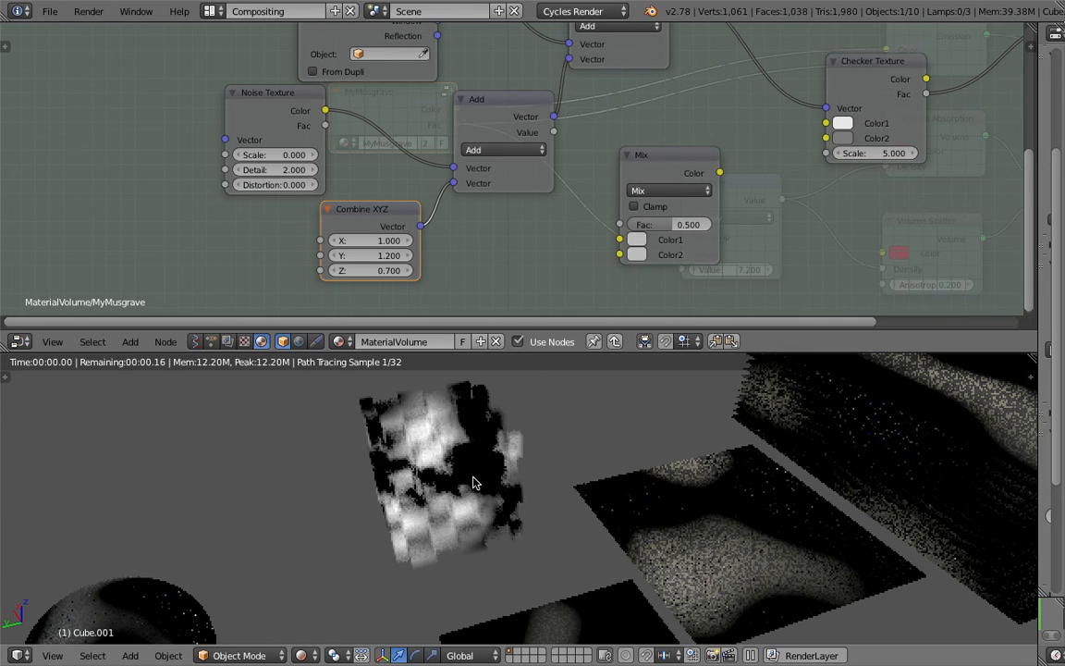
pyautogui.press('Home')
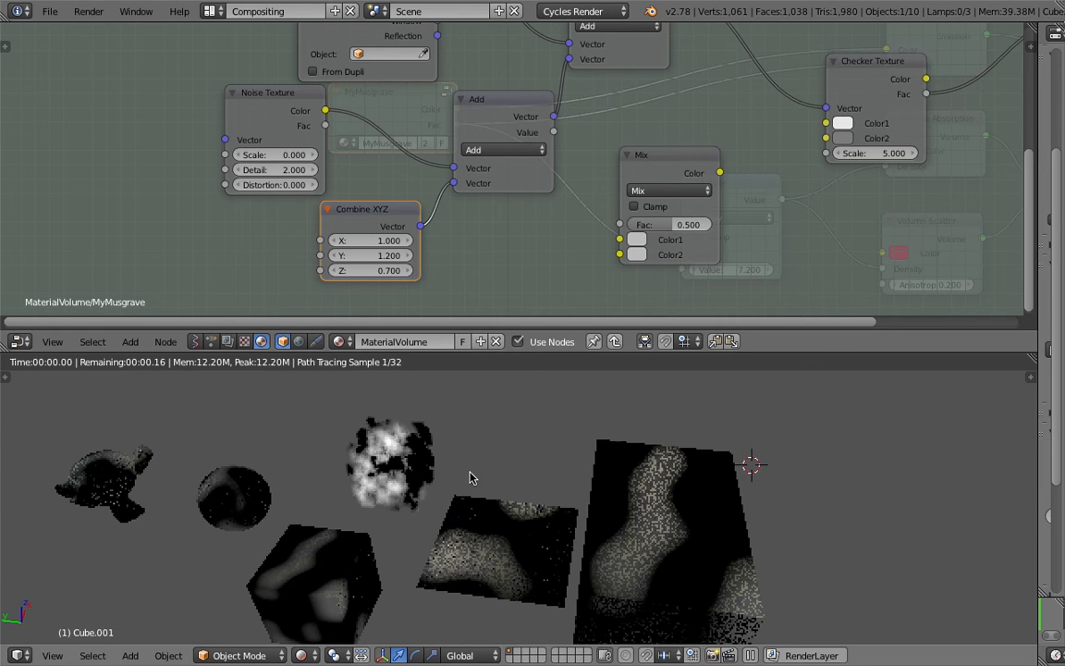
pyautogui.moveTo(470, 477); pyautogui.dragTo(468, 501, button='middle')
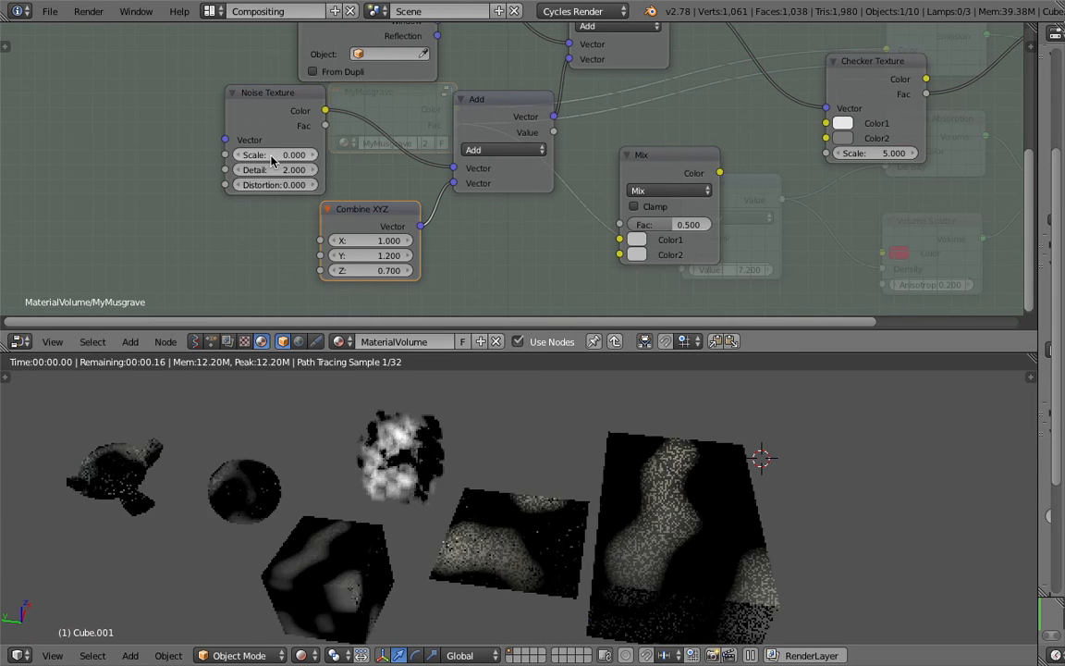
pyautogui.press('Home')
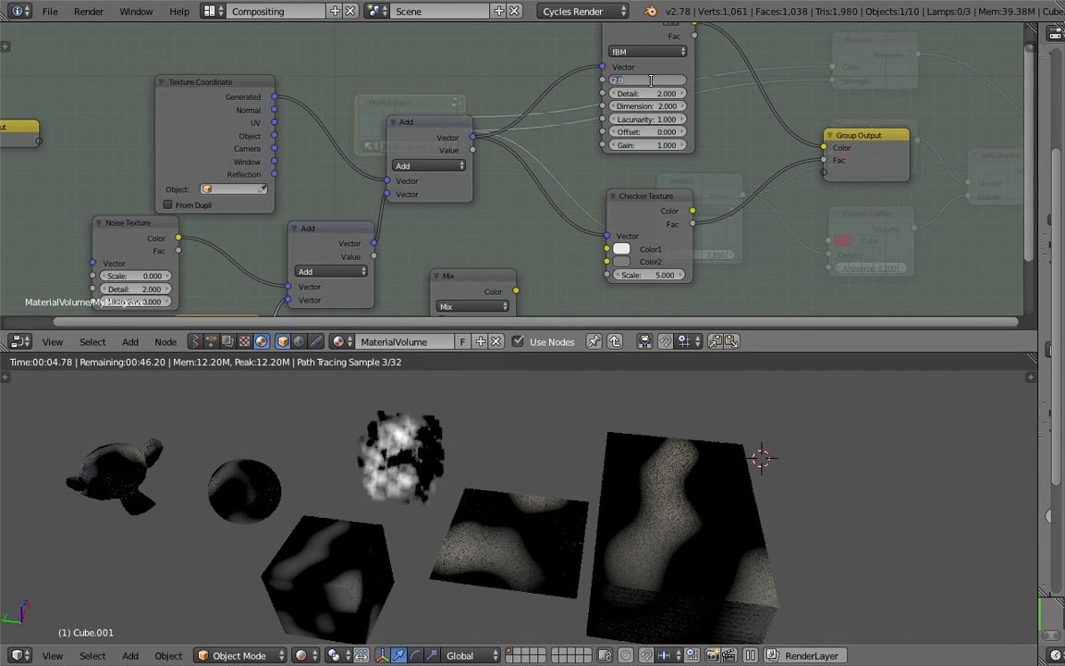
pyautogui.moveTo(647, 81); pyautogui.dragTo(670, 84)
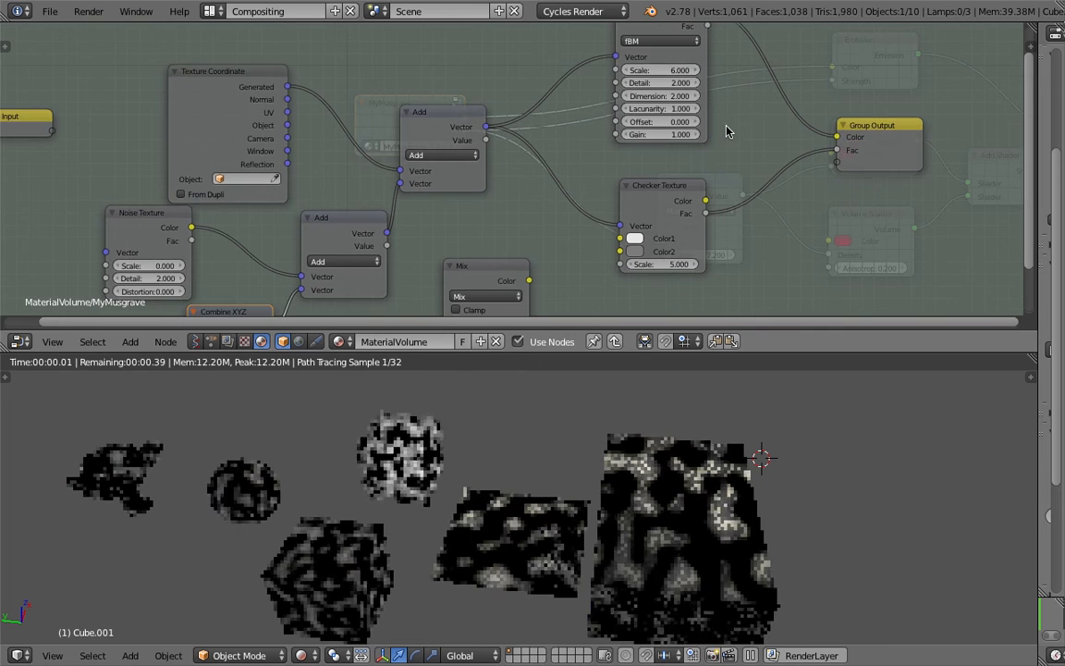
# Step: Move the Noise Texture farther from the lower Add node and increase its Scale
pyautogui.moveTo(275, 234); pyautogui.dragTo(422, 152, button='middle')
pyautogui.scroll(1, 245, 208)
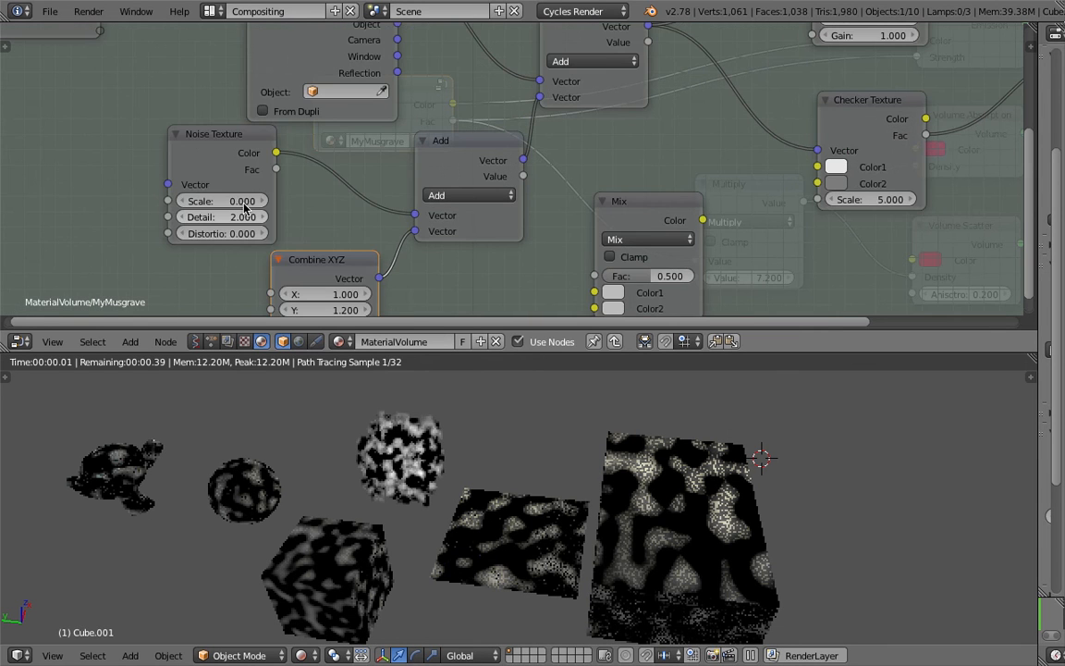
pyautogui.moveTo(184, 127); pyautogui.dragTo(234, 110, button='middle')
pyautogui.moveTo(234, 120); pyautogui.dragTo(199, 133)
pyautogui.moveTo(355, 411); pyautogui.dragTo(359, 370, button='middle')
pyautogui.scroll(1, 217, 184)
pyautogui.scroll(1, 231, 202)
pyautogui.moveTo(231, 201); pyautogui.dragTo(244, 200)
# Step: Link the Checker Texture's Color and Fac outputs to the Group Output's Color and Fac inputs
pyautogui.scroll(-2, 635, 65)
pyautogui.moveTo(635, 64); pyautogui.dragTo(528, 191, button='middle')
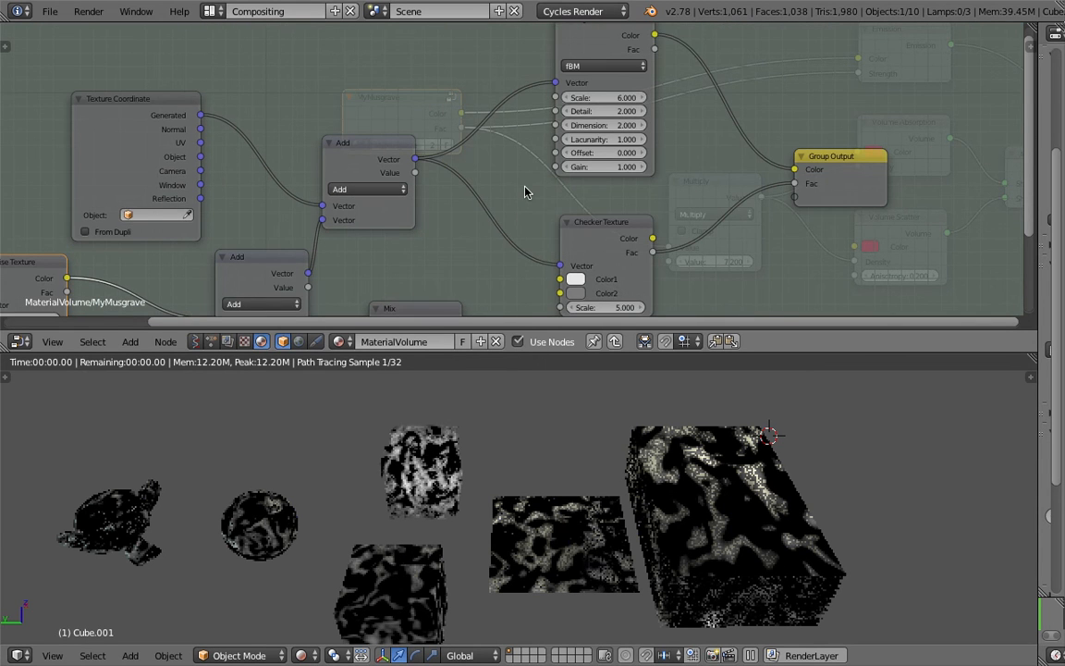
pyautogui.click(592, 228)
pyautogui.moveTo(592, 227); pyautogui.dragTo(576, 227)
pyautogui.moveTo(576, 227); pyautogui.dragTo(565, 209, button='middle')
pyautogui.keyDown('ctrl'); pyautogui.moveTo(679, 201); pyautogui.dragTo(708, 268, button='right'); pyautogui.keyUp('ctrl')
pyautogui.moveTo(626, 222); pyautogui.dragTo(784, 156)
pyautogui.moveTo(626, 235); pyautogui.dragTo(782, 169)
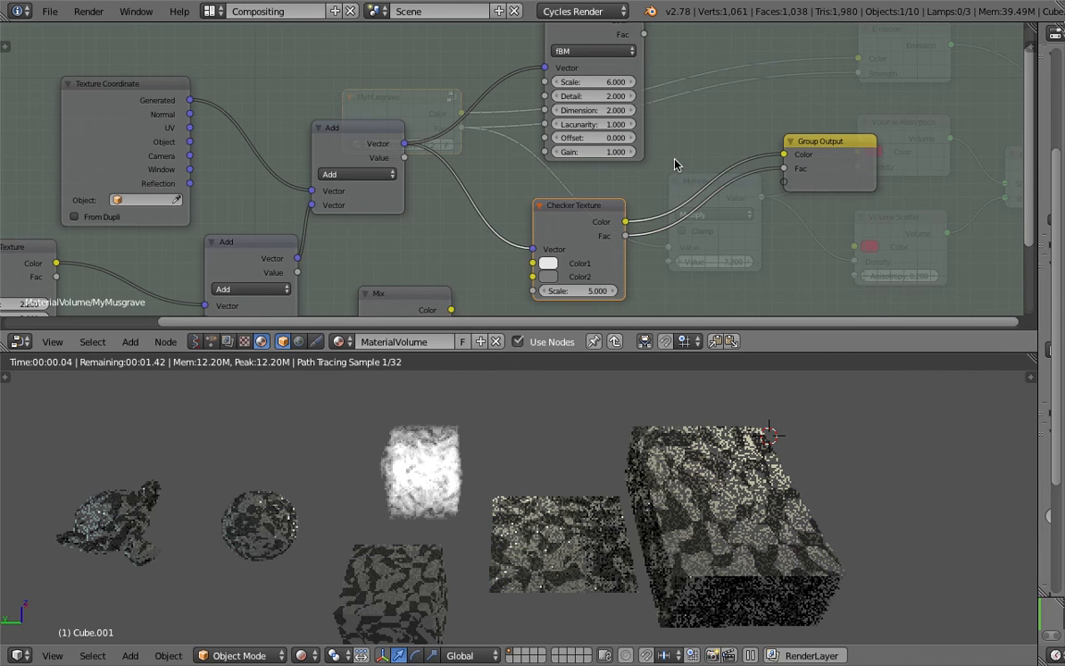
# Step: Link the Musgrave Texture's Color and Fac outputs to the Group Output and shift the Musgrave node slightly
pyautogui.moveTo(675, 166); pyautogui.dragTo(617, 229, button='middle')
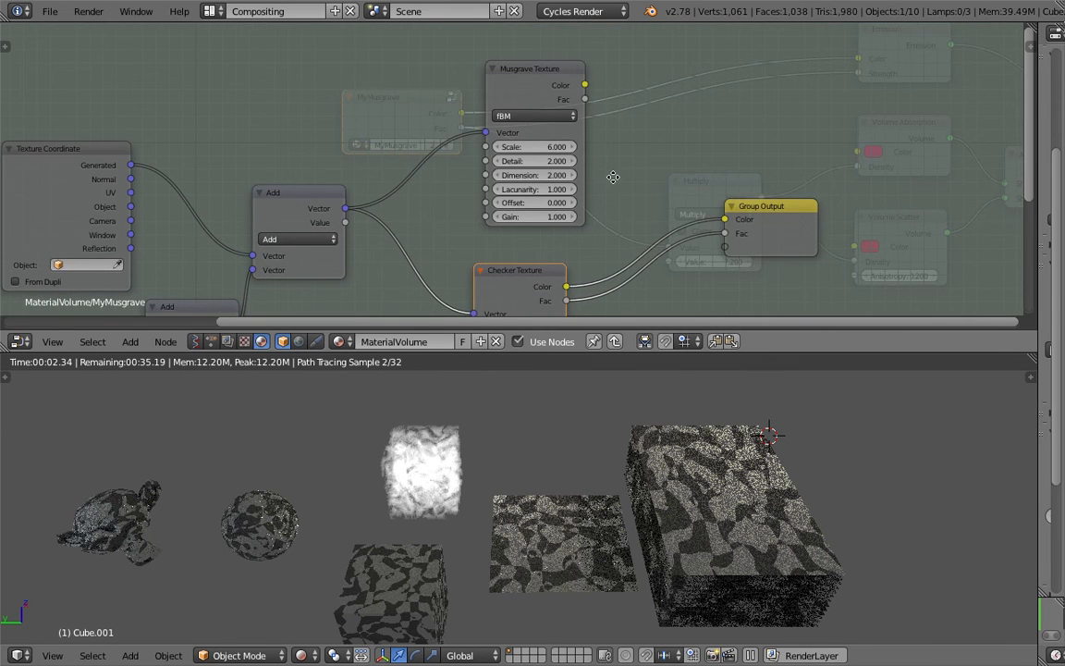
pyautogui.moveTo(589, 82); pyautogui.dragTo(729, 216)
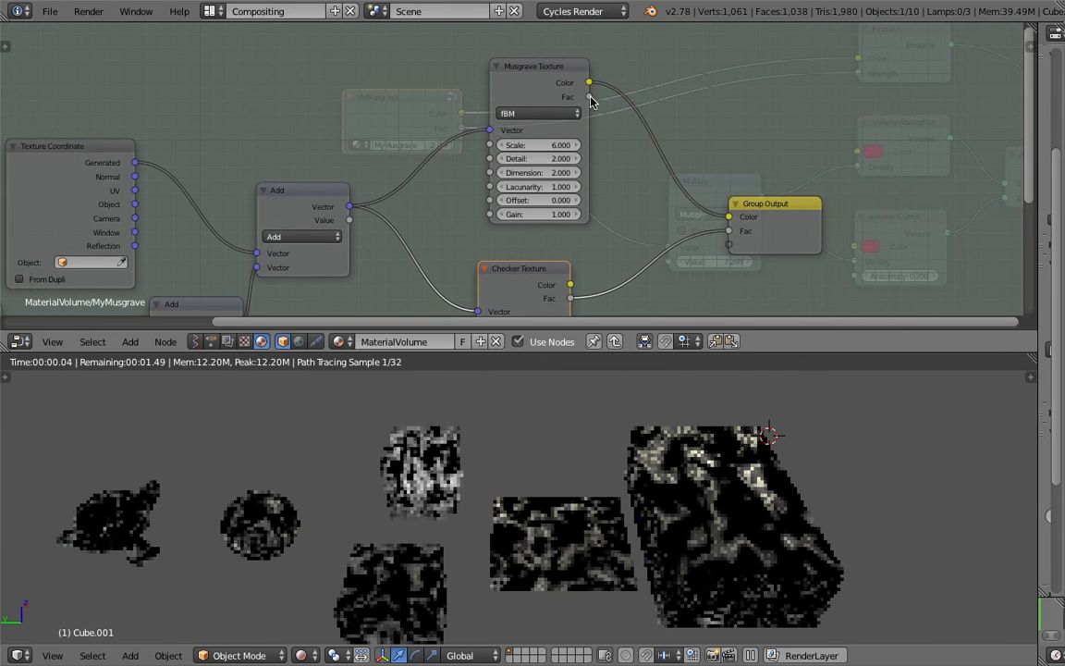
pyautogui.moveTo(588, 97); pyautogui.dragTo(729, 230)
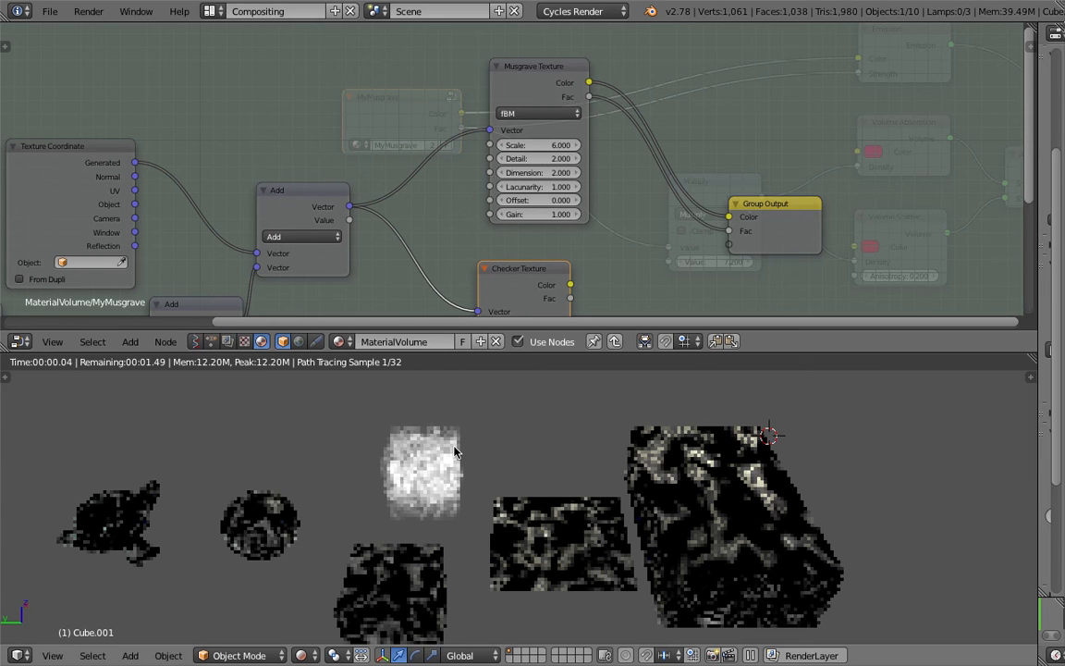
pyautogui.scroll(5, 538, 466)
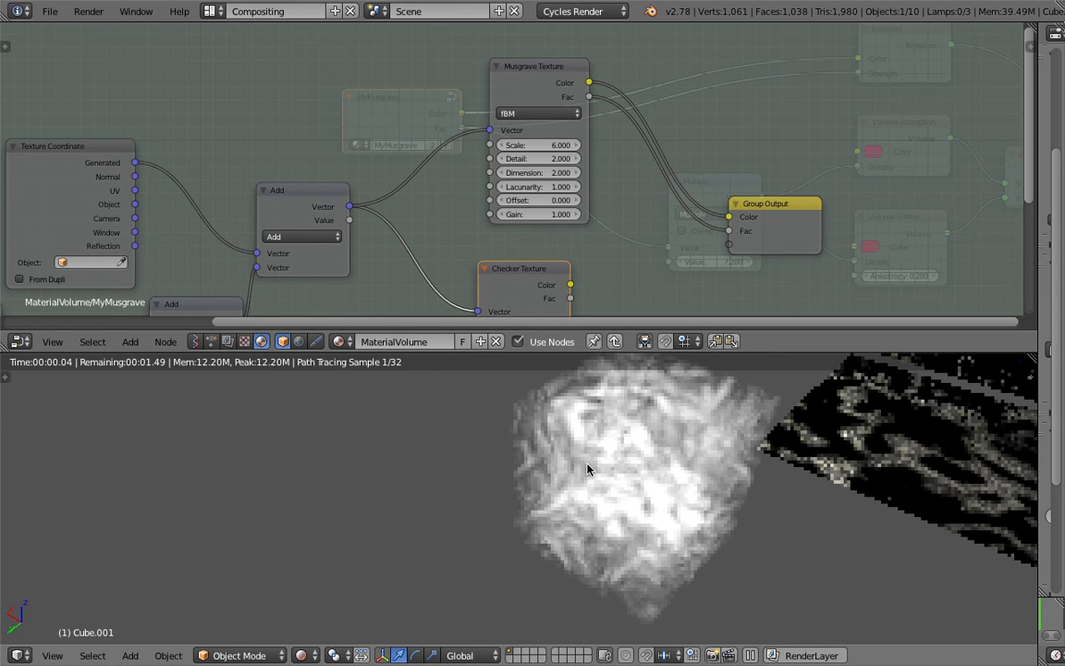
pyautogui.scroll(-3, 590, 463)
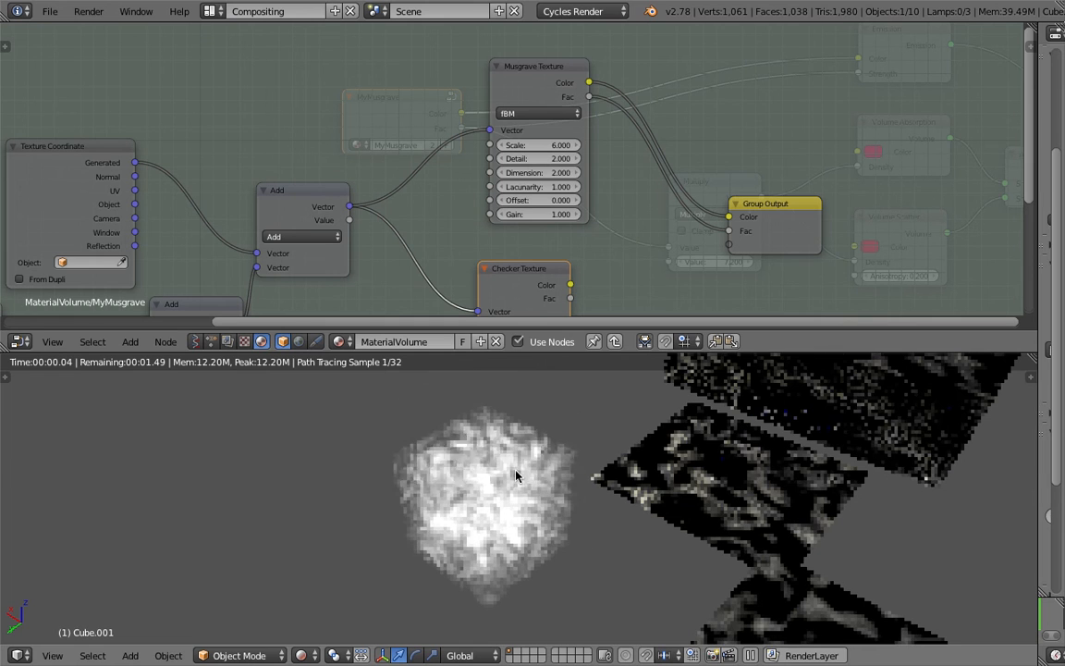
pyautogui.click(546, 70)
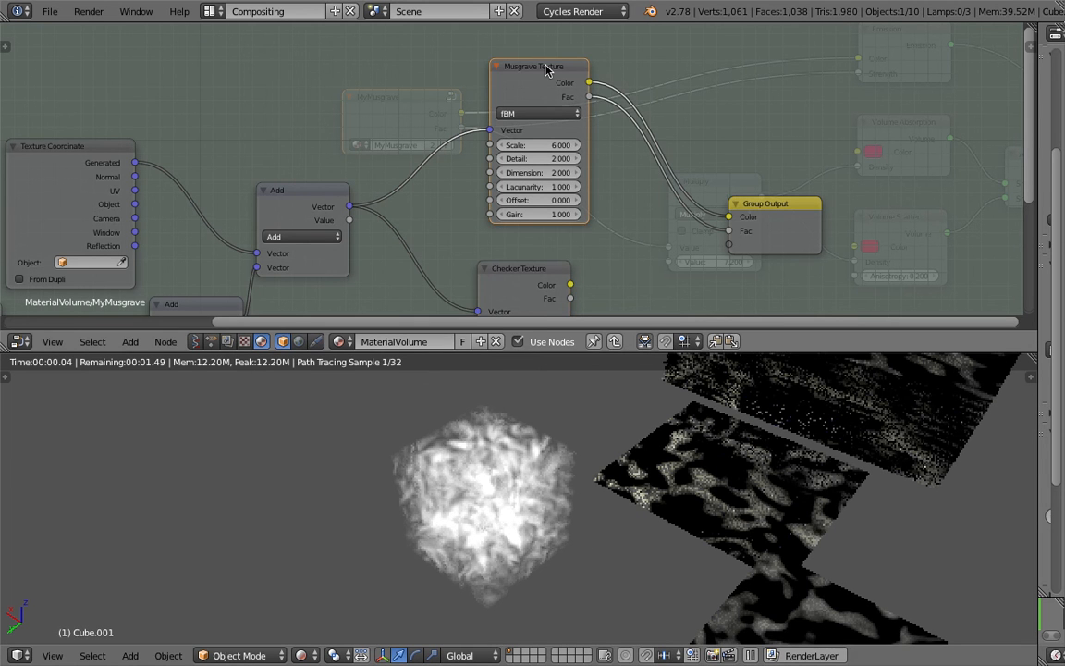
pyautogui.moveTo(546, 70); pyautogui.dragTo(559, 66)
# Step: Try Ridged Multifractal on the Musgrave Texture, switch its type to Hybrid Multifractal and set its Scale to 6.5
pyautogui.click(571, 112)
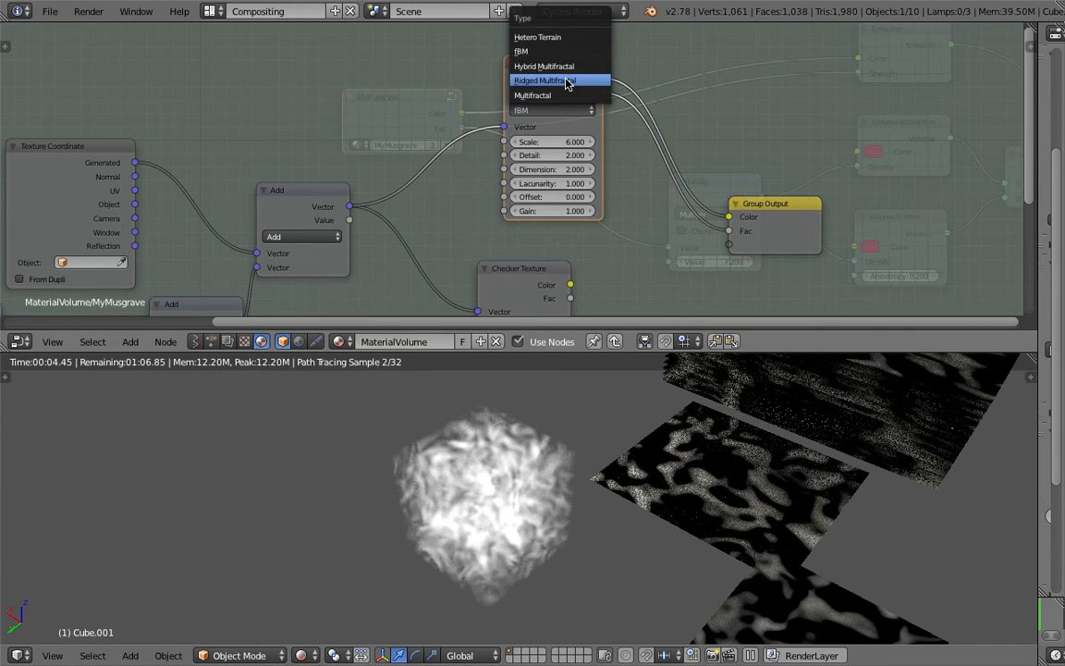
pyautogui.click(566, 81)
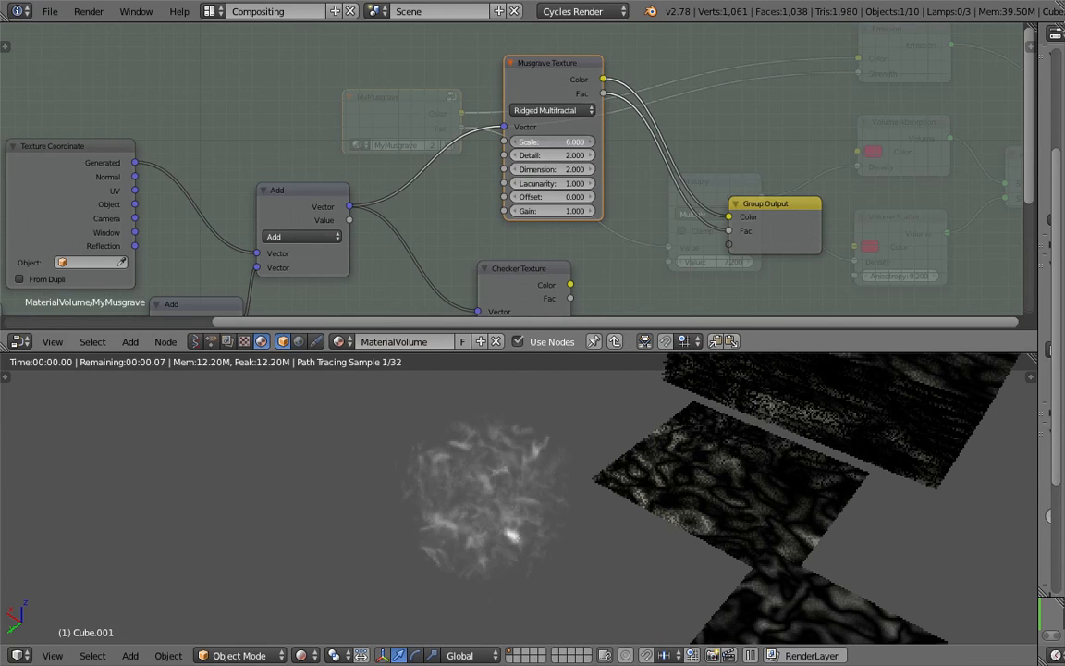
pyautogui.click(552, 110)
pyautogui.click(554, 77)
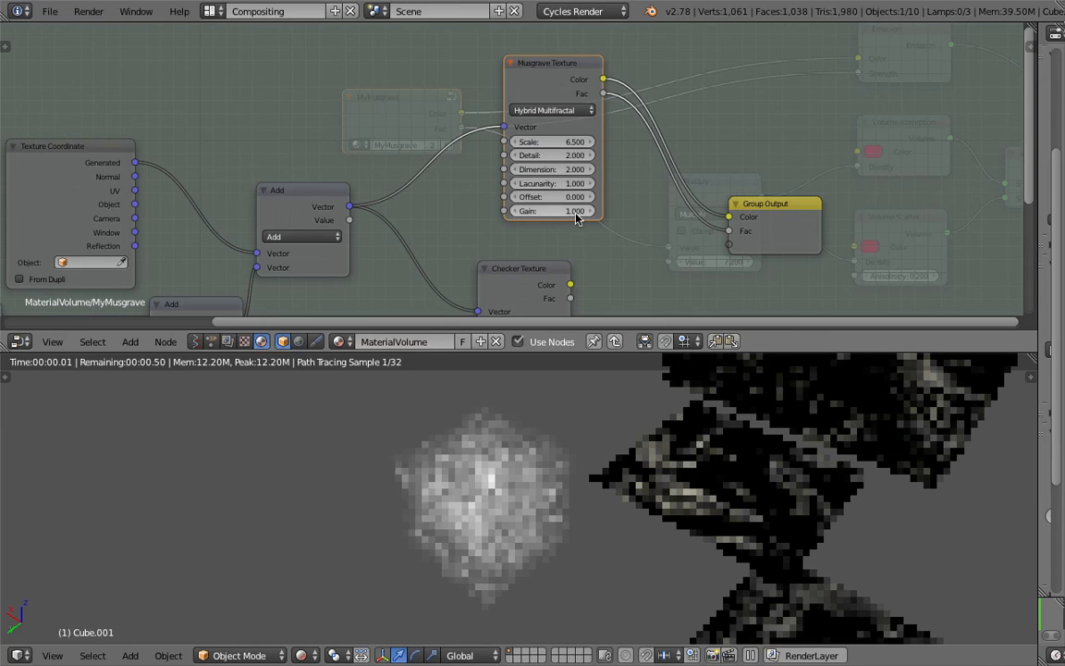
# Step: Move the Group Output and Musgrave Texture nodes farther apart to make room between them
pyautogui.moveTo(780, 204); pyautogui.dragTo(834, 195)
pyautogui.moveTo(548, 63); pyautogui.dragTo(508, 66)
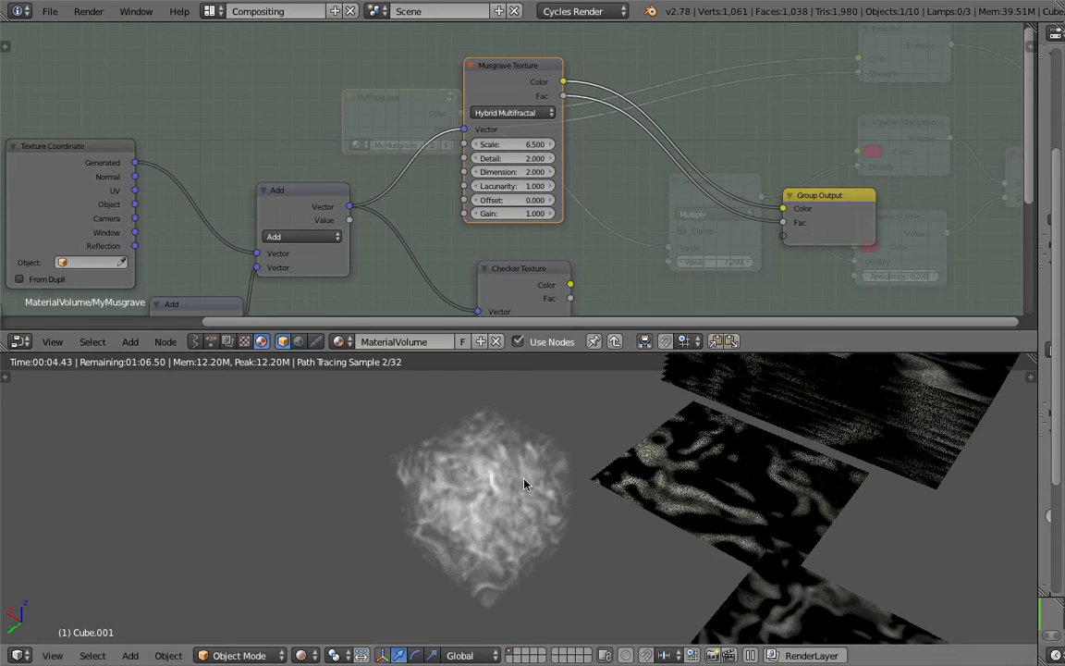
pyautogui.moveTo(570, 204); pyautogui.dragTo(492, 240, button='middle')
# Step: Add a Bright/Contrast node between the Musgrave Texture and the Group Output
pyautogui.hotkey('shift', 'a')
pyautogui.click(621, 121)
pyautogui.write('co')
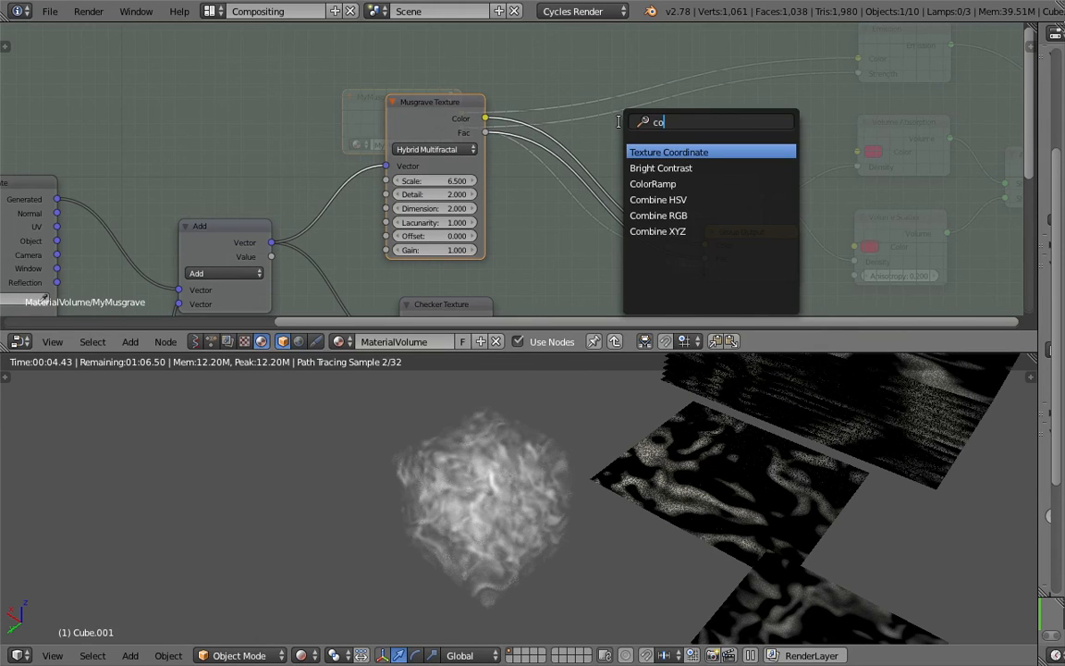
pyautogui.press('Down')
pyautogui.press('Return')
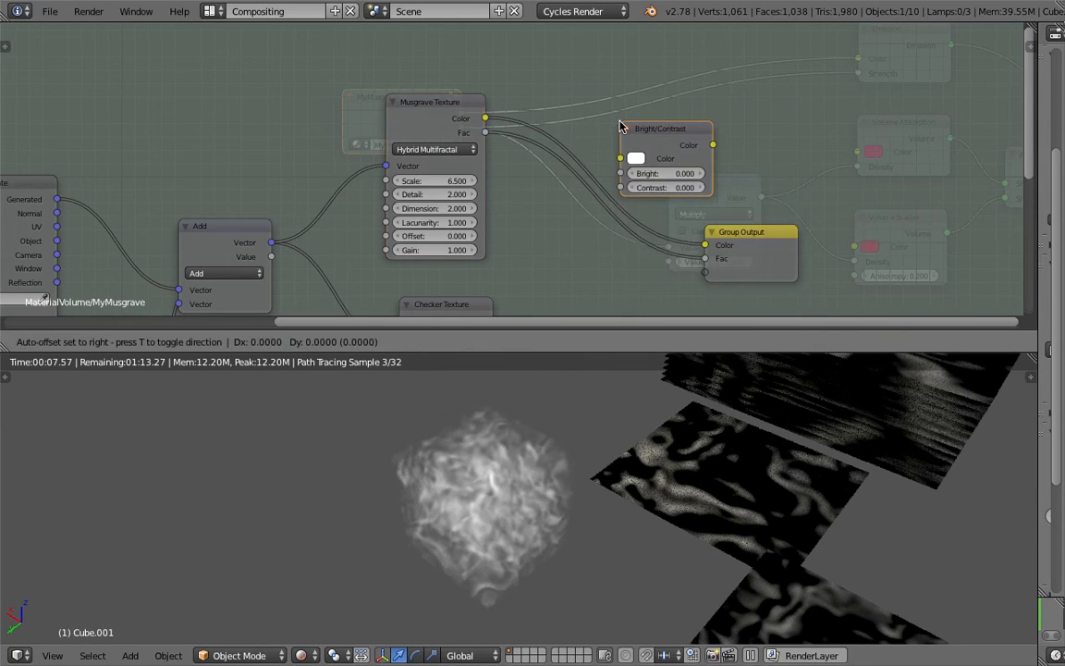
pyautogui.click(603, 99)
# Step: Route the Musgrave Color through the Bright/Contrast node into the Group Output's Color and raise Contrast to 12.9
pyautogui.moveTo(484, 118); pyautogui.dragTo(603, 129)
pyautogui.moveTo(695, 116); pyautogui.dragTo(706, 244)
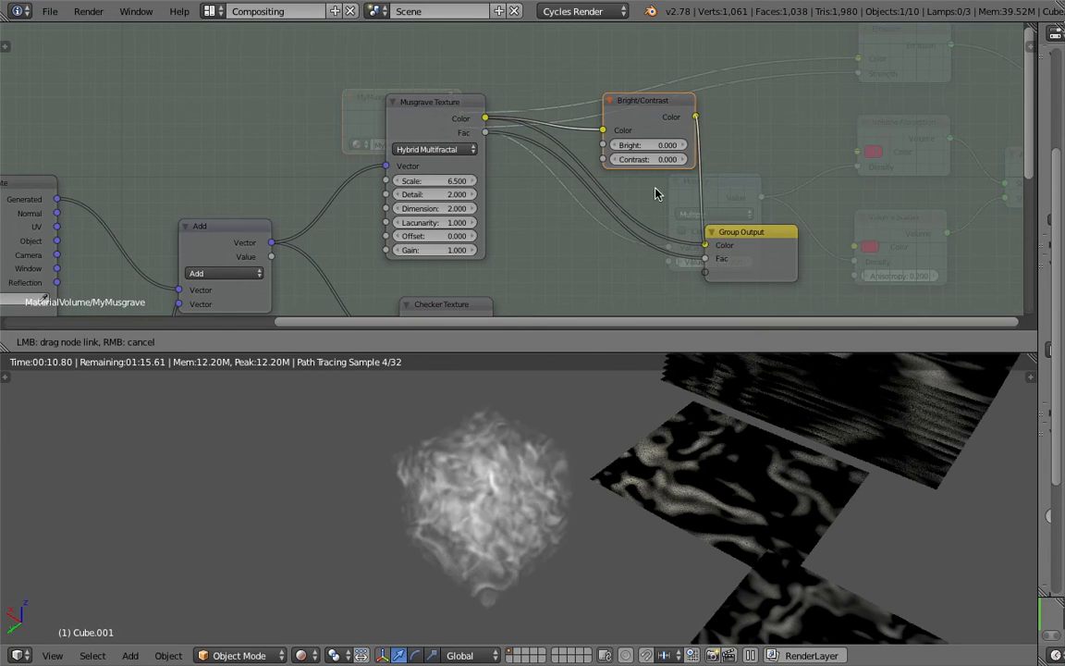
pyautogui.moveTo(648, 159); pyautogui.dragTo(832, 159)
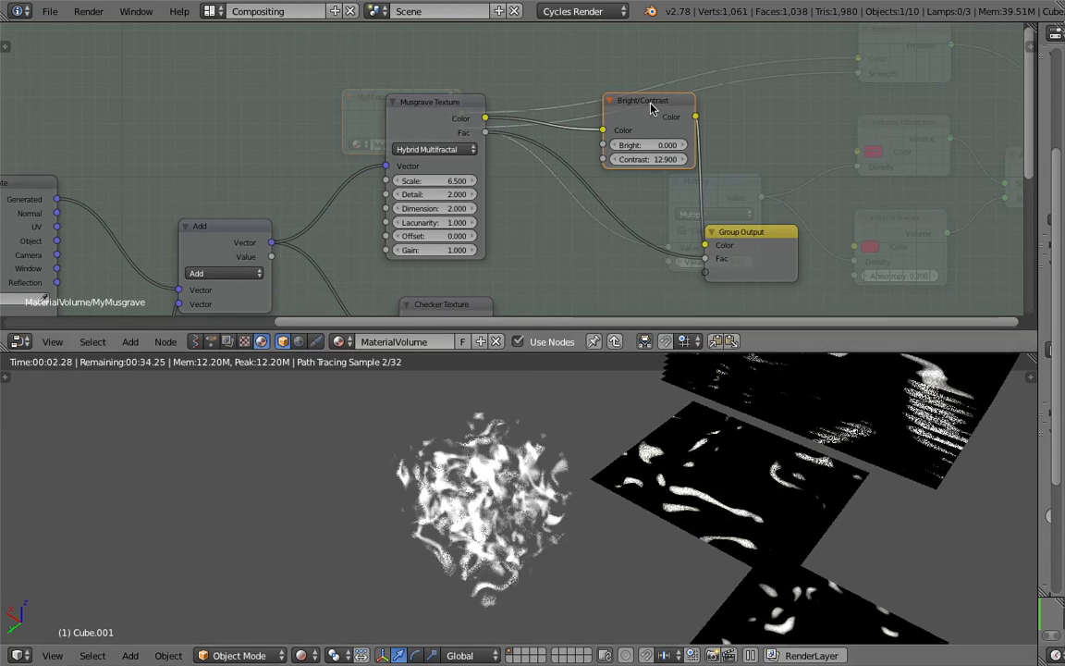
# Step: Delete the Bright/Contrast node and relink the Musgrave Texture's Color directly to the Group Output's Color
pyautogui.scroll(-5, 810, 456)
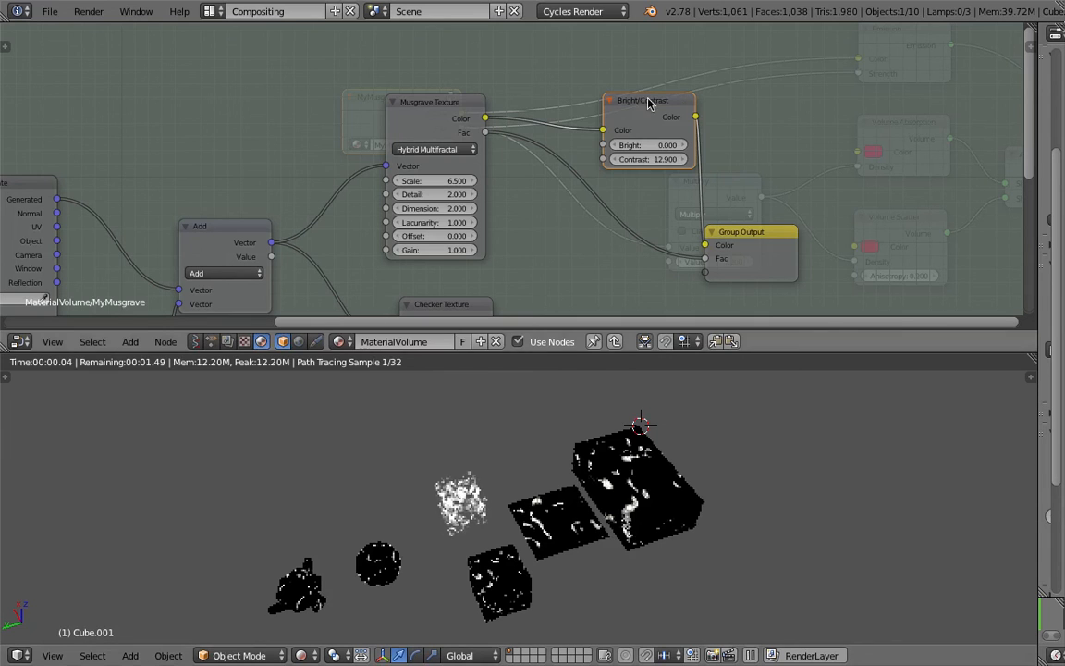
pyautogui.press('x')
pyautogui.moveTo(485, 118); pyautogui.dragTo(704, 245)
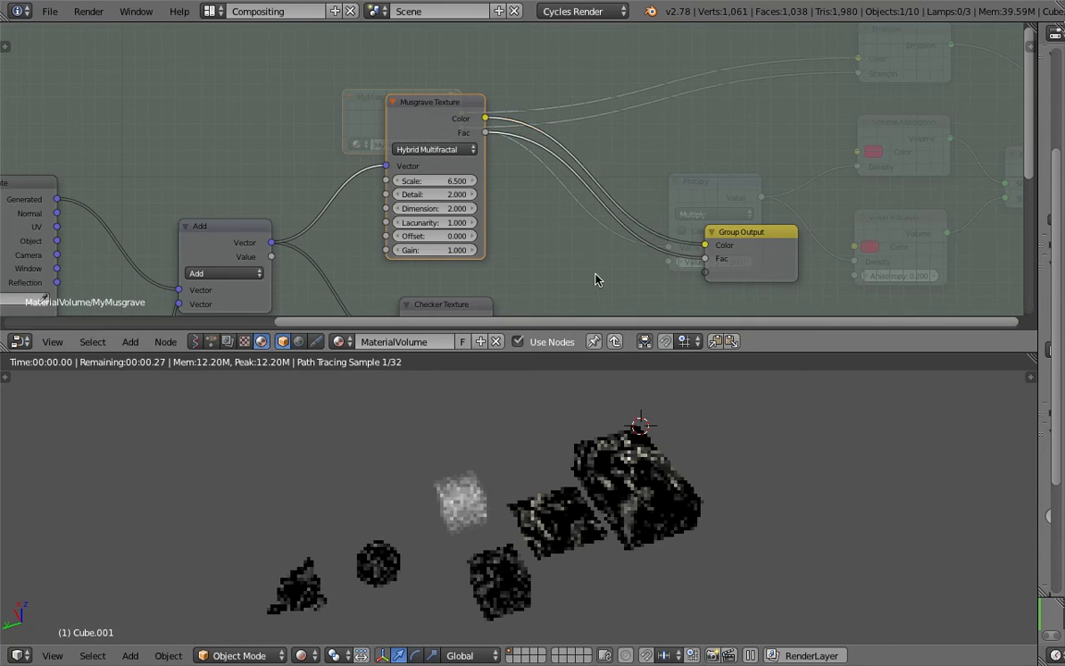
pyautogui.scroll(5, 563, 463)
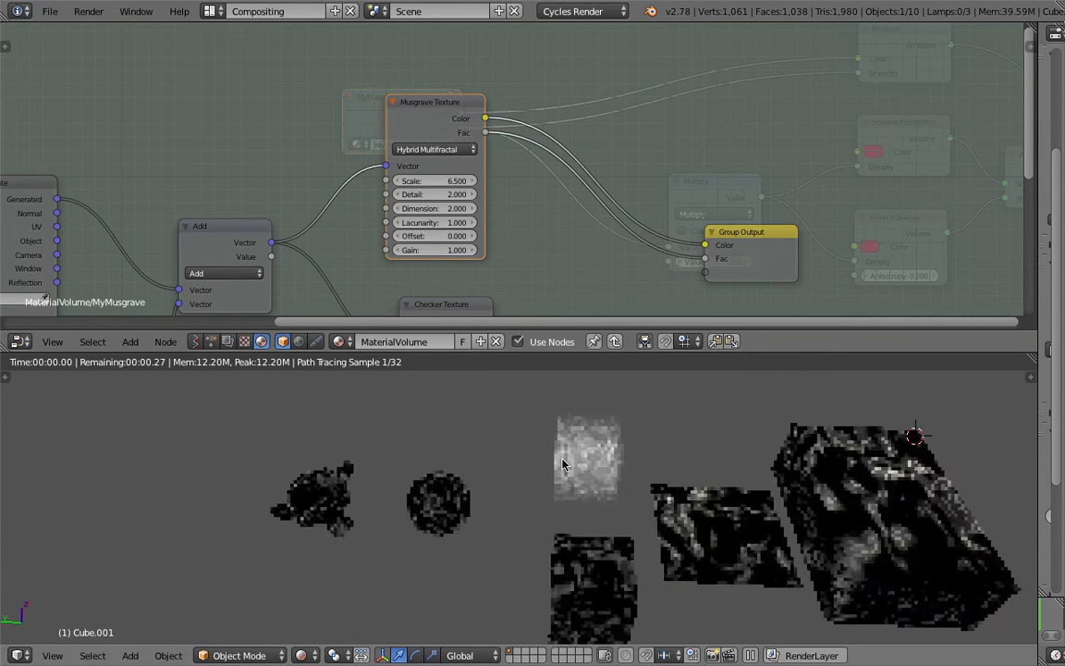
# Step: Link the Checker Texture's Color and Fac outputs to the Group Output and inspect the pattern on the objects
pyautogui.moveTo(374, 311); pyautogui.dragTo(464, 202, button='middle')
pyautogui.scroll(-1, 582, 209)
pyautogui.moveTo(576, 208); pyautogui.dragTo(773, 137)
pyautogui.moveTo(576, 220); pyautogui.dragTo(773, 149)
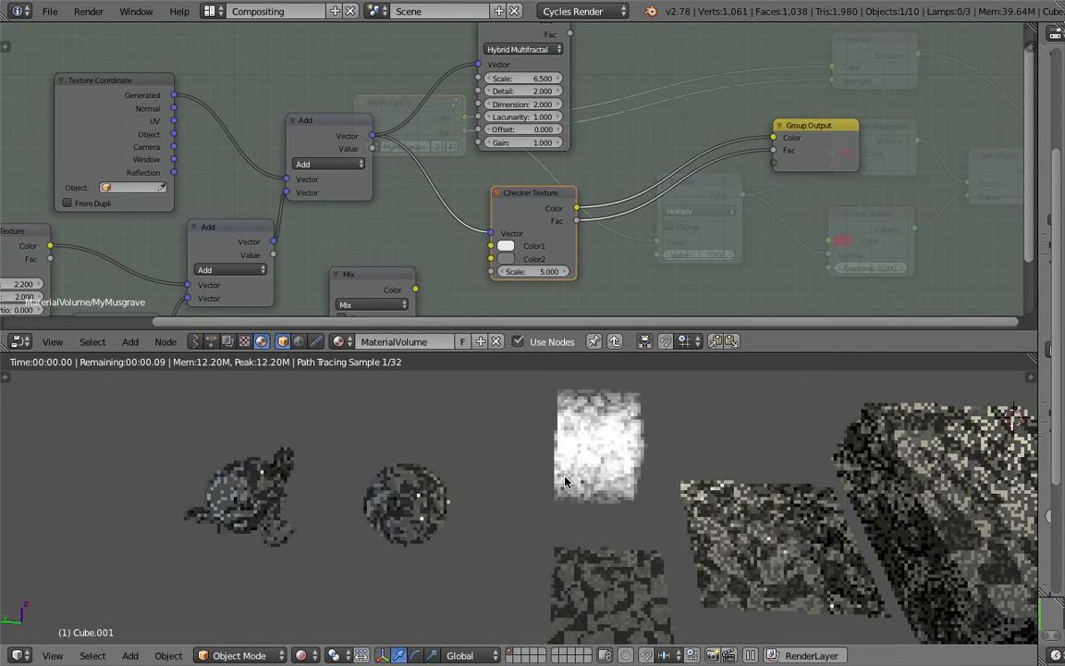
pyautogui.keyDown('shift'); pyautogui.moveTo(705, 541); pyautogui.dragTo(555, 489, button='middle'); pyautogui.keyUp('shift')
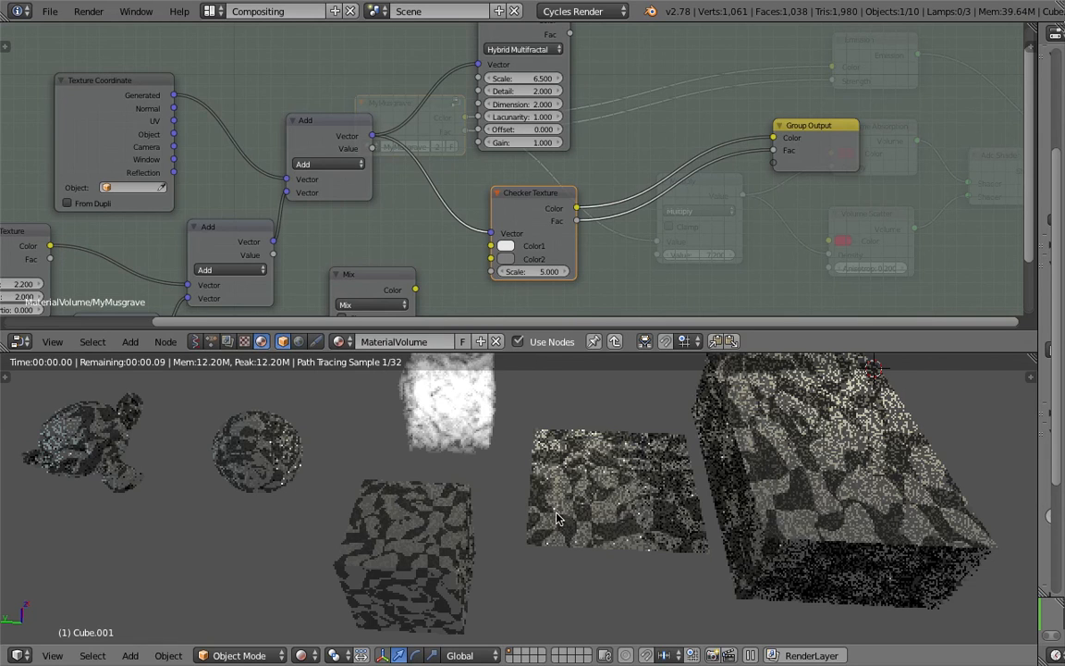
pyautogui.moveTo(501, 461); pyautogui.dragTo(483, 456, button='middle')
# Step: Move the Texture Coordinate node slightly higher and nudge the Noise Texture in the node layout
pyautogui.moveTo(75, 233); pyautogui.dragTo(303, 190, button='middle')
pyautogui.scroll(1, 379, 151)
pyautogui.moveTo(221, 195); pyautogui.dragTo(261, 162, button='middle')
pyautogui.keyDown('shift'); pyautogui.scroll(2, 296, 166); pyautogui.keyUp('shift')
pyautogui.moveTo(317, 92); pyautogui.dragTo(316, 66)
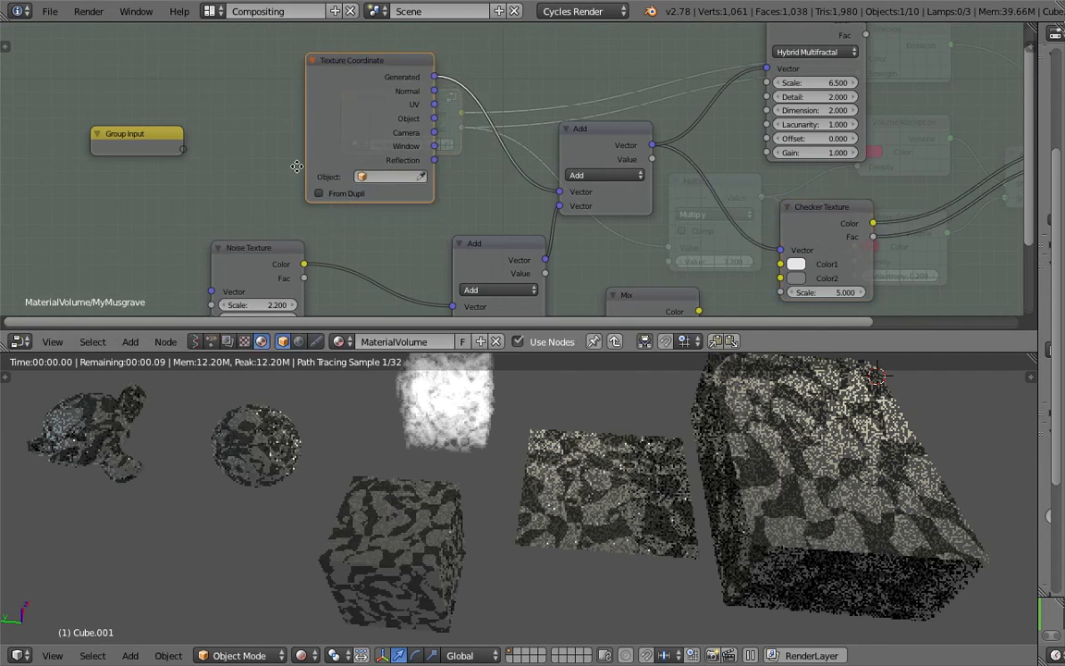
pyautogui.keyDown('shift'); pyautogui.scroll(-1, 286, 171); pyautogui.keyUp('shift')
pyautogui.moveTo(278, 195); pyautogui.dragTo(277, 195)
pyautogui.scroll(-2, 369, 189)
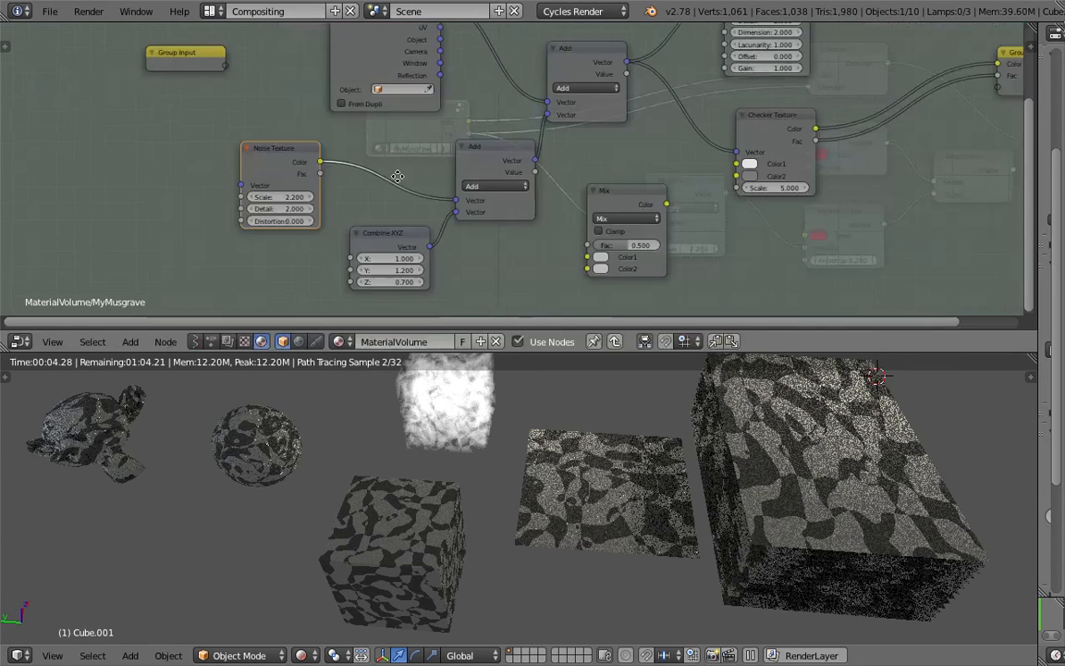
pyautogui.moveTo(369, 190); pyautogui.dragTo(368, 193, button='middle')
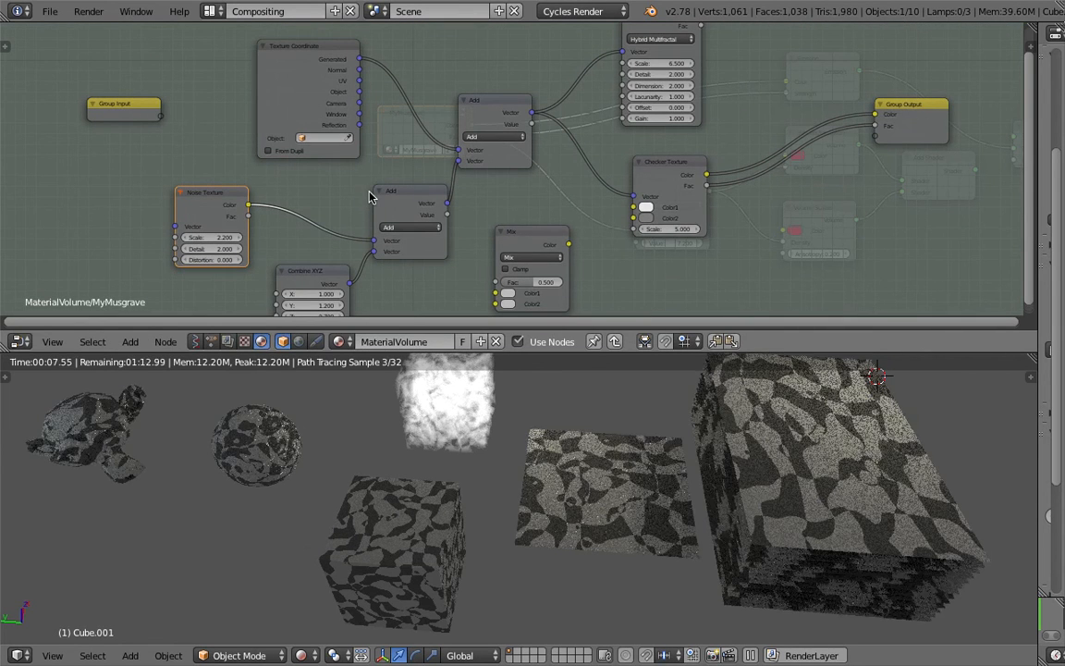
# Step: Raise the Combine XYZ node's X value to 1.7
pyautogui.moveTo(294, 169); pyautogui.dragTo(301, 144, button='middle')
pyautogui.click(331, 248)
pyautogui.scroll(1, 319, 257)
pyautogui.moveTo(306, 268); pyautogui.dragTo(323, 248, button='middle')
pyautogui.moveTo(319, 263); pyautogui.dragTo(383, 263)
pyautogui.moveTo(307, 137); pyautogui.dragTo(311, 212, button='middle')
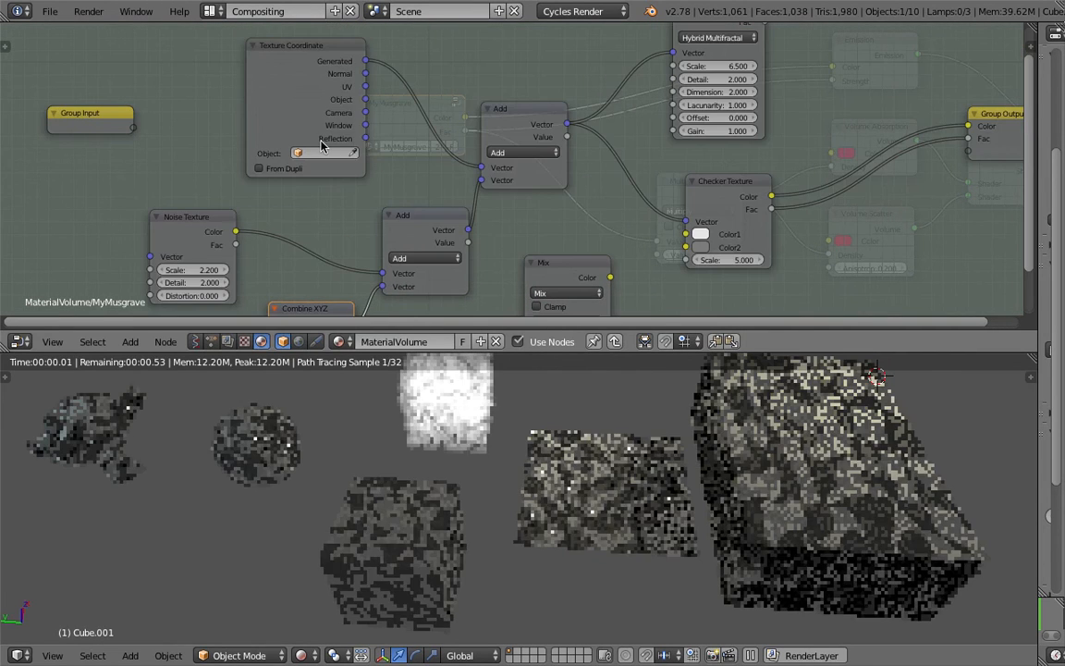
# Step: Move the Noise Texture away from the lower Add node and set its Scale to 3.4 and Detail to 2.4
pyautogui.moveTo(181, 233); pyautogui.dragTo(157, 236)
pyautogui.moveTo(134, 231); pyautogui.dragTo(198, 164, button='middle')
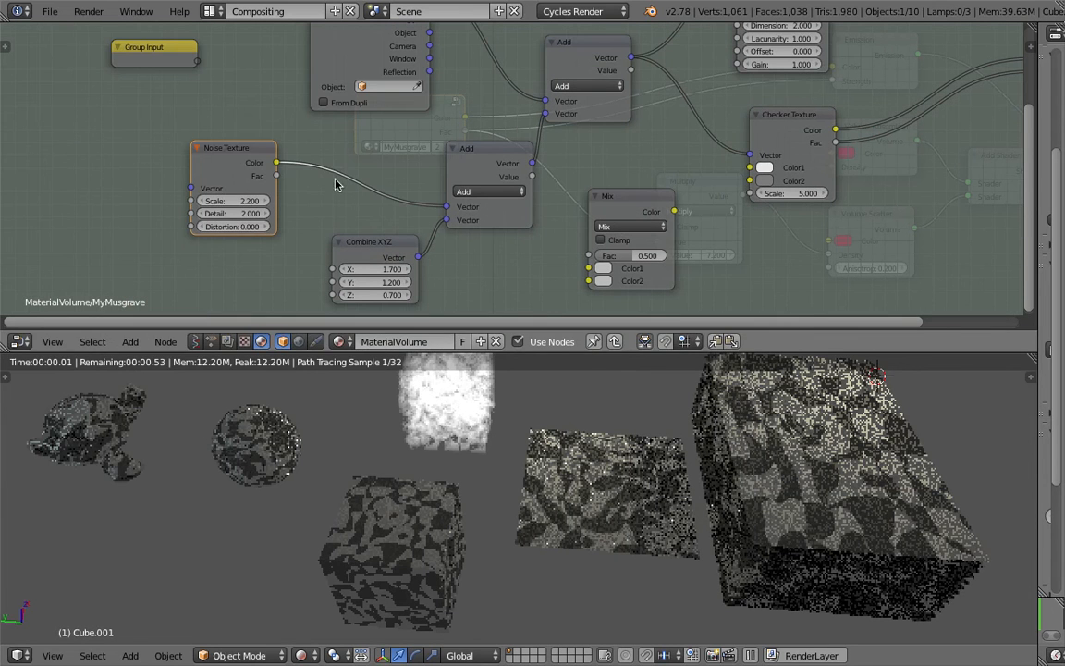
pyautogui.moveTo(252, 176); pyautogui.dragTo(232, 174)
pyautogui.moveTo(551, 469); pyautogui.dragTo(652, 502, button='middle')
pyautogui.moveTo(217, 146); pyautogui.dragTo(206, 147)
pyautogui.moveTo(218, 202)
pyautogui.mouseDown()
pyautogui.moveTo(235, 201)
pyautogui.moveTo(211, 221)
pyautogui.mouseUp()
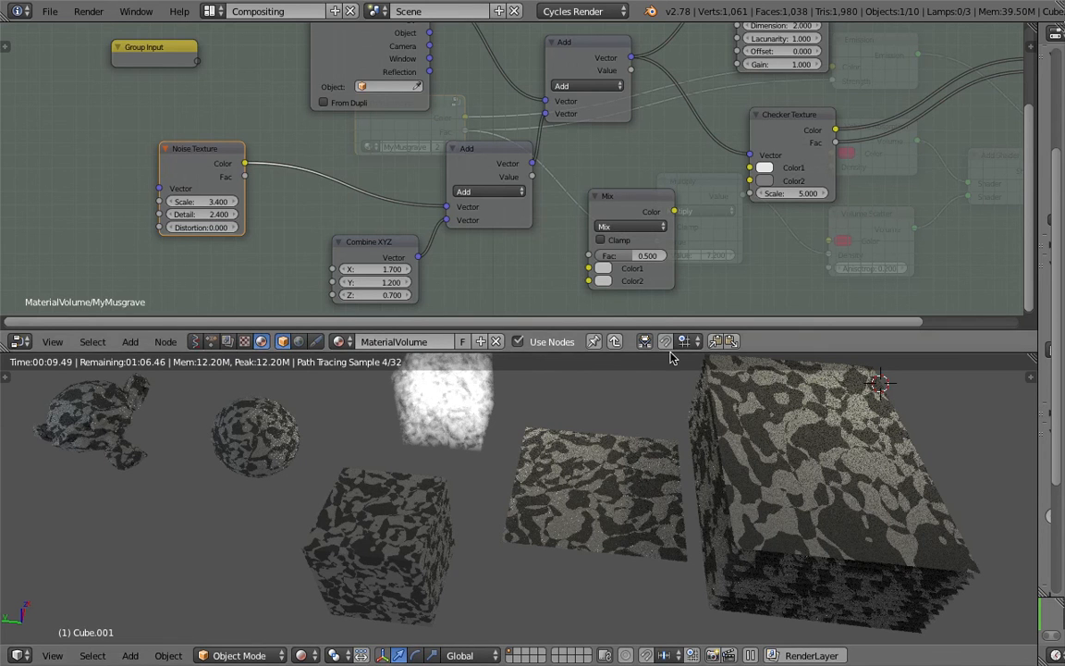
# Step: Reposition the Combine XYZ and lower Add nodes to tidy the offset part of the node chain
pyautogui.moveTo(313, 150); pyautogui.dragTo(324, 126, button='middle')
pyautogui.press('g')
pyautogui.click(371, 226)
pyautogui.moveTo(380, 217); pyautogui.dragTo(370, 237)
pyautogui.moveTo(355, 201); pyautogui.dragTo(401, 187, button='middle')
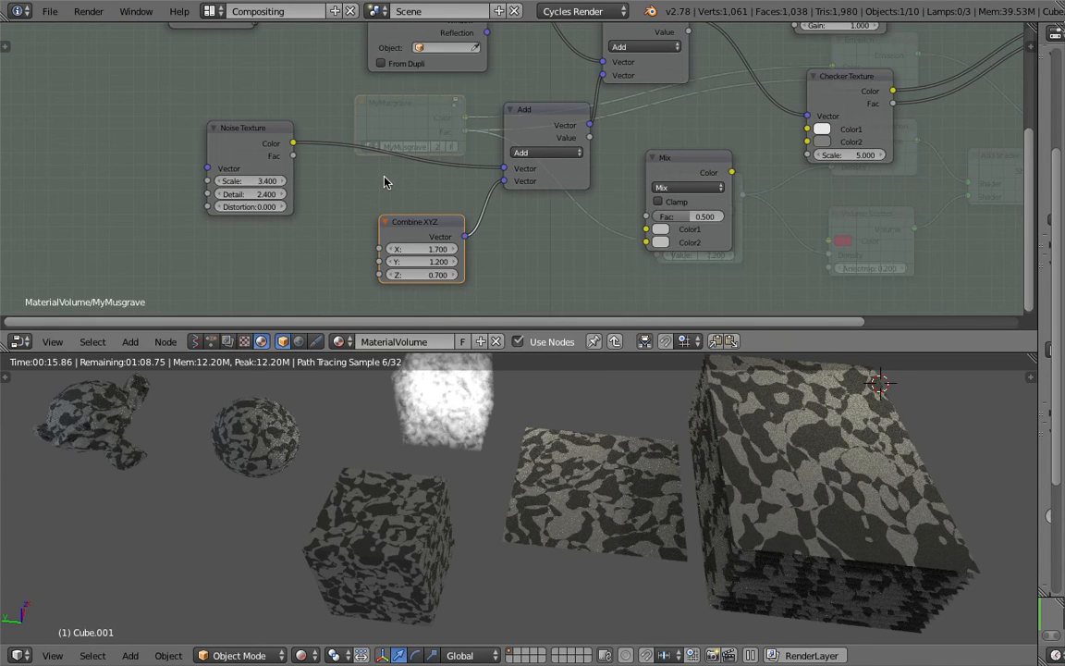
pyautogui.moveTo(507, 134); pyautogui.dragTo(489, 135)
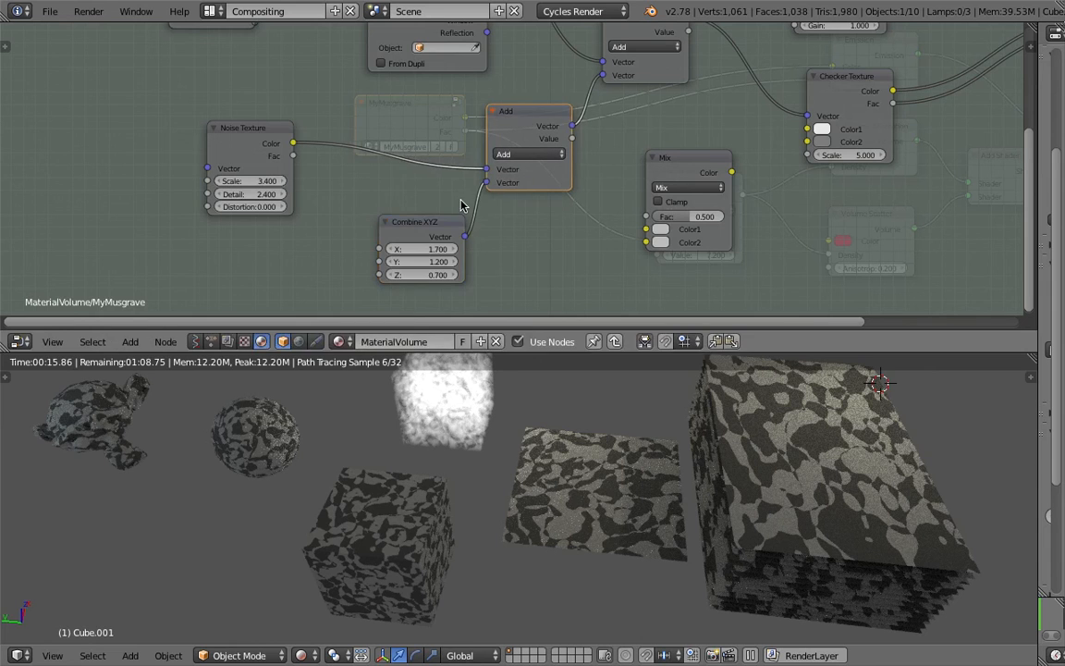
pyautogui.moveTo(446, 223); pyautogui.dragTo(421, 224)
pyautogui.click(507, 121)
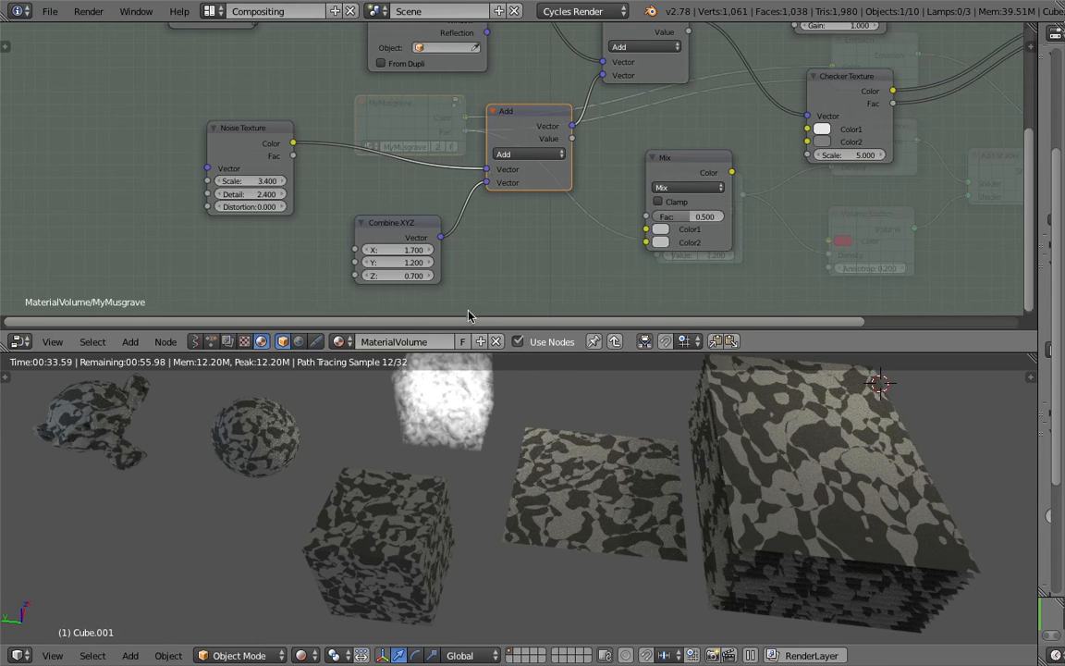
# Step: Delete the Noise Texture node that feeds the lower Add node
pyautogui.moveTo(445, 453); pyautogui.dragTo(494, 475, button='middle')
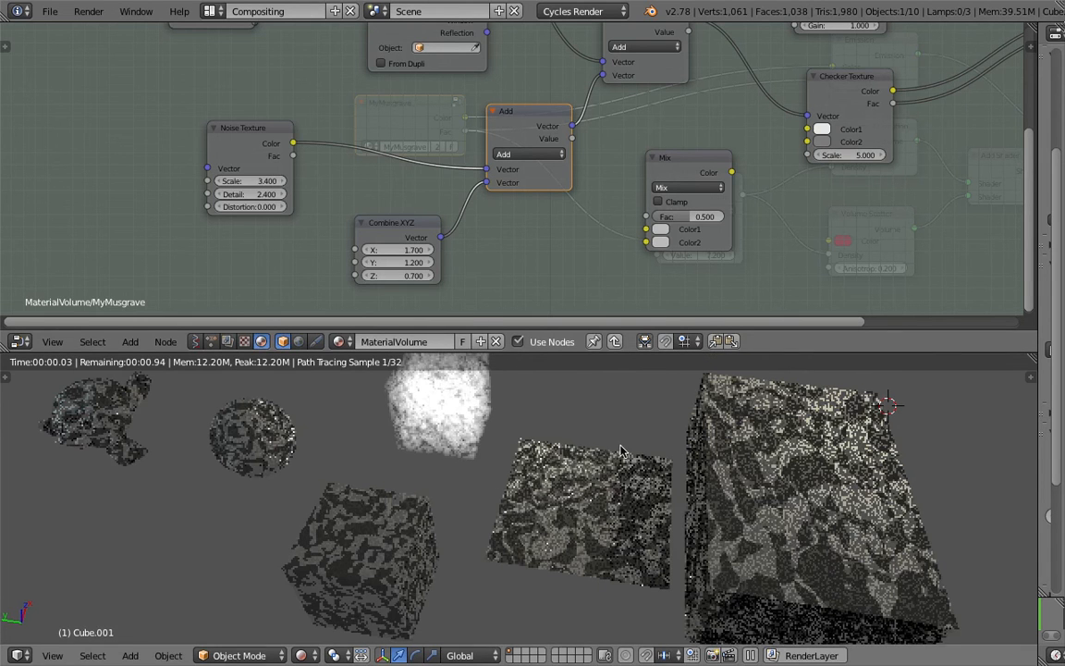
pyautogui.moveTo(251, 138); pyautogui.dragTo(200, 136)
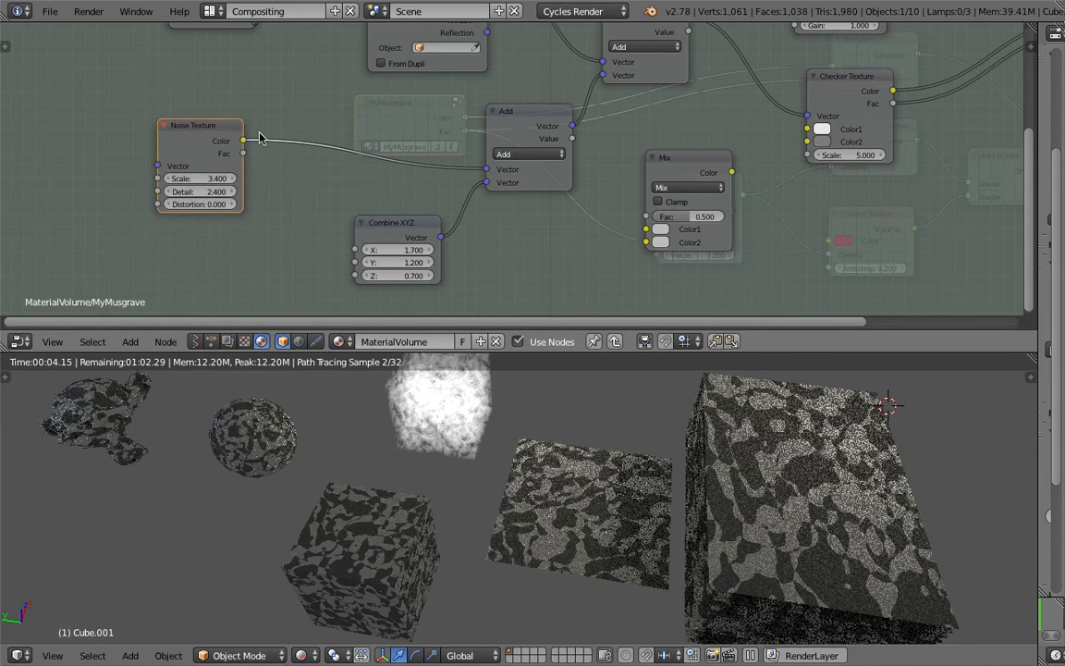
pyautogui.press('x')
pyautogui.hotkey('ctrl', 'a')
pyautogui.press('Escape')
# Step: Add a Voronoi Texture and link its Color output to the lower Add node's first Vector input
pyautogui.hotkey('shift', 'a')
pyautogui.moveTo(231, 181)
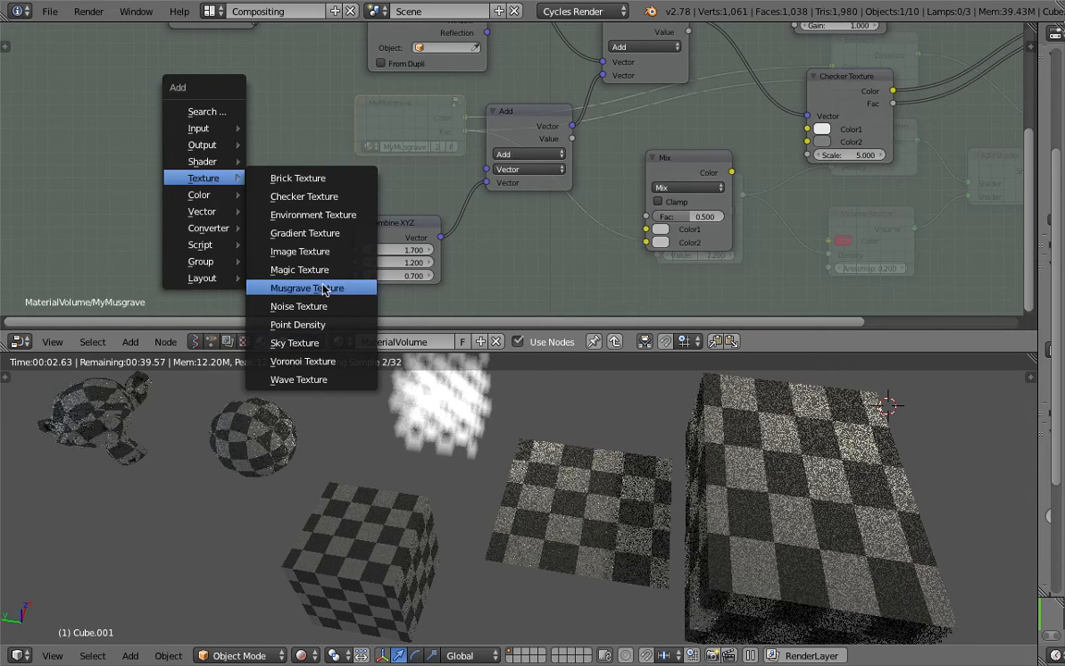
pyautogui.click(302, 360)
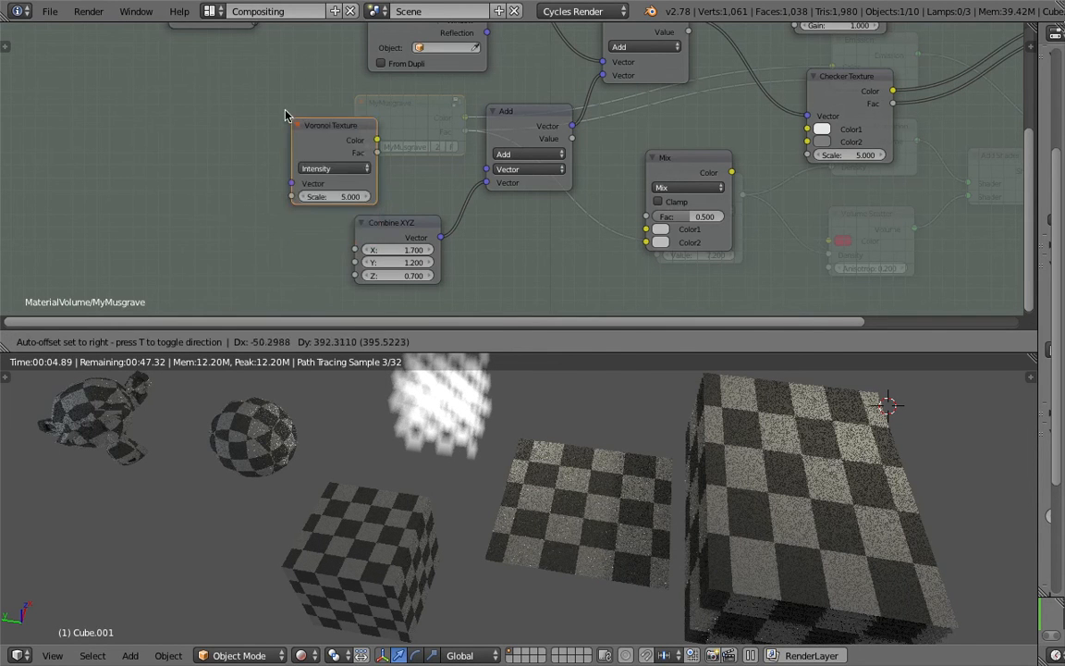
pyautogui.click(258, 71)
pyautogui.moveTo(354, 115); pyautogui.dragTo(483, 169)
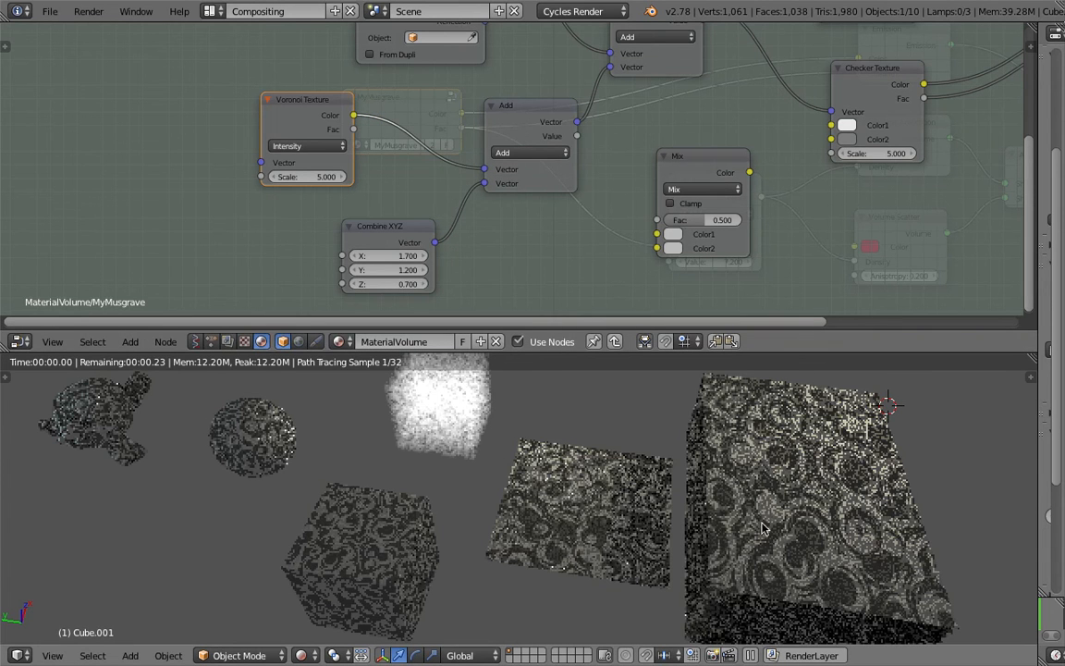
pyautogui.moveTo(807, 525); pyautogui.dragTo(598, 460, button='middle')
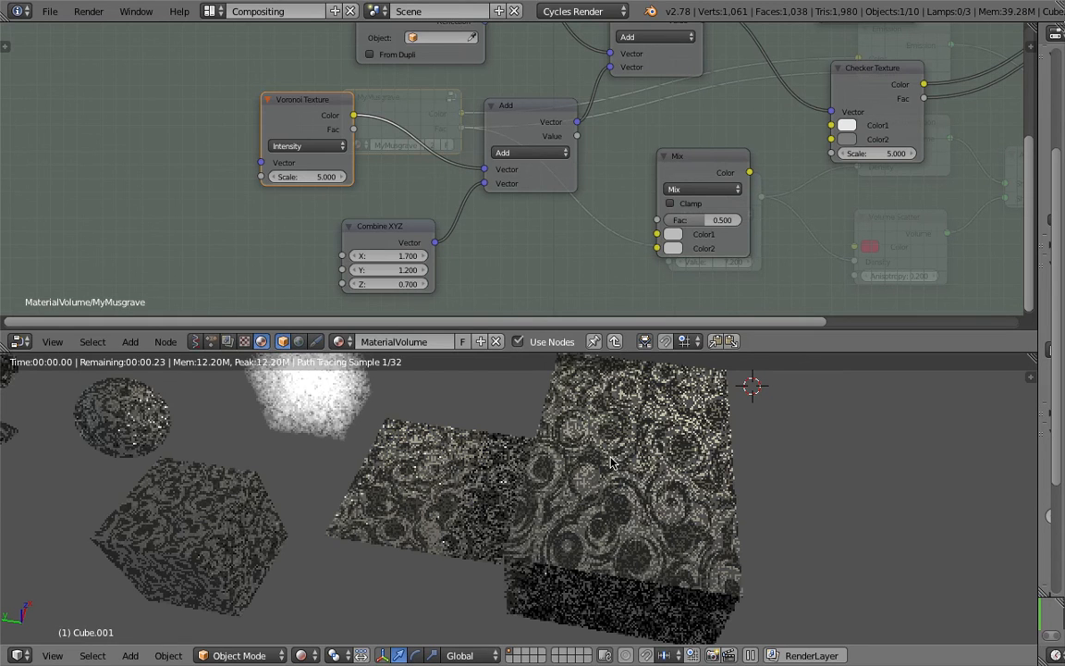
pyautogui.moveTo(719, 486); pyautogui.dragTo(666, 429, button='middle')
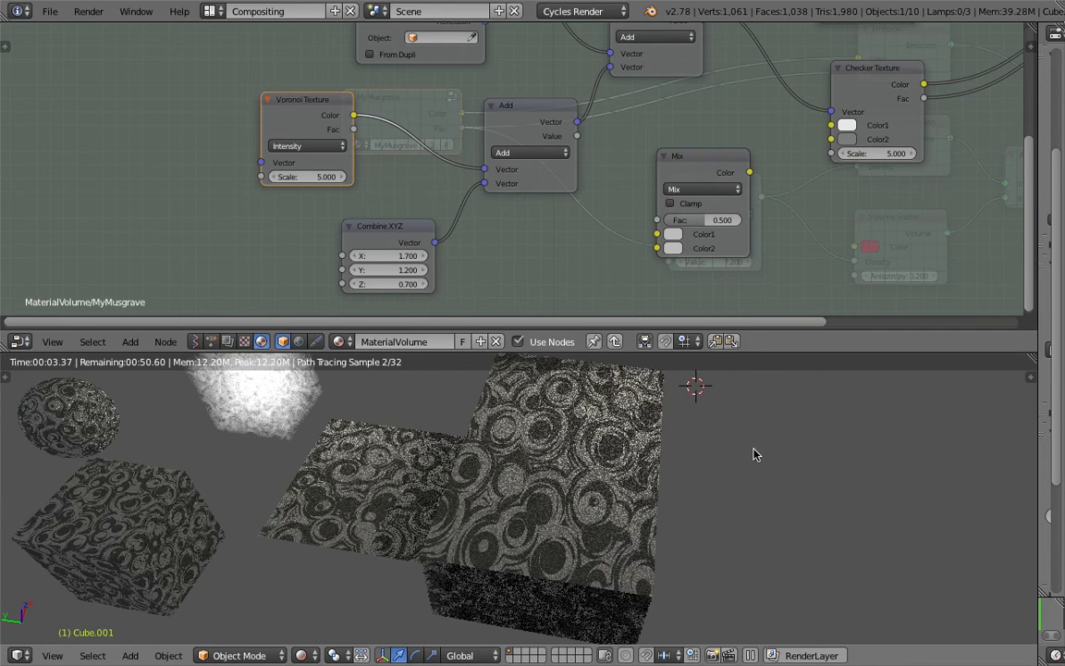
# Step: Switch the 3D view to Solid shading and sketch a network of Voronoi-style cells in the empty space beside the objects
pyautogui.click(300, 654)
pyautogui.click(310, 597)
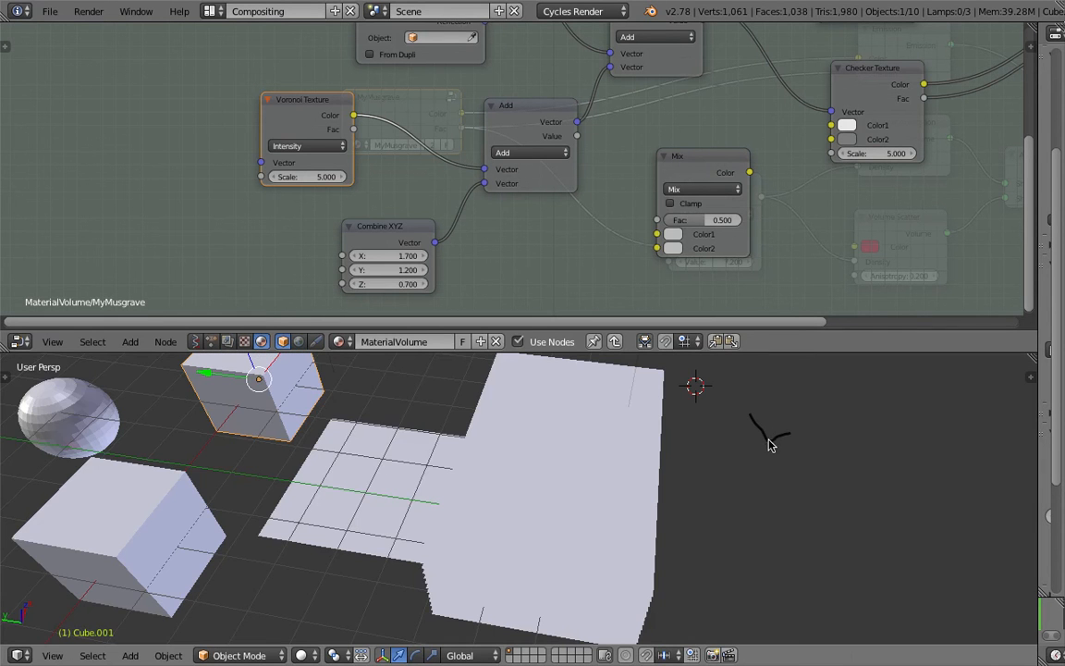
pyautogui.moveTo(790, 428)
pyautogui.mouseDown()
pyautogui.moveTo(801, 396)
pyautogui.moveTo(764, 469)
pyautogui.moveTo(773, 521)
pyautogui.mouseUp()
pyautogui.moveTo(729, 476); pyautogui.dragTo(810, 474)
pyautogui.moveTo(795, 435); pyautogui.dragTo(812, 476)
pyautogui.moveTo(794, 432)
pyautogui.mouseDown()
pyautogui.moveTo(831, 433)
pyautogui.moveTo(829, 383)
pyautogui.moveTo(801, 394)
pyautogui.moveTo(780, 379)
pyautogui.moveTo(838, 363)
pyautogui.mouseUp()
pyautogui.moveTo(844, 418)
pyautogui.mouseDown()
pyautogui.moveTo(865, 409)
pyautogui.moveTo(849, 473)
pyautogui.moveTo(767, 530)
pyautogui.mouseUp()
pyautogui.moveTo(867, 442); pyautogui.dragTo(844, 469)
pyautogui.moveTo(844, 470)
pyautogui.mouseDown()
pyautogui.moveTo(867, 488)
pyautogui.moveTo(827, 523)
pyautogui.mouseUp()
pyautogui.moveTo(867, 442)
pyautogui.mouseDown()
pyautogui.moveTo(884, 478)
pyautogui.moveTo(869, 488)
pyautogui.mouseUp()
pyautogui.moveTo(899, 449); pyautogui.dragTo(916, 448)
pyautogui.moveTo(869, 489); pyautogui.dragTo(881, 500)
pyautogui.moveTo(829, 524); pyautogui.dragTo(832, 544)
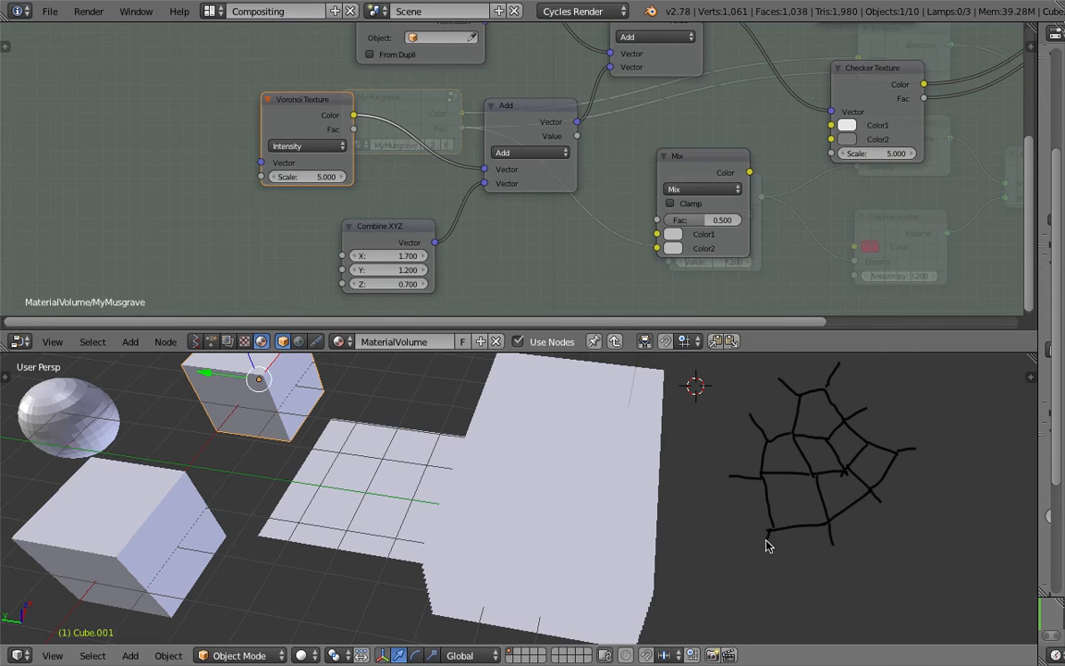
# Step: Mark points inside and around the sketched cells with single annotation dots
pyautogui.click(786, 455)
pyautogui.click(777, 410)
pyautogui.click(815, 413)
pyautogui.click(886, 432)
pyautogui.click(848, 390)
pyautogui.click(809, 363)
pyautogui.click(799, 549)
pyautogui.click(861, 527)
pyautogui.moveTo(745, 514); pyautogui.dragTo(752, 518)
pyautogui.click(905, 488)
pyautogui.click(744, 443)
# Step: Return the 3D view to Rendered shading, try a Voronoi Scale of 1, and set it to 3.7
pyautogui.click(305, 655)
pyautogui.click(325, 544)
pyautogui.click(320, 177)
pyautogui.write('1')
pyautogui.press('Return')
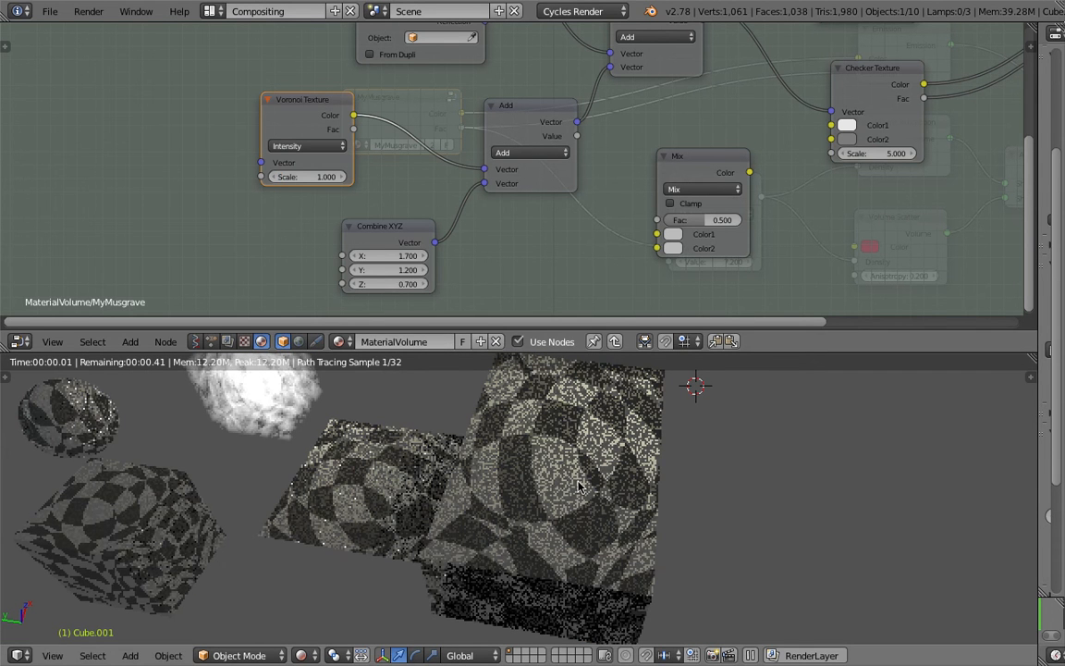
pyautogui.moveTo(319, 177); pyautogui.dragTo(350, 177)
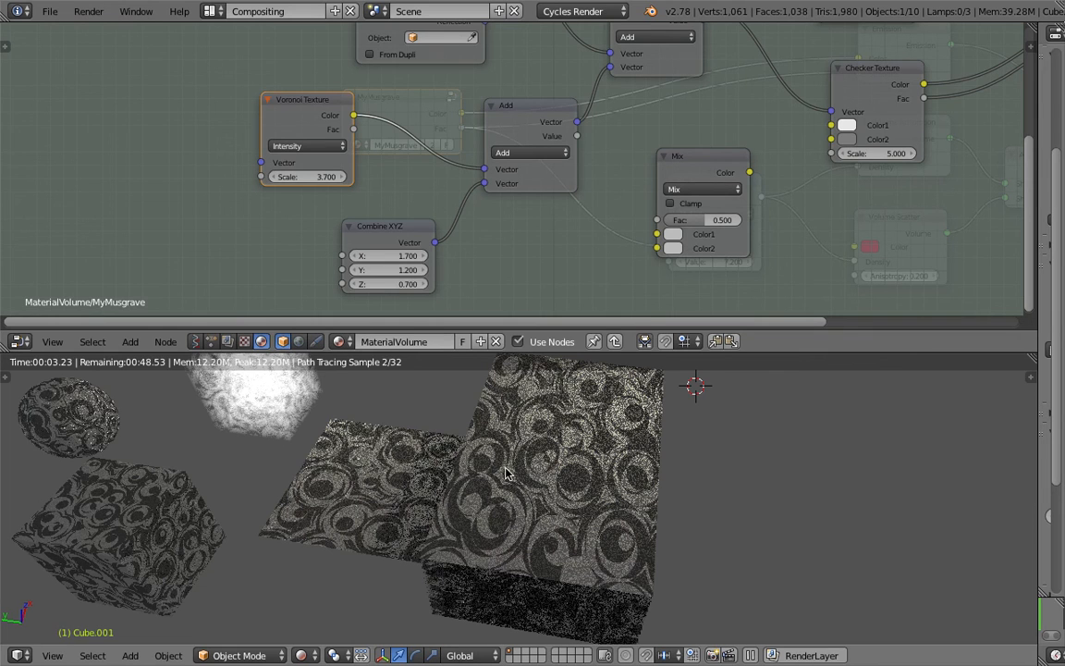
# Step: Set the Voronoi Texture's coloring to Cells and check the distorted checker pattern on the objects
pyautogui.scroll(1, 518, 427)
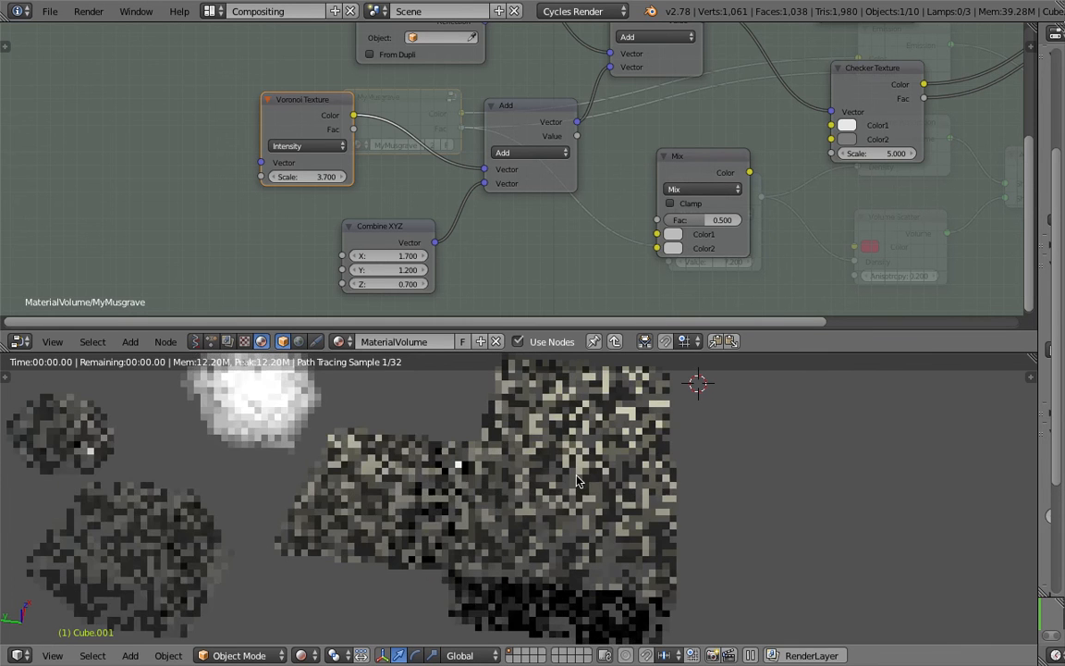
pyautogui.moveTo(539, 472); pyautogui.dragTo(576, 478, button='middle')
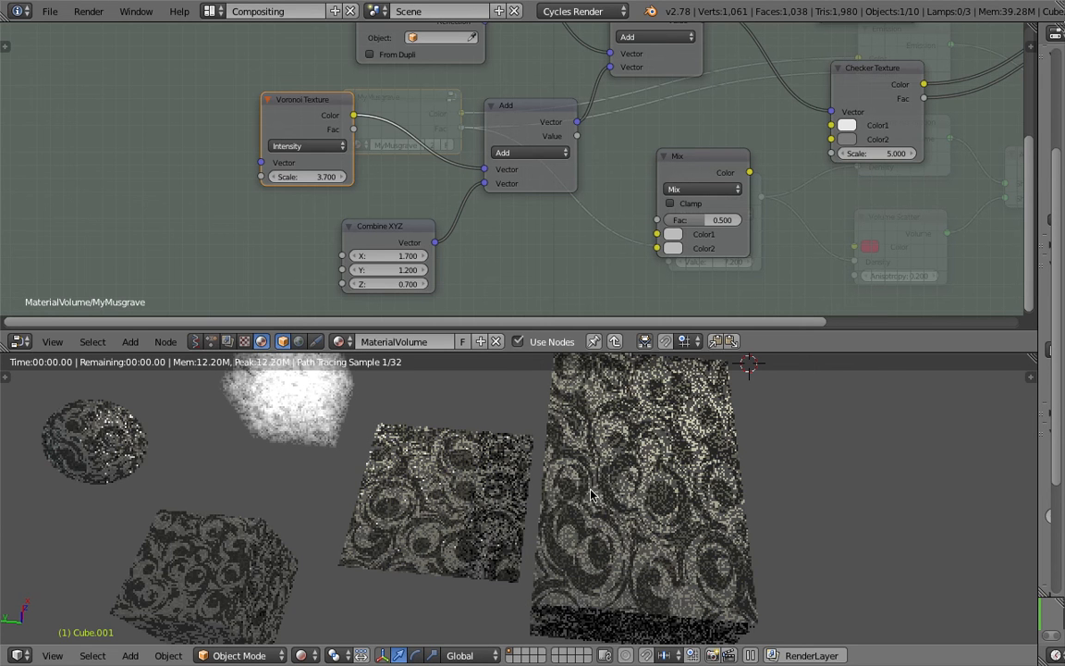
pyautogui.moveTo(681, 243); pyautogui.dragTo(678, 226, button='middle')
pyautogui.scroll(2, 681, 528)
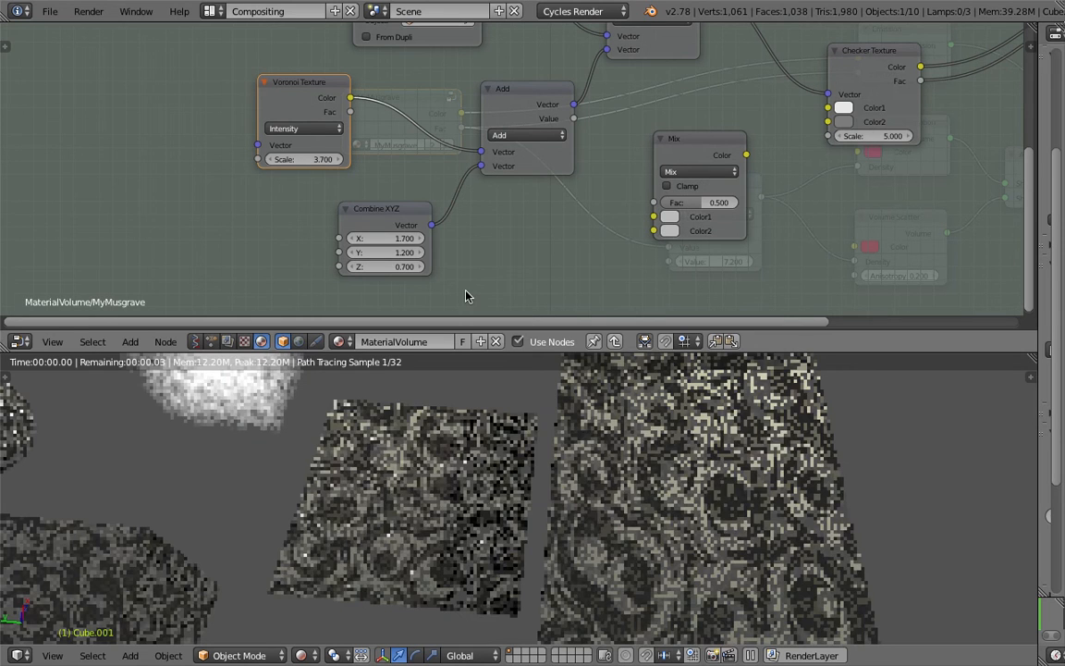
pyautogui.click(301, 129)
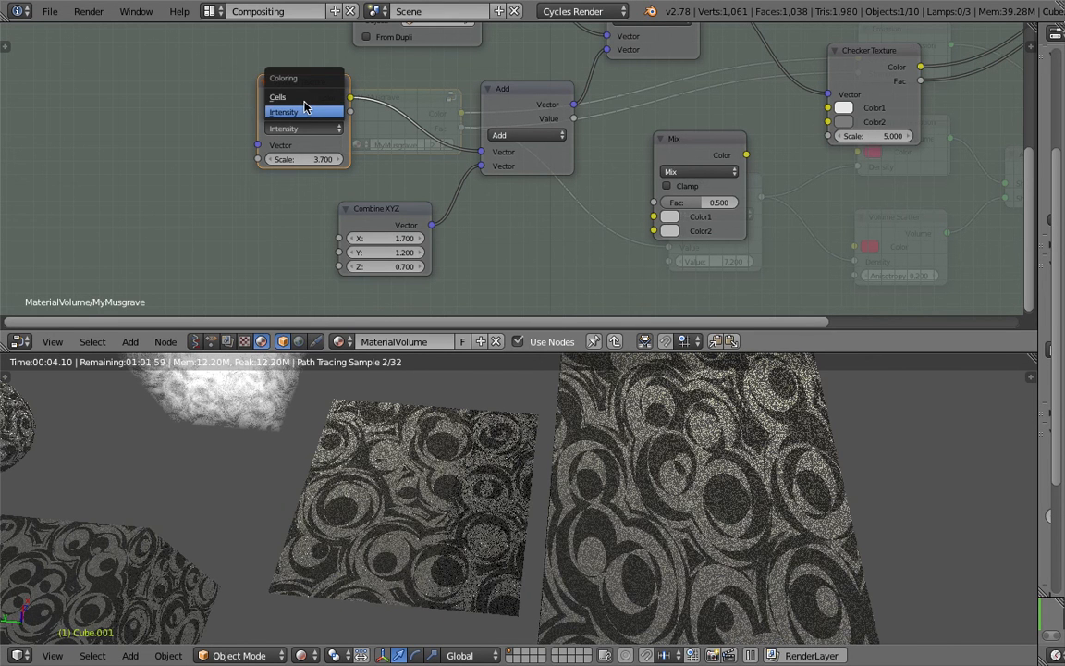
pyautogui.click(305, 98)
pyautogui.scroll(-3, 628, 506)
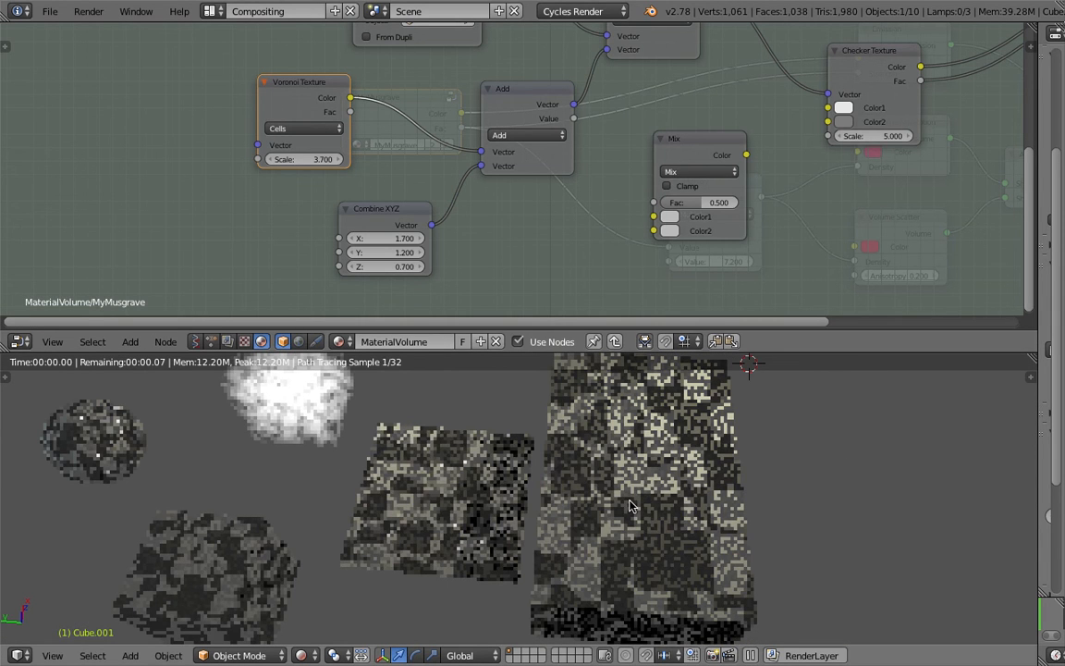
# Step: Connect the Voronoi Texture's Color to both the Color and Fac of the Group Output and inspect its cells on the objects
pyautogui.scroll(-3, 277, 175)
pyautogui.moveTo(208, 177); pyautogui.dragTo(826, 104)
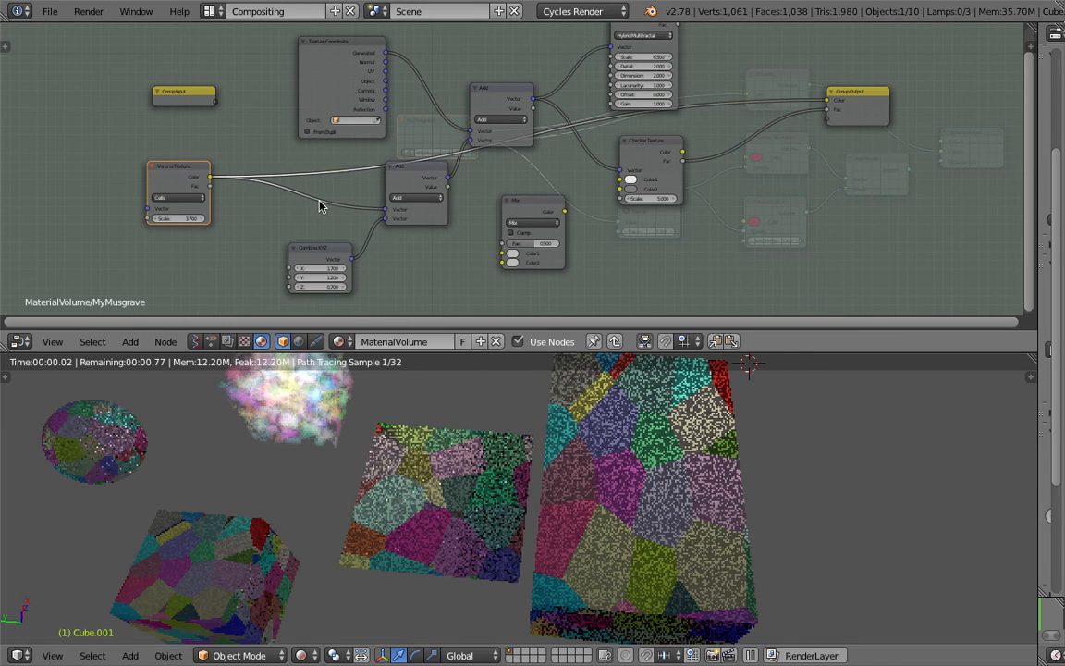
pyautogui.moveTo(210, 177); pyautogui.dragTo(629, 168)
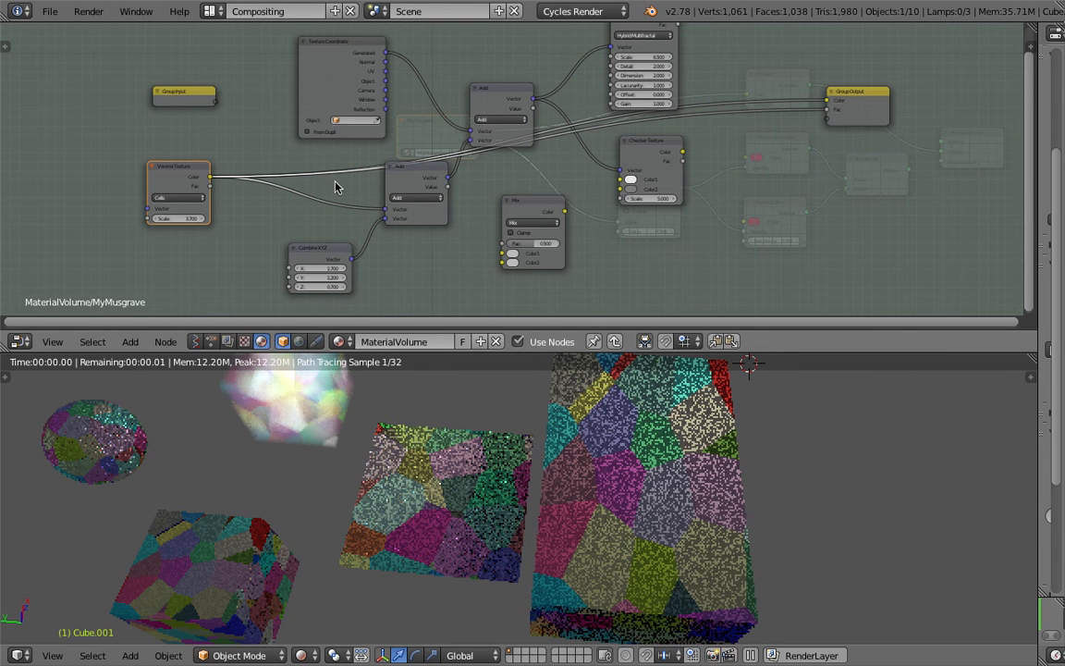
pyautogui.scroll(-3, 336, 445)
pyautogui.moveTo(336, 445); pyautogui.dragTo(392, 461, button='middle')
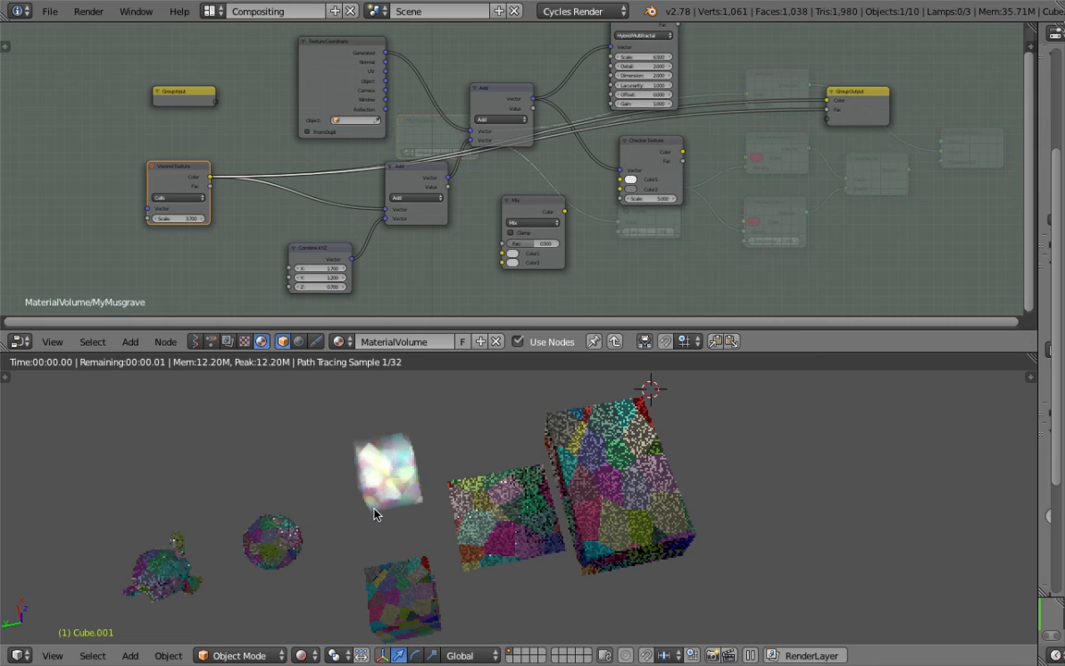
# Step: Try the Musgrave Texture's Fac as the Group Output's Fac, replace it with the Checker Texture's Fac, and inspect the objects
pyautogui.scroll(3, 374, 515)
pyautogui.moveTo(689, 63); pyautogui.dragTo(658, 88, button='middle')
pyautogui.moveTo(647, 40); pyautogui.dragTo(795, 125)
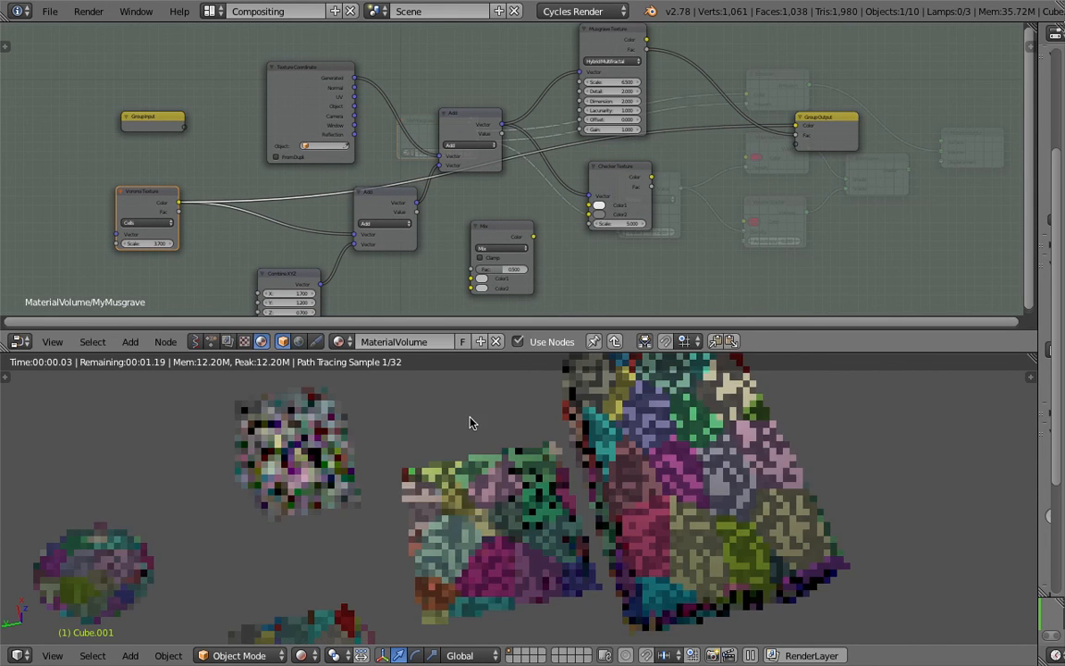
pyautogui.moveTo(651, 186); pyautogui.dragTo(794, 135)
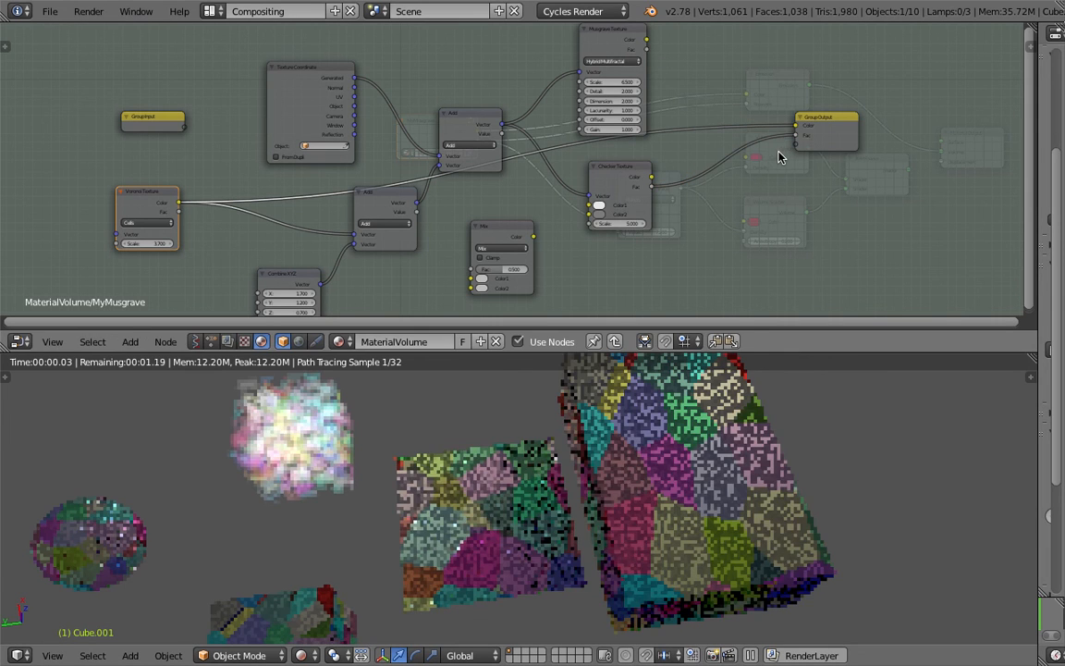
pyautogui.moveTo(539, 397); pyautogui.dragTo(461, 257, button='middle')
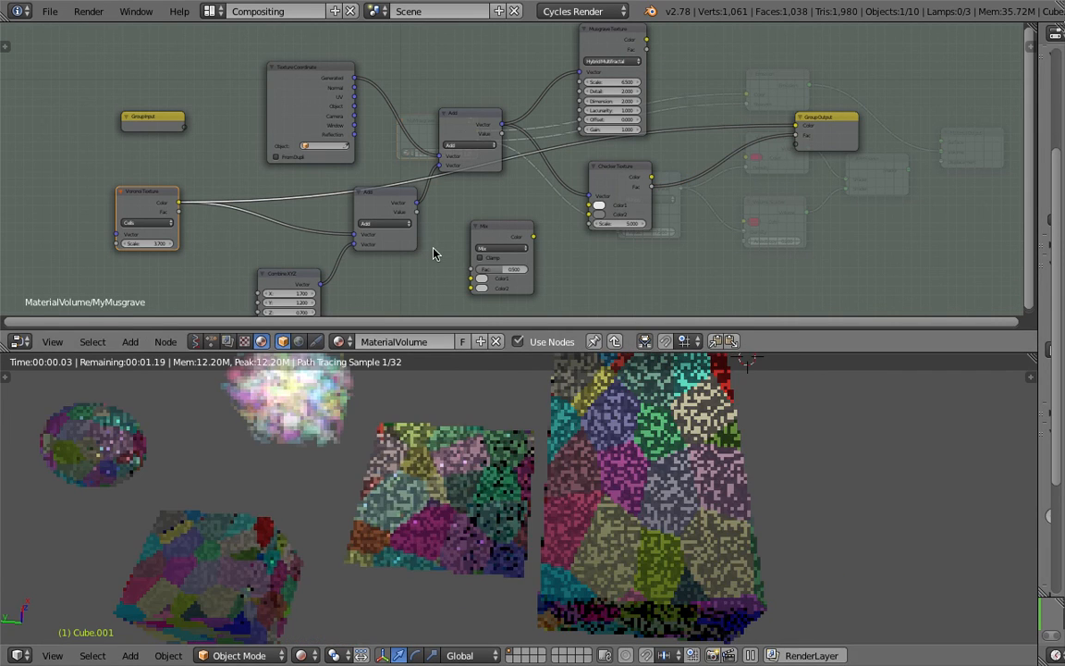
pyautogui.scroll(2, 385, 430)
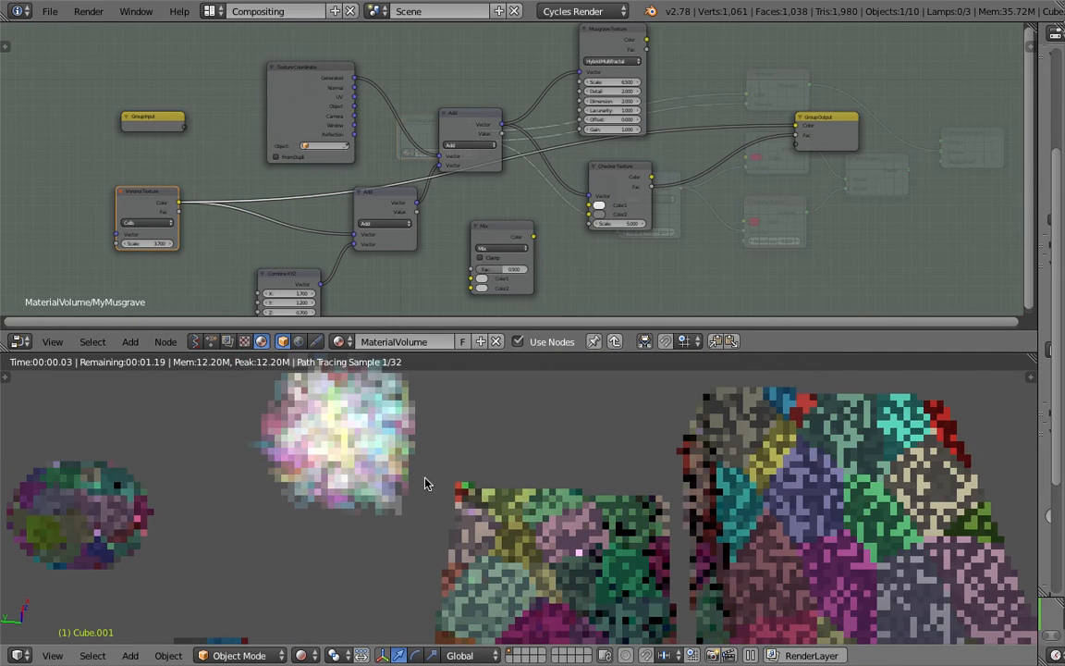
pyautogui.scroll(1, 425, 483)
pyautogui.moveTo(453, 537); pyautogui.dragTo(503, 423, button='middle')
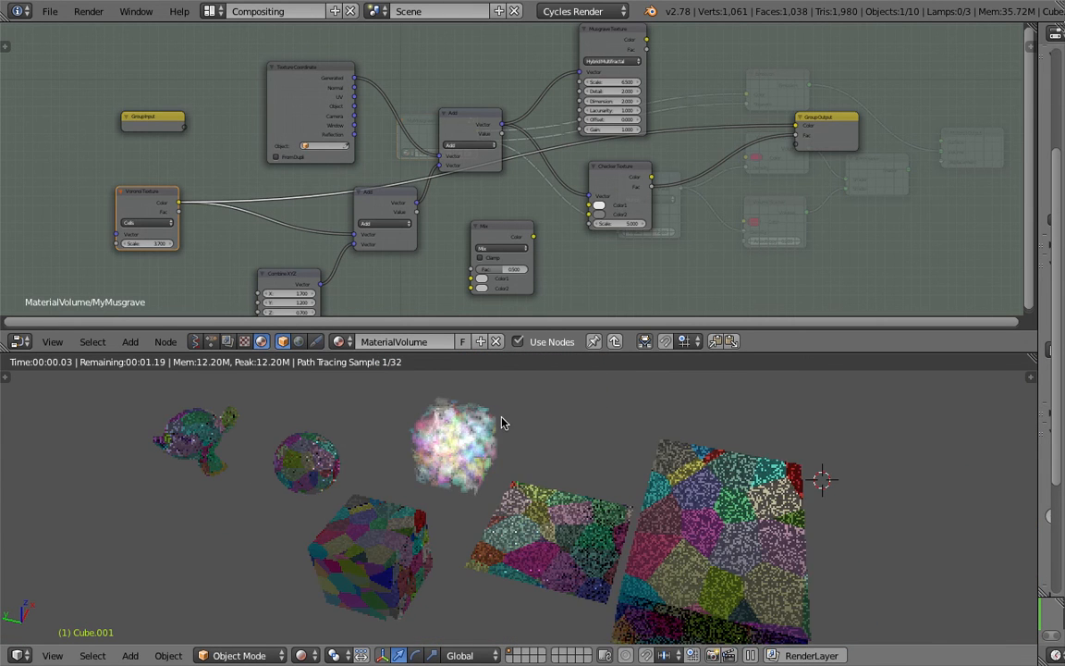
pyautogui.moveTo(471, 469); pyautogui.dragTo(491, 300, button='middle')
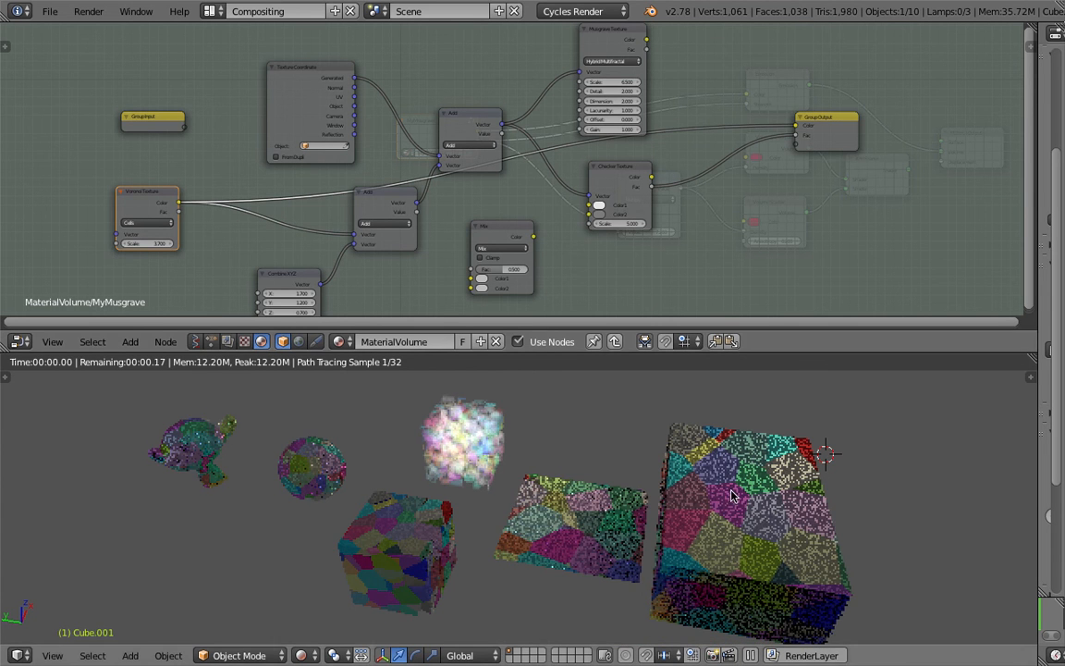
# Step: Switch the Voronoi Texture's coloring to Intensity, compare the pattern on the objects, and set it back to Cells
pyautogui.moveTo(135, 188); pyautogui.dragTo(230, 168, button='middle')
pyautogui.scroll(2, 230, 167)
pyautogui.click(220, 189)
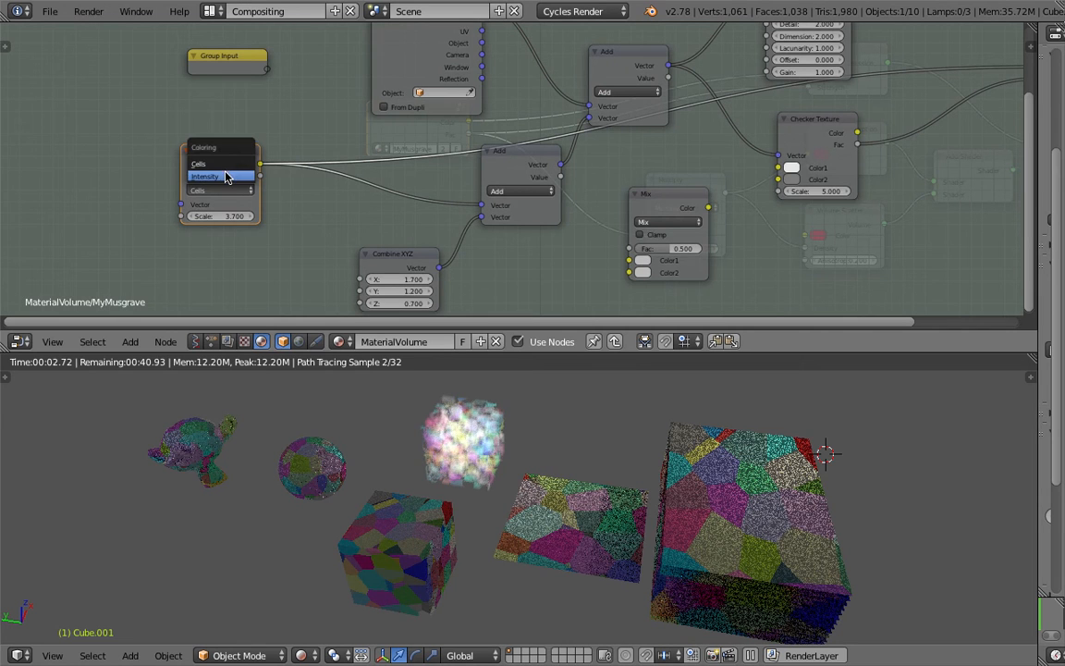
pyautogui.click(210, 165)
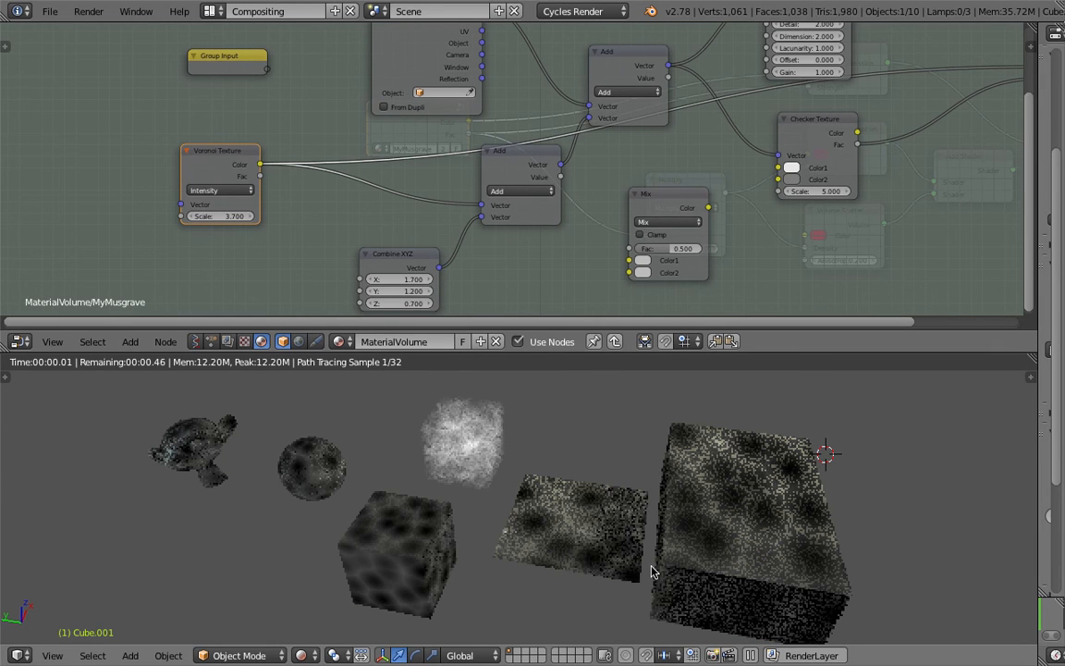
pyautogui.scroll(5, 724, 532)
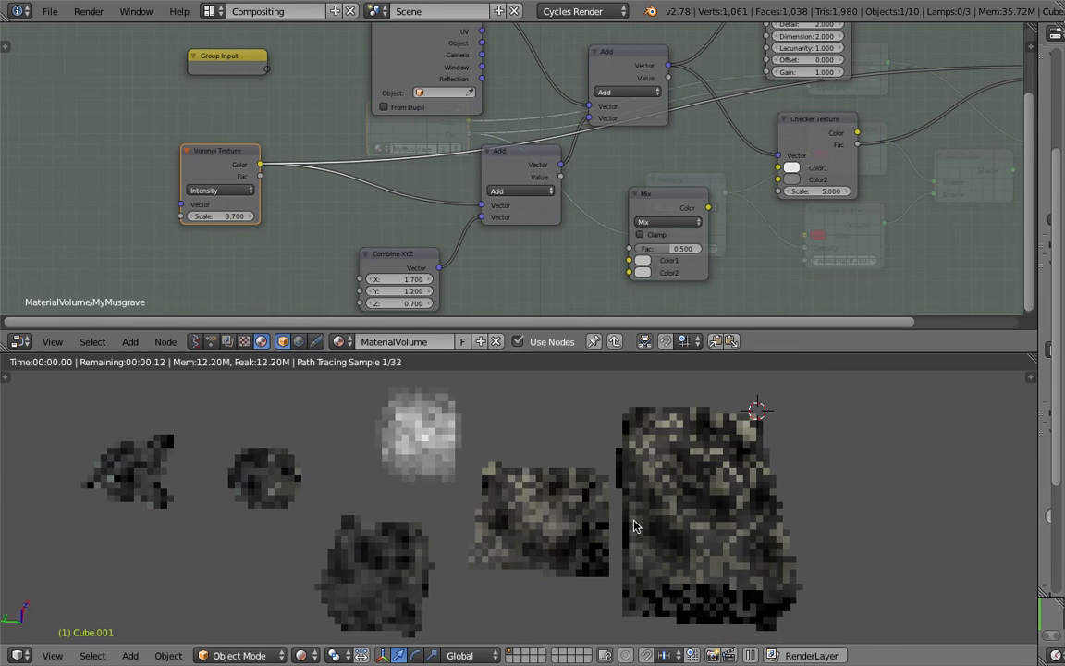
pyautogui.scroll(-3, 448, 542)
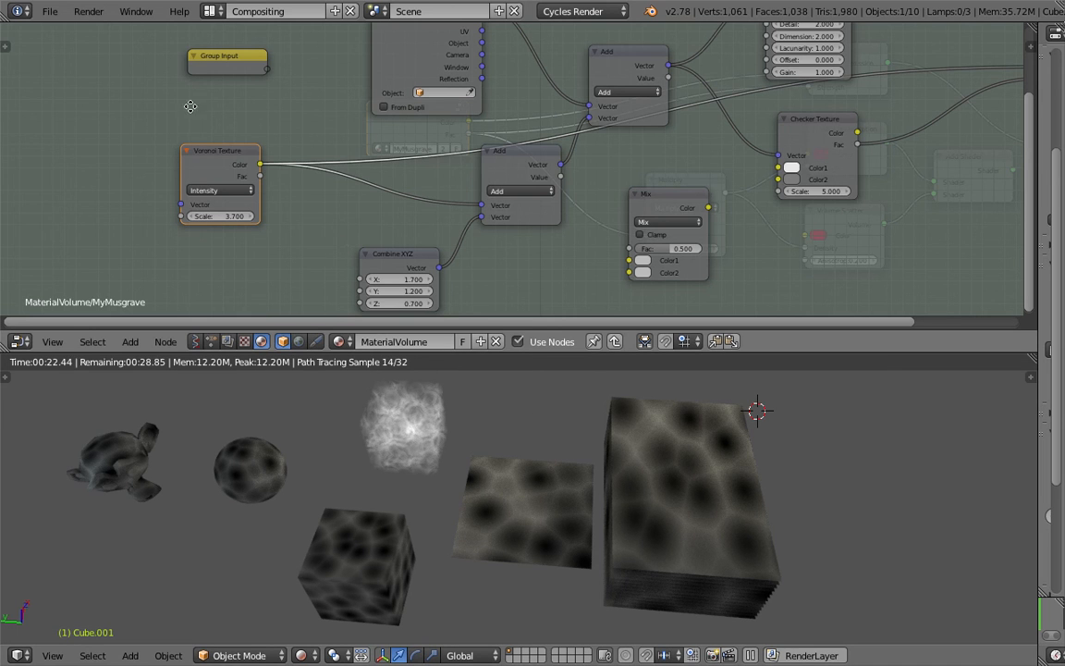
pyautogui.moveTo(208, 133); pyautogui.dragTo(214, 153, button='middle')
pyautogui.click(225, 210)
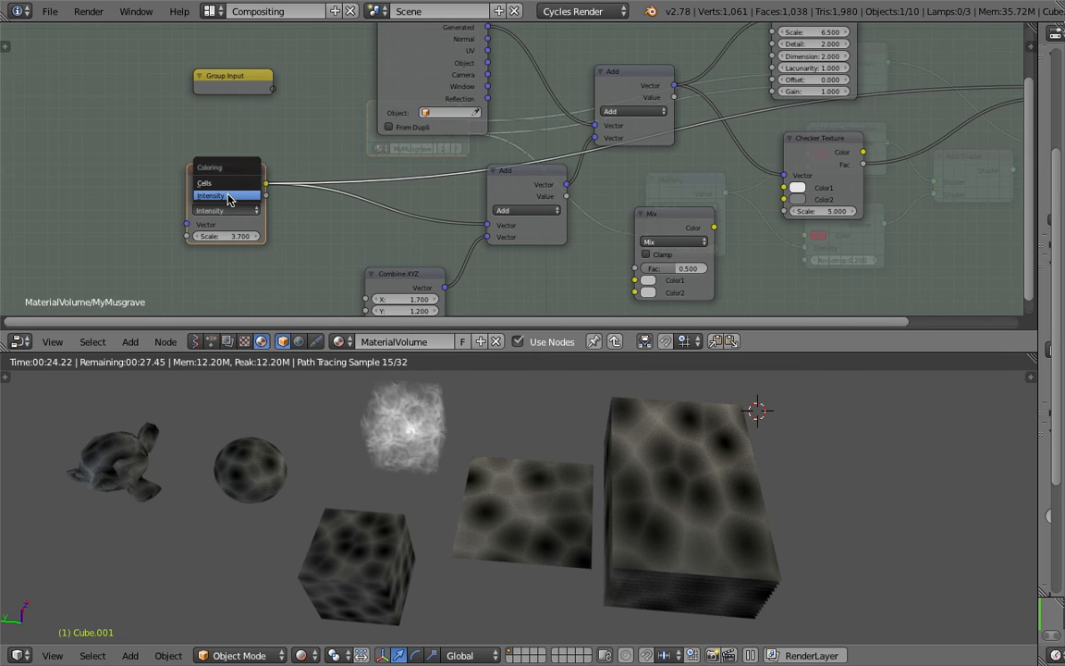
pyautogui.click(222, 183)
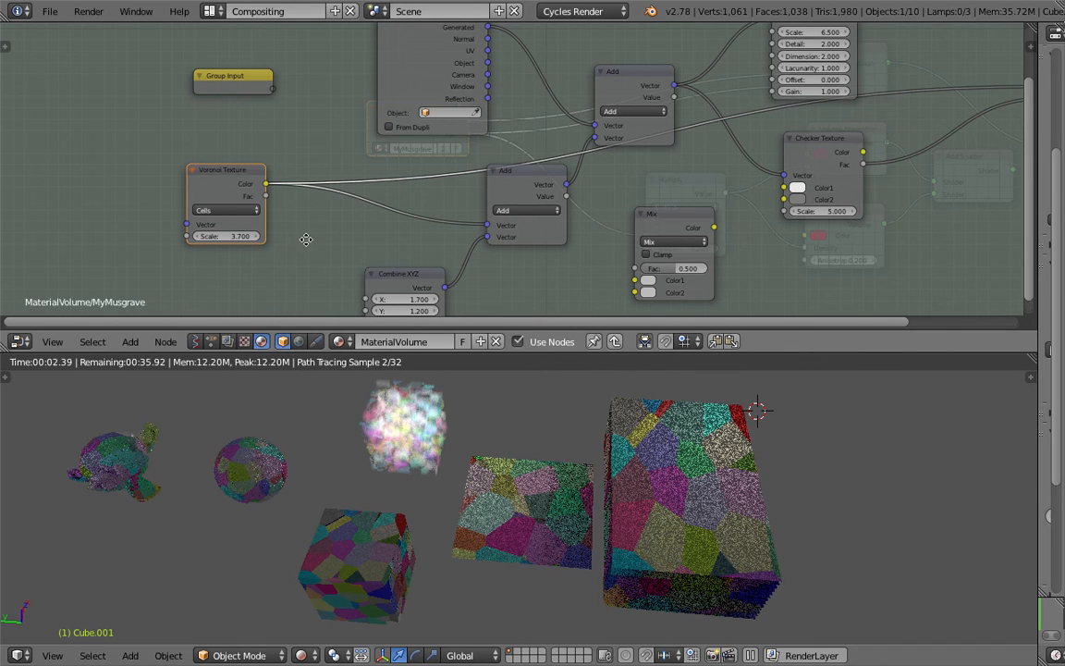
# Step: Connect the Checker Texture's Color to the Group Output's Color in place of the Voronoi Texture
pyautogui.moveTo(526, 239); pyautogui.dragTo(535, 197, button='middle')
pyautogui.moveTo(535, 197); pyautogui.dragTo(516, 230)
pyautogui.moveTo(430, 238); pyautogui.dragTo(397, 245)
pyautogui.moveTo(706, 74); pyautogui.dragTo(408, 246, button='middle')
pyautogui.moveTo(568, 109); pyautogui.dragTo(757, 222)
pyautogui.moveTo(606, 158); pyautogui.dragTo(702, 101, button='middle')
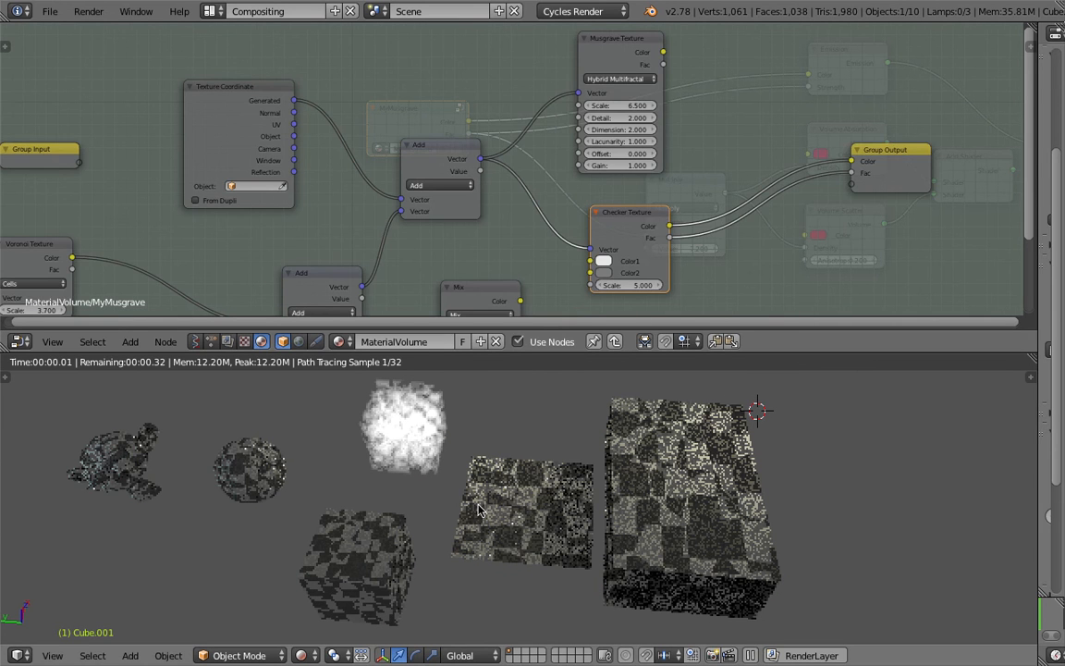
# Step: Try a Voronoi Scale of 15.6, set it to 26.4, and examine the distorted checker pattern up close
pyautogui.moveTo(70, 262); pyautogui.dragTo(418, 149, button='middle')
pyautogui.scroll(4, 388, 177)
pyautogui.moveTo(367, 202); pyautogui.dragTo(440, 203)
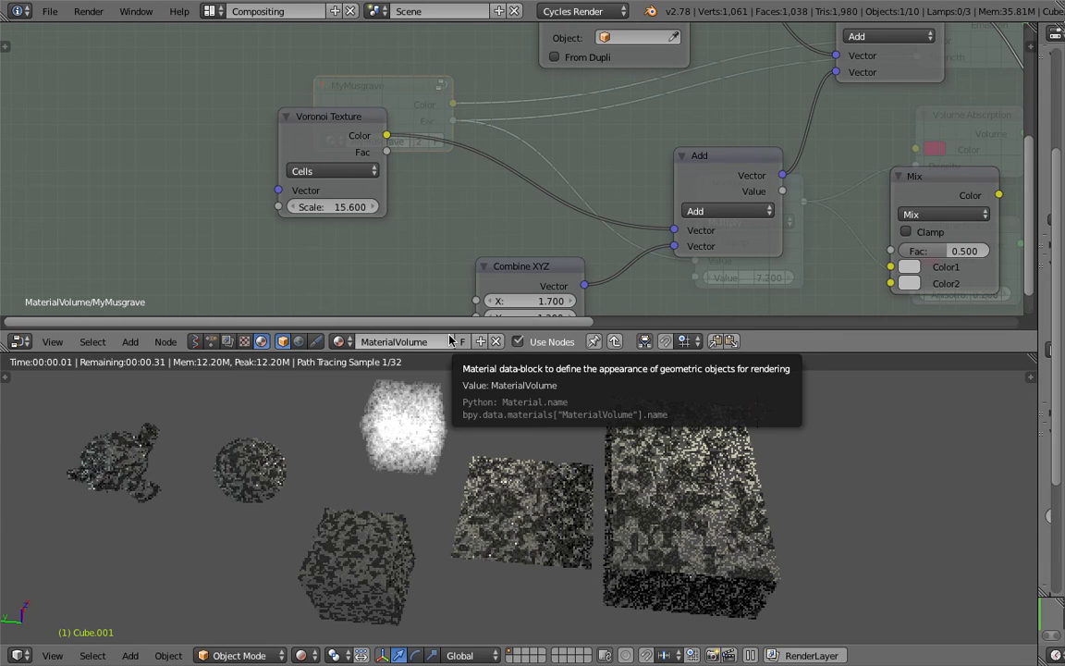
pyautogui.moveTo(345, 207); pyautogui.dragTo(398, 207)
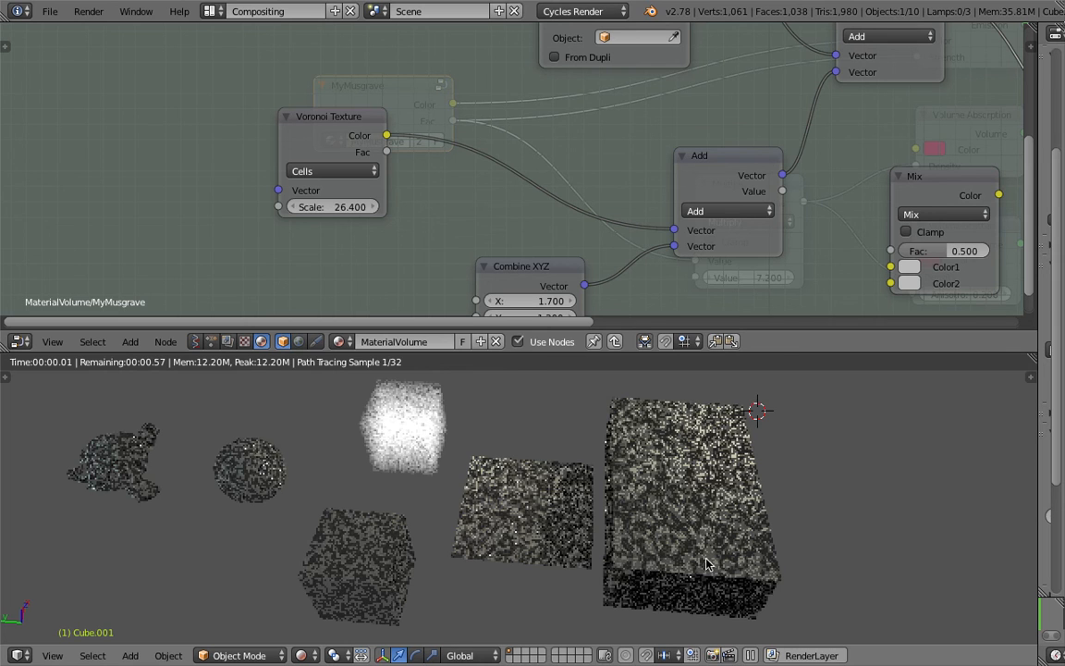
pyautogui.click(821, 515)
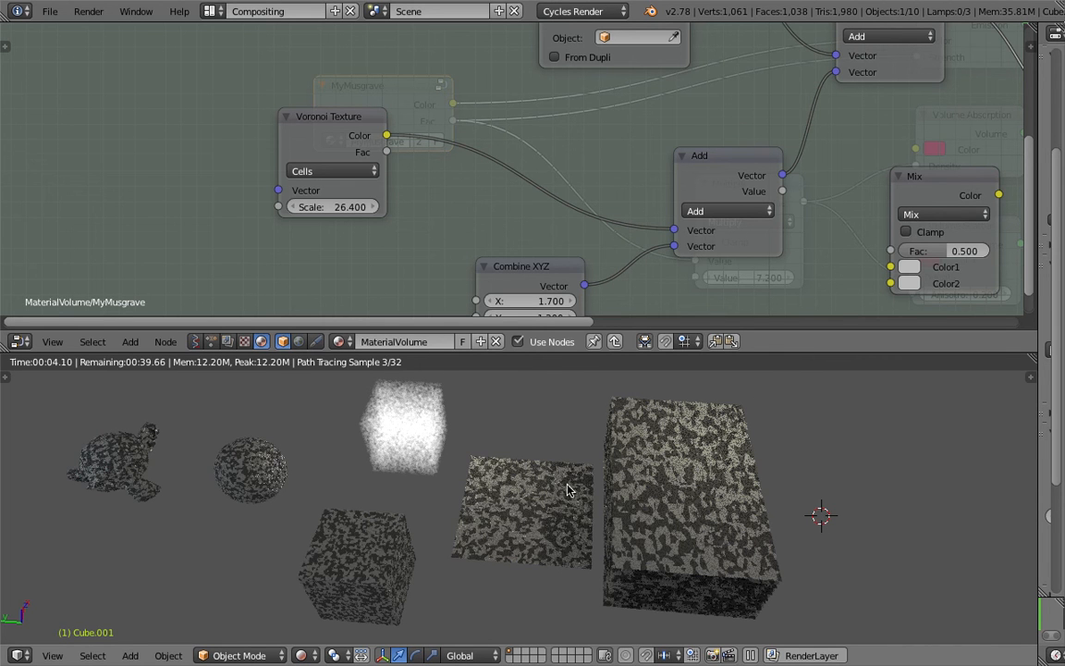
pyautogui.scroll(6, 638, 500)
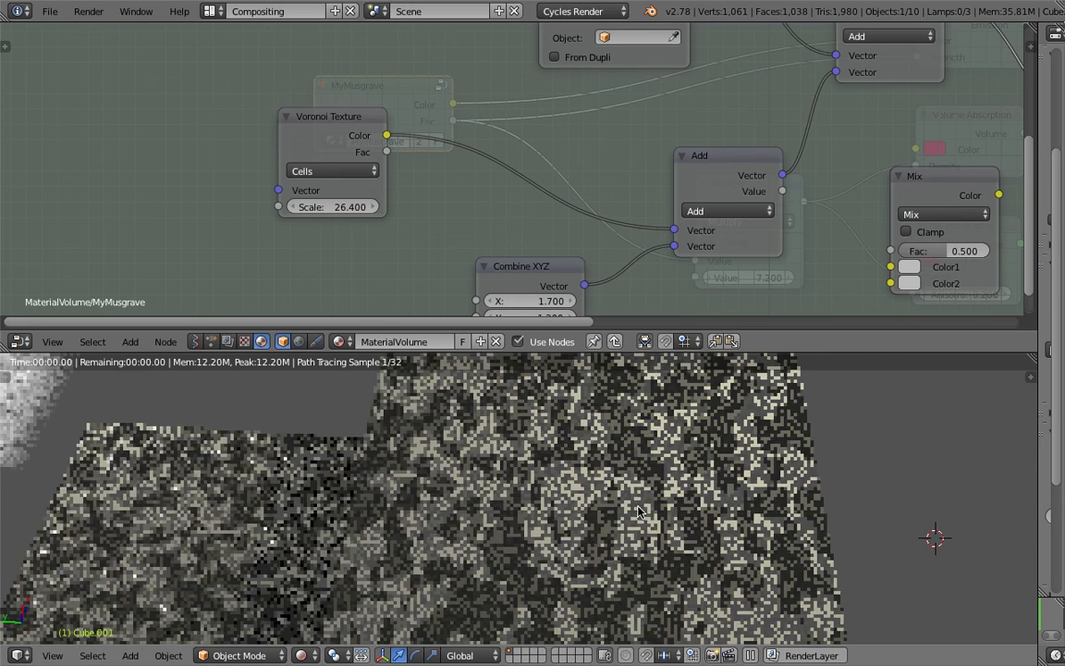
pyautogui.scroll(-6, 527, 555)
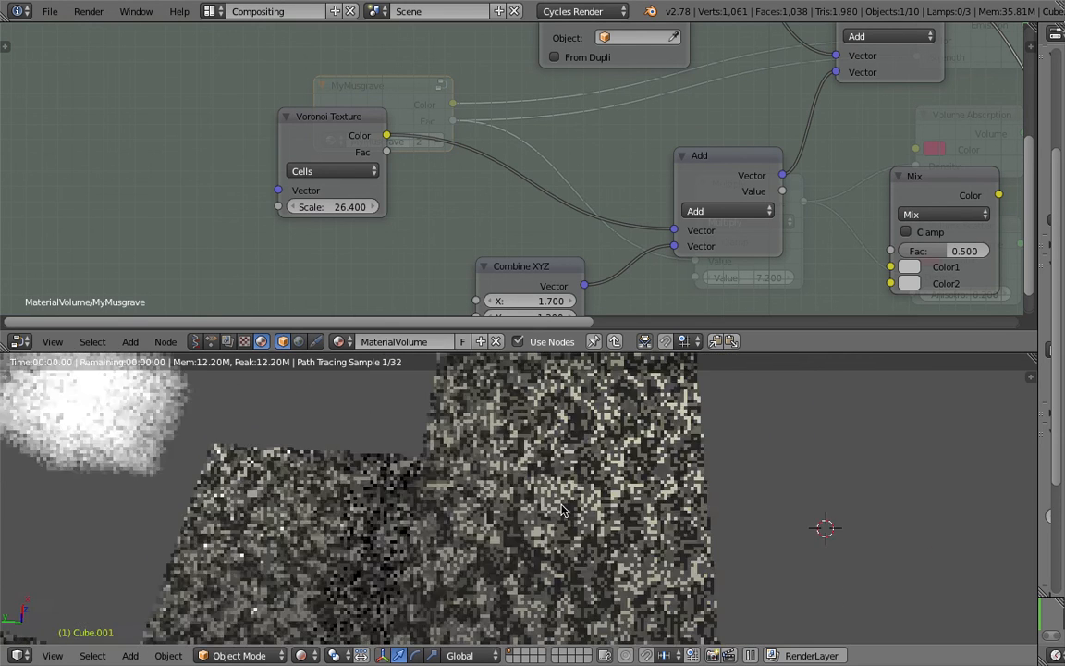
# Step: Set the Voronoi Texture's coloring to Intensity and examine the distorted checker pattern on the objects
pyautogui.click(335, 170)
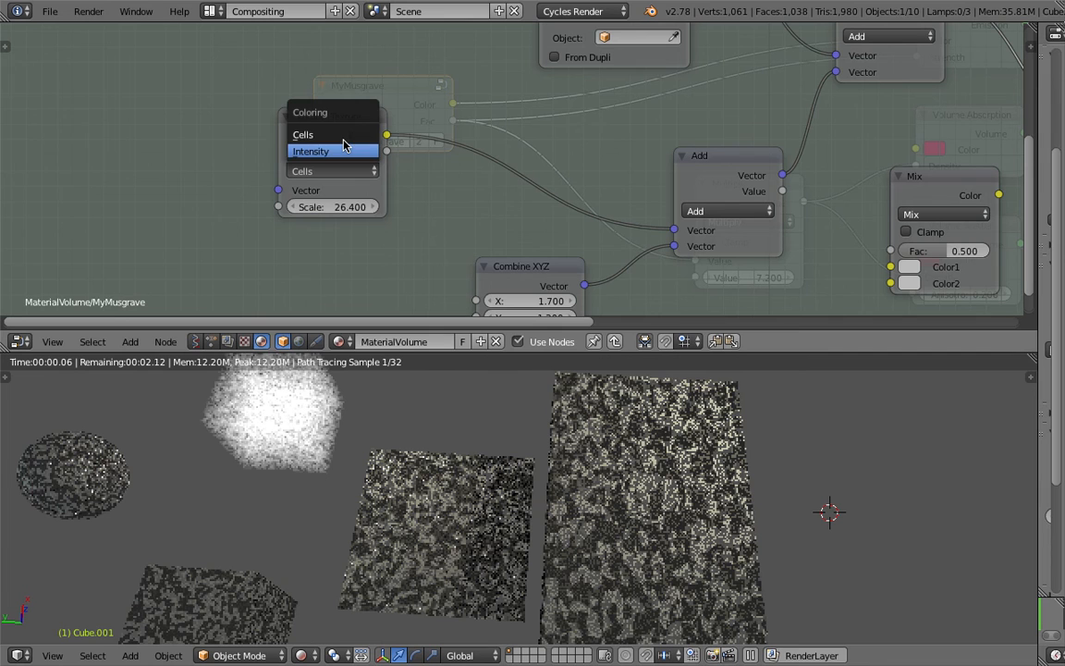
pyautogui.click(343, 152)
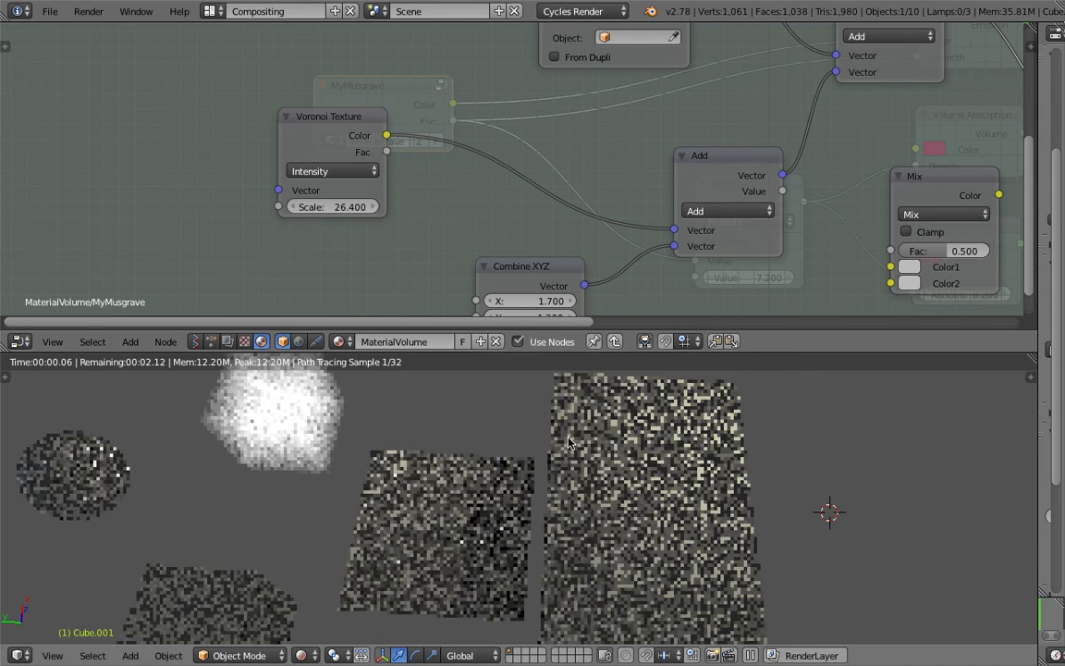
pyautogui.moveTo(527, 389); pyautogui.dragTo(558, 399, button='middle')
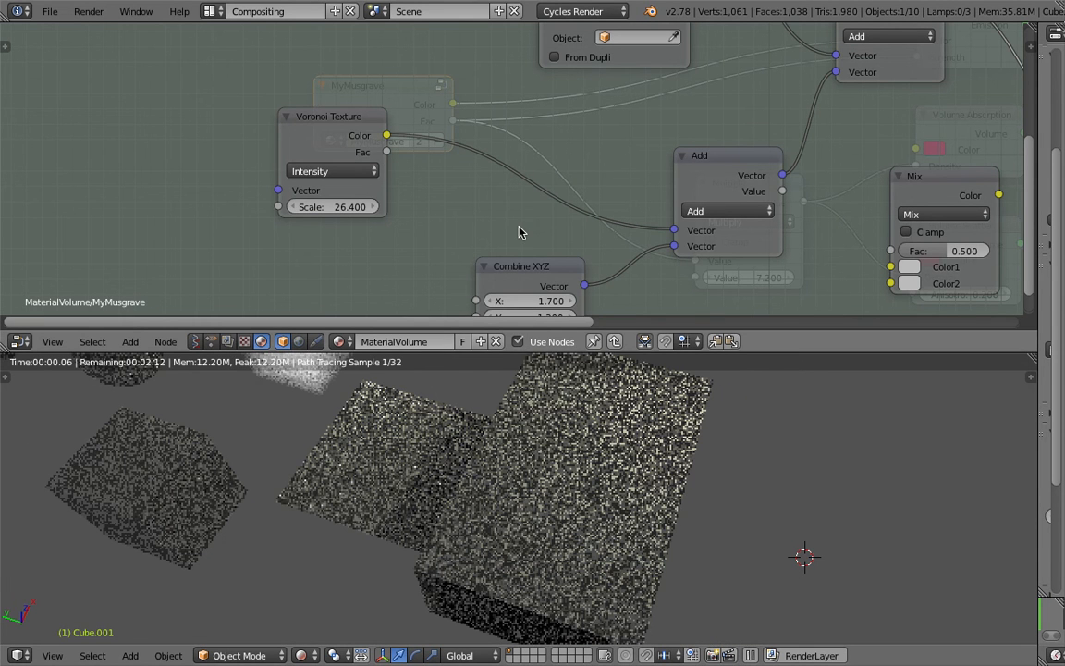
pyautogui.scroll(-2, 412, 201)
pyautogui.moveTo(545, 205); pyautogui.dragTo(519, 182)
pyautogui.moveTo(553, 155); pyautogui.dragTo(357, 210, button='middle')
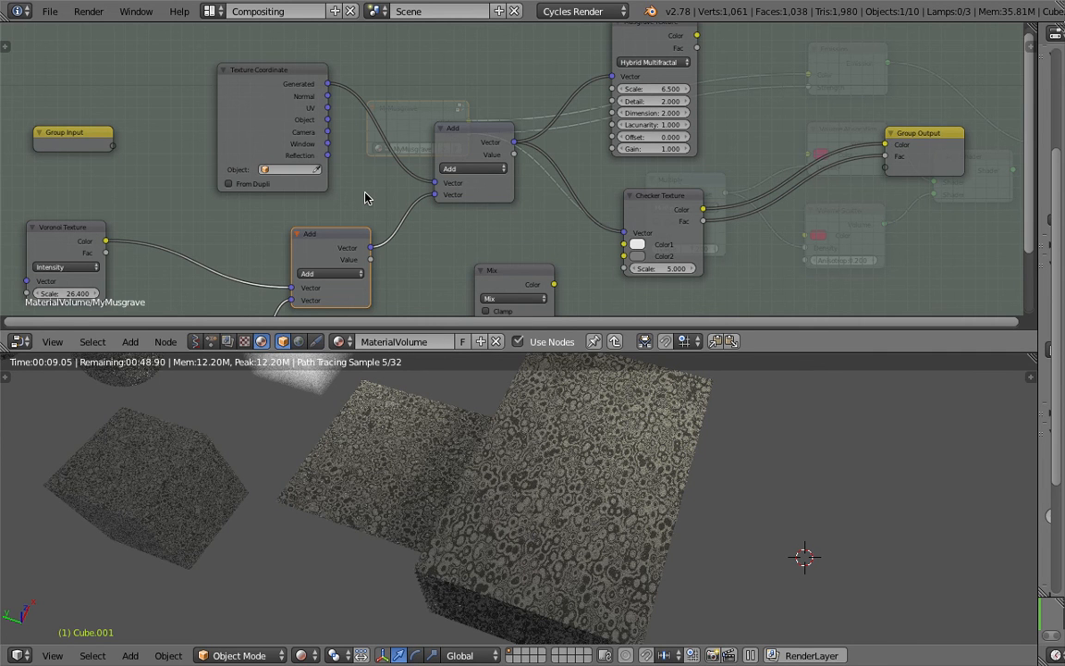
pyautogui.moveTo(582, 530); pyautogui.dragTo(490, 416, button='middle')
pyautogui.moveTo(412, 130); pyautogui.dragTo(379, 127, button='middle')
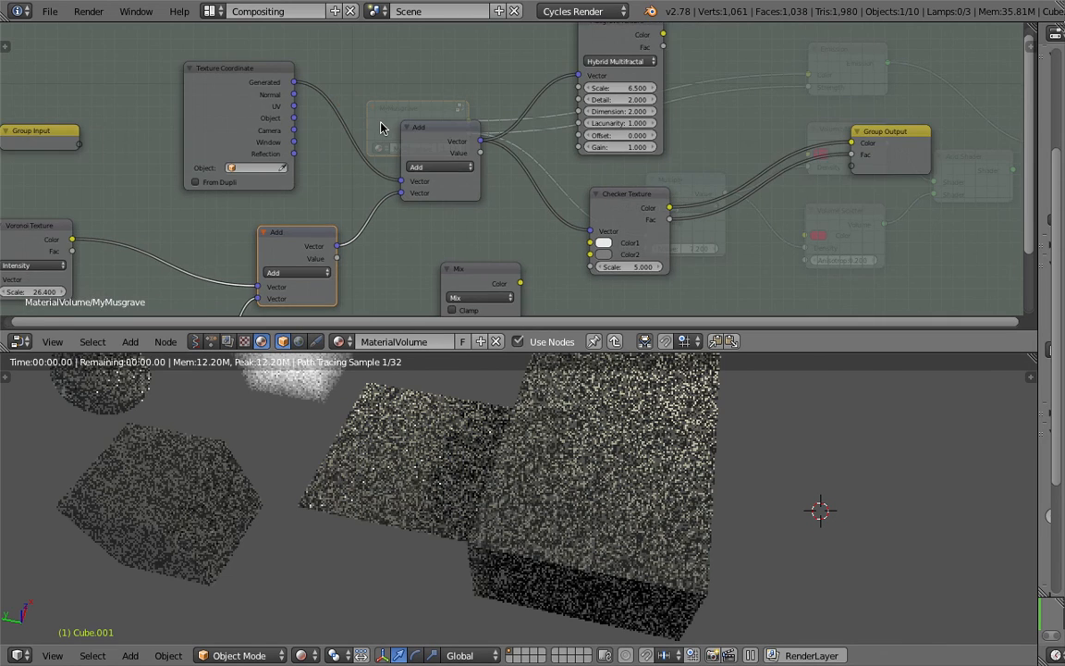
# Step: Change the unconnected Mix node's blend mode to Subtract
pyautogui.scroll(-2, 484, 222)
pyautogui.moveTo(483, 222); pyautogui.dragTo(475, 274, button='middle')
pyautogui.moveTo(435, 174); pyautogui.dragTo(429, 93, button='middle')
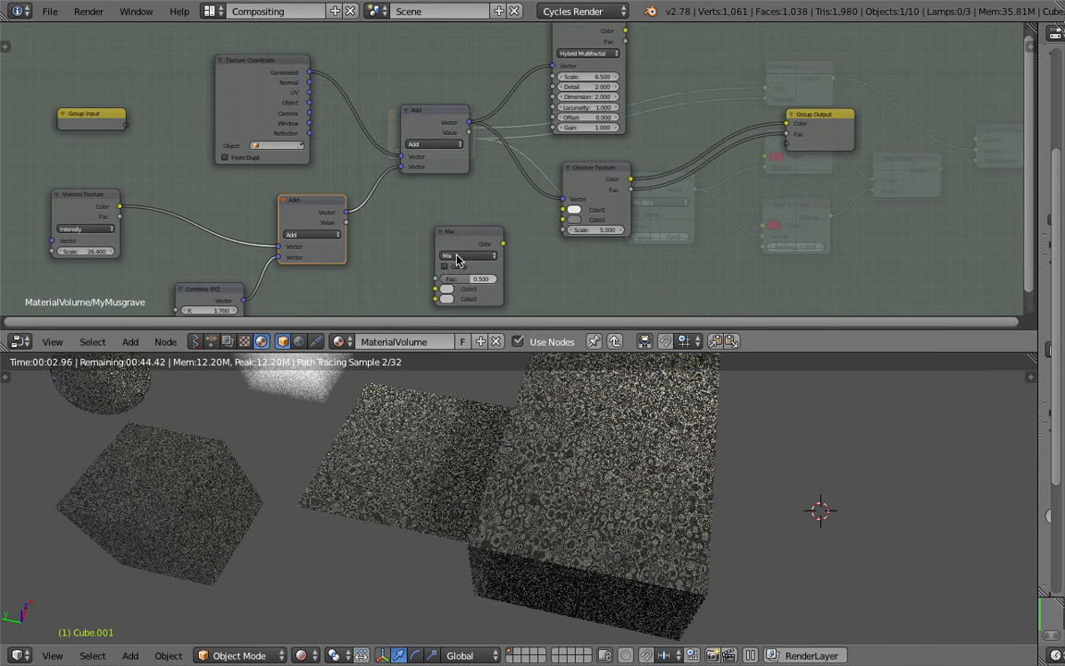
pyautogui.scroll(2, 461, 224)
pyautogui.moveTo(461, 224); pyautogui.dragTo(458, 193, button='middle')
pyautogui.scroll(1, 458, 199)
pyautogui.rightClick(435, 210)
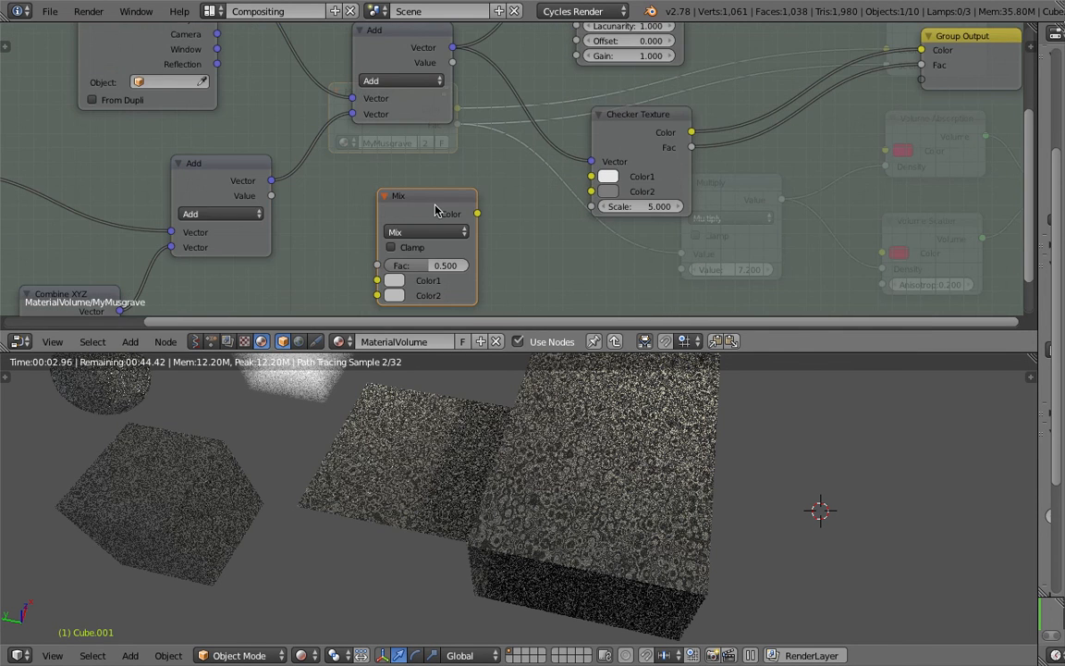
pyautogui.rightClick(225, 172)
pyautogui.scroll(1, 347, 170)
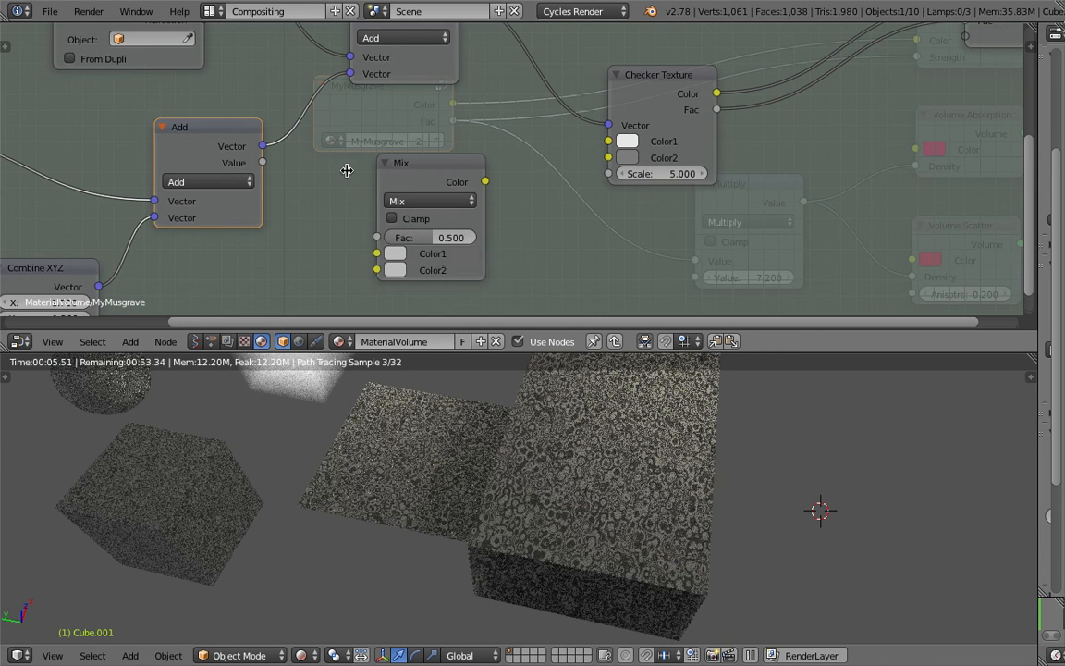
pyautogui.click(425, 201)
pyautogui.click(406, 270)
pyautogui.scroll(-3, 388, 139)
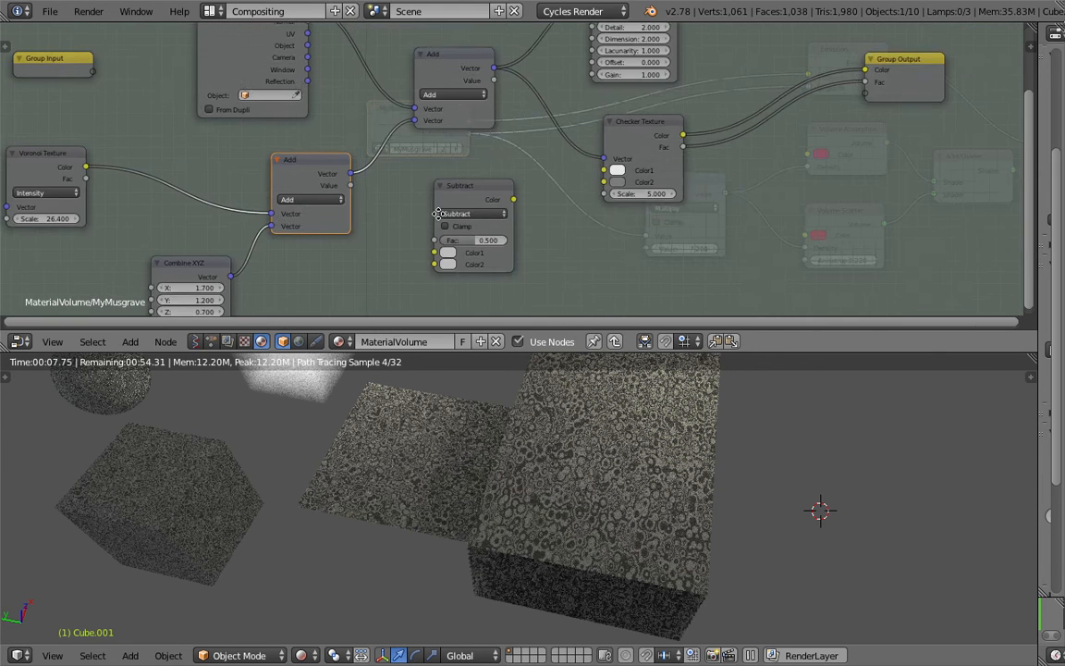
# Step: Feed the Generated coordinates and the lower Add vector into Subtract's Color1 and Color2, and its Color into the Checker's Vector
pyautogui.moveTo(344, 49); pyautogui.dragTo(451, 256)
pyautogui.moveTo(381, 190); pyautogui.dragTo(452, 267)
pyautogui.moveTo(520, 211); pyautogui.dragTo(597, 175)
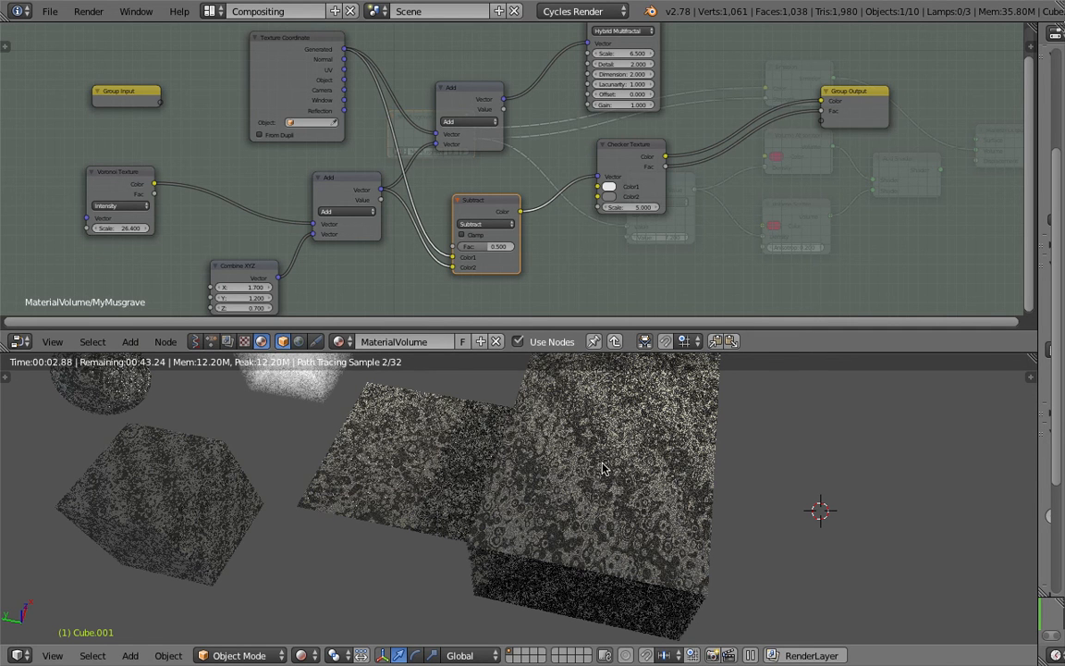
# Step: Try a Voronoi Scale of 1, set it to 1.7, and set the Combine XYZ node's X to 2.9
pyautogui.moveTo(467, 272); pyautogui.dragTo(485, 259, button='middle')
pyautogui.click(140, 217)
pyautogui.write('1')
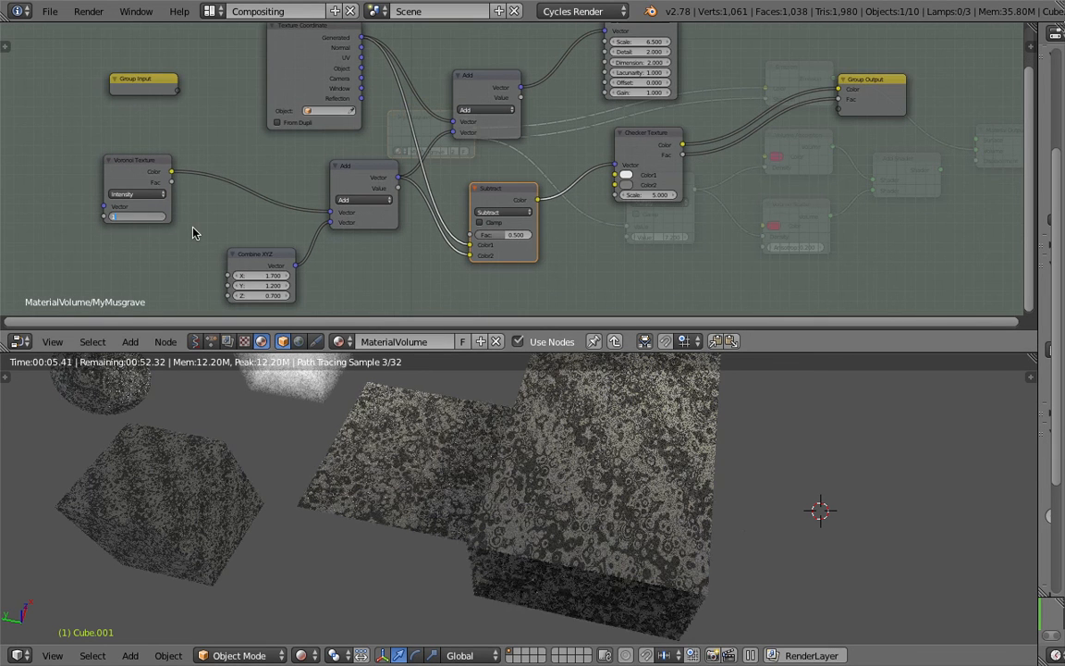
pyautogui.press('Return')
pyautogui.click(138, 216)
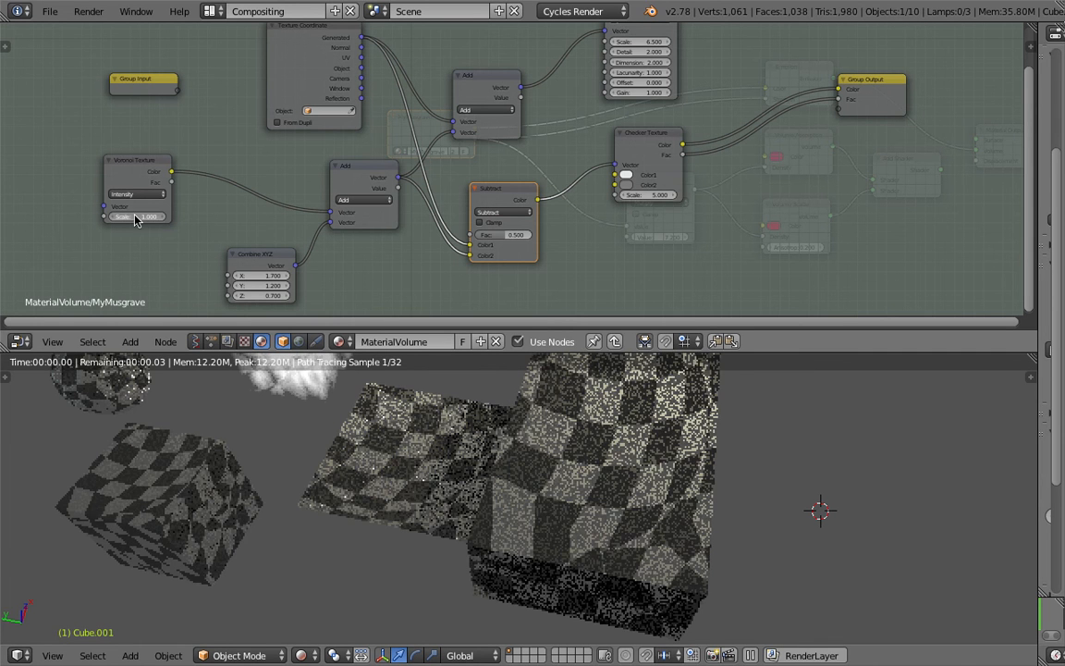
pyautogui.write('1.7')
pyautogui.press('Return')
pyautogui.moveTo(264, 276); pyautogui.dragTo(277, 275)
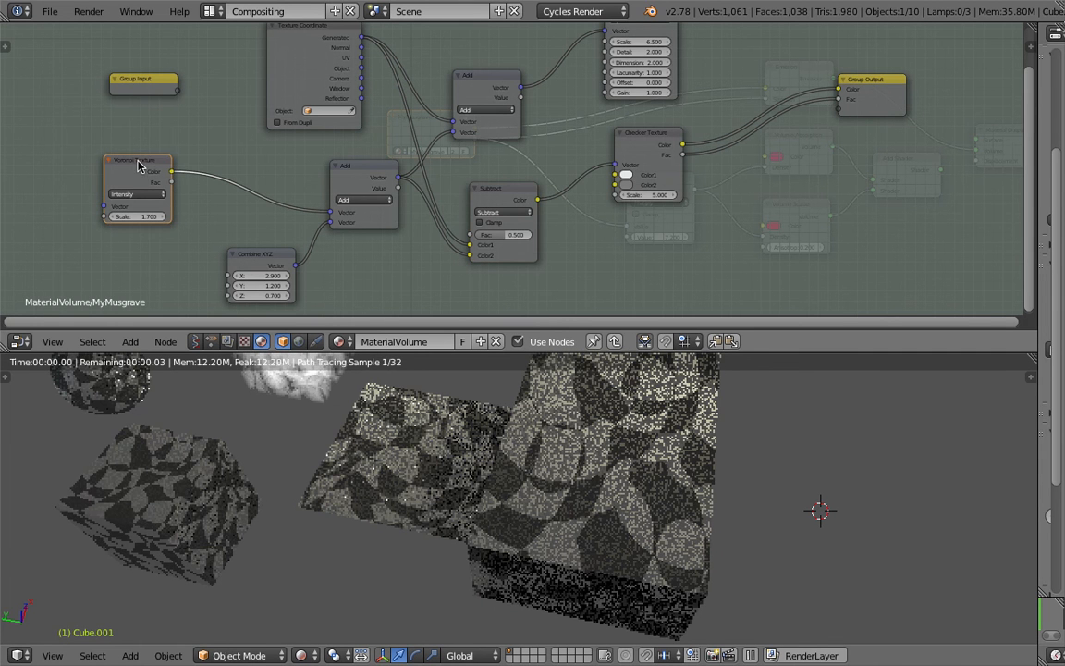
# Step: Add a Noise Texture below the Voronoi Texture and feed its Color into the first Vector input of the lower Add node
pyautogui.moveTo(143, 83); pyautogui.dragTo(128, 90)
pyautogui.moveTo(239, 149); pyautogui.dragTo(376, 155, button='middle')
pyautogui.scroll(1, 375, 155)
pyautogui.hotkey('shift', 'a')
pyautogui.moveTo(131, 201)
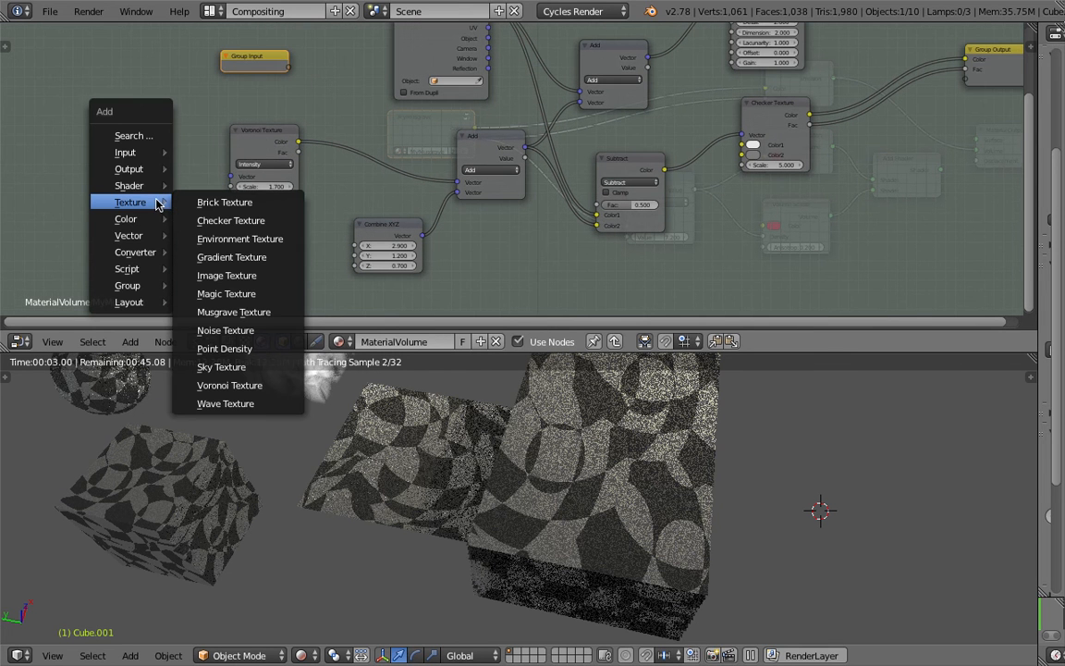
pyautogui.click(225, 330)
pyautogui.click(304, 221)
pyautogui.moveTo(302, 219); pyautogui.dragTo(457, 192)
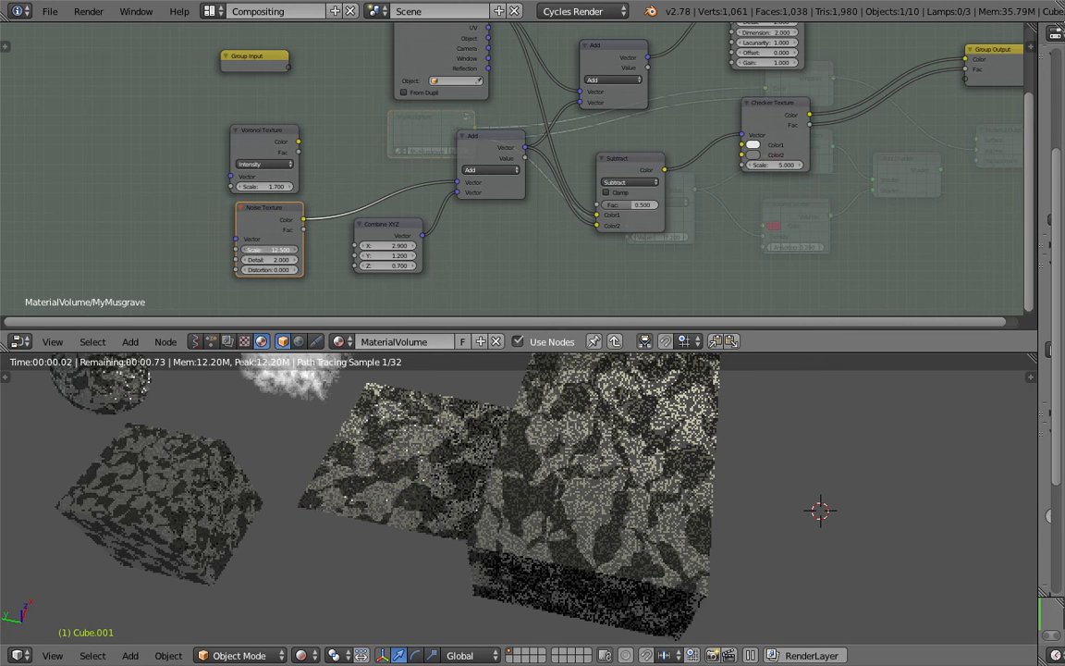
# Step: Raise the Noise Texture's Scale in stages to 78.3 and check the distortion on the rendered objects
pyautogui.moveTo(268, 249); pyautogui.dragTo(305, 250)
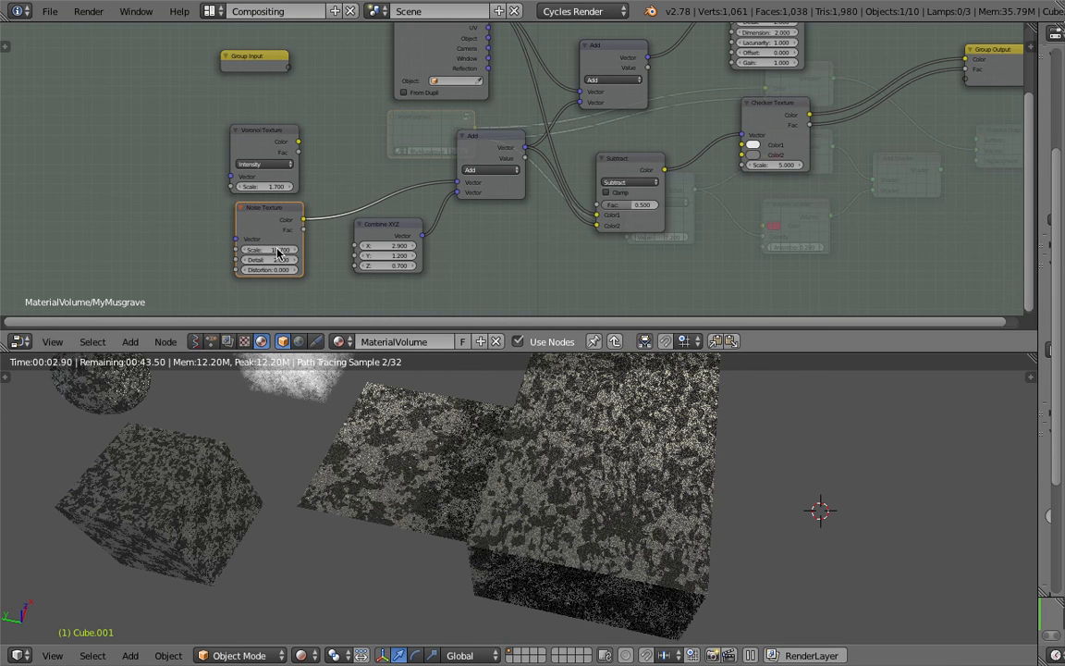
pyautogui.moveTo(278, 252); pyautogui.dragTo(389, 251)
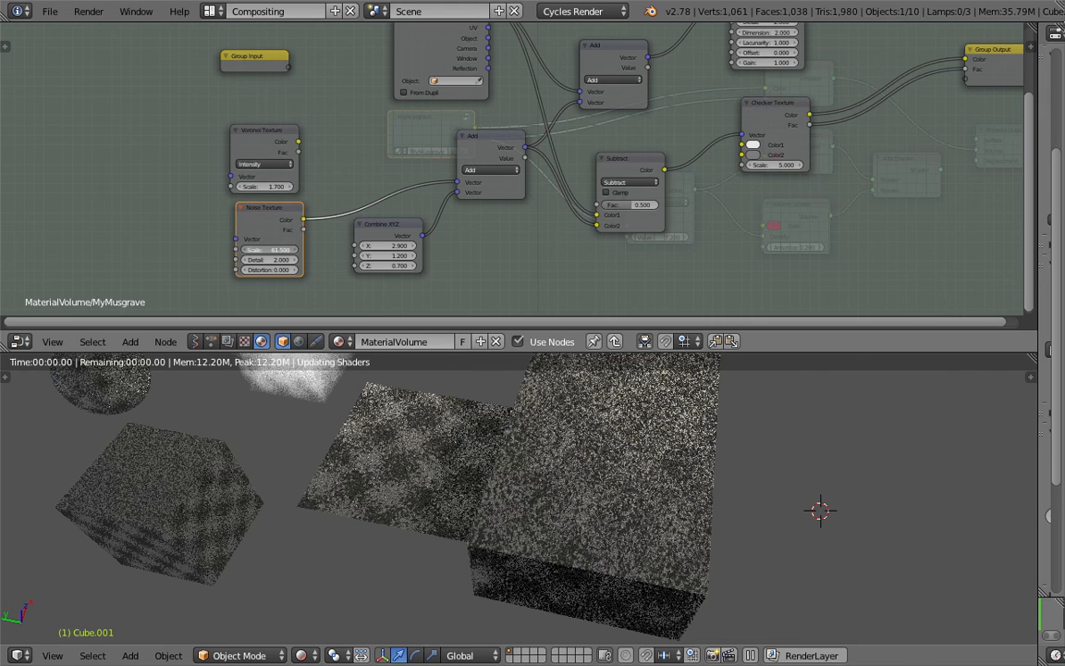
pyautogui.moveTo(268, 250); pyautogui.dragTo(313, 249)
pyautogui.moveTo(413, 435); pyautogui.dragTo(462, 473, button='middle')
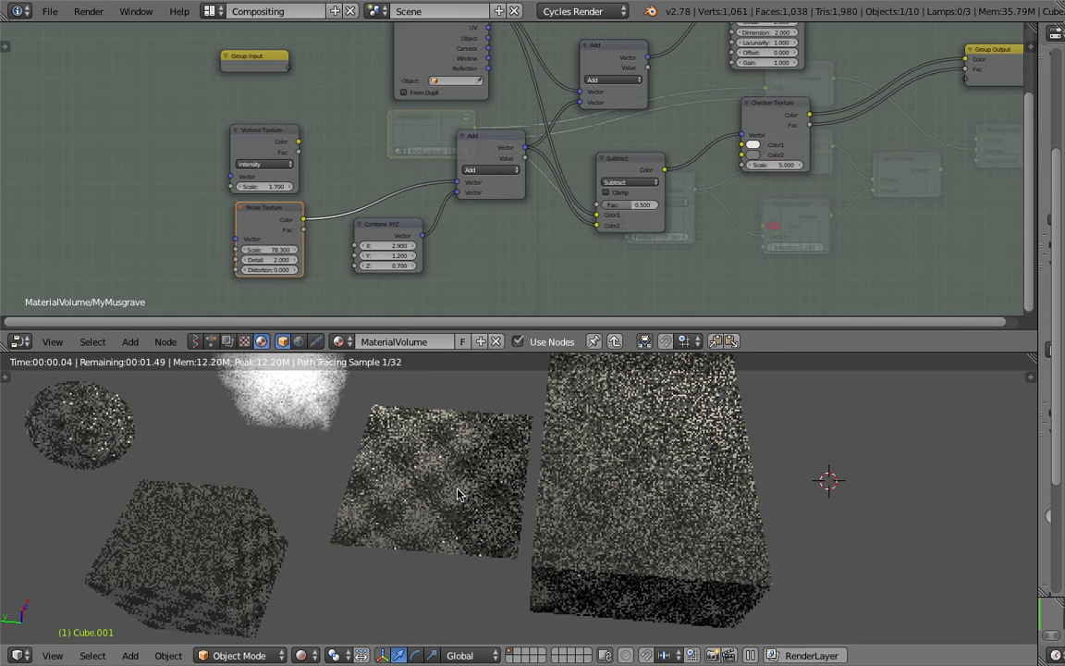
# Step: Set the Subtract node's Fac to 0.209 and examine the checker pattern on all the objects
pyautogui.moveTo(505, 118); pyautogui.dragTo(462, 167, button='middle')
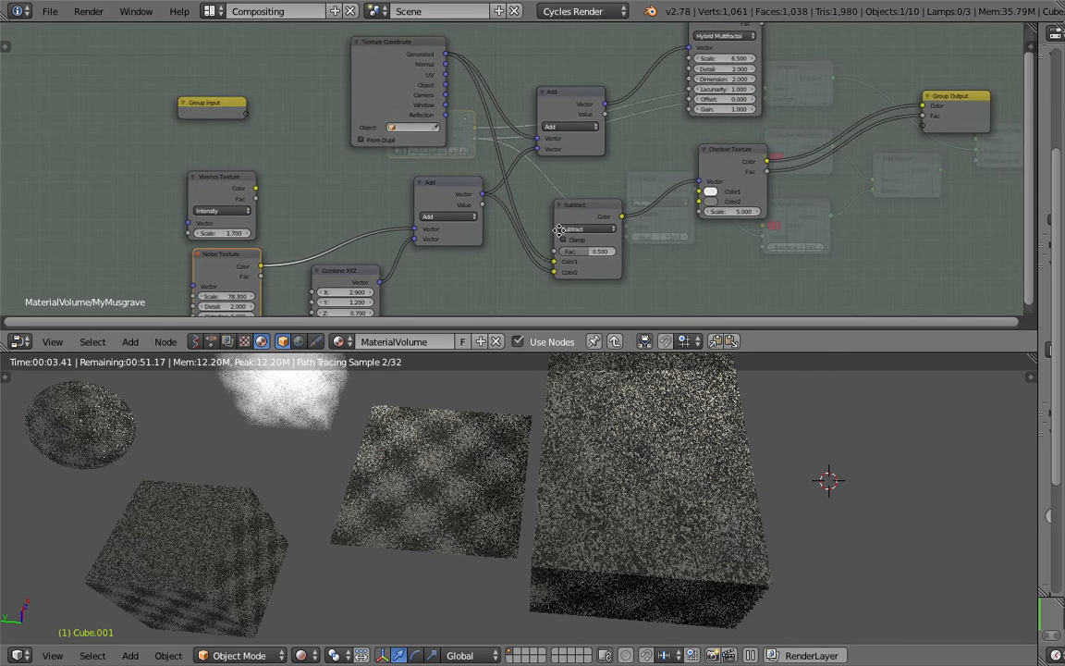
pyautogui.moveTo(648, 83); pyautogui.dragTo(591, 37, button='middle')
pyautogui.moveTo(545, 215); pyautogui.dragTo(523, 219)
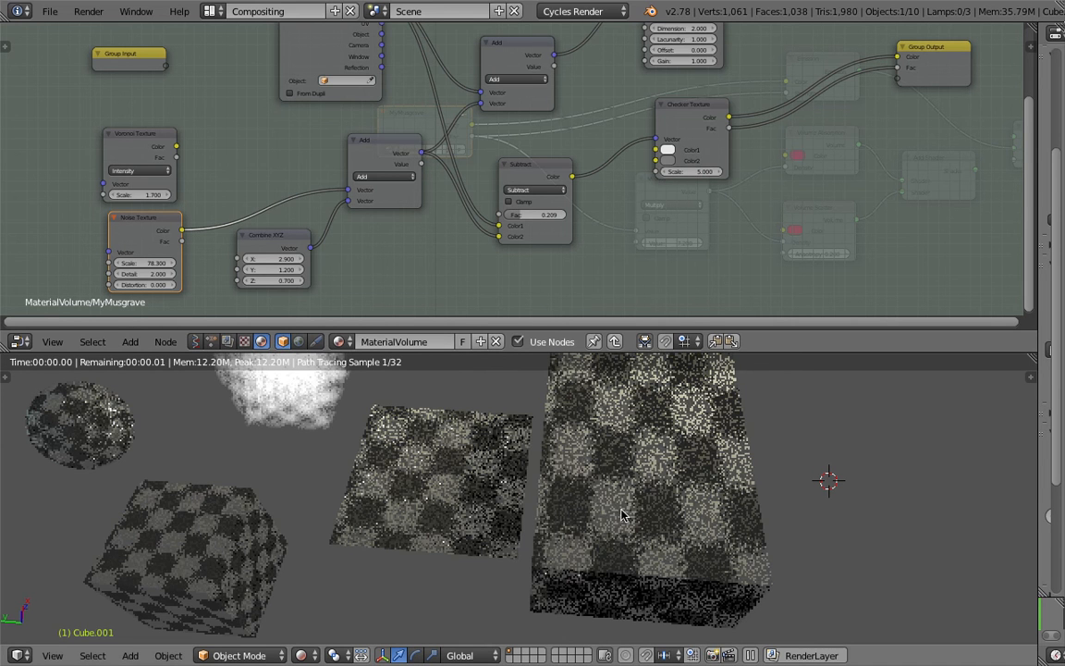
pyautogui.press('KP_Decimal')
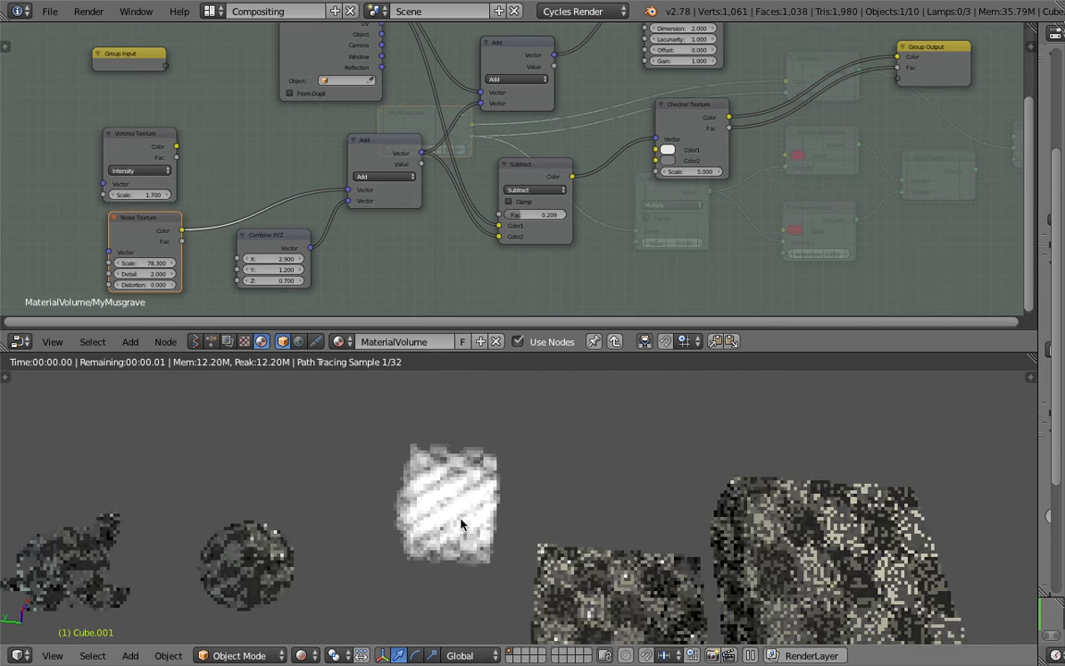
pyautogui.scroll(-6, 374, 462)
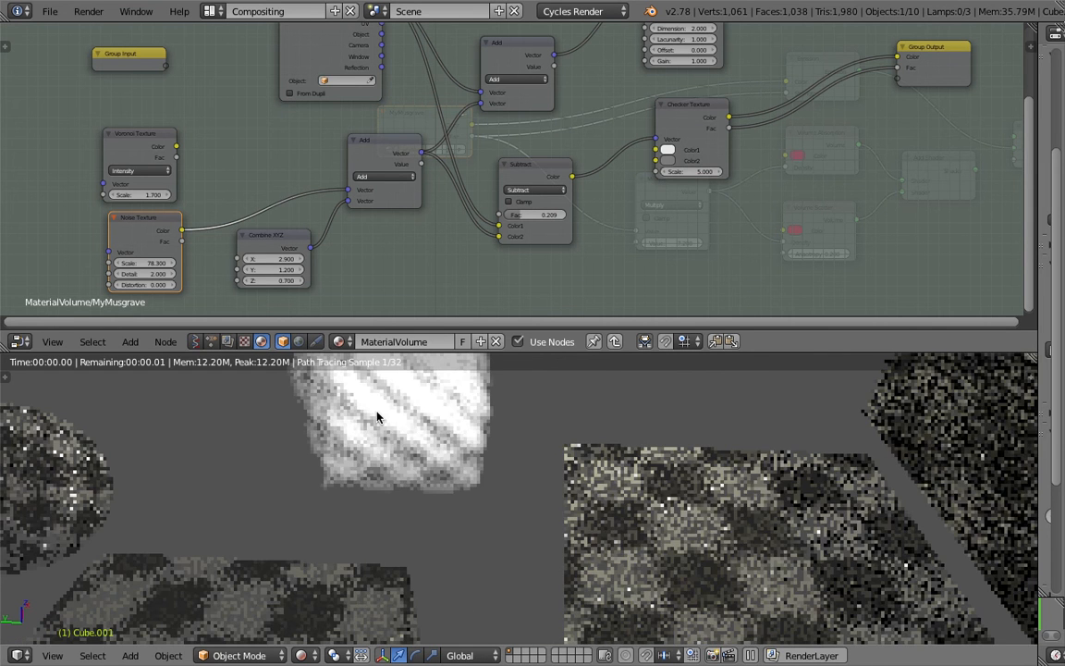
pyautogui.moveTo(490, 459); pyautogui.dragTo(554, 450, button='middle')
pyautogui.moveTo(554, 211); pyautogui.dragTo(485, 109, button='middle')
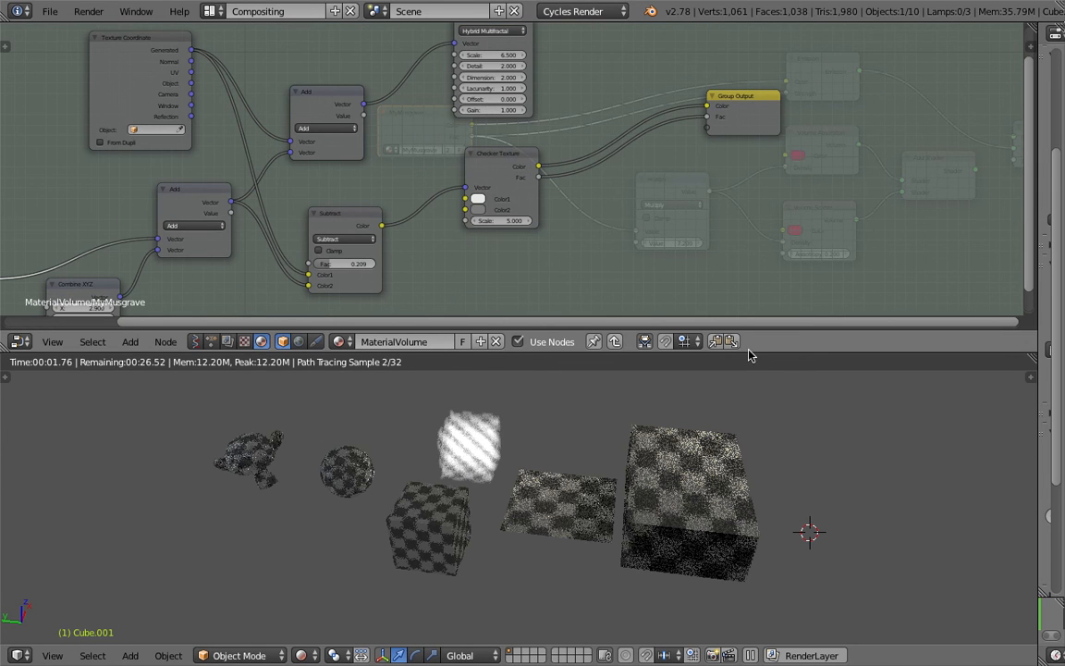
# Step: Add a Gradient Texture, feed its Color into the Group Output's Color, and set its type to Spherical
pyautogui.moveTo(750, 355); pyautogui.dragTo(745, 419)
pyautogui.moveTo(692, 276); pyautogui.dragTo(650, 242, button='middle')
pyautogui.hotkey('shift', 'a')
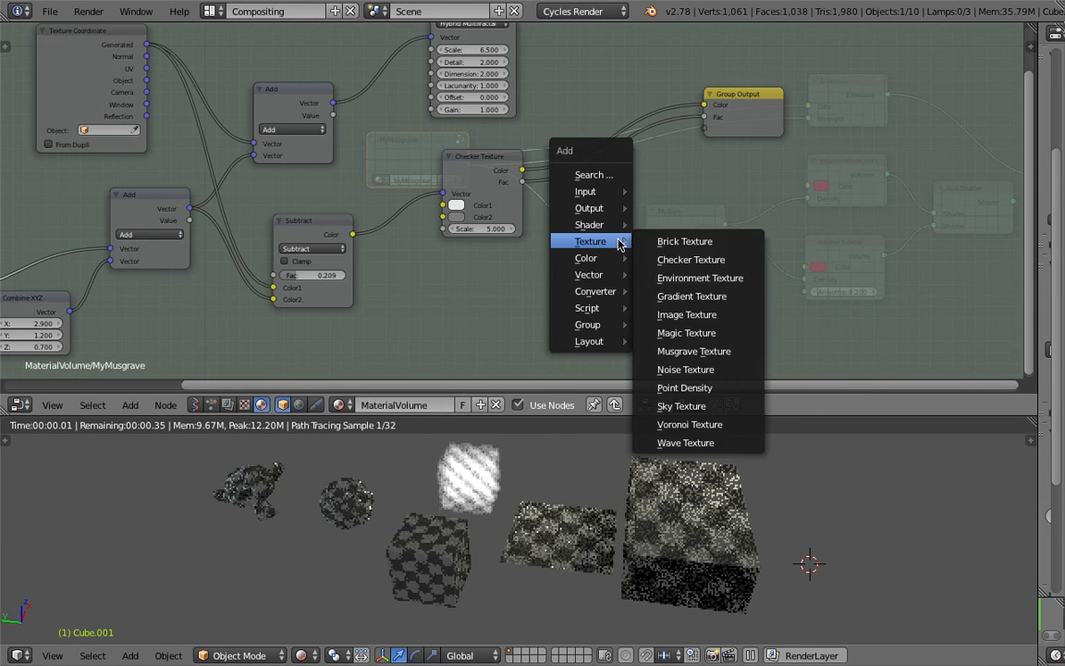
pyautogui.moveTo(622, 268)
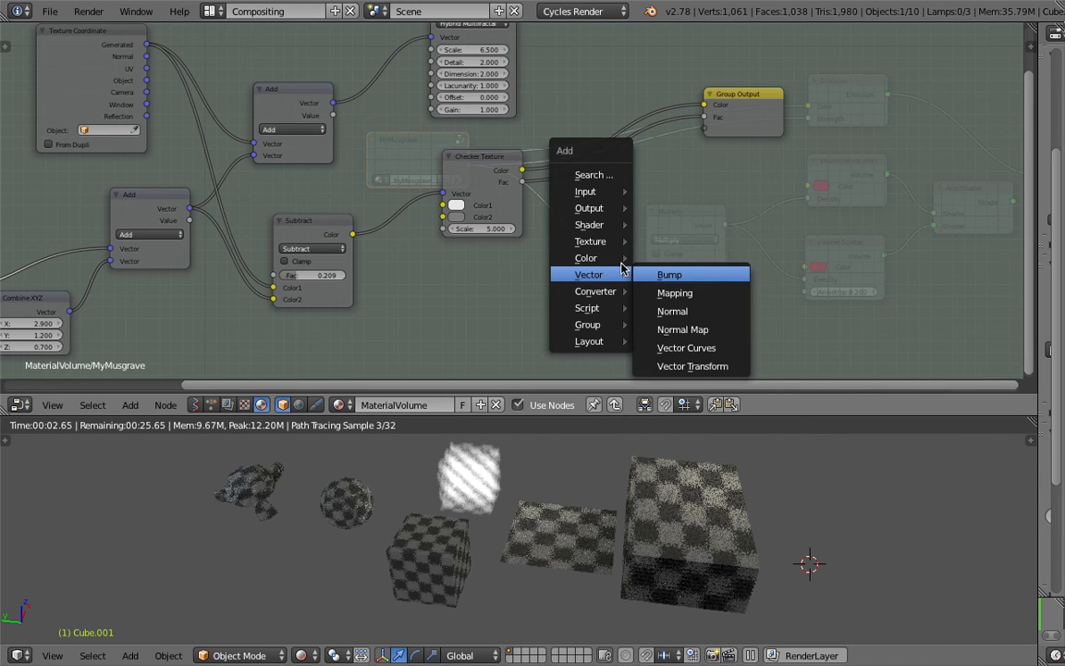
pyautogui.moveTo(615, 241)
pyautogui.click(665, 296)
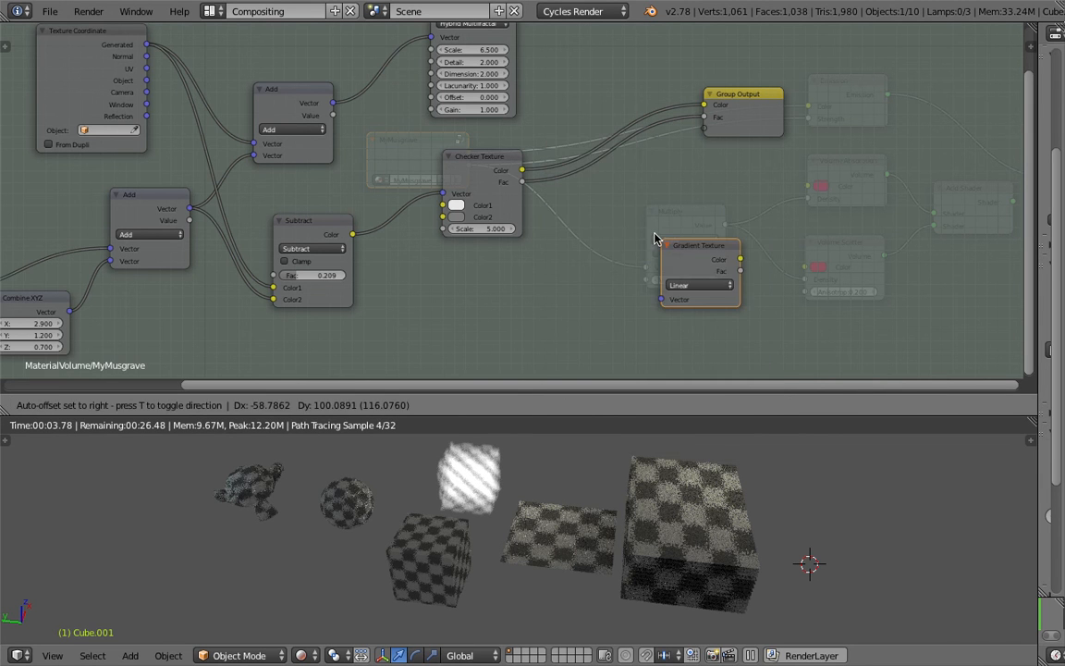
pyautogui.click(654, 238)
pyautogui.moveTo(675, 229); pyautogui.dragTo(719, 97)
pyautogui.click(601, 257)
pyautogui.click(585, 189)
# Step: Reposition the Group Output and Gradient Texture nodes and connect the gradient's Fac to the Group Output's Fac
pyautogui.moveTo(744, 85); pyautogui.dragTo(794, 85)
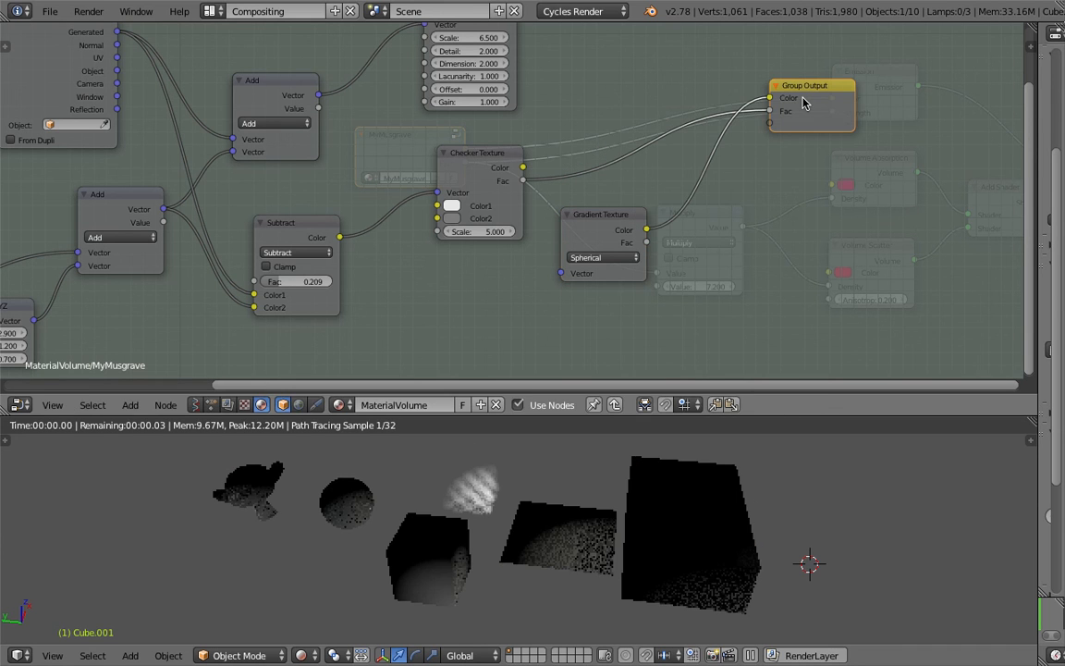
pyautogui.moveTo(647, 243); pyautogui.dragTo(768, 109)
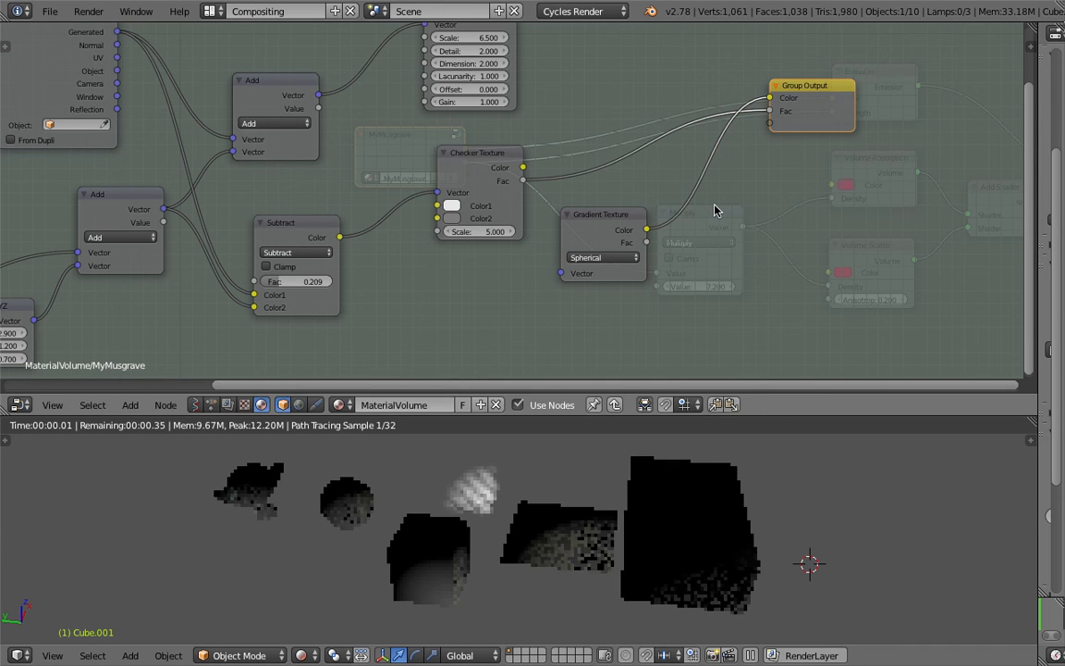
pyautogui.moveTo(601, 219); pyautogui.dragTo(626, 227)
pyautogui.moveTo(672, 251); pyautogui.dragTo(770, 111)
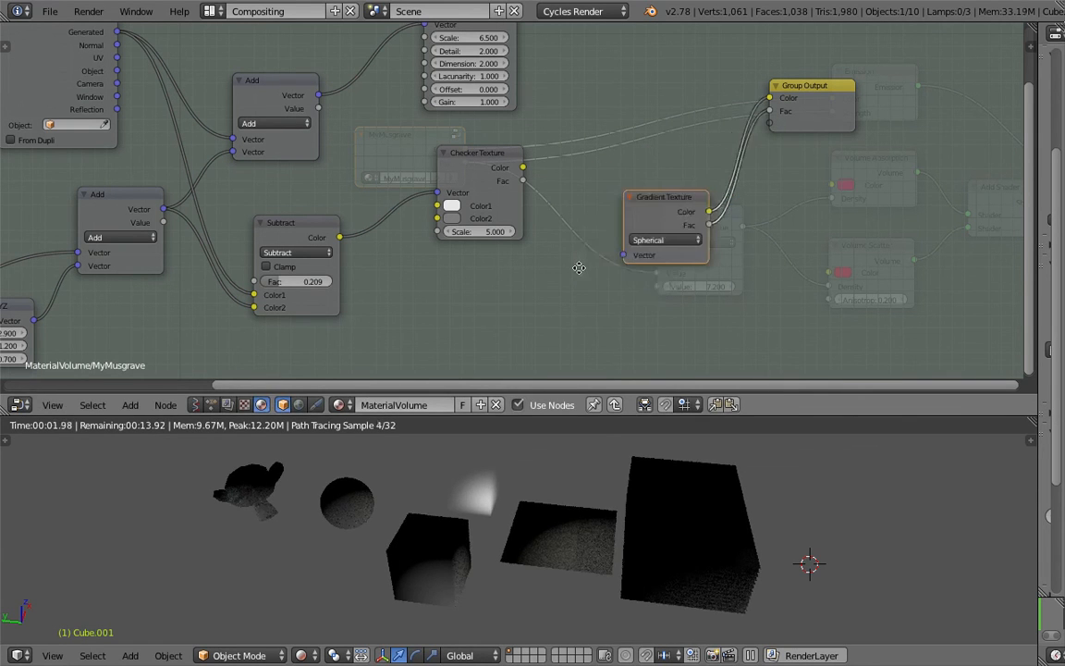
# Step: Add a second Texture Coordinate node and connect its Generated output to the Gradient Texture's Vector
pyautogui.moveTo(579, 268); pyautogui.dragTo(597, 236, button='middle')
pyautogui.hotkey('shift', 'a')
pyautogui.moveTo(493, 256)
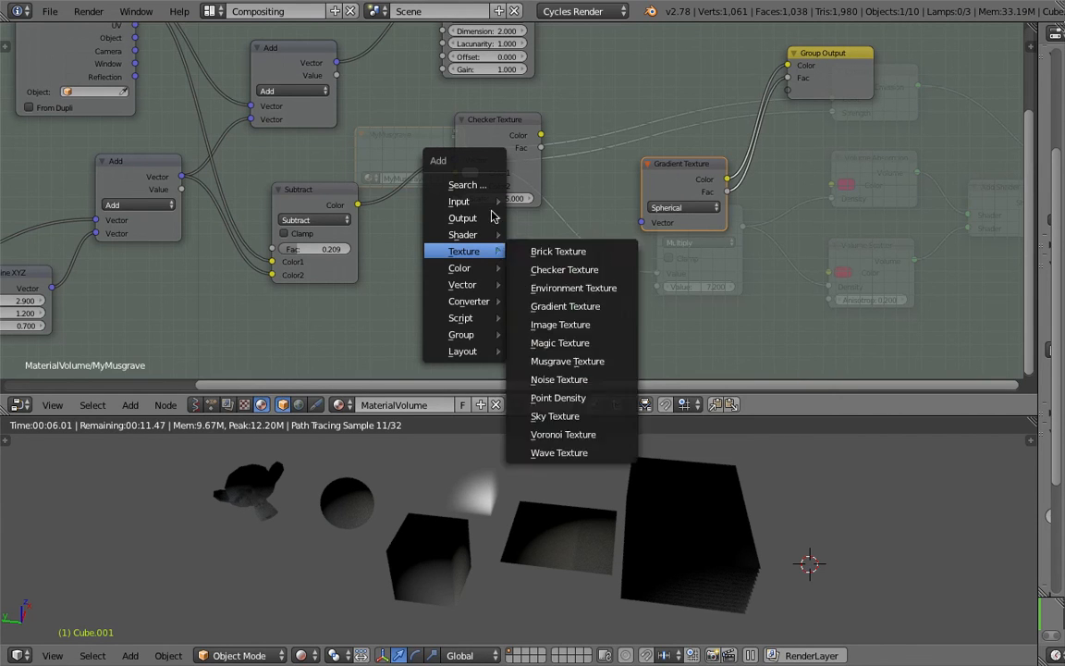
pyautogui.click(484, 183)
pyautogui.write('Bright Contrast')
pyautogui.press('BackSpace')
pyautogui.write('tex')
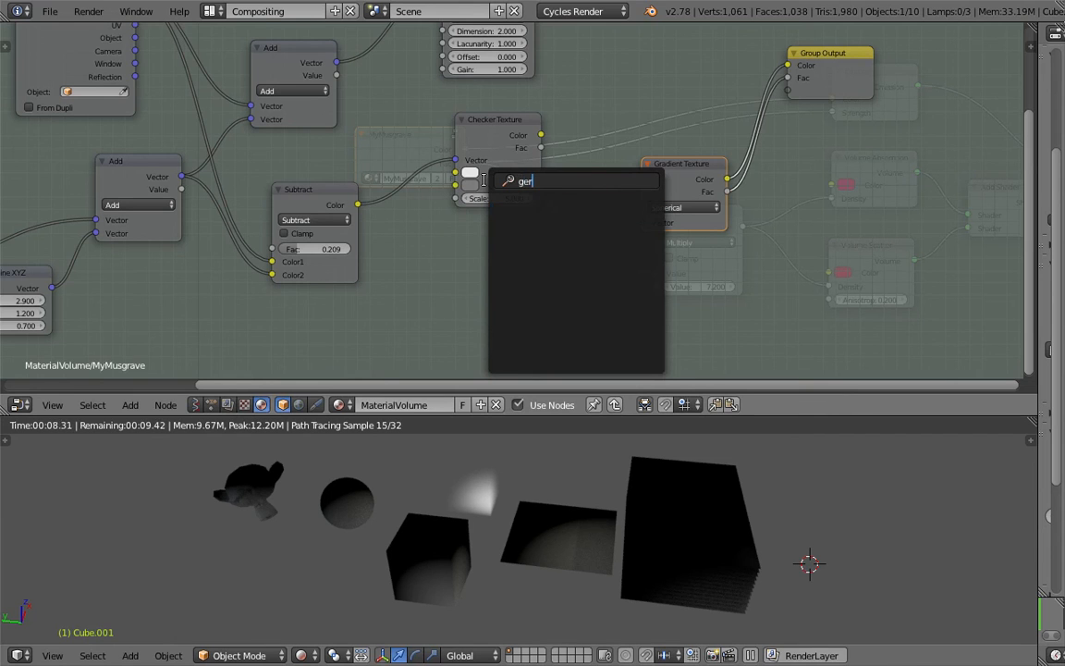
pyautogui.press('Return')
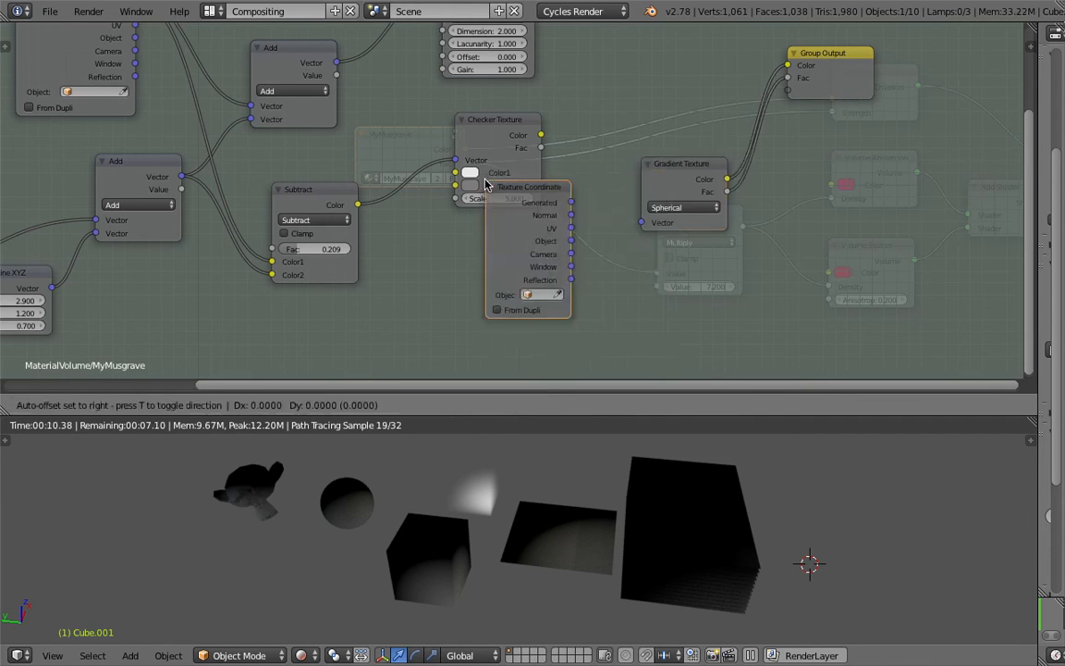
pyautogui.moveTo(579, 238); pyautogui.dragTo(641, 223)
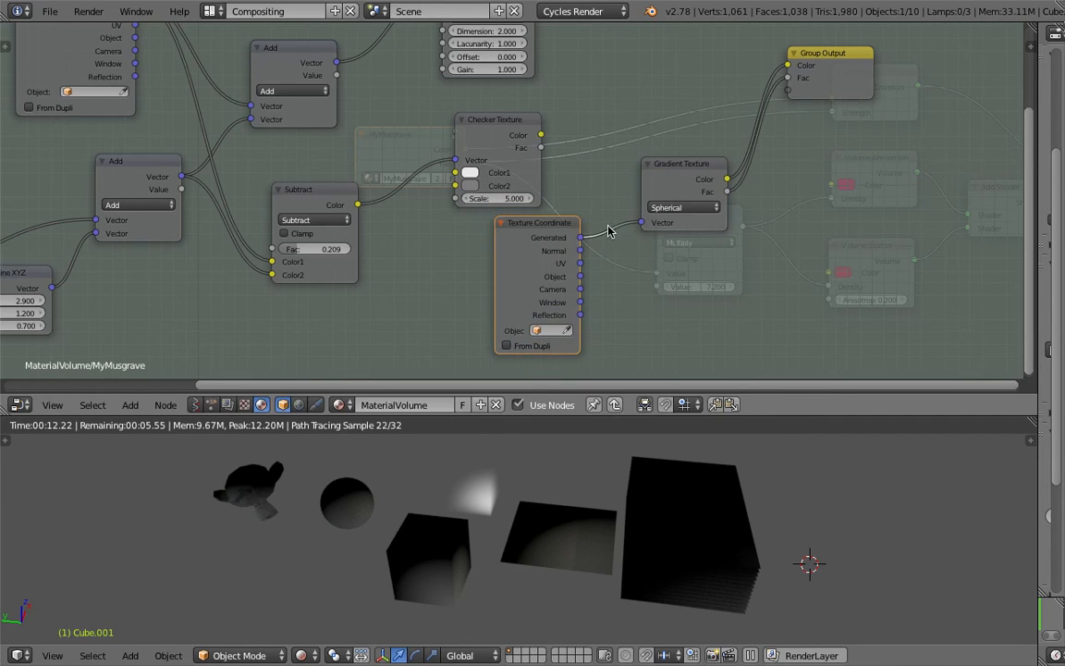
# Step: Spread out the new Texture Coordinate, Gradient Texture and Group Output nodes to make room between them
pyautogui.moveTo(569, 229); pyautogui.dragTo(524, 228)
pyautogui.moveTo(583, 257); pyautogui.dragTo(569, 233, button='middle')
pyautogui.scroll(-1, 569, 233)
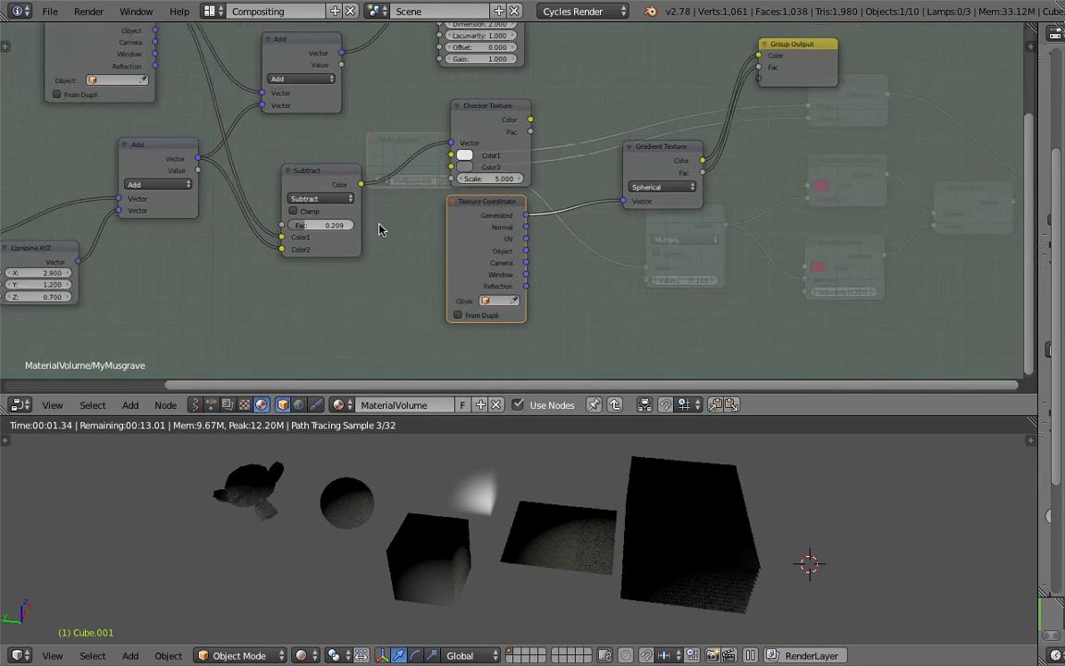
pyautogui.moveTo(380, 229); pyautogui.dragTo(418, 217, button='middle')
pyautogui.scroll(-1, 543, 205)
pyautogui.moveTo(538, 191); pyautogui.dragTo(513, 201)
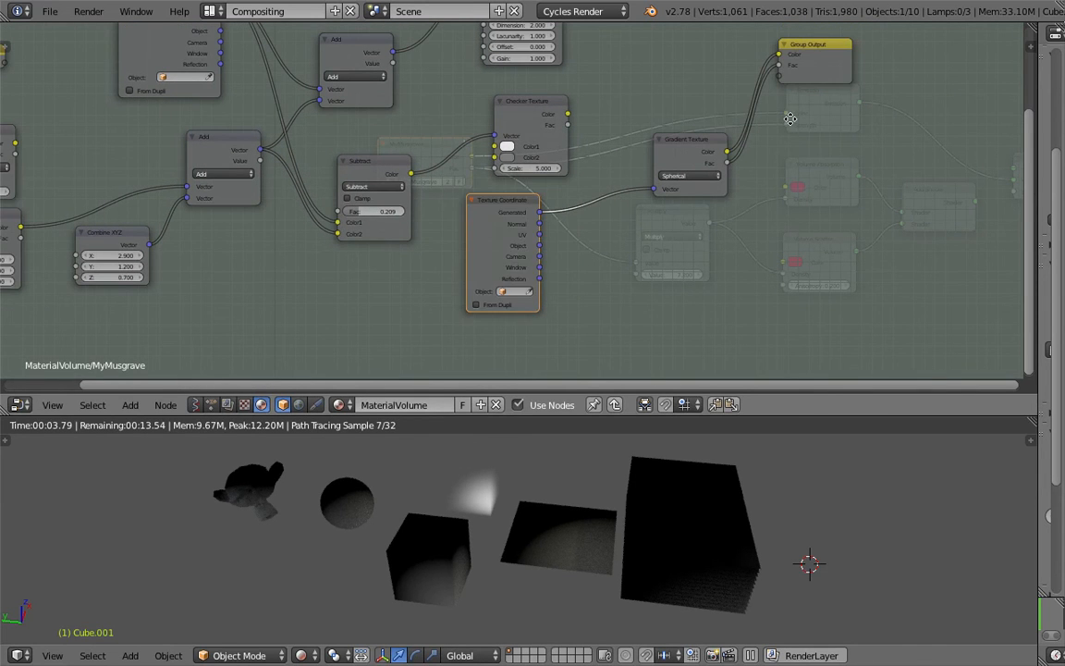
pyautogui.moveTo(795, 117); pyautogui.dragTo(719, 139, button='middle')
pyautogui.moveTo(738, 102); pyautogui.dragTo(830, 129)
pyautogui.moveTo(615, 166); pyautogui.dragTo(592, 167)
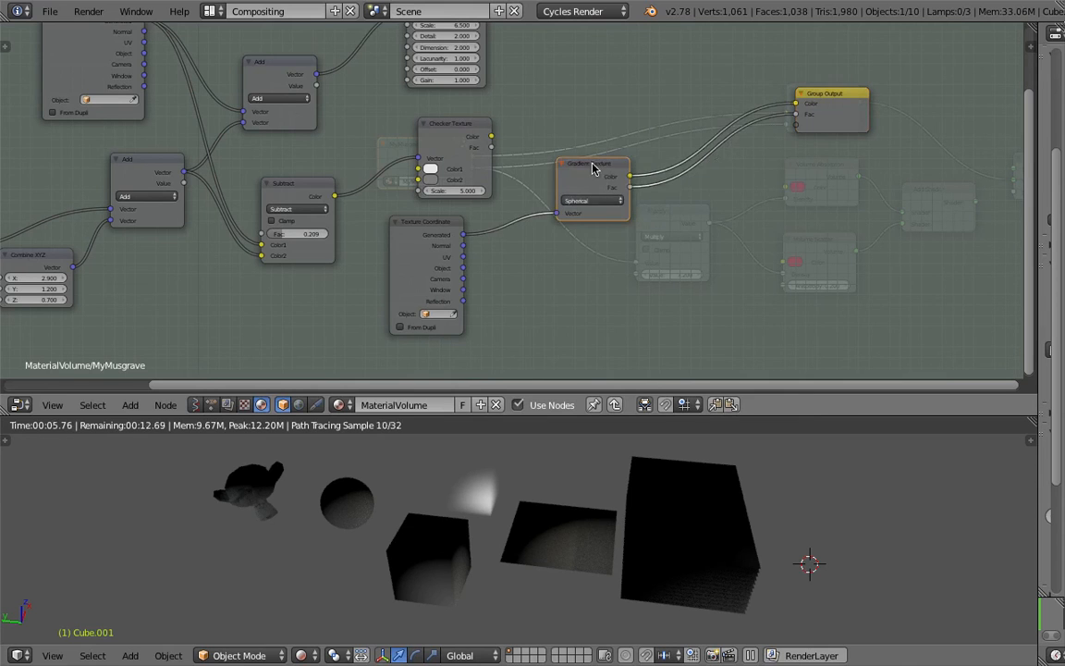
# Step: Insert a Vector Math node on the link between the new Texture Coordinate node and the Gradient Texture
pyautogui.hotkey('shift', 'a')
pyautogui.click(585, 160)
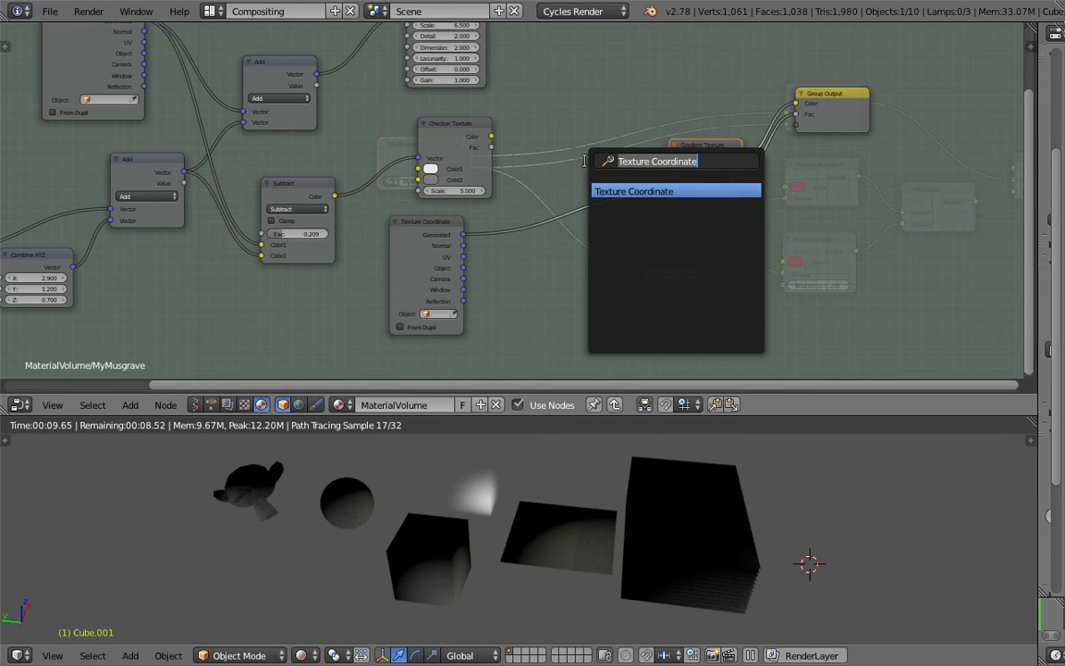
pyautogui.write('vec')
pyautogui.press('Down')
pyautogui.press('Down')
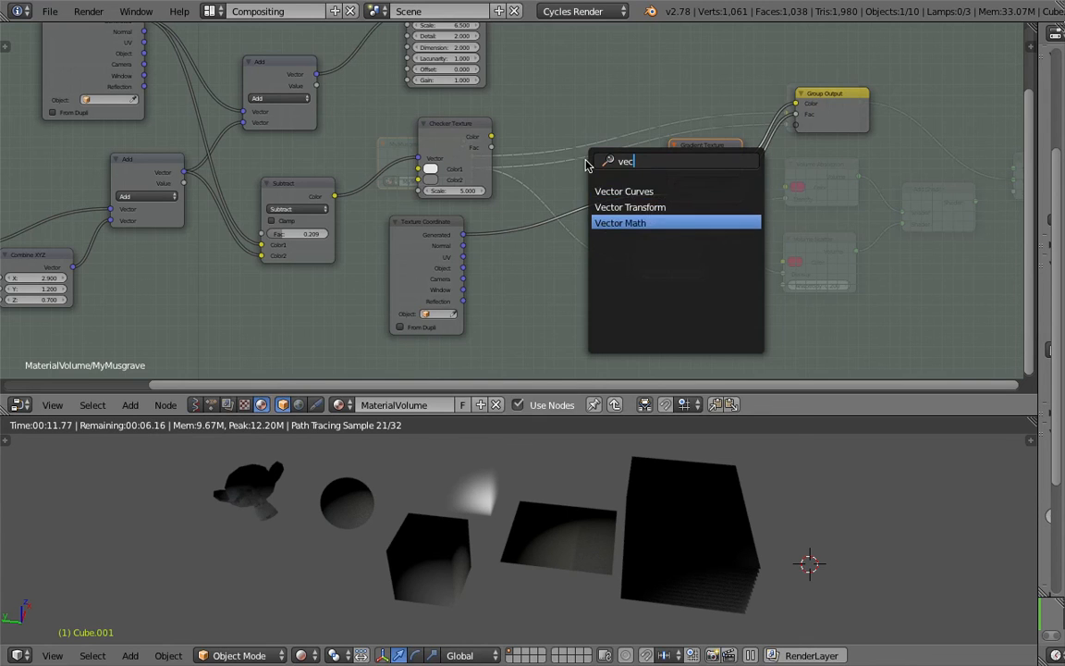
pyautogui.press('Return')
pyautogui.click(569, 188)
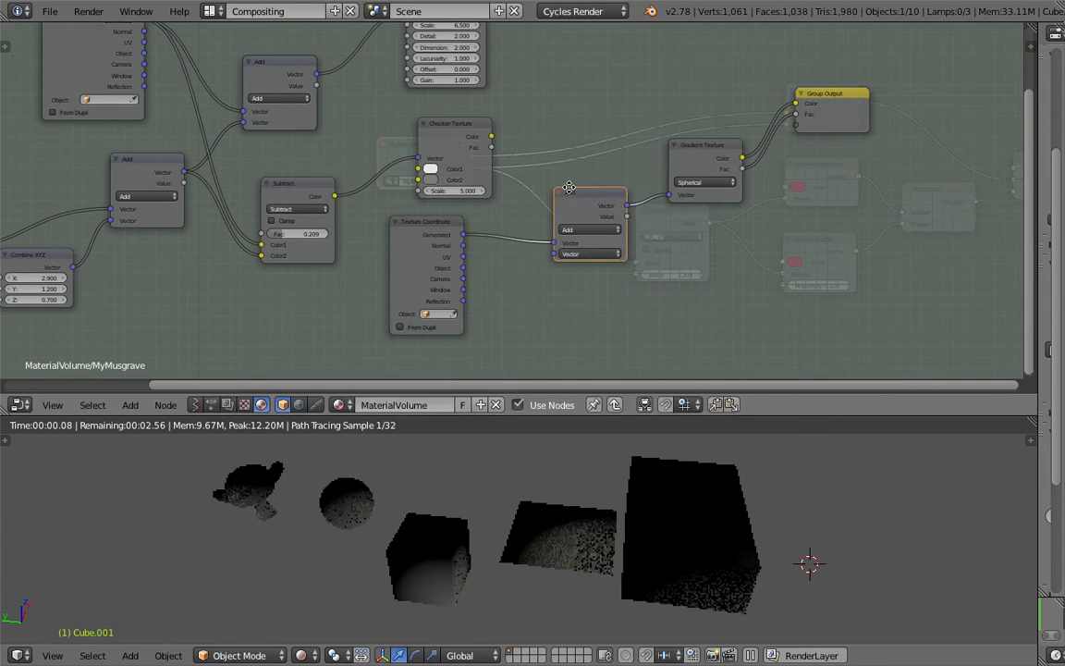
# Step: Set the new Add node's second Vector to -0.5 and place the node beside the new Texture Coordinate node
pyautogui.scroll(1, 568, 188)
pyautogui.click(588, 231)
pyautogui.write('-0.5')
pyautogui.press('Return')
pyautogui.moveTo(588, 169); pyautogui.dragTo(525, 199)
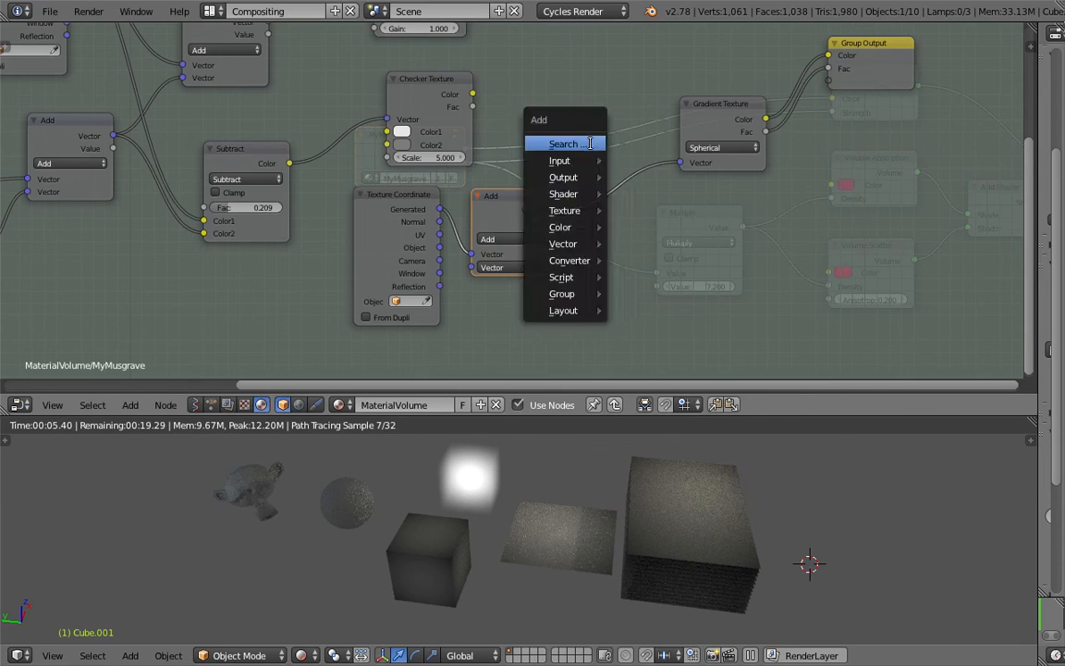
# Step: Insert a Mapping node between the new Add node and the Gradient Texture
pyautogui.hotkey('shift', 'a')
pyautogui.click(591, 145)
pyautogui.write('textr')
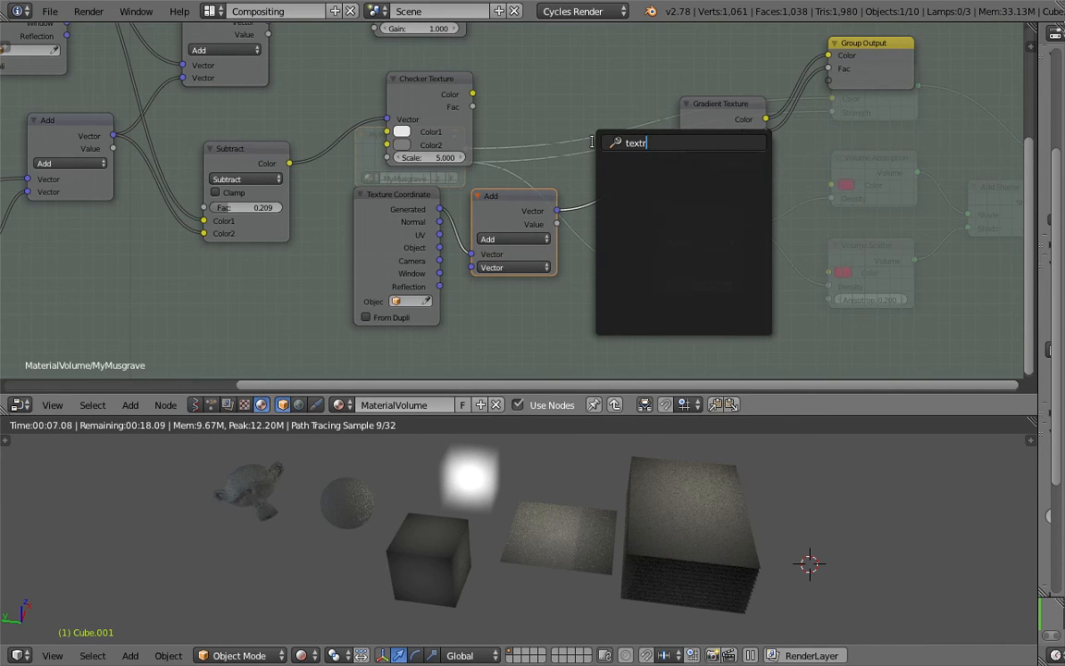
pyautogui.write('ure m')
pyautogui.press('BackSpace')
pyautogui.press('BackSpace')
pyautogui.hotkey('ctrl', 'a')
pyautogui.write('map')
pyautogui.press('Return')
pyautogui.click(594, 145)
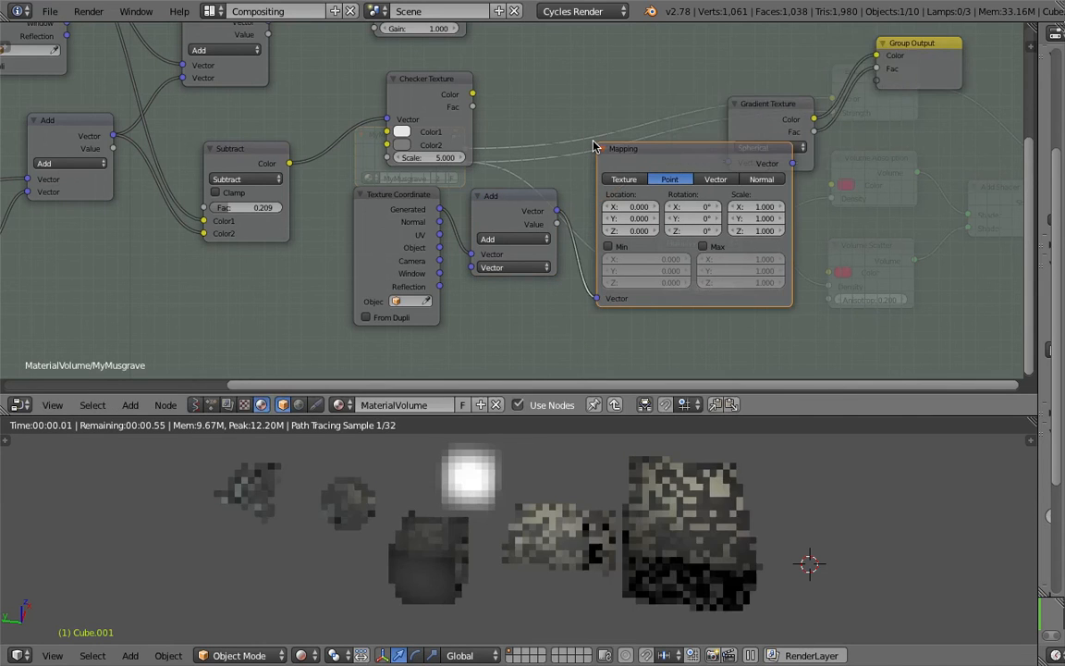
# Step: Try a Mapping Scale of 0.5 on all axes, switch the node's type to Texture, and set the Scale to 0.6
pyautogui.moveTo(751, 191); pyautogui.dragTo(751, 215)
pyautogui.write('0.5')
pyautogui.press('Return')
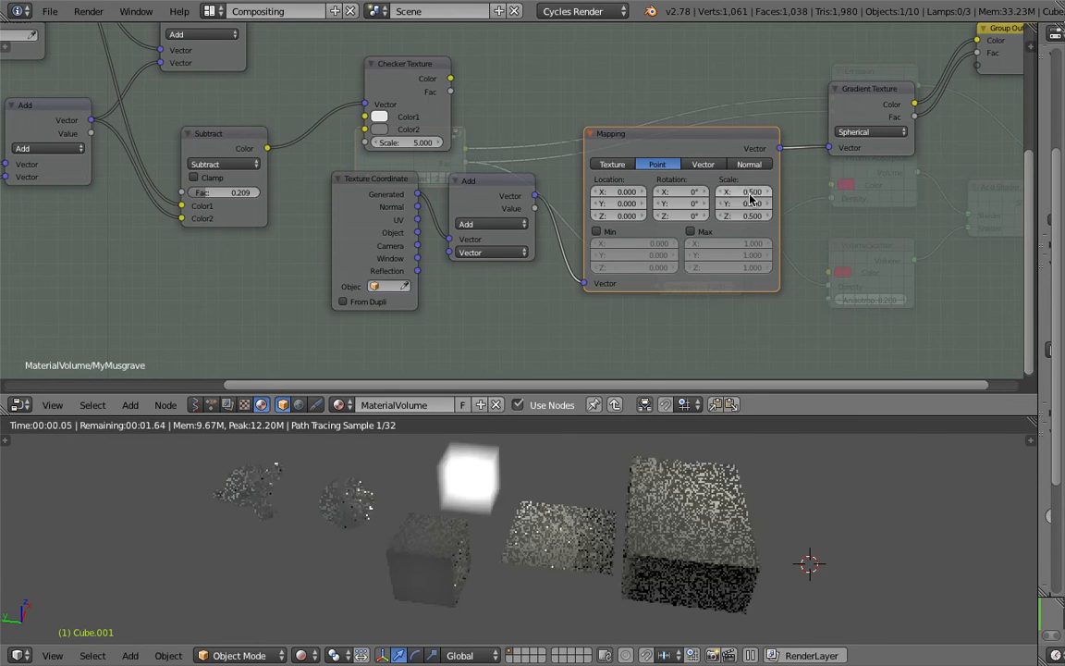
pyautogui.click(623, 166)
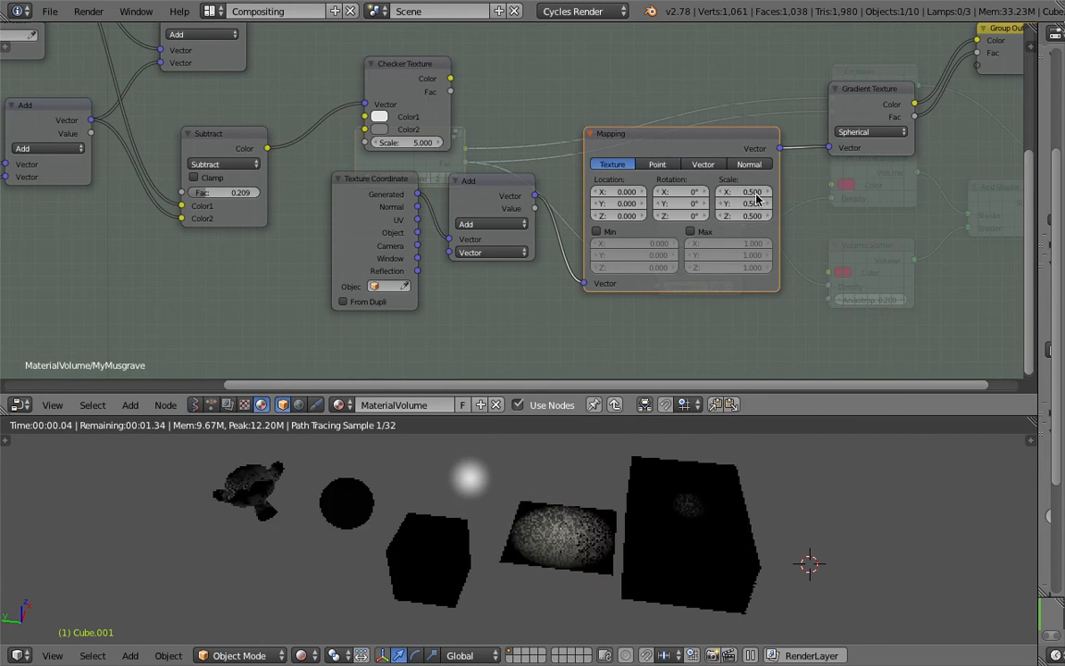
pyautogui.moveTo(754, 197)
pyautogui.mouseDown()
pyautogui.moveTo(787, 196)
pyautogui.moveTo(755, 197)
pyautogui.mouseUp()
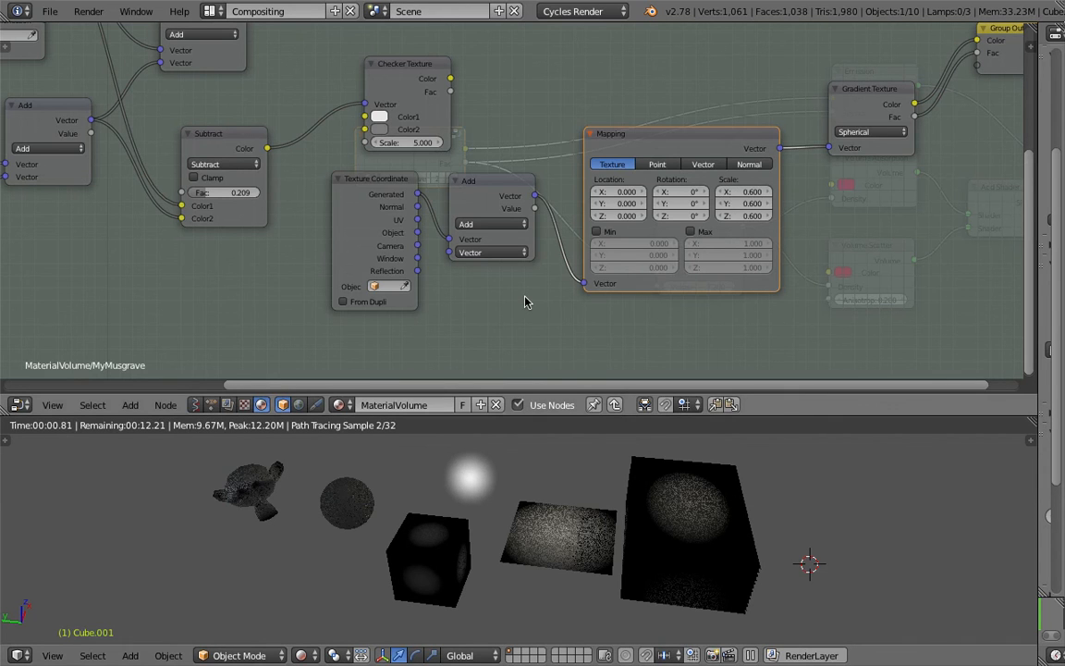
# Step: Tidy the layout by repositioning the Mapping and new Texture Coordinate nodes
pyautogui.scroll(-2, 541, 268)
pyautogui.moveTo(607, 179)
pyautogui.mouseDown()
pyautogui.moveTo(613, 161)
pyautogui.moveTo(601, 171)
pyautogui.mouseUp()
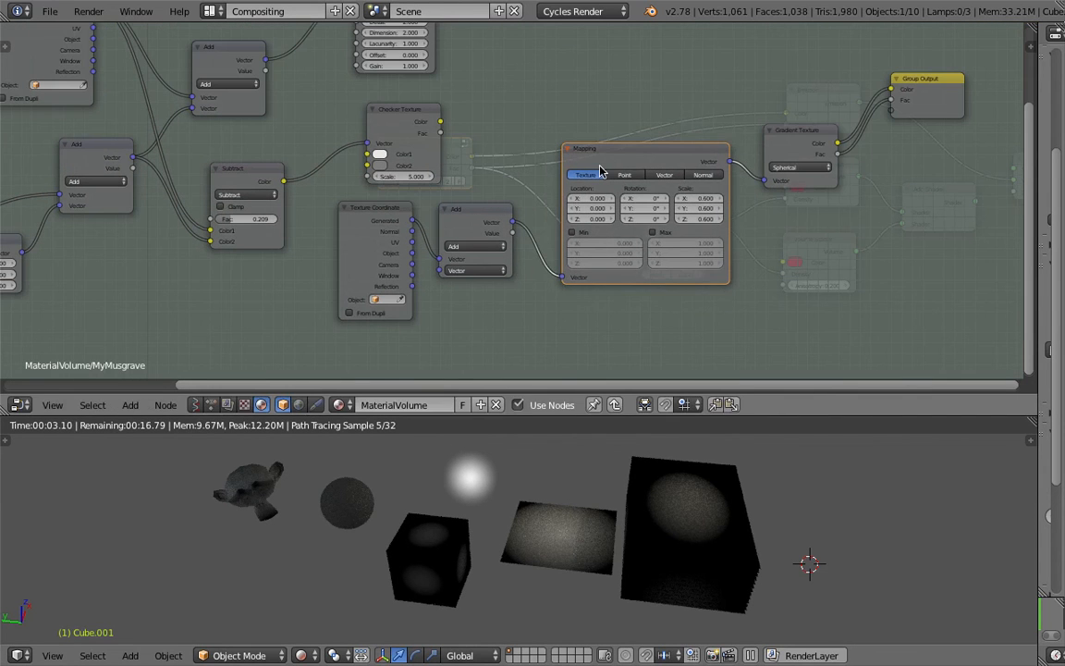
pyautogui.scroll(-2, 566, 148)
pyautogui.moveTo(394, 228); pyautogui.dragTo(377, 242)
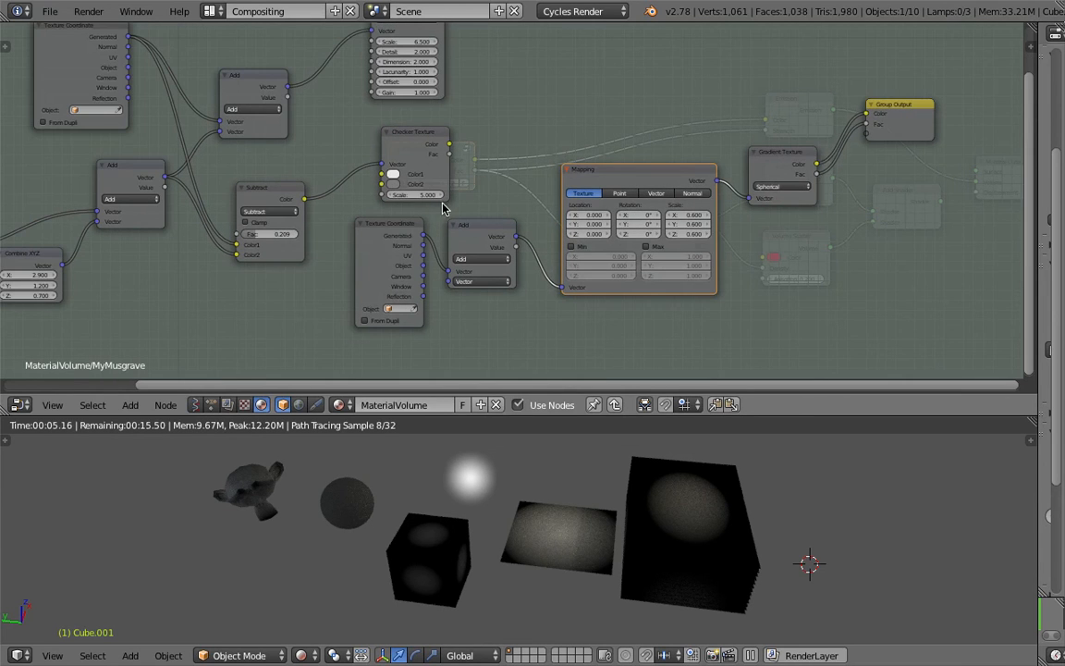
pyautogui.scroll(-1, 377, 241)
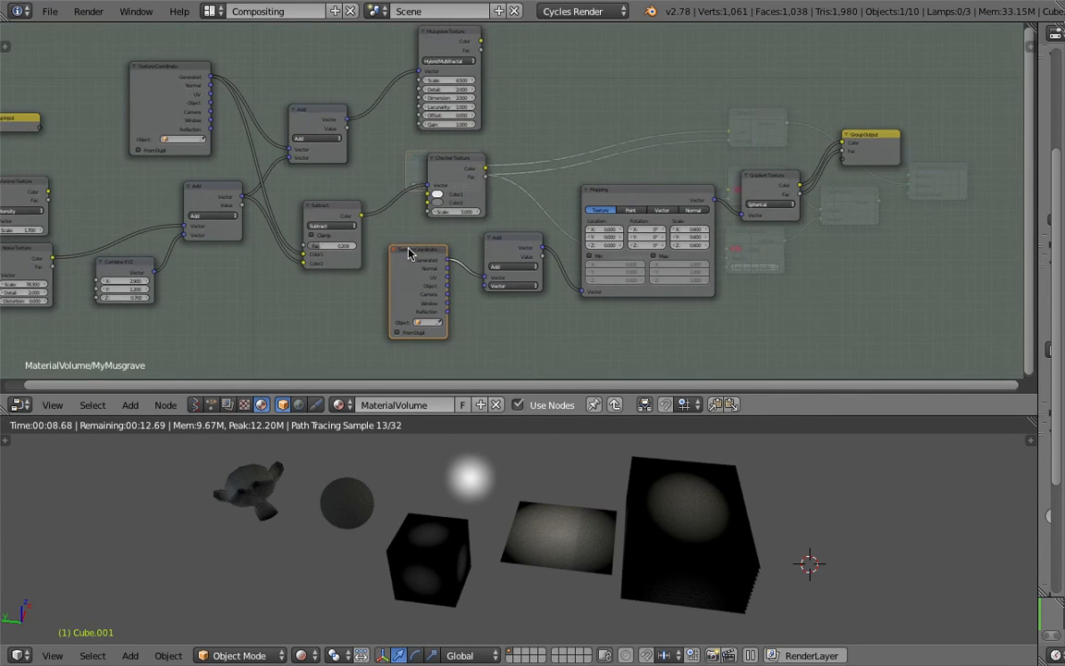
# Step: Delete the second Texture Coordinate node and its Add node, feeding the Subtract Color output directly into the Mapping node
pyautogui.press('x')
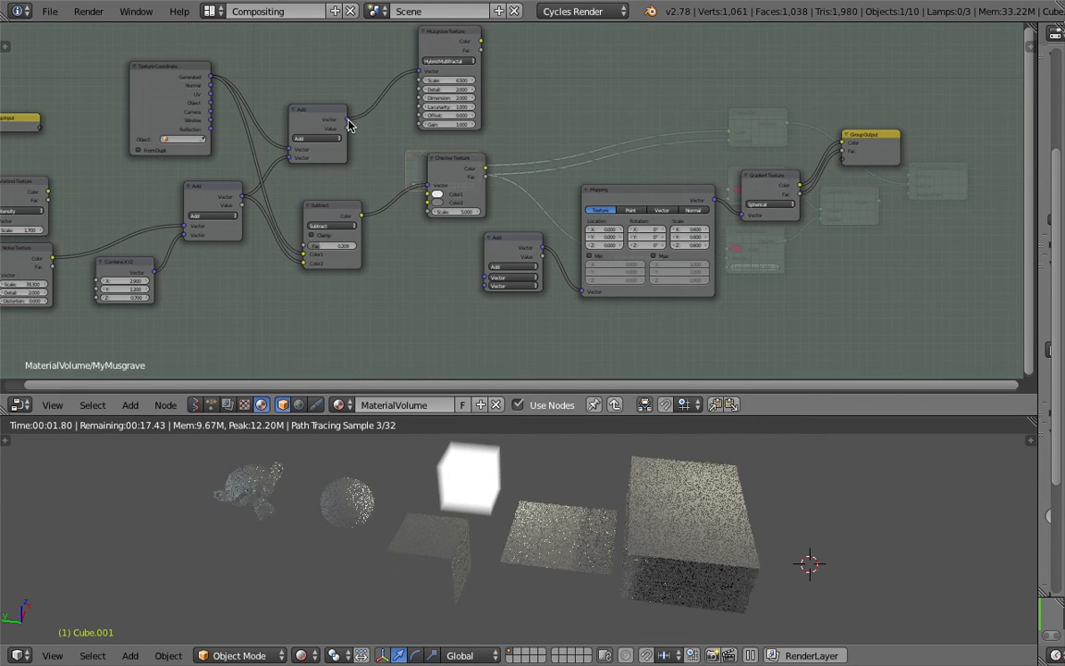
pyautogui.moveTo(328, 88); pyautogui.dragTo(379, 80, button='middle')
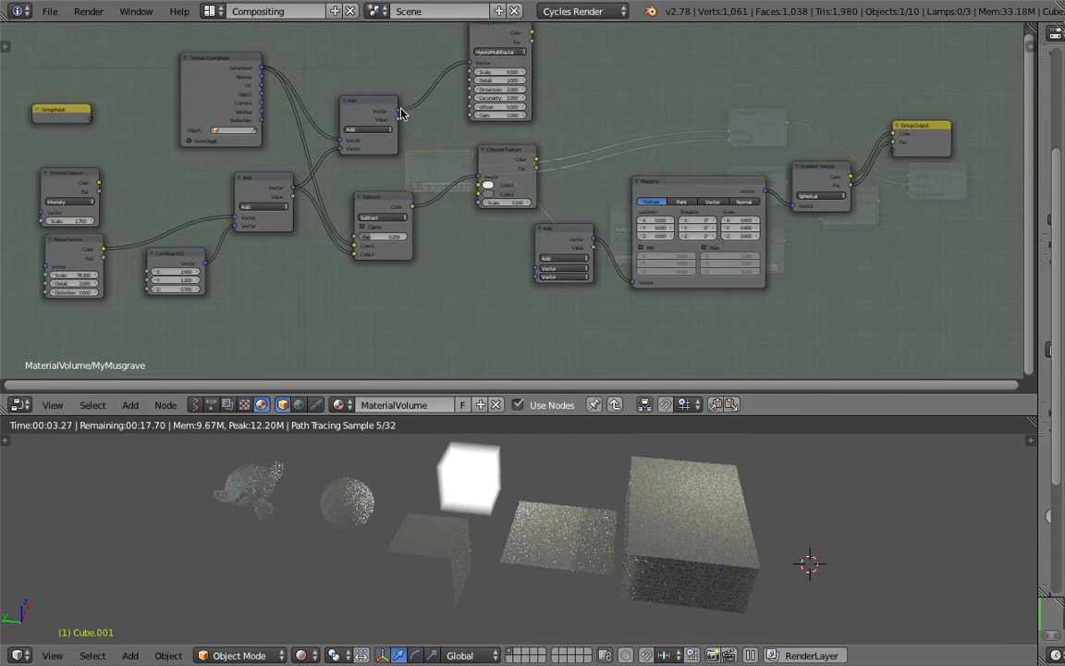
pyautogui.moveTo(384, 198); pyautogui.dragTo(541, 268)
pyautogui.click(570, 236)
pyautogui.press('x')
# Step: Set the Noise Texture Scale to 101.3 and the Subtract node's Fac to 0.182
pyautogui.scroll(1, 383, 191)
pyautogui.moveTo(373, 219); pyautogui.dragTo(478, 191, button='middle')
pyautogui.moveTo(348, 201); pyautogui.dragTo(435, 173, button='middle')
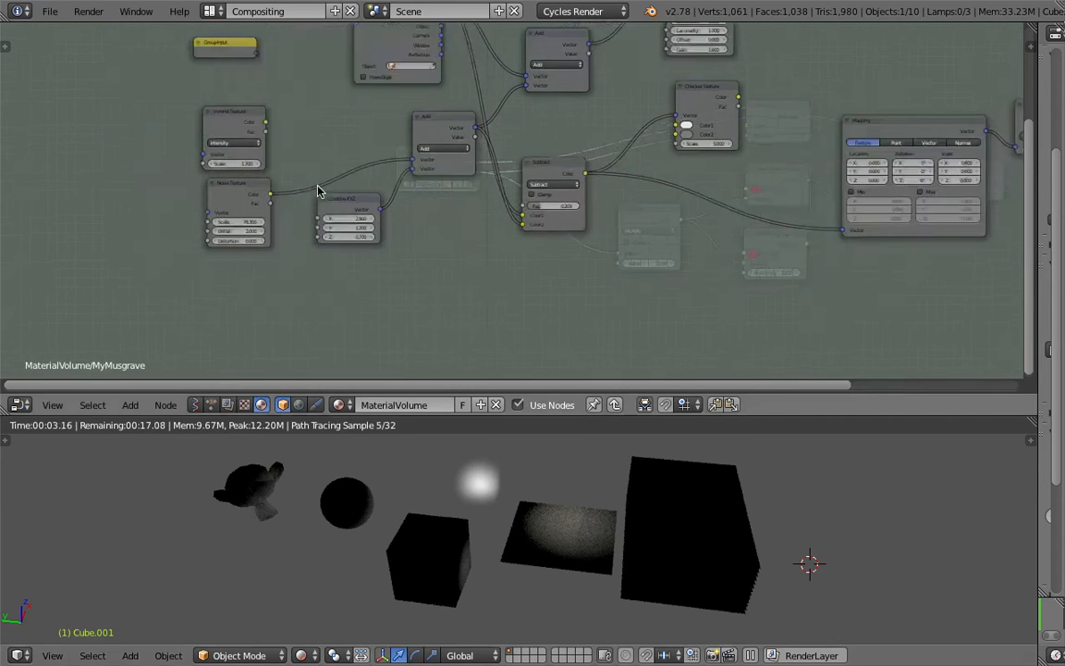
pyautogui.scroll(3, 319, 191)
pyautogui.moveTo(178, 227); pyautogui.dragTo(277, 227)
pyautogui.moveTo(185, 227); pyautogui.dragTo(215, 229)
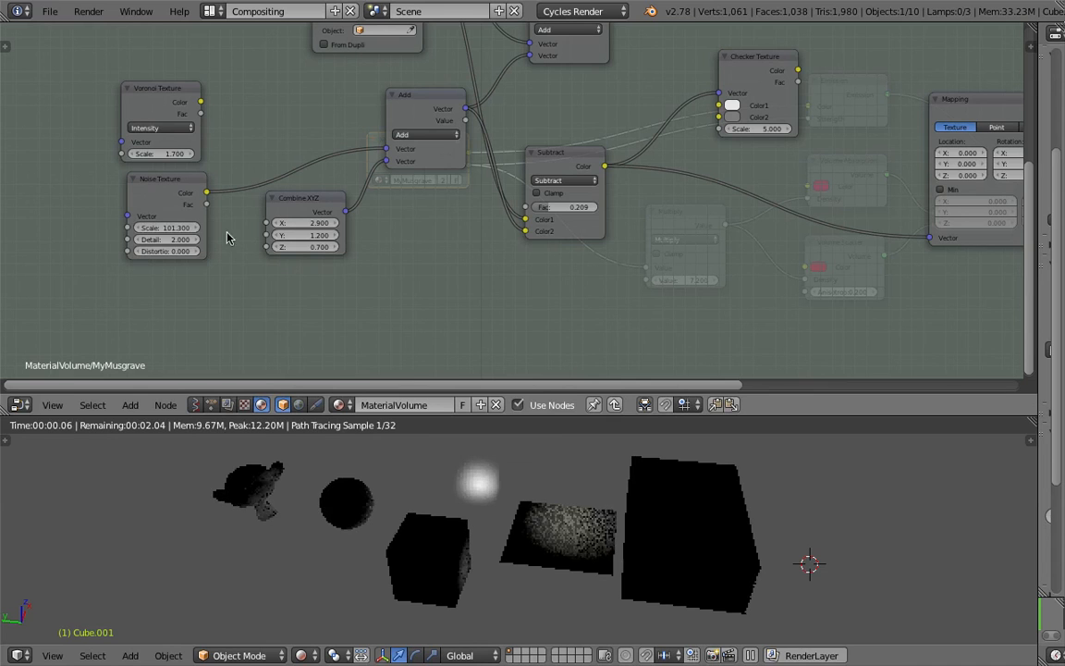
pyautogui.moveTo(558, 207)
pyautogui.mouseDown()
pyautogui.moveTo(531, 207)
pyautogui.moveTo(570, 211)
pyautogui.moveTo(552, 211)
pyautogui.mouseUp()
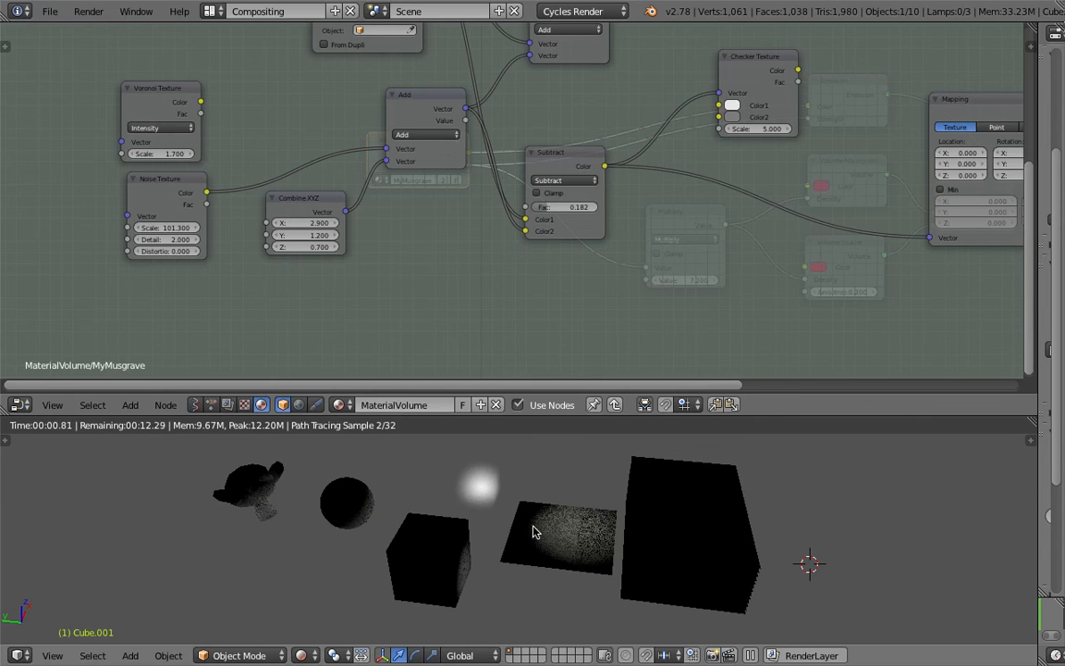
pyautogui.scroll(1, 495, 521)
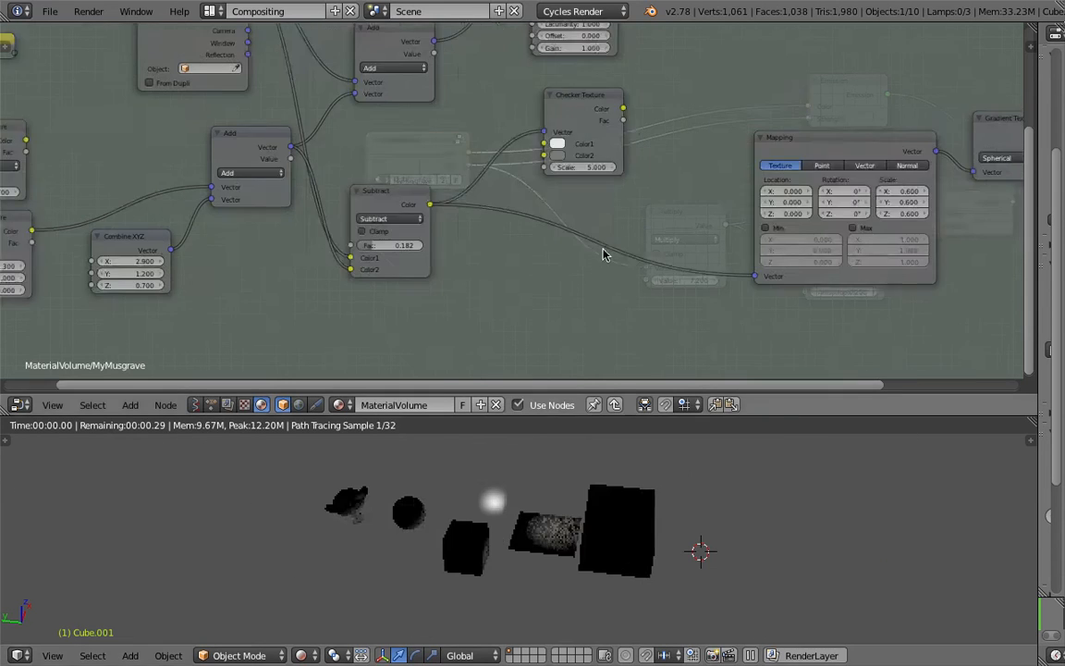
# Step: Delete the Mapping and Gradient Texture nodes and move the Group Output closer to the Checker Texture
pyautogui.moveTo(603, 255); pyautogui.dragTo(540, 277, button='middle')
pyautogui.click(750, 162)
pyautogui.hotkey('ctrl', 'x')
pyautogui.moveTo(792, 148); pyautogui.dragTo(456, 202, button='middle')
pyautogui.press('x')
pyautogui.moveTo(751, 145); pyautogui.dragTo(470, 127)
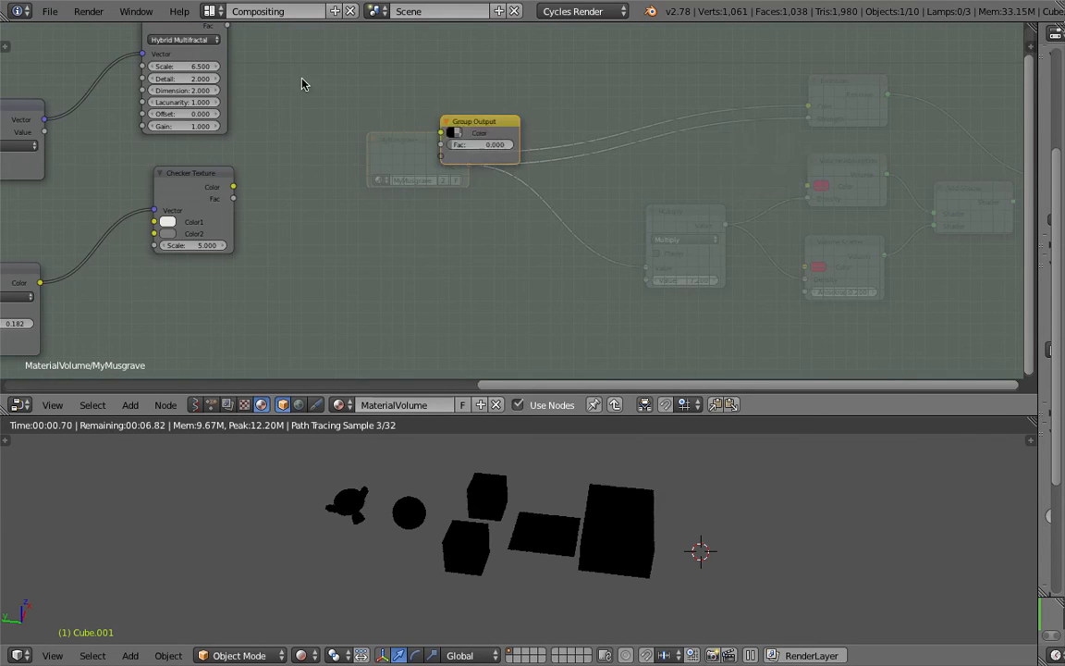
# Step: Connect the Checker Texture's Color and Fac outputs to the matching Group Output sockets
pyautogui.moveTo(303, 83); pyautogui.dragTo(483, 131, button='middle')
pyautogui.moveTo(413, 235); pyautogui.dragTo(627, 184)
pyautogui.moveTo(414, 247); pyautogui.dragTo(622, 194)
# Step: Try a Fac of 1.0 on the Subtract node to see its effect on the checker pattern
pyautogui.moveTo(458, 214); pyautogui.dragTo(751, 128, button='middle')
pyautogui.moveTo(453, 312); pyautogui.dragTo(521, 329)
pyautogui.moveTo(569, 326); pyautogui.dragTo(609, 295, button='middle')
pyautogui.scroll(3, 613, 555)
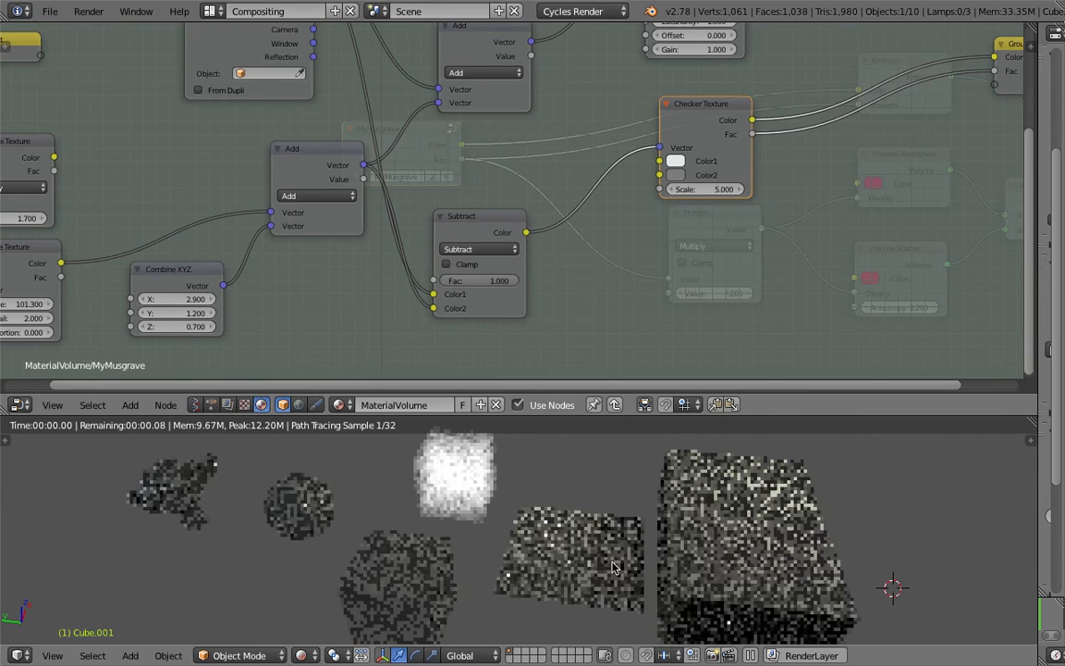
pyautogui.click(807, 576)
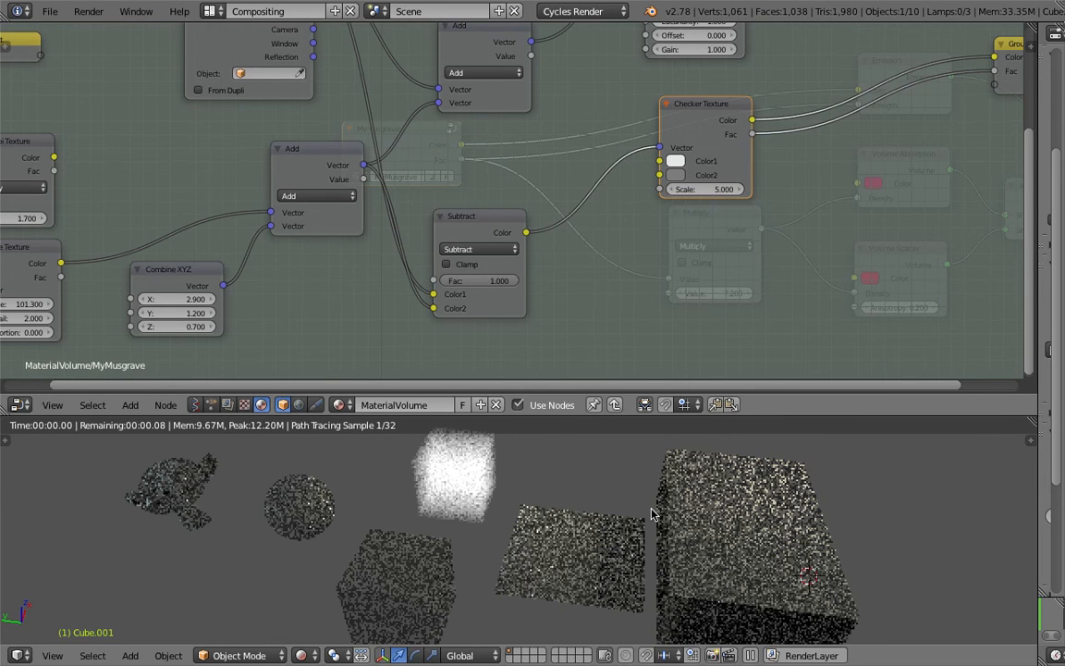
# Step: Add an Image Texture node below the Checker Texture and connect its Color and Alpha to Group Output's Color and Fac
pyautogui.scroll(-2, 651, 514)
pyautogui.keyDown('ctrl'); pyautogui.hscroll(3, 523, 231); pyautogui.keyUp('ctrl')
pyautogui.keyDown('shift'); pyautogui.scroll(-1, 561, 252); pyautogui.keyUp('shift')
pyautogui.hotkey('shift', 'a')
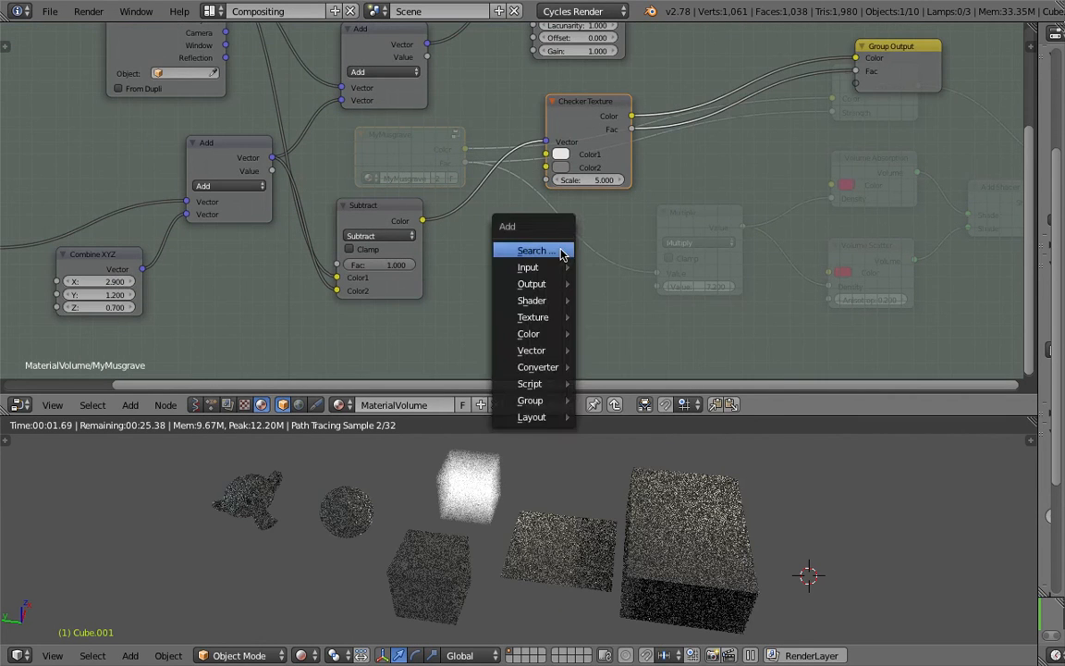
pyautogui.click(560, 252)
pyautogui.write('image')
pyautogui.press('Return')
pyautogui.click(625, 265)
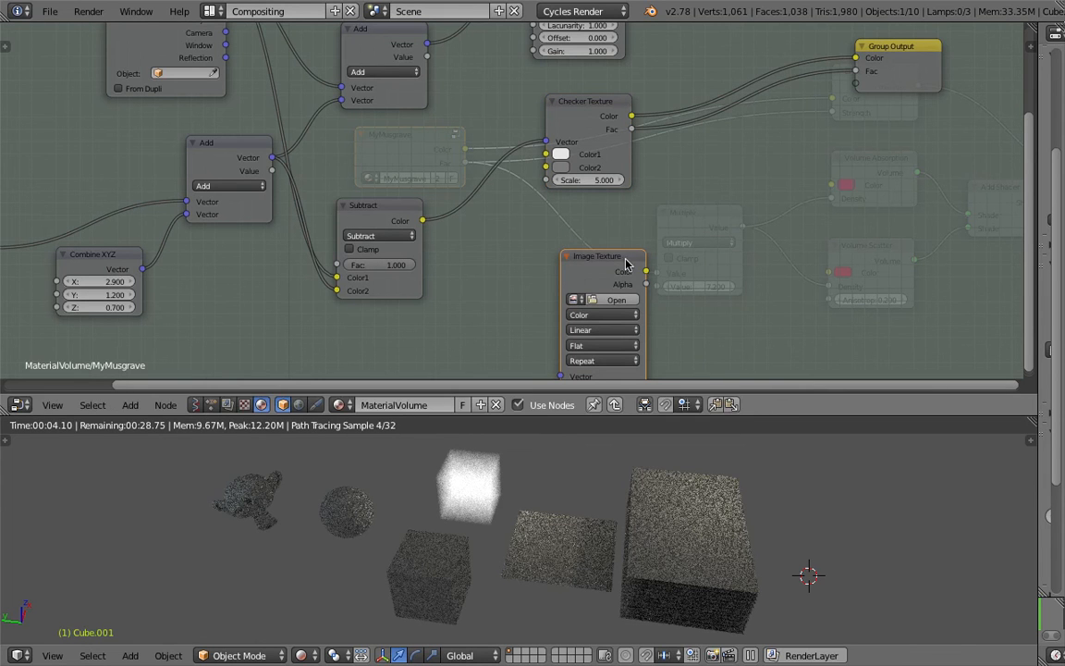
pyautogui.moveTo(646, 271)
pyautogui.mouseDown()
pyautogui.moveTo(855, 68)
pyautogui.moveTo(702, 184)
pyautogui.moveTo(646, 284)
pyautogui.mouseUp()
# Step: Assign snail_start.png to the Image Texture and link the Subtract Color output to its Vector input
pyautogui.click(575, 300)
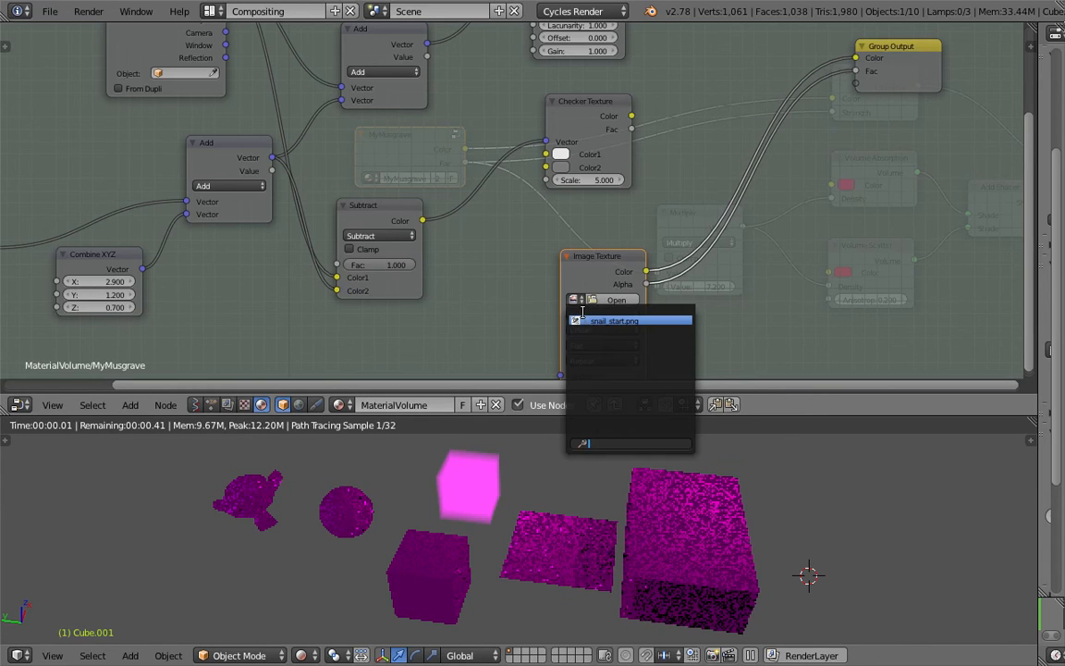
pyautogui.click(588, 320)
pyautogui.keyDown('shift'); pyautogui.scroll(-3, 514, 273); pyautogui.keyUp('shift')
pyautogui.moveTo(424, 182); pyautogui.dragTo(564, 353)
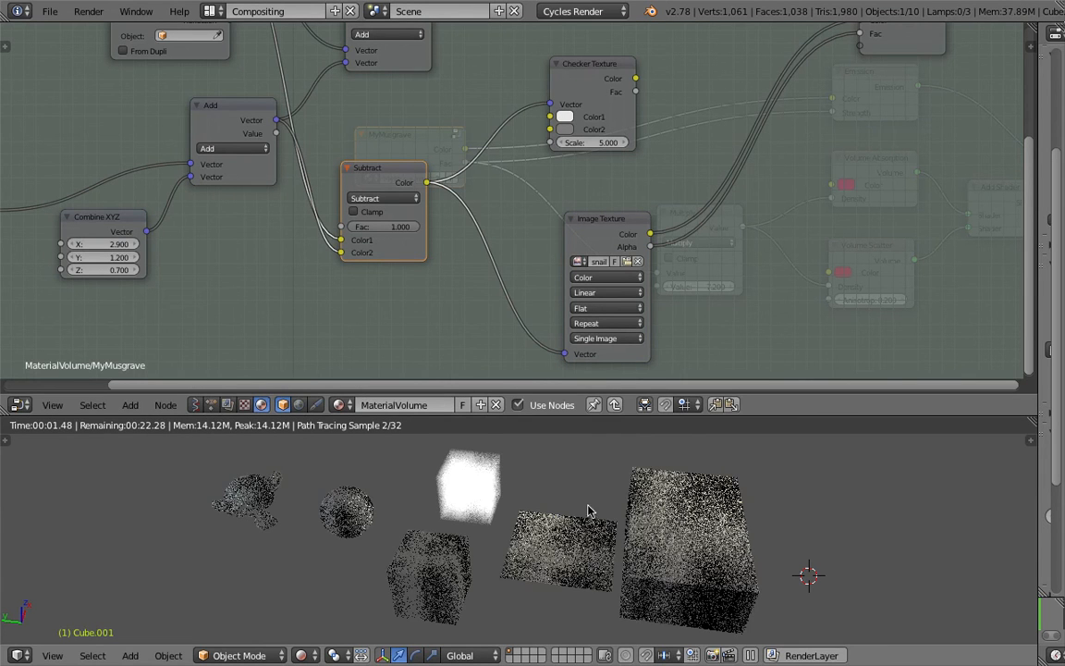
# Step: Set the Subtract node's Fac to 0.191 and check the distorted image on the objects
pyautogui.moveTo(485, 291); pyautogui.dragTo(497, 281, button='middle')
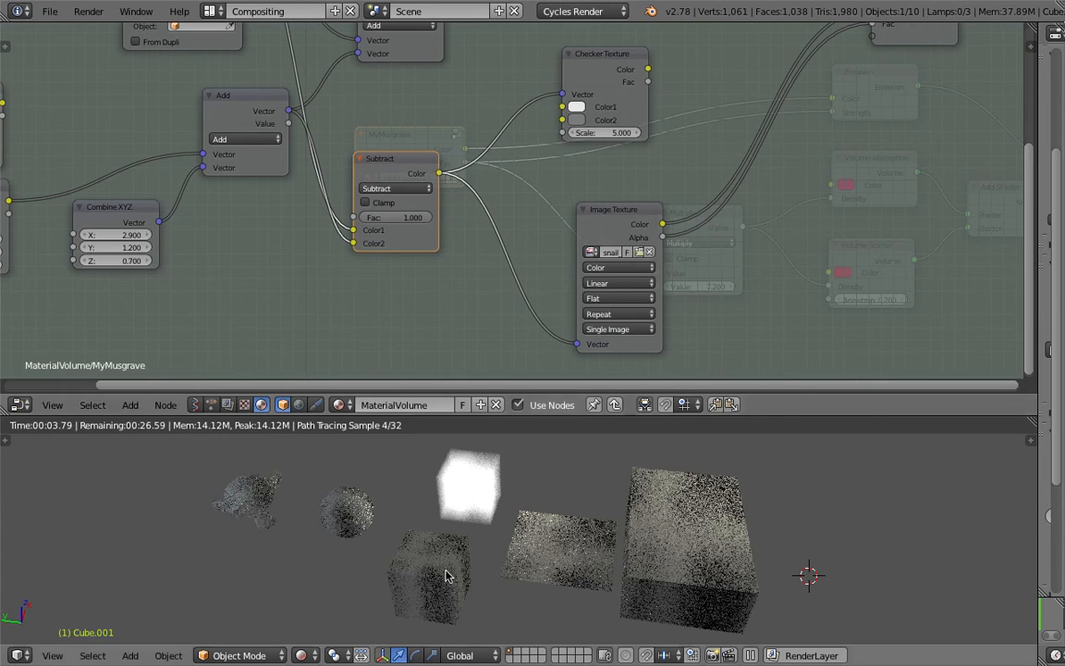
pyautogui.moveTo(407, 218); pyautogui.dragTo(376, 217)
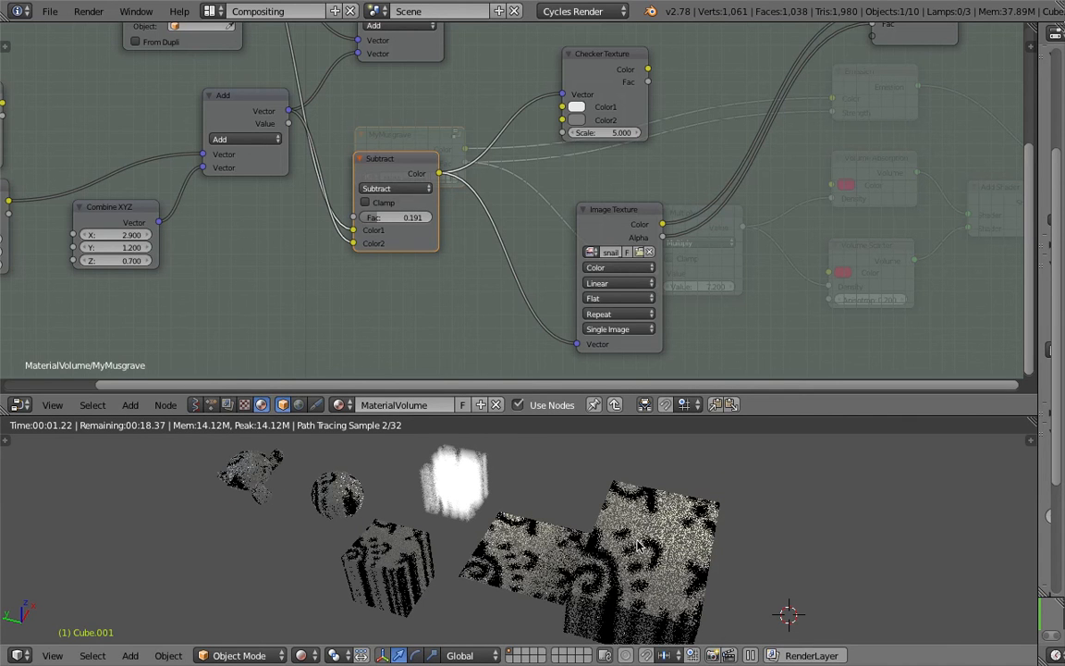
pyautogui.scroll(-1, 269, 315)
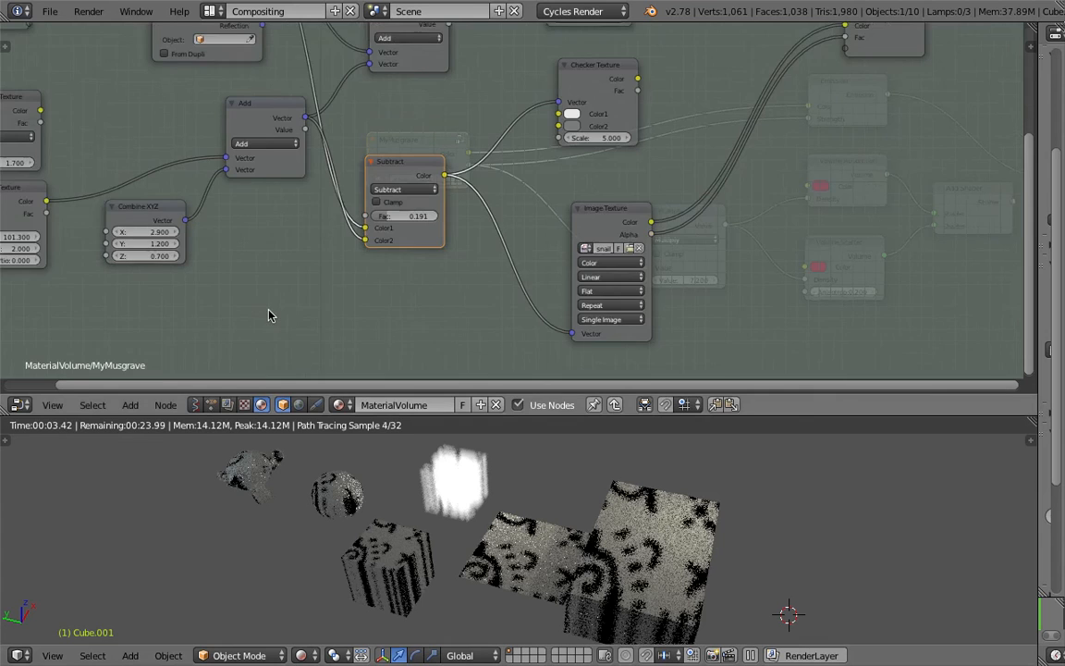
# Step: Tidy the layout by repositioning the Subtract node and the Add node that follows Combine XYZ
pyautogui.keyDown('ctrl'); pyautogui.scroll(3, 268, 315); pyautogui.keyUp('ctrl')
pyautogui.keyDown('shift'); pyautogui.scroll(2, 462, 240); pyautogui.keyUp('shift')
pyautogui.moveTo(484, 247); pyautogui.dragTo(487, 230)
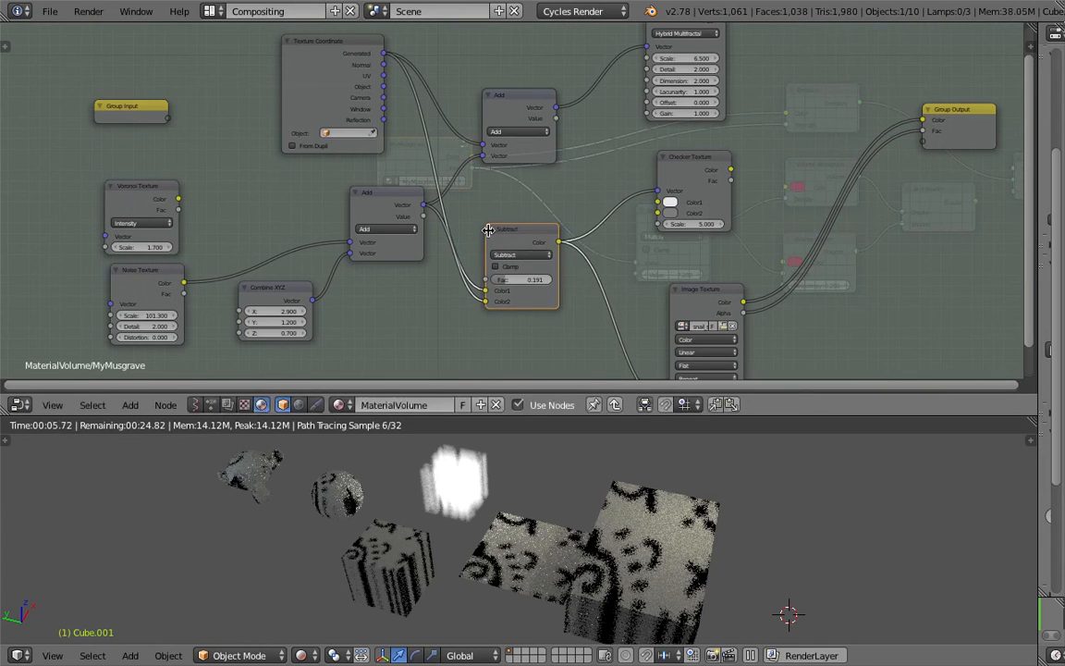
pyautogui.moveTo(379, 194); pyautogui.dragTo(371, 231)
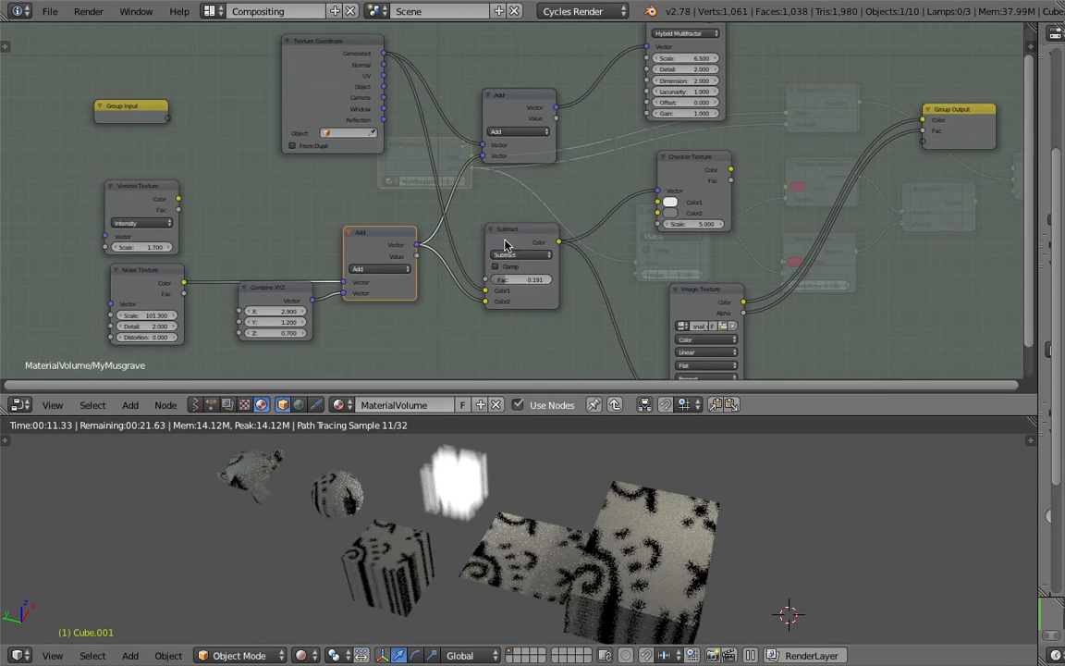
pyautogui.scroll(2, 477, 190)
pyautogui.moveTo(478, 190); pyautogui.dragTo(467, 177)
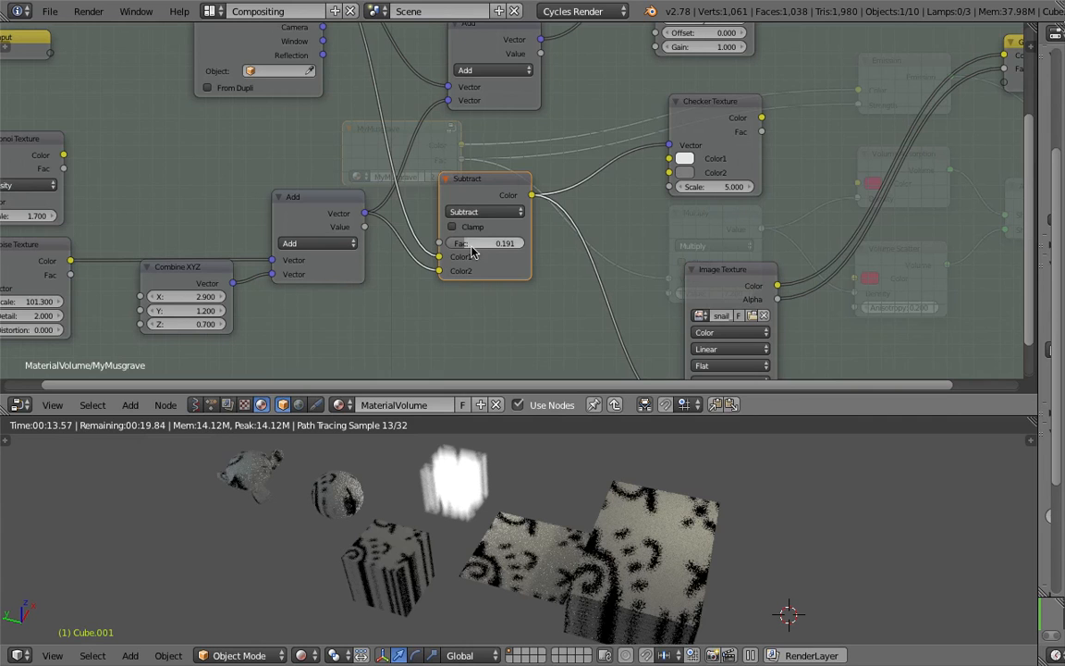
pyautogui.moveTo(475, 199)
pyautogui.mouseDown()
pyautogui.moveTo(490, 181)
pyautogui.moveTo(493, 193)
pyautogui.mouseUp()
pyautogui.moveTo(316, 214); pyautogui.dragTo(324, 230)
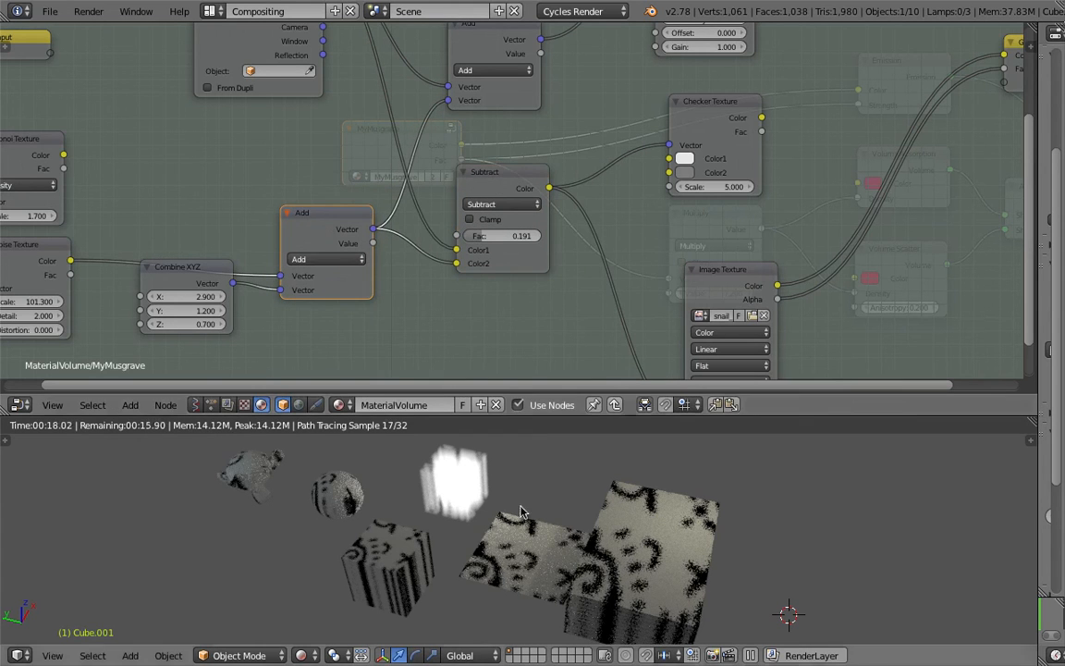
# Step: Reset the Combine XYZ node's X, Y and Z to 0 and view the image distortion from above
pyautogui.click(492, 555)
pyautogui.moveTo(348, 255); pyautogui.dragTo(427, 201, button='middle')
pyautogui.moveTo(270, 268); pyautogui.dragTo(270, 240)
pyautogui.write('0')
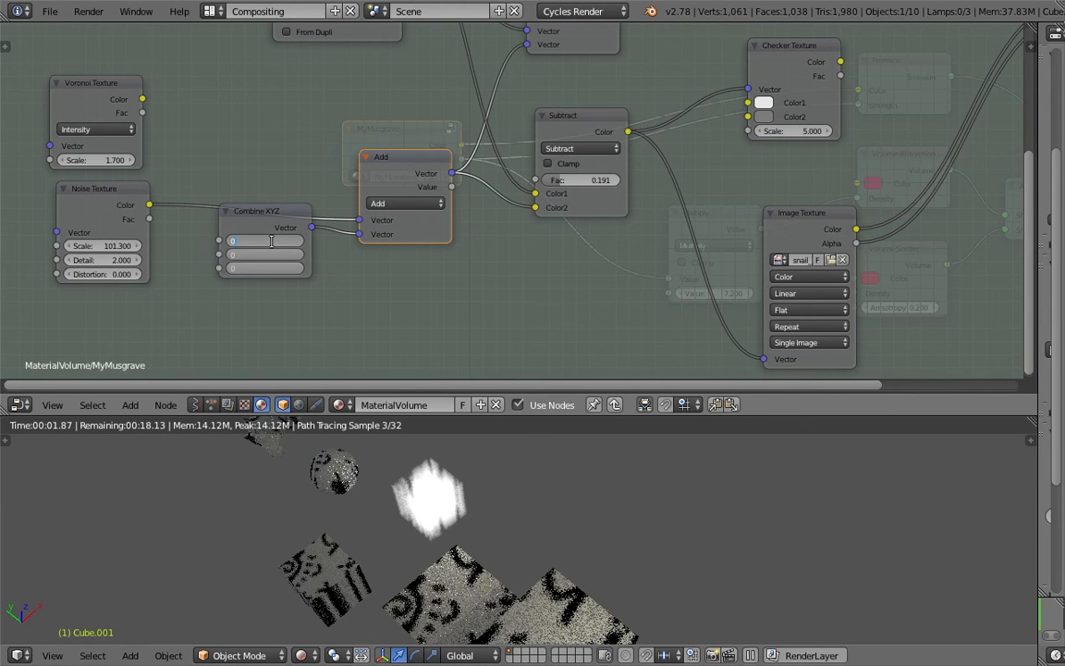
pyautogui.write('\\')
pyautogui.press('Return')
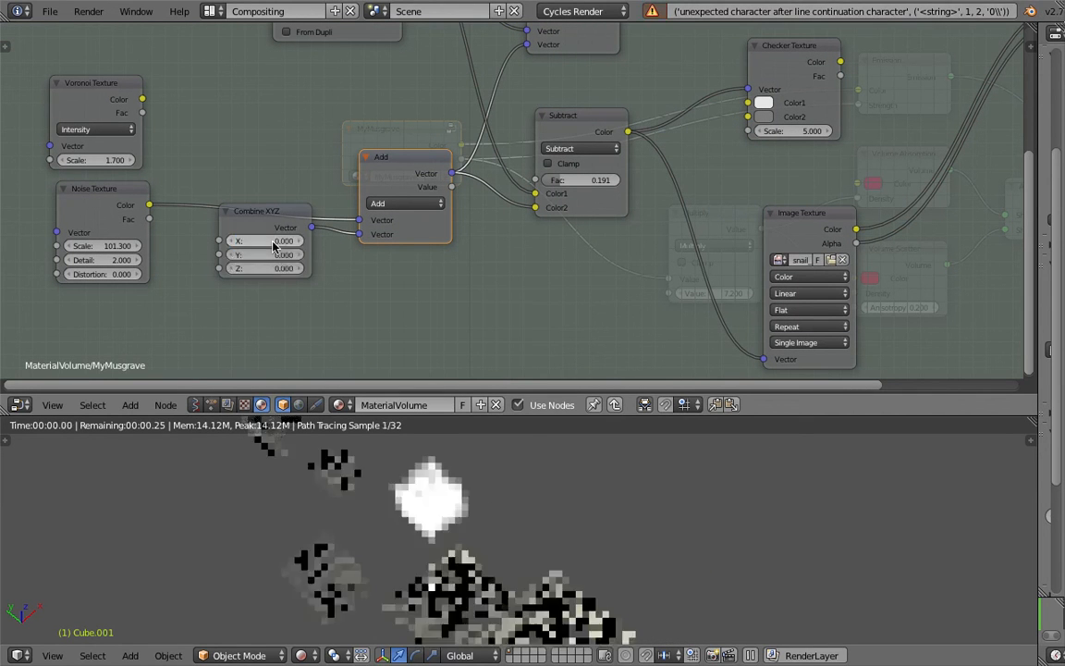
pyautogui.moveTo(481, 502); pyautogui.dragTo(507, 522, button='middle')
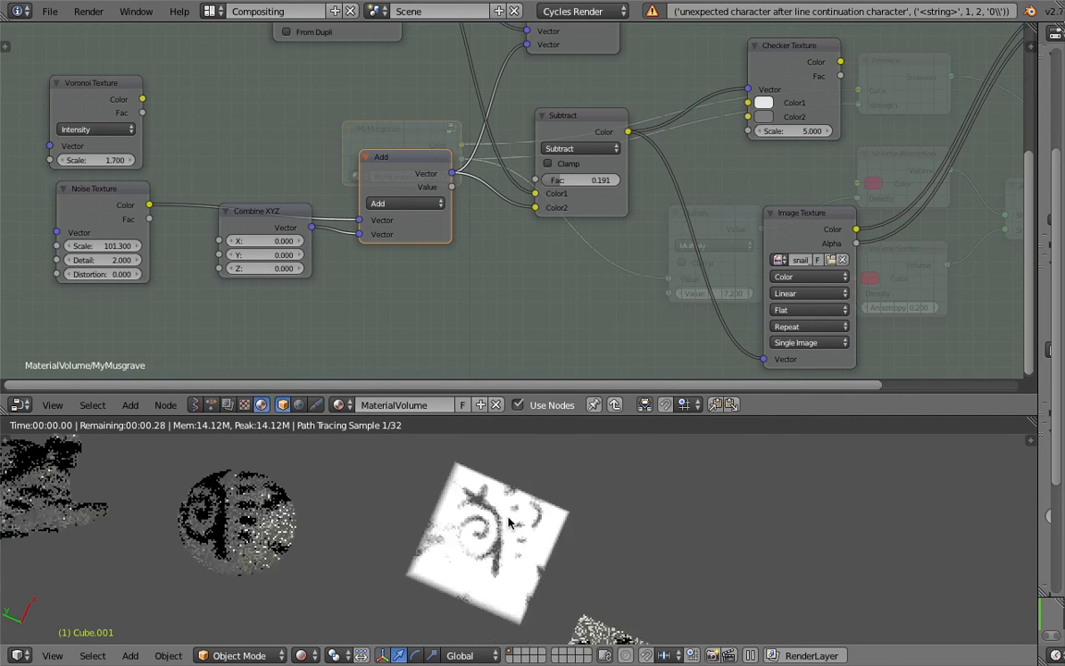
pyautogui.moveTo(508, 524); pyautogui.dragTo(504, 495, button='middle')
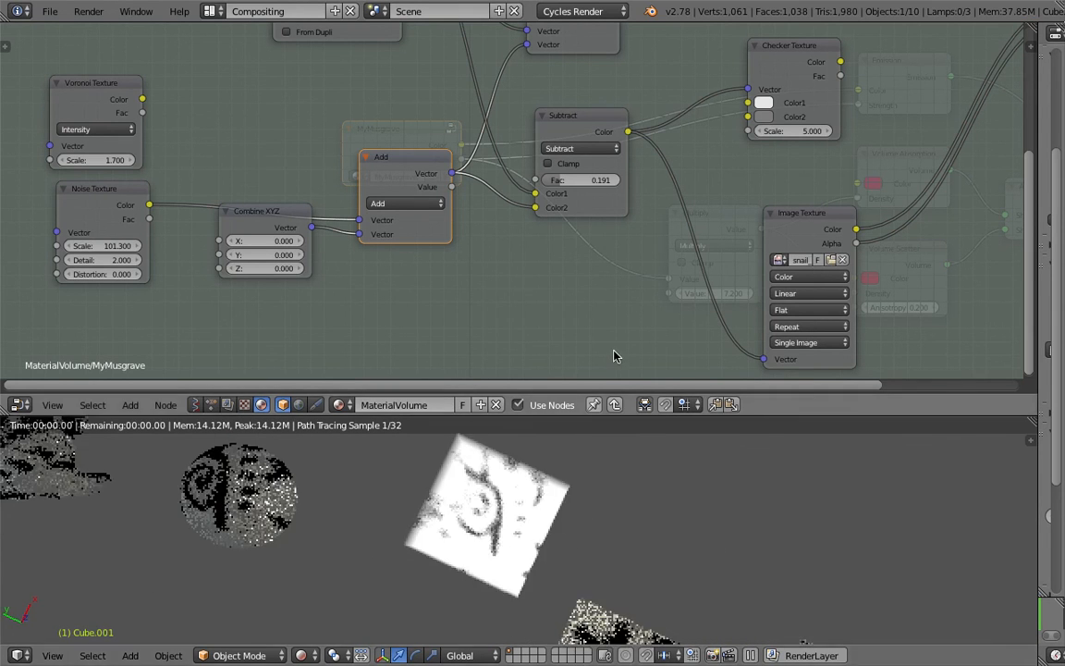
# Step: Move the Group Output farther from the Image Texture to make room between them
pyautogui.scroll(-2, 791, 99)
pyautogui.moveTo(790, 100); pyautogui.dragTo(542, 108, button='middle')
pyautogui.click(693, 100)
pyautogui.press('g')
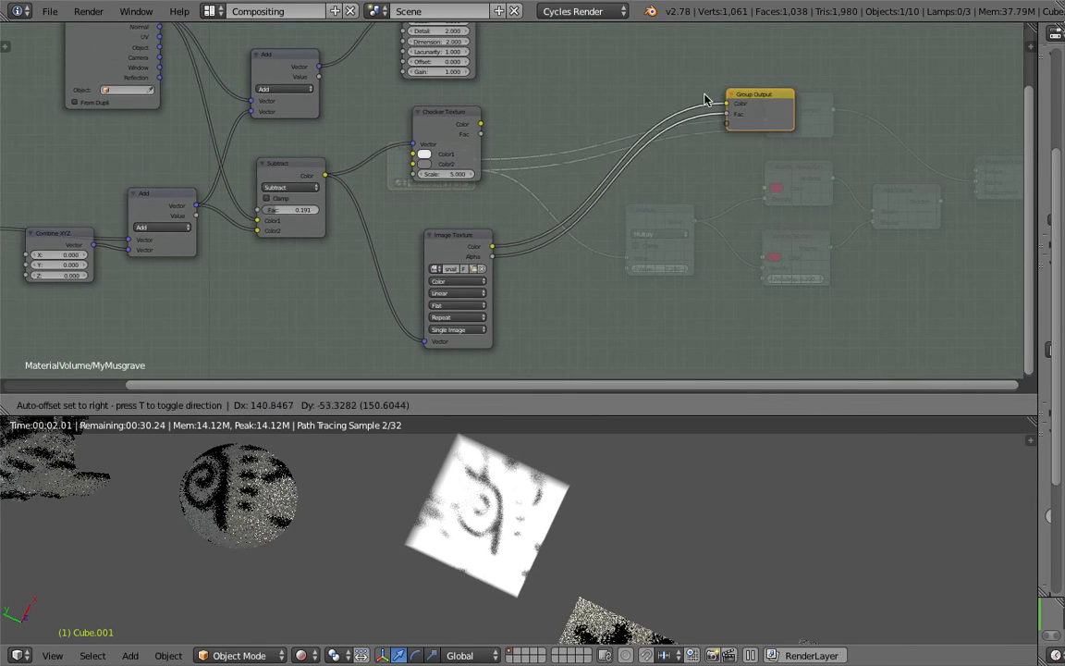
pyautogui.click(732, 171)
# Step: Try an Invert node before the Group Output's Fac, rewiring the Image Texture's Color and Alpha into it
pyautogui.press('space')
pyautogui.write('inve')
pyautogui.press('Return')
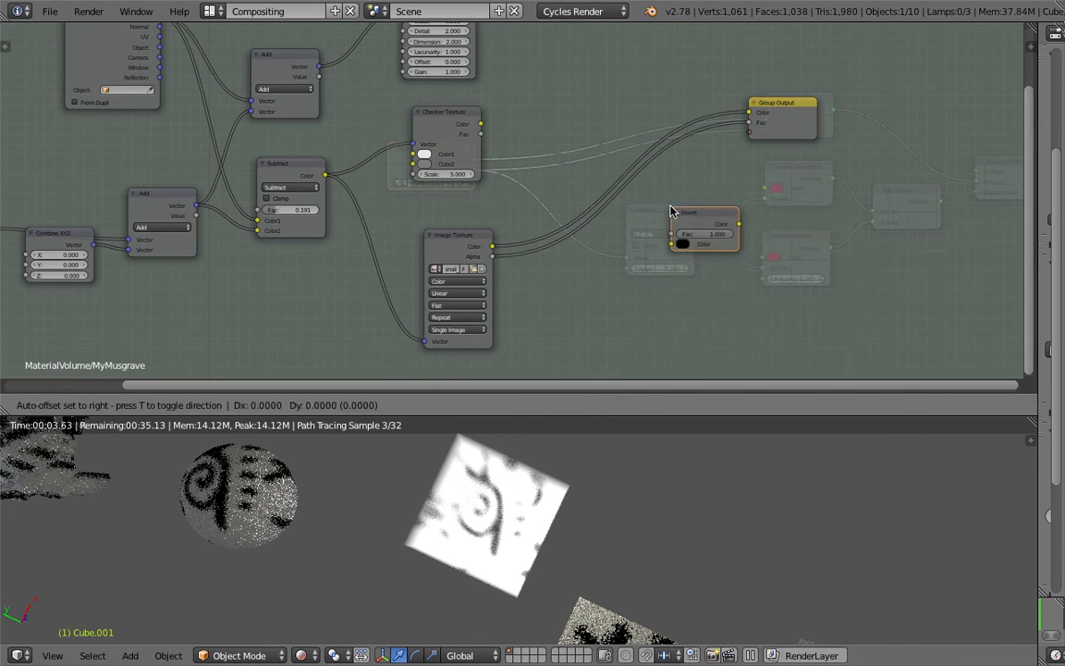
pyautogui.click(620, 196)
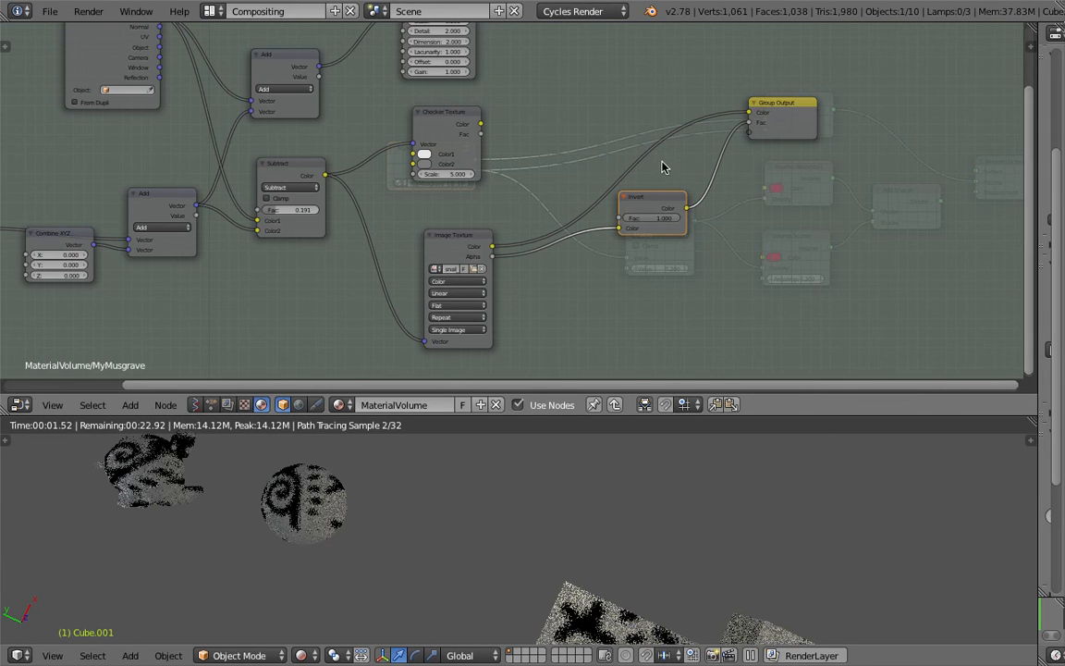
pyautogui.keyDown('ctrl'); pyautogui.moveTo(592, 131); pyautogui.dragTo(603, 165, button='right'); pyautogui.keyUp('ctrl')
pyautogui.moveTo(492, 246); pyautogui.dragTo(593, 173)
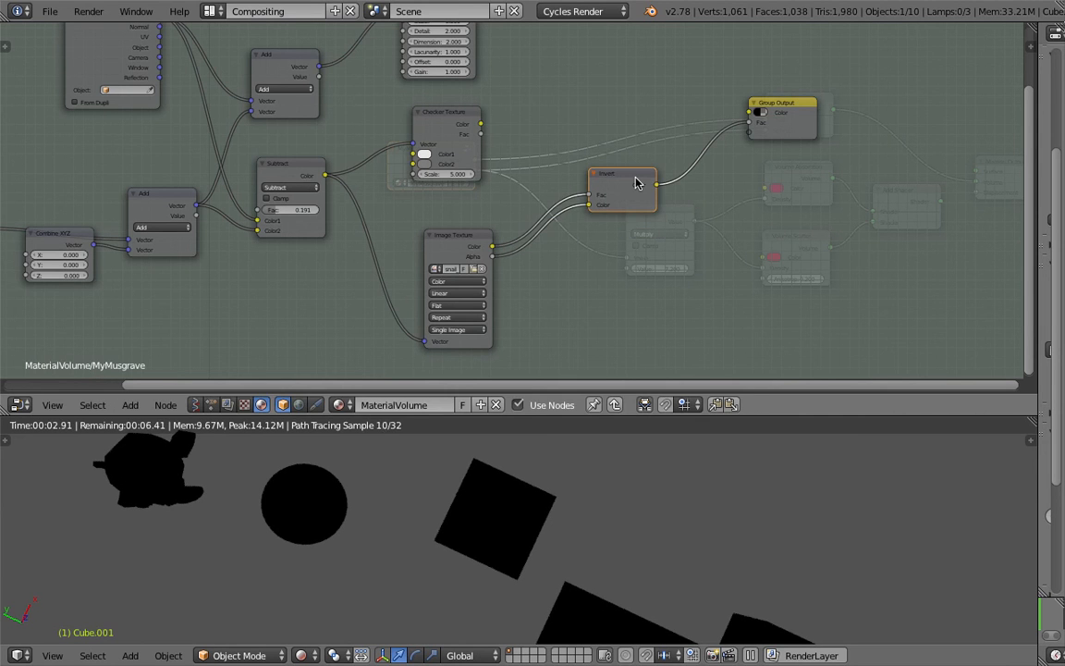
# Step: Delete the Invert node and reconnect the Image Texture's Color and Alpha directly to the Group Output
pyautogui.press('x')
pyautogui.moveTo(492, 246)
pyautogui.mouseDown()
pyautogui.moveTo(745, 107)
pyautogui.moveTo(751, 115)
pyautogui.moveTo(575, 230)
pyautogui.moveTo(492, 257)
pyautogui.mouseUp()
# Step: Examine the distorted snail image on all objects in a maximized rendered viewport
pyautogui.moveTo(548, 566); pyautogui.dragTo(610, 476, button='middle')
pyautogui.click(678, 448)
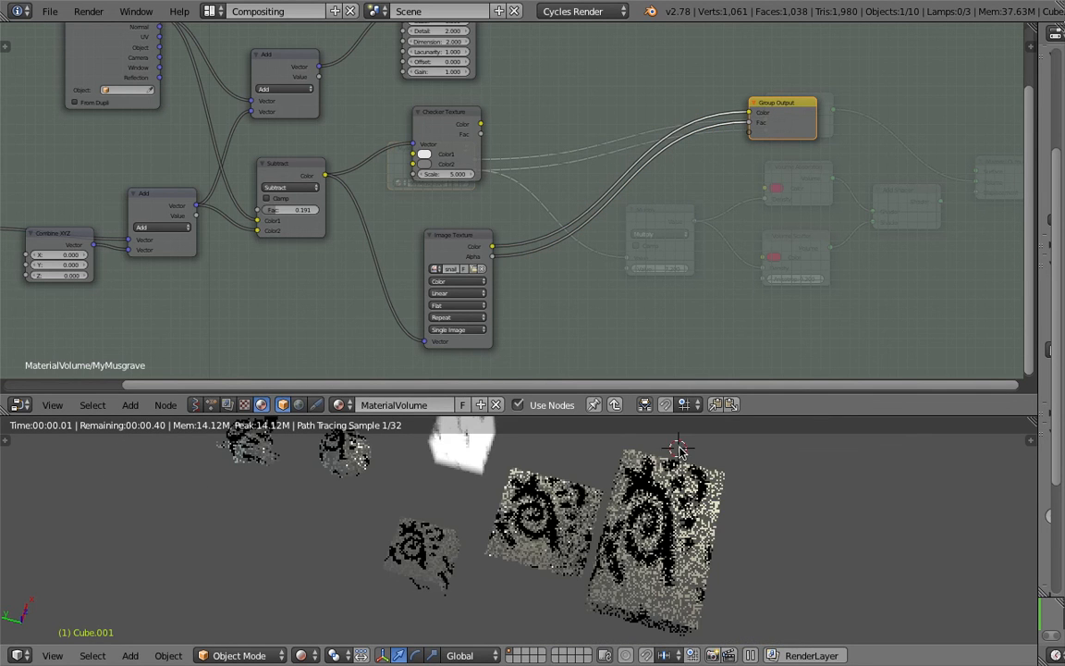
pyautogui.hotkey('ctrl', 'Up')
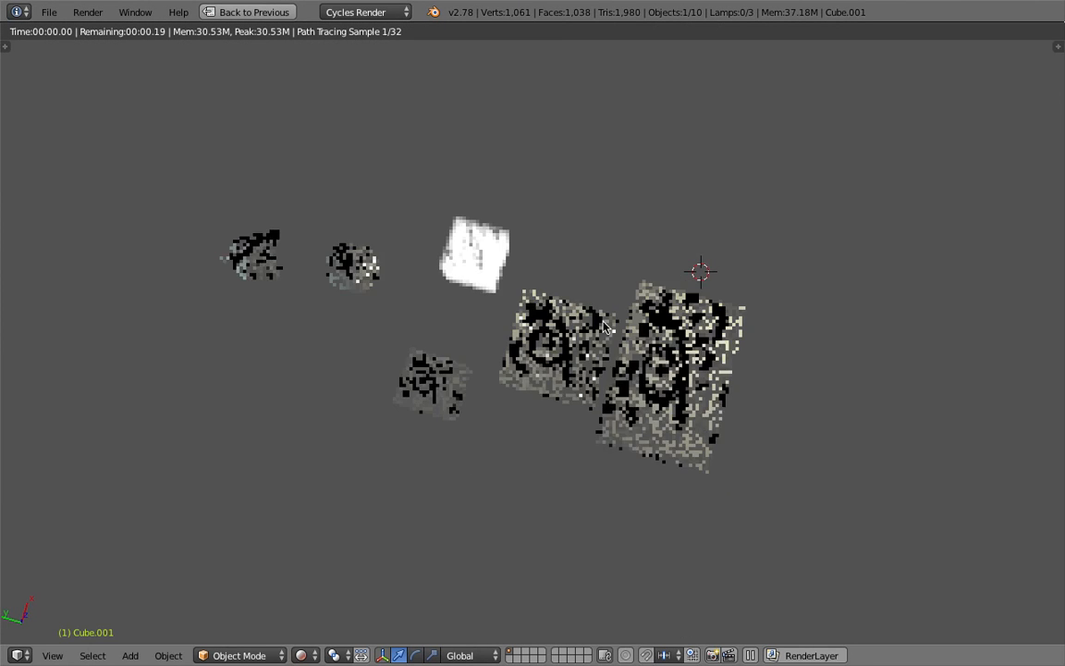
pyautogui.scroll(2, 615, 305)
pyautogui.moveTo(614, 305); pyautogui.dragTo(670, 198, button='middle')
pyautogui.click(672, 183)
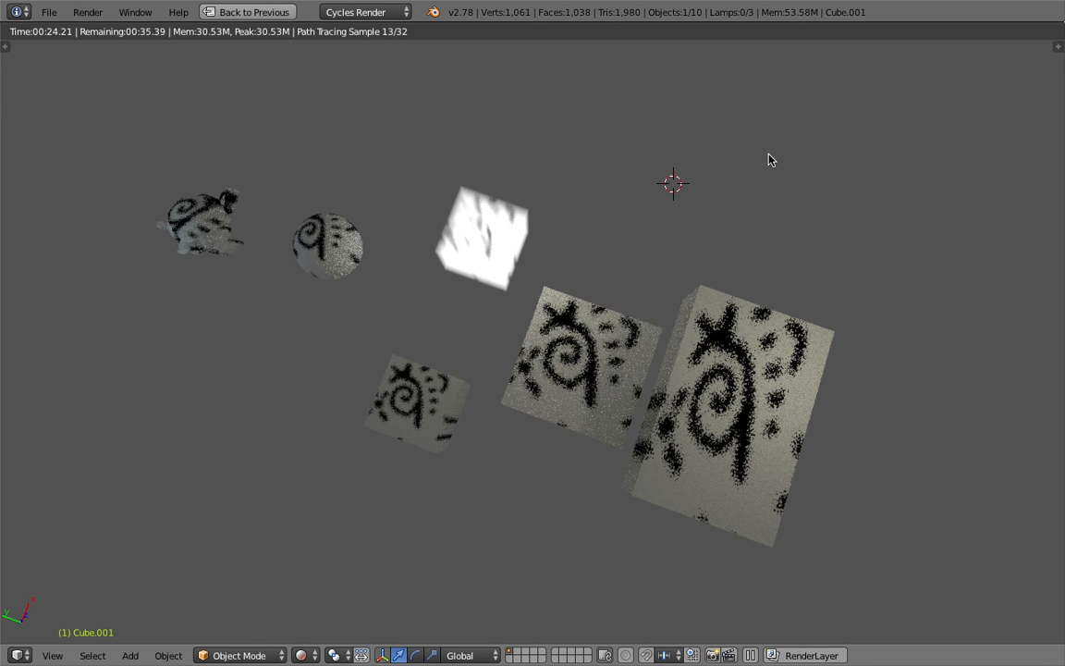
pyautogui.moveTo(767, 160); pyautogui.dragTo(653, 301, button='middle')
pyautogui.moveTo(497, 294); pyautogui.dragTo(472, 228, button='middle')
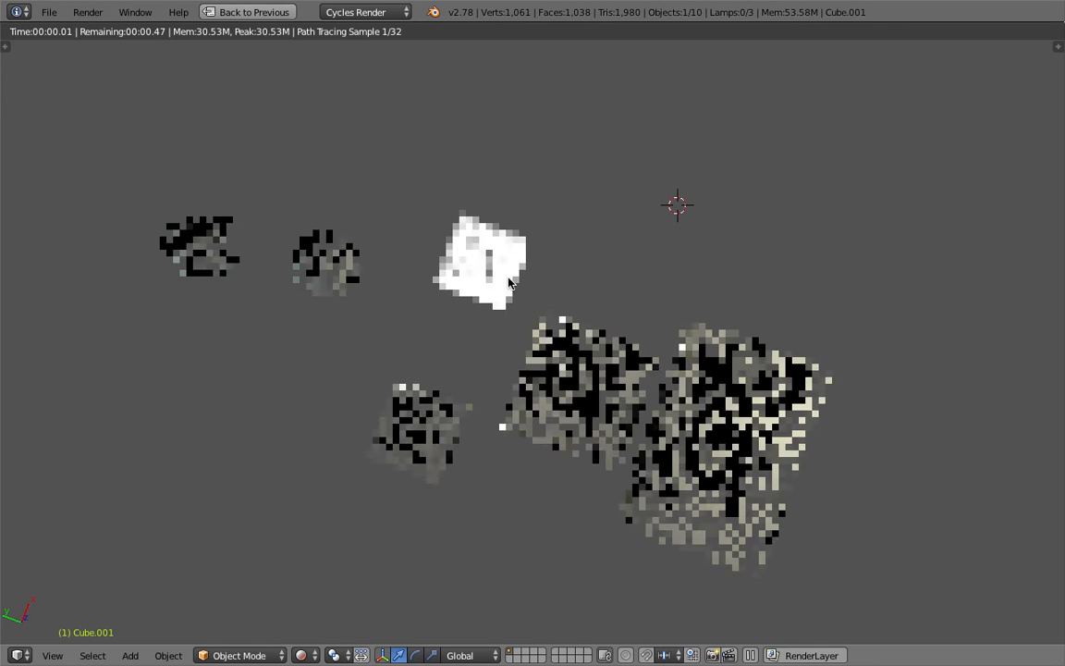
# Step: Restore the split layout, exit the MyMusgrave group, and select the Volume Absorption node in the MaterialVolume tree
pyautogui.click(278, 12)
pyautogui.scroll(-2, 650, 215)
pyautogui.keyDown('ctrl'); pyautogui.hscroll(-5, 696, 226); pyautogui.keyUp('ctrl')
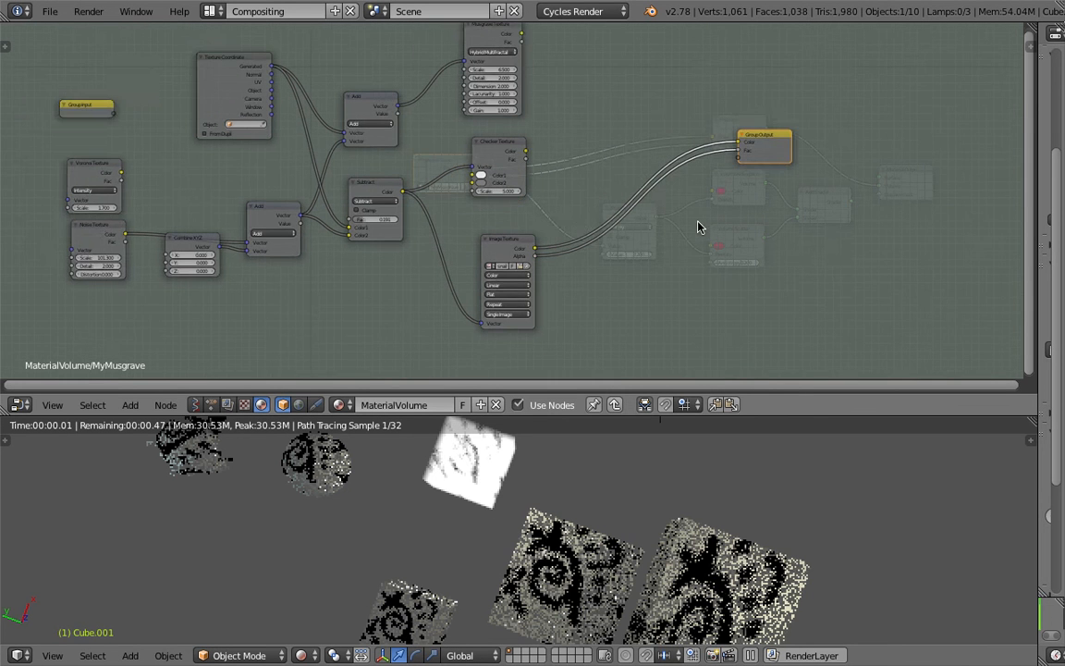
pyautogui.press('Tab')
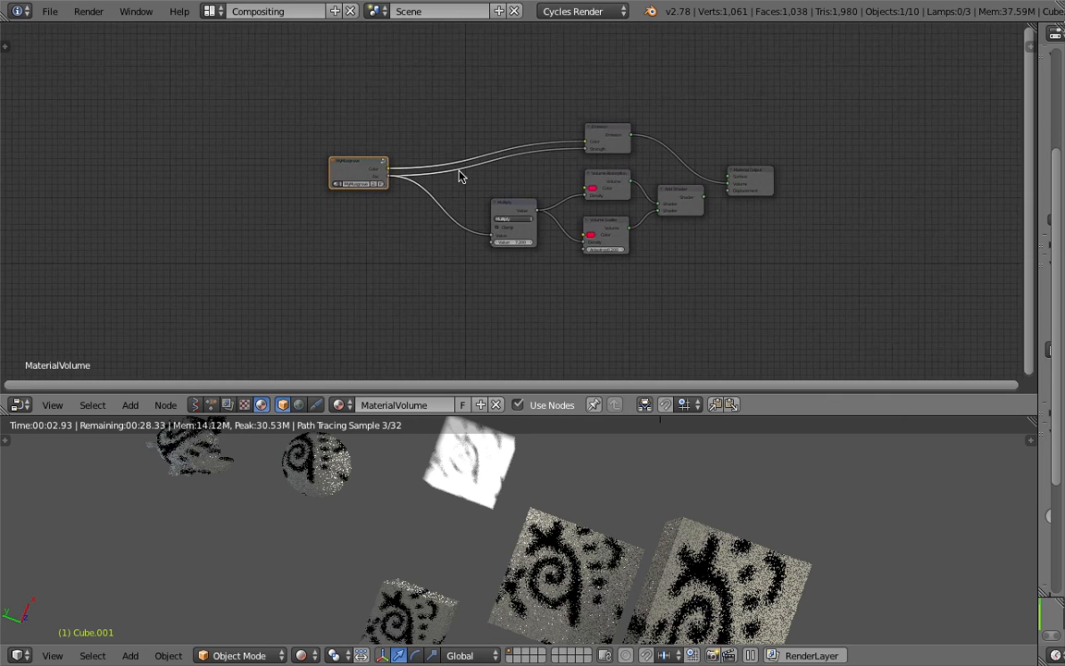
pyautogui.scroll(2, 462, 174)
pyautogui.click(648, 166)
pyautogui.scroll(1, 647, 168)
pyautogui.moveTo(648, 168); pyautogui.dragTo(511, 190, button='middle')
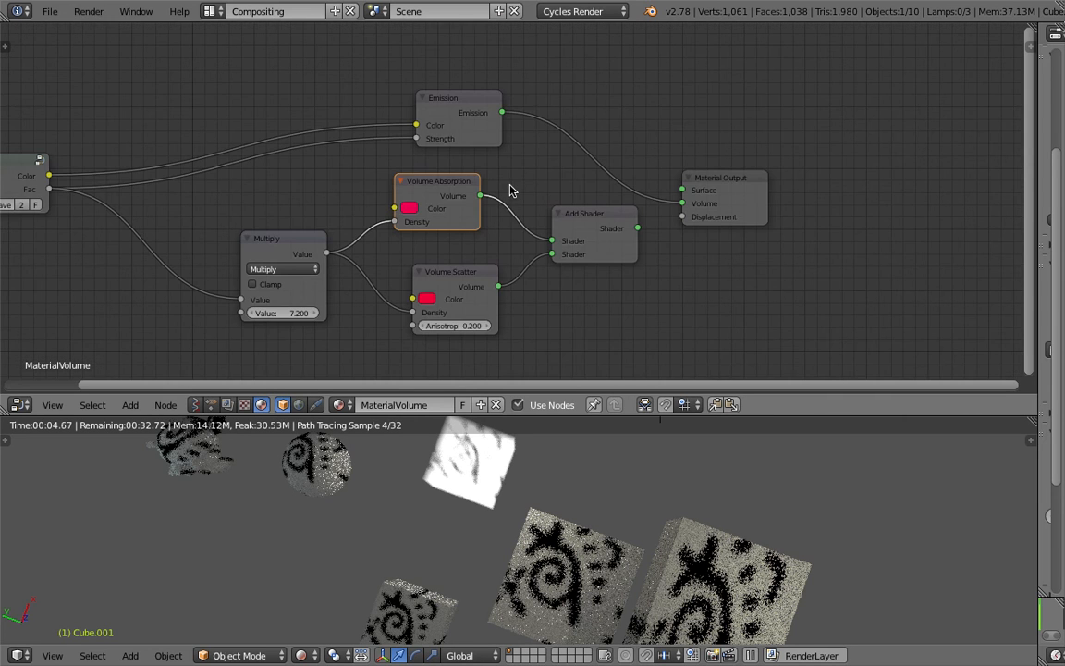
# Step: Spread the Add Shader and Material Output nodes apart to free space between them in the MaterialVolume tree
pyautogui.moveTo(480, 136); pyautogui.dragTo(593, 130, button='middle')
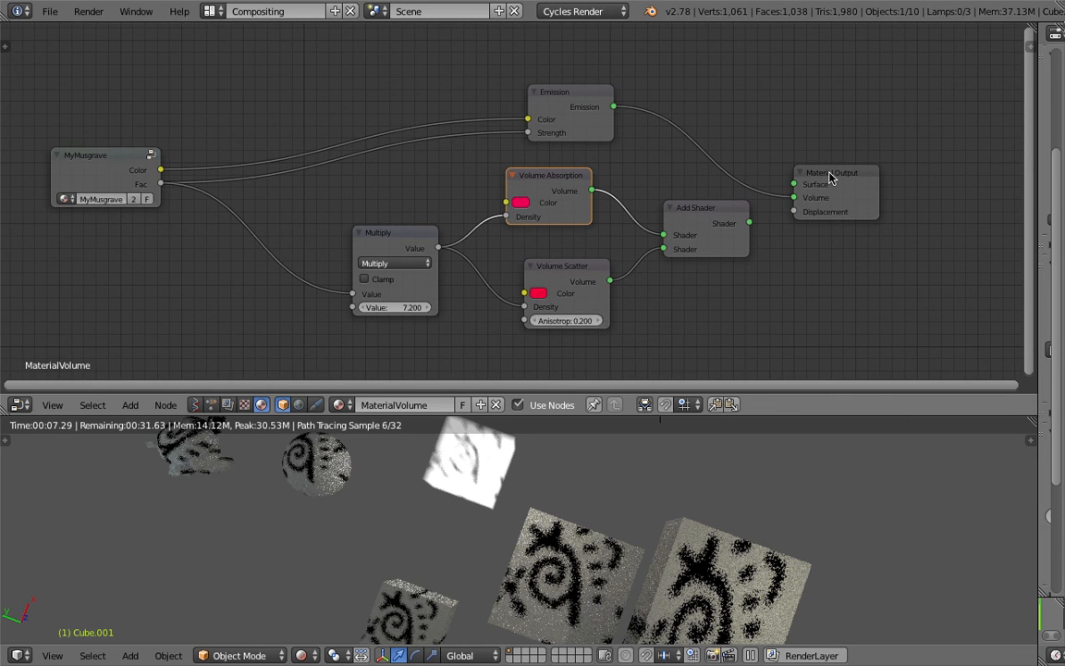
pyautogui.scroll(2, 803, 176)
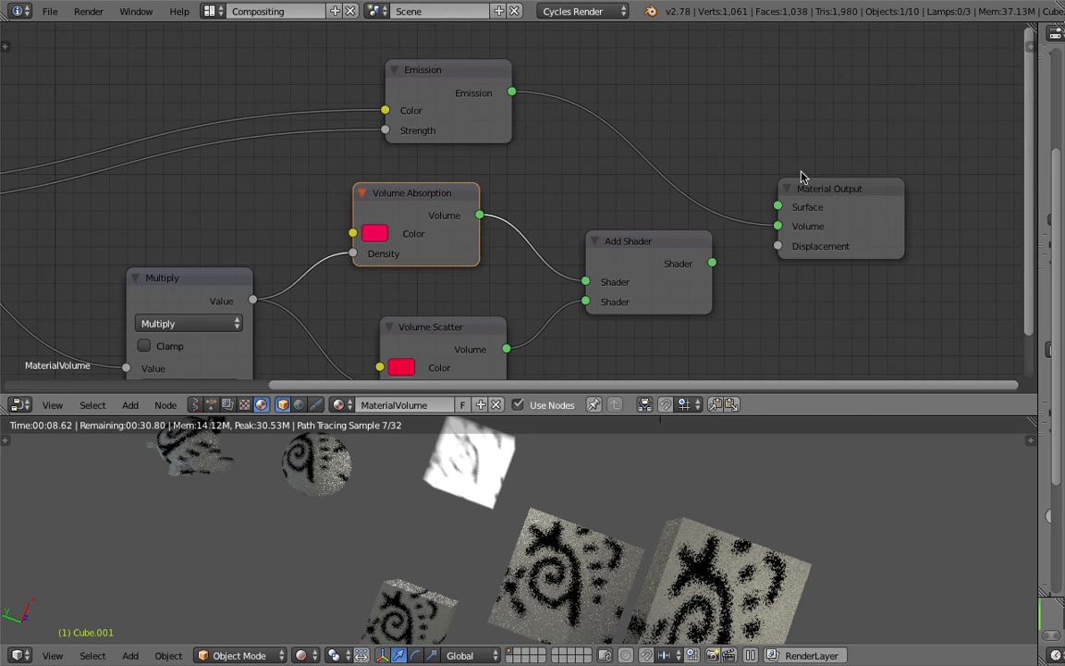
pyautogui.click(812, 202)
pyautogui.scroll(2, 584, 233)
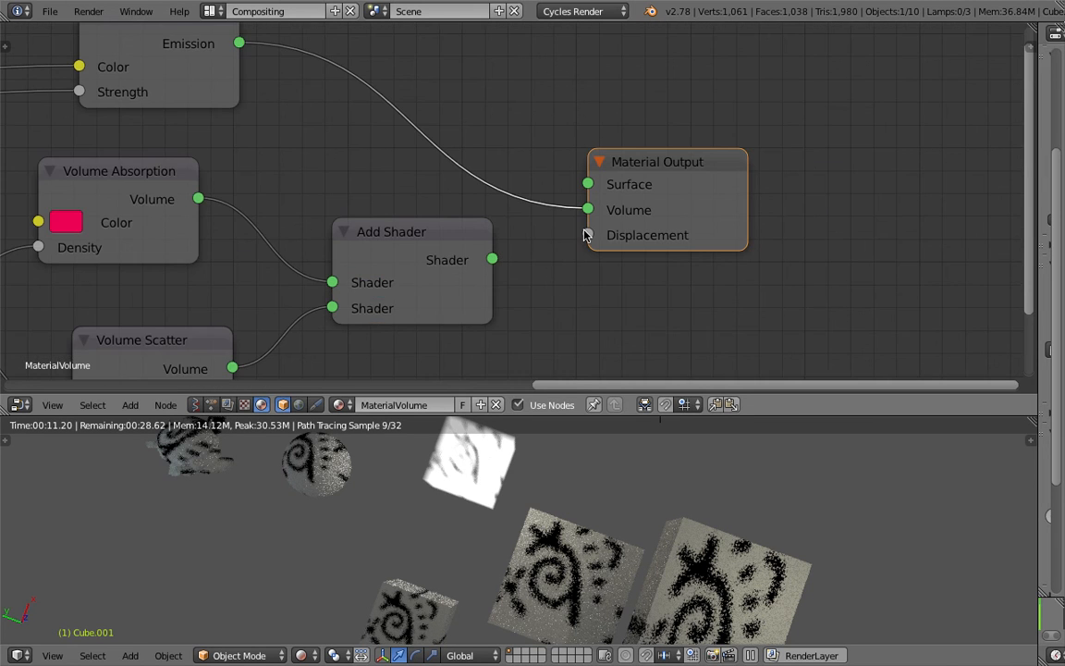
pyautogui.scroll(-3, 699, 240)
pyautogui.hscroll(-2, 744, 264)
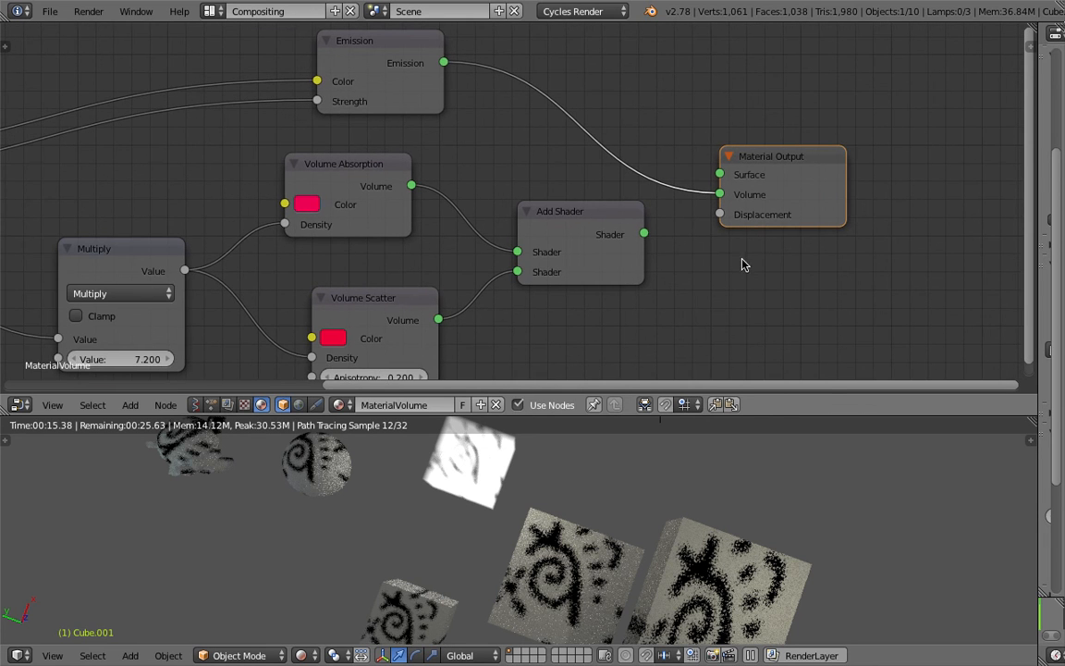
pyautogui.scroll(-2, 560, 141)
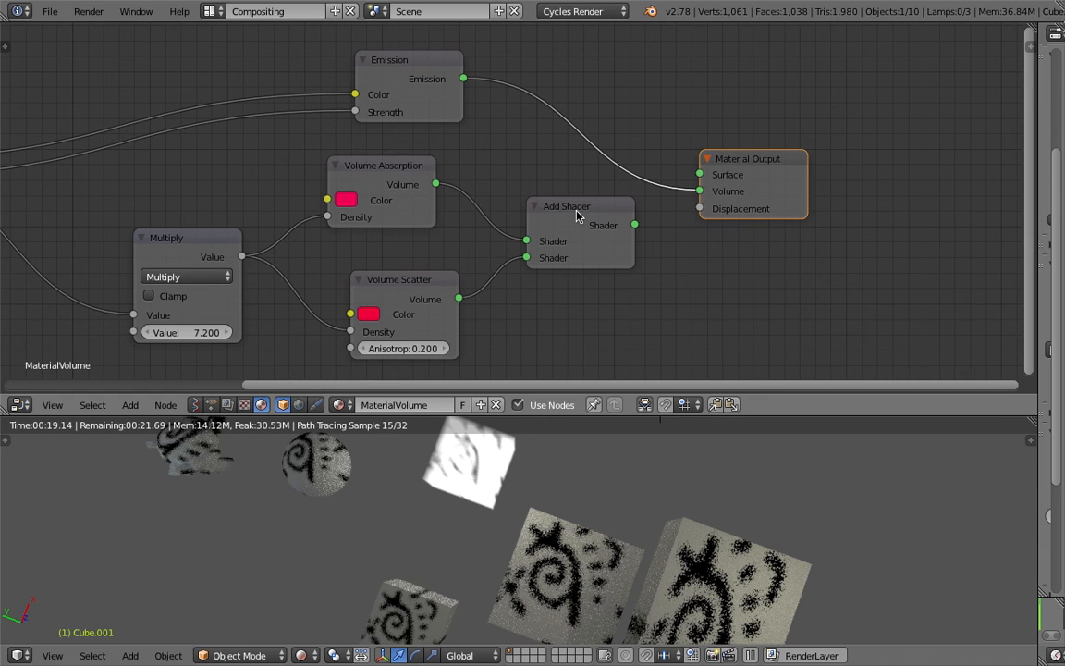
pyautogui.moveTo(613, 199); pyautogui.dragTo(606, 214)
pyautogui.moveTo(773, 159); pyautogui.dragTo(855, 130)
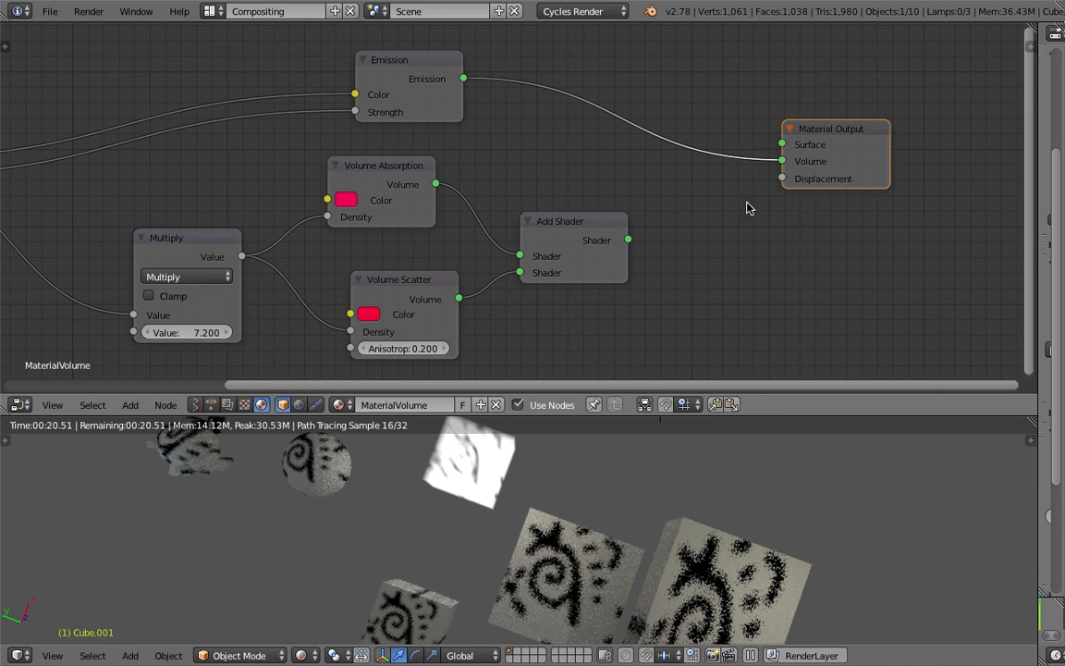
# Step: Try a Bump node between the Add Shader and Material Output nodes, leaving it unconnected, and delete it
pyautogui.hotkey('shift', 'a')
pyautogui.click(758, 219)
pyautogui.write('bump')
pyautogui.press('Return')
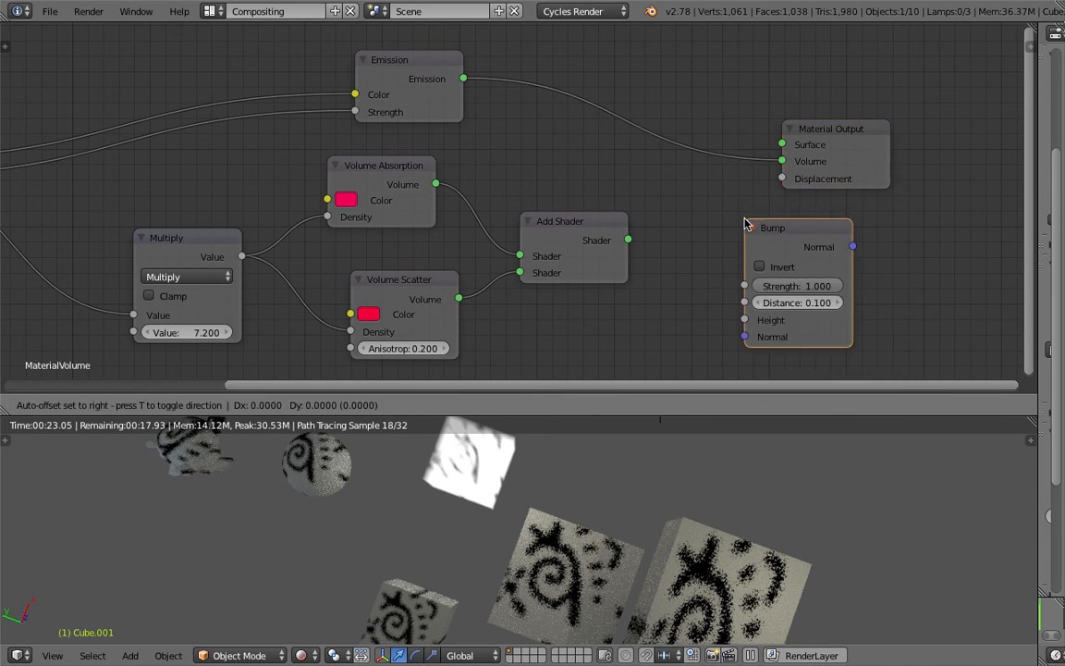
pyautogui.click(691, 212)
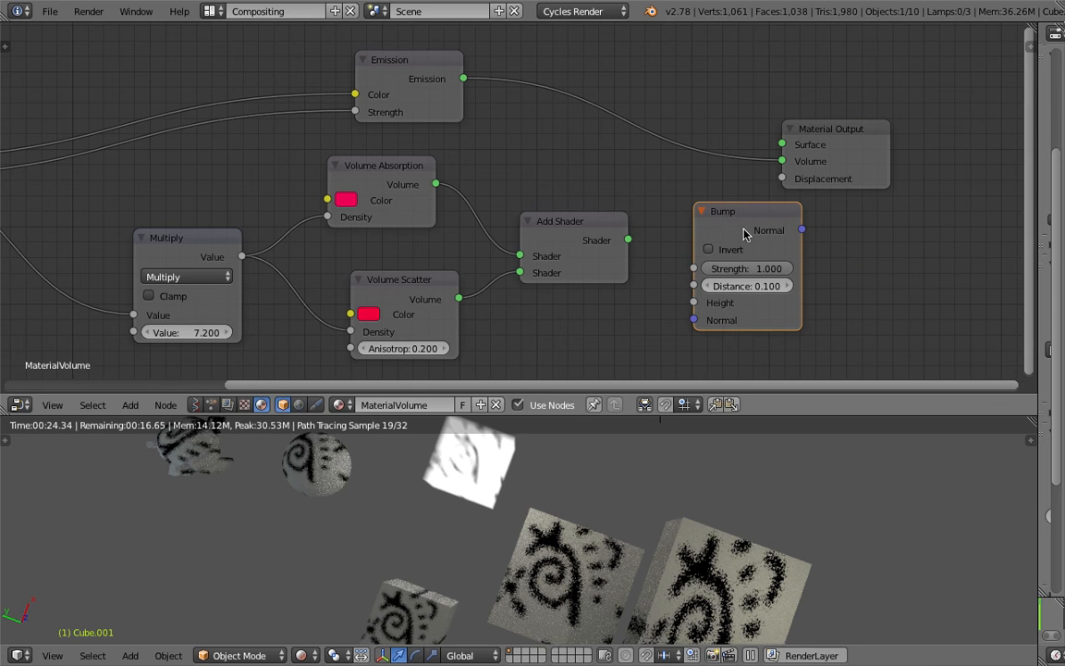
pyautogui.moveTo(745, 231); pyautogui.dragTo(726, 226)
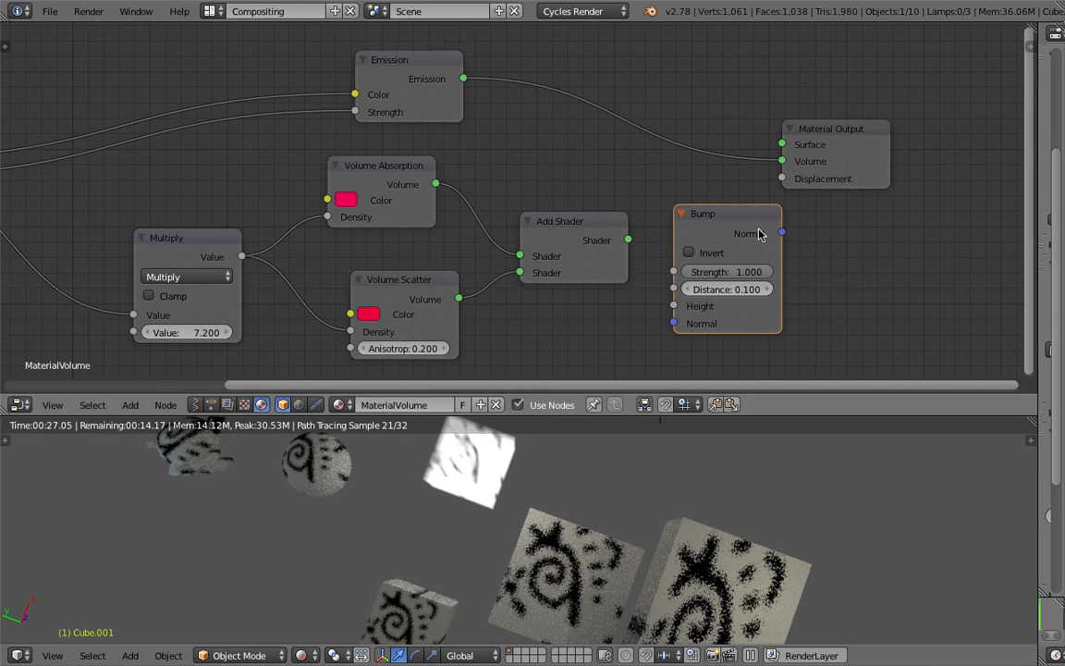
pyautogui.press('x')
pyautogui.scroll(-3, 649, 200)
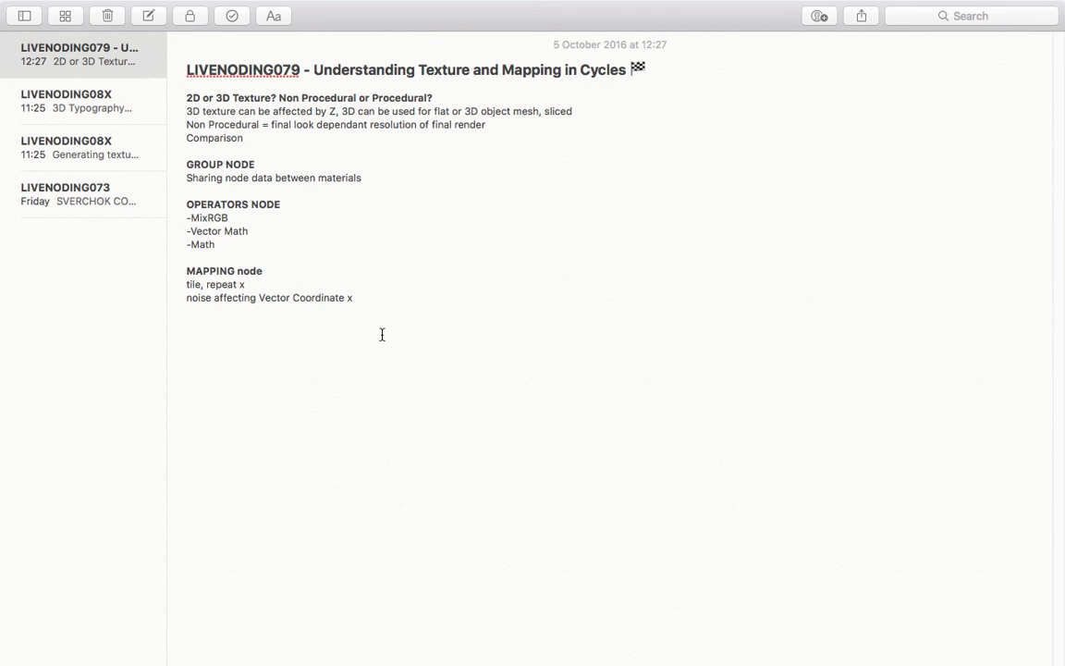
# Step: Switch to the Notes app and review the LIVENODING079 note on texture and mapping in Cycles
pyautogui.moveTo(379, 334); pyautogui.dragTo(225, 62)
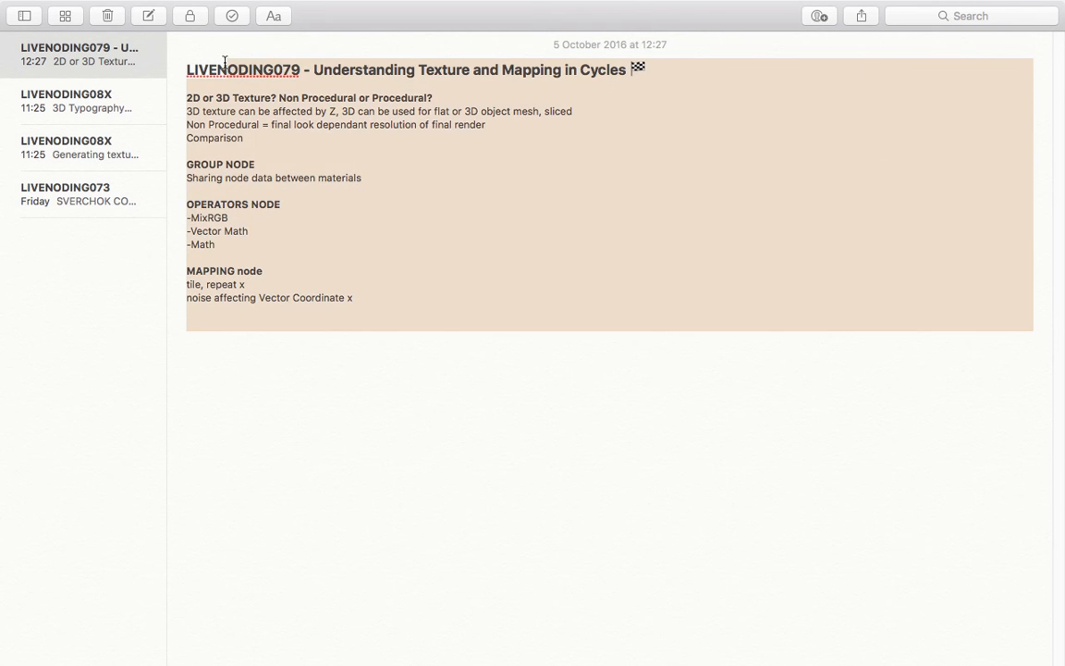
pyautogui.click(429, 169)
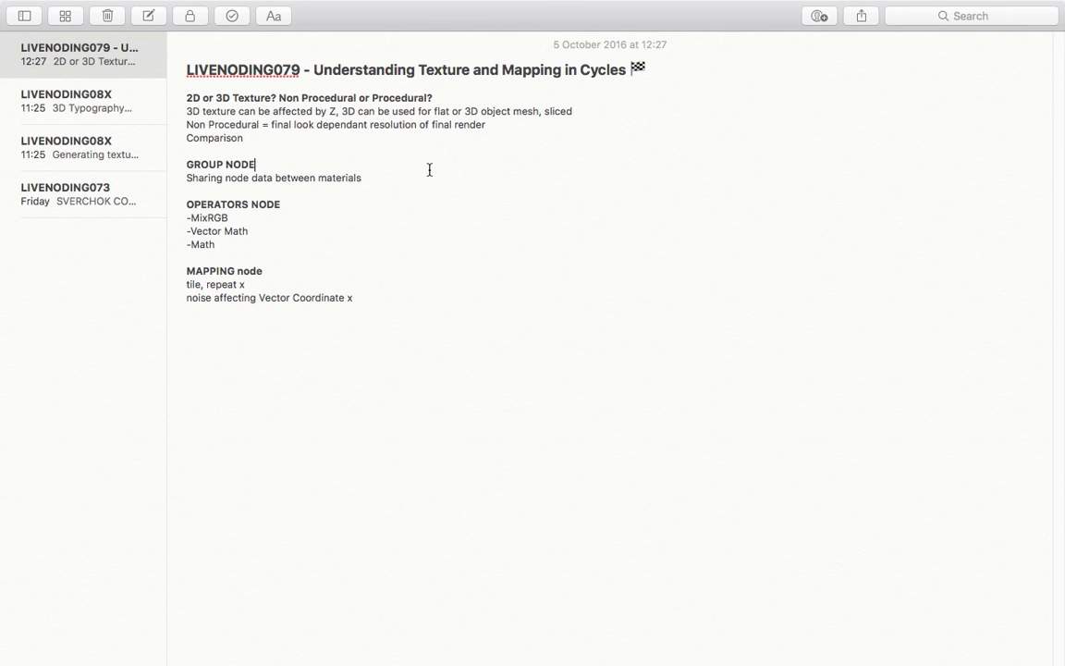